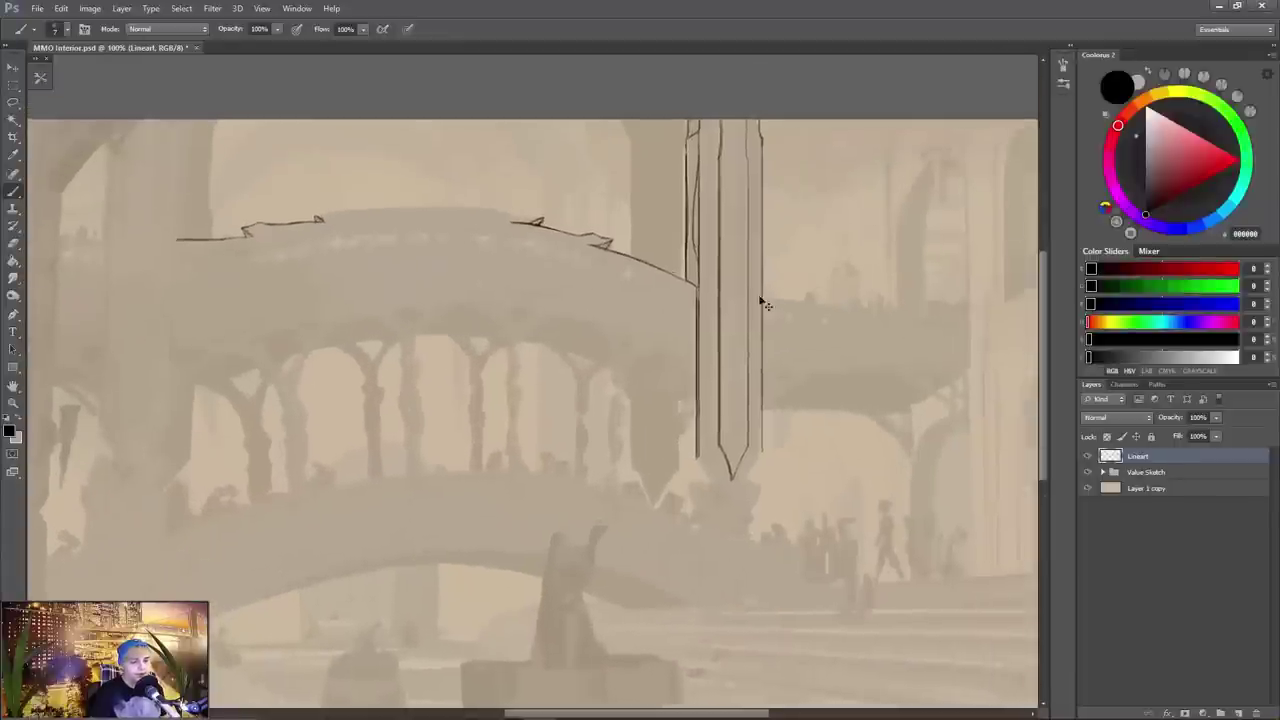
- Draw the top edge of the bridge parapet between the stepped caps with a smaller brush, following the value sketch
{"action": "scroll", "coordinate": [837, 287], "scroll_direction": "down", "scroll_amount": 2}
{"action": "left_click_drag", "start_coordinate": [473, 244], "coordinate": [695, 247]}
{"action": "key", "text": "bracketleft"}
{"action": "key", "text": "bracketleft"}
{"action": "left_click_drag", "start_coordinate": [472, 246], "coordinate": [606, 235]}
{"action": "key", "text": "e"}
{"action": "key", "text": "b"}
- Draw the left part of the curved line below the parapet, undoing and redrawing the stroke that misses the curve
{"action": "mouse_move", "coordinate": [348, 281]}
{"action": "left_mouse_down"}
{"action": "mouse_move", "coordinate": [606, 254]}
{"action": "mouse_move", "coordinate": [672, 261]}
{"action": "mouse_move", "coordinate": [851, 325]}
{"action": "left_mouse_up"}
{"action": "key", "text": "e"}
{"action": "key", "text": "b"}
{"action": "key", "text": "ctrl+z"}
{"action": "left_click_drag", "start_coordinate": [328, 284], "coordinate": [474, 269]}
{"action": "key", "text": "e"}
{"action": "key", "text": "b"}
- Continue the curved line below the parapet in short strokes across the bridge to the hanging pillar
{"action": "left_click_drag", "start_coordinate": [806, 307], "coordinate": [851, 330]}
{"action": "left_click_drag", "start_coordinate": [730, 279], "coordinate": [800, 305]}
{"action": "left_click_drag", "start_coordinate": [683, 268], "coordinate": [731, 280]}
{"action": "key", "text": "ctrl+z"}
{"action": "left_click_drag", "start_coordinate": [647, 259], "coordinate": [682, 268]}
{"action": "mouse_move", "coordinate": [608, 256]}
{"action": "left_mouse_down"}
{"action": "mouse_move", "coordinate": [655, 262]}
{"action": "mouse_move", "coordinate": [470, 266]}
{"action": "left_mouse_up"}
{"action": "key", "text": "e"}
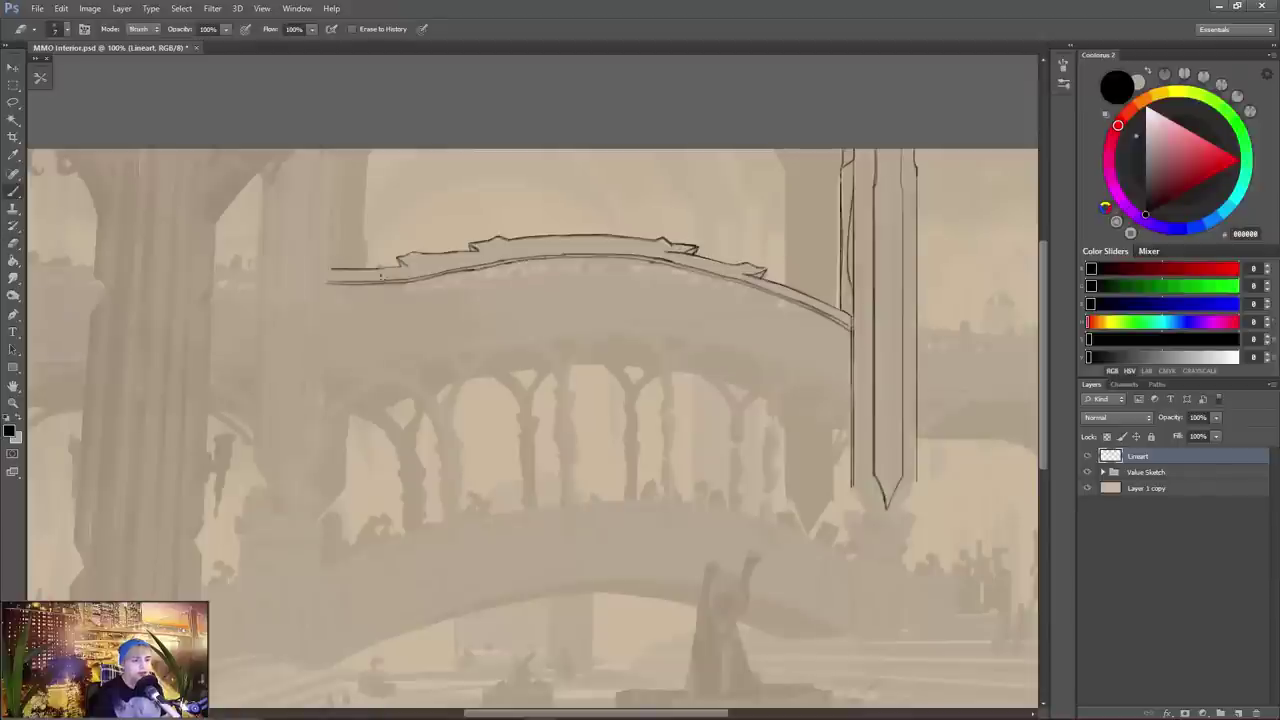
{"action": "key", "text": "b"}
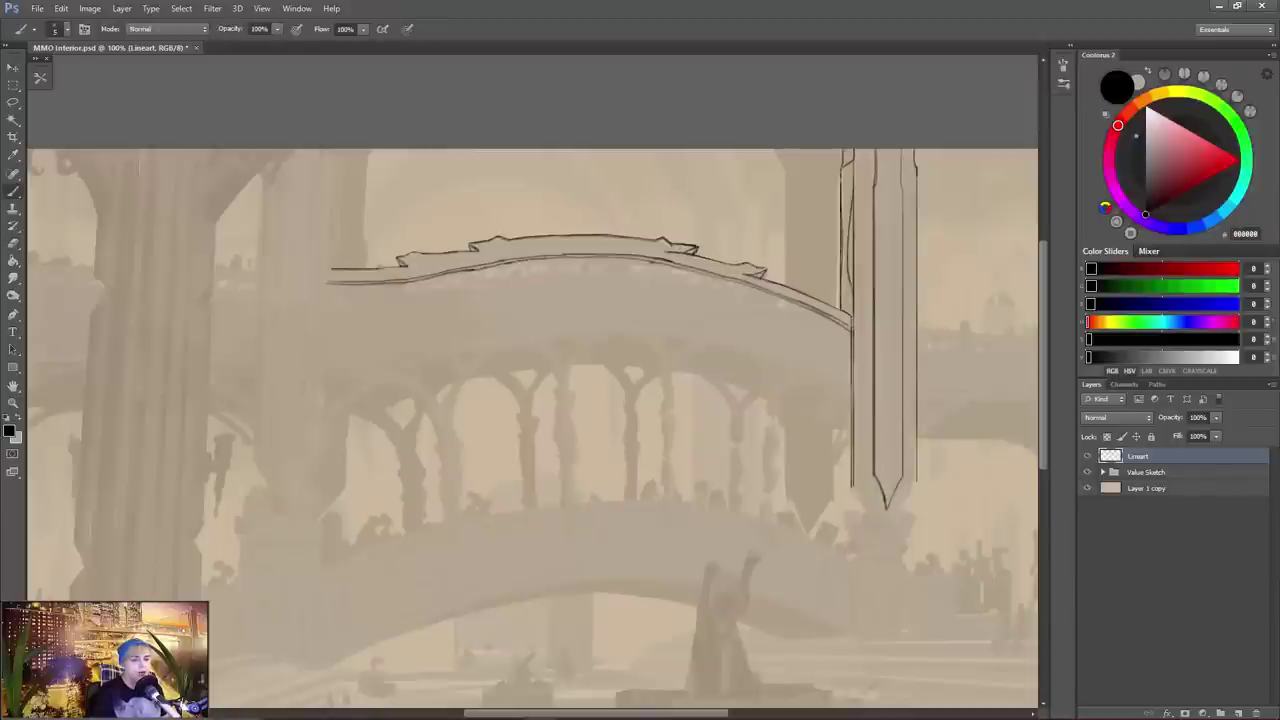
- Draw a parallel curve slightly lower across the bridge to close off a narrow ornamental band
{"action": "left_click_drag", "start_coordinate": [326, 293], "coordinate": [620, 270]}
{"action": "left_click_drag", "start_coordinate": [760, 301], "coordinate": [848, 337]}
{"action": "left_click_drag", "start_coordinate": [677, 279], "coordinate": [740, 300]}
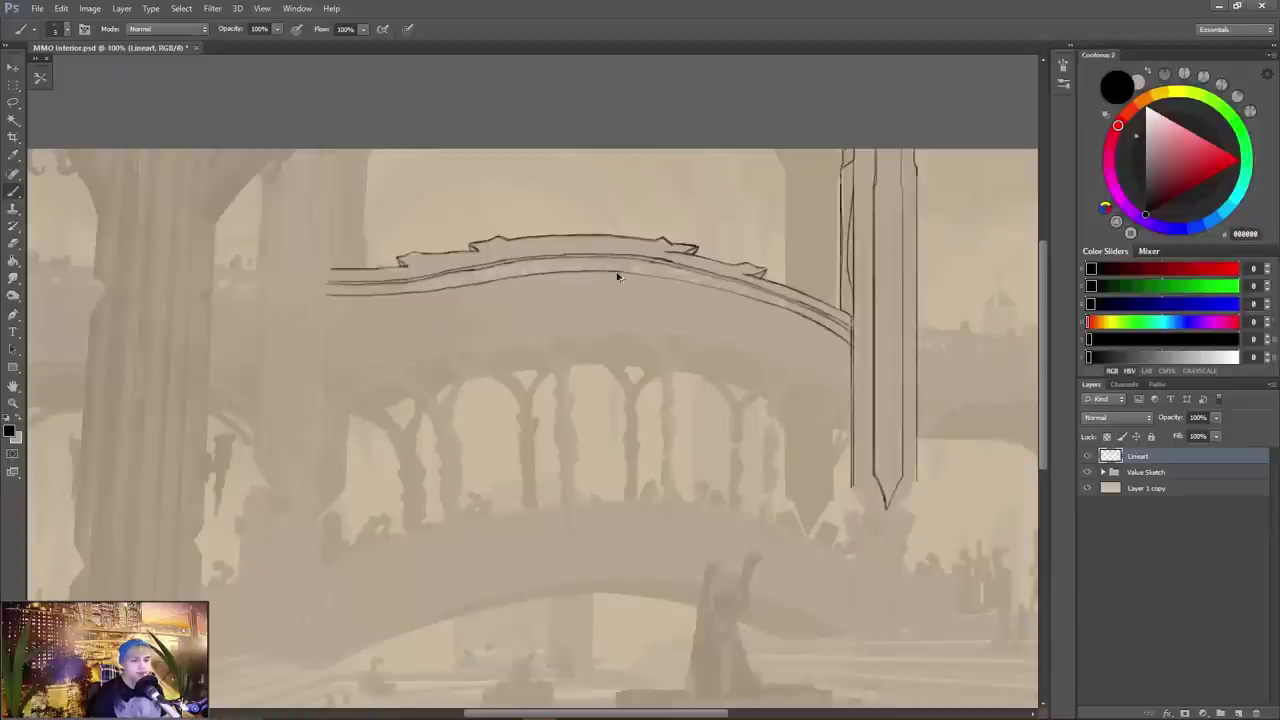
- Block in the lower edge of the bridge face with short dashes above the left arches
{"action": "left_click_drag", "start_coordinate": [356, 378], "coordinate": [368, 377]}
{"action": "left_click_drag", "start_coordinate": [402, 371], "coordinate": [493, 347]}
{"action": "key", "text": "e"}
{"action": "key", "text": "b"}
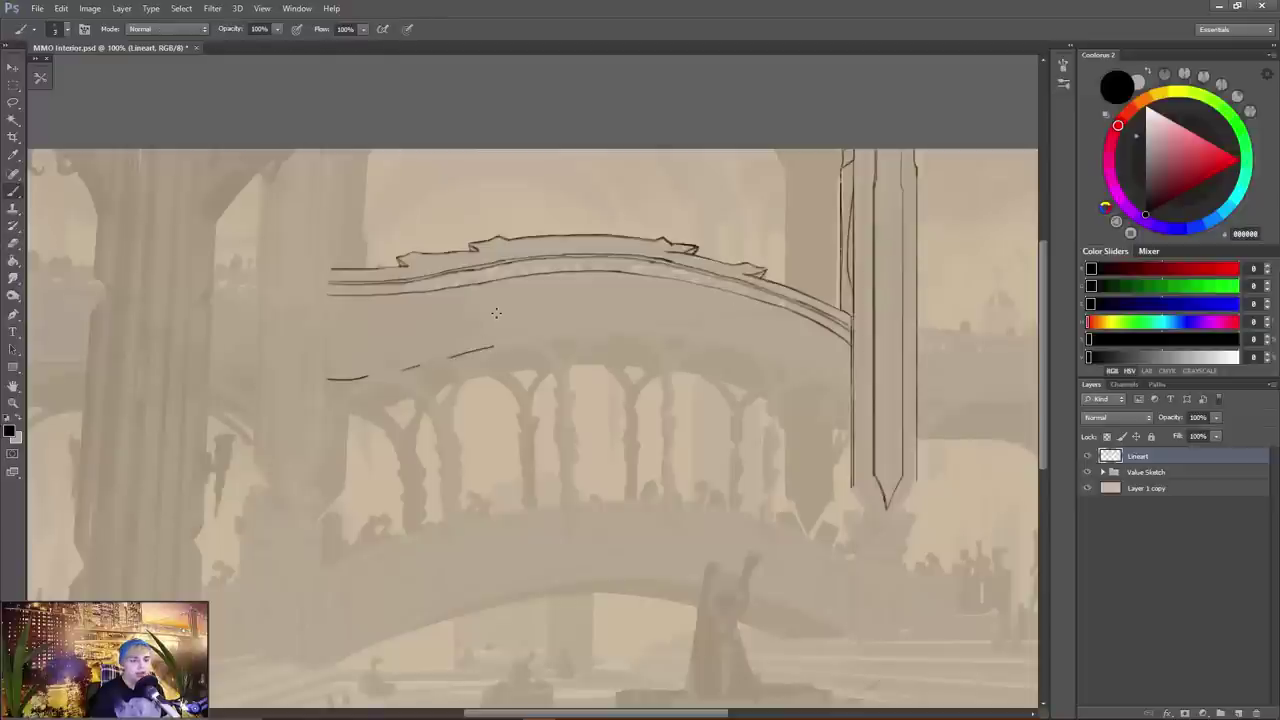
- Create a small arch ornament on a new layer and free-transform it to fit the curved band
{"action": "key", "text": "ctrl+shift+alt+n"}
{"action": "mouse_move", "coordinate": [494, 279]}
{"action": "left_mouse_down"}
{"action": "mouse_move", "coordinate": [498, 264]}
{"action": "mouse_move", "coordinate": [528, 276]}
{"action": "mouse_move", "coordinate": [431, 288]}
{"action": "mouse_move", "coordinate": [471, 267]}
{"action": "mouse_move", "coordinate": [394, 291]}
{"action": "left_mouse_up"}
{"action": "key", "text": "v"}
{"action": "key", "text": "ctrl+t"}
{"action": "key", "text": "Return"}
{"action": "key", "text": "ctrl+t"}
{"action": "key", "text": "Return"}
{"action": "key", "text": "ctrl+t"}
{"action": "left_click_drag", "start_coordinate": [440, 241], "coordinate": [442, 245]}
{"action": "key", "text": "Return"}
- Place arch ornament copies along the middle of the band, transforming each to follow the curve
{"action": "key", "text": "b"}
{"action": "key", "text": "v"}
{"action": "left_click_drag", "start_coordinate": [539, 286], "coordinate": [573, 283]}
{"action": "key", "text": "ctrl+t"}
{"action": "left_click_drag", "start_coordinate": [691, 125], "coordinate": [694, 130]}
{"action": "key", "text": "Return"}
{"action": "key", "text": "ctrl+j"}
{"action": "left_click_drag", "start_coordinate": [603, 290], "coordinate": [703, 291]}
{"action": "key", "text": "ctrl+t"}
{"action": "key", "text": "Return"}
- Duplicate the arch ornament further toward the pillar, rotating and scaling the copies to the descending band
{"action": "key", "text": "ctrl+t"}
{"action": "key", "text": "Return"}
{"action": "key", "text": "ctrl+t"}
{"action": "left_click_drag", "start_coordinate": [709, 260], "coordinate": [802, 310]}
{"action": "key", "text": "Return"}
{"action": "key", "text": "ctrl+j"}
{"action": "key", "text": "ctrl+t"}
{"action": "key", "text": "Return"}
{"action": "key", "text": "ctrl+j"}
{"action": "key", "text": "ctrl+j"}
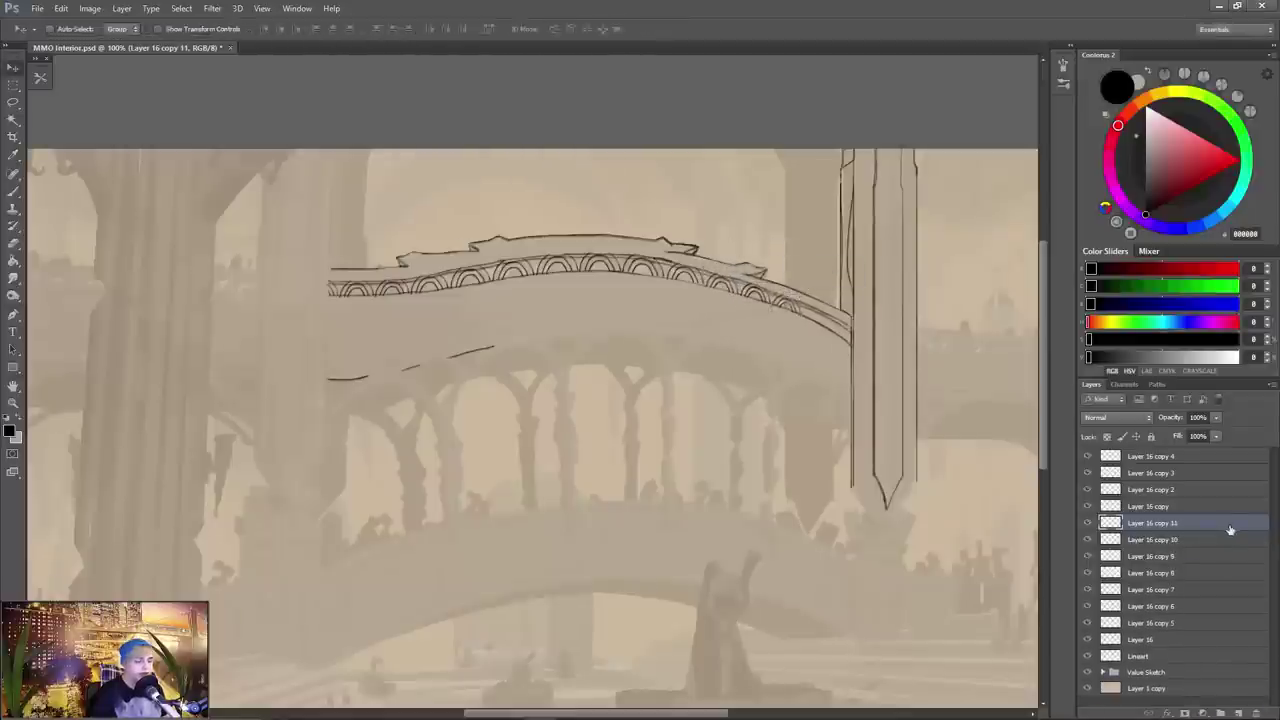
- Duplicate the arch ornament layer once more and move the copy to the band's end beside the pillar
{"action": "left_click_drag", "start_coordinate": [1231, 529], "coordinate": [1238, 713]}
{"action": "left_click_drag", "start_coordinate": [824, 285], "coordinate": [858, 296]}
{"action": "key", "text": "b"}
- Select all the arch ornament layers and merge them into one layer
{"action": "left_click_drag", "start_coordinate": [1224, 523], "coordinate": [1223, 540]}
{"action": "left_click", "coordinate": [1250, 655]}
{"action": "left_click", "coordinate": [1235, 457], "text": "shift"}
{"action": "key", "text": "ctrl+e"}
{"action": "key", "text": "ctrl+e"}
- Erase the stray line work overlapping the arch ornaments on the Lineart layer
{"action": "key", "text": "e"}
{"action": "left_click", "coordinate": [1150, 473]}
{"action": "mouse_move", "coordinate": [428, 277]}
{"action": "left_mouse_down"}
{"action": "mouse_move", "coordinate": [525, 262]}
{"action": "mouse_move", "coordinate": [690, 268]}
{"action": "left_mouse_up"}
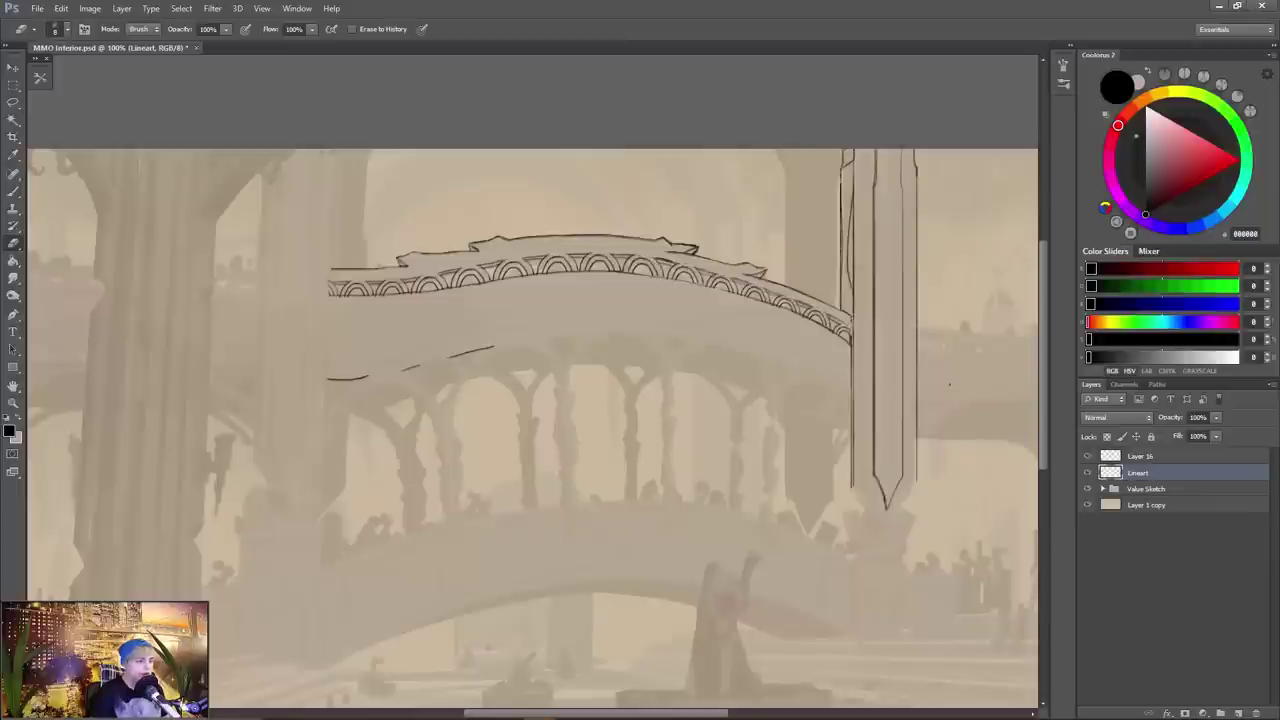
- Merge the arch ornament layer down into Lineart and toggle its visibility to check the result
{"action": "key", "text": "alt+bracketright"}
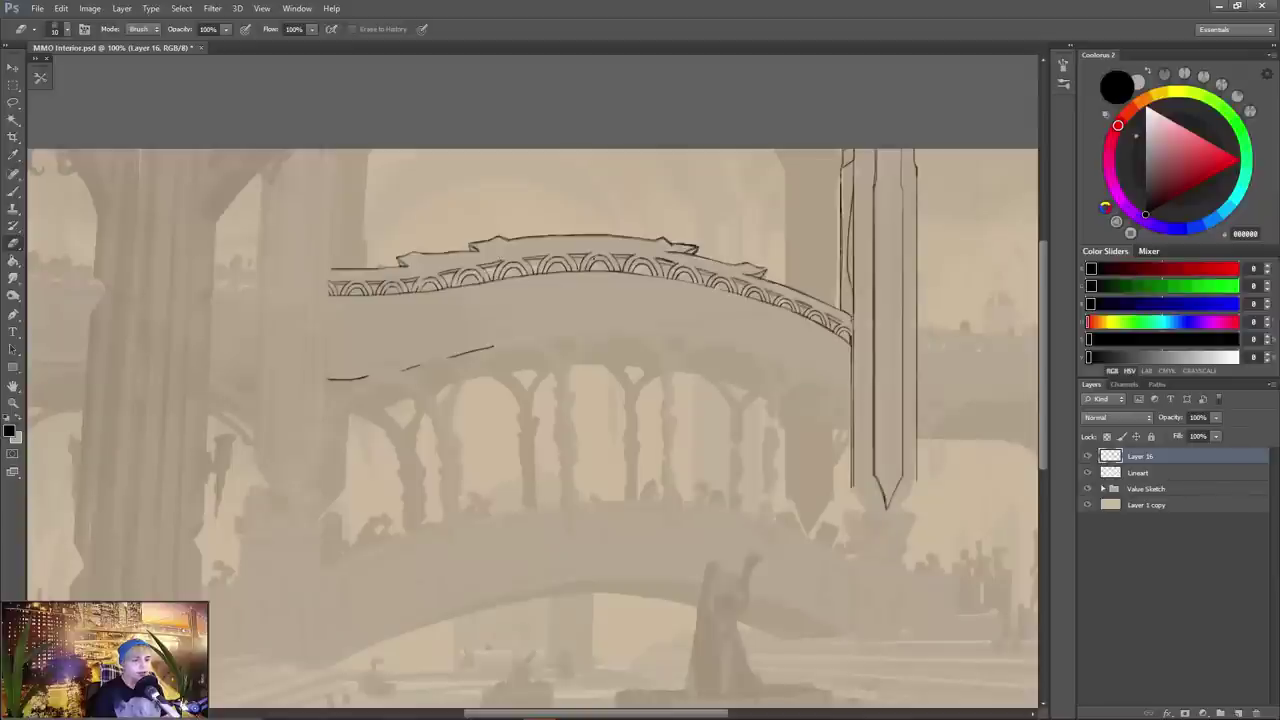
{"action": "key", "text": "ctrl+e"}
{"action": "left_click", "coordinate": [1088, 456]}
{"action": "left_click", "coordinate": [1088, 456]}
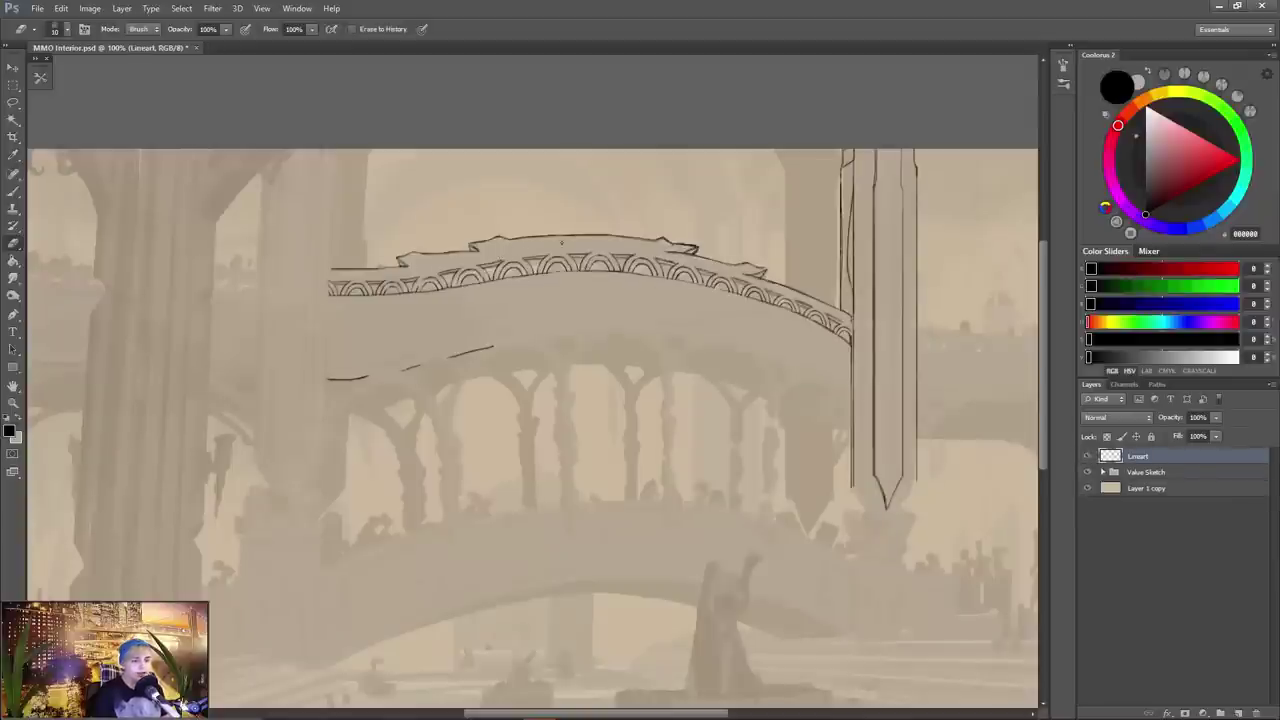
- Draw facets, chips and cracks on the parapet's stepped stone caps, alternating brush and eraser
{"action": "key", "text": "b"}
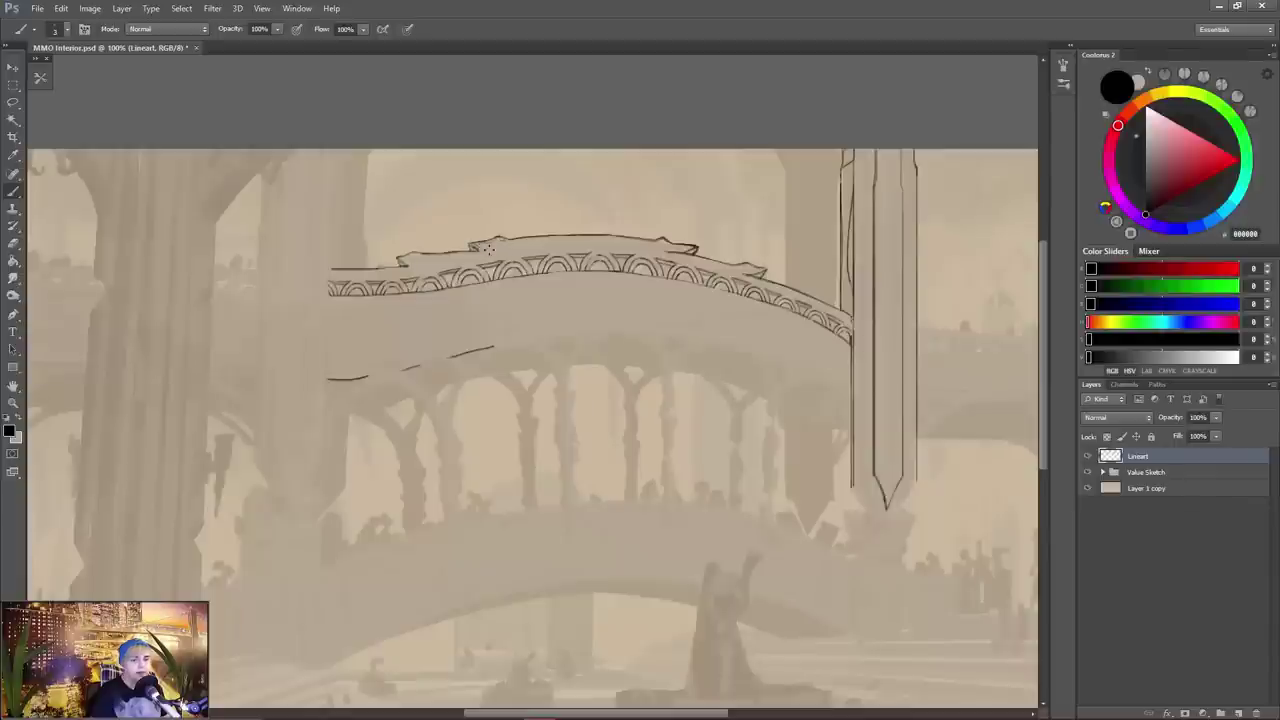
{"action": "key", "text": "e"}
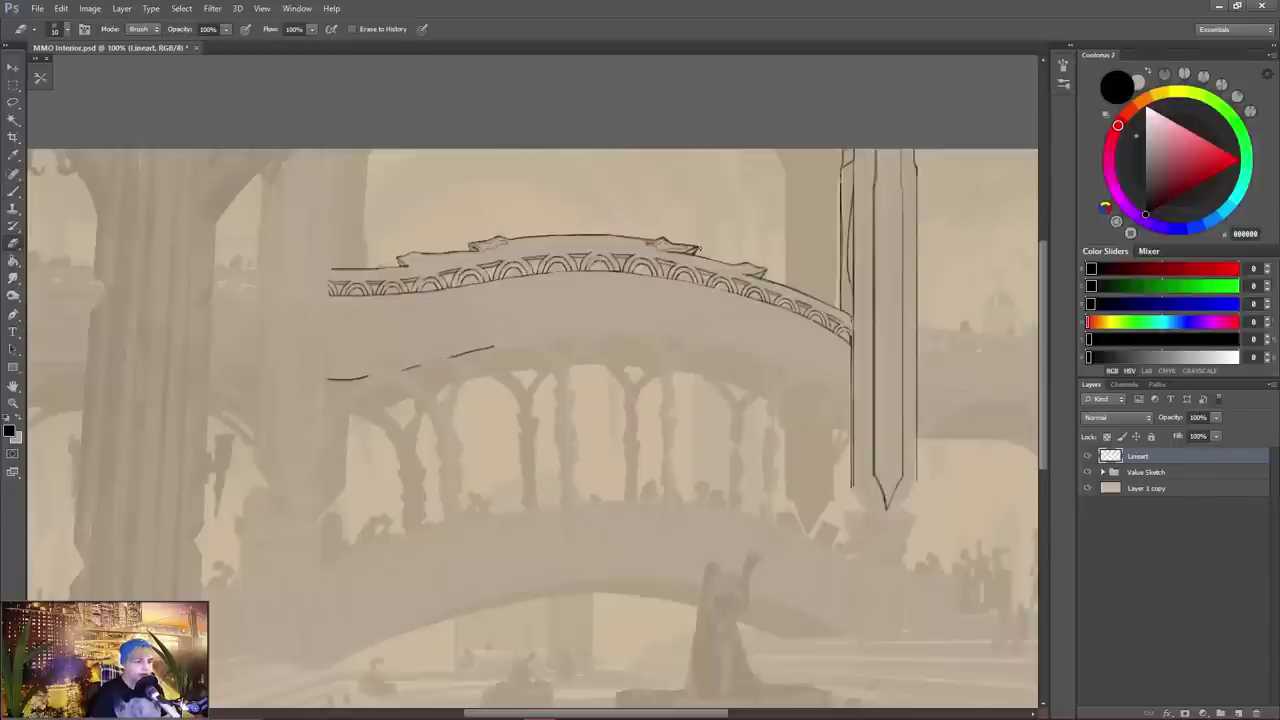
{"action": "key", "text": "b"}
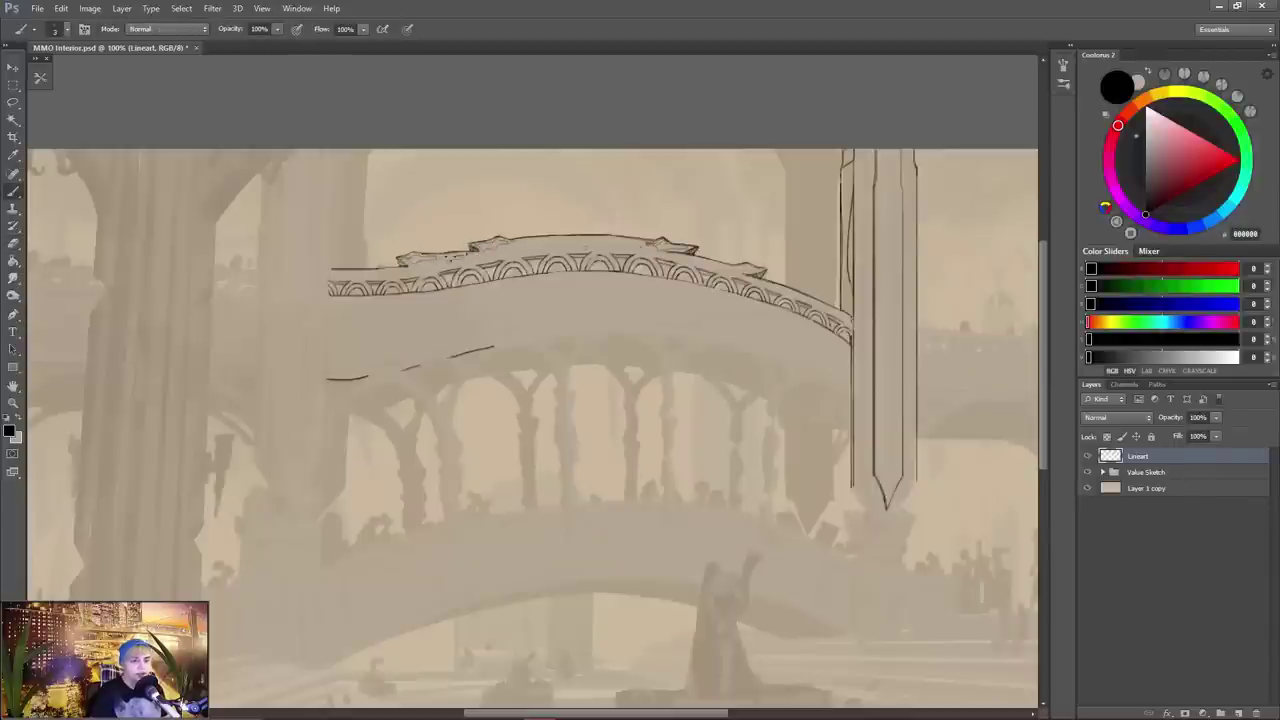
{"action": "key", "text": "e"}
{"action": "key", "text": "b"}
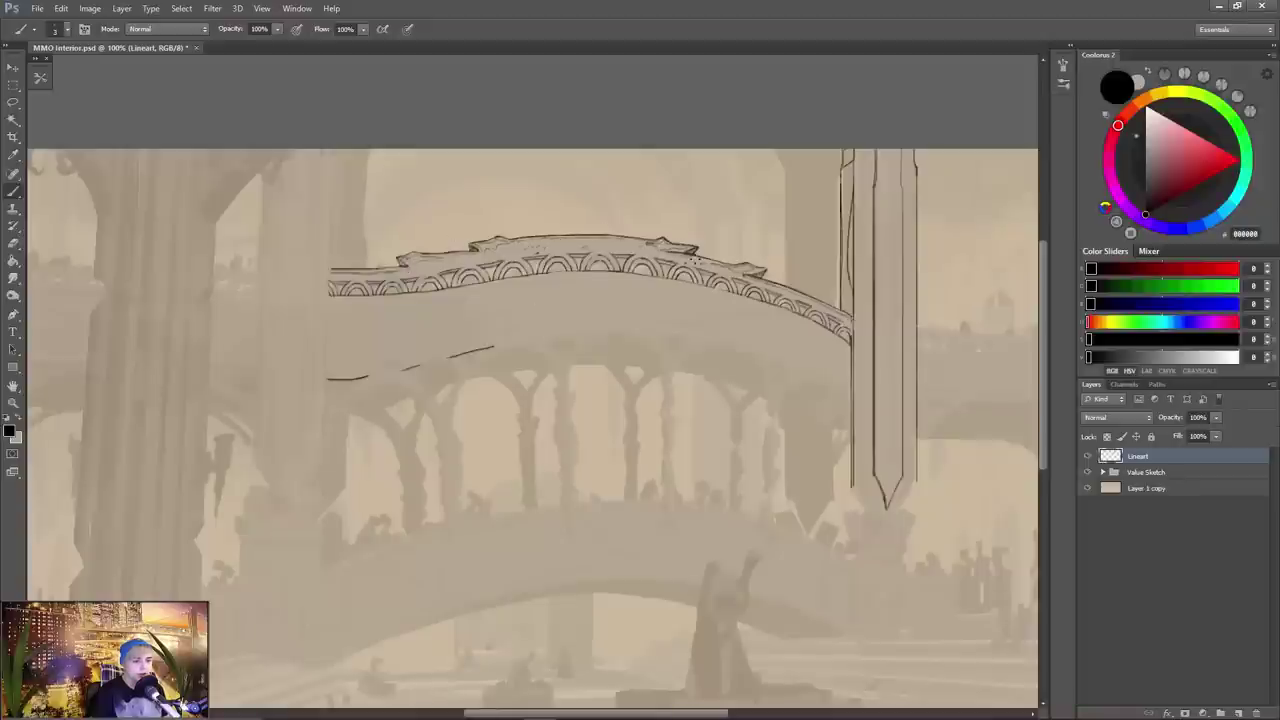
- Darken and clean up the arch ornaments along the band below the parapet
{"action": "key", "text": "e"}
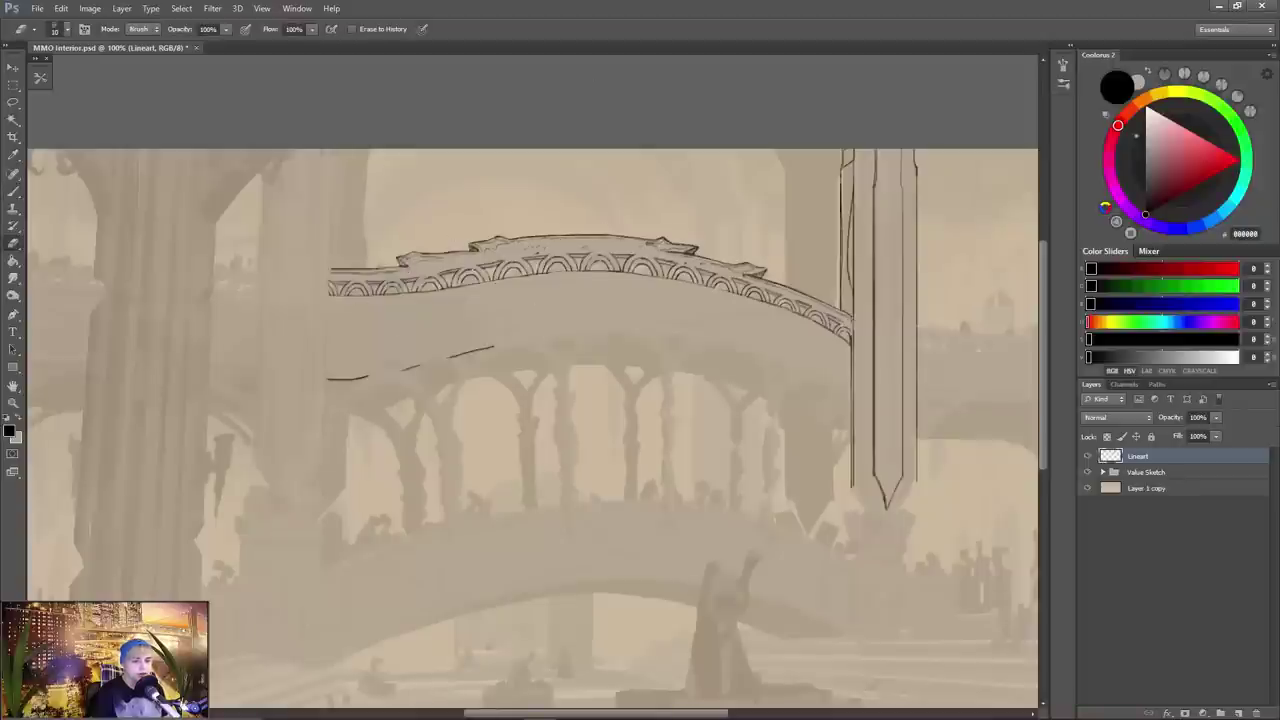
{"action": "key", "text": "b"}
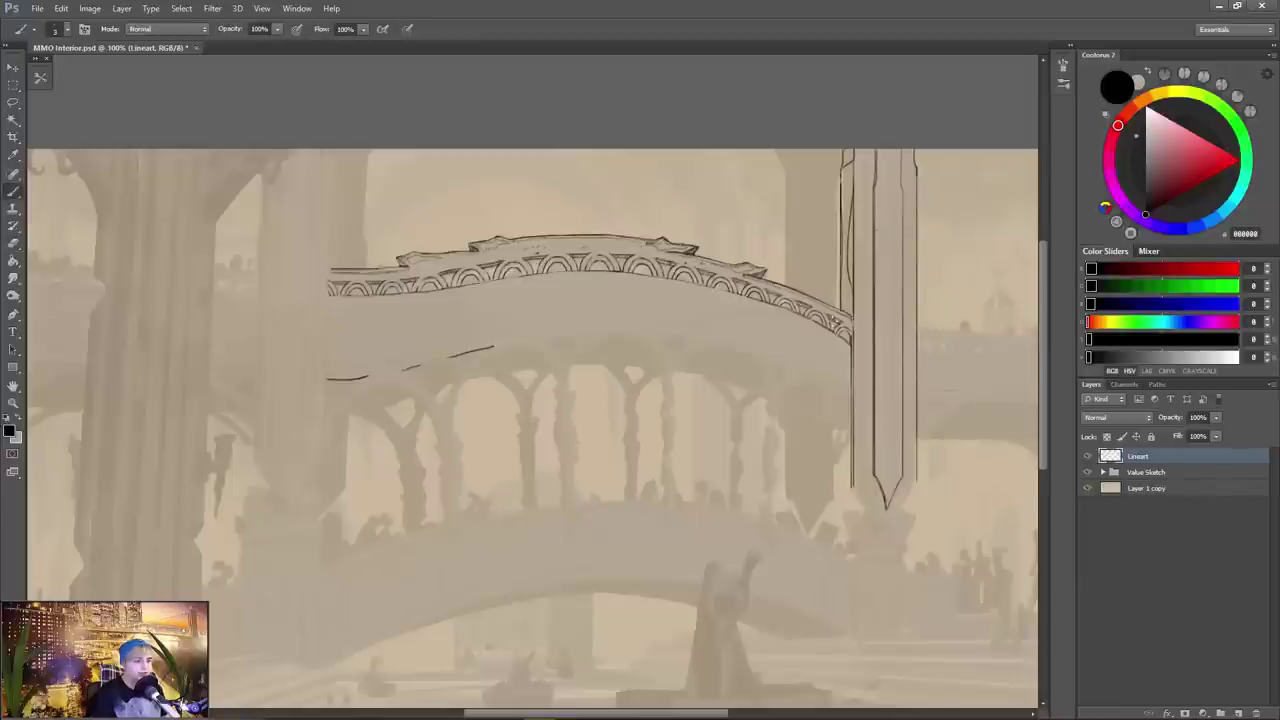
{"action": "key", "text": "e"}
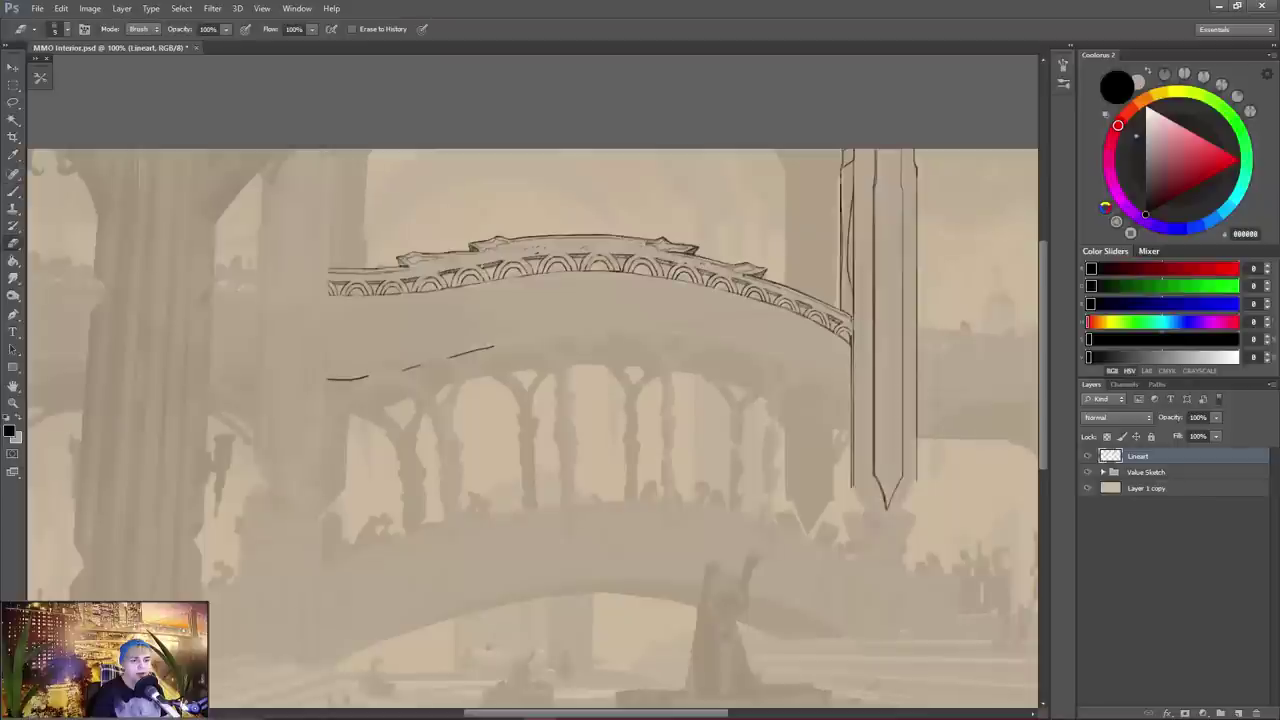
- Sketch light crossing diagonal lines on the bridge face below the ornamental band
{"action": "key", "text": "b"}
{"action": "left_click_drag", "start_coordinate": [335, 321], "coordinate": [372, 305]}
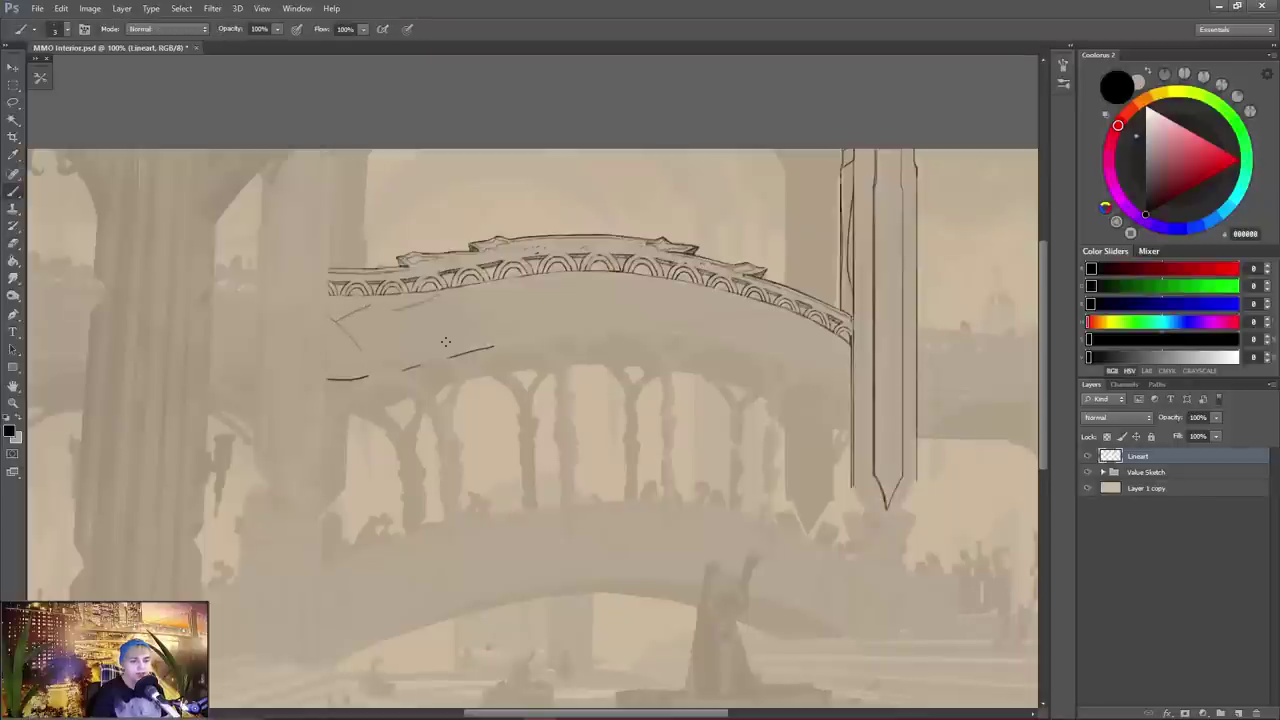
{"action": "left_click_drag", "start_coordinate": [516, 309], "coordinate": [548, 297]}
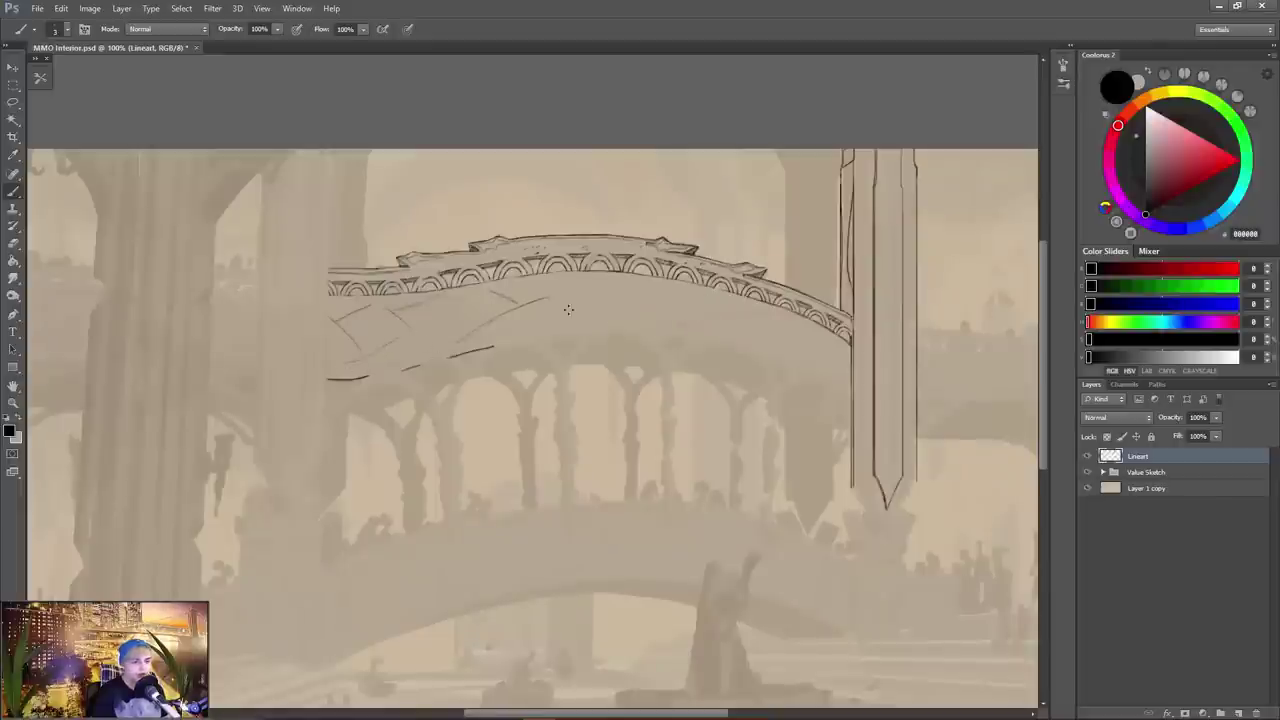
{"action": "left_click_drag", "start_coordinate": [662, 289], "coordinate": [580, 316]}
{"action": "key", "text": "e"}
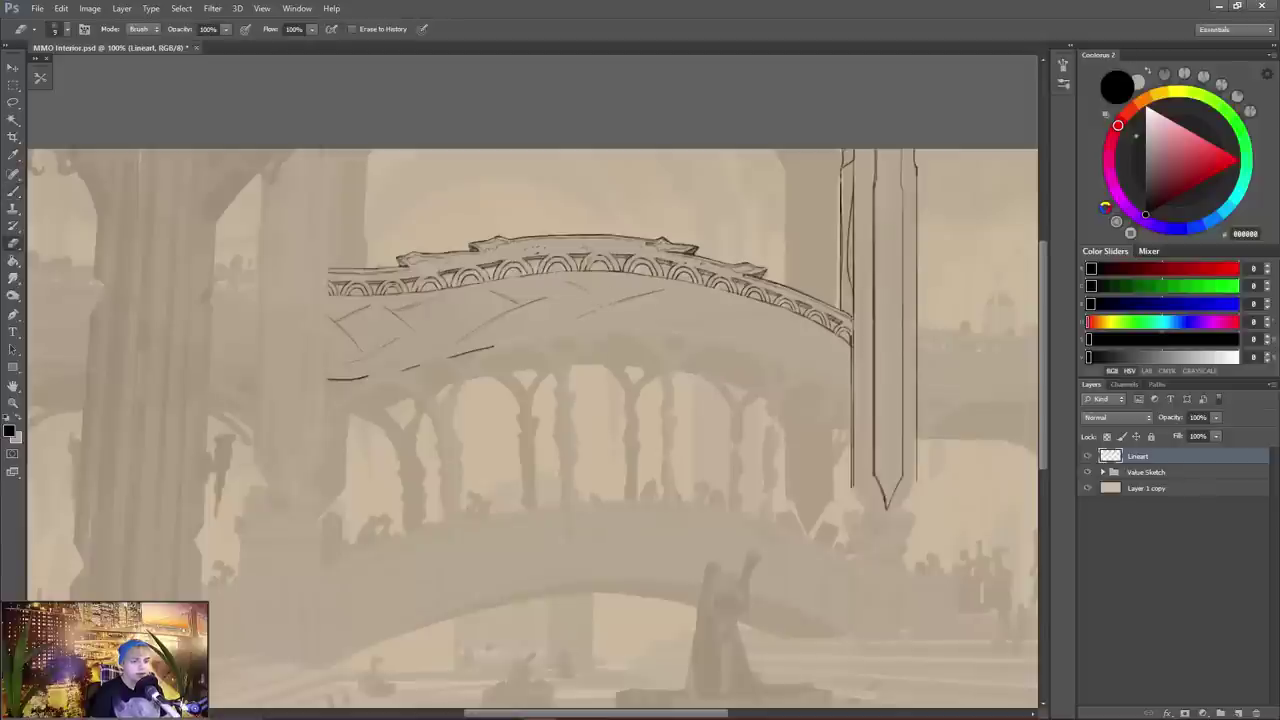
{"action": "key", "text": "b"}
- Shade the triangular recesses between the arch ornaments across the left and middle of the band
{"action": "key", "text": "ctrl+plus"}
{"action": "left_click_drag", "start_coordinate": [380, 296], "coordinate": [515, 452]}
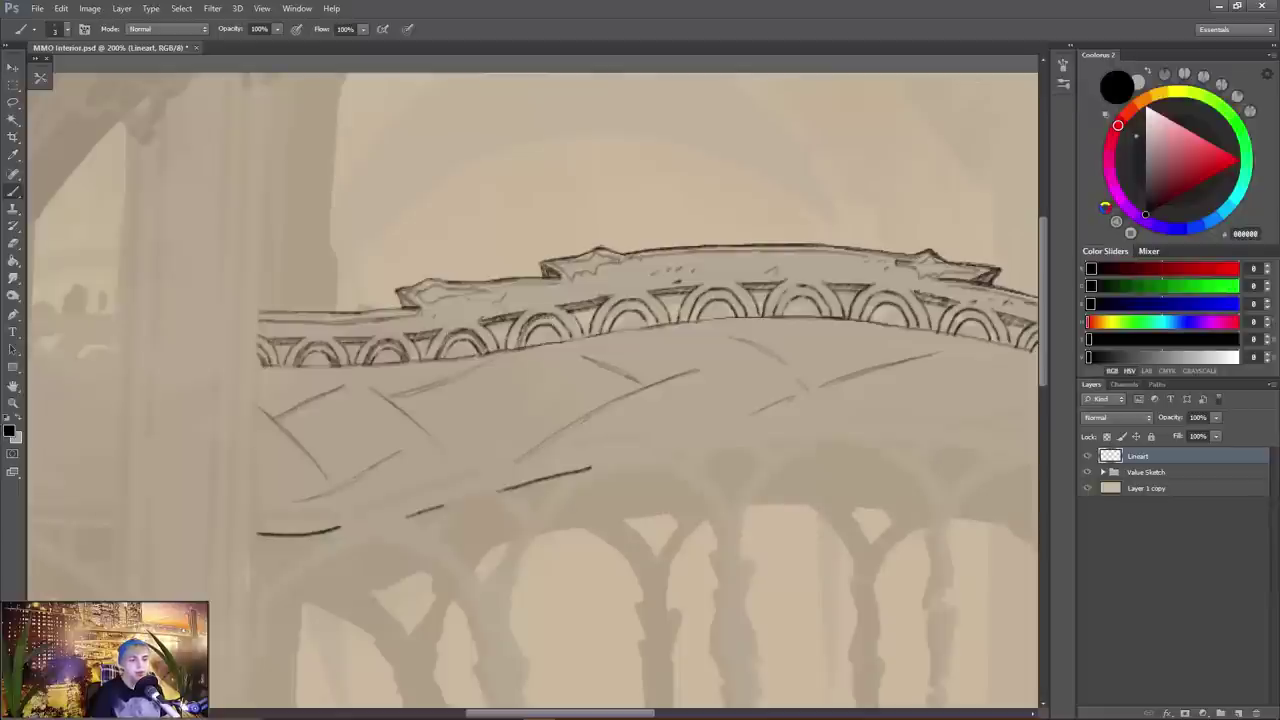
{"action": "scroll", "coordinate": [478, 362], "scroll_direction": "down", "scroll_amount": 1}
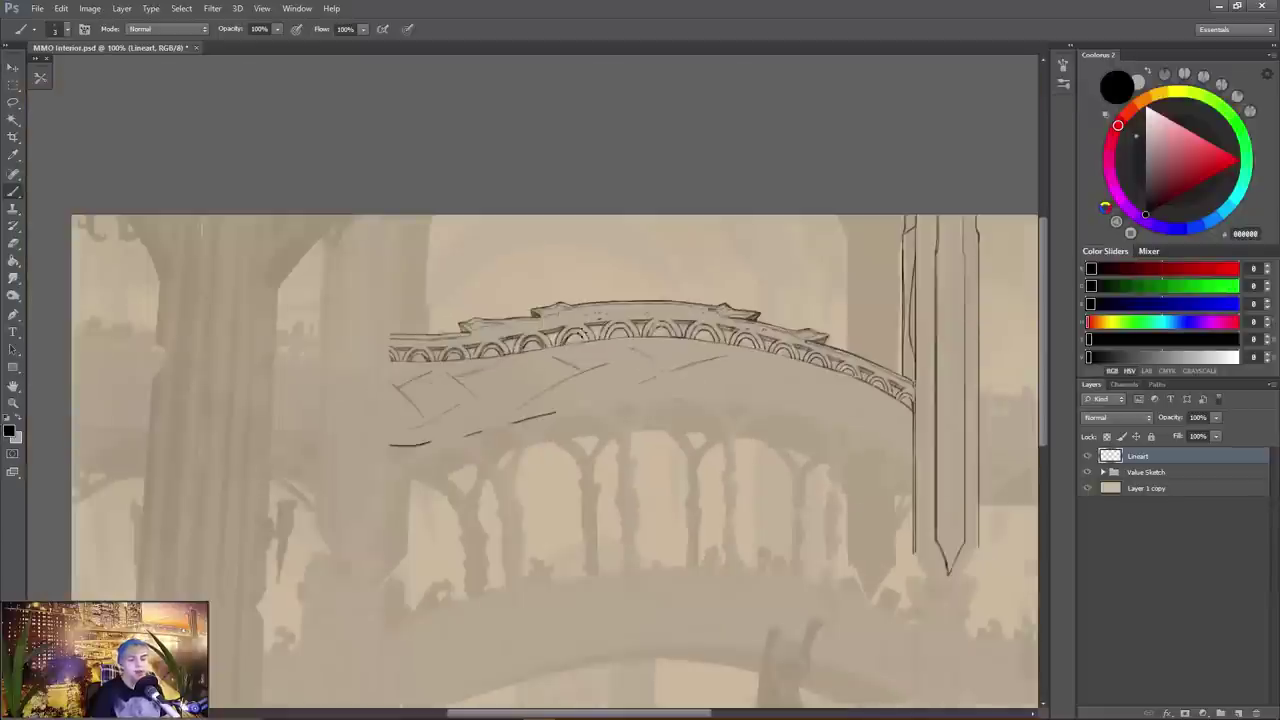
{"action": "scroll", "coordinate": [547, 394], "scroll_direction": "up", "scroll_amount": 1}
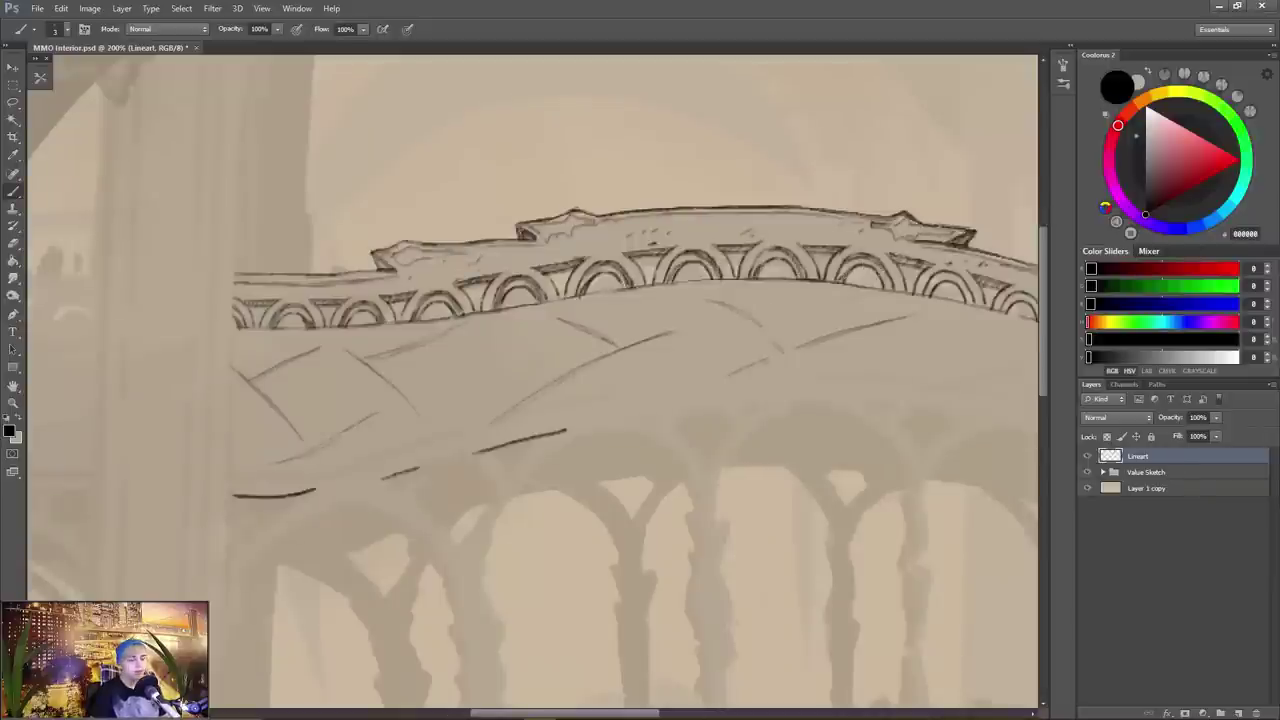
{"action": "left_click_drag", "start_coordinate": [884, 278], "coordinate": [619, 280]}
{"action": "key", "text": "e"}
{"action": "key", "text": "b"}
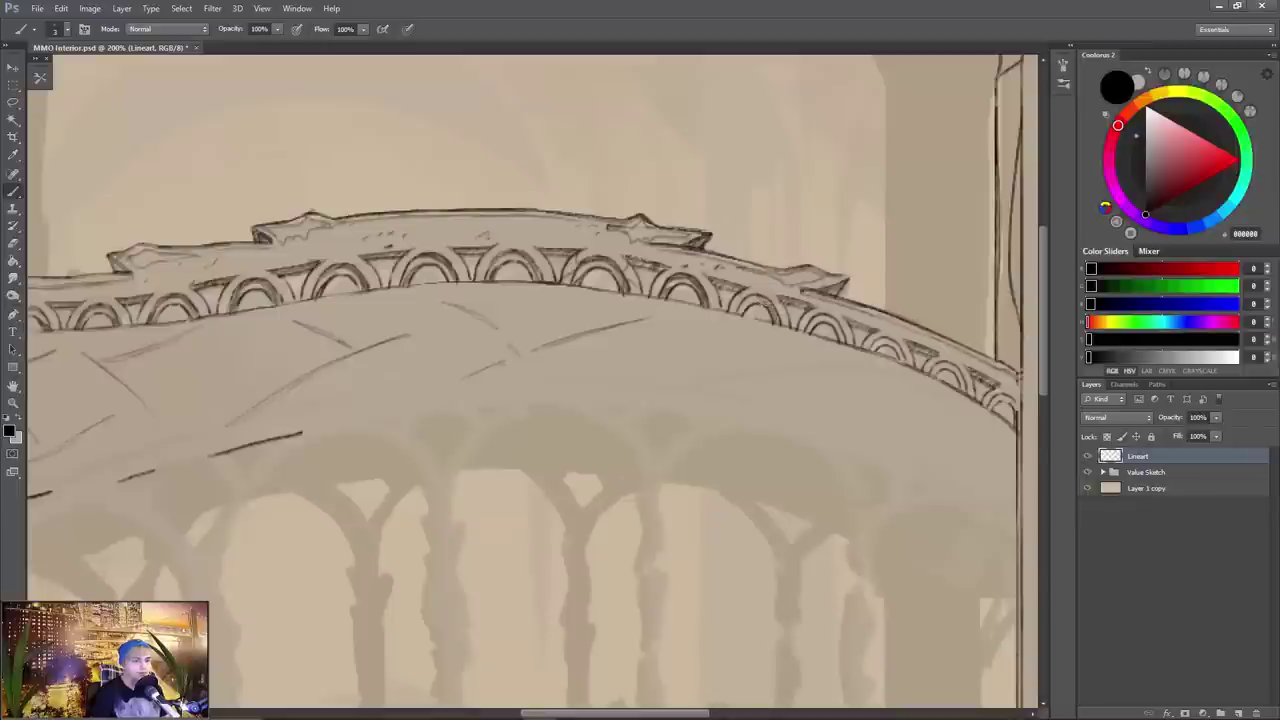
- Refine and darken the arch ornaments on the descending part of the band near the pillar
{"action": "key", "text": "e"}
{"action": "left_click_drag", "start_coordinate": [515, 350], "coordinate": [500, 320]}
{"action": "key", "text": "b"}
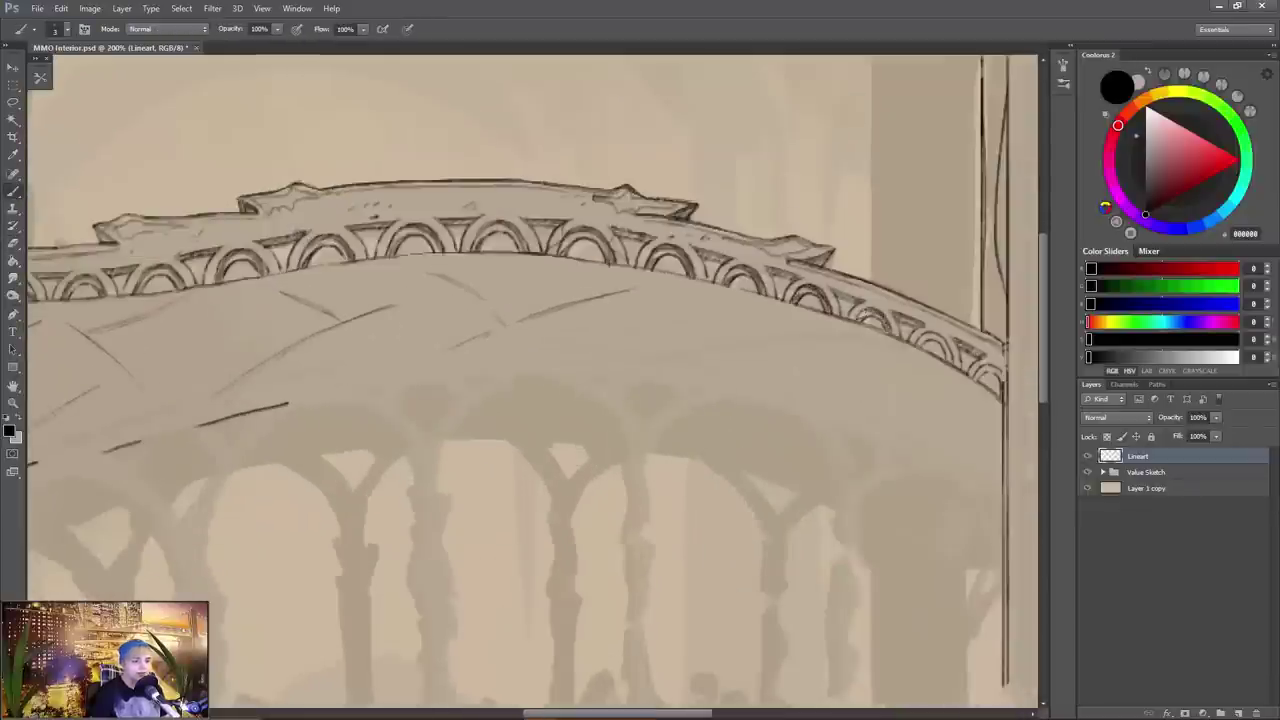
{"action": "key", "text": "e"}
{"action": "key", "text": "b"}
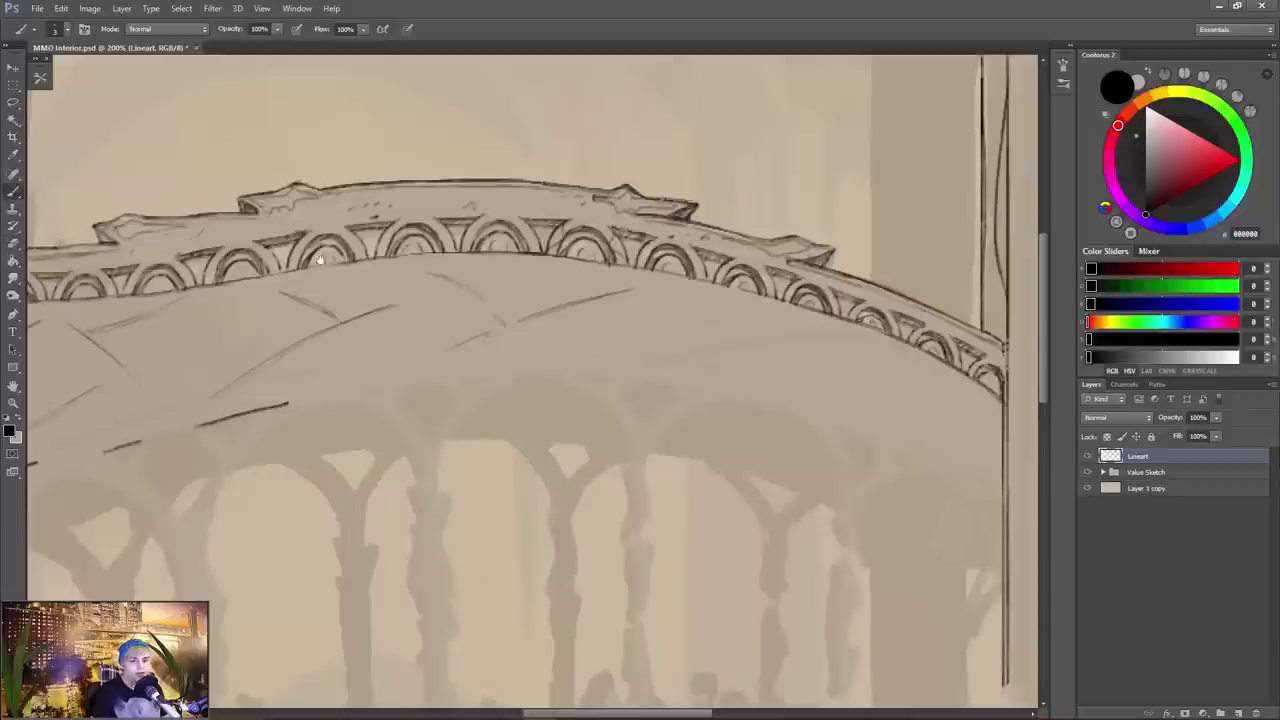
{"action": "left_click_drag", "start_coordinate": [163, 284], "coordinate": [313, 289]}
- Add inner lines and darker accents to the small arches along the whole ornamental band
{"action": "key", "text": "ctrl+minus"}
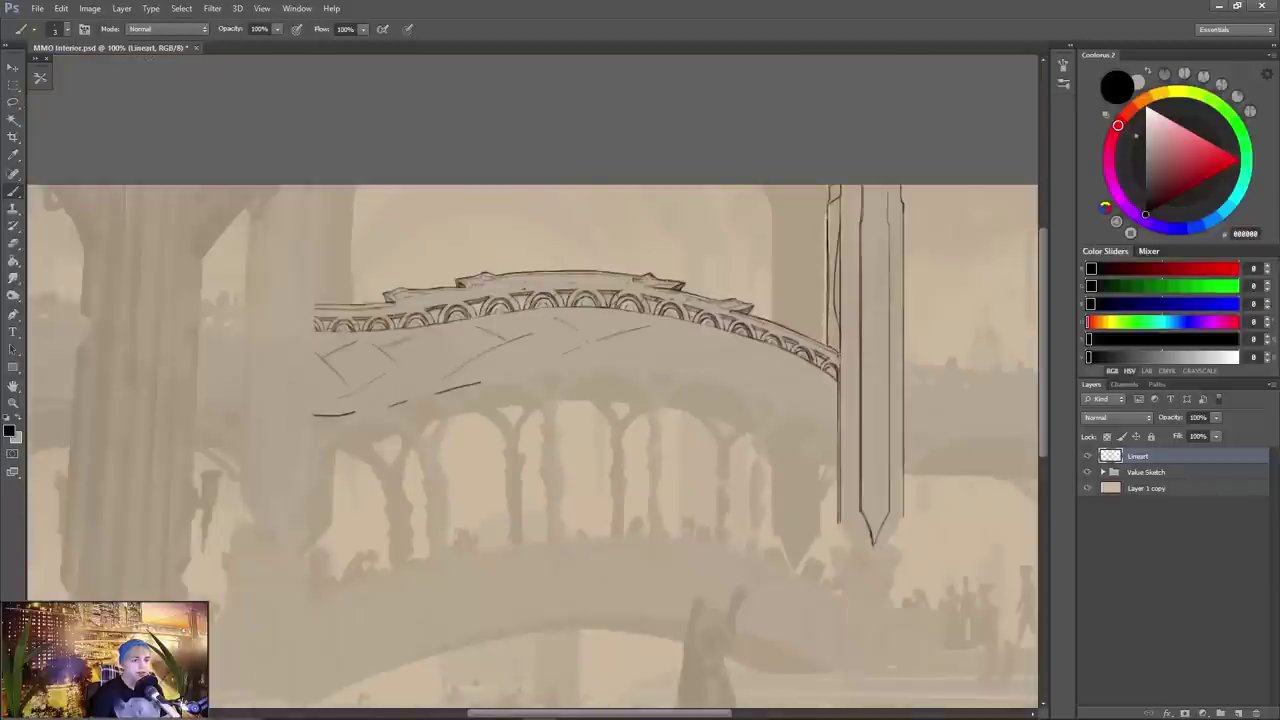
{"action": "key", "text": "ctrl+plus"}
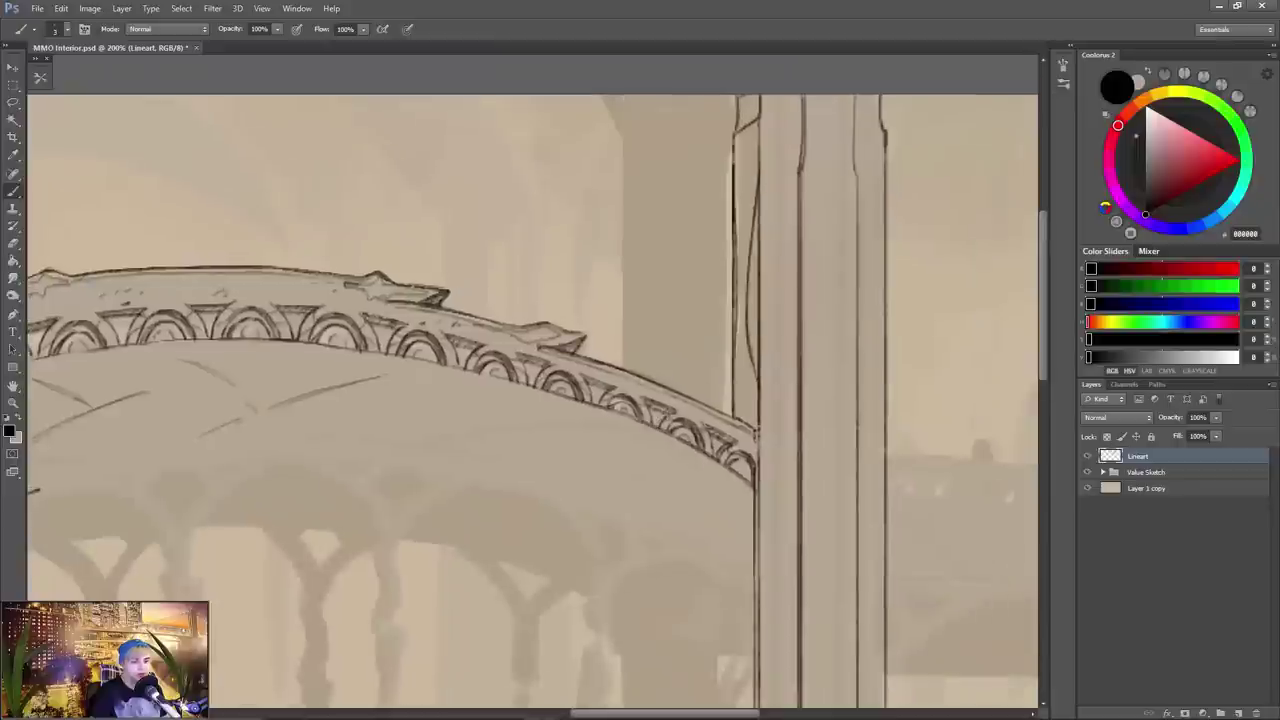
{"action": "left_click_drag", "start_coordinate": [386, 345], "coordinate": [616, 391]}
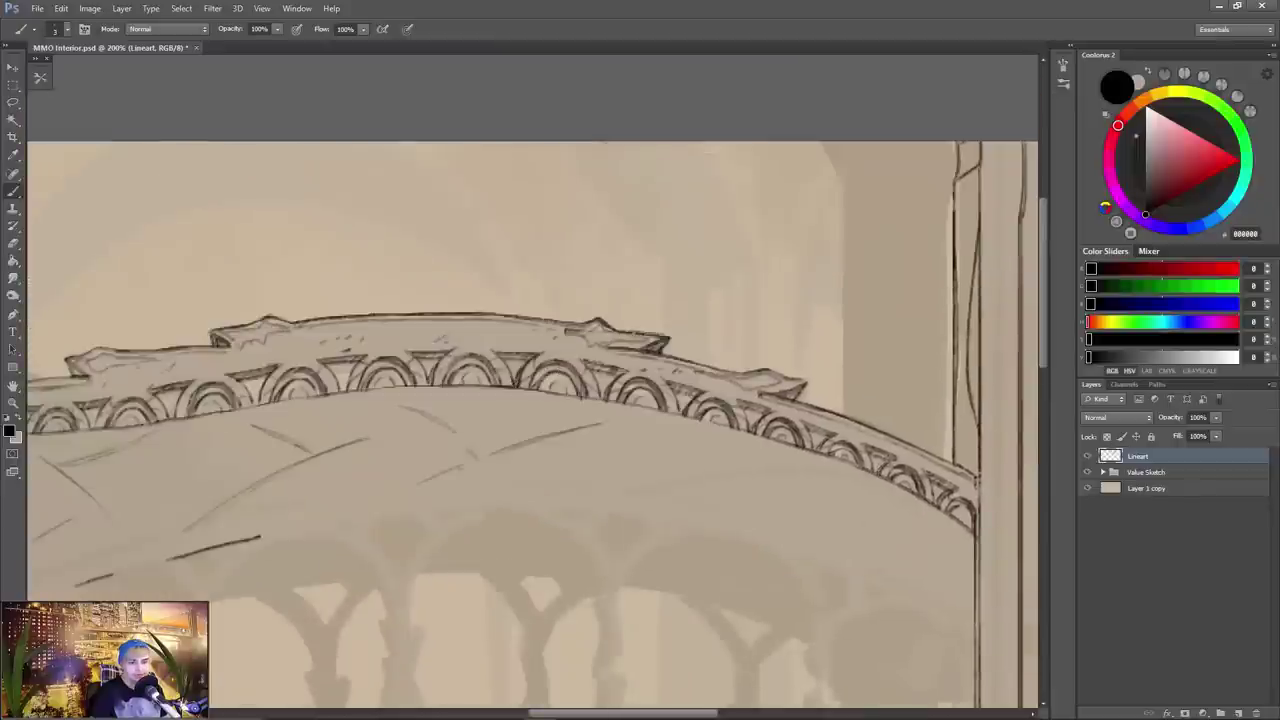
{"action": "left_click_drag", "start_coordinate": [420, 380], "coordinate": [595, 390]}
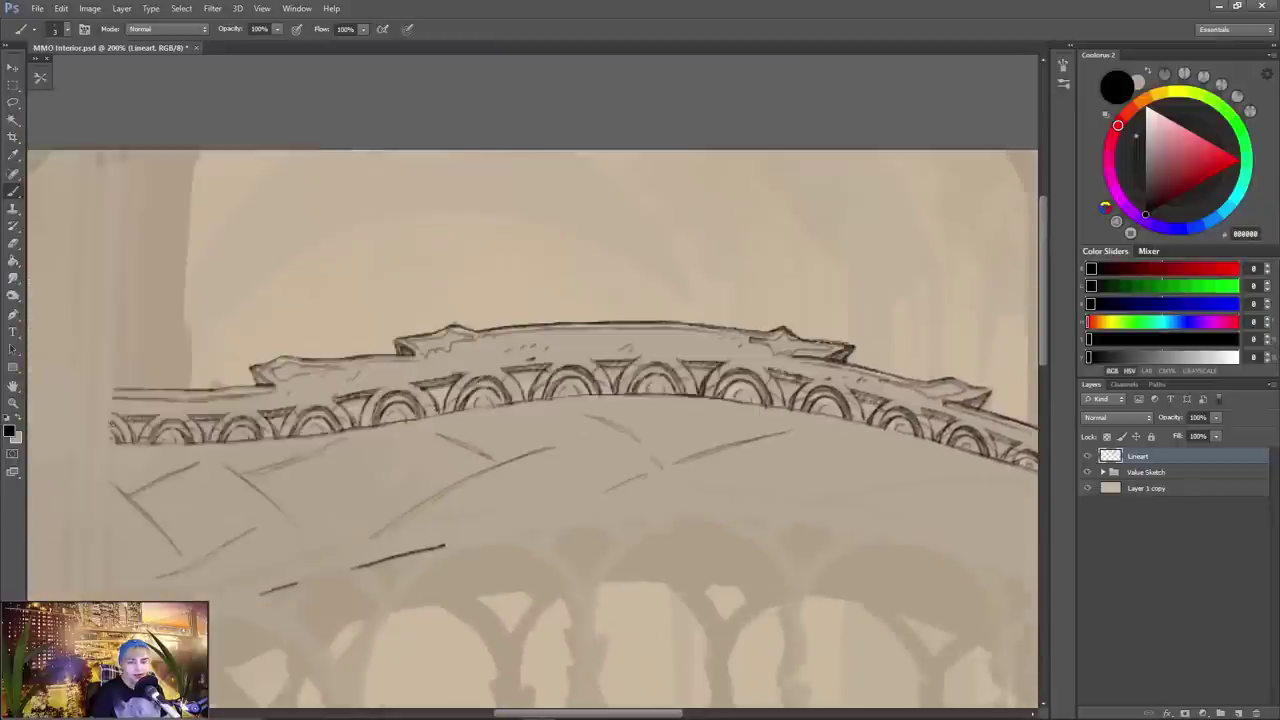
{"action": "key", "text": "e"}
{"action": "left_click_drag", "start_coordinate": [905, 445], "coordinate": [613, 417]}
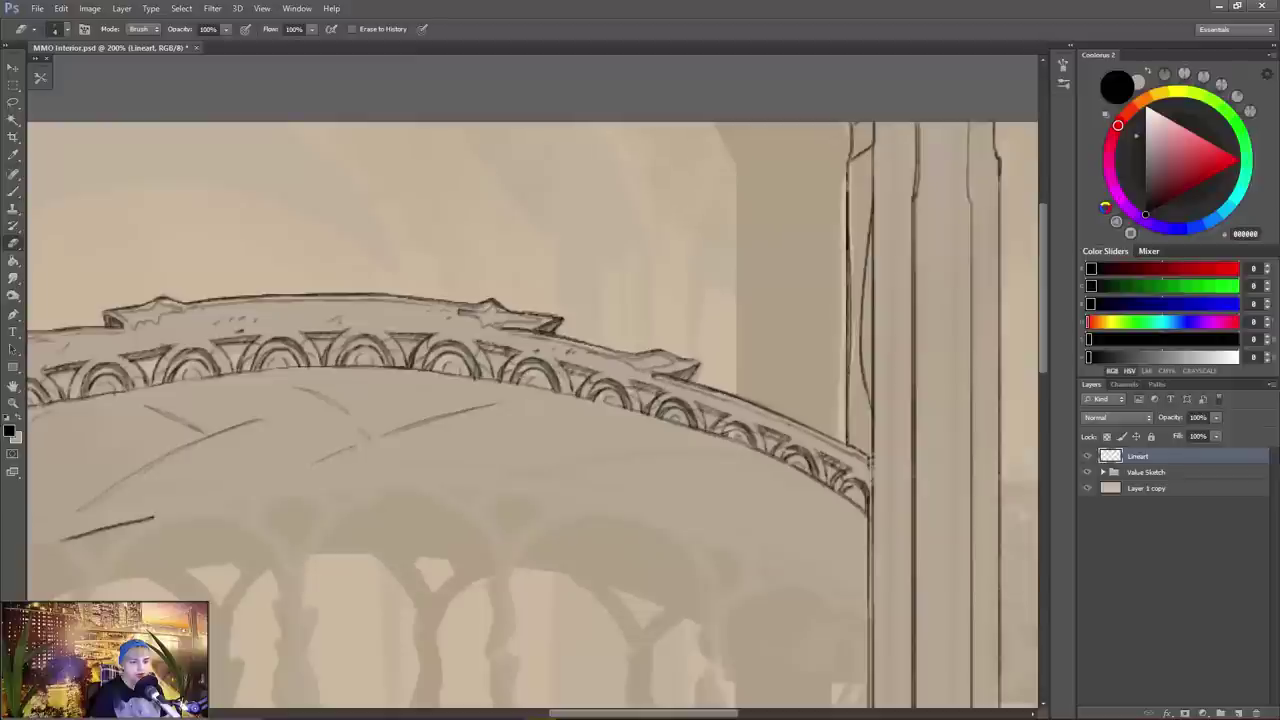
- Touch up the arch outlines and recess shading along the band with alternating brush and eraser strokes
{"action": "key", "text": "ctrl+minus"}
{"action": "key", "text": "b"}
{"action": "key", "text": "e"}
{"action": "key", "text": "b"}
{"action": "left_click_drag", "start_coordinate": [560, 318], "coordinate": [578, 300]}
{"action": "key", "text": "ctrl+plus"}
{"action": "left_click_drag", "start_coordinate": [480, 330], "coordinate": [564, 436]}
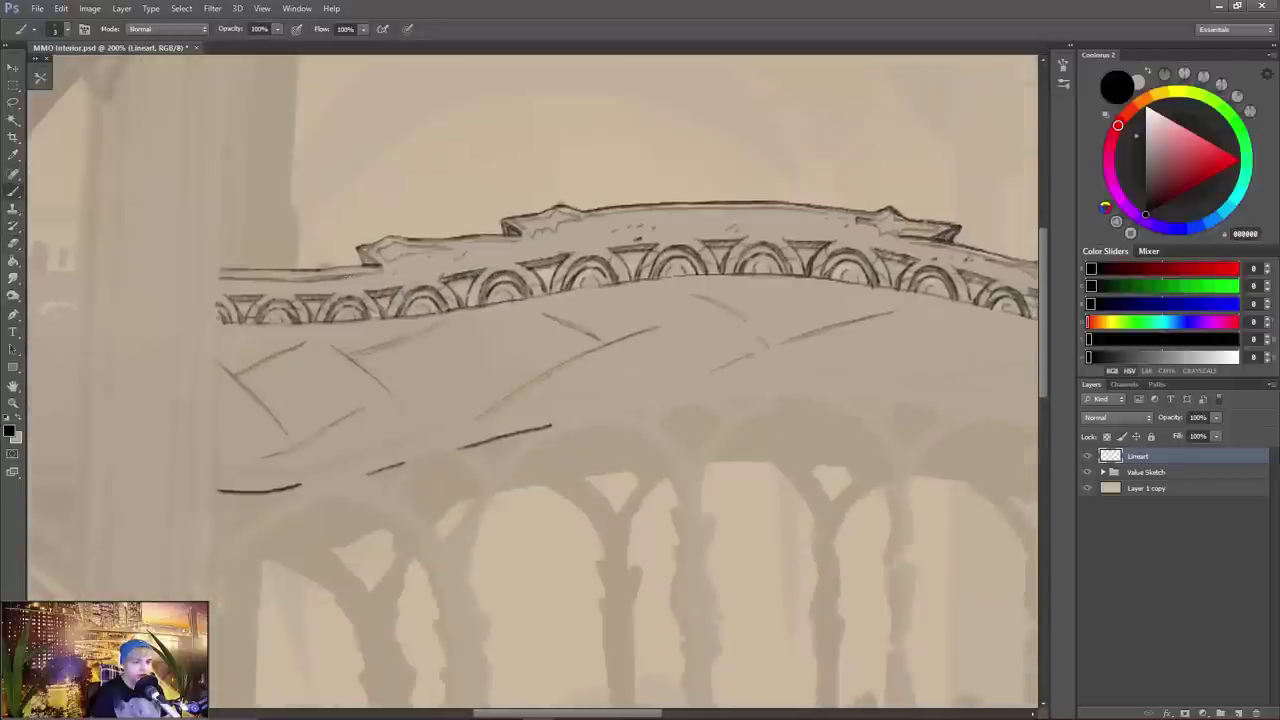
{"action": "key", "text": "e"}
{"action": "key", "text": "b"}
{"action": "left_click_drag", "start_coordinate": [906, 247], "coordinate": [578, 311]}
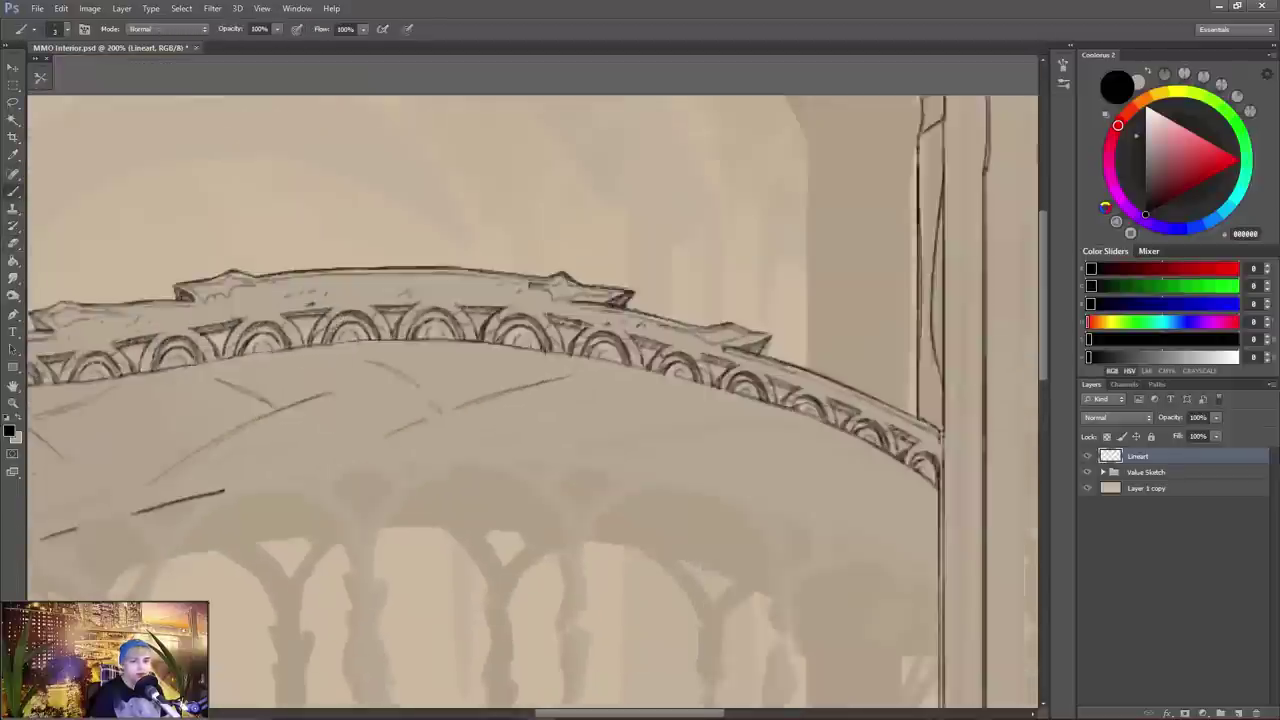
- Clean up the left end of the parapet and band with small eraser and brush strokes
{"action": "key", "text": "ctrl+minus"}
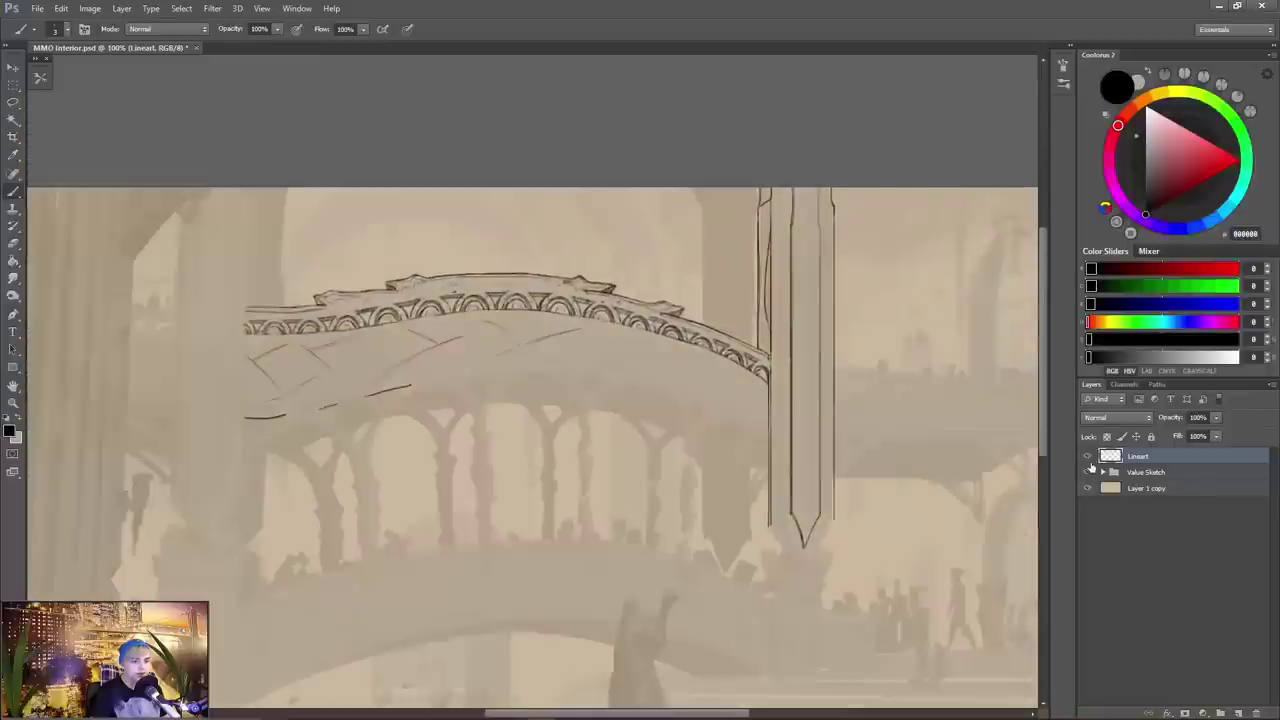
{"action": "key", "text": "e"}
{"action": "key", "text": "b"}
{"action": "key", "text": "e"}
{"action": "mouse_move", "coordinate": [244, 314]}
{"action": "left_mouse_down"}
{"action": "mouse_move", "coordinate": [328, 310]}
{"action": "mouse_move", "coordinate": [243, 320]}
{"action": "left_mouse_up"}
{"action": "key", "text": "b"}
{"action": "key", "text": "e"}
- Extend the dashed lower edge of the bridge face and add a sweeping curve toward the pillar
{"action": "key", "text": "b"}
{"action": "key", "text": "e"}
{"action": "key", "text": "b"}
{"action": "left_click_drag", "start_coordinate": [450, 379], "coordinate": [486, 375]}
{"action": "left_click_drag", "start_coordinate": [597, 362], "coordinate": [700, 349]}
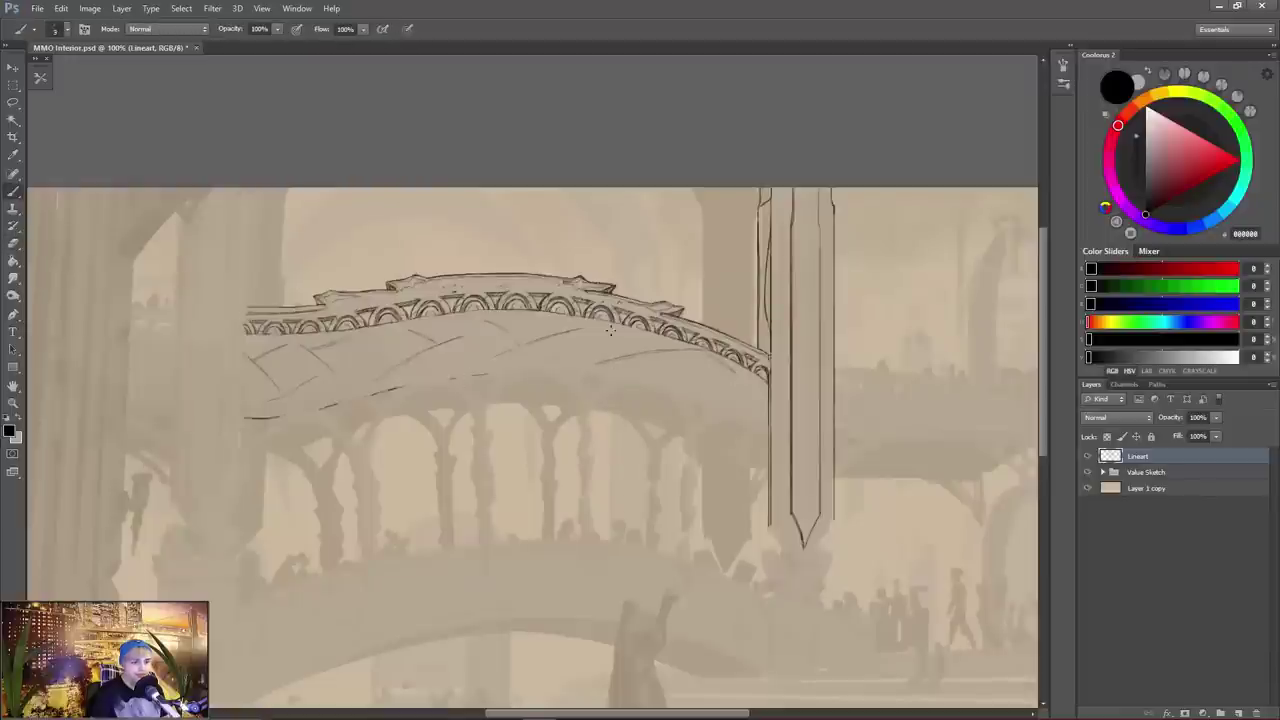
{"action": "key", "text": "e"}
- Flip the canvas horizontally and refine the bridge face's lower edge and the curve near the pillar
{"action": "mouse_move", "coordinate": [502, 583]}
{"action": "left_mouse_down"}
{"action": "mouse_move", "coordinate": [569, 411]}
{"action": "mouse_move", "coordinate": [524, 513]}
{"action": "left_mouse_up"}
{"action": "key", "text": "b"}
{"action": "key", "text": "ctrl+shift+h"}
{"action": "left_click_drag", "start_coordinate": [711, 345], "coordinate": [757, 363]}
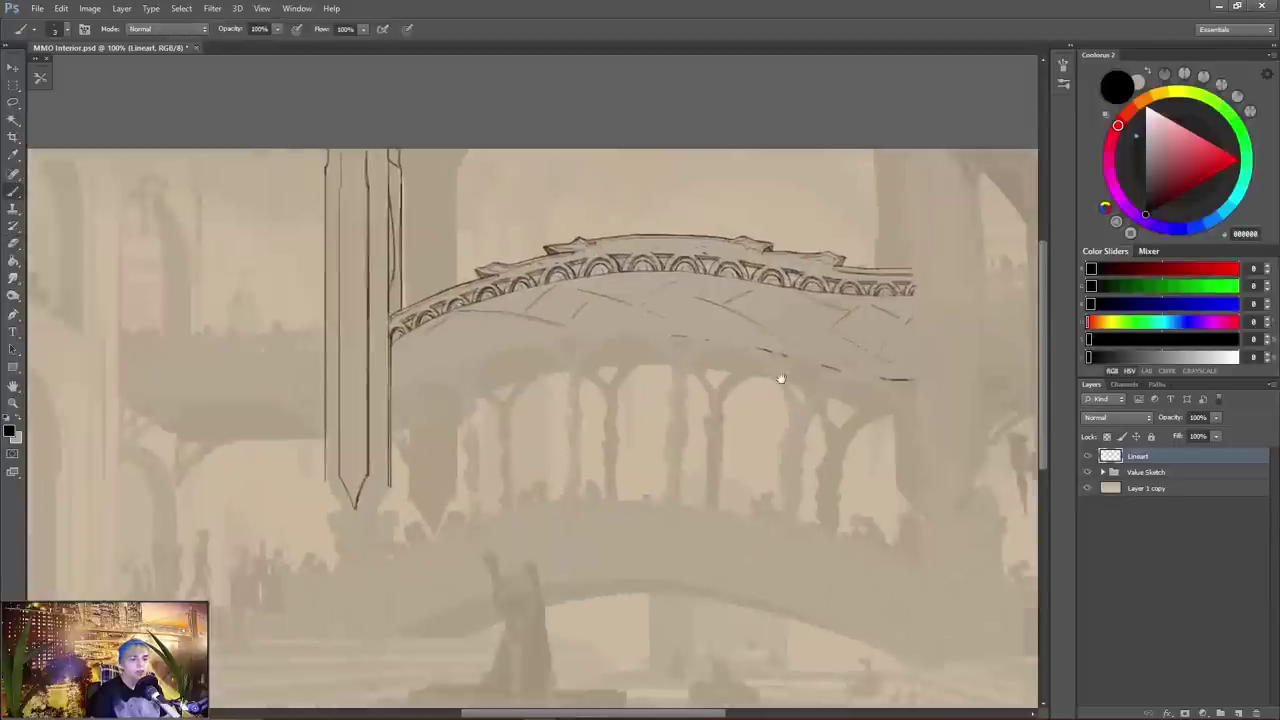
{"action": "key", "text": "e"}
{"action": "key", "text": "b"}
{"action": "left_click_drag", "start_coordinate": [431, 301], "coordinate": [472, 285]}
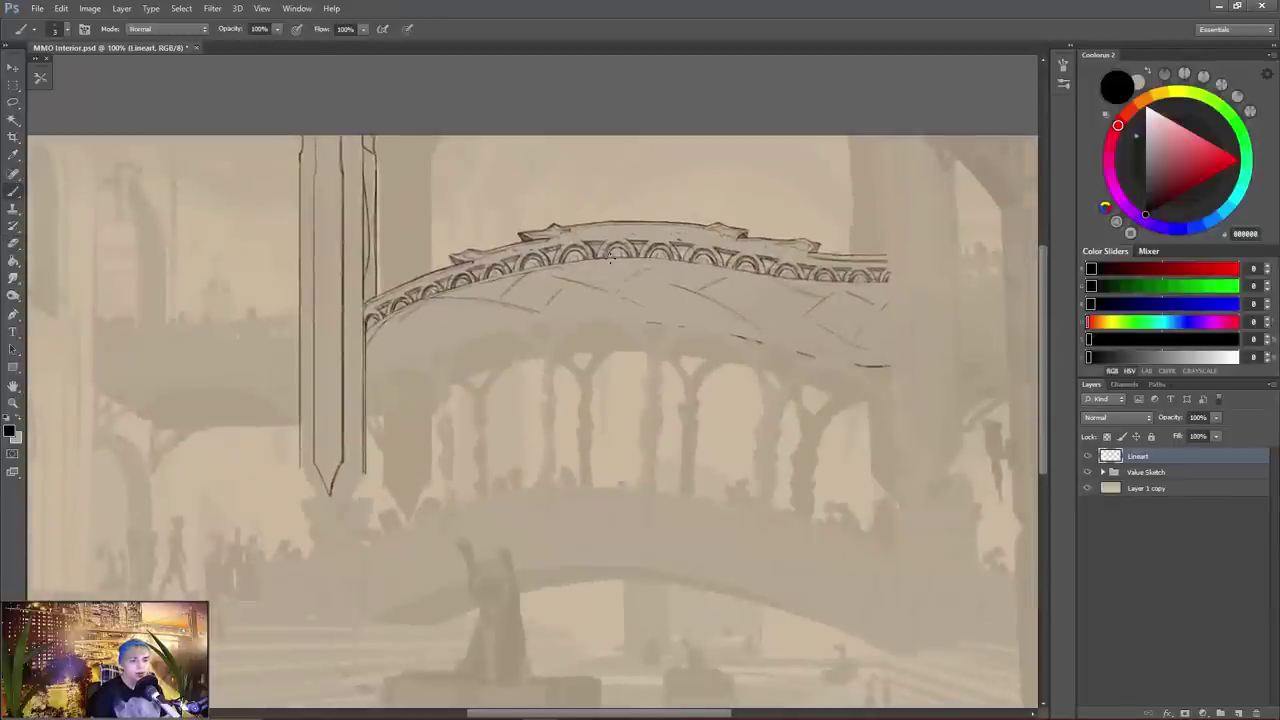
- Flip the canvas horizontally and add short crack-like lines to the bridge face beside the tall pillar
{"action": "key", "text": "ctrl+f"}
{"action": "key", "text": "ctrl+plus"}
{"action": "left_click_drag", "start_coordinate": [565, 210], "coordinate": [505, 195]}
{"action": "mouse_move", "coordinate": [425, 196]}
{"action": "left_mouse_down"}
{"action": "mouse_move", "coordinate": [327, 202]}
{"action": "mouse_move", "coordinate": [539, 176]}
{"action": "mouse_move", "coordinate": [210, 209]}
{"action": "left_mouse_up"}
{"action": "key", "text": "ctrl+minus"}
{"action": "key", "text": "ctrl+minus"}
{"action": "key", "text": "e"}
{"action": "key", "text": "ctrl+f"}
{"action": "key", "text": "b"}
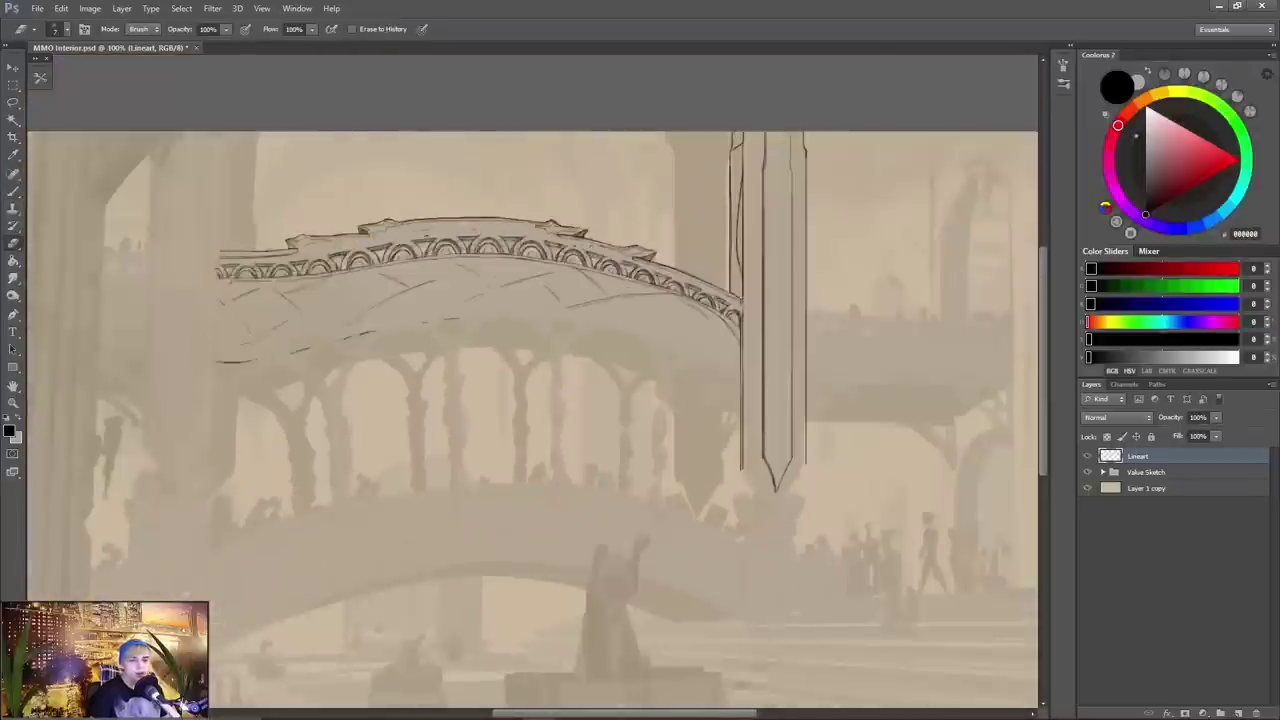
{"action": "left_click_drag", "start_coordinate": [250, 281], "coordinate": [215, 278]}
{"action": "key", "text": "e"}
{"action": "key", "text": "b"}
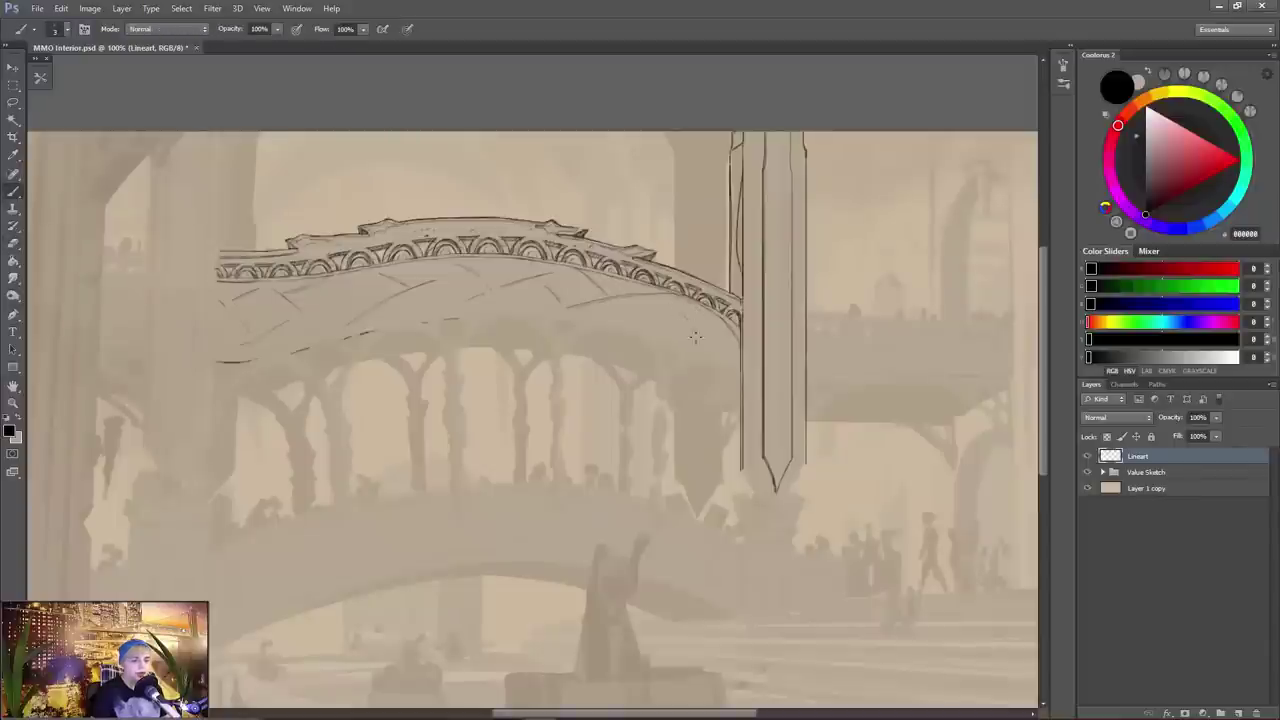
{"action": "key", "text": "ctrl+shift+h"}
{"action": "key", "text": "ctrl+shift+h"}
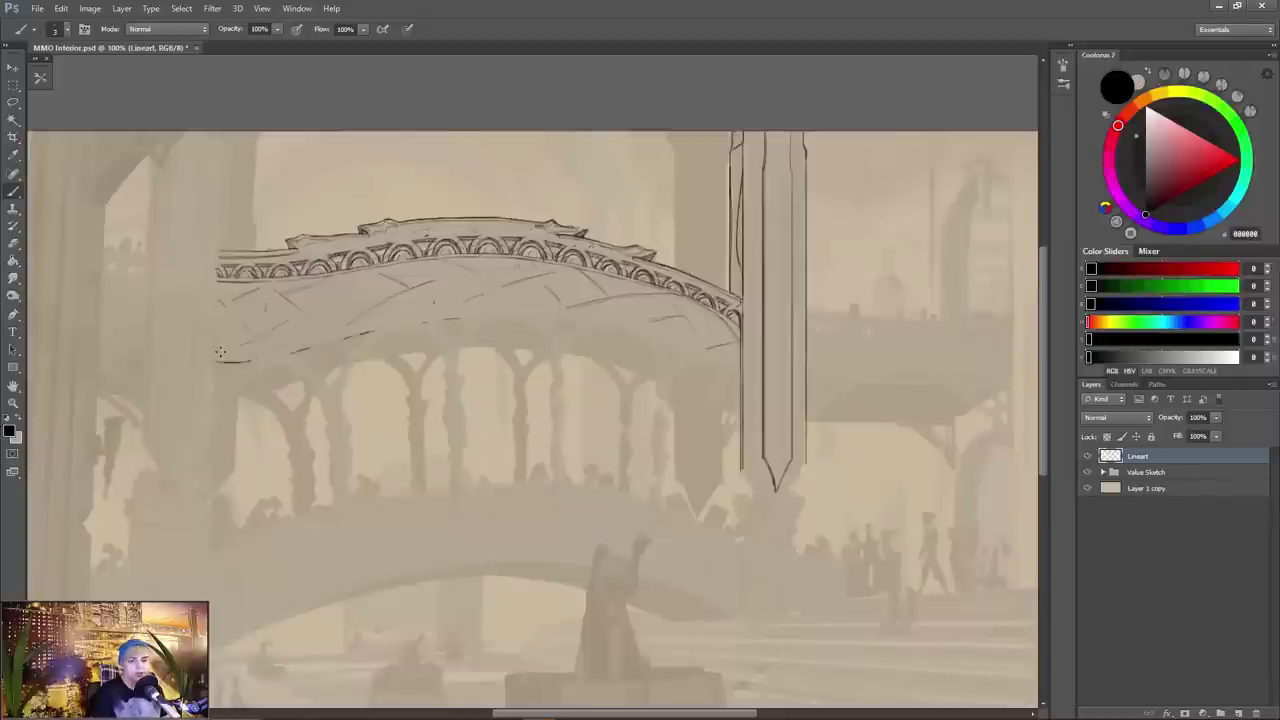
- Apply an Outer Glow layer style to the Lineart layer, adjusting its blend mode, colour and glow settings
{"action": "double_click", "coordinate": [1195, 456]}
{"action": "left_click", "coordinate": [888, 238]}
{"action": "left_click", "coordinate": [1066, 80]}
{"action": "left_click", "coordinate": [1050, 92]}
{"action": "left_click", "coordinate": [1016, 127]}
{"action": "left_click", "coordinate": [857, 309]}
{"action": "left_click", "coordinate": [1192, 136]}
{"action": "left_click_drag", "start_coordinate": [1032, 196], "coordinate": [1030, 198]}
{"action": "left_click_drag", "start_coordinate": [1079, 97], "coordinate": [1032, 106]}
{"action": "left_click_drag", "start_coordinate": [1031, 197], "coordinate": [1034, 182]}
{"action": "left_click_drag", "start_coordinate": [1038, 98], "coordinate": [1032, 120]}
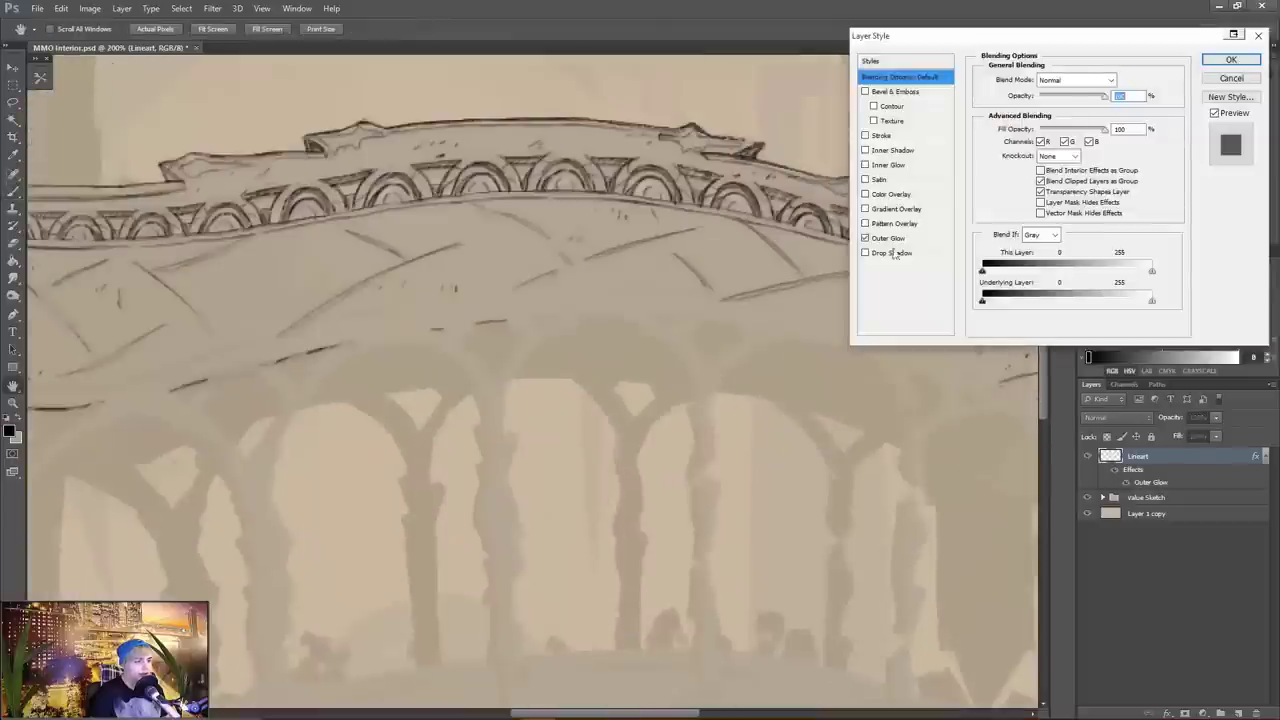
{"action": "left_click", "coordinate": [890, 239]}
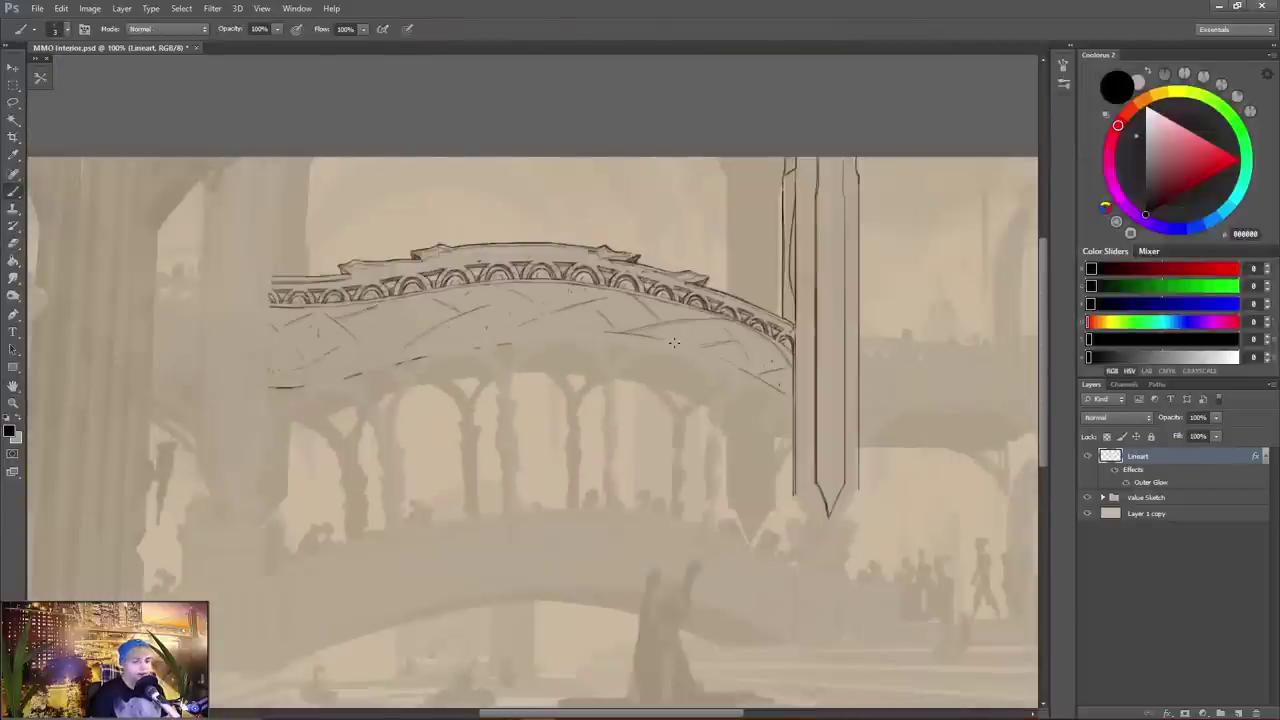
- Extend the curved line across the bridge face and strengthen the lower edge at the end away from the pillar
{"action": "key", "text": "e"}
{"action": "key", "text": "b"}
{"action": "left_click_drag", "start_coordinate": [394, 351], "coordinate": [457, 335]}
{"action": "key", "text": "ctrl+shift+h"}
{"action": "mouse_move", "coordinate": [642, 337]}
{"action": "left_mouse_down"}
{"action": "mouse_move", "coordinate": [845, 379]}
{"action": "mouse_move", "coordinate": [824, 391]}
{"action": "mouse_move", "coordinate": [840, 411]}
{"action": "left_mouse_up"}
{"action": "key", "text": "e"}
{"action": "key", "text": "b"}
{"action": "key", "text": "e"}
{"action": "key", "text": "b"}
{"action": "key", "text": "h"}
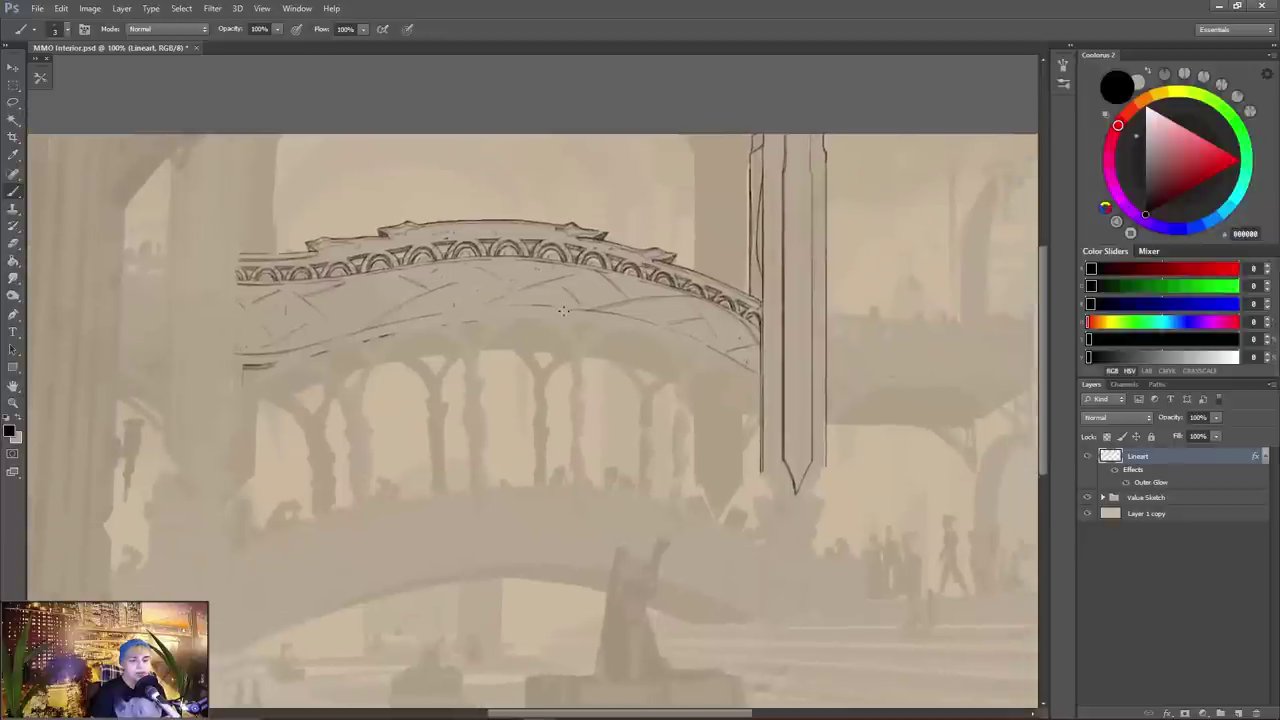
- Sketch the first support arch under the end of the bridge away from the pillar, with the flared capital beneath it
{"action": "mouse_move", "coordinate": [322, 355]}
{"action": "left_mouse_down"}
{"action": "mouse_move", "coordinate": [390, 315]}
{"action": "mouse_move", "coordinate": [404, 348]}
{"action": "left_mouse_up"}
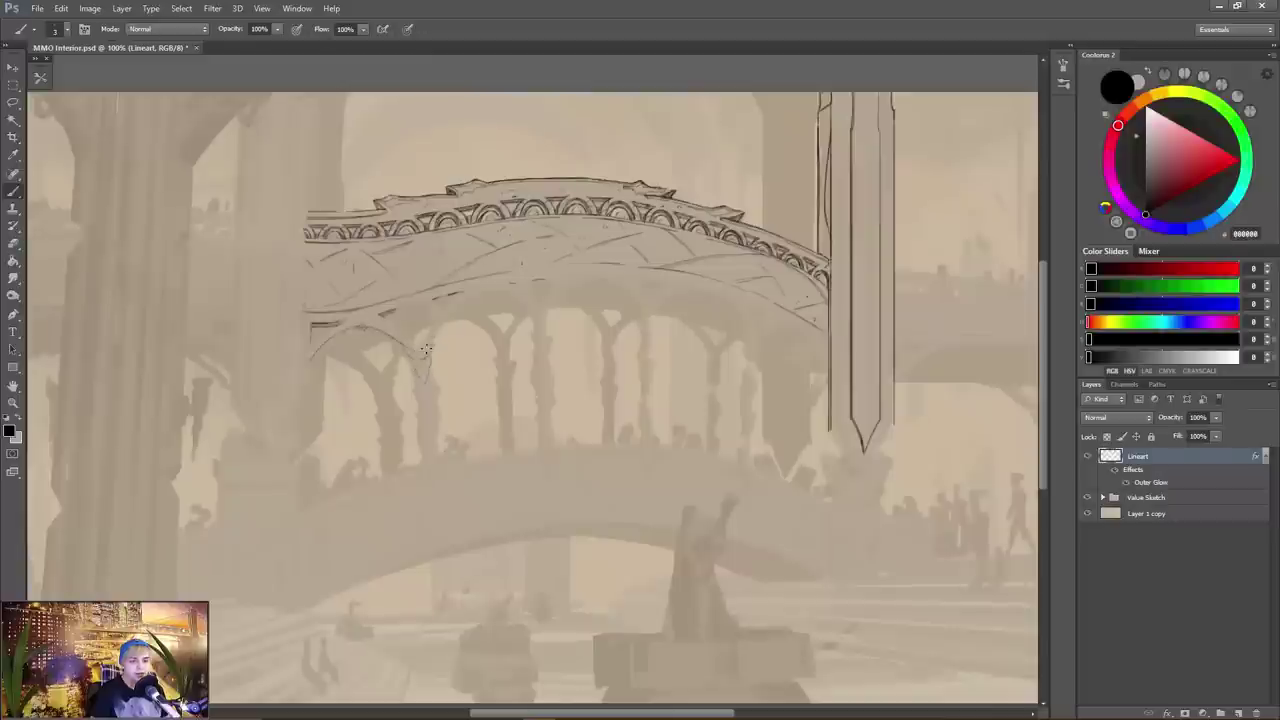
{"action": "left_click_drag", "start_coordinate": [421, 350], "coordinate": [409, 289]}
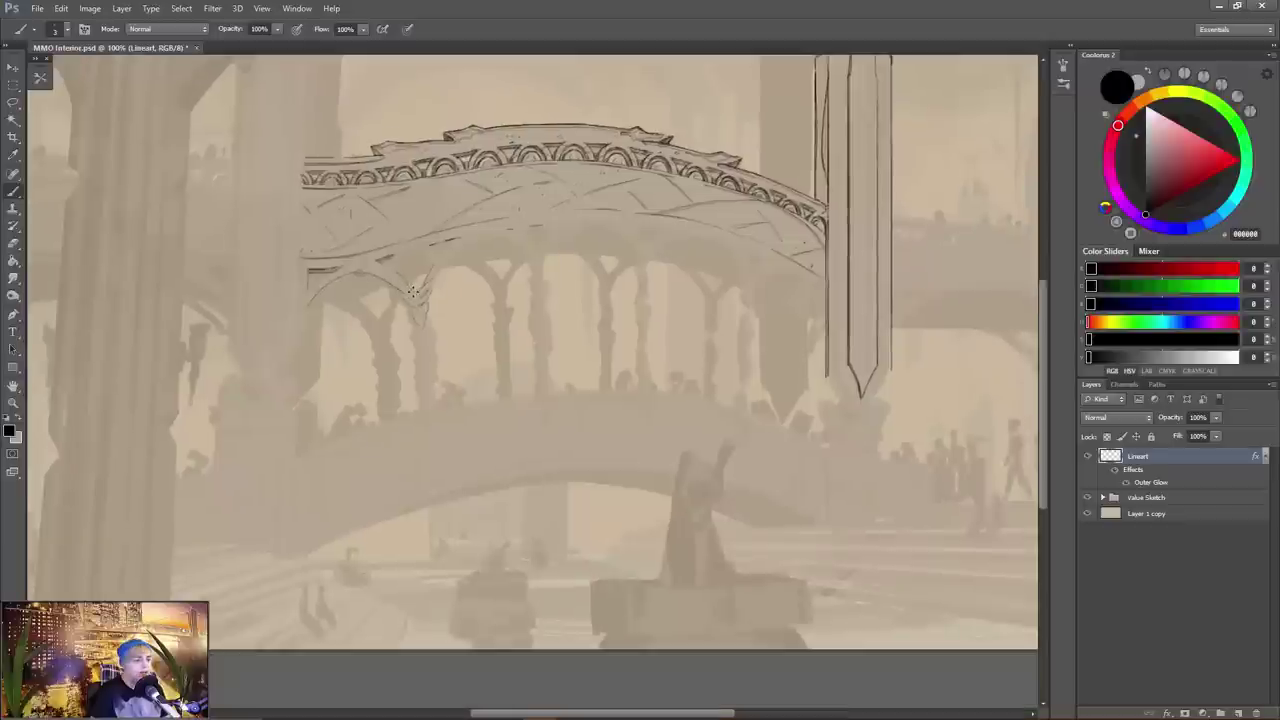
{"action": "key", "text": "e"}
{"action": "key", "text": "b"}
{"action": "key", "text": "e"}
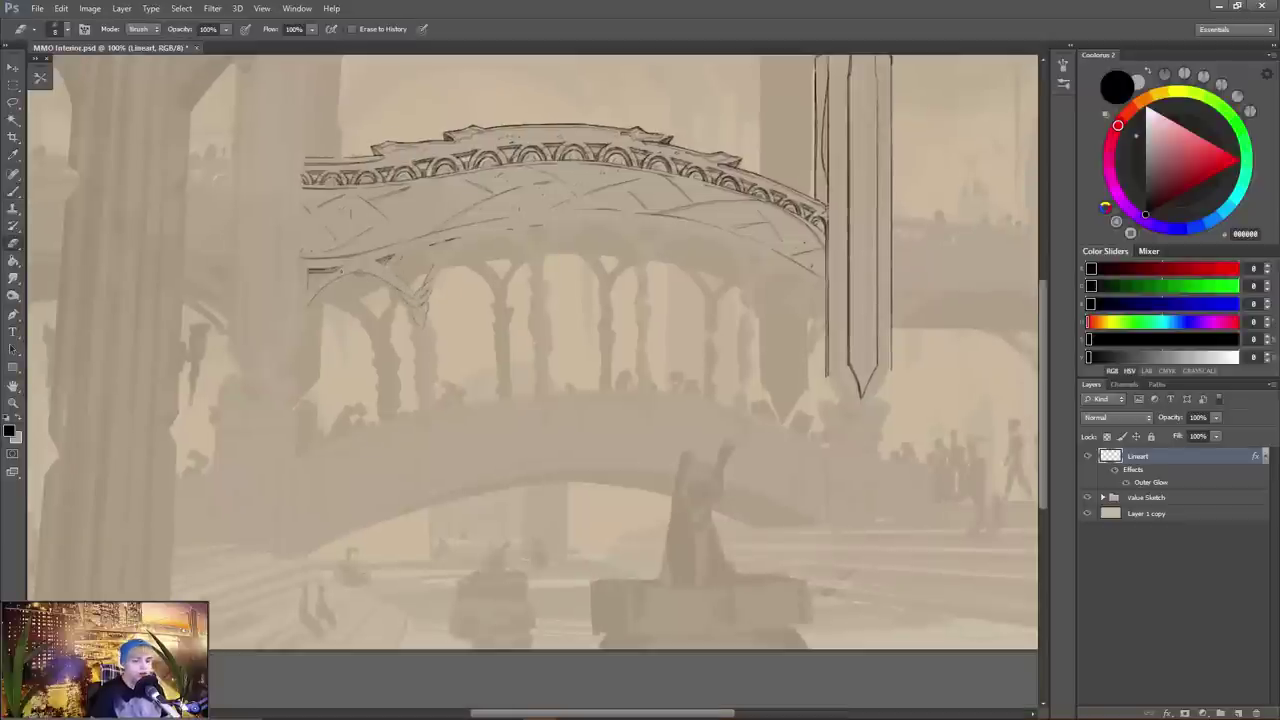
{"action": "key", "text": "b"}
- Flip the canvas horizontally and refine the first arch and its joint with the bridge's lower edge
{"action": "key", "text": "ctrl+shift+h"}
{"action": "left_click_drag", "start_coordinate": [852, 283], "coordinate": [589, 297]}
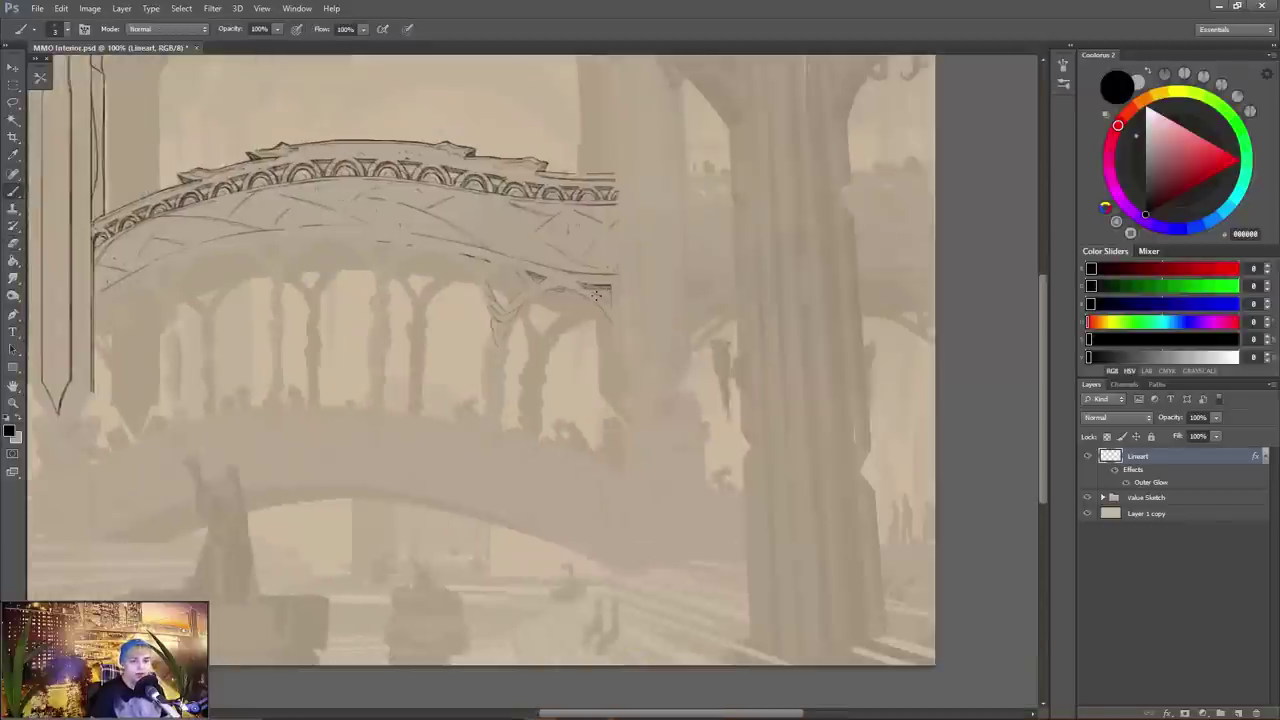
{"action": "left_click_drag", "start_coordinate": [567, 344], "coordinate": [640, 374]}
{"action": "key", "text": "e"}
{"action": "key", "text": "b"}
{"action": "key", "text": "e"}
{"action": "key", "text": "b"}
{"action": "key", "text": "h"}
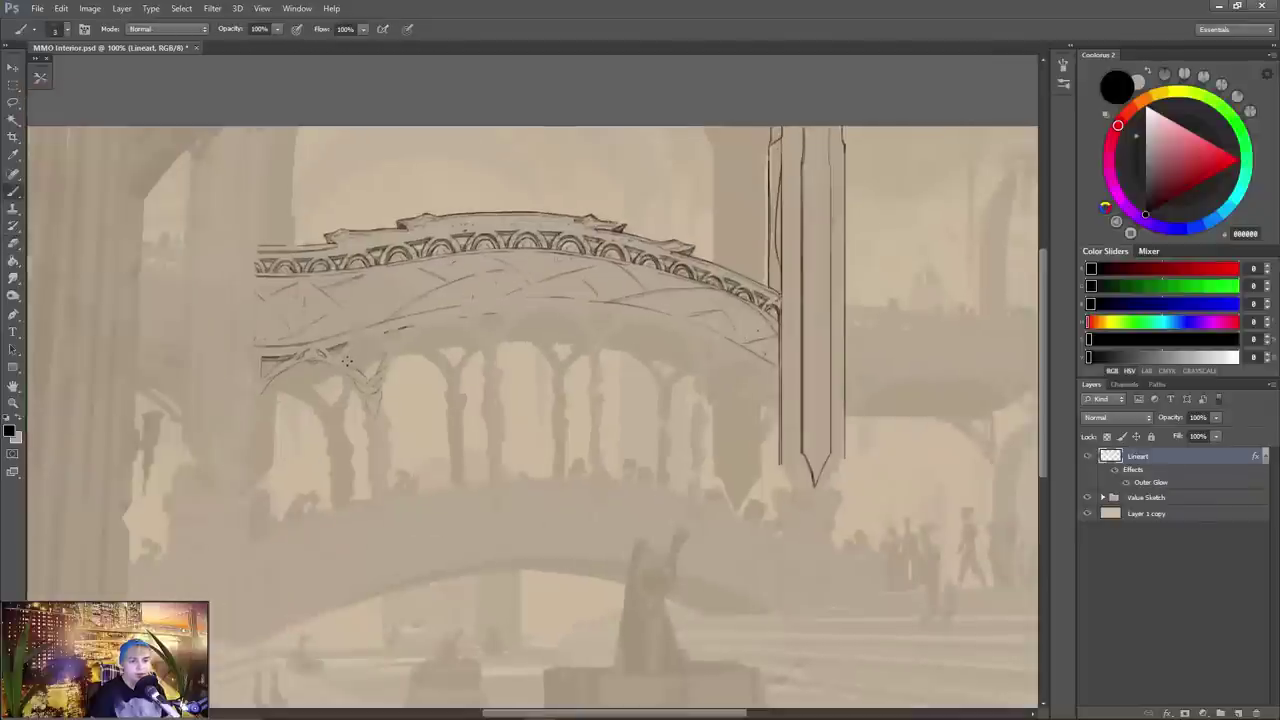
- Draw curved braces above the first capital and thicken the dashes along the bridge's lower edge
{"action": "left_click_drag", "start_coordinate": [354, 344], "coordinate": [372, 338]}
{"action": "left_click_drag", "start_coordinate": [389, 339], "coordinate": [375, 305]}
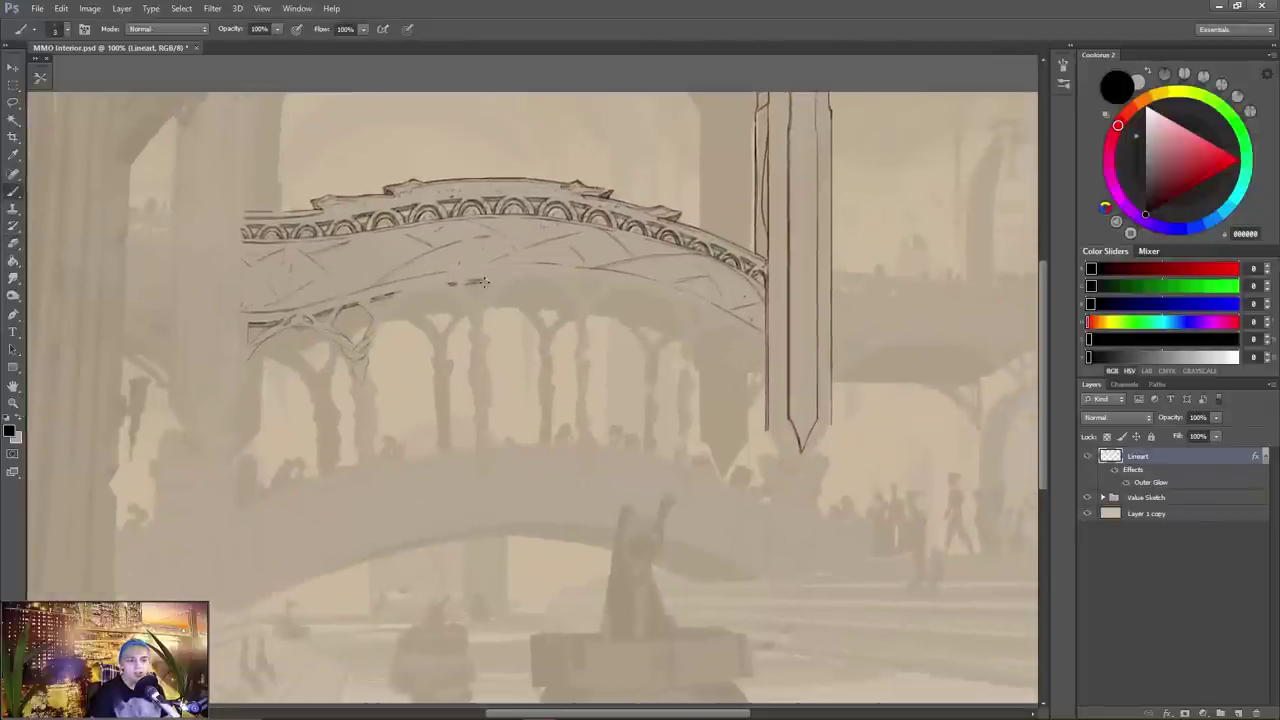
{"action": "left_click_drag", "start_coordinate": [484, 280], "coordinate": [518, 247]}
{"action": "key", "text": "e"}
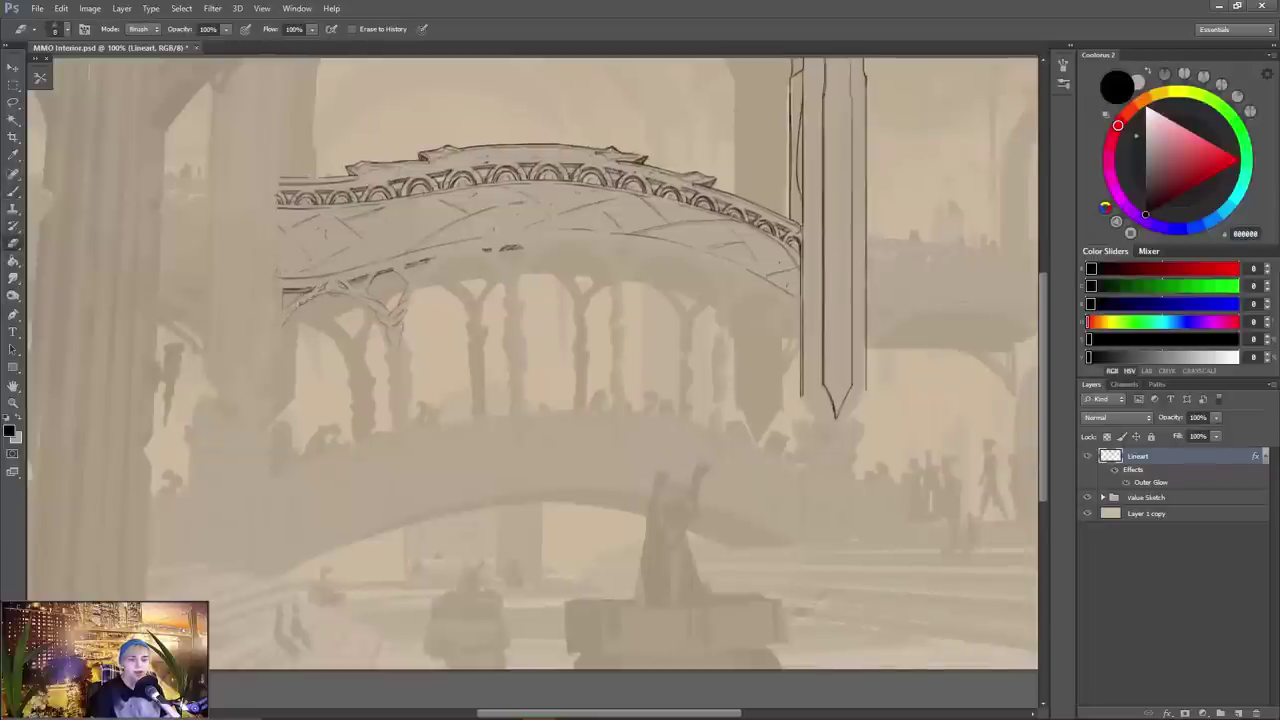
{"action": "key", "text": "b"}
{"action": "key", "text": "e"}
{"action": "key", "text": "b"}
{"action": "left_click_drag", "start_coordinate": [301, 289], "coordinate": [291, 303]}
- Flip the canvas horizontally and define the small triangular openings between the first arch and the bridge's lower edge
{"action": "key", "text": "ctrl+shift+h"}
{"action": "left_click_drag", "start_coordinate": [831, 266], "coordinate": [785, 286]}
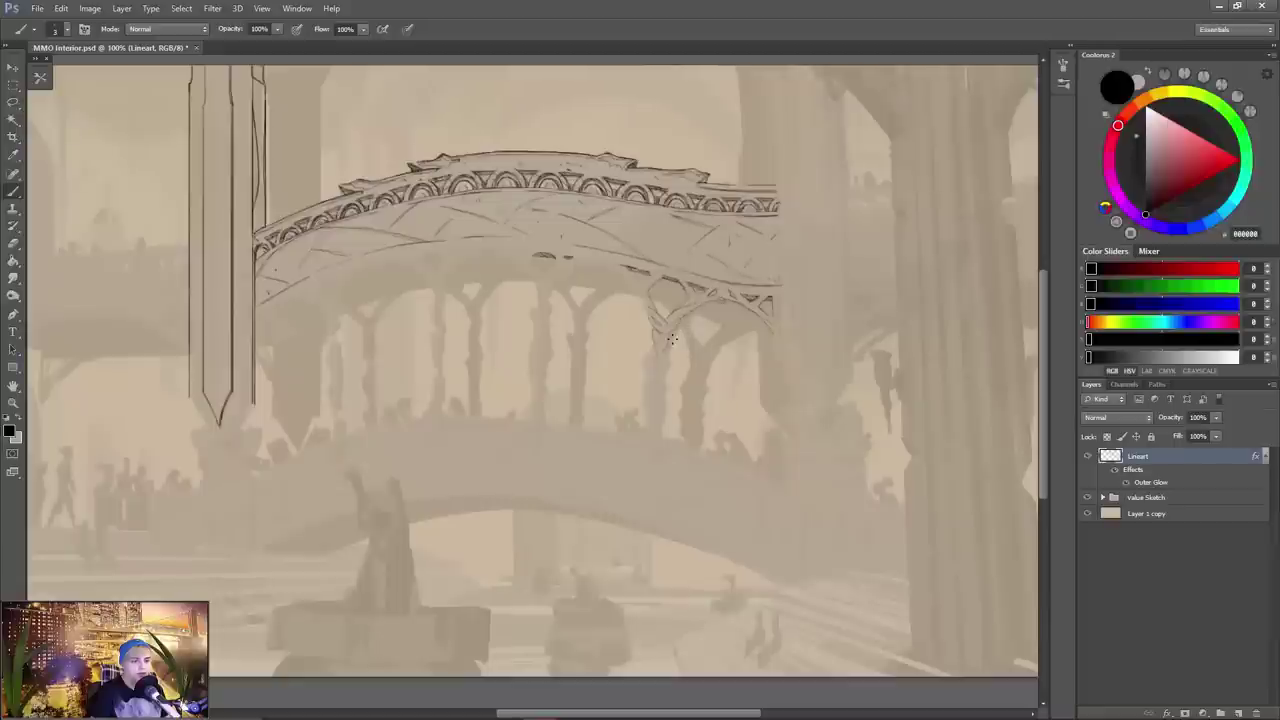
{"action": "key", "text": "h"}
{"action": "key", "text": "h"}
{"action": "key", "text": "e"}
{"action": "key", "text": "h"}
{"action": "key", "text": "b"}
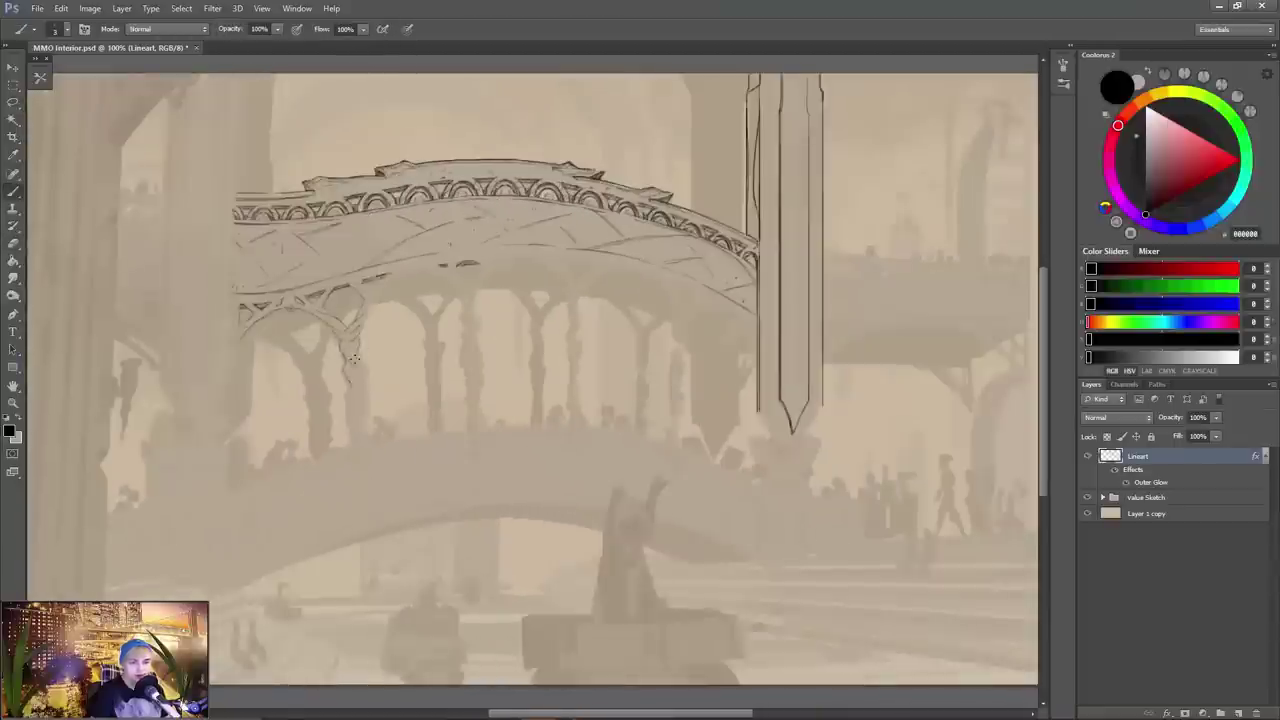
- Sketch the first column's wavy shaft below the capital and fill it with criss-cross pattern lines
{"action": "left_click_drag", "start_coordinate": [348, 360], "coordinate": [365, 400]}
{"action": "key", "text": "e"}
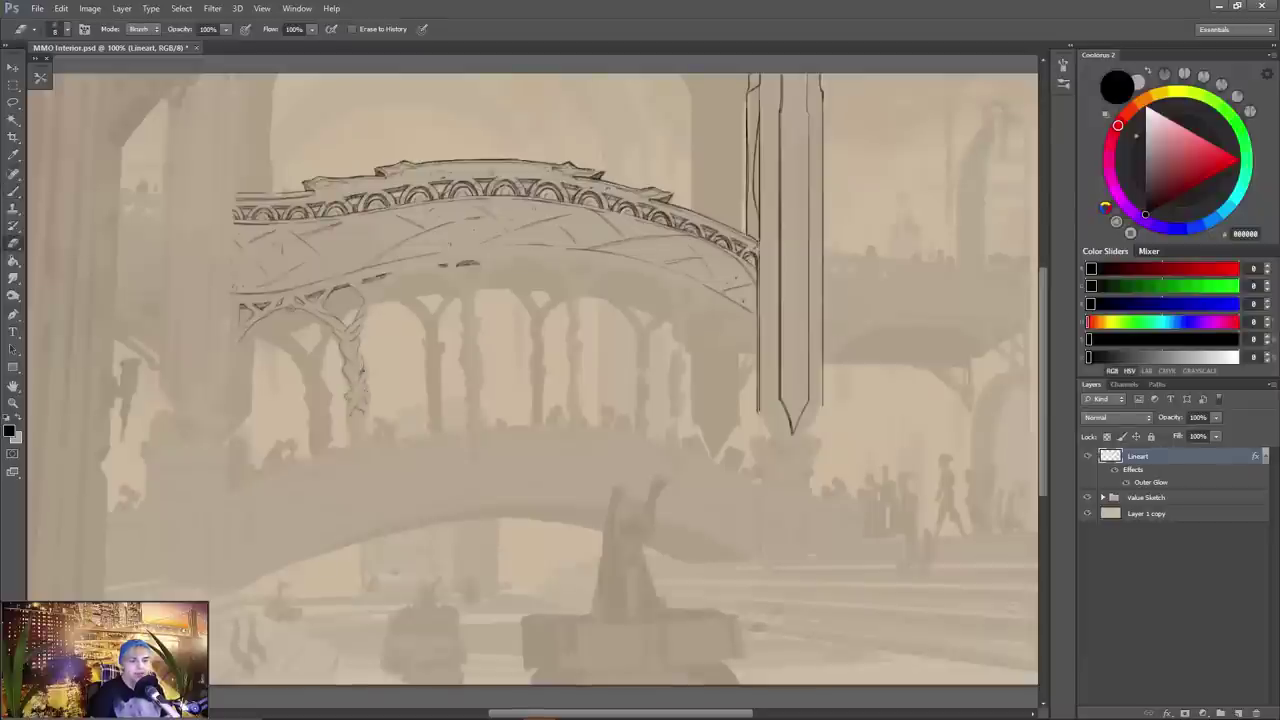
{"action": "mouse_move", "coordinate": [350, 334]}
{"action": "left_mouse_down"}
{"action": "mouse_move", "coordinate": [366, 350]}
{"action": "mouse_move", "coordinate": [360, 384]}
{"action": "left_mouse_up"}
{"action": "key", "text": "b"}
{"action": "key", "text": "e"}
{"action": "key", "text": "b"}
{"action": "key", "text": "e"}
{"action": "key", "text": "b"}
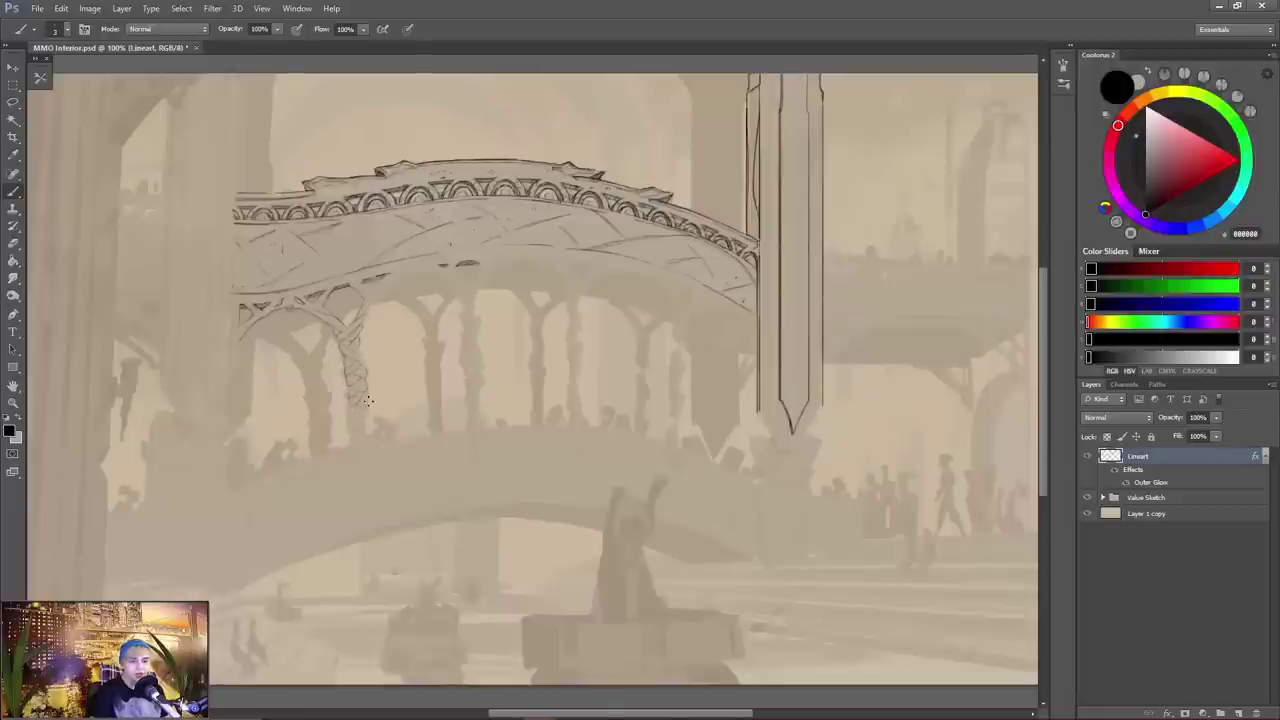
- Rework the column shaft into a spiral twist and extend it down to its base
{"action": "key", "text": "e"}
{"action": "key", "text": "b"}
{"action": "left_click_drag", "start_coordinate": [352, 348], "coordinate": [351, 372]}
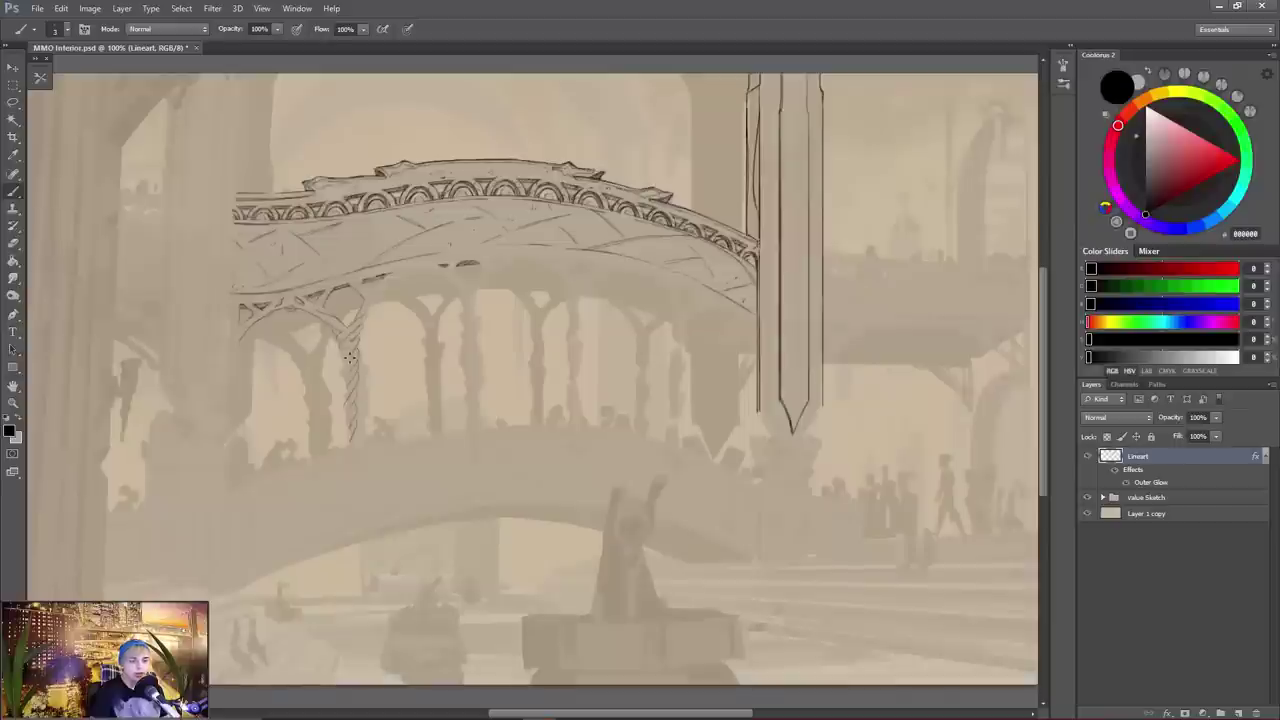
{"action": "left_click_drag", "start_coordinate": [349, 406], "coordinate": [359, 474]}
{"action": "key", "text": "e"}
{"action": "left_click_drag", "start_coordinate": [353, 378], "coordinate": [350, 471]}
{"action": "key", "text": "b"}
{"action": "left_click_drag", "start_coordinate": [362, 354], "coordinate": [366, 382]}
{"action": "mouse_move", "coordinate": [346, 369]}
{"action": "left_mouse_down"}
{"action": "mouse_move", "coordinate": [354, 394]}
{"action": "mouse_move", "coordinate": [366, 391]}
{"action": "mouse_move", "coordinate": [348, 406]}
{"action": "mouse_move", "coordinate": [354, 435]}
{"action": "left_mouse_up"}
- Clean up the twisted column in the flipped view, then lasso it and adjust its shape with Free Transform
{"action": "key", "text": "ctrl+shift+h"}
{"action": "left_click_drag", "start_coordinate": [516, 433], "coordinate": [522, 454]}
{"action": "key", "text": "e"}
{"action": "key", "text": "b"}
{"action": "key", "text": "e"}
{"action": "key", "text": "l"}
{"action": "left_click_drag", "start_coordinate": [551, 314], "coordinate": [581, 436]}
{"action": "key", "text": "ctrl+t"}
{"action": "left_click_drag", "start_coordinate": [517, 379], "coordinate": [511, 381]}
{"action": "left_click_drag", "start_coordinate": [515, 470], "coordinate": [508, 480]}
{"action": "key", "text": "Return"}
{"action": "key", "text": "ctrl+d"}
- Draw the second support arch from the twisted column's capital along the bridge's underside
{"action": "key", "text": "b"}
{"action": "key", "text": "ctrl+shift+h"}
{"action": "mouse_move", "coordinate": [450, 319]}
{"action": "left_mouse_down"}
{"action": "mouse_move", "coordinate": [499, 279]}
{"action": "mouse_move", "coordinate": [547, 304]}
{"action": "left_mouse_up"}
{"action": "key", "text": "e"}
{"action": "key", "text": "b"}
{"action": "key", "text": "e"}
{"action": "key", "text": "b"}
{"action": "key", "text": "e"}
{"action": "key", "text": "b"}
{"action": "key", "text": "ctrl+shift+h"}
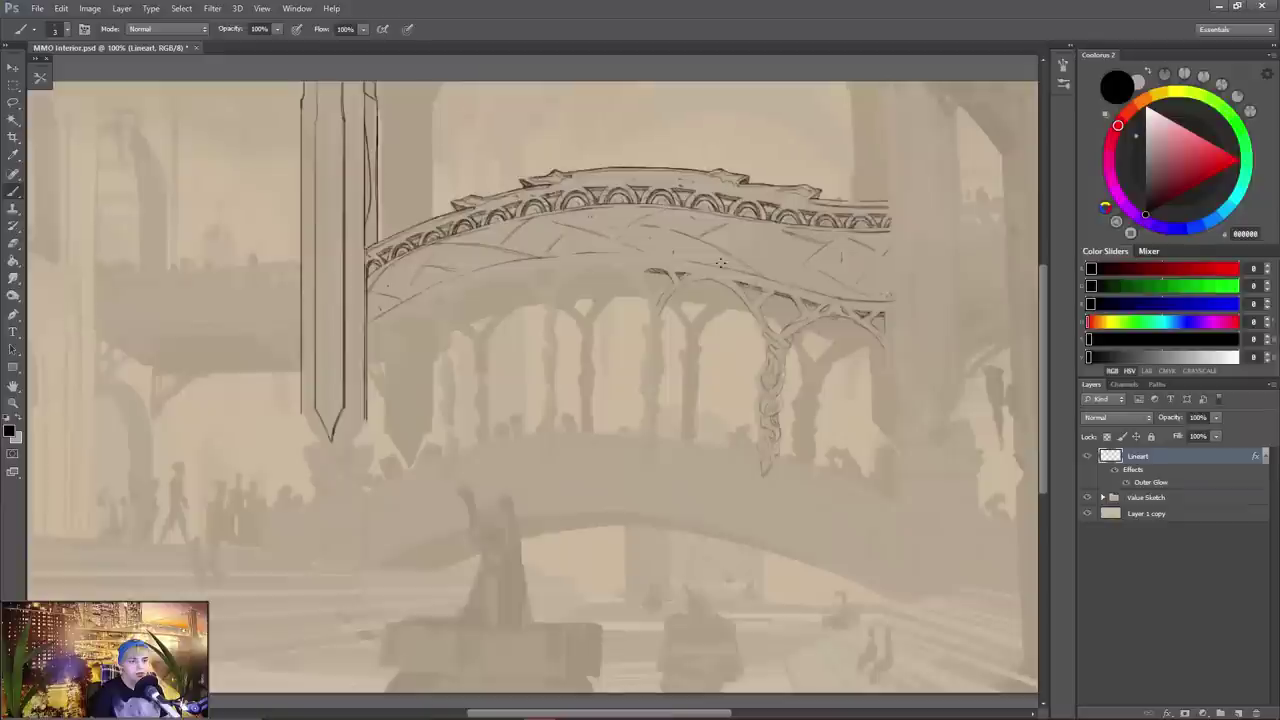
- Refine the second arch's far leg and darken the joint where it meets the bridge's lower edge
{"action": "left_click_drag", "start_coordinate": [682, 272], "coordinate": [696, 276]}
{"action": "left_click_drag", "start_coordinate": [657, 330], "coordinate": [546, 317]}
{"action": "key", "text": "e"}
{"action": "key", "text": "b"}
{"action": "left_click_drag", "start_coordinate": [578, 270], "coordinate": [558, 290]}
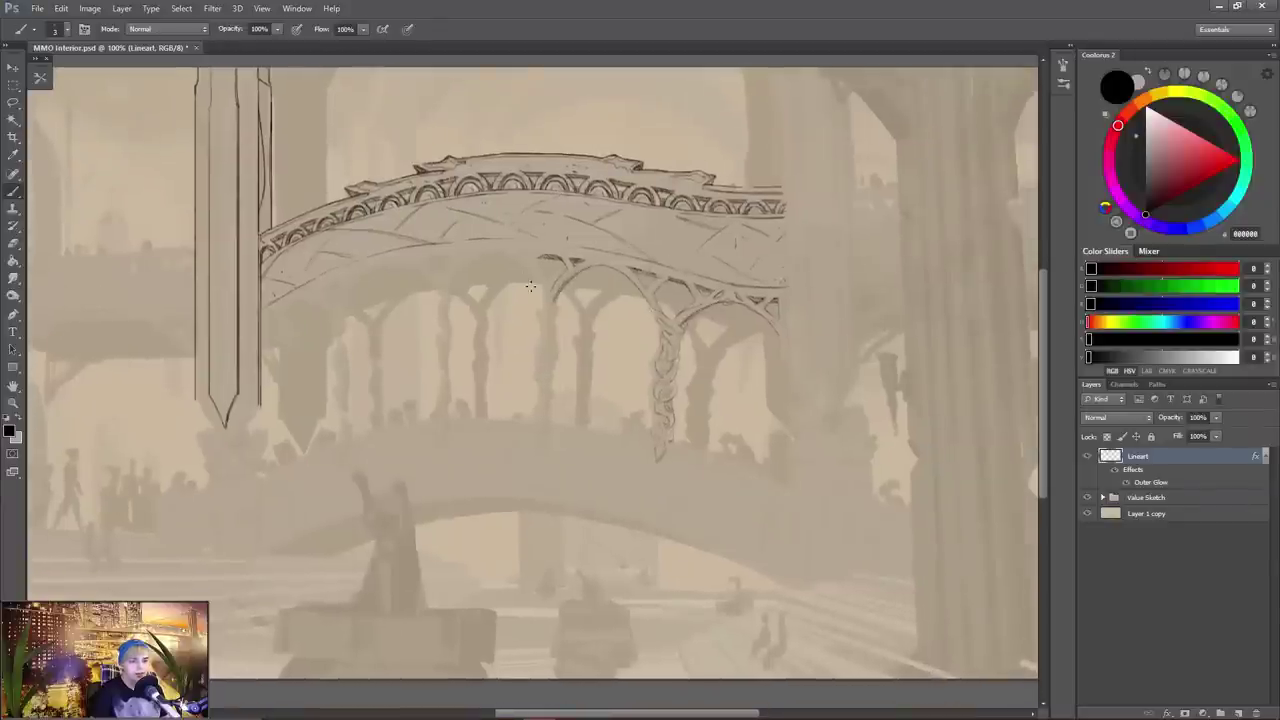
{"action": "key", "text": "e"}
{"action": "key", "text": "b"}
{"action": "key", "text": "e"}
{"action": "key", "text": "b"}
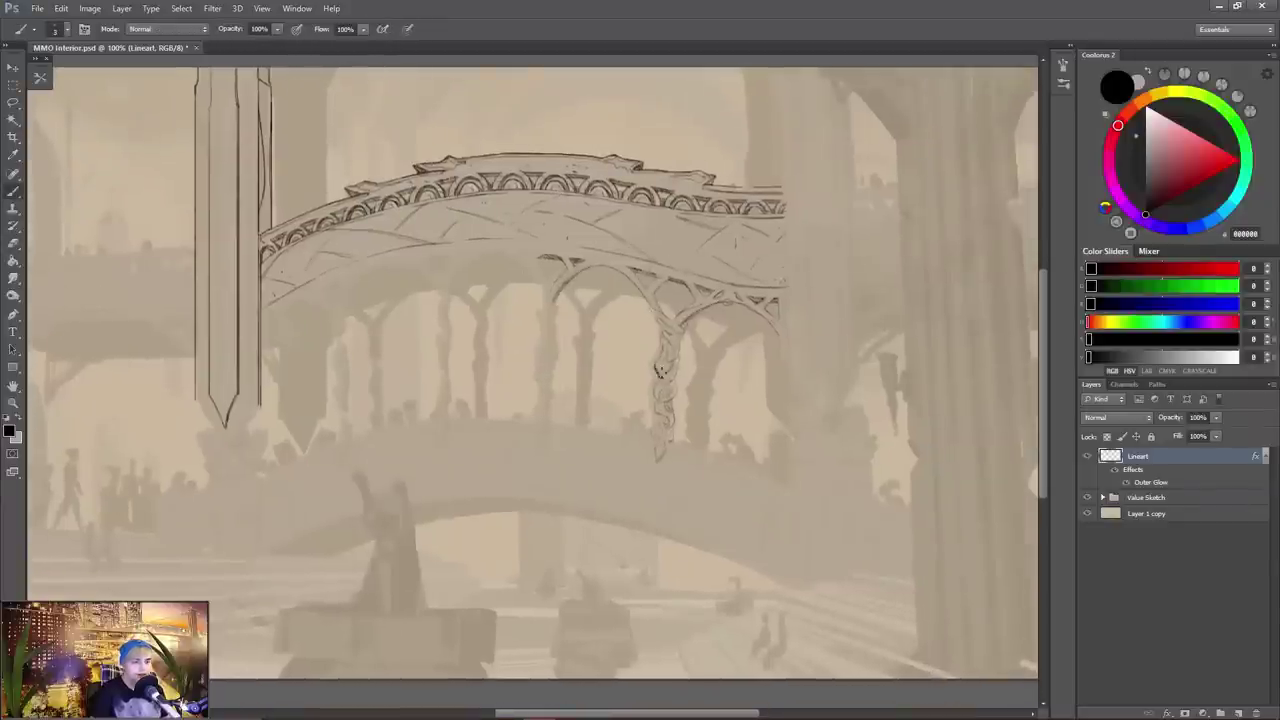
- Copy the twisted column to a new layer, place a duplicate under the second arch and skew it to fit
{"action": "key", "text": "o"}
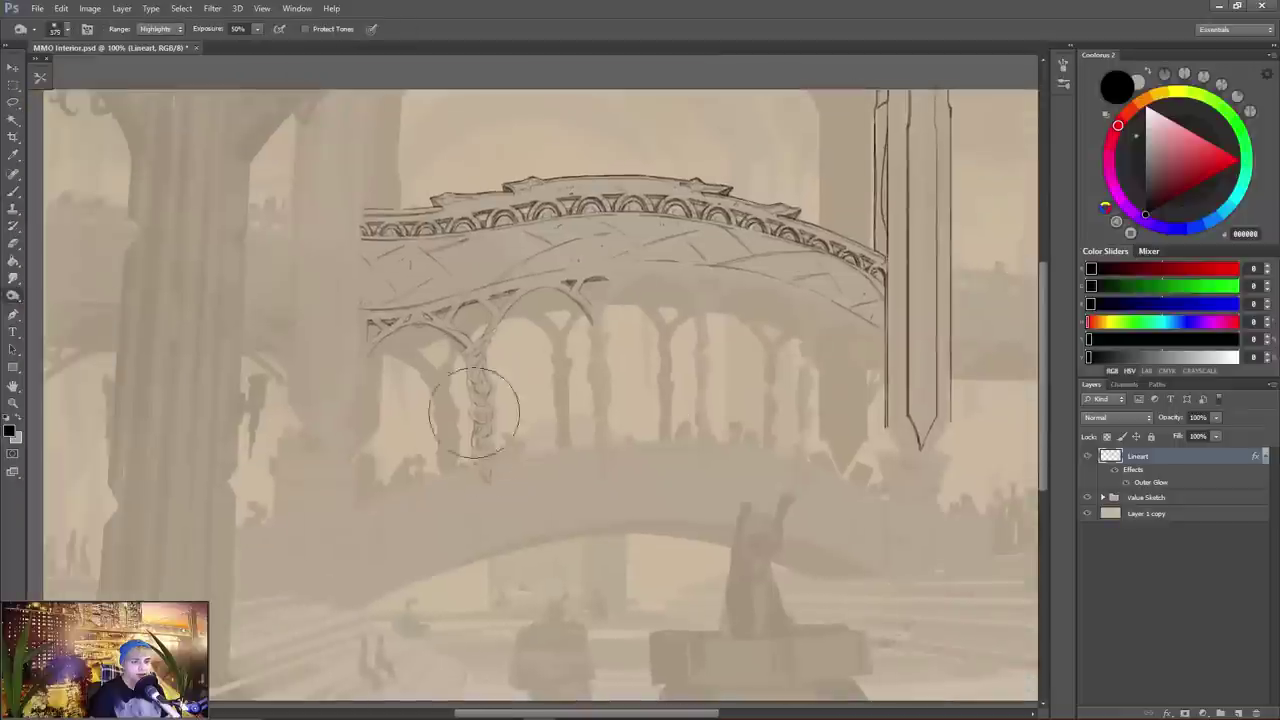
{"action": "key", "text": "l"}
{"action": "left_click_drag", "start_coordinate": [455, 345], "coordinate": [522, 345]}
{"action": "key", "text": "ctrl+j"}
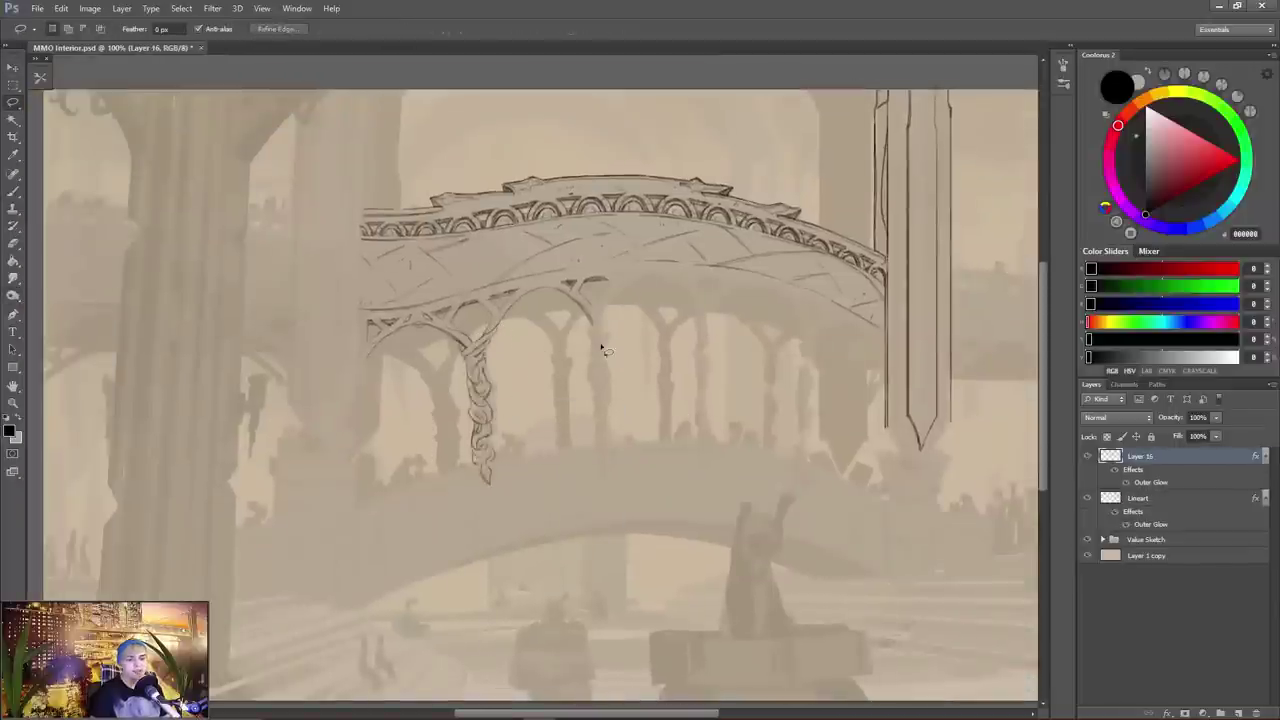
{"action": "key", "text": "b"}
{"action": "key", "text": "v"}
{"action": "left_click_drag", "start_coordinate": [500, 408], "coordinate": [623, 407]}
{"action": "key", "text": "ctrl+t"}
{"action": "left_click_drag", "start_coordinate": [609, 469], "coordinate": [600, 470]}
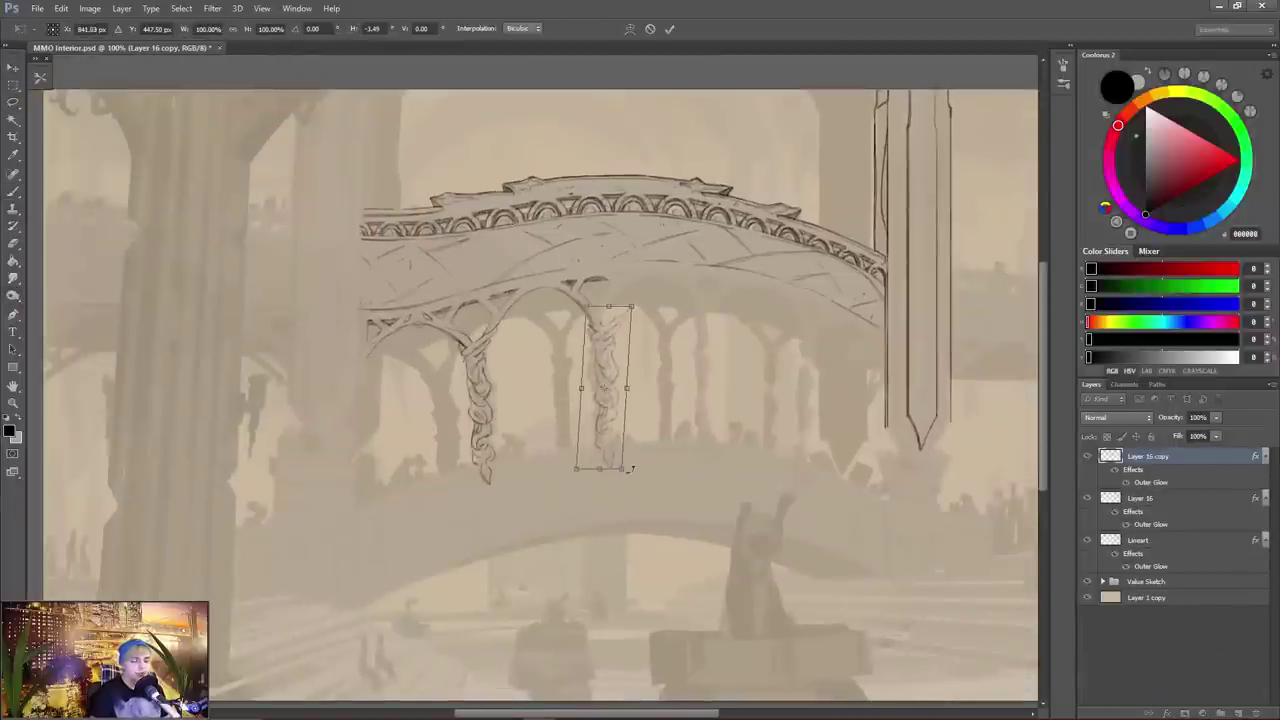
{"action": "left_click_drag", "start_coordinate": [582, 388], "coordinate": [577, 391]}
{"action": "key", "text": "Return"}
- Join the second arch to the duplicated column and sketch the beginning of the third arch
{"action": "key", "text": "e"}
{"action": "key", "text": "b"}
{"action": "left_click_drag", "start_coordinate": [570, 294], "coordinate": [594, 326]}
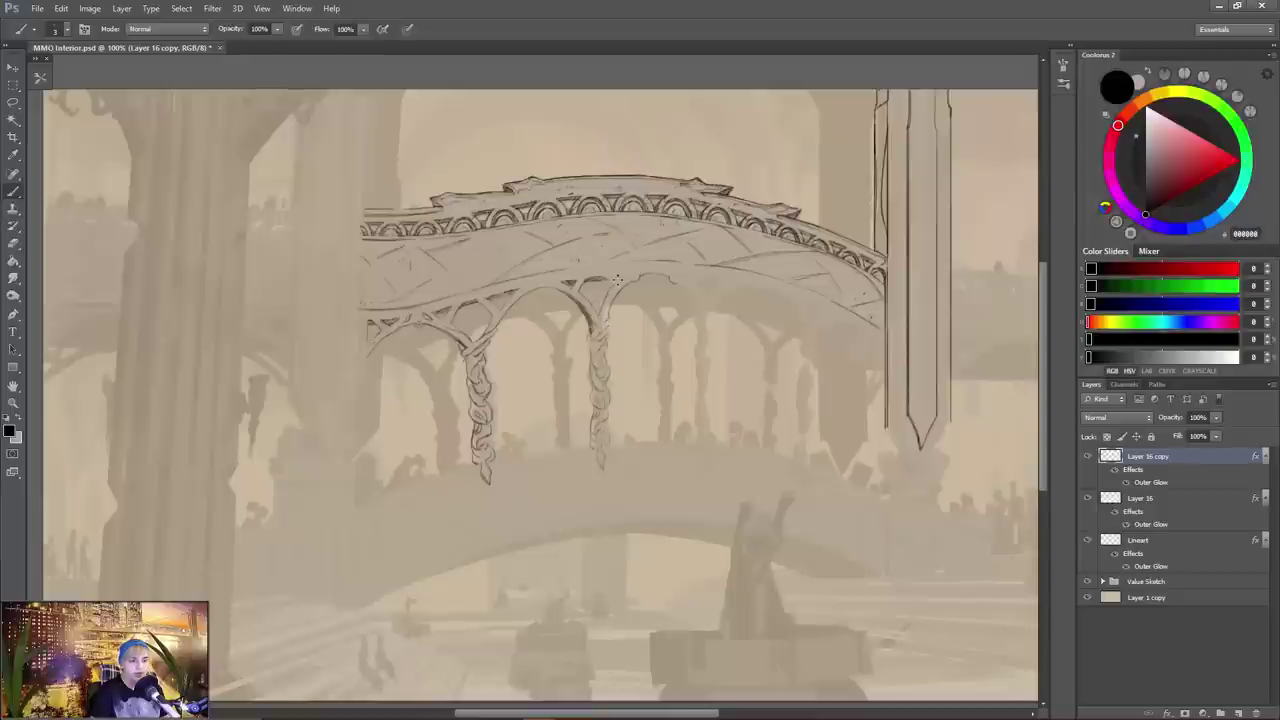
- Duplicate the Layer 16 copy layer, flip the canvas and draw the third arch's curve toward the pillar
{"action": "key", "text": "ctrl+j"}
{"action": "key", "text": "e"}
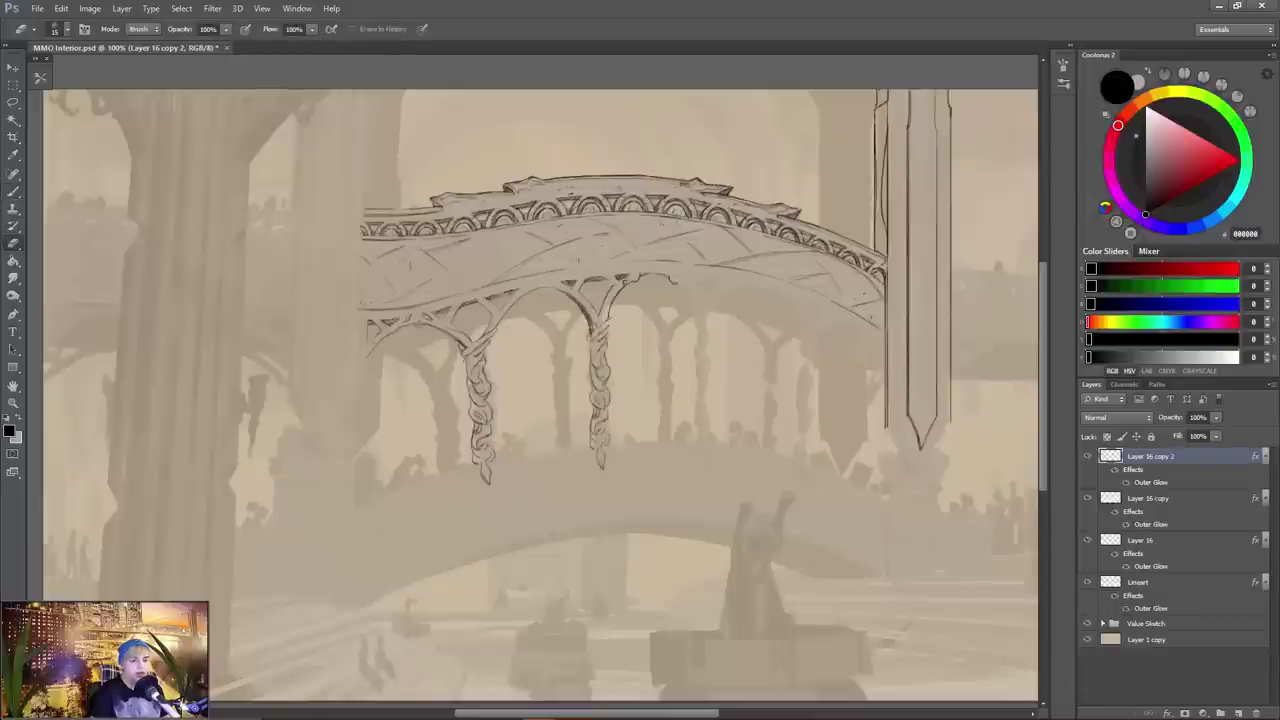
{"action": "key", "text": "ctrl+shift+h"}
{"action": "left_click_drag", "start_coordinate": [630, 276], "coordinate": [395, 299]}
{"action": "key", "text": "b"}
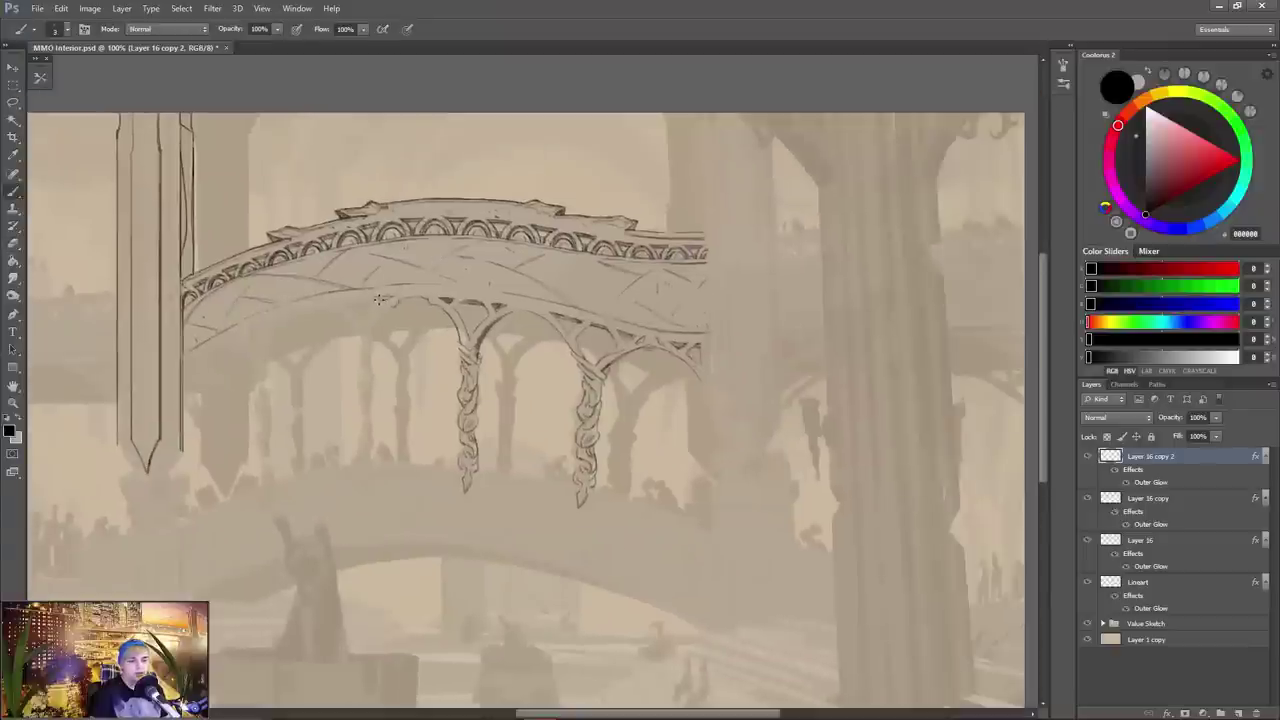
{"action": "key", "text": "e"}
{"action": "key", "text": "b"}
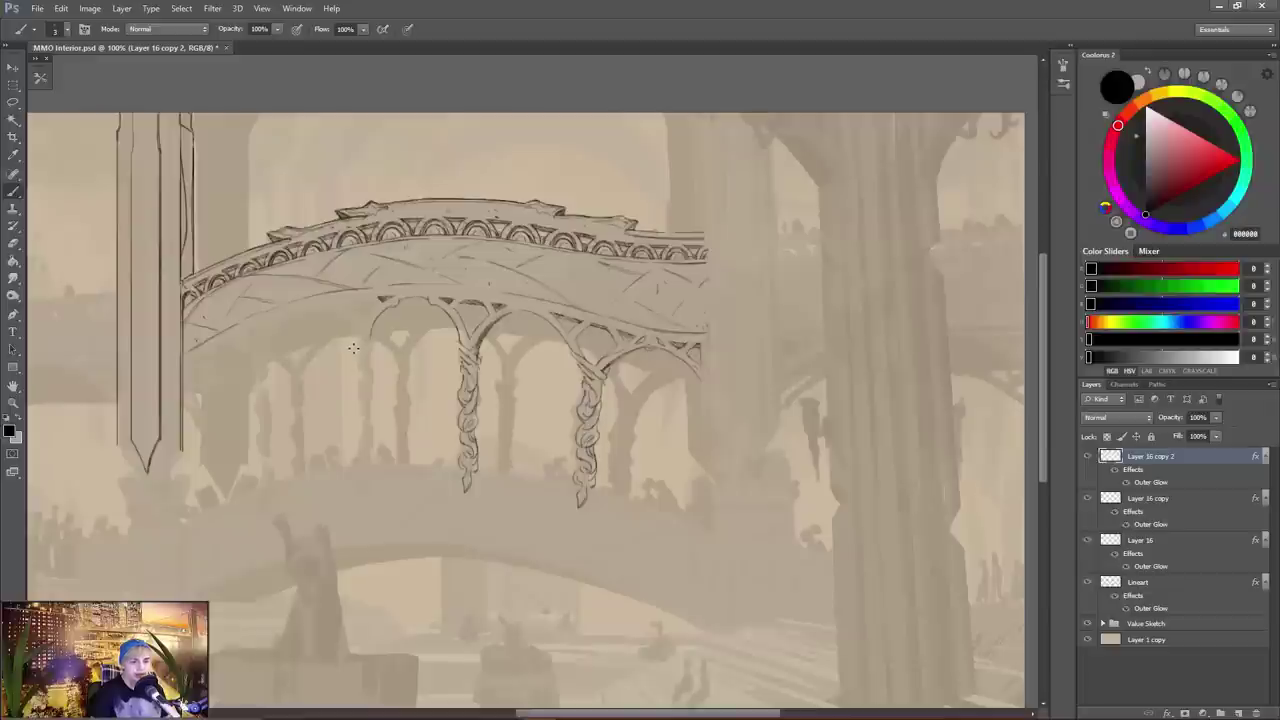
- Flip the canvas horizontally and start the curve of the fourth arch beside the third arch
{"action": "key", "text": "e"}
{"action": "key", "text": "b"}
{"action": "key", "text": "ctrl+shift+h"}
{"action": "key", "text": "e"}
{"action": "key", "text": "b"}
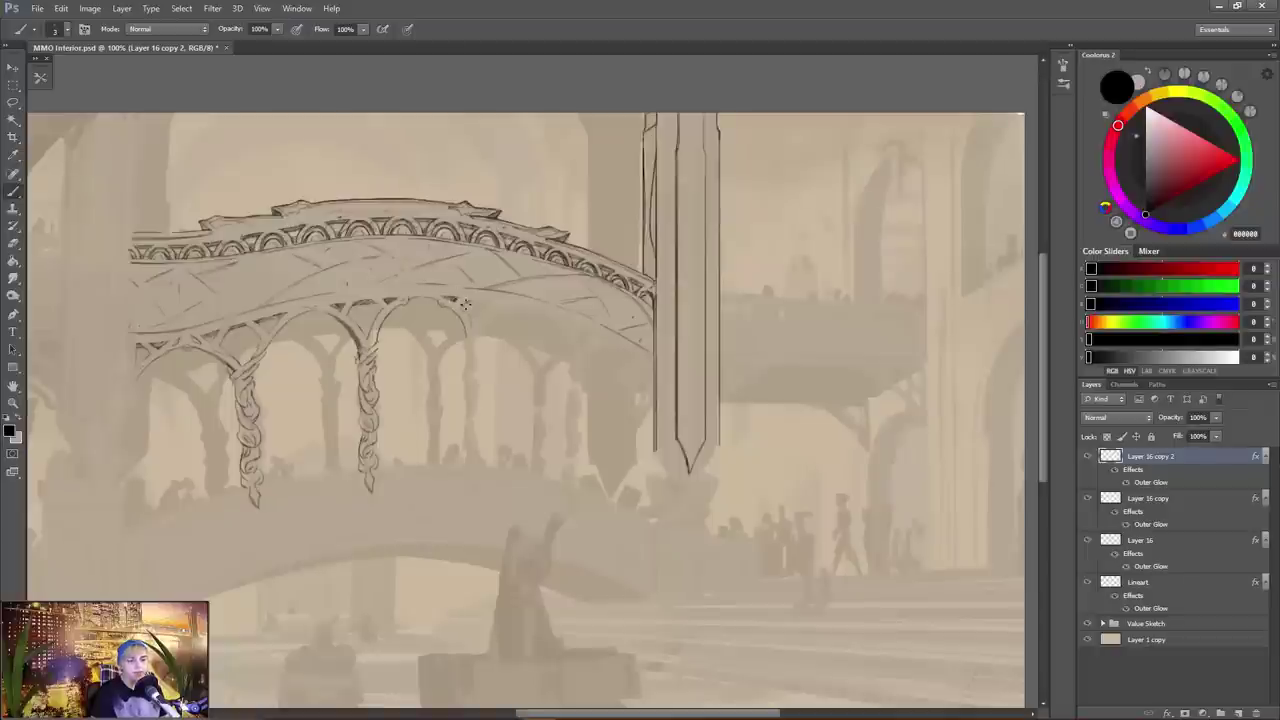
{"action": "key", "text": "e"}
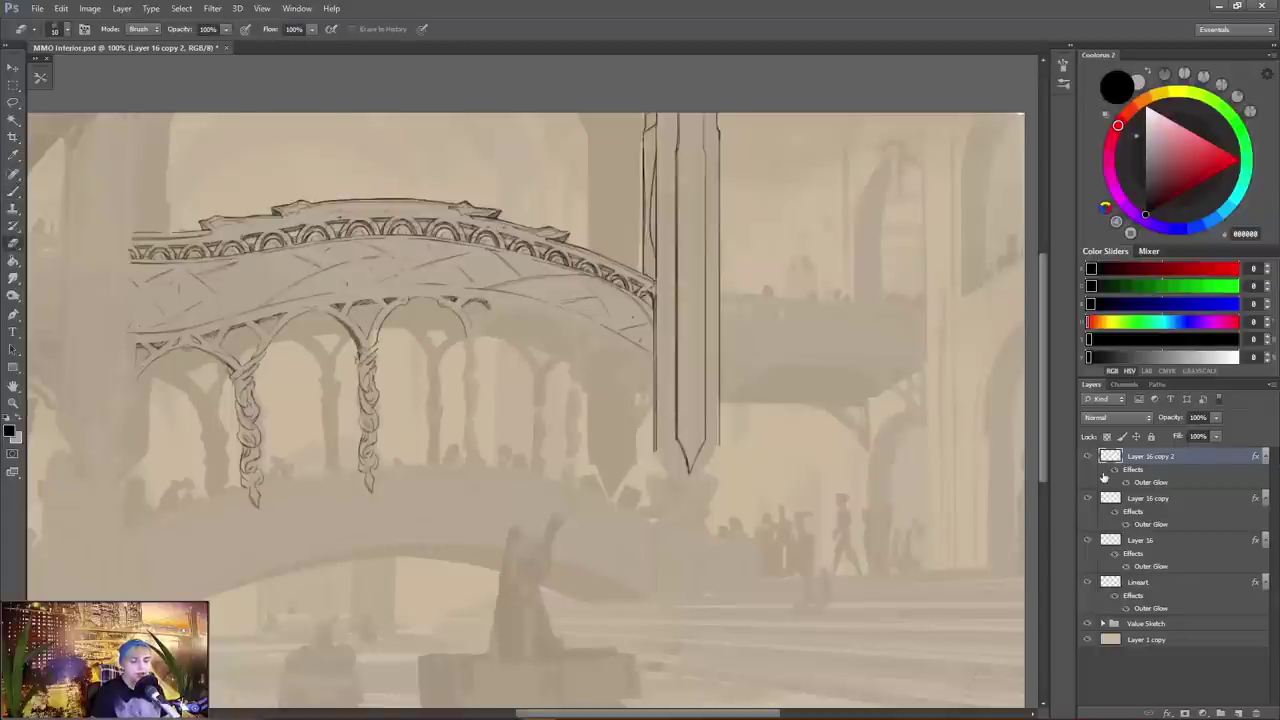
{"action": "key", "text": "b"}
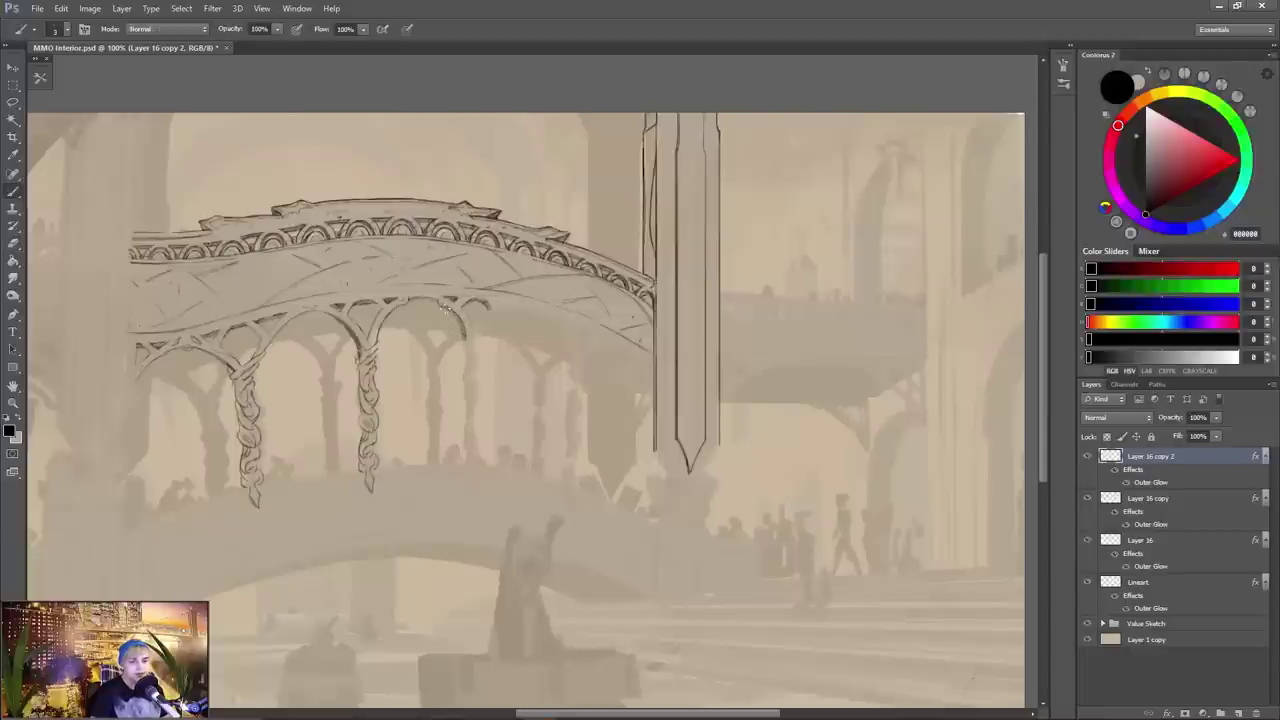
- Thicken the third arch's outline and leg and darken the joint above the second column
{"action": "key", "text": "e"}
{"action": "key", "text": "b"}
{"action": "mouse_move", "coordinate": [378, 342]}
{"action": "left_mouse_down"}
{"action": "mouse_move", "coordinate": [418, 358]}
{"action": "mouse_move", "coordinate": [479, 353]}
{"action": "left_mouse_up"}
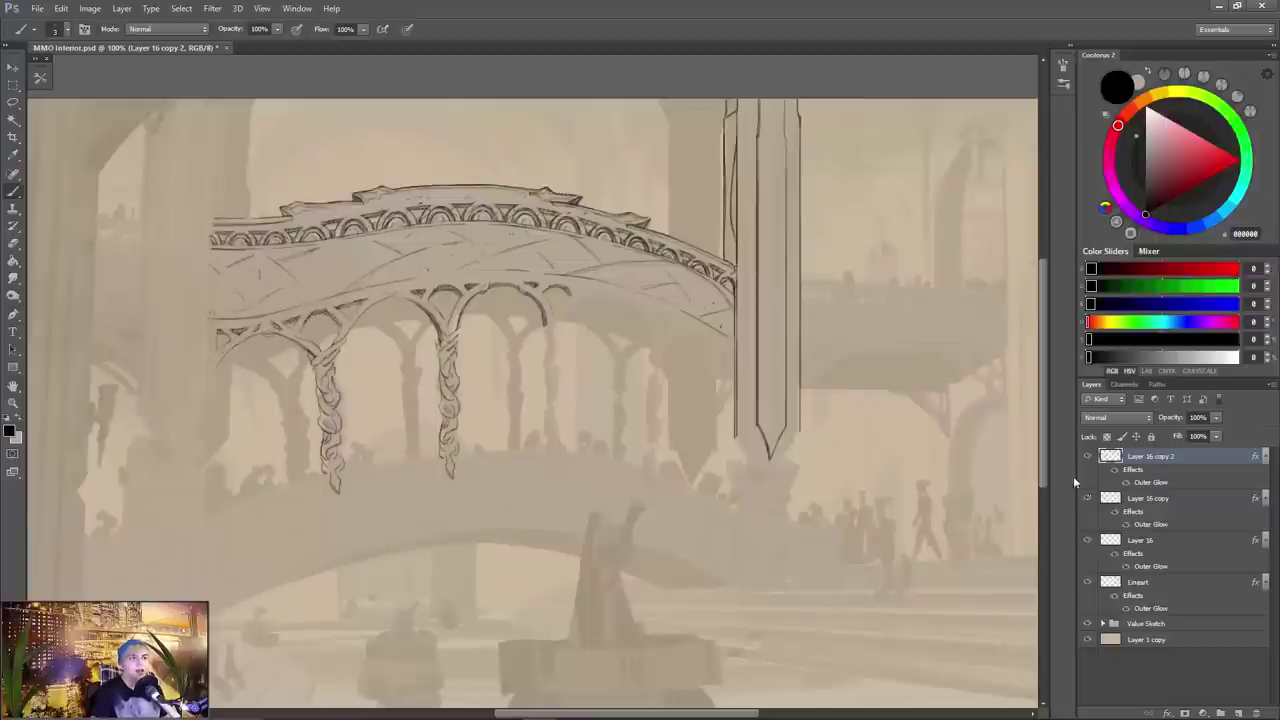
- Draw the fourth arch's curve and merge all the line art layers into one layer above the Value Sketch group
{"action": "left_click_drag", "start_coordinate": [558, 325], "coordinate": [594, 295]}
{"action": "key", "text": "e"}
{"action": "right_click", "coordinate": [1140, 582]}
{"action": "left_click", "coordinate": [1150, 288]}
{"action": "left_click", "coordinate": [1150, 456], "text": "shift"}
{"action": "key", "text": "ctrl+e"}
{"action": "double_click", "coordinate": [1150, 456]}
{"action": "key", "text": "l"}
{"action": "key", "text": "i"}
{"action": "key", "text": "n"}
{"action": "key", "text": "e"}
{"action": "key", "text": "a"}
{"action": "key", "text": "r"}
{"action": "key", "text": "t"}
{"action": "key", "text": "Return"}
{"action": "right_click", "coordinate": [1212, 456]}
{"action": "left_click", "coordinate": [1090, 442]}
{"action": "key", "text": "b"}
{"action": "key", "text": "e"}
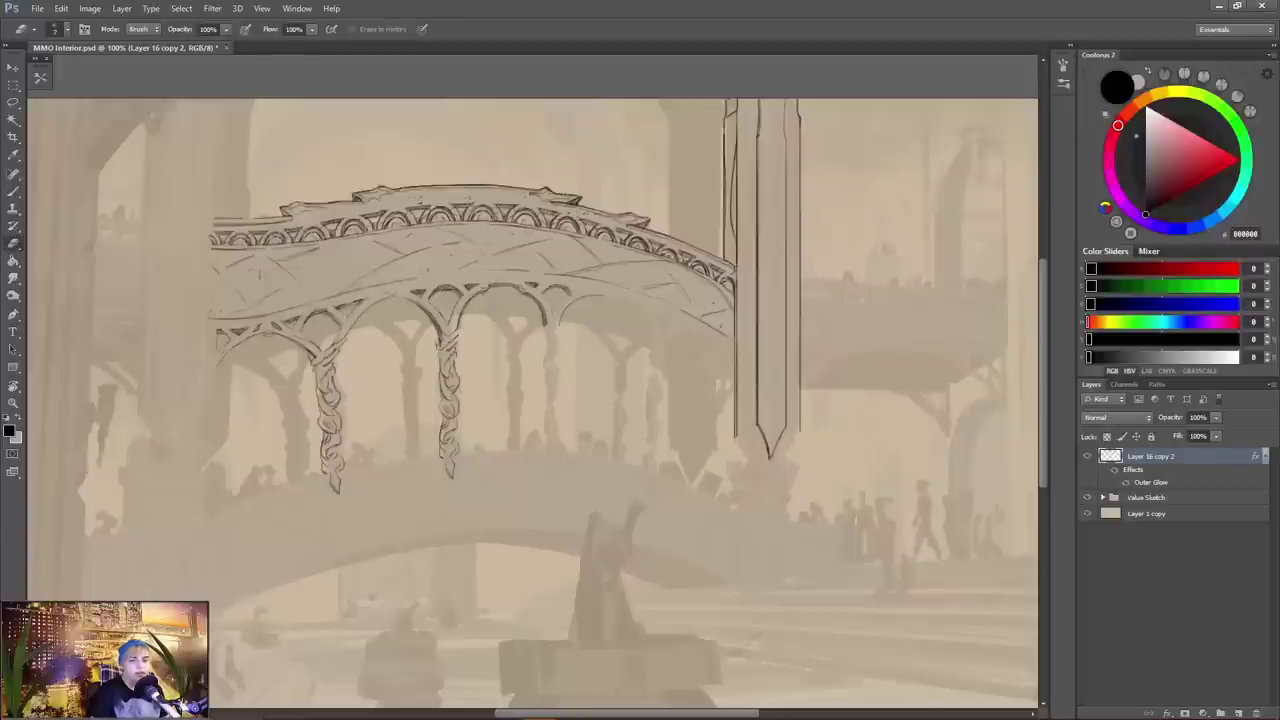
- Darken the folds and lower tip of the first twisted column
{"action": "key", "text": "b"}
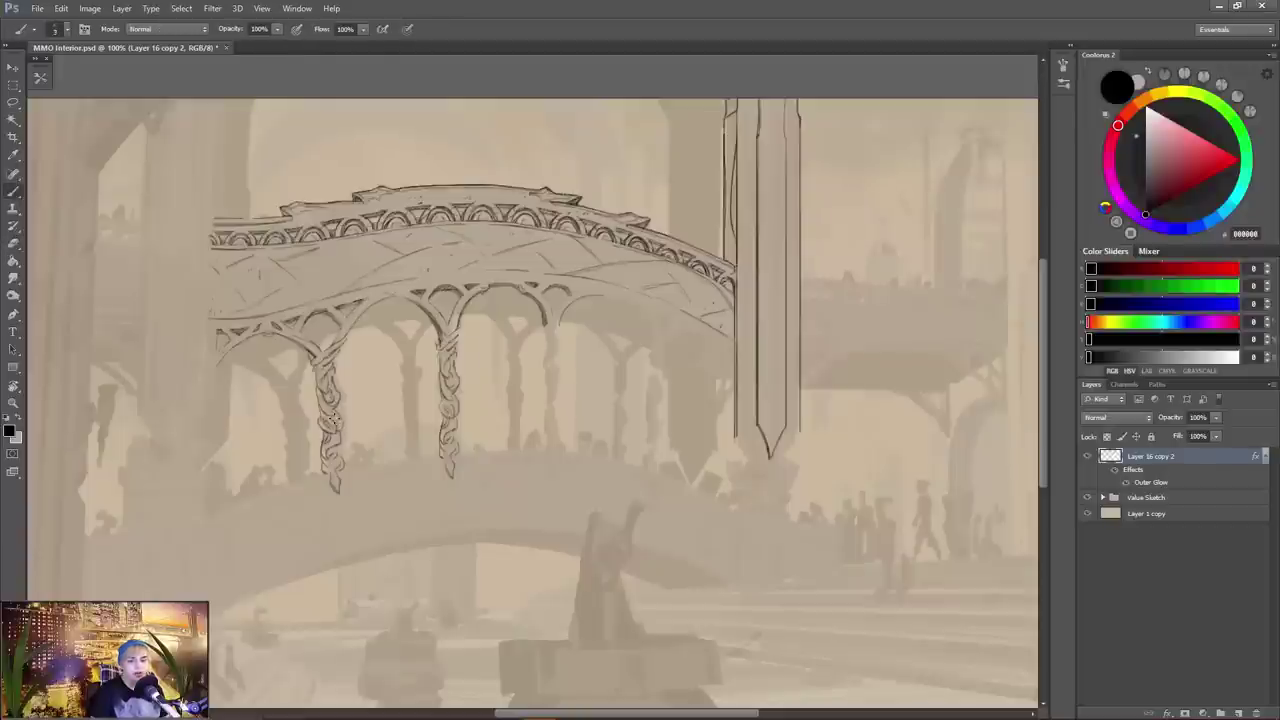
{"action": "key", "text": "e"}
{"action": "key", "text": "b"}
{"action": "key", "text": "e"}
{"action": "key", "text": "b"}
{"action": "mouse_move", "coordinate": [333, 482]}
{"action": "left_mouse_down"}
{"action": "mouse_move", "coordinate": [339, 493]}
{"action": "mouse_move", "coordinate": [328, 461]}
{"action": "left_mouse_up"}
{"action": "key", "text": "e"}
{"action": "key", "text": "b"}
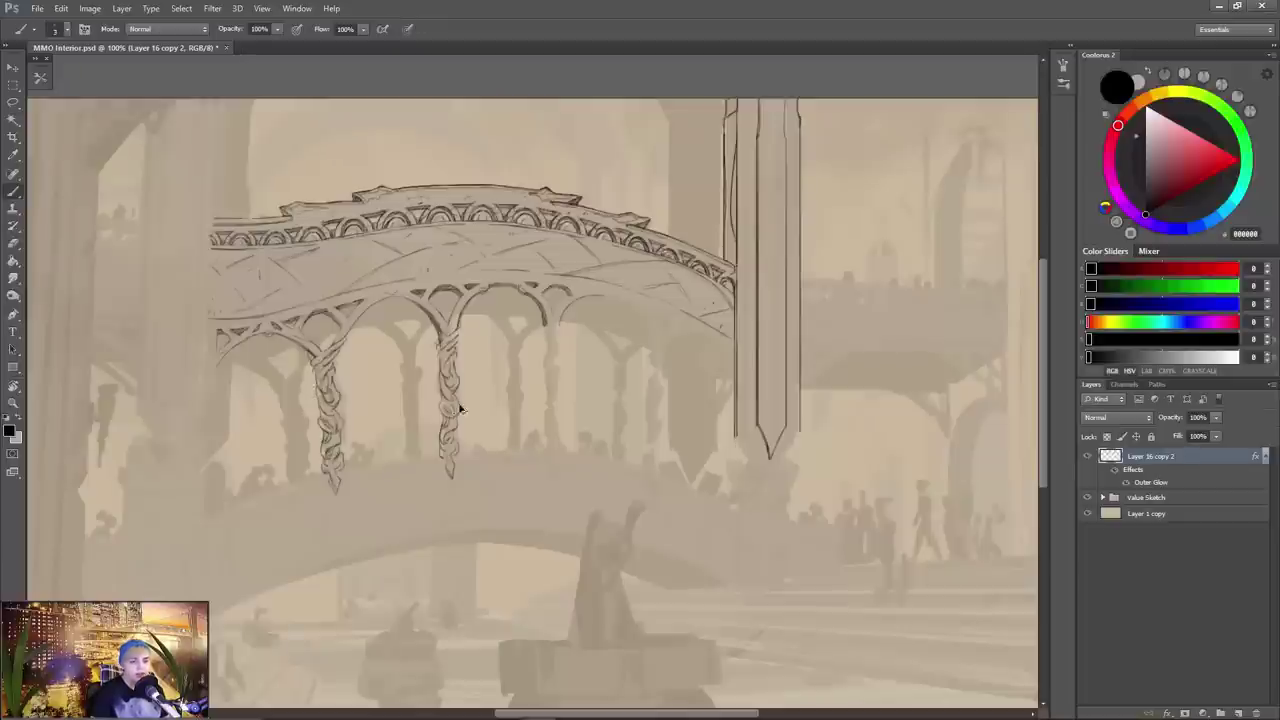
- Darken the twists and pointed base of the second column and touch up its line work
{"action": "left_click_drag", "start_coordinate": [443, 394], "coordinate": [446, 367]}
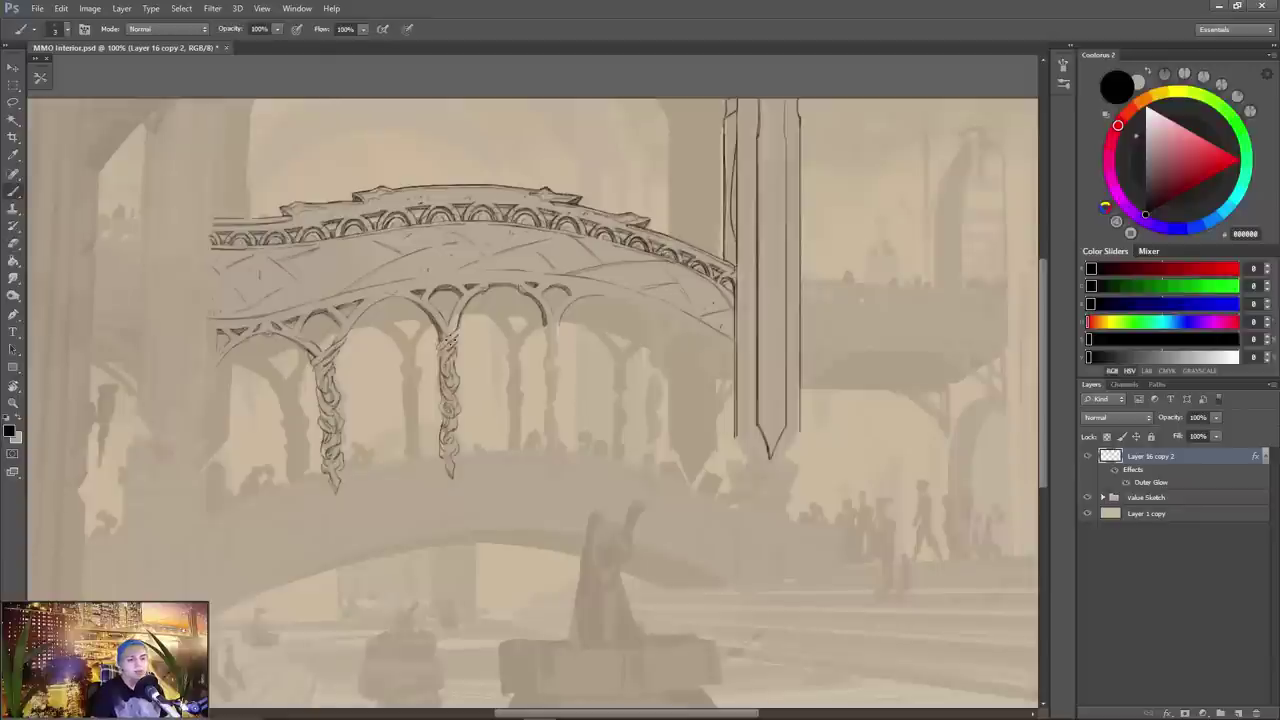
{"action": "key", "text": "e"}
{"action": "key", "text": "b"}
{"action": "key", "text": "e"}
{"action": "key", "text": "b"}
{"action": "left_click_drag", "start_coordinate": [443, 448], "coordinate": [450, 479]}
{"action": "key", "text": "e"}
{"action": "key", "text": "b"}
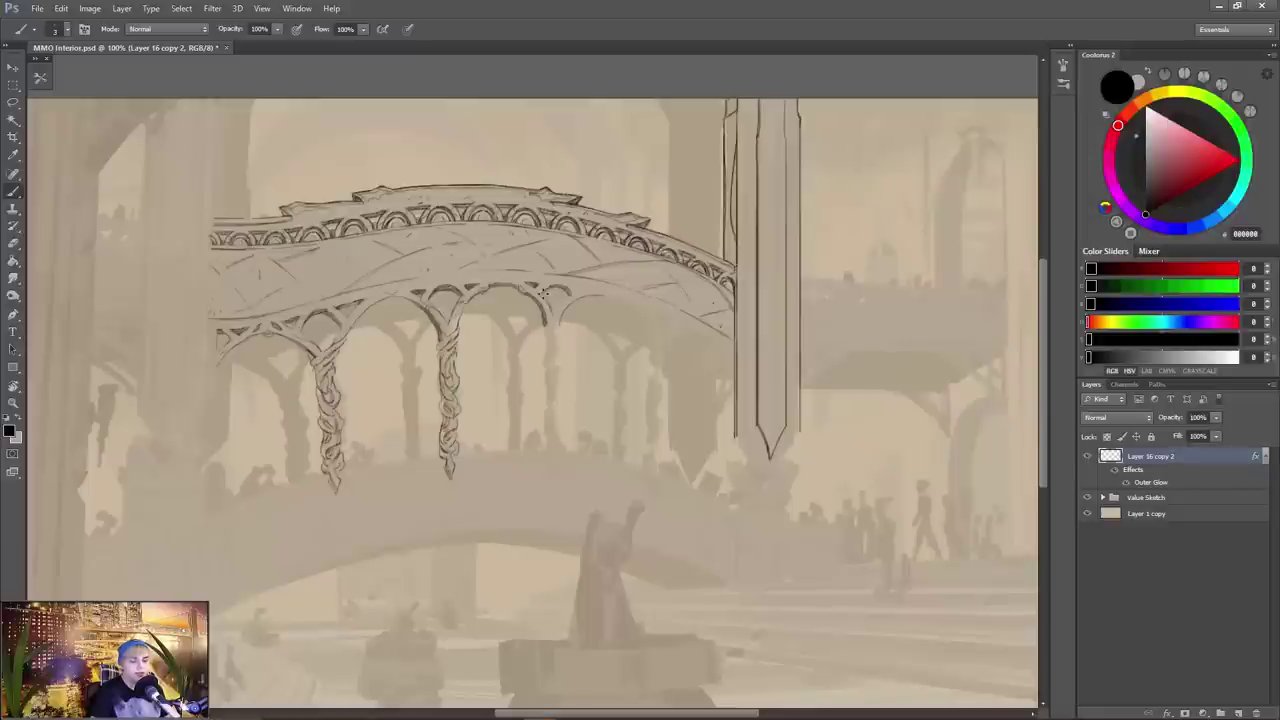
{"action": "key", "text": "e"}
{"action": "key", "text": "b"}
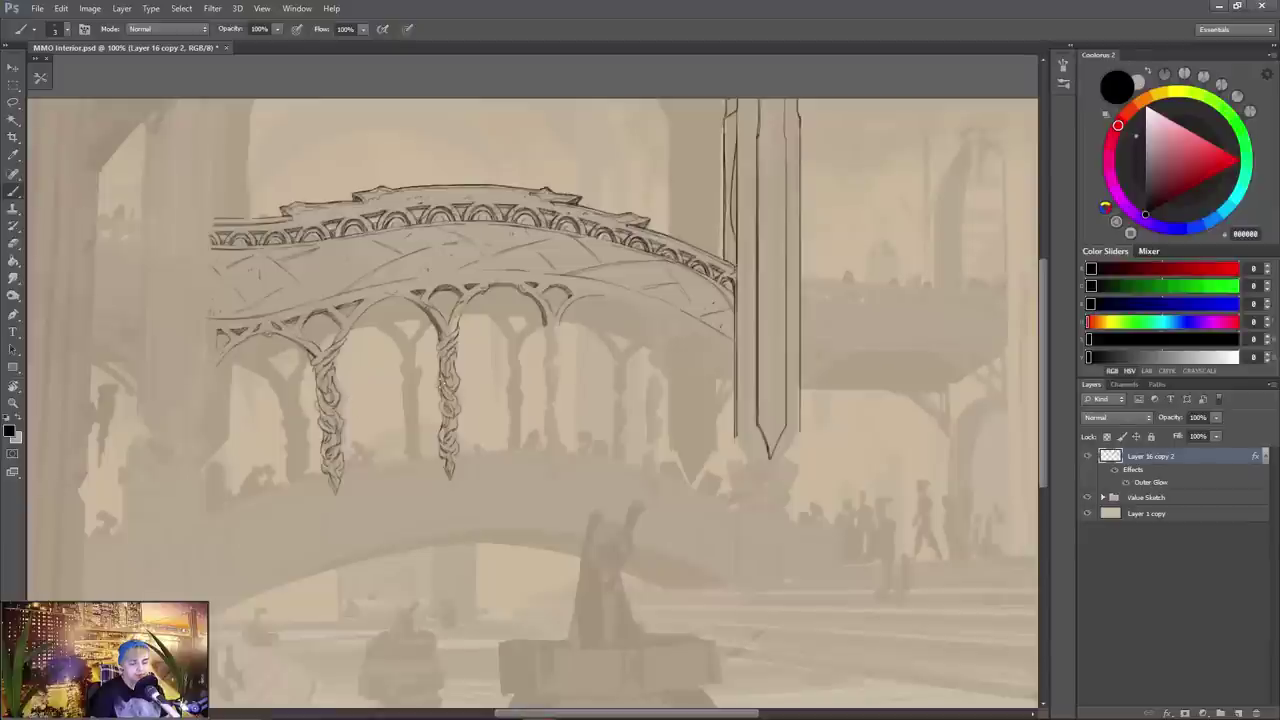
- Copy the second twisted column to a new layer and place the copy under the joint of the third and fourth arches
{"action": "left_click_drag", "start_coordinate": [467, 335], "coordinate": [440, 322]}
{"action": "key", "text": "l"}
{"action": "key", "text": "ctrl+c"}
{"action": "key", "text": "ctrl+v"}
{"action": "key", "text": "v"}
{"action": "left_click_drag", "start_coordinate": [439, 437], "coordinate": [541, 411]}
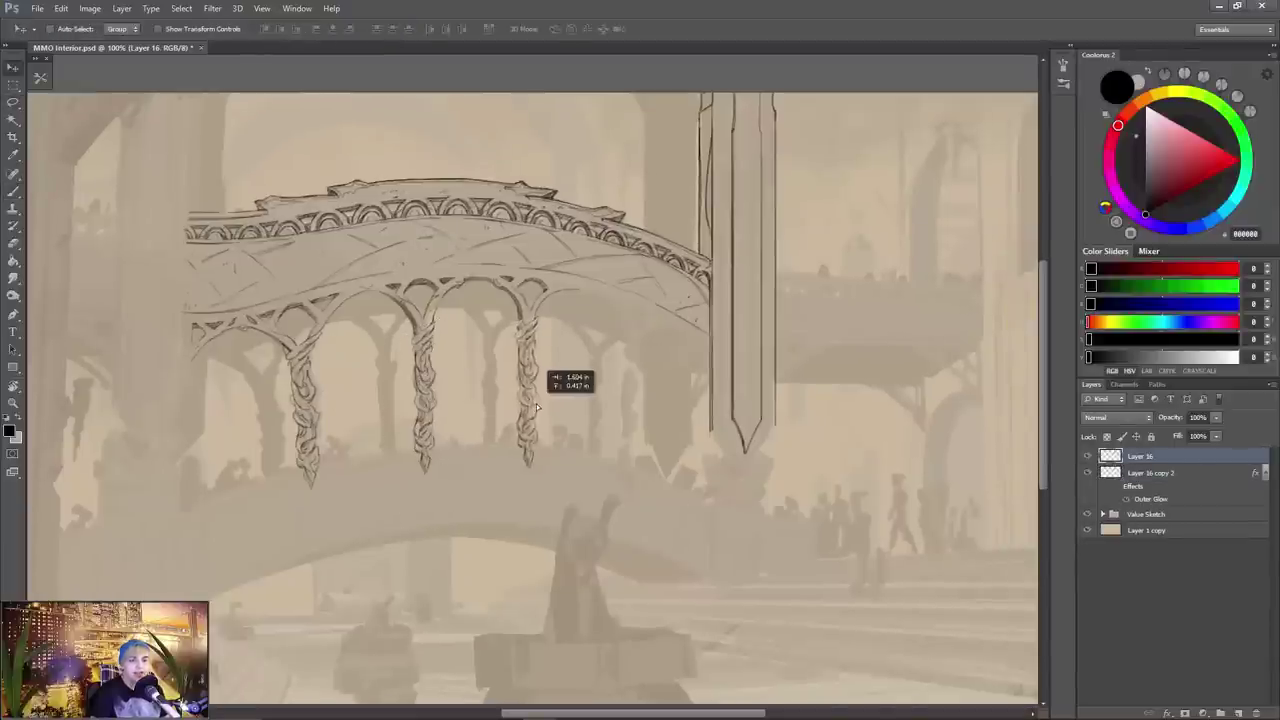
- Touch up the outline of the copied third column and merge it into the line art layer
{"action": "key", "text": "b"}
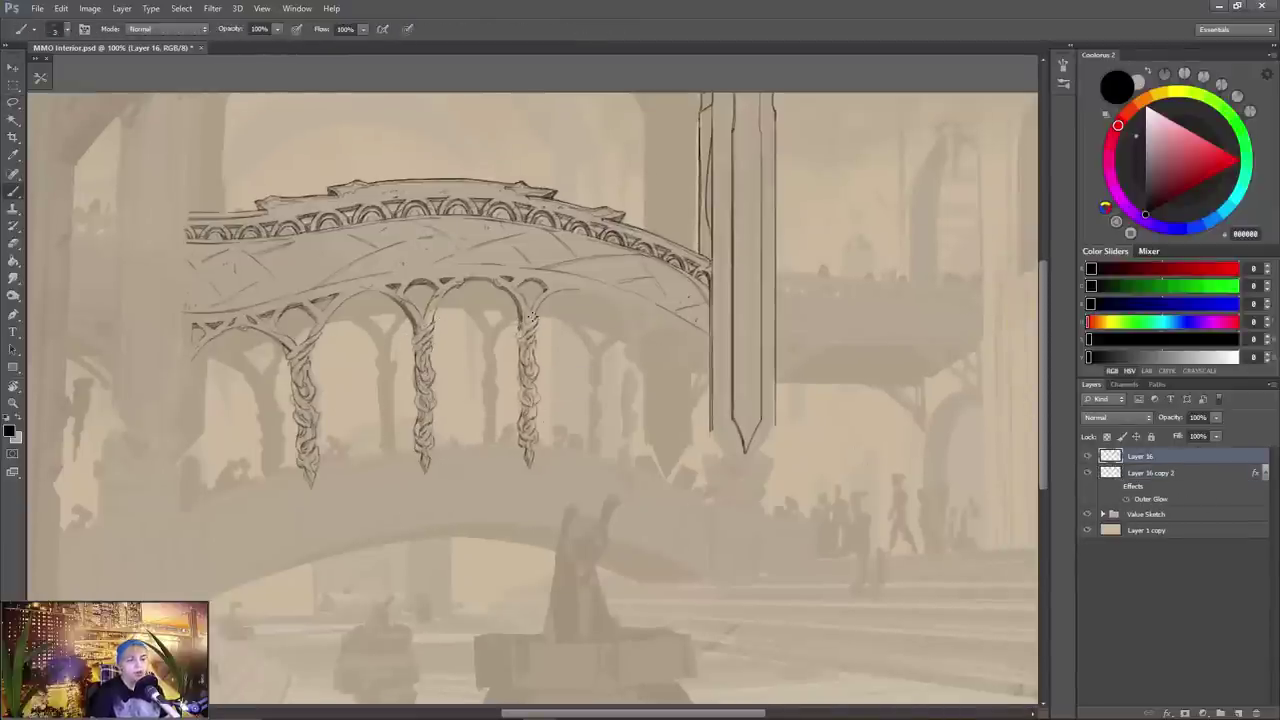
{"action": "key", "text": "e"}
{"action": "key", "text": "b"}
{"action": "left_click_drag", "start_coordinate": [522, 325], "coordinate": [520, 374]}
{"action": "left_click_drag", "start_coordinate": [523, 428], "coordinate": [583, 381]}
{"action": "key", "text": "ctrl+e"}
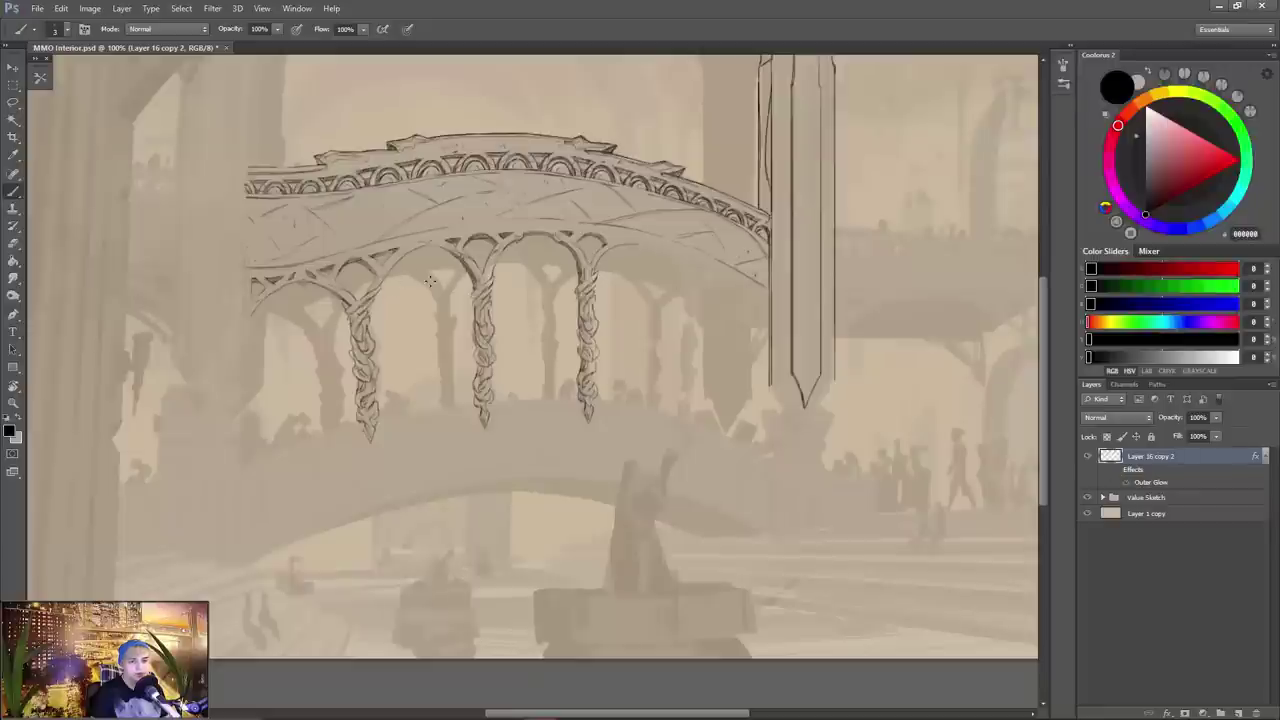
- Flip the canvas horizontally and extend and thicken the fourth arch's curve down to its outer column position
{"action": "left_click_drag", "start_coordinate": [612, 238], "coordinate": [620, 241]}
{"action": "key", "text": "ctrl+shift+h"}
{"action": "key", "text": "e"}
{"action": "key", "text": "b"}
{"action": "left_click_drag", "start_coordinate": [327, 290], "coordinate": [356, 258]}
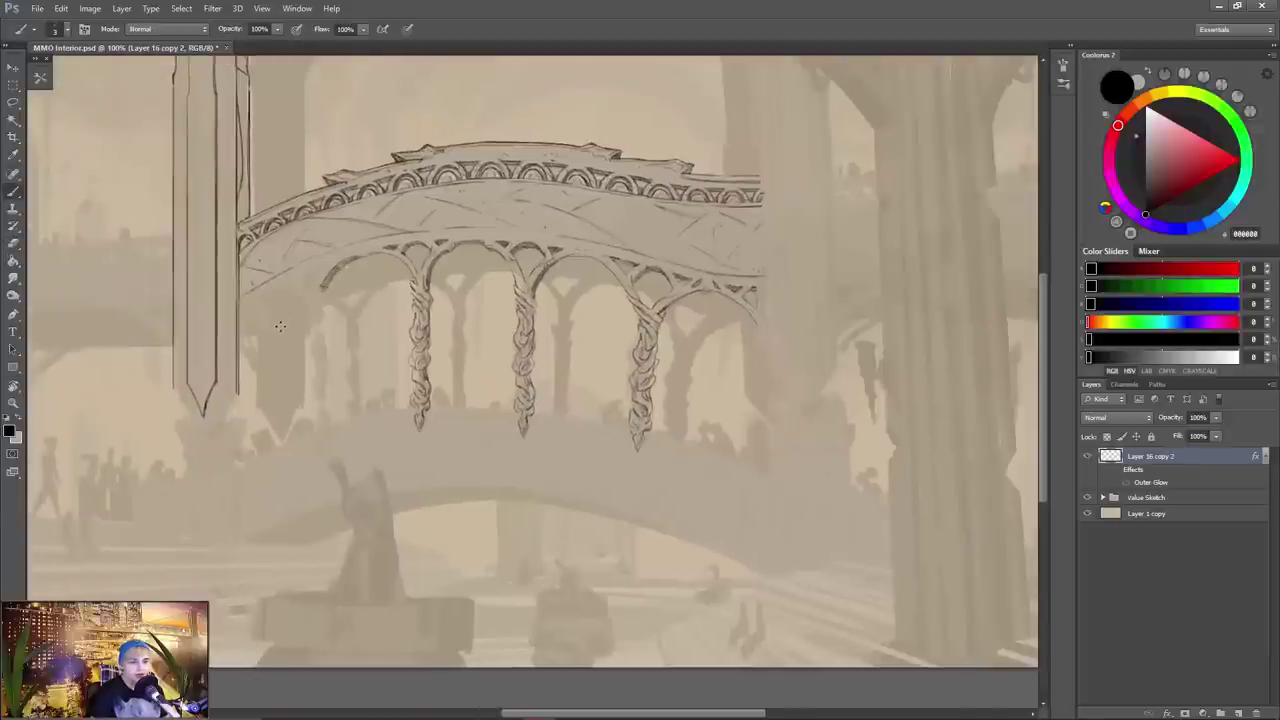
{"action": "key", "text": "e"}
{"action": "key", "text": "b"}
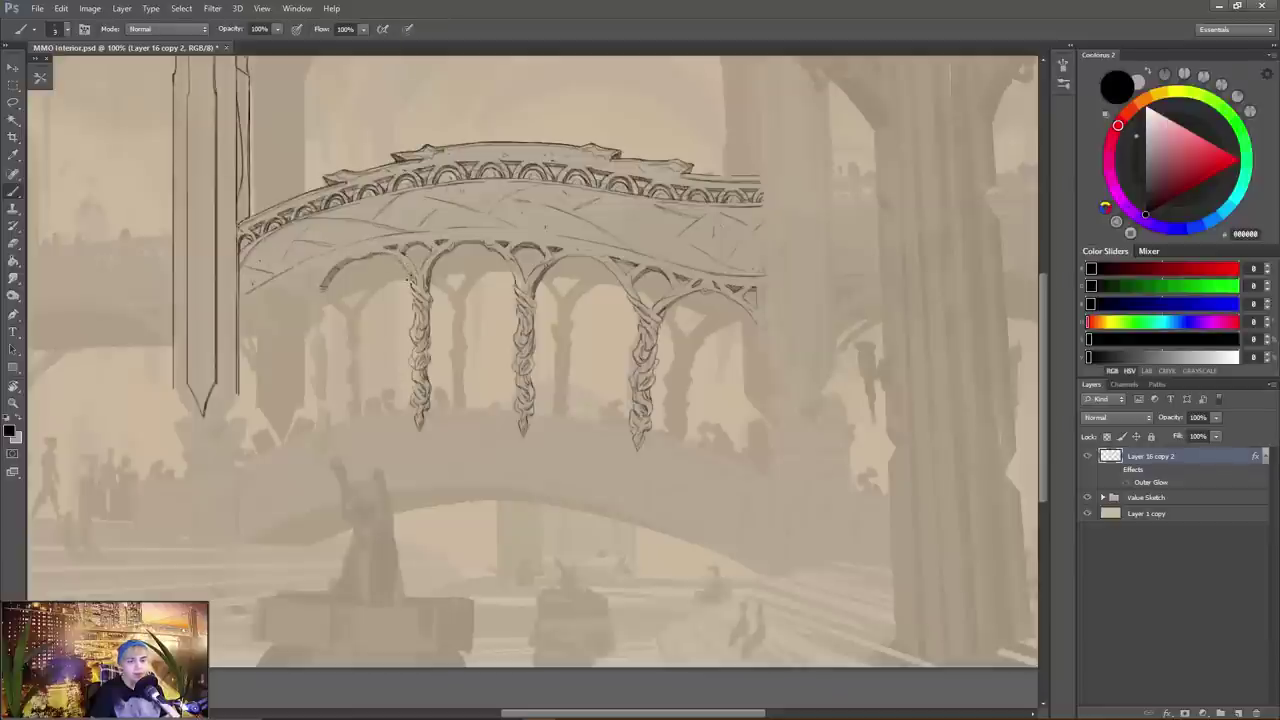
- Draw a fourth twisted column by hand below the outer end of the fourth arch and join it to the arch
{"action": "key", "text": "e"}
{"action": "key", "text": "b"}
{"action": "key", "text": "e"}
{"action": "key", "text": "b"}
{"action": "mouse_move", "coordinate": [316, 341]}
{"action": "left_mouse_down"}
{"action": "mouse_move", "coordinate": [309, 301]}
{"action": "mouse_move", "coordinate": [324, 447]}
{"action": "mouse_move", "coordinate": [320, 412]}
{"action": "left_mouse_up"}
{"action": "key", "text": "e"}
{"action": "key", "text": "b"}
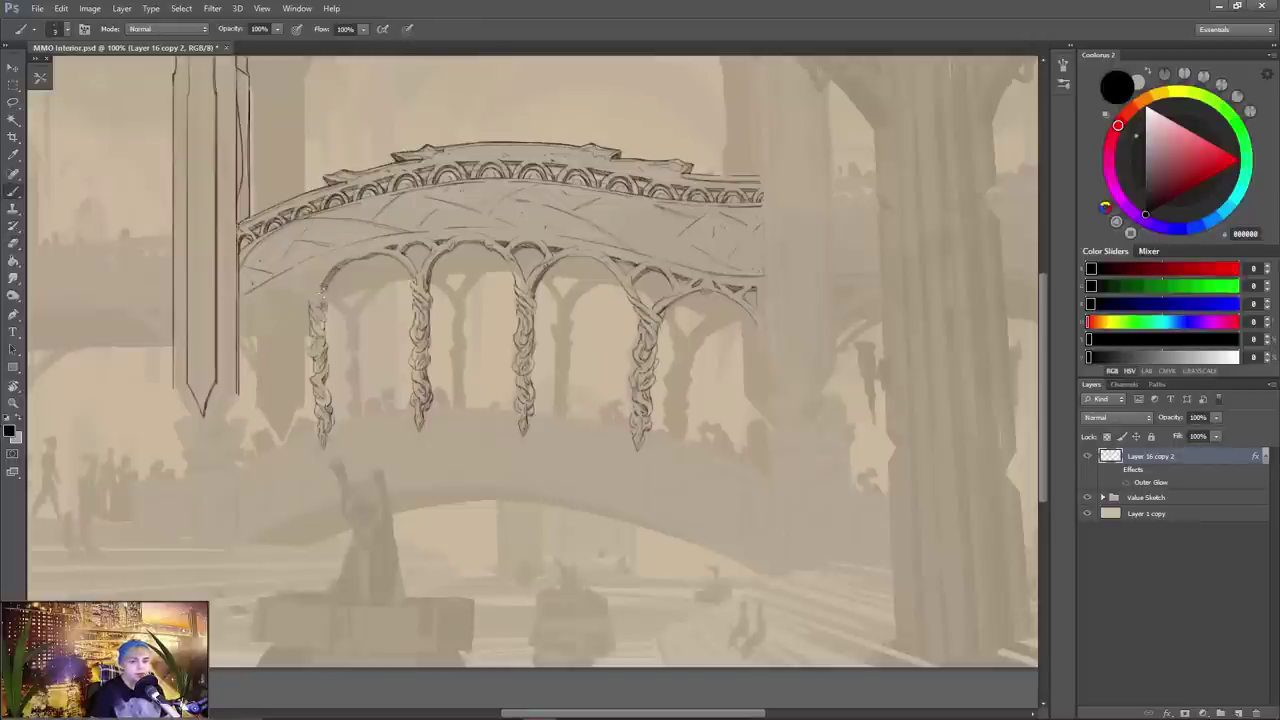
{"action": "left_click_drag", "start_coordinate": [322, 288], "coordinate": [321, 300]}
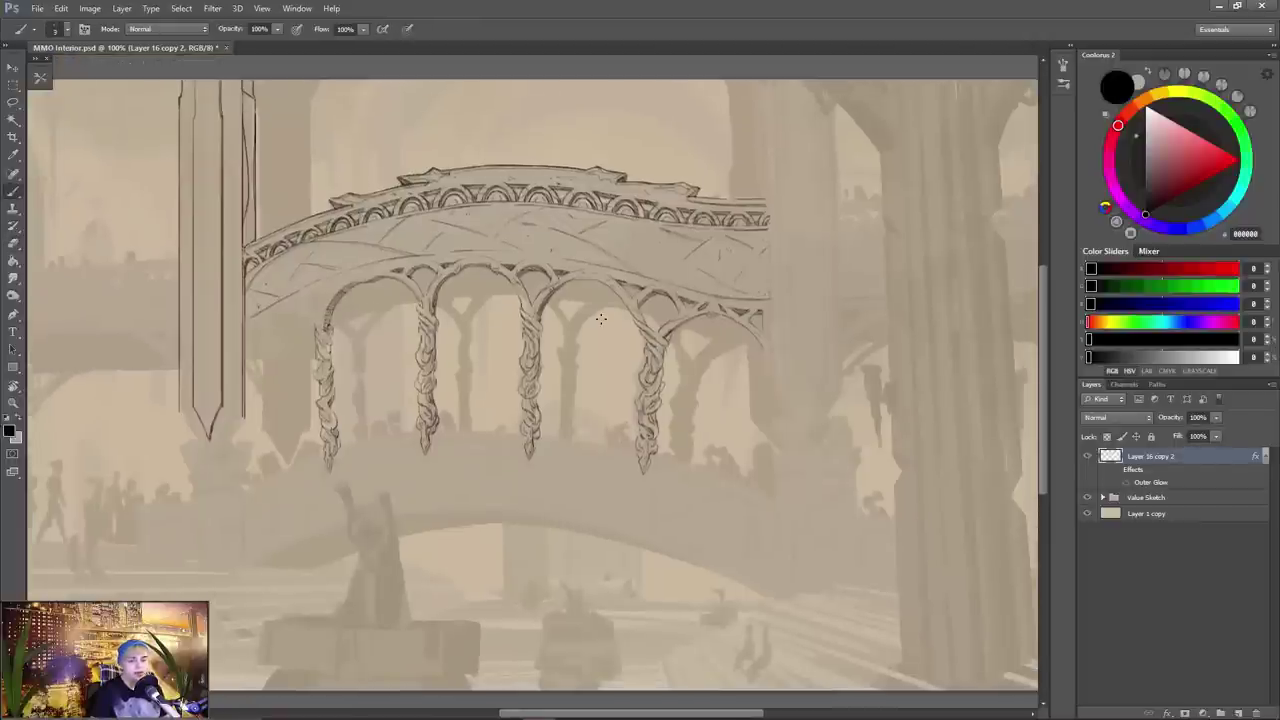
- Draw the last partial arch between the fourth column and the pillar, flip the canvas back and refine the joint
{"action": "left_click_drag", "start_coordinate": [421, 394], "coordinate": [427, 409]}
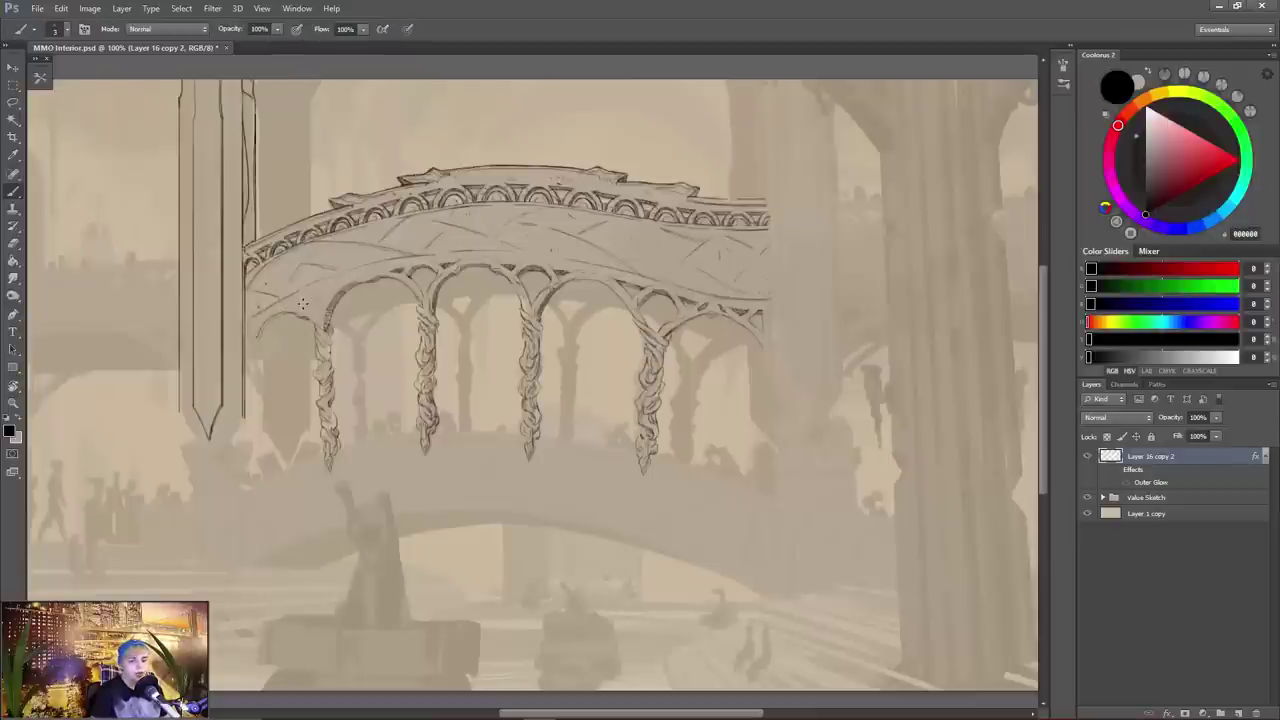
{"action": "key", "text": "F2"}
{"action": "left_click_drag", "start_coordinate": [529, 297], "coordinate": [573, 292]}
{"action": "key", "text": "e"}
{"action": "key", "text": "b"}
{"action": "key", "text": "e"}
{"action": "key", "text": "b"}
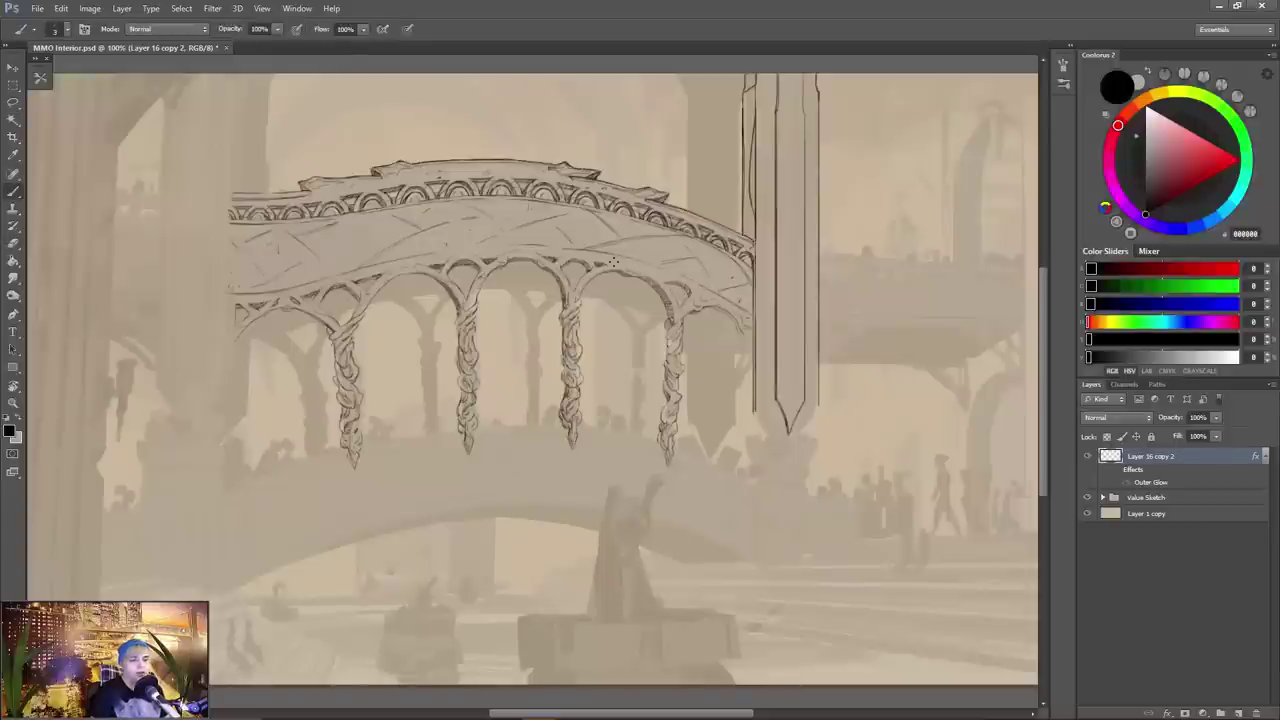
{"action": "left_click_drag", "start_coordinate": [694, 471], "coordinate": [691, 502]}
{"action": "left_click_drag", "start_coordinate": [412, 123], "coordinate": [363, 164]}
{"action": "left_click_drag", "start_coordinate": [426, 128], "coordinate": [470, 123]}
{"action": "left_click_drag", "start_coordinate": [446, 126], "coordinate": [449, 168]}
{"action": "left_click_drag", "start_coordinate": [507, 118], "coordinate": [509, 119]}
{"action": "left_click_drag", "start_coordinate": [547, 114], "coordinate": [552, 169]}
{"action": "left_click_drag", "start_coordinate": [547, 113], "coordinate": [554, 147]}
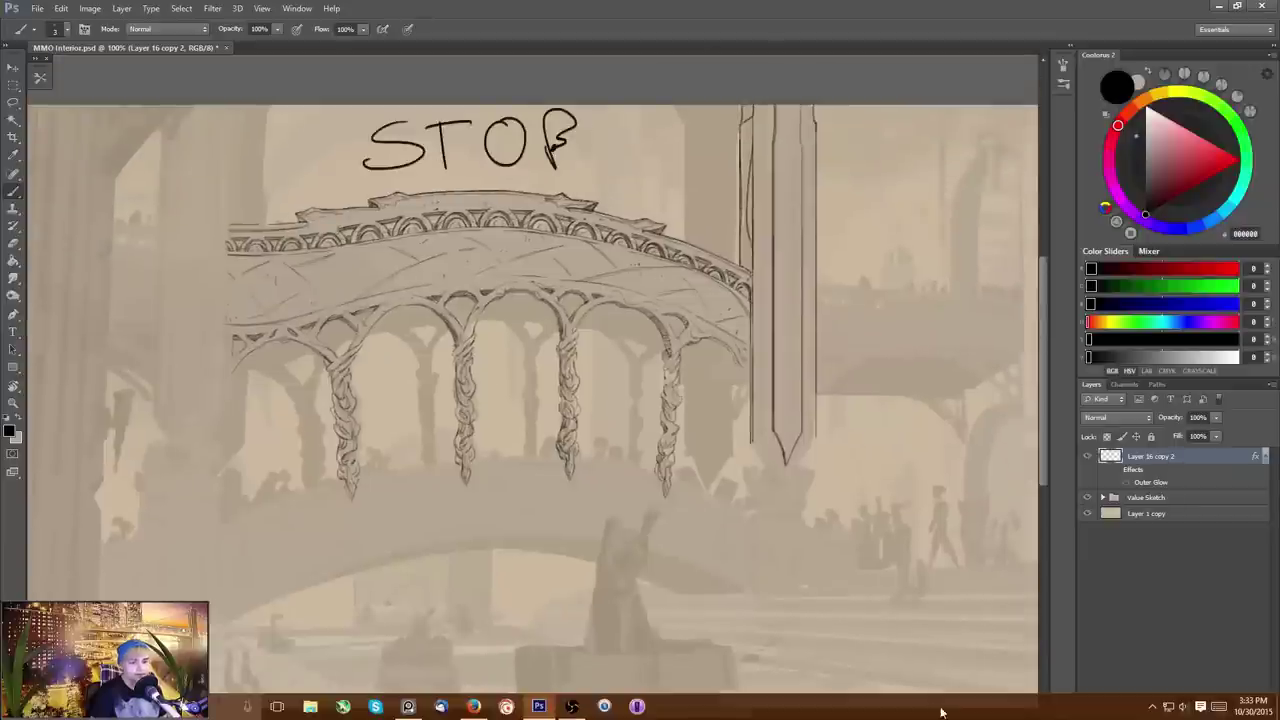
{"action": "key", "text": "ctrl+alt+z"}
{"action": "key", "text": "ctrl+alt+z"}
{"action": "key", "text": "ctrl+alt+z"}
{"action": "key", "text": "ctrl+alt+z"}
{"action": "key", "text": "ctrl+alt+z"}
{"action": "key", "text": "ctrl+alt+z"}
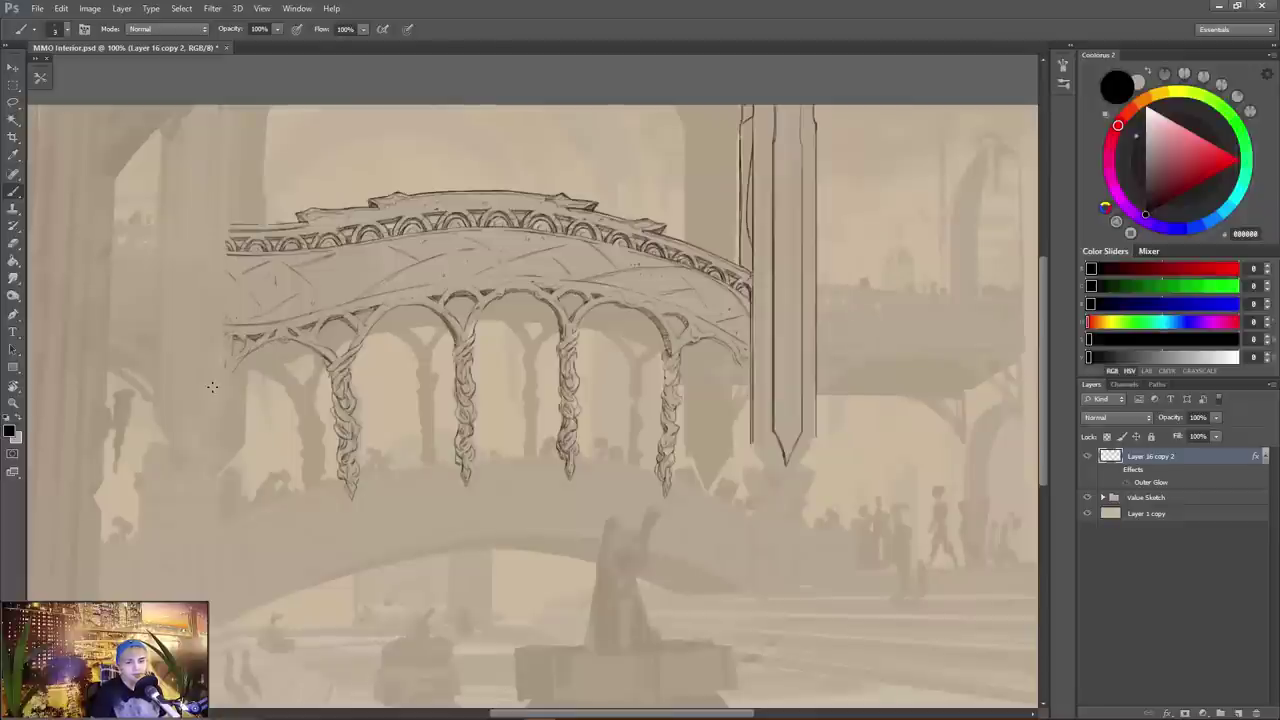
- Outline the wavy rear columns between the third and fourth and between the first and second front columns
{"action": "mouse_move", "coordinate": [600, 340]}
{"action": "left_mouse_down"}
{"action": "mouse_move", "coordinate": [568, 316]}
{"action": "mouse_move", "coordinate": [598, 342]}
{"action": "mouse_move", "coordinate": [608, 442]}
{"action": "left_mouse_up"}
{"action": "key", "text": "ctrl+z"}
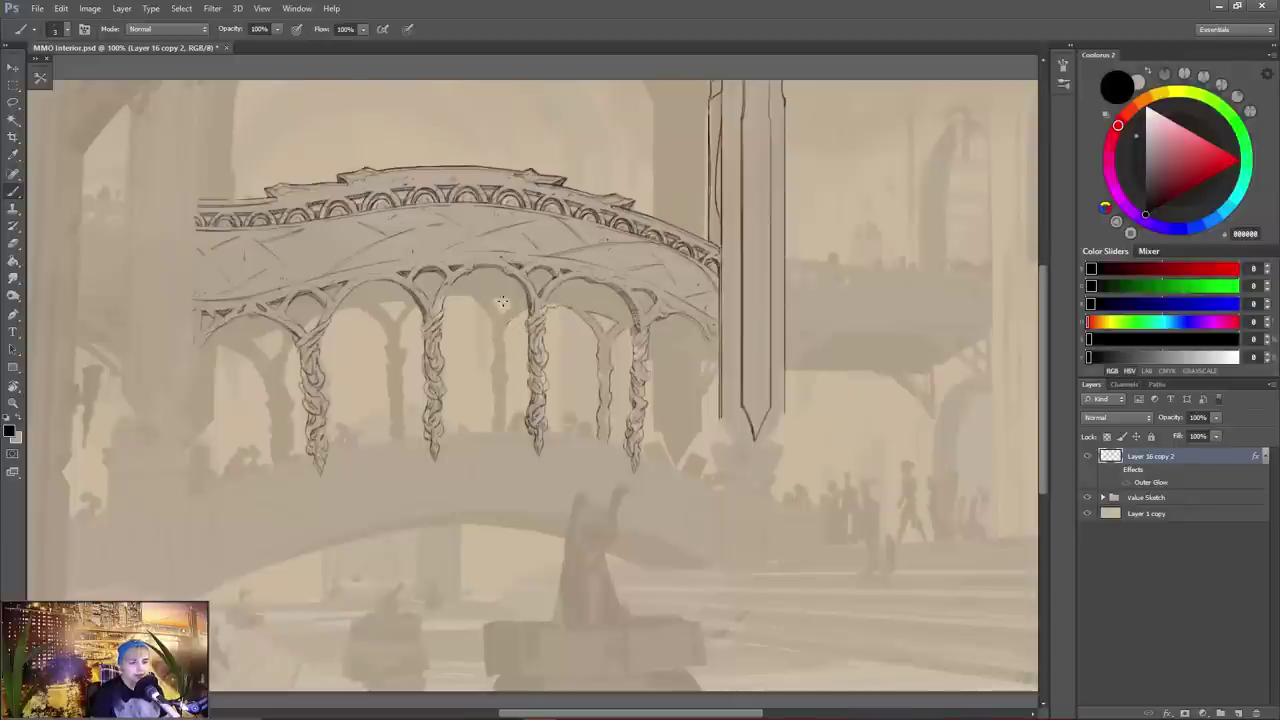
{"action": "key", "text": "e"}
{"action": "key", "text": "b"}
{"action": "key", "text": "e"}
{"action": "key", "text": "b"}
{"action": "left_click_drag", "start_coordinate": [400, 309], "coordinate": [407, 440]}
{"action": "key", "text": "e"}
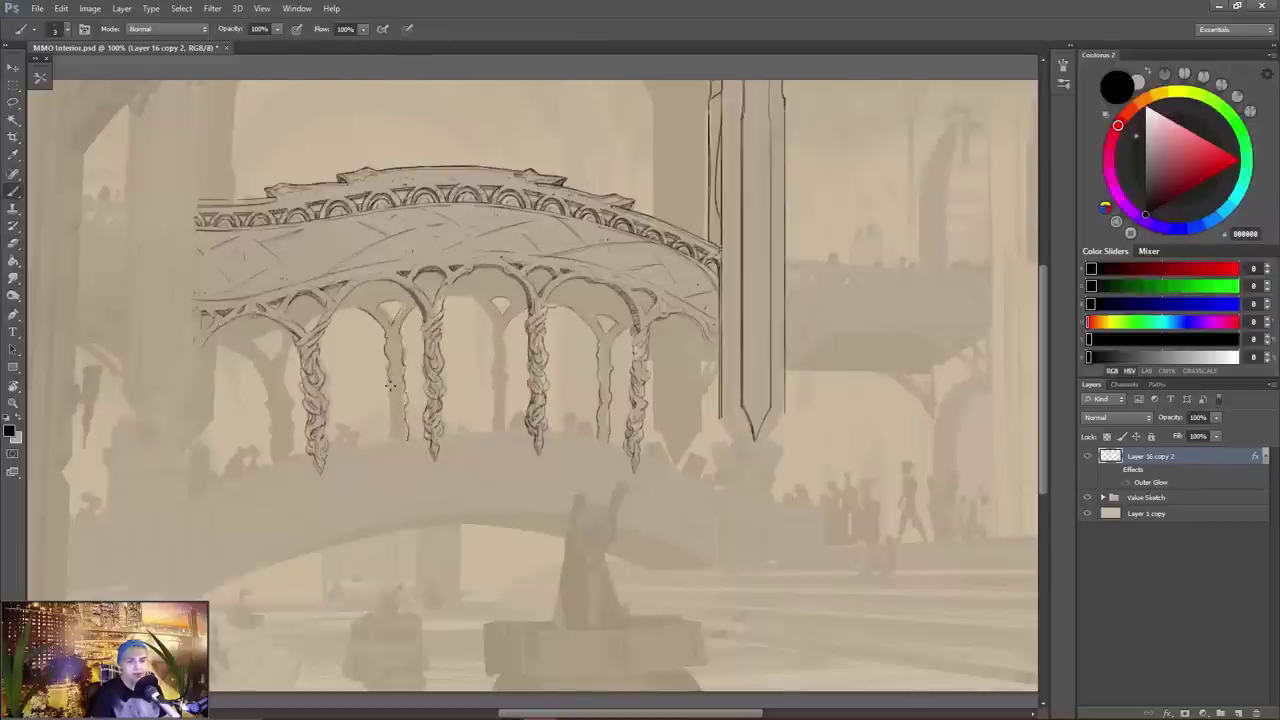
- Outline the rear column between the second and third front columns, including its forked top
{"action": "mouse_move", "coordinate": [504, 326]}
{"action": "left_mouse_down"}
{"action": "mouse_move", "coordinate": [548, 338]}
{"action": "mouse_move", "coordinate": [551, 443]}
{"action": "left_mouse_up"}
{"action": "key", "text": "b"}
{"action": "left_click_drag", "start_coordinate": [538, 340], "coordinate": [537, 443]}
{"action": "key", "text": "e"}
{"action": "key", "text": "b"}
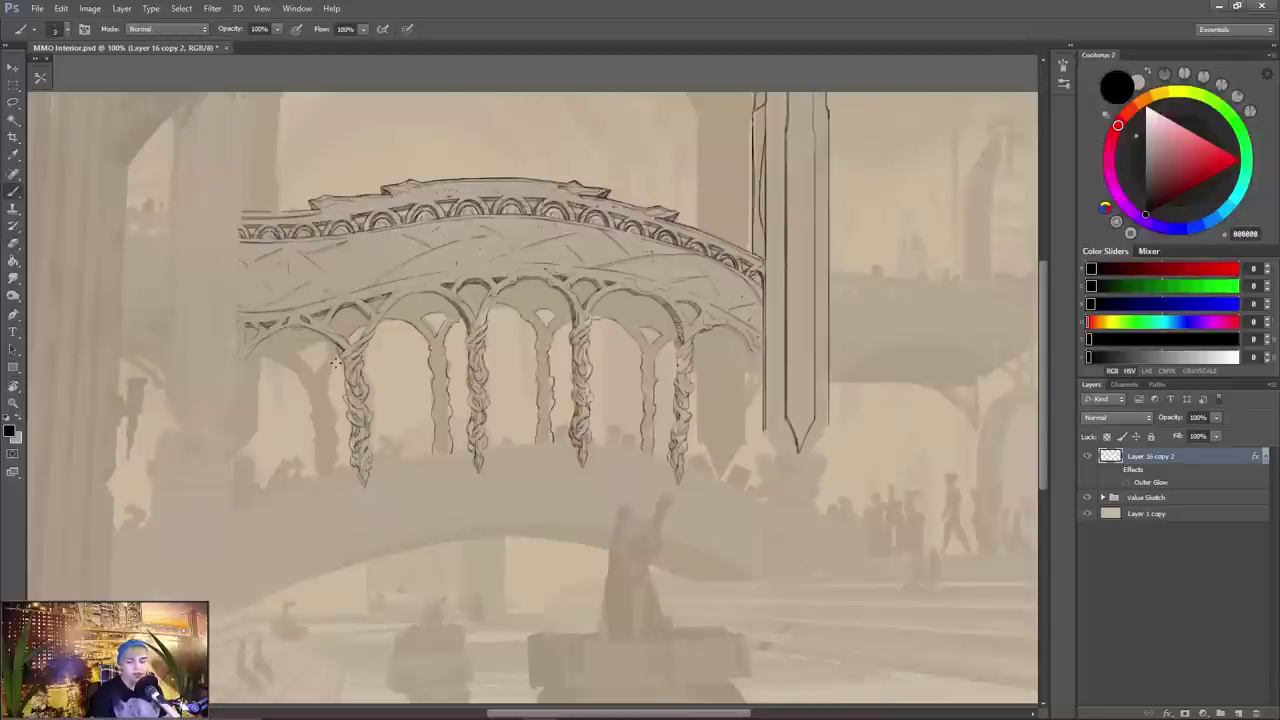
- Outline the rear column beside the first front column and the edge of the support at the bridge's far left end
{"action": "left_click_drag", "start_coordinate": [334, 354], "coordinate": [338, 443]}
{"action": "key", "text": "space"}
{"action": "mouse_move", "coordinate": [376, 423]}
{"action": "left_mouse_down"}
{"action": "mouse_move", "coordinate": [326, 449]}
{"action": "mouse_move", "coordinate": [350, 417]}
{"action": "mouse_move", "coordinate": [316, 465]}
{"action": "left_mouse_up"}
{"action": "left_click_drag", "start_coordinate": [274, 369], "coordinate": [290, 470]}
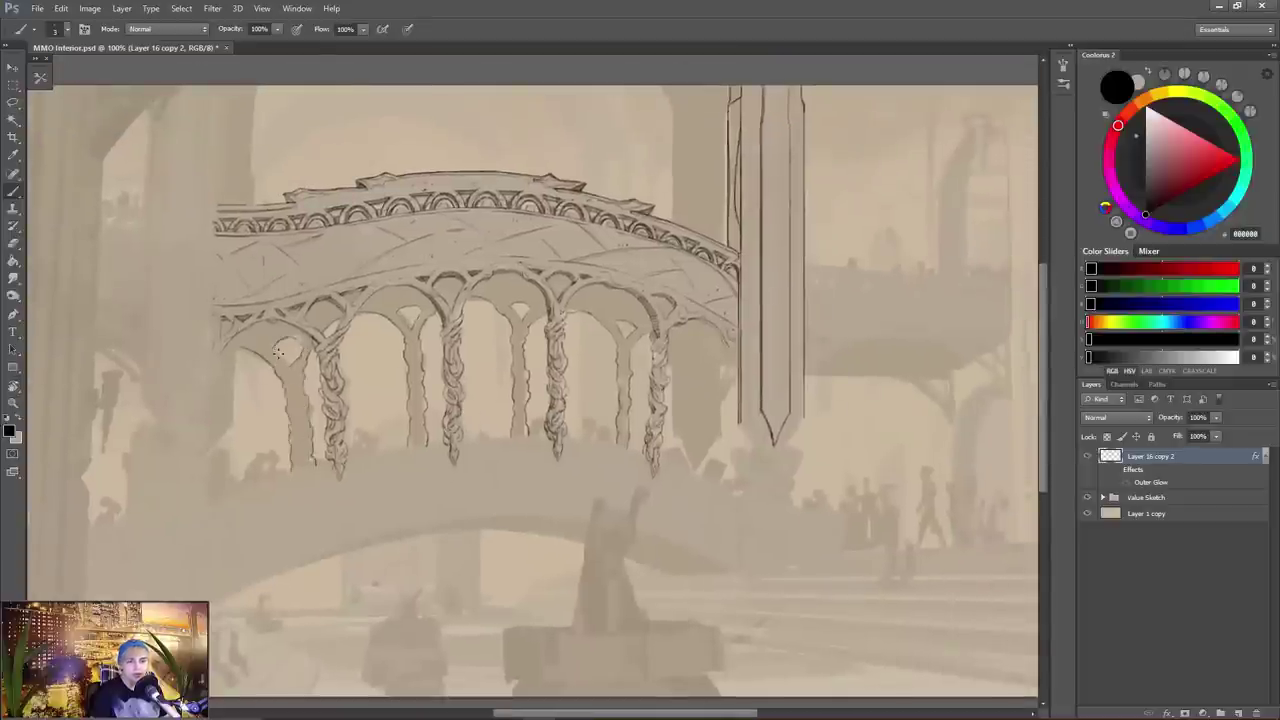
{"action": "mouse_move", "coordinate": [236, 347]}
{"action": "left_mouse_down"}
{"action": "mouse_move", "coordinate": [230, 426]}
{"action": "mouse_move", "coordinate": [201, 459]}
{"action": "mouse_move", "coordinate": [230, 467]}
{"action": "left_mouse_up"}
- Add a layer with an outer glow beneath the line art and hatch the support at the bridge's far left end
{"action": "key", "text": "space"}
{"action": "left_click", "coordinate": [1146, 497]}
{"action": "left_click", "coordinate": [1238, 713]}
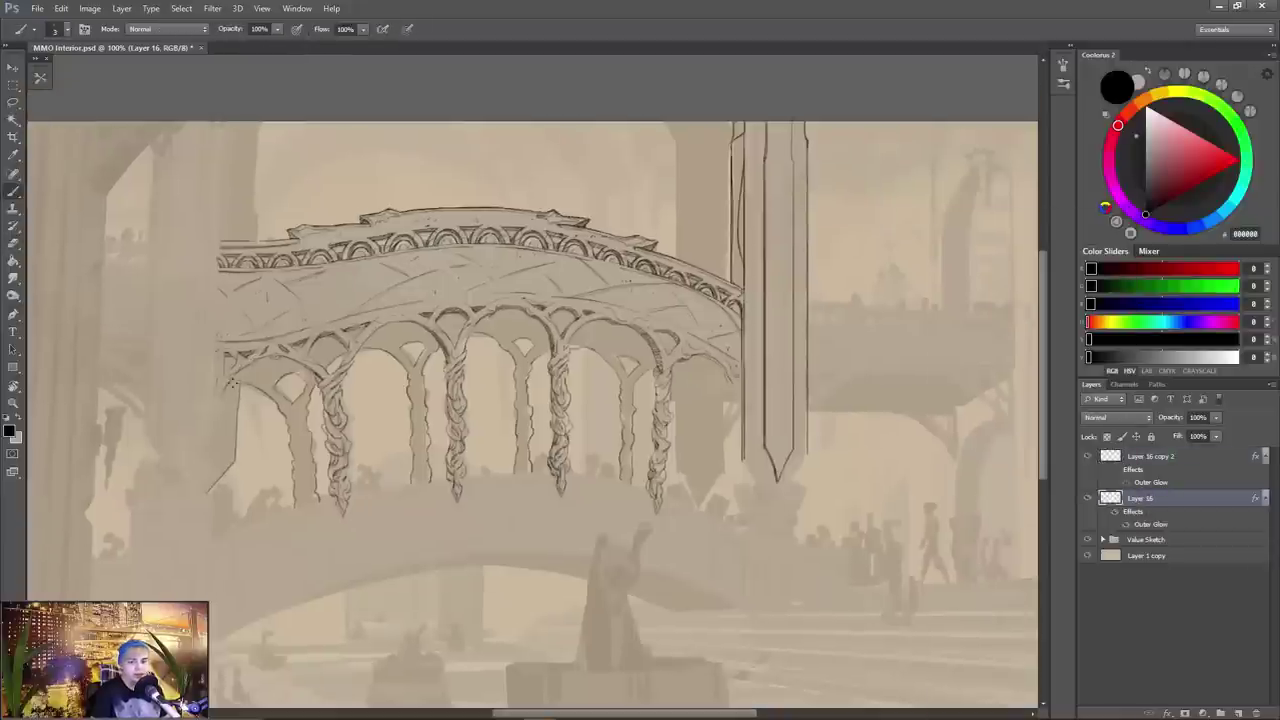
{"action": "left_click_drag", "start_coordinate": [232, 400], "coordinate": [204, 500]}
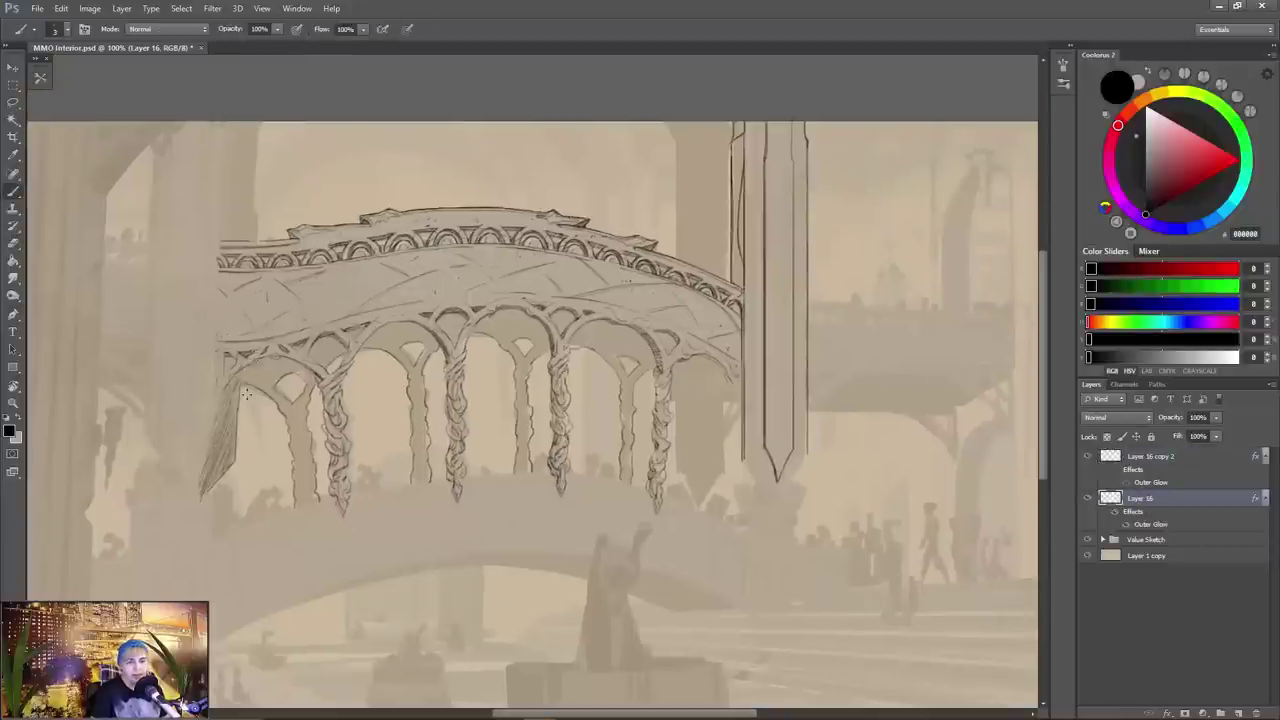
{"action": "key", "text": "e"}
{"action": "key", "text": "b"}
{"action": "mouse_move", "coordinate": [238, 384]}
{"action": "left_mouse_down"}
{"action": "mouse_move", "coordinate": [222, 430]}
{"action": "mouse_move", "coordinate": [222, 412]}
{"action": "left_mouse_up"}
{"action": "key", "text": "e"}
{"action": "key", "text": "b"}
{"action": "left_click_drag", "start_coordinate": [202, 488], "coordinate": [234, 457]}
- Hatch the two leftmost rear columns and the shaded undersides of the arches above them
{"action": "mouse_move", "coordinate": [238, 364]}
{"action": "left_mouse_down"}
{"action": "mouse_move", "coordinate": [264, 391]}
{"action": "mouse_move", "coordinate": [287, 370]}
{"action": "mouse_move", "coordinate": [300, 426]}
{"action": "mouse_move", "coordinate": [300, 372]}
{"action": "left_mouse_up"}
{"action": "left_click_drag", "start_coordinate": [288, 434], "coordinate": [298, 506]}
{"action": "left_click_drag", "start_coordinate": [304, 490], "coordinate": [316, 500]}
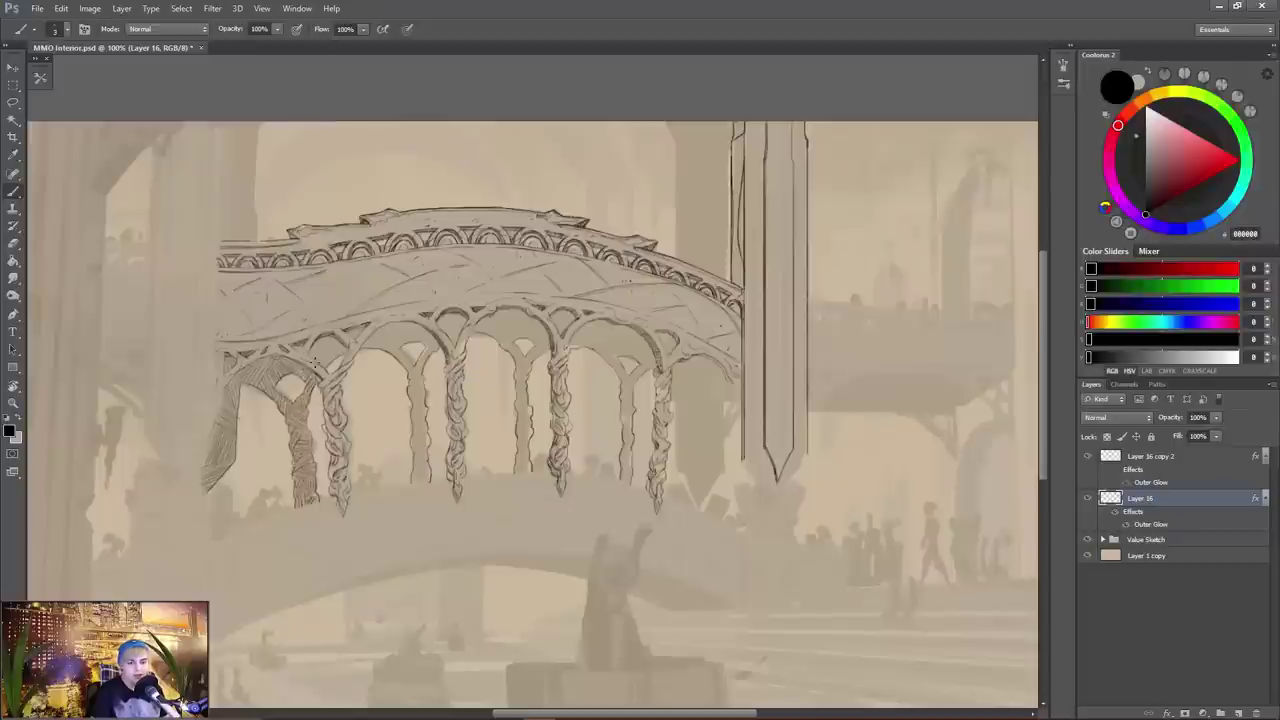
{"action": "mouse_move", "coordinate": [313, 353]}
{"action": "left_mouse_down"}
{"action": "mouse_move", "coordinate": [326, 348]}
{"action": "mouse_move", "coordinate": [332, 366]}
{"action": "mouse_move", "coordinate": [408, 342]}
{"action": "mouse_move", "coordinate": [396, 350]}
{"action": "mouse_move", "coordinate": [414, 366]}
{"action": "mouse_move", "coordinate": [404, 382]}
{"action": "mouse_move", "coordinate": [424, 474]}
{"action": "left_mouse_up"}
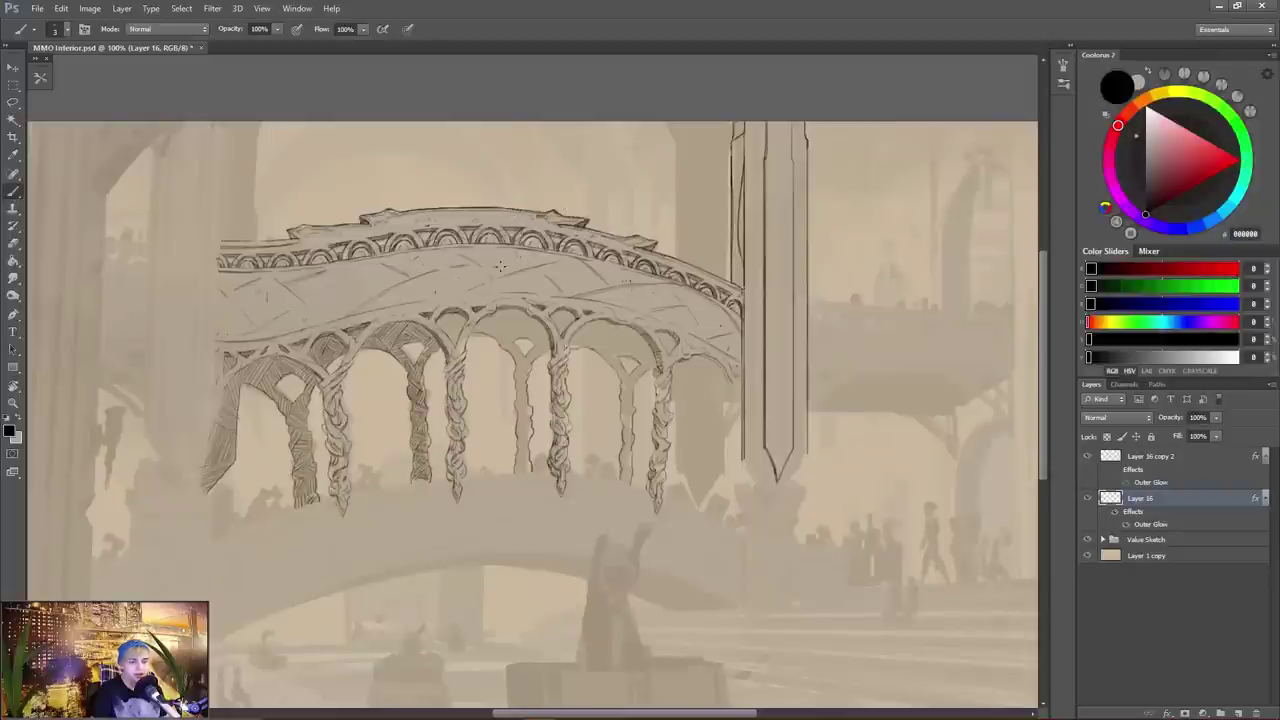
- Hatch the two remaining rear columns and the shaded undersides of the third and fourth arches
{"action": "mouse_move", "coordinate": [436, 320]}
{"action": "left_mouse_down"}
{"action": "mouse_move", "coordinate": [460, 334]}
{"action": "mouse_move", "coordinate": [490, 316]}
{"action": "mouse_move", "coordinate": [518, 340]}
{"action": "mouse_move", "coordinate": [504, 314]}
{"action": "mouse_move", "coordinate": [522, 312]}
{"action": "mouse_move", "coordinate": [516, 322]}
{"action": "mouse_move", "coordinate": [538, 328]}
{"action": "mouse_move", "coordinate": [500, 340]}
{"action": "mouse_move", "coordinate": [520, 372]}
{"action": "mouse_move", "coordinate": [524, 470]}
{"action": "left_mouse_up"}
{"action": "key", "text": "e"}
{"action": "key", "text": "b"}
{"action": "mouse_move", "coordinate": [550, 310]}
{"action": "left_mouse_down"}
{"action": "mouse_move", "coordinate": [633, 340]}
{"action": "mouse_move", "coordinate": [647, 370]}
{"action": "mouse_move", "coordinate": [603, 358]}
{"action": "mouse_move", "coordinate": [627, 372]}
{"action": "mouse_move", "coordinate": [625, 478]}
{"action": "left_mouse_up"}
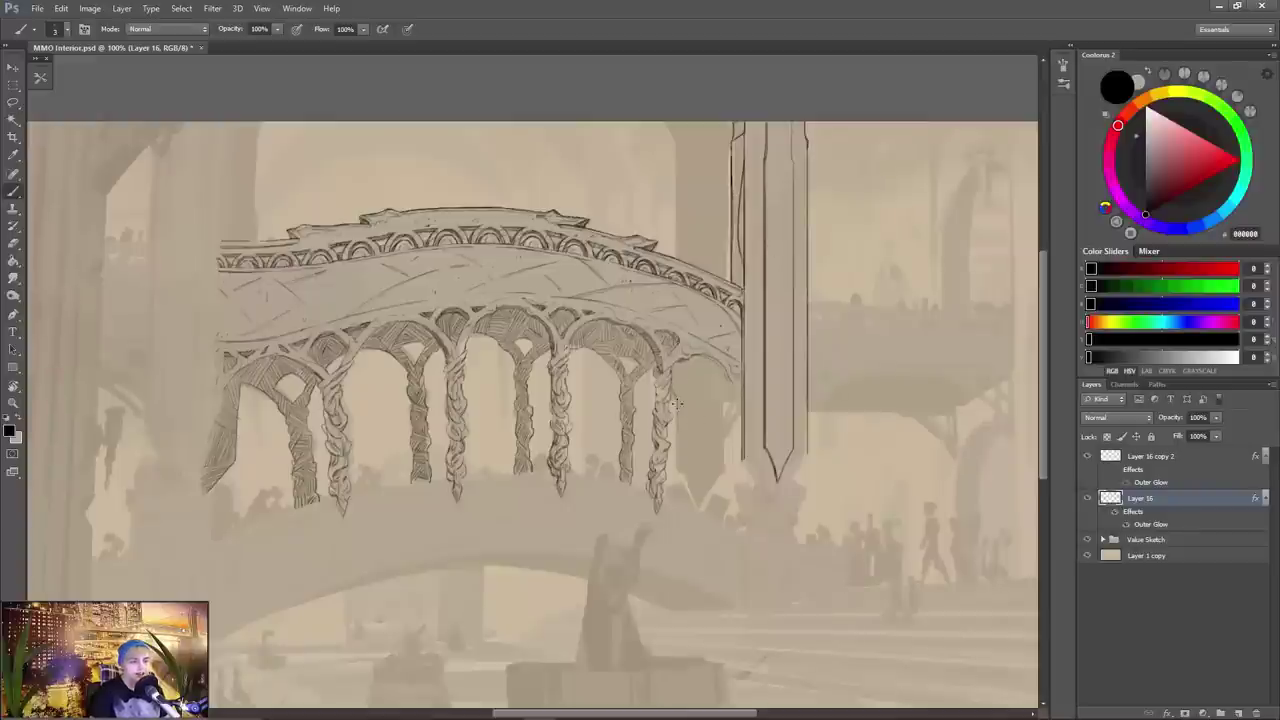
- Outline and hatch the dark recess between the fourth column and the large pillar, checking it against the value sketch
{"action": "left_click_drag", "start_coordinate": [713, 481], "coordinate": [724, 436]}
{"action": "mouse_move", "coordinate": [670, 364]}
{"action": "left_mouse_down"}
{"action": "mouse_move", "coordinate": [699, 374]}
{"action": "mouse_move", "coordinate": [719, 362]}
{"action": "mouse_move", "coordinate": [706, 417]}
{"action": "mouse_move", "coordinate": [691, 412]}
{"action": "mouse_move", "coordinate": [724, 407]}
{"action": "mouse_move", "coordinate": [683, 410]}
{"action": "mouse_move", "coordinate": [682, 464]}
{"action": "left_mouse_up"}
{"action": "mouse_move", "coordinate": [712, 420]}
{"action": "left_mouse_down"}
{"action": "mouse_move", "coordinate": [690, 486]}
{"action": "mouse_move", "coordinate": [723, 424]}
{"action": "mouse_move", "coordinate": [716, 364]}
{"action": "mouse_move", "coordinate": [728, 415]}
{"action": "mouse_move", "coordinate": [704, 368]}
{"action": "left_mouse_up"}
{"action": "key", "text": "ctrl+minus"}
{"action": "key", "text": "ctrl+plus"}
{"action": "key", "text": "e"}
{"action": "left_click", "coordinate": [1088, 540]}
{"action": "left_click", "coordinate": [1088, 540]}
{"action": "key", "text": "b"}
- Draw dark rubble shapes below the recess beside the large pillar and save the file
{"action": "left_click_drag", "start_coordinate": [693, 439], "coordinate": [768, 470]}
{"action": "left_click_drag", "start_coordinate": [776, 318], "coordinate": [796, 337]}
{"action": "key", "text": "ctrl+s"}
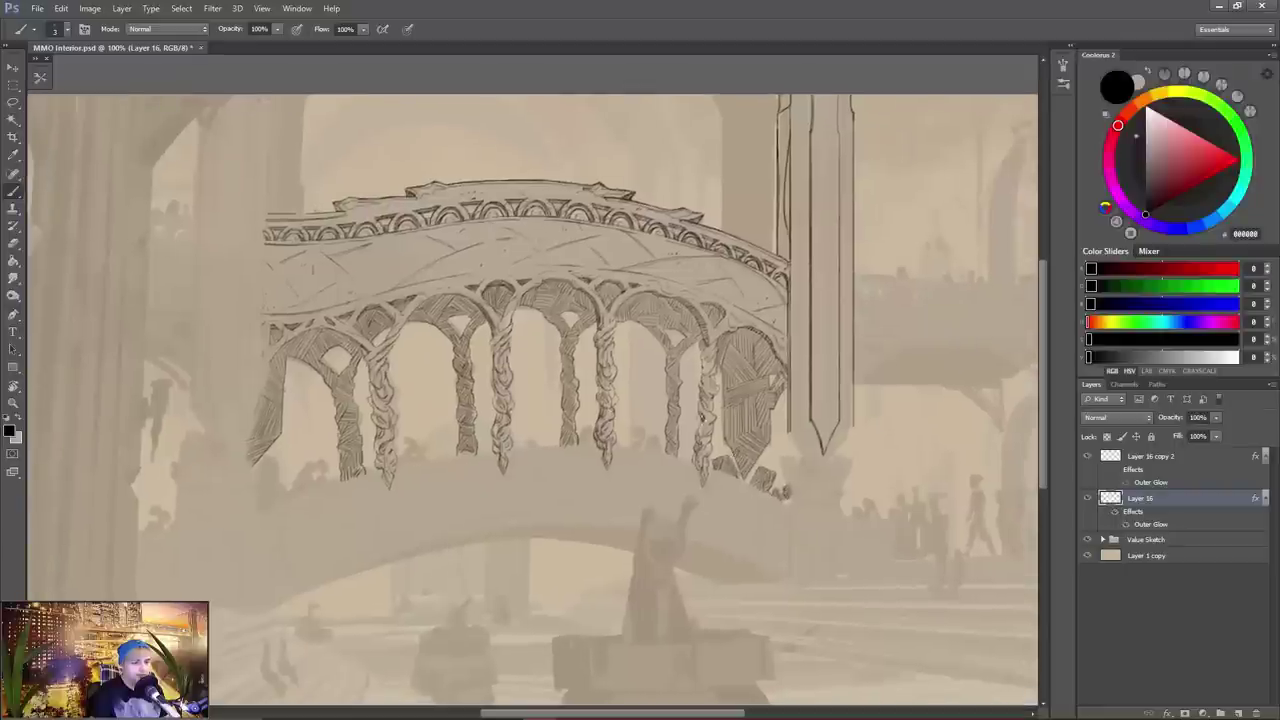
- Merge the hatching layer with the main line art layer
{"action": "left_click_drag", "start_coordinate": [680, 521], "coordinate": [641, 513]}
{"action": "left_click_drag", "start_coordinate": [427, 272], "coordinate": [419, 244]}
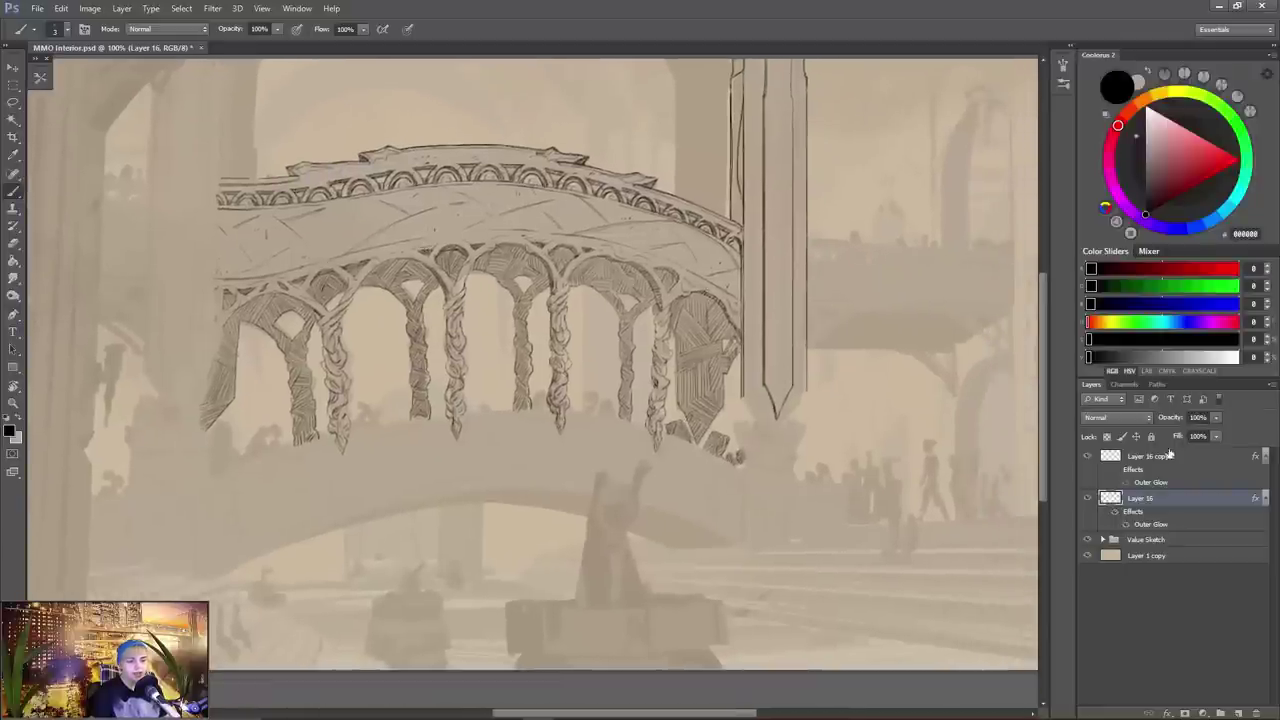
{"action": "left_click", "coordinate": [1165, 457], "text": "ctrl"}
{"action": "key", "text": "ctrl+e"}
- Add small crack marks along the large pillar's edge and hatch its narrow side face above the bridge
{"action": "key", "text": "F2"}
{"action": "left_click_drag", "start_coordinate": [715, 429], "coordinate": [675, 446]}
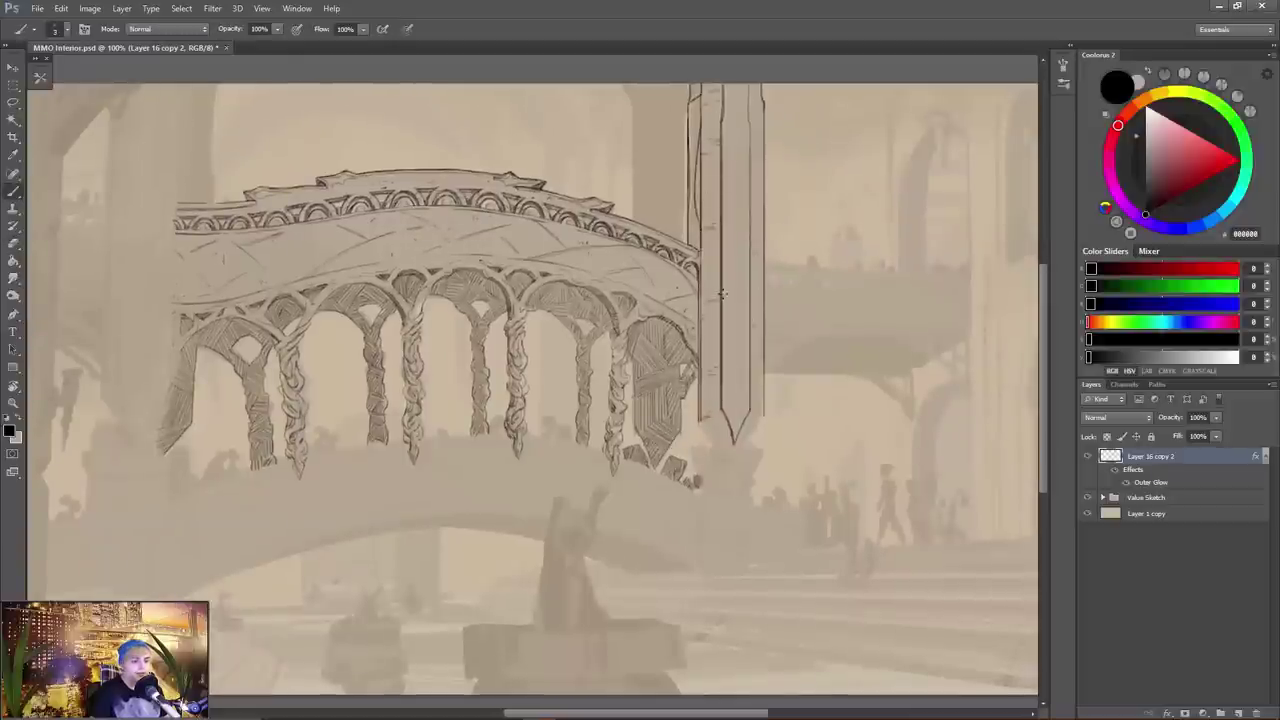
{"action": "mouse_move", "coordinate": [742, 420]}
{"action": "left_mouse_down"}
{"action": "mouse_move", "coordinate": [826, 420]}
{"action": "mouse_move", "coordinate": [792, 420]}
{"action": "left_mouse_up"}
{"action": "mouse_move", "coordinate": [749, 98]}
{"action": "left_mouse_down"}
{"action": "mouse_move", "coordinate": [743, 87]}
{"action": "mouse_move", "coordinate": [745, 252]}
{"action": "left_mouse_up"}
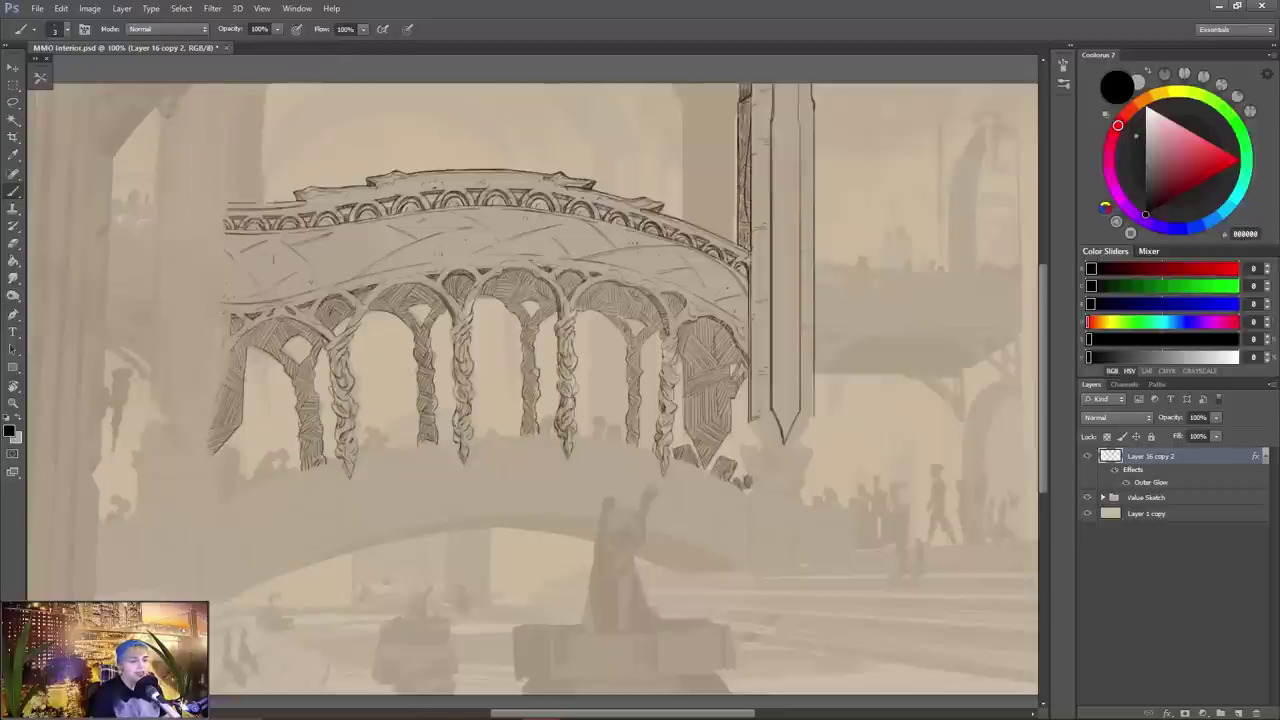
{"action": "left_click_drag", "start_coordinate": [670, 430], "coordinate": [666, 430]}
{"action": "key", "text": "bracketright"}
- Check the line art with the Value Sketch group hidden, show it again and touch up the arch and pillar lines
{"action": "left_click", "coordinate": [1087, 498]}
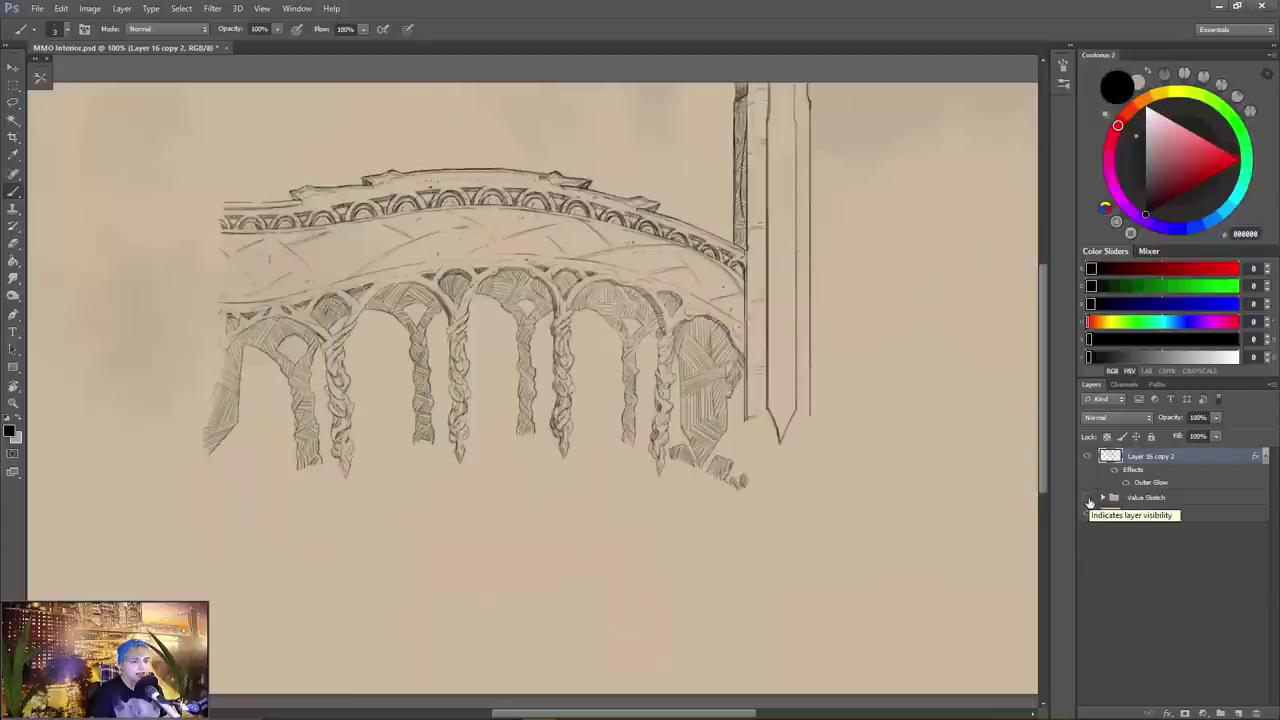
{"action": "left_click", "coordinate": [1087, 498]}
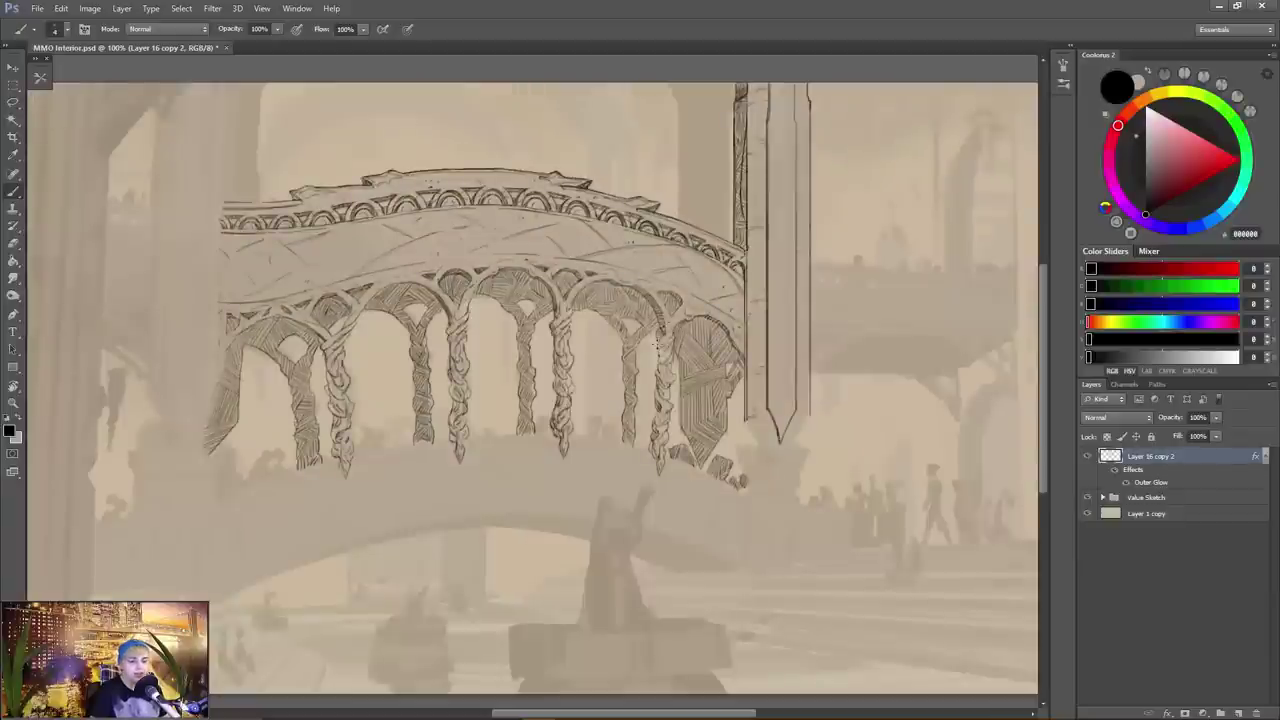
{"action": "left_click", "coordinate": [1087, 498]}
{"action": "left_click", "coordinate": [1087, 498]}
{"action": "key", "text": "e"}
{"action": "left_click_drag", "start_coordinate": [717, 422], "coordinate": [758, 427]}
{"action": "key", "text": "b"}
{"action": "left_click_drag", "start_coordinate": [370, 300], "coordinate": [392, 311]}
{"action": "key", "text": "e"}
{"action": "left_click_drag", "start_coordinate": [488, 310], "coordinate": [488, 318]}
{"action": "key", "text": "b"}
{"action": "key", "text": "e"}
{"action": "key", "text": "b"}
- Draw ornament texture on the large pillar's upper central panel, narrow vertical marks down its middle and shading at its tip
{"action": "mouse_move", "coordinate": [800, 428]}
{"action": "left_mouse_down"}
{"action": "mouse_move", "coordinate": [638, 395]}
{"action": "mouse_move", "coordinate": [678, 390]}
{"action": "left_mouse_up"}
{"action": "left_click_drag", "start_coordinate": [662, 395], "coordinate": [671, 406]}
{"action": "left_click_drag", "start_coordinate": [668, 118], "coordinate": [657, 64]}
{"action": "mouse_move", "coordinate": [666, 190]}
{"action": "left_mouse_down"}
{"action": "mouse_move", "coordinate": [694, 206]}
{"action": "mouse_move", "coordinate": [726, 174]}
{"action": "mouse_move", "coordinate": [727, 295]}
{"action": "left_mouse_up"}
{"action": "left_click_drag", "start_coordinate": [711, 136], "coordinate": [731, 153]}
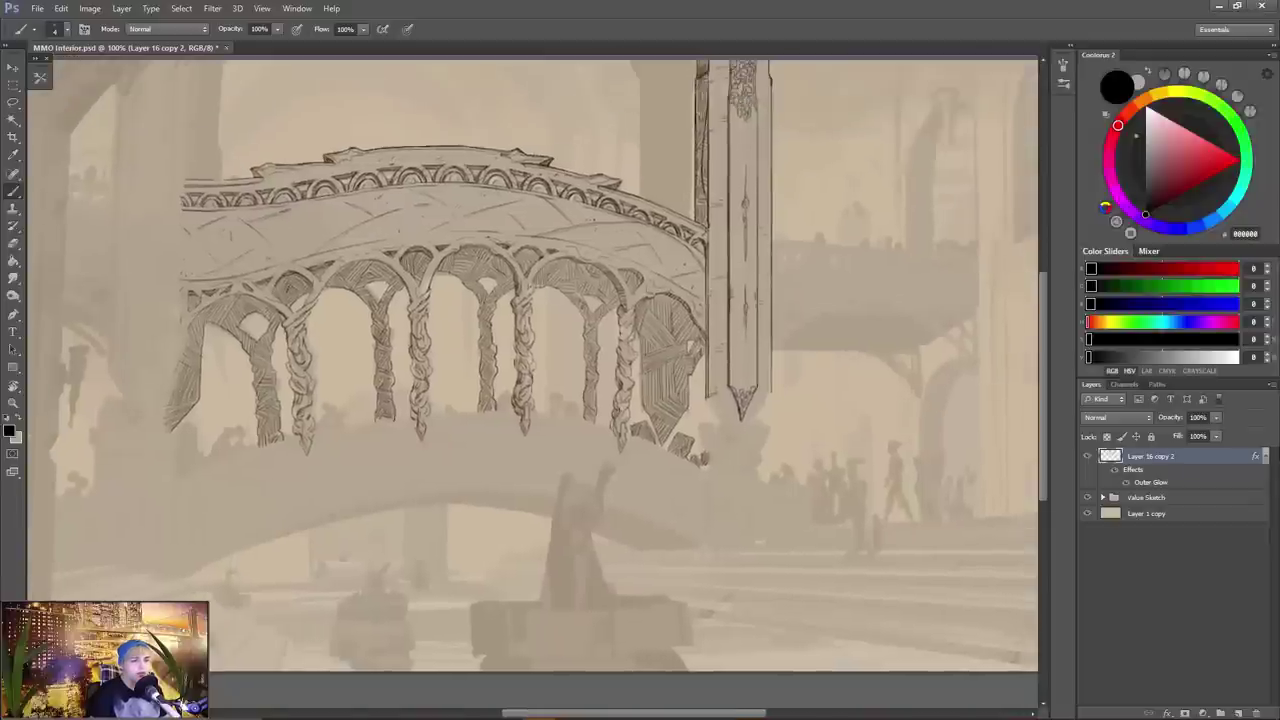
- Draw a cluster of hanging leaves over the base of the second twisted column
{"action": "left_click_drag", "start_coordinate": [764, 428], "coordinate": [800, 406]}
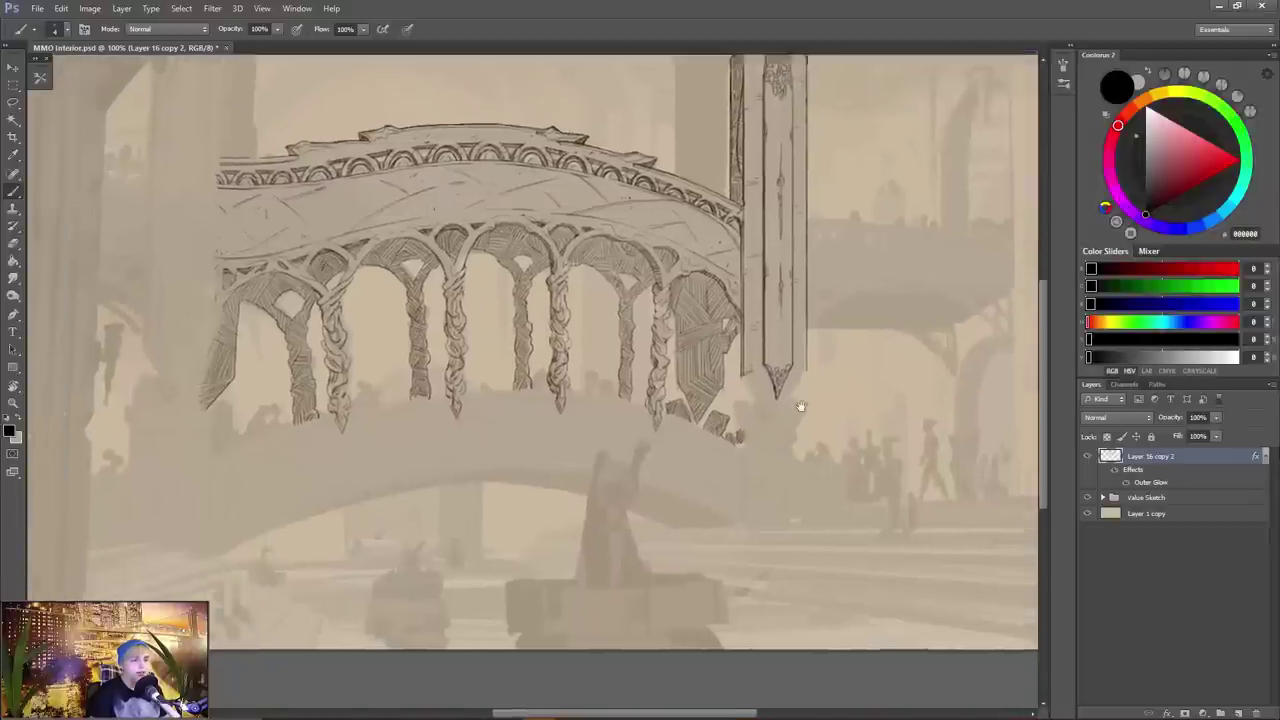
{"action": "key", "text": "e"}
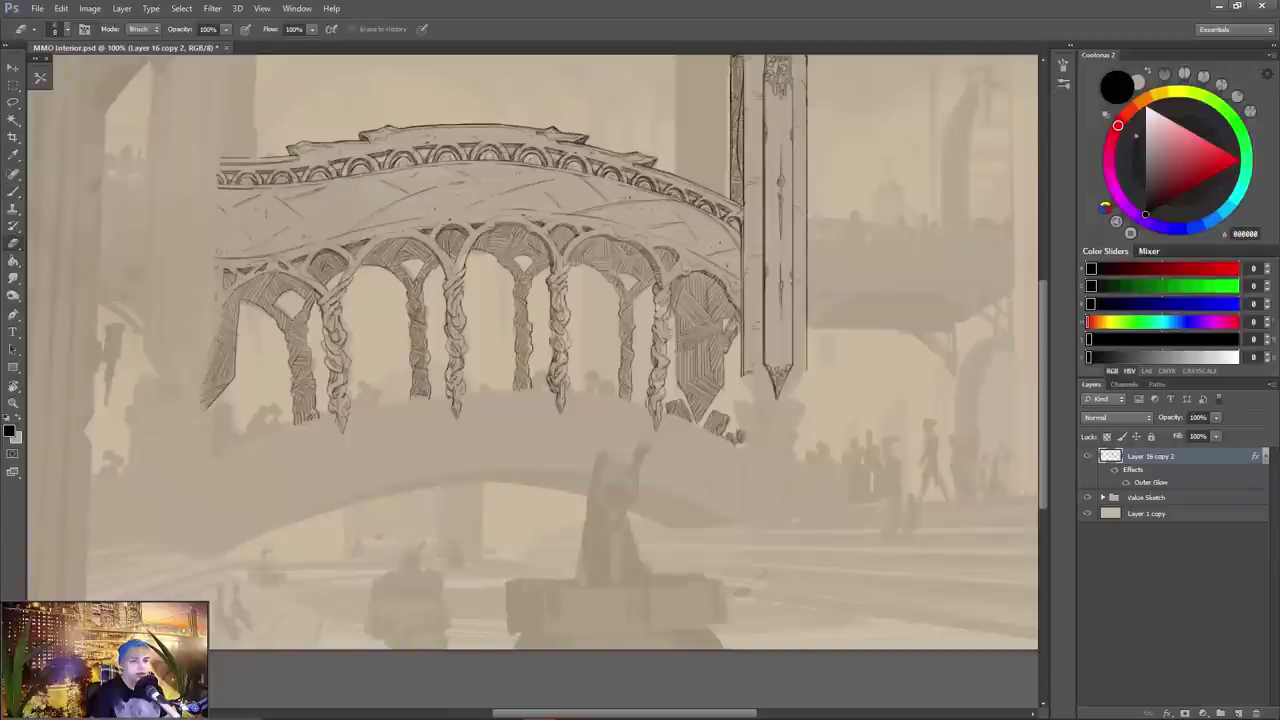
{"action": "key", "text": "b"}
{"action": "key", "text": "e"}
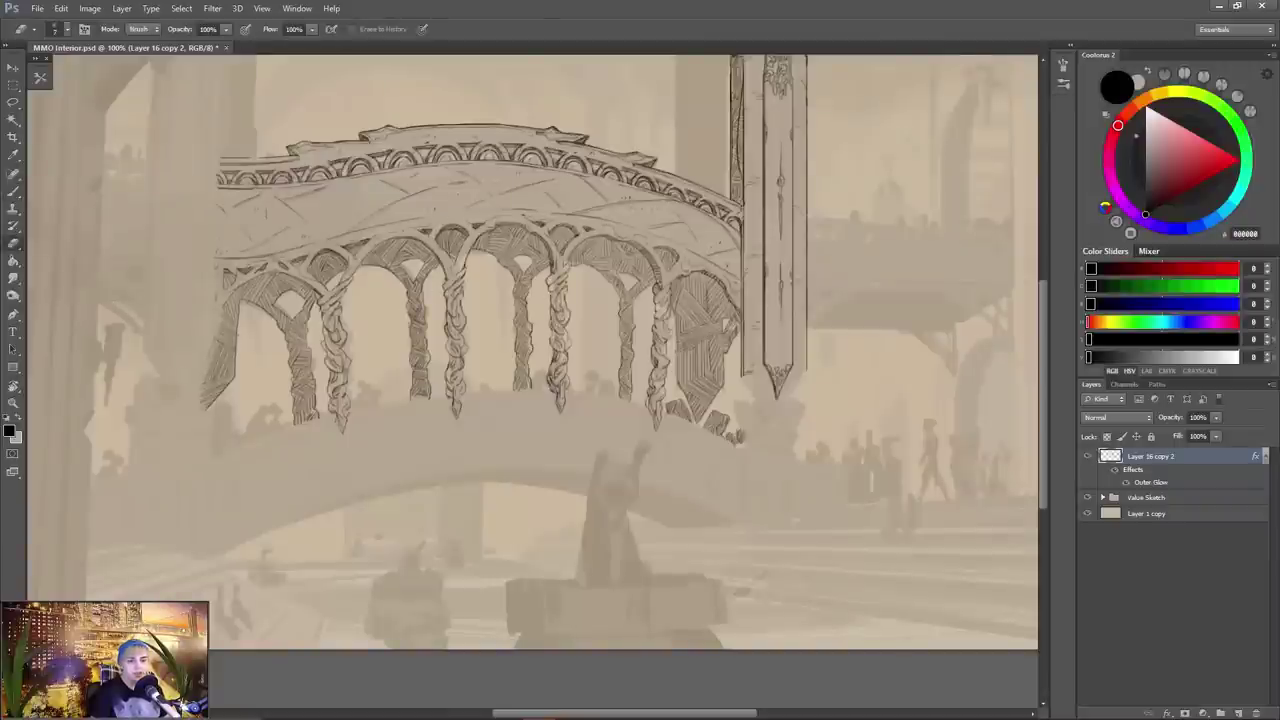
{"action": "key", "text": "b"}
{"action": "left_click_drag", "start_coordinate": [603, 441], "coordinate": [567, 409]}
{"action": "mouse_move", "coordinate": [411, 374]}
{"action": "left_mouse_down"}
{"action": "mouse_move", "coordinate": [407, 390]}
{"action": "mouse_move", "coordinate": [434, 375]}
{"action": "mouse_move", "coordinate": [417, 408]}
{"action": "mouse_move", "coordinate": [430, 386]}
{"action": "left_mouse_up"}
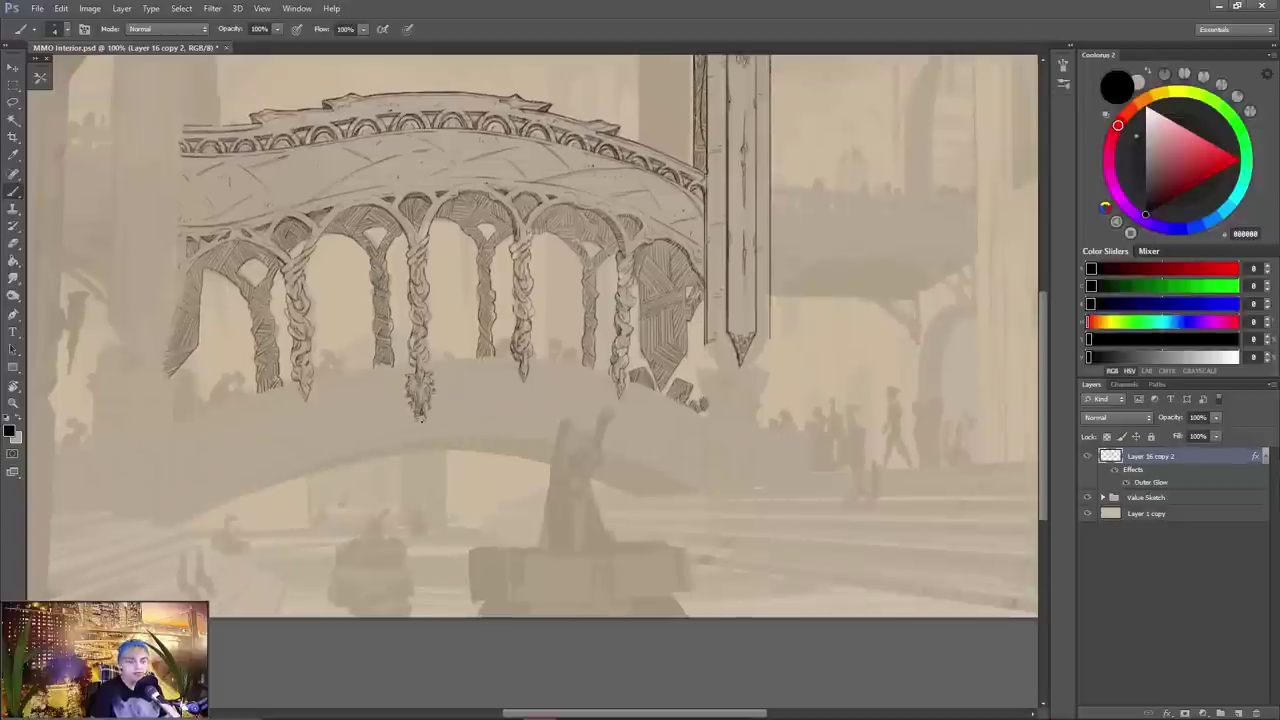
- Draw matching leaf clusters at the bases of the first and third twisted columns and add stray leaves to the second
{"action": "mouse_move", "coordinate": [296, 388]}
{"action": "left_mouse_down"}
{"action": "mouse_move", "coordinate": [298, 424]}
{"action": "mouse_move", "coordinate": [314, 436]}
{"action": "mouse_move", "coordinate": [312, 406]}
{"action": "mouse_move", "coordinate": [300, 422]}
{"action": "mouse_move", "coordinate": [312, 410]}
{"action": "mouse_move", "coordinate": [316, 424]}
{"action": "left_mouse_up"}
{"action": "mouse_move", "coordinate": [510, 364]}
{"action": "left_mouse_down"}
{"action": "mouse_move", "coordinate": [518, 412]}
{"action": "mouse_move", "coordinate": [530, 416]}
{"action": "mouse_move", "coordinate": [544, 380]}
{"action": "mouse_move", "coordinate": [516, 402]}
{"action": "left_mouse_up"}
{"action": "mouse_move", "coordinate": [516, 386]}
{"action": "left_mouse_down"}
{"action": "mouse_move", "coordinate": [526, 404]}
{"action": "mouse_move", "coordinate": [540, 380]}
{"action": "left_mouse_up"}
{"action": "left_click_drag", "start_coordinate": [522, 402], "coordinate": [528, 412]}
{"action": "left_click_drag", "start_coordinate": [402, 354], "coordinate": [404, 366]}
{"action": "left_click_drag", "start_coordinate": [430, 354], "coordinate": [440, 354]}
{"action": "left_click_drag", "start_coordinate": [518, 362], "coordinate": [506, 354]}
{"action": "left_click_drag", "start_coordinate": [528, 358], "coordinate": [543, 354]}
{"action": "mouse_move", "coordinate": [300, 385]}
{"action": "left_mouse_down"}
{"action": "mouse_move", "coordinate": [284, 379]}
{"action": "mouse_move", "coordinate": [320, 375]}
{"action": "left_mouse_up"}
- Add small touch-up strokes to the ribs of the arches above the leftmost twisted columns
{"action": "mouse_move", "coordinate": [622, 382]}
{"action": "left_mouse_down"}
{"action": "mouse_move", "coordinate": [630, 371]}
{"action": "mouse_move", "coordinate": [749, 435]}
{"action": "left_mouse_up"}
{"action": "left_click_drag", "start_coordinate": [434, 304], "coordinate": [452, 280]}
{"action": "left_click_drag", "start_coordinate": [438, 298], "coordinate": [462, 272]}
{"action": "left_click_drag", "start_coordinate": [392, 290], "coordinate": [398, 306]}
{"action": "left_click_drag", "start_coordinate": [306, 338], "coordinate": [318, 318]}
{"action": "mouse_move", "coordinate": [308, 334]}
{"action": "left_mouse_down"}
{"action": "mouse_move", "coordinate": [330, 310]}
{"action": "mouse_move", "coordinate": [346, 354]}
{"action": "left_mouse_up"}
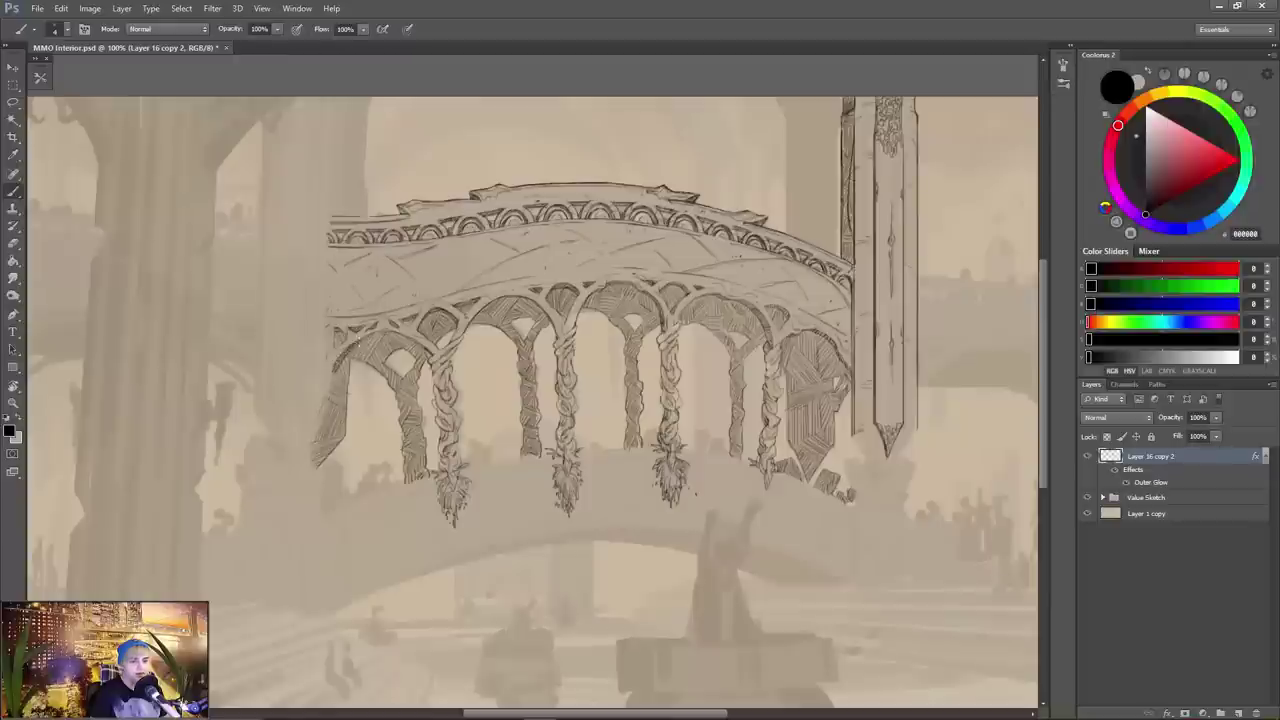
- Draw a hanging leaf cluster over the base of the fourth twisted column, beside the hatched arch near the pillar
{"action": "key", "text": "e"}
{"action": "key", "text": "b"}
{"action": "key", "text": "e"}
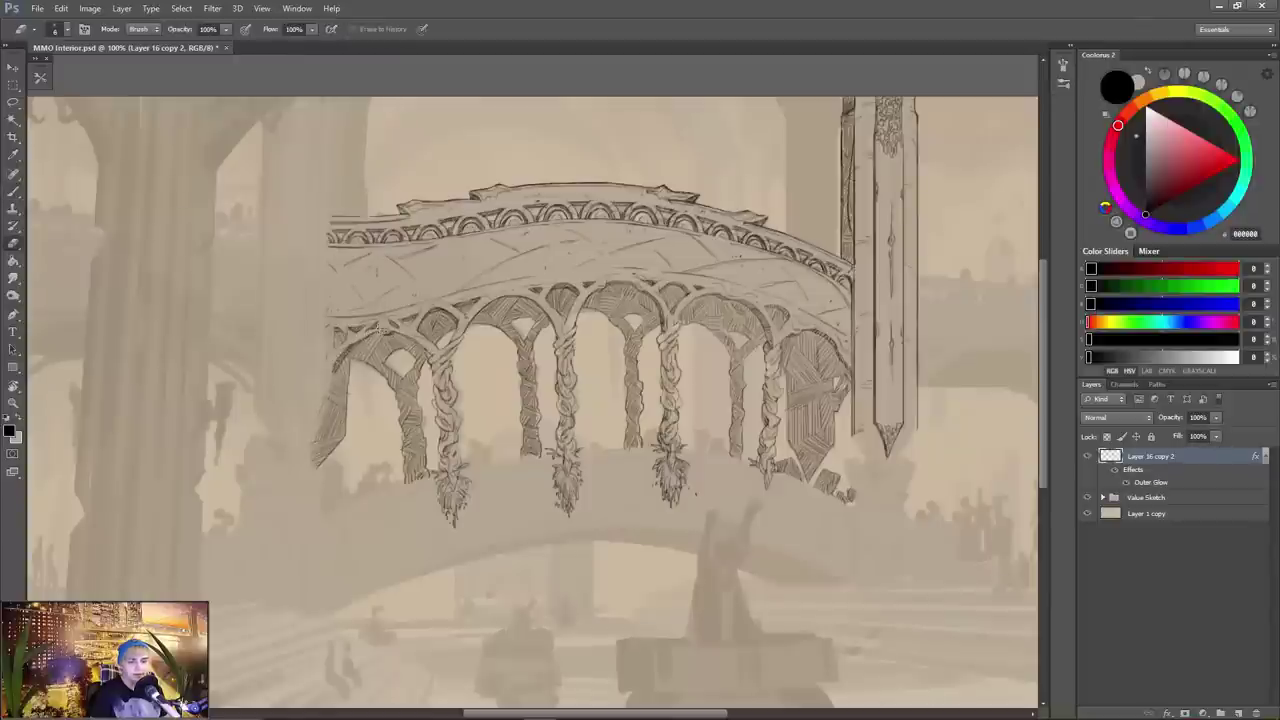
{"action": "key", "text": "b"}
{"action": "mouse_move", "coordinate": [762, 482]}
{"action": "left_mouse_down"}
{"action": "mouse_move", "coordinate": [615, 465]}
{"action": "mouse_move", "coordinate": [614, 479]}
{"action": "left_mouse_up"}
{"action": "left_click_drag", "start_coordinate": [616, 504], "coordinate": [634, 452]}
{"action": "left_click_drag", "start_coordinate": [606, 466], "coordinate": [626, 475]}
{"action": "left_click_drag", "start_coordinate": [623, 478], "coordinate": [655, 420]}
{"action": "left_click_drag", "start_coordinate": [697, 500], "coordinate": [718, 540]}
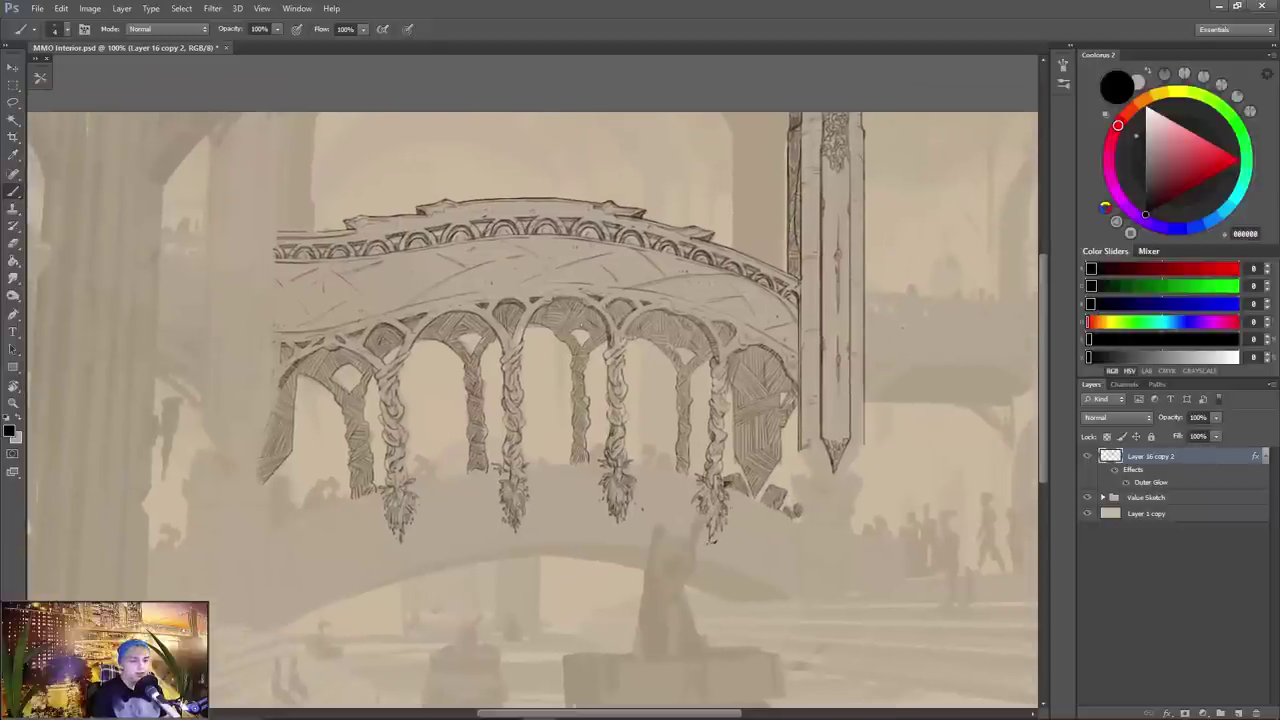
- Draw a drooping leaf cluster with a trailing sprig at the left end of the lower walkway bridge
{"action": "key", "text": "e"}
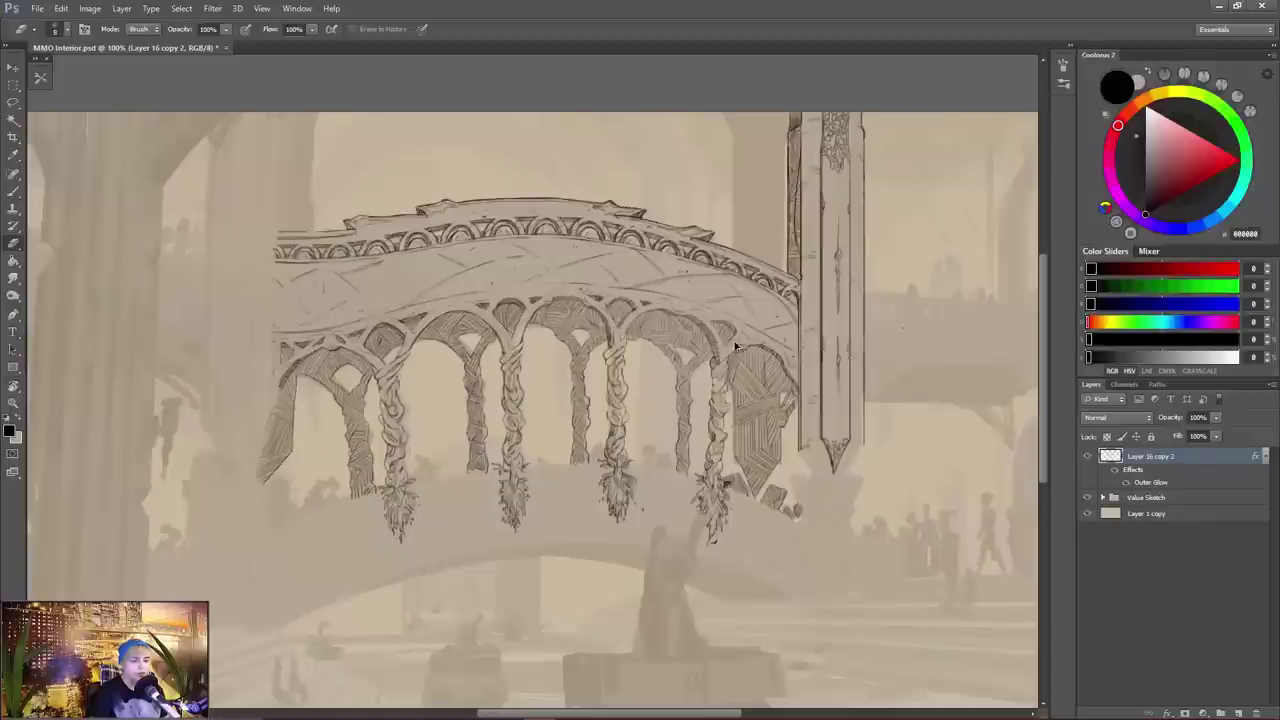
{"action": "key", "text": "b"}
{"action": "mouse_move", "coordinate": [723, 478]}
{"action": "left_mouse_down"}
{"action": "mouse_move", "coordinate": [707, 442]}
{"action": "mouse_move", "coordinate": [675, 466]}
{"action": "left_mouse_up"}
{"action": "left_click_drag", "start_coordinate": [234, 510], "coordinate": [221, 523]}
{"action": "left_click_drag", "start_coordinate": [223, 515], "coordinate": [230, 570]}
{"action": "mouse_move", "coordinate": [240, 542]}
{"action": "left_mouse_down"}
{"action": "mouse_move", "coordinate": [236, 561]}
{"action": "mouse_move", "coordinate": [246, 507]}
{"action": "mouse_move", "coordinate": [232, 549]}
{"action": "left_mouse_up"}
{"action": "left_click_drag", "start_coordinate": [244, 512], "coordinate": [253, 502]}
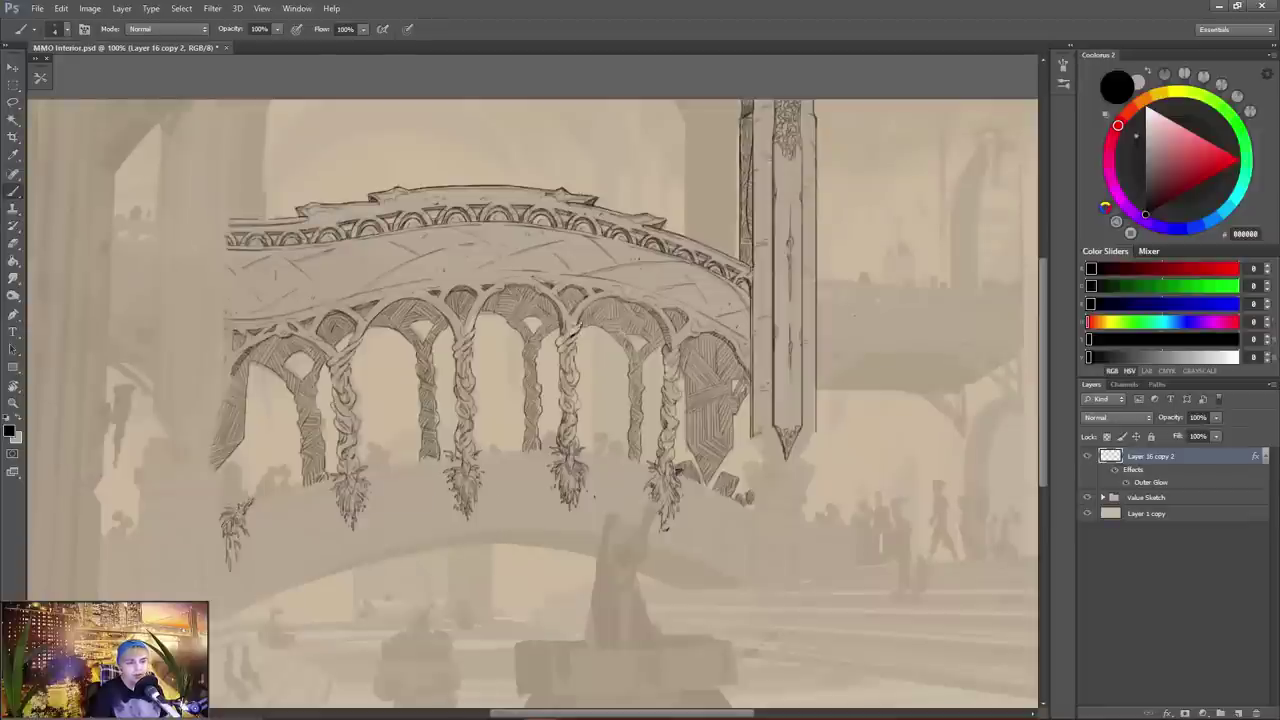
{"action": "left_click_drag", "start_coordinate": [258, 500], "coordinate": [279, 490]}
- Draw a hanging leaf cluster over the stone blocks at the walkway's right end, below the large pillar
{"action": "mouse_move", "coordinate": [746, 500]}
{"action": "left_mouse_down"}
{"action": "mouse_move", "coordinate": [706, 526]}
{"action": "mouse_move", "coordinate": [745, 548]}
{"action": "mouse_move", "coordinate": [752, 526]}
{"action": "mouse_move", "coordinate": [710, 525]}
{"action": "left_mouse_up"}
{"action": "key", "text": "e"}
{"action": "key", "text": "b"}
{"action": "key", "text": "e"}
{"action": "key", "text": "b"}
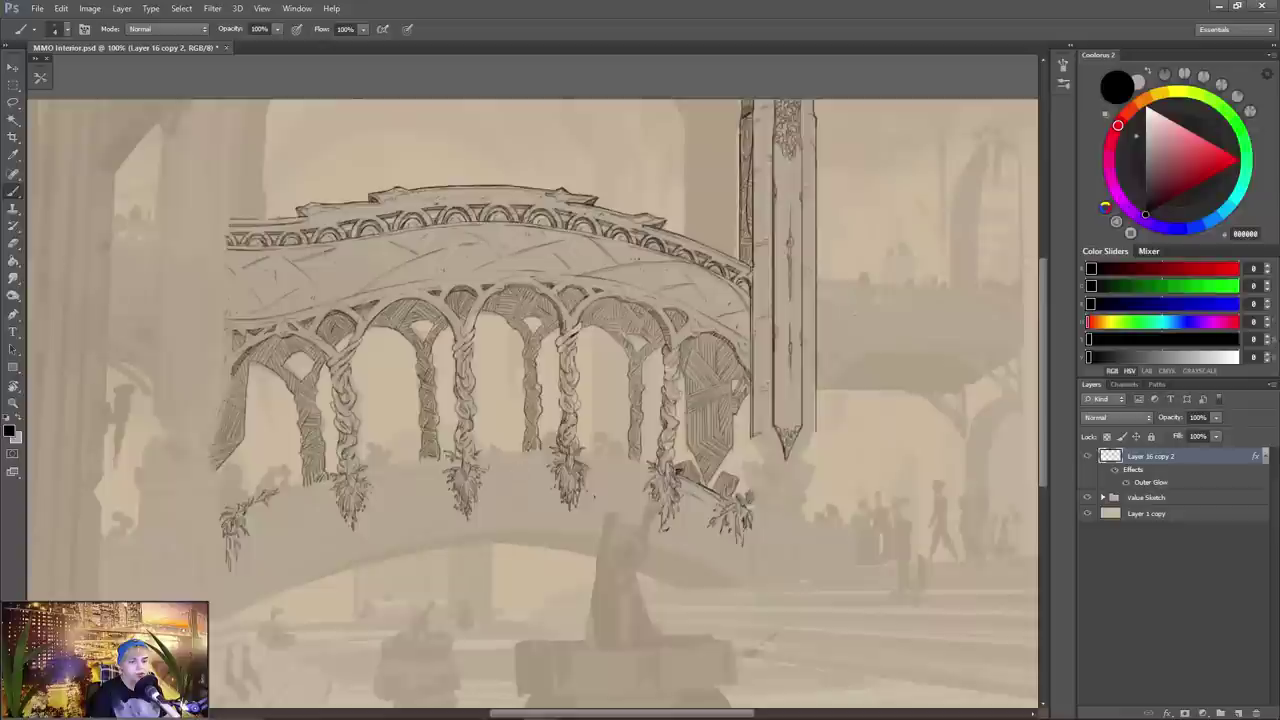
- Mirror the canvas horizontally and stretch the first twisted column's leaf cluster downward with a lasso selection and Free Transform
{"action": "key", "text": "ctrl+shift+h"}
{"action": "key", "text": "l"}
{"action": "left_click_drag", "start_coordinate": [540, 476], "coordinate": [546, 472]}
{"action": "key", "text": "ctrl+t"}
{"action": "left_click_drag", "start_coordinate": [537, 573], "coordinate": [530, 598]}
{"action": "key", "text": "Return"}
{"action": "key", "text": "ctrl+d"}
{"action": "key", "text": "b"}
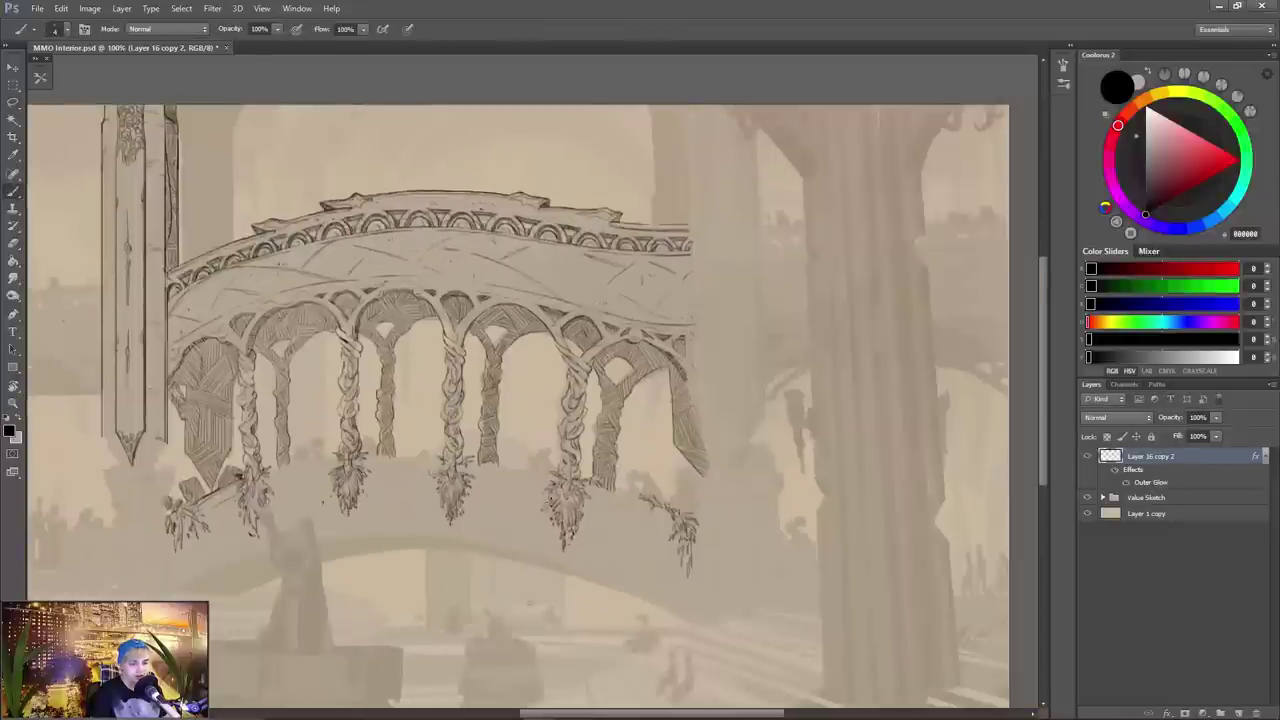
- Touch up that leaf cluster, and select and stretch the cluster at the walkway's outer end downward
{"action": "left_click_drag", "start_coordinate": [546, 499], "coordinate": [553, 508]}
{"action": "key", "text": "l"}
{"action": "left_click_drag", "start_coordinate": [634, 484], "coordinate": [703, 514]}
{"action": "key", "text": "ctrl+t"}
{"action": "left_click_drag", "start_coordinate": [704, 588], "coordinate": [710, 598]}
{"action": "key", "text": "Return"}
{"action": "key", "text": "ctrl+d"}
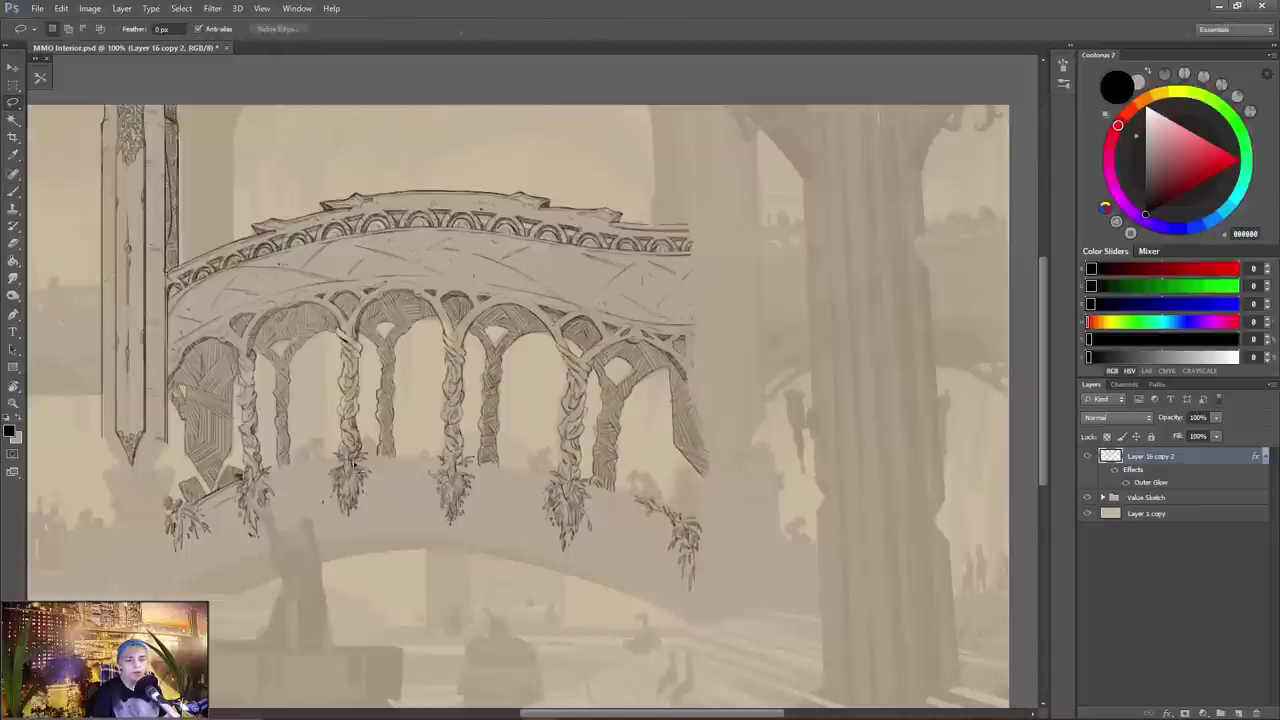
- Transform the third column's selected leaf cluster and extend the leaf tip hanging below the second column
{"action": "left_click_drag", "start_coordinate": [326, 464], "coordinate": [372, 466]}
{"action": "key", "text": "ctrl+t"}
{"action": "left_click_drag", "start_coordinate": [384, 539], "coordinate": [374, 528]}
{"action": "key", "text": "Return"}
{"action": "key", "text": "b"}
{"action": "left_click_drag", "start_coordinate": [449, 548], "coordinate": [449, 558]}
- Return the canvas to its normal orientation, add hanging leaf strands and draw the walkway's upper edge from its left end
{"action": "key", "text": "ctrl+shift+h"}
{"action": "left_click_drag", "start_coordinate": [242, 541], "coordinate": [238, 559]}
{"action": "left_click_drag", "start_coordinate": [236, 540], "coordinate": [239, 574]}
{"action": "left_click_drag", "start_coordinate": [330, 467], "coordinate": [320, 464]}
{"action": "left_click_drag", "start_coordinate": [330, 468], "coordinate": [437, 404]}
{"action": "left_click_drag", "start_coordinate": [241, 457], "coordinate": [325, 420]}
{"action": "left_click_drag", "start_coordinate": [325, 426], "coordinate": [336, 418]}
{"action": "mouse_move", "coordinate": [240, 462]}
{"action": "left_mouse_down"}
{"action": "mouse_move", "coordinate": [300, 432]}
{"action": "mouse_move", "coordinate": [406, 403]}
{"action": "left_mouse_up"}
- Continue the walkway's upper edge between the remaining columns, checking it in the mirrored view
{"action": "key", "text": "e"}
{"action": "key", "text": "b"}
{"action": "key", "text": "ctrl+shift+h"}
{"action": "mouse_move", "coordinate": [620, 400]}
{"action": "left_mouse_down"}
{"action": "mouse_move", "coordinate": [527, 406]}
{"action": "mouse_move", "coordinate": [646, 392]}
{"action": "left_mouse_up"}
{"action": "key", "text": "e"}
{"action": "key", "text": "b"}
{"action": "key", "text": "ctrl+shift+h"}
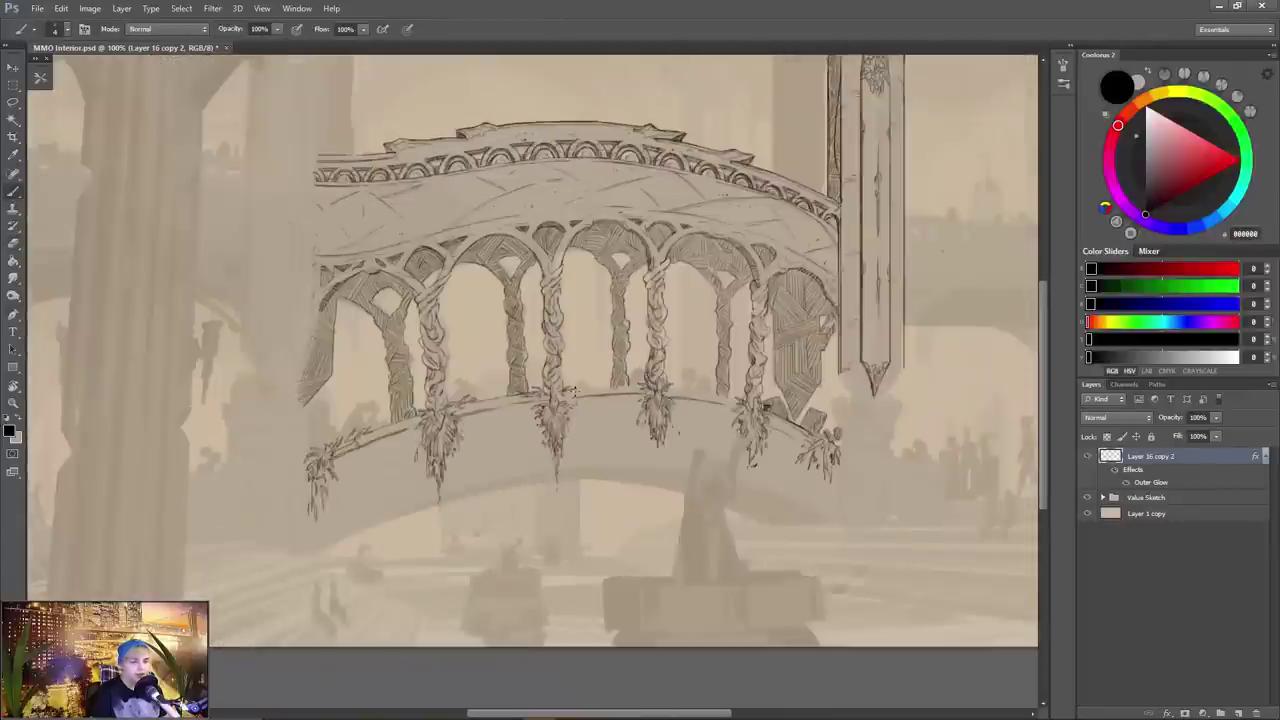
- Draw diagonal crack lines across the walkway's side face between the leaf clusters
{"action": "key", "text": "h"}
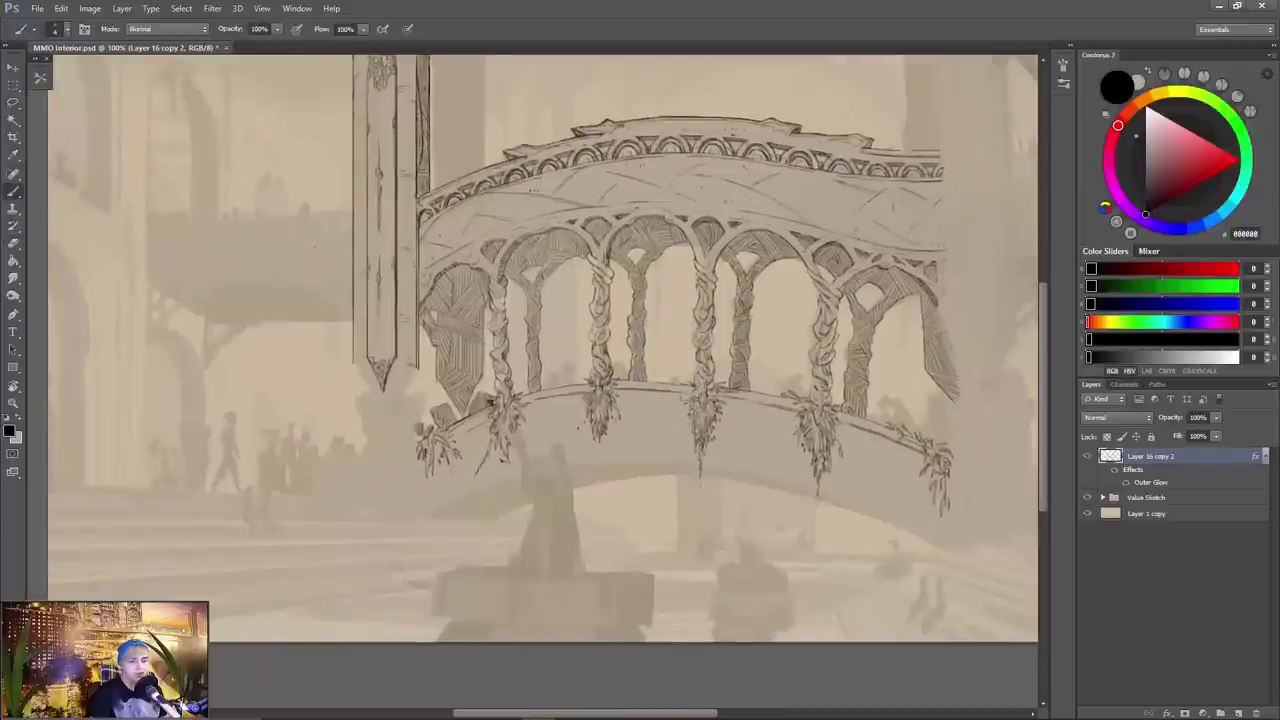
{"action": "left_click_drag", "start_coordinate": [668, 418], "coordinate": [632, 448]}
{"action": "key", "text": "h"}
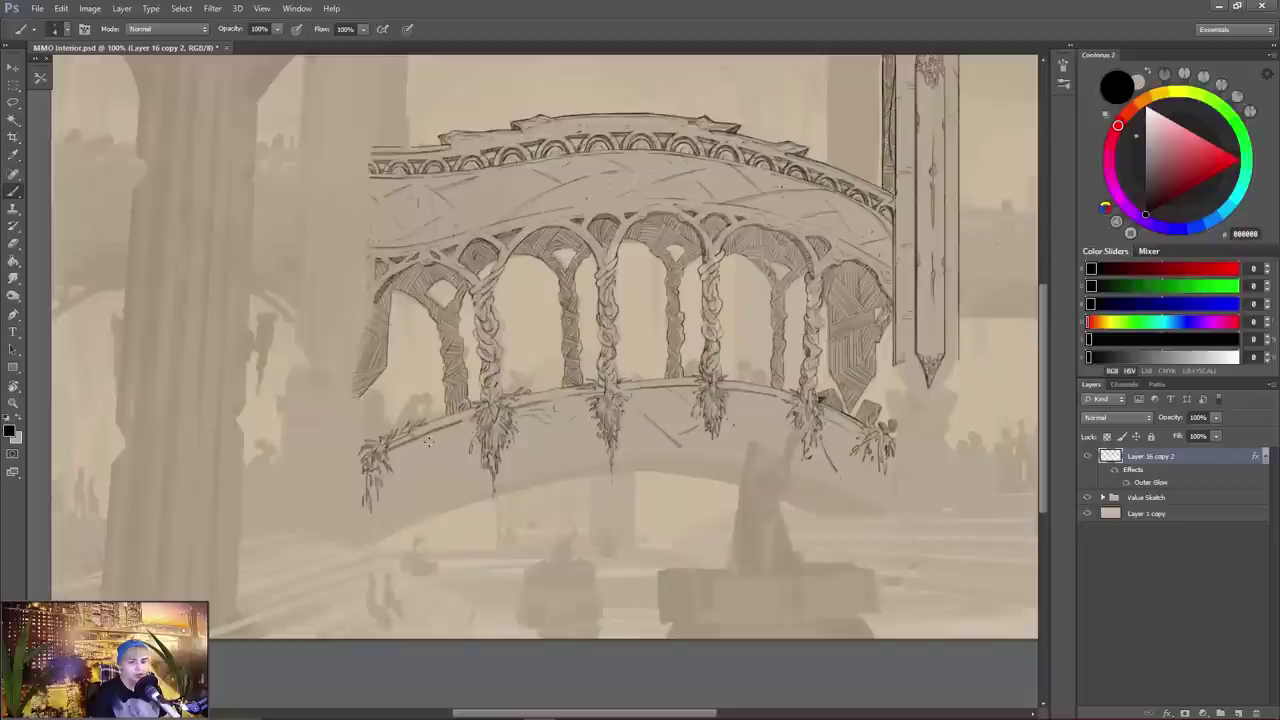
{"action": "key", "text": "e"}
{"action": "key", "text": "b"}
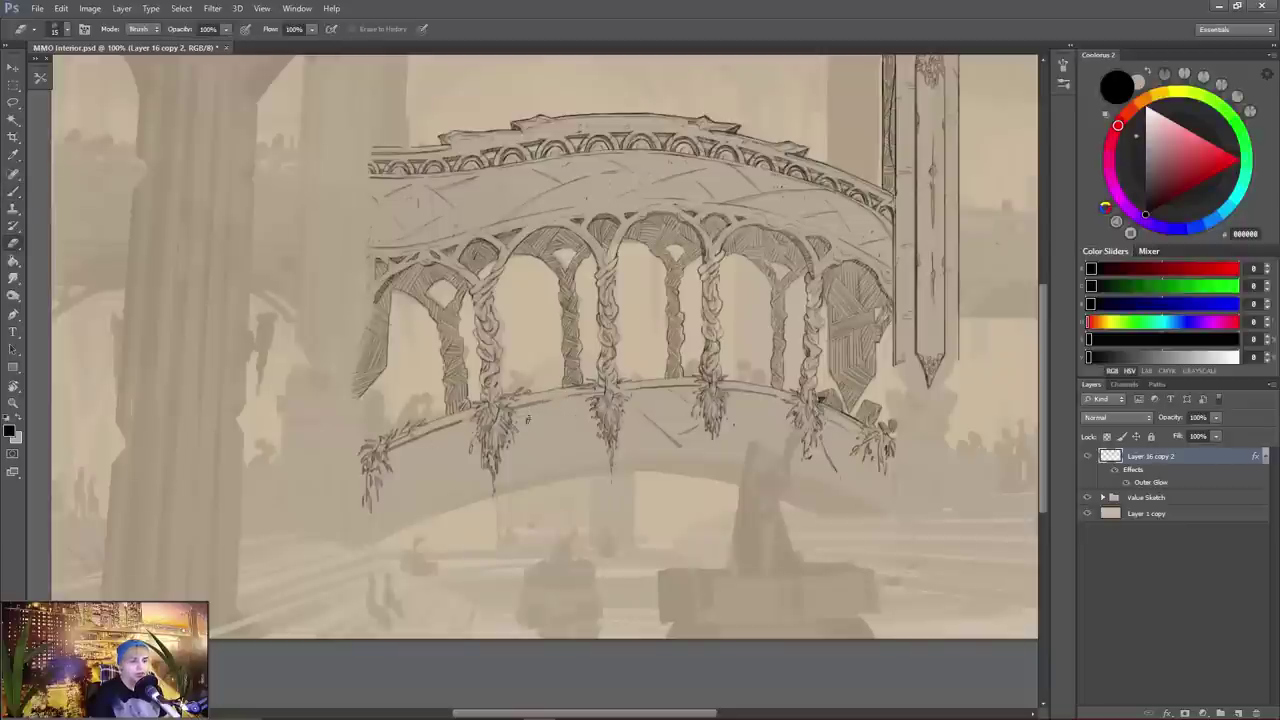
{"action": "left_click_drag", "start_coordinate": [421, 449], "coordinate": [465, 464]}
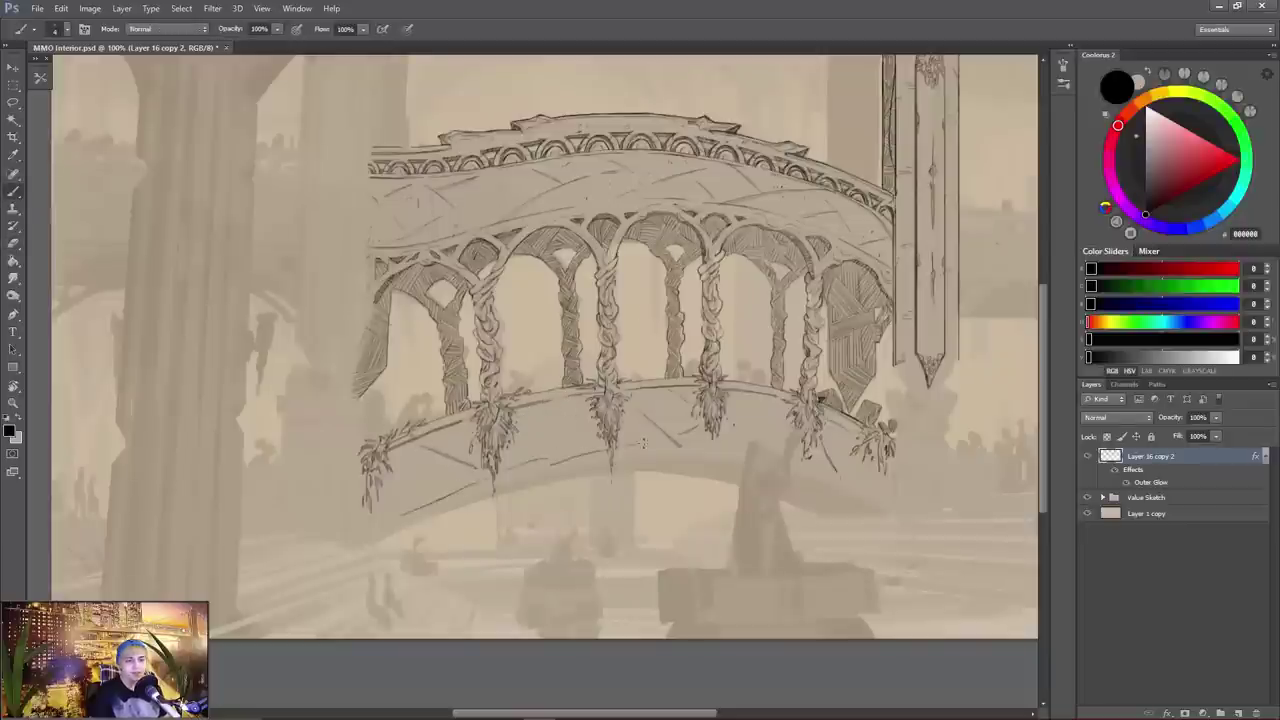
- Draw the walkway's curved lower edge, doubling the line at the end beside the pillar
{"action": "key", "text": "h"}
{"action": "left_click_drag", "start_coordinate": [432, 478], "coordinate": [333, 523]}
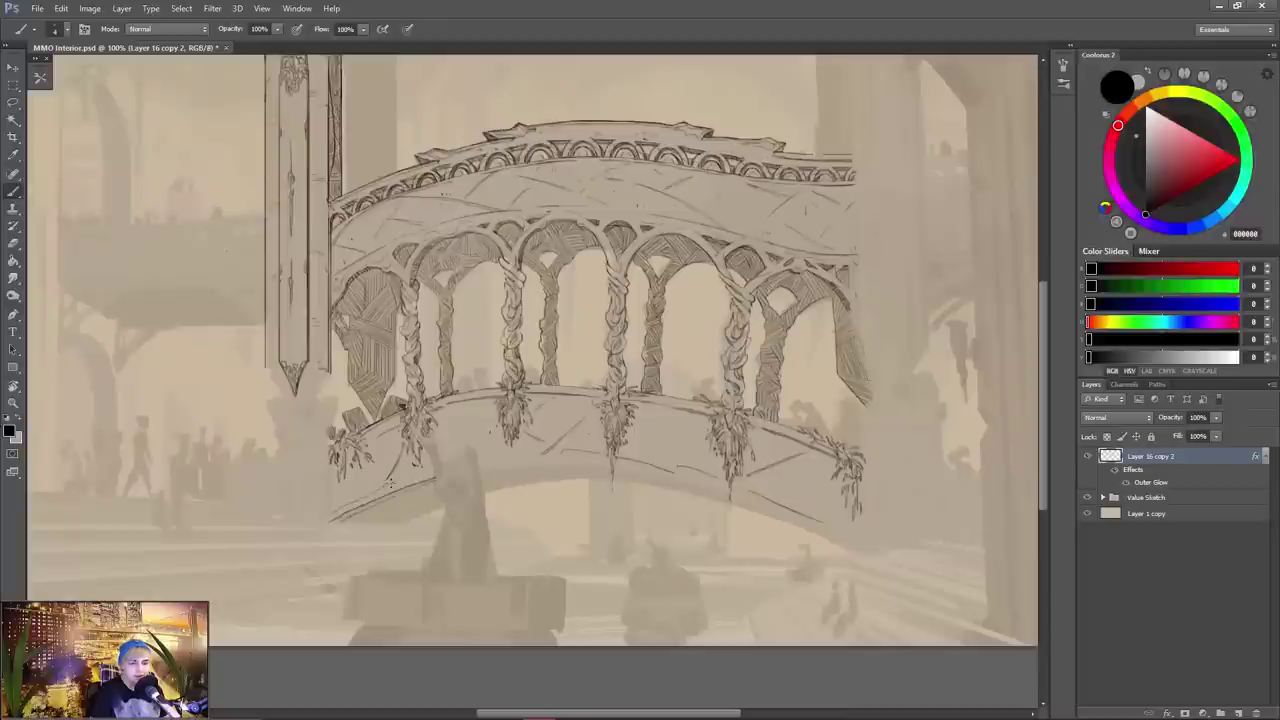
{"action": "key", "text": "h"}
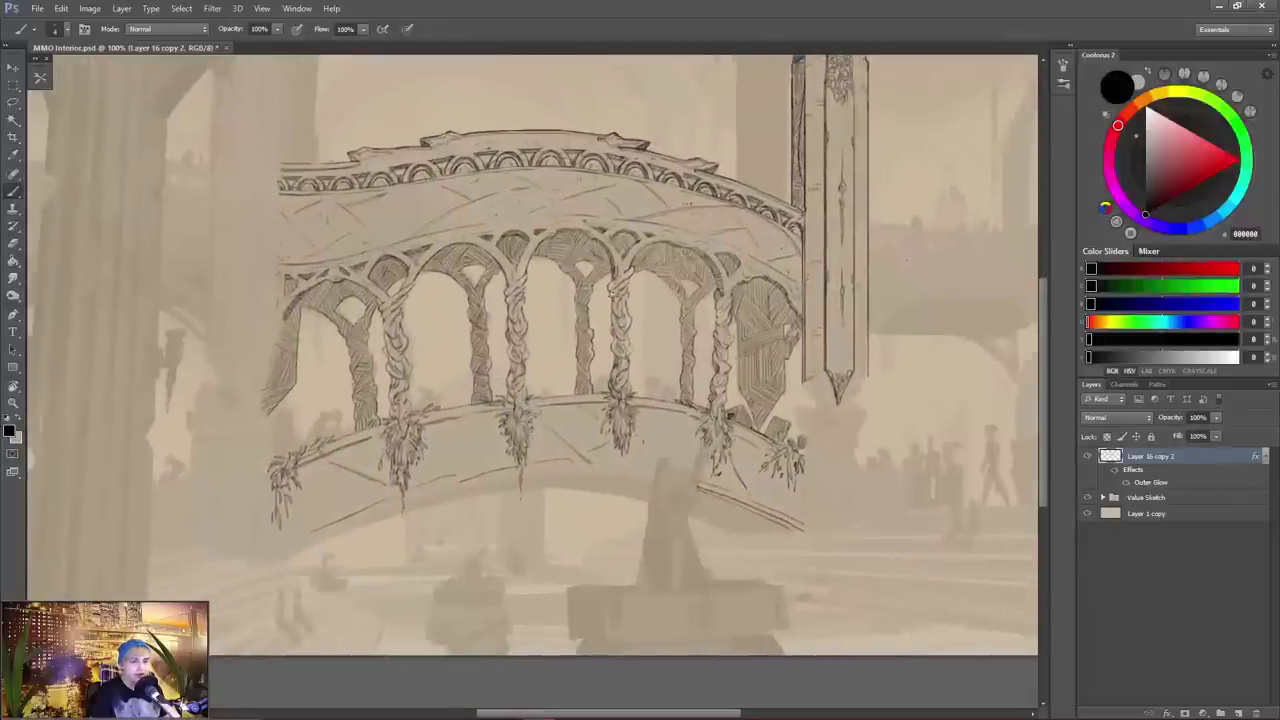
{"action": "mouse_move", "coordinate": [348, 533]}
{"action": "left_mouse_down"}
{"action": "mouse_move", "coordinate": [541, 478]}
{"action": "mouse_move", "coordinate": [630, 479]}
{"action": "left_mouse_up"}
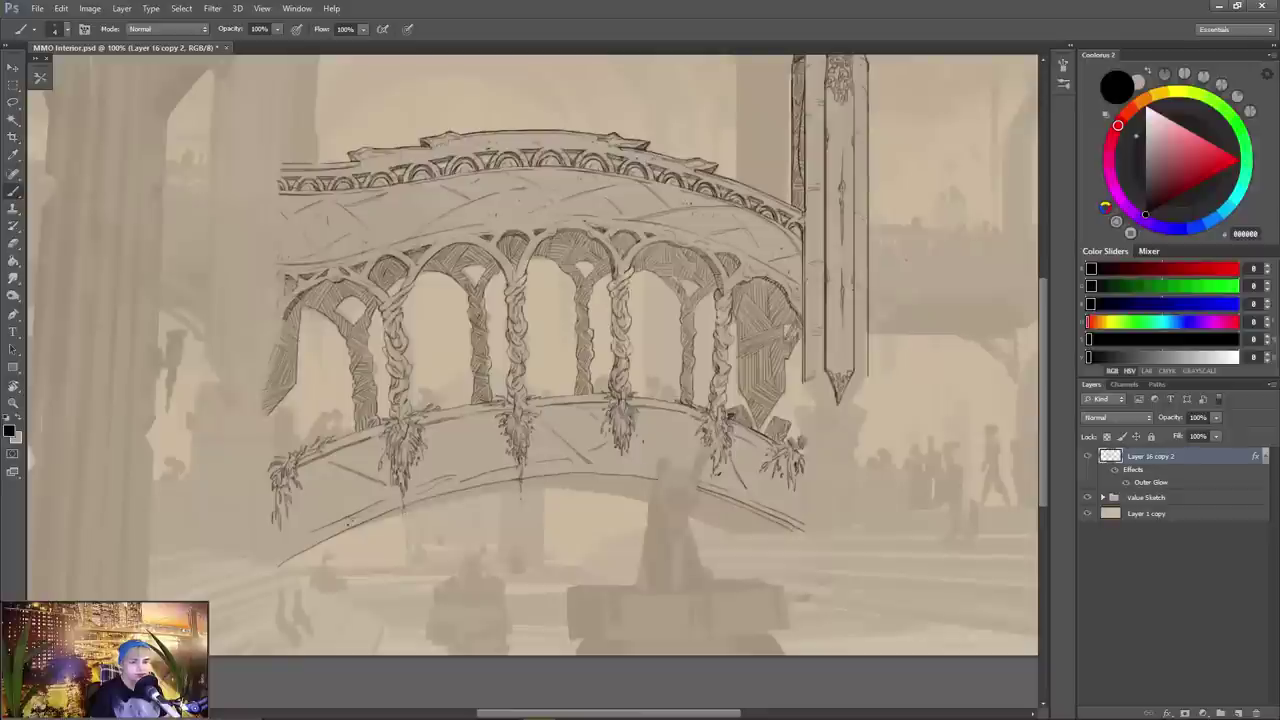
{"action": "key", "text": "ctrl+z"}
{"action": "mouse_move", "coordinate": [307, 544]}
{"action": "left_mouse_down"}
{"action": "mouse_move", "coordinate": [508, 473]}
{"action": "mouse_move", "coordinate": [456, 481]}
{"action": "left_mouse_up"}
{"action": "left_click_drag", "start_coordinate": [556, 436], "coordinate": [379, 507]}
{"action": "key", "text": "ctrl+alt+z"}
{"action": "key", "text": "ctrl+alt+z"}
{"action": "key", "text": "ctrl+alt+z"}
{"action": "key", "text": "ctrl+alt+z"}
{"action": "key", "text": "ctrl+alt+z"}
{"action": "key", "text": "ctrl+alt+z"}
{"action": "key", "text": "ctrl+z"}
- Draw radiating hatch marks along the walkway's lower edge beneath the middle columns
{"action": "left_click_drag", "start_coordinate": [515, 465], "coordinate": [418, 474]}
{"action": "left_click_drag", "start_coordinate": [418, 484], "coordinate": [476, 479]}
{"action": "left_click_drag", "start_coordinate": [592, 460], "coordinate": [636, 462]}
{"action": "key", "text": "e"}
{"action": "key", "text": "b"}
{"action": "left_click_drag", "start_coordinate": [636, 464], "coordinate": [656, 461]}
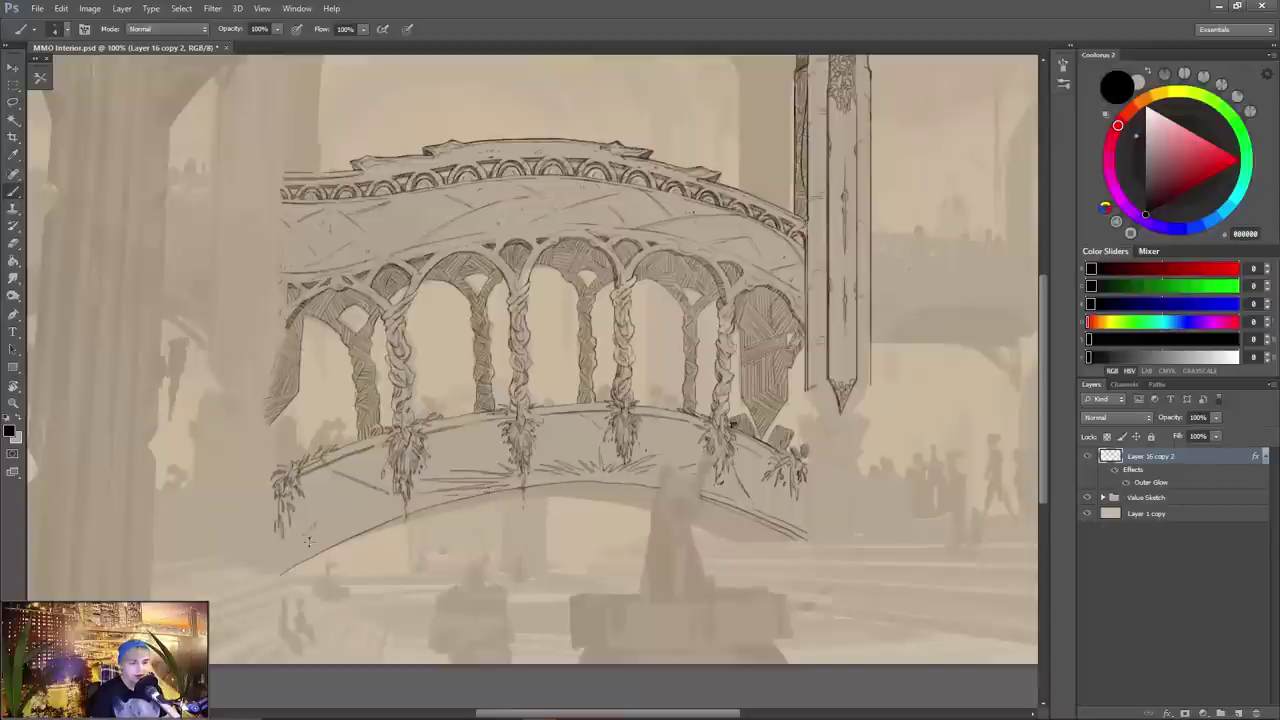
- Add an inner border line with a small curl at the walkway's left end and more diagonal marks on its side face
{"action": "key", "text": "ctrl+z"}
{"action": "mouse_move", "coordinate": [298, 498]}
{"action": "left_mouse_down"}
{"action": "mouse_move", "coordinate": [304, 546]}
{"action": "mouse_move", "coordinate": [398, 502]}
{"action": "left_mouse_up"}
{"action": "key", "text": "ctrl+shift+h"}
{"action": "key", "text": "e"}
{"action": "mouse_move", "coordinate": [782, 481]}
{"action": "left_mouse_down"}
{"action": "mouse_move", "coordinate": [757, 489]}
{"action": "mouse_move", "coordinate": [848, 503]}
{"action": "left_mouse_up"}
{"action": "key", "text": "b"}
{"action": "left_click_drag", "start_coordinate": [945, 546], "coordinate": [837, 503]}
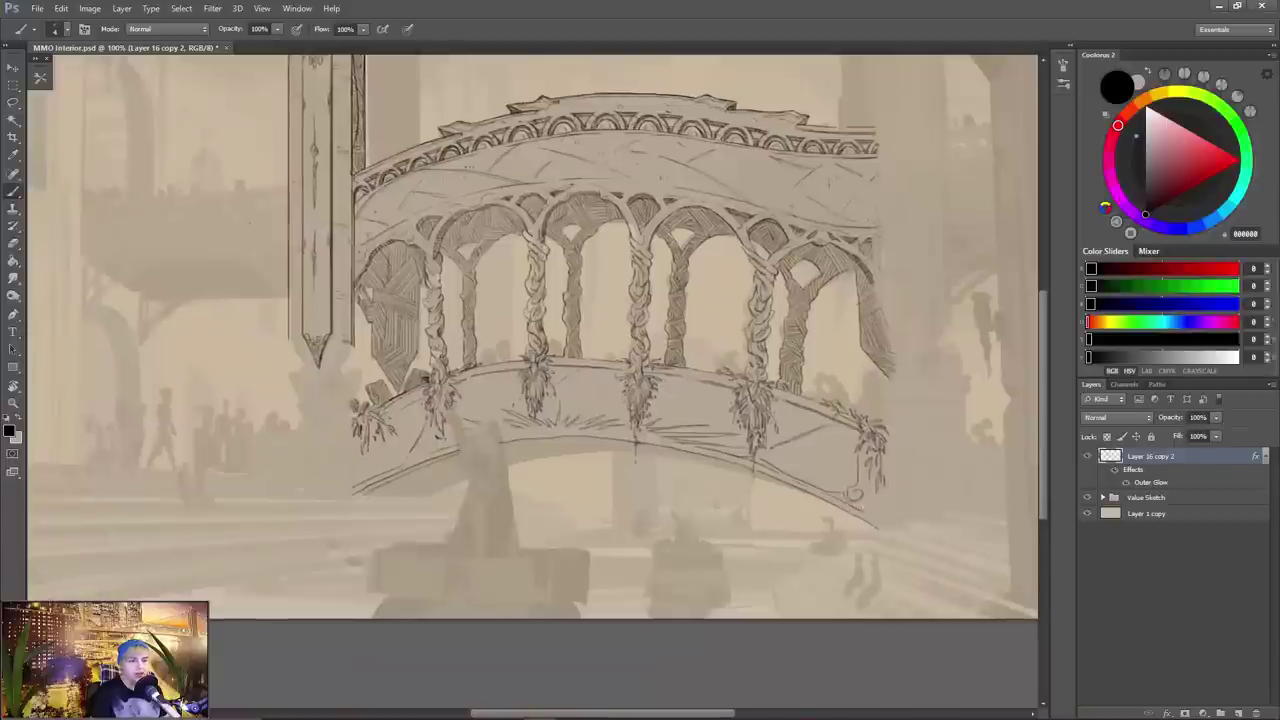
{"action": "key", "text": "ctrl+shift+h"}
{"action": "left_click_drag", "start_coordinate": [356, 439], "coordinate": [350, 447]}
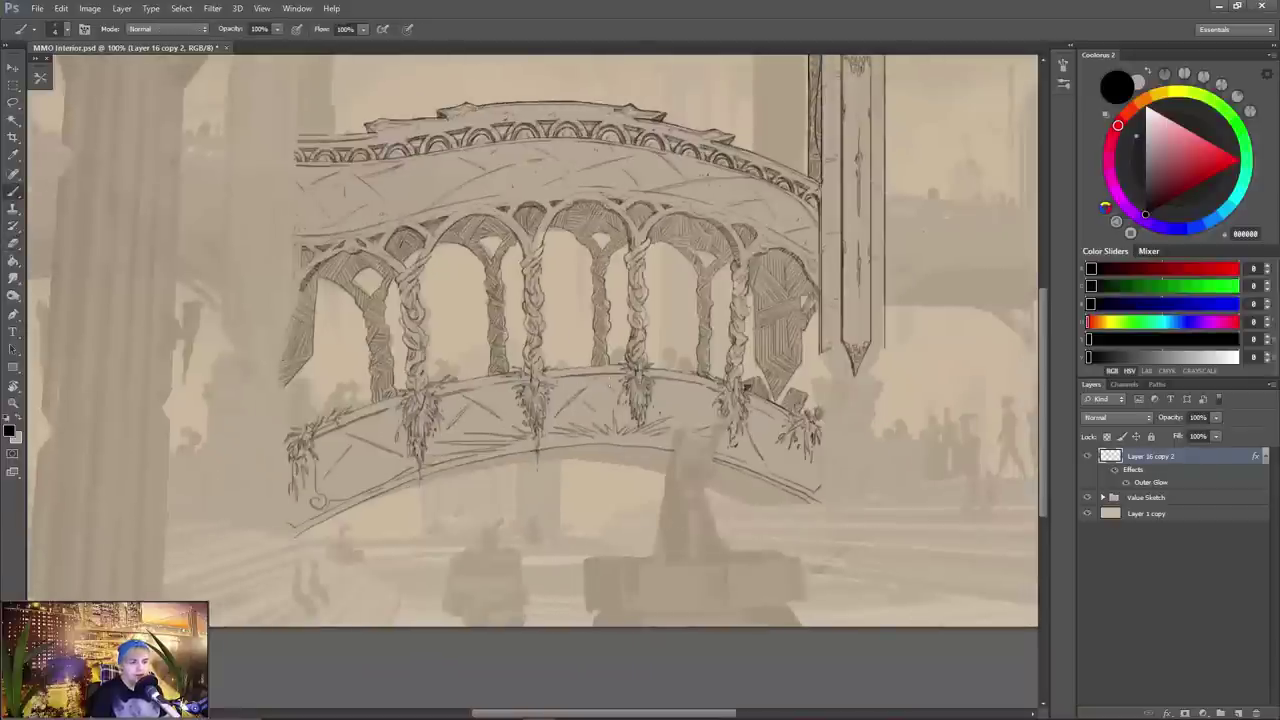
- Compare the line art with the Value Sketch group hidden and shown, and touch up the leaf clusters and the walkway's ends
{"action": "left_click_drag", "start_coordinate": [603, 375], "coordinate": [529, 457]}
{"action": "left_click", "coordinate": [1087, 497]}
{"action": "left_click", "coordinate": [1087, 497]}
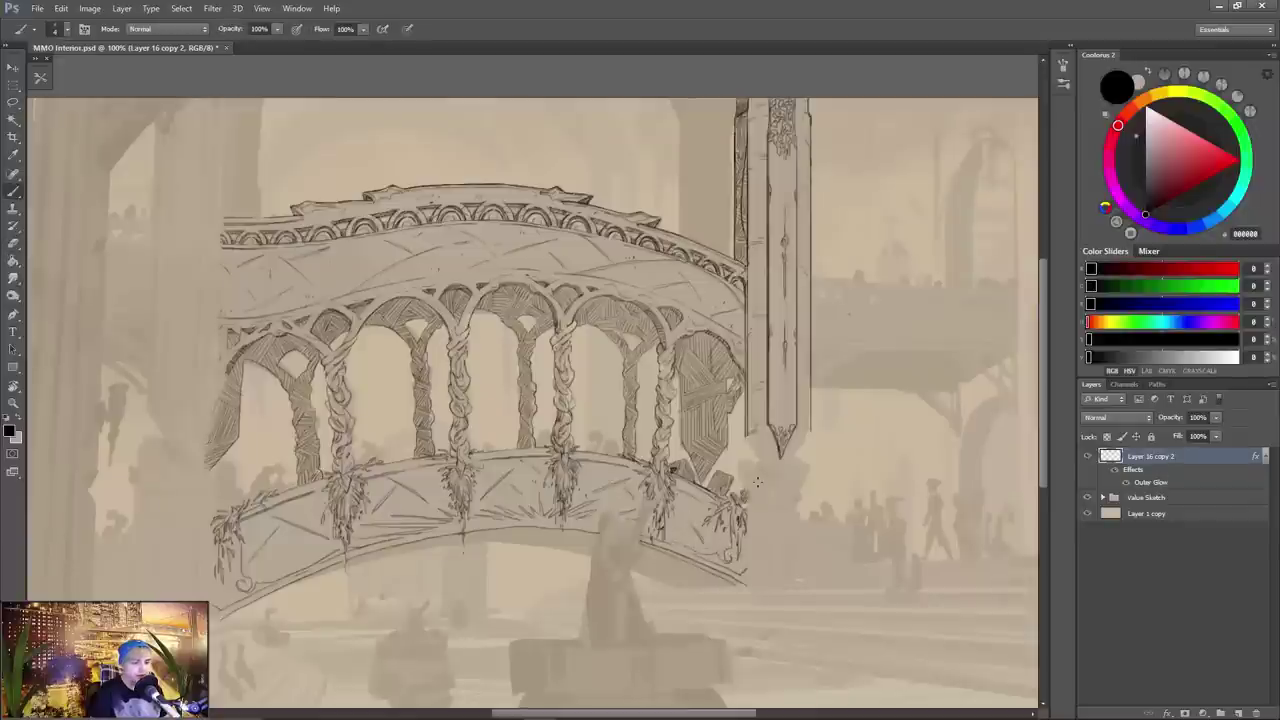
{"action": "left_click_drag", "start_coordinate": [418, 480], "coordinate": [474, 457]}
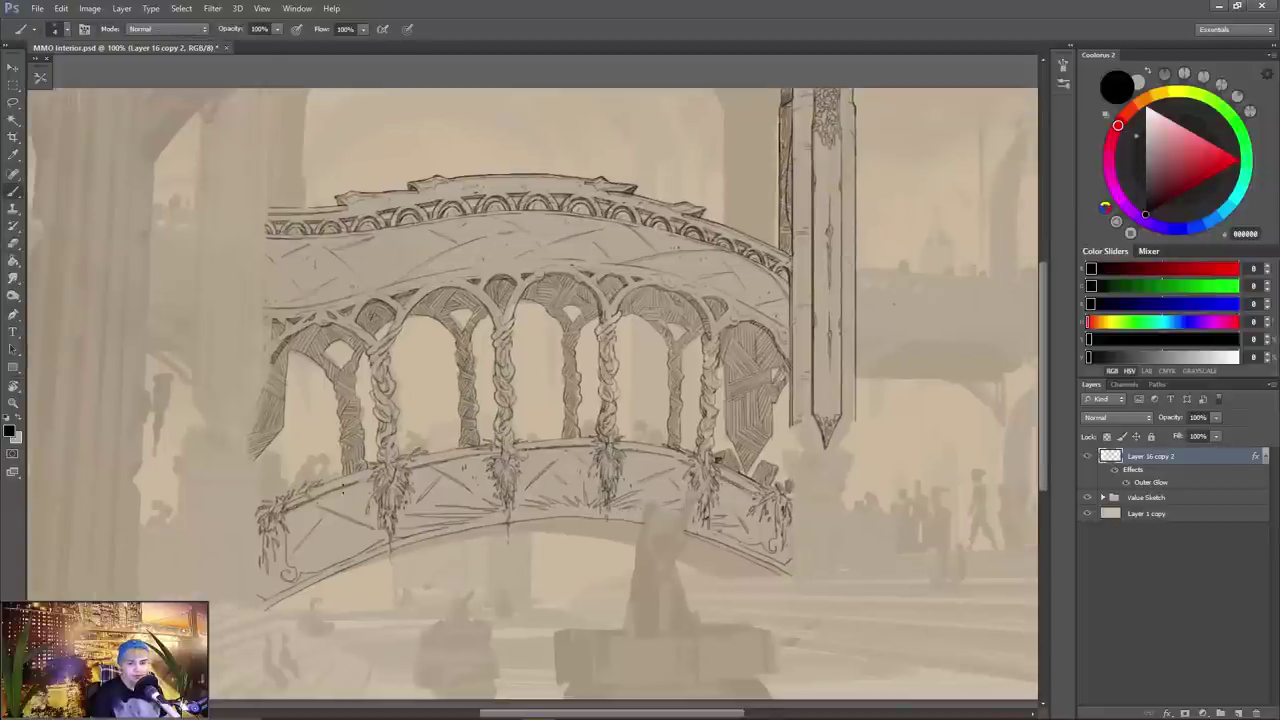
{"action": "key", "text": "e"}
{"action": "scroll", "coordinate": [532, 380], "scroll_direction": "down", "scroll_amount": 1}
{"action": "key", "text": "b"}
- Hide the Value Sketch group to review the walkway's line art on its own, and show the group again
{"action": "left_click", "coordinate": [1088, 498]}
{"action": "key", "text": "e"}
{"action": "key", "text": "b"}
{"action": "key", "text": "e"}
{"action": "key", "text": "b"}
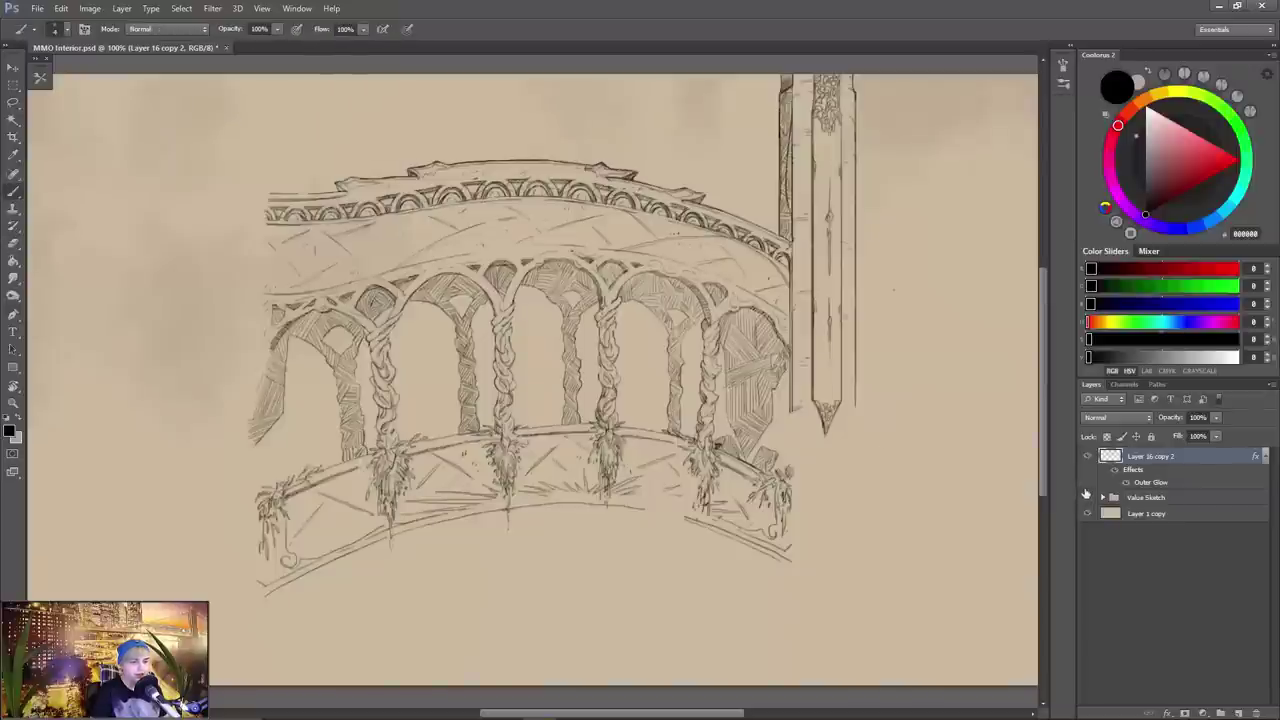
{"action": "left_click", "coordinate": [1087, 497]}
- Mirror the canvas and add strokes to the walkway's underside near the pillar end, undoing the last stroke
{"action": "left_click_drag", "start_coordinate": [415, 541], "coordinate": [452, 465]}
{"action": "key", "text": "ctrl+shift+h"}
{"action": "key", "text": "ctrl+plus"}
{"action": "left_click_drag", "start_coordinate": [400, 410], "coordinate": [506, 399]}
{"action": "left_click_drag", "start_coordinate": [434, 395], "coordinate": [576, 391]}
{"action": "left_click_drag", "start_coordinate": [376, 409], "coordinate": [460, 391]}
{"action": "key", "text": "ctrl+z"}
{"action": "scroll", "coordinate": [469, 394], "scroll_direction": "down", "scroll_amount": 2}
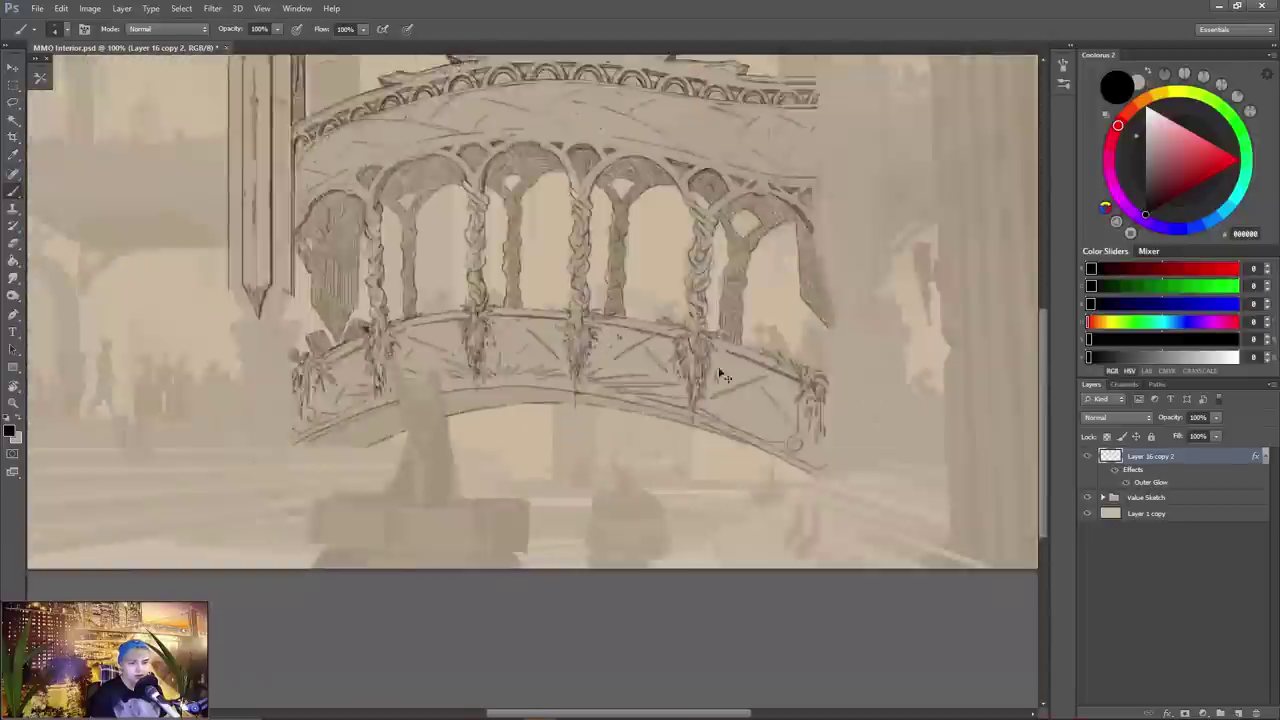
{"action": "mouse_move", "coordinate": [755, 460]}
{"action": "left_mouse_down"}
{"action": "mouse_move", "coordinate": [741, 497]}
{"action": "mouse_move", "coordinate": [692, 523]}
{"action": "left_mouse_up"}
{"action": "key", "text": "ctrl+shift+h"}
{"action": "left_click_drag", "start_coordinate": [522, 247], "coordinate": [505, 275]}
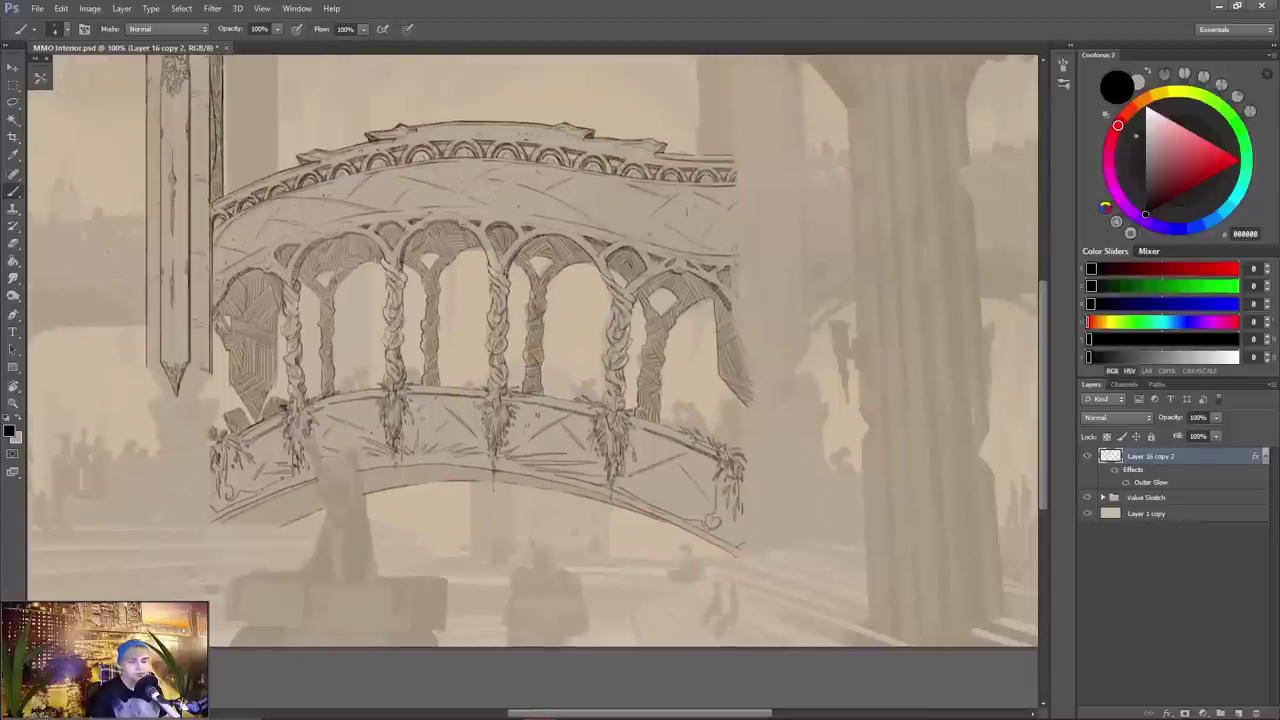
- Mirror the canvas back, add a layer beneath the line art, and draw the first shading strokes along the walkway's underside
{"action": "key", "text": "ctrl+shift+h"}
{"action": "left_click", "coordinate": [1238, 713], "text": "ctrl"}
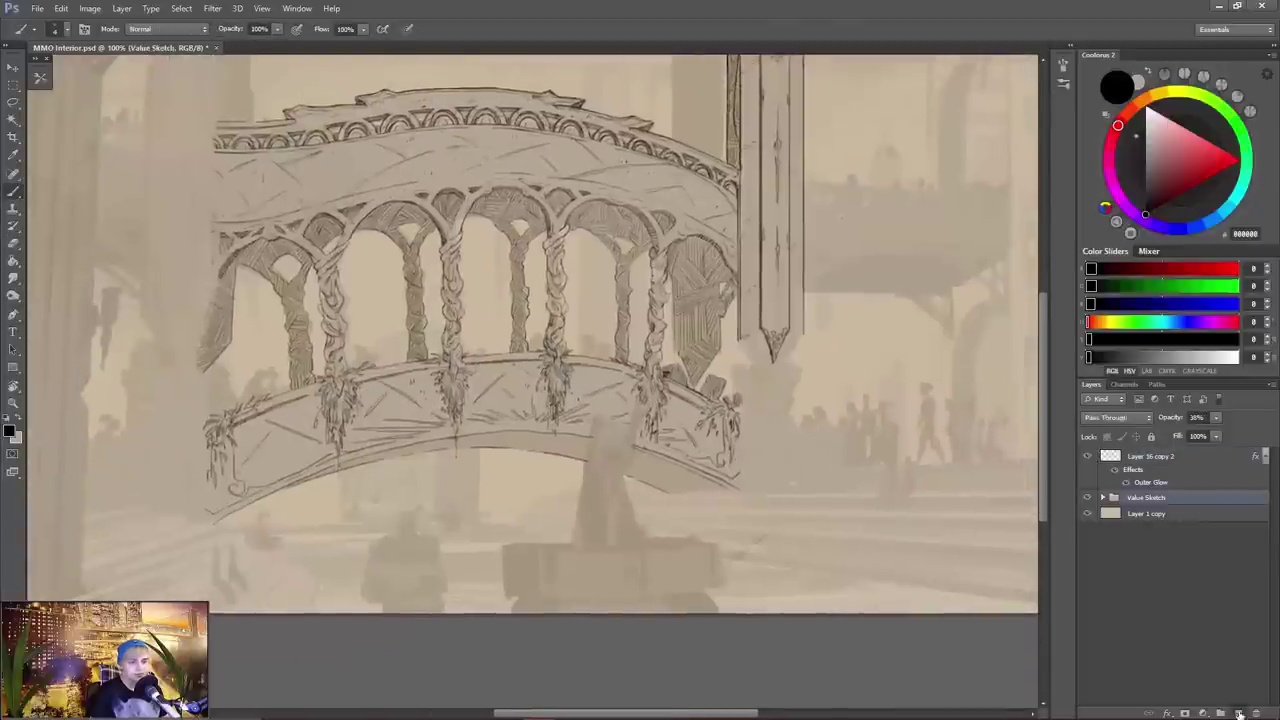
{"action": "left_click_drag", "start_coordinate": [644, 457], "coordinate": [706, 433]}
{"action": "left_click_drag", "start_coordinate": [354, 462], "coordinate": [386, 451]}
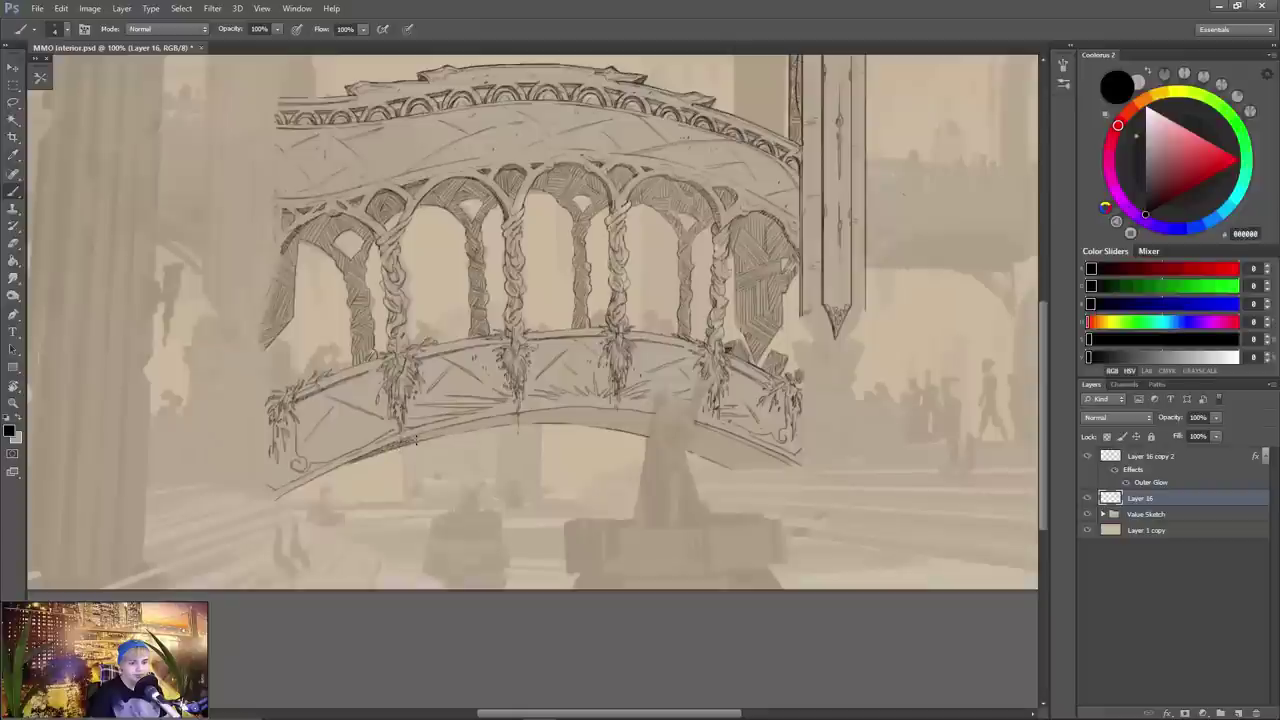
{"action": "key", "text": "ctrl+plus"}
{"action": "left_click_drag", "start_coordinate": [318, 504], "coordinate": [498, 460]}
{"action": "mouse_move", "coordinate": [494, 480]}
{"action": "left_mouse_down"}
{"action": "mouse_move", "coordinate": [548, 450]}
{"action": "mouse_move", "coordinate": [638, 450]}
{"action": "left_mouse_up"}
- Mirror the canvas and fill the walkway's underside with dense diagonal hatching in varying directions
{"action": "key", "text": "ctrl+shift+h"}
{"action": "mouse_move", "coordinate": [482, 416]}
{"action": "left_mouse_down"}
{"action": "mouse_move", "coordinate": [518, 444]}
{"action": "mouse_move", "coordinate": [474, 418]}
{"action": "left_mouse_up"}
{"action": "mouse_move", "coordinate": [432, 462]}
{"action": "left_mouse_down"}
{"action": "mouse_move", "coordinate": [486, 426]}
{"action": "mouse_move", "coordinate": [500, 432]}
{"action": "left_mouse_up"}
{"action": "mouse_move", "coordinate": [386, 456]}
{"action": "left_mouse_down"}
{"action": "mouse_move", "coordinate": [474, 414]}
{"action": "mouse_move", "coordinate": [416, 452]}
{"action": "left_mouse_up"}
{"action": "left_click_drag", "start_coordinate": [232, 438], "coordinate": [234, 402]}
{"action": "left_click_drag", "start_coordinate": [118, 490], "coordinate": [192, 478]}
{"action": "left_click_drag", "start_coordinate": [164, 492], "coordinate": [256, 483]}
{"action": "left_click_drag", "start_coordinate": [144, 475], "coordinate": [236, 475]}
{"action": "left_click_drag", "start_coordinate": [158, 472], "coordinate": [220, 438]}
{"action": "left_click_drag", "start_coordinate": [98, 490], "coordinate": [160, 464]}
{"action": "left_click_drag", "start_coordinate": [142, 472], "coordinate": [212, 438]}
{"action": "mouse_move", "coordinate": [188, 468]}
{"action": "left_mouse_down"}
{"action": "mouse_move", "coordinate": [258, 418]}
{"action": "mouse_move", "coordinate": [254, 434]}
{"action": "left_mouse_up"}
{"action": "mouse_move", "coordinate": [234, 480]}
{"action": "left_mouse_down"}
{"action": "mouse_move", "coordinate": [260, 440]}
{"action": "mouse_move", "coordinate": [307, 437]}
{"action": "left_mouse_up"}
{"action": "left_click_drag", "start_coordinate": [249, 481], "coordinate": [321, 443]}
{"action": "mouse_move", "coordinate": [246, 443]}
{"action": "left_mouse_down"}
{"action": "mouse_move", "coordinate": [311, 419]}
{"action": "mouse_move", "coordinate": [307, 409]}
{"action": "left_mouse_up"}
{"action": "left_click_drag", "start_coordinate": [285, 415], "coordinate": [303, 403]}
- Mirror the canvas back and compare the hatched underside with the Value Sketch group hidden and shown
{"action": "key", "text": "ctrl+minus"}
{"action": "mouse_move", "coordinate": [720, 430]}
{"action": "left_mouse_down"}
{"action": "mouse_move", "coordinate": [567, 412]}
{"action": "mouse_move", "coordinate": [651, 563]}
{"action": "mouse_move", "coordinate": [651, 550]}
{"action": "left_mouse_up"}
{"action": "key", "text": "ctrl+shift+h"}
{"action": "left_click", "coordinate": [1088, 515]}
{"action": "left_click", "coordinate": [1088, 515]}
- Merge the underside hatching layer with the Layer 16 copy 2 line art and save the document
{"action": "key", "text": "e"}
{"action": "left_click_drag", "start_coordinate": [1163, 462], "coordinate": [1163, 452]}
{"action": "key", "text": "ctrl+e"}
{"action": "key", "text": "ctrl+s"}
- Draw hanging foliage under the two leftmost arches and check the values briefly in a grayscale proof view
{"action": "key", "text": "b"}
{"action": "mouse_move", "coordinate": [534, 571]}
{"action": "left_mouse_down"}
{"action": "mouse_move", "coordinate": [526, 528]}
{"action": "mouse_move", "coordinate": [517, 551]}
{"action": "left_mouse_up"}
{"action": "left_click_drag", "start_coordinate": [249, 335], "coordinate": [253, 310]}
{"action": "mouse_move", "coordinate": [260, 322]}
{"action": "left_mouse_down"}
{"action": "mouse_move", "coordinate": [265, 302]}
{"action": "mouse_move", "coordinate": [288, 304]}
{"action": "left_mouse_up"}
{"action": "left_click_drag", "start_coordinate": [300, 310], "coordinate": [277, 302]}
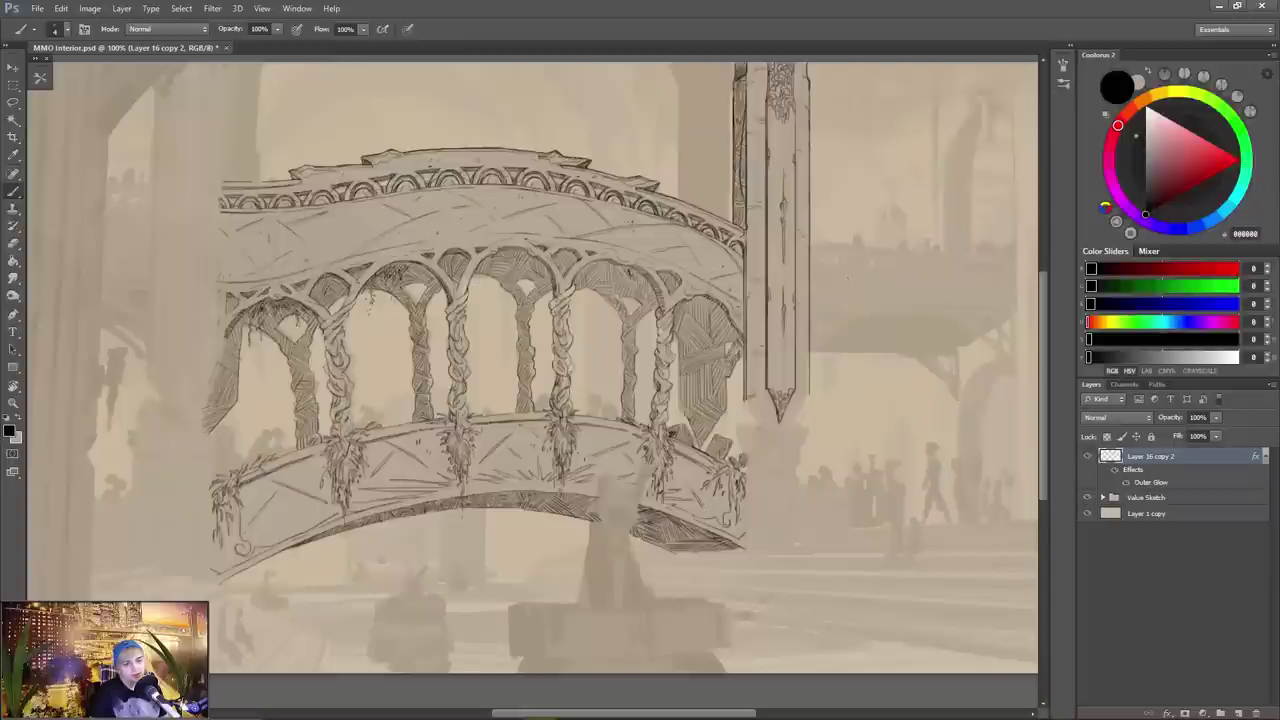
{"action": "left_click_drag", "start_coordinate": [436, 284], "coordinate": [433, 281]}
{"action": "key", "text": "ctrl+y"}
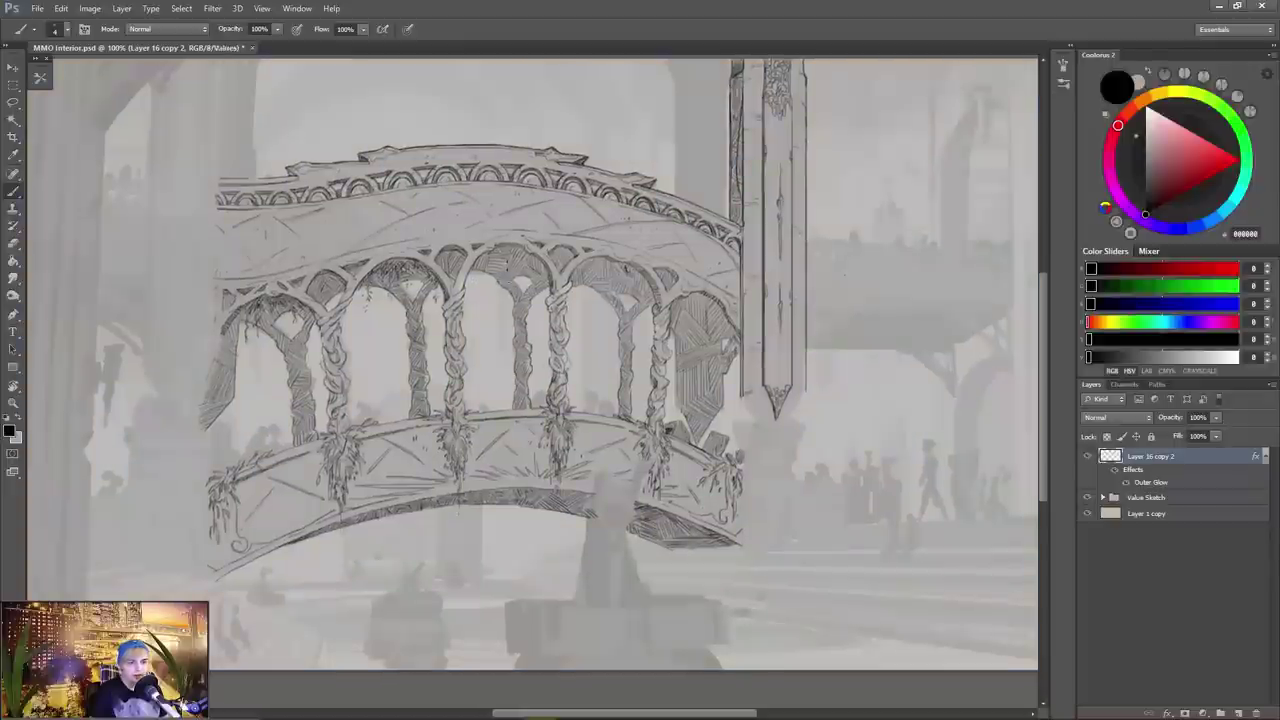
{"action": "key", "text": "ctrl+y"}
- Add hanging foliage under the middle arch and draw the large pillar's outer pointed lower tip
{"action": "mouse_move", "coordinate": [516, 244]}
{"action": "left_mouse_down"}
{"action": "mouse_move", "coordinate": [484, 262]}
{"action": "mouse_move", "coordinate": [482, 292]}
{"action": "left_mouse_up"}
{"action": "key", "text": "e"}
{"action": "key", "text": "b"}
{"action": "left_click_drag", "start_coordinate": [544, 254], "coordinate": [526, 266]}
{"action": "mouse_move", "coordinate": [741, 400]}
{"action": "left_mouse_down"}
{"action": "mouse_move", "coordinate": [737, 388]}
{"action": "mouse_move", "coordinate": [773, 405]}
{"action": "mouse_move", "coordinate": [738, 367]}
{"action": "mouse_move", "coordinate": [770, 399]}
{"action": "left_mouse_up"}
{"action": "key", "text": "e"}
{"action": "key", "text": "b"}
{"action": "left_click_drag", "start_coordinate": [803, 358], "coordinate": [775, 400]}
{"action": "key", "text": "ctrl+plus"}
{"action": "key", "text": "ctrl+minus"}
- Add small curled border ornaments at both ends of the bridge's upper side face, alternating brush and eraser strokes
{"action": "left_click_drag", "start_coordinate": [457, 248], "coordinate": [461, 270]}
{"action": "key", "text": "e"}
{"action": "key", "text": "b"}
{"action": "key", "text": "e"}
{"action": "key", "text": "b"}
{"action": "key", "text": "e"}
{"action": "key", "text": "b"}
{"action": "key", "text": "e"}
{"action": "key", "text": "b"}
{"action": "key", "text": "e"}
{"action": "key", "text": "b"}
{"action": "key", "text": "e"}
{"action": "key", "text": "b"}
{"action": "key", "text": "e"}
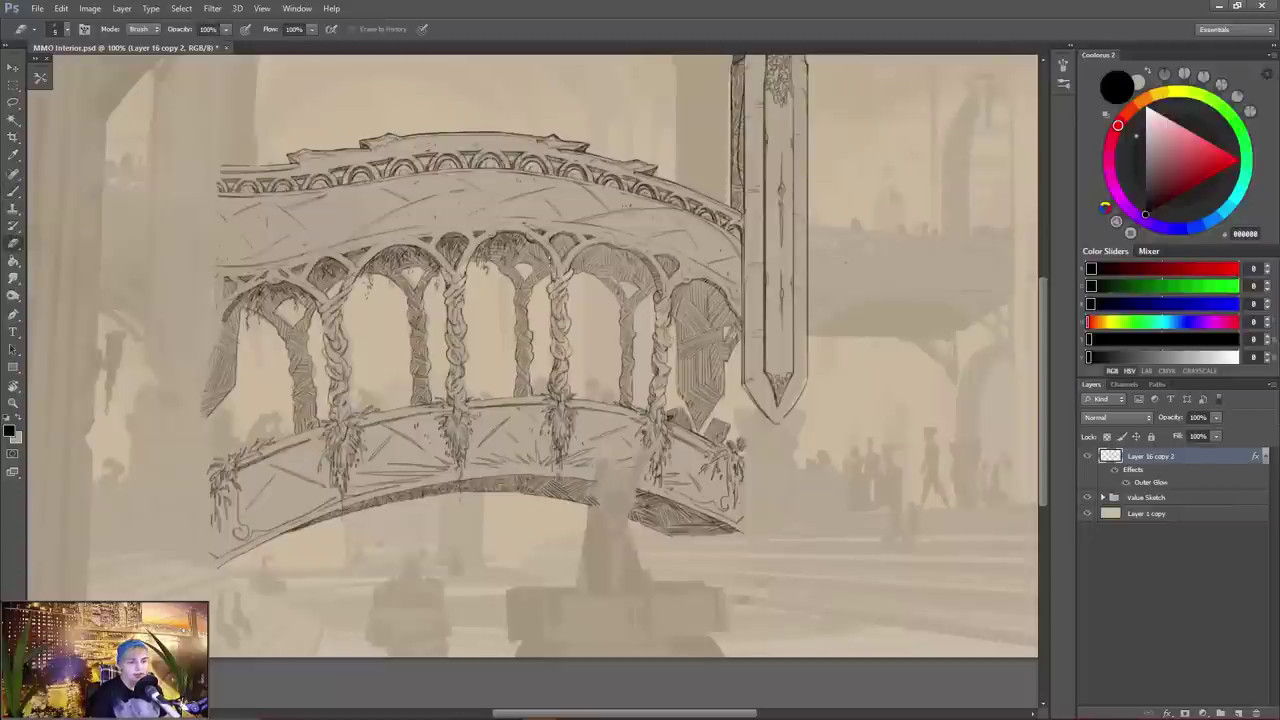
{"action": "key", "text": "b"}
{"action": "key", "text": "e"}
{"action": "key", "text": "b"}
{"action": "key", "text": "e"}
{"action": "key", "text": "b"}
{"action": "left_click_drag", "start_coordinate": [846, 262], "coordinate": [863, 332]}
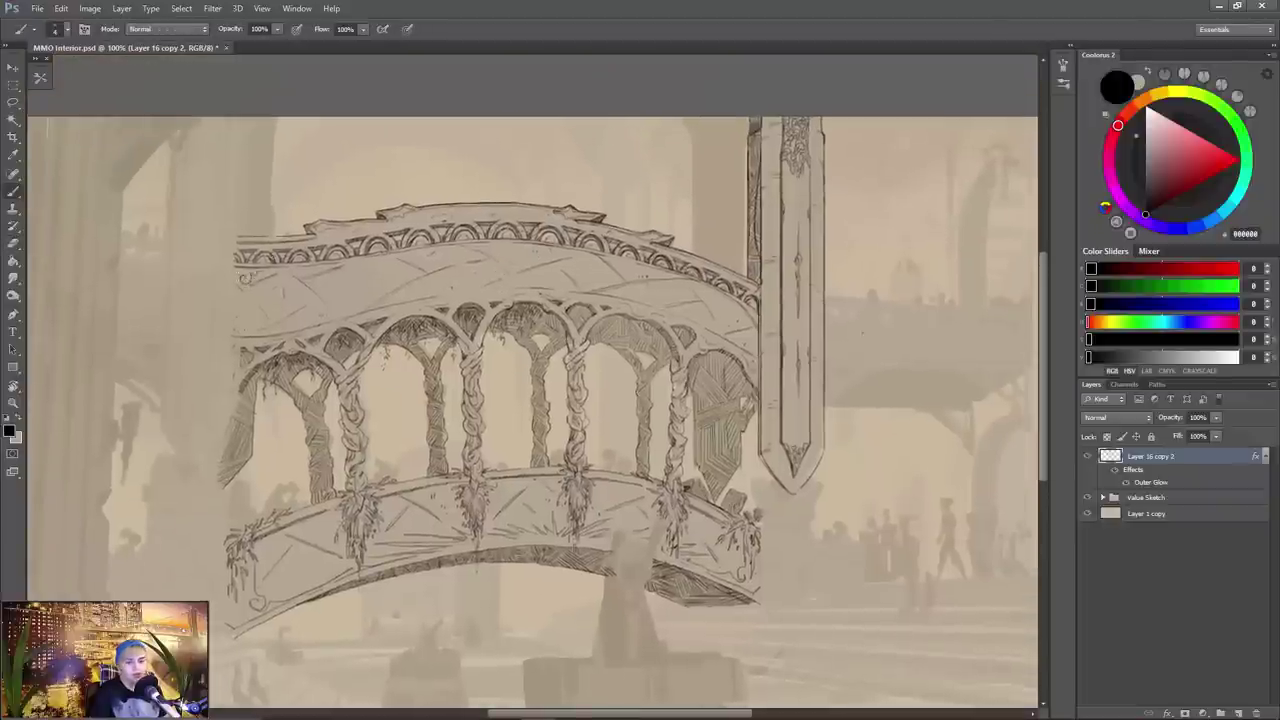
- Draw hanging foliage under the fourth arch and the darkened arch next to the large pillar
{"action": "key", "text": "e"}
{"action": "key", "text": "b"}
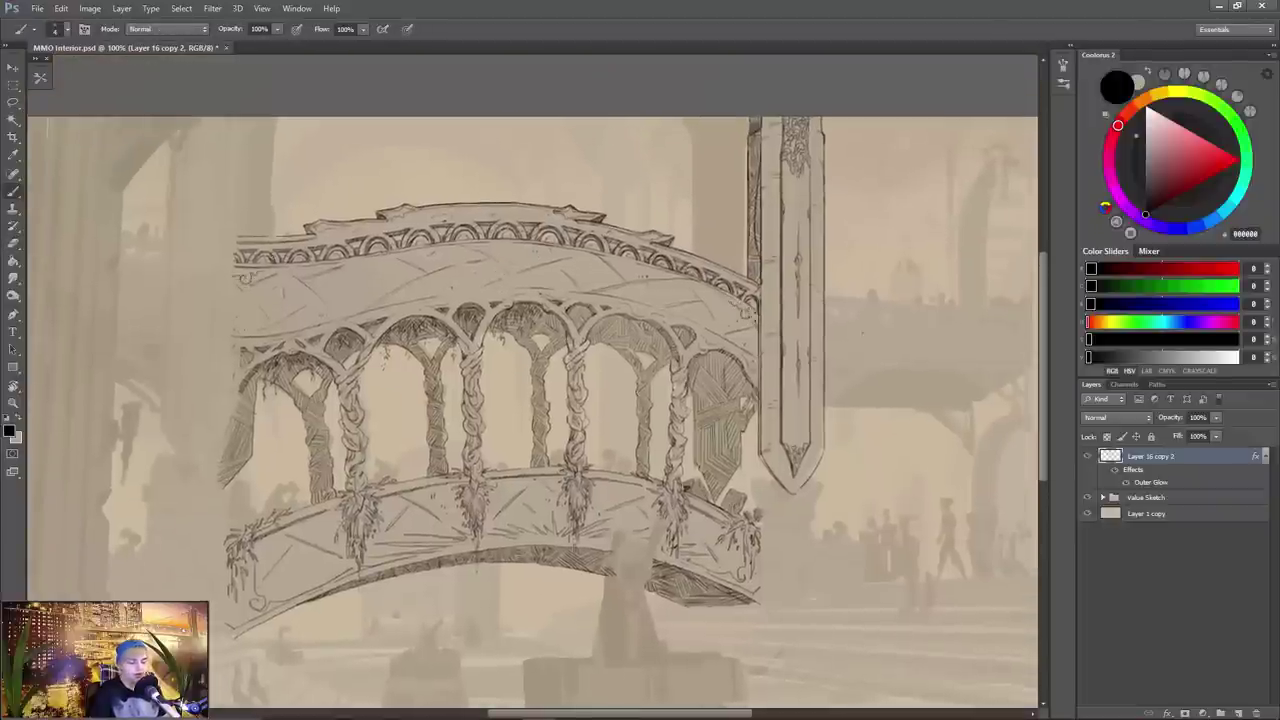
{"action": "key", "text": "e"}
{"action": "key", "text": "b"}
{"action": "scroll", "coordinate": [532, 385], "scroll_direction": "down", "scroll_amount": 1}
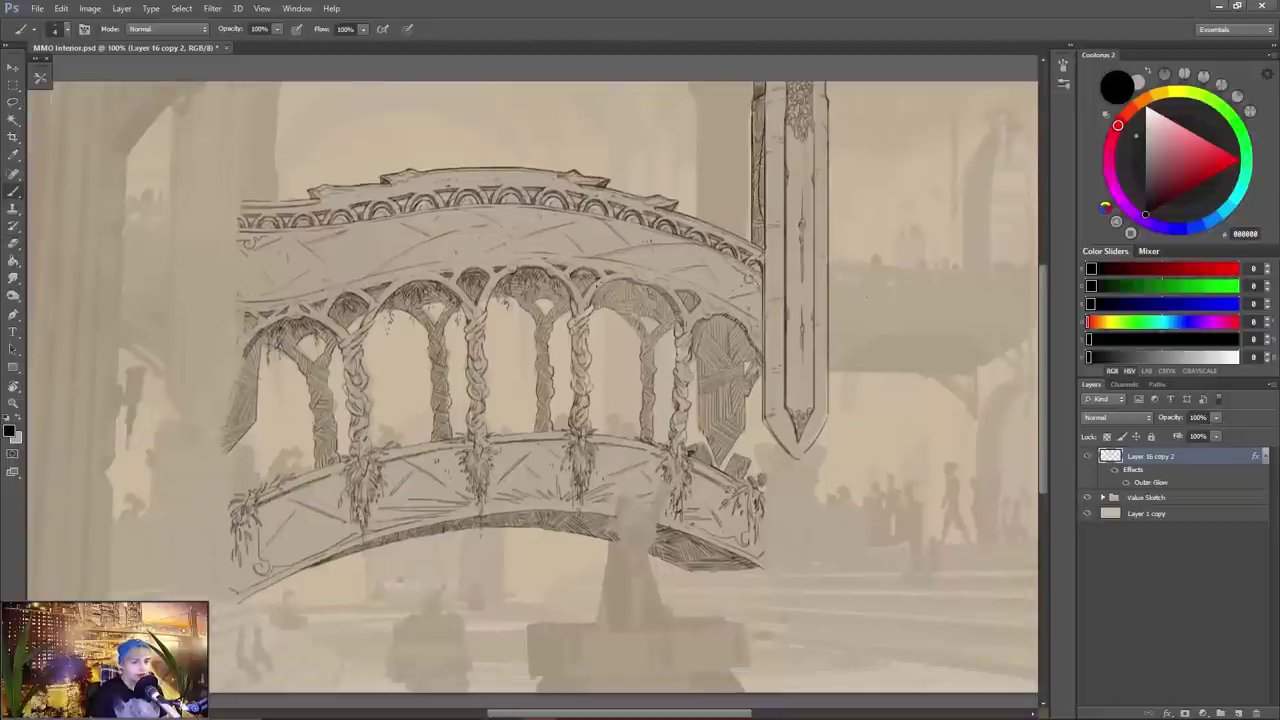
{"action": "key", "text": "e"}
{"action": "key", "text": "b"}
{"action": "key", "text": "e"}
{"action": "key", "text": "b"}
{"action": "mouse_move", "coordinate": [608, 298]}
{"action": "left_mouse_down"}
{"action": "mouse_move", "coordinate": [606, 314]}
{"action": "mouse_move", "coordinate": [602, 297]}
{"action": "left_mouse_up"}
{"action": "mouse_move", "coordinate": [655, 295]}
{"action": "left_mouse_down"}
{"action": "mouse_move", "coordinate": [655, 309]}
{"action": "mouse_move", "coordinate": [728, 354]}
{"action": "left_mouse_up"}
{"action": "left_click_drag", "start_coordinate": [735, 324], "coordinate": [738, 348]}
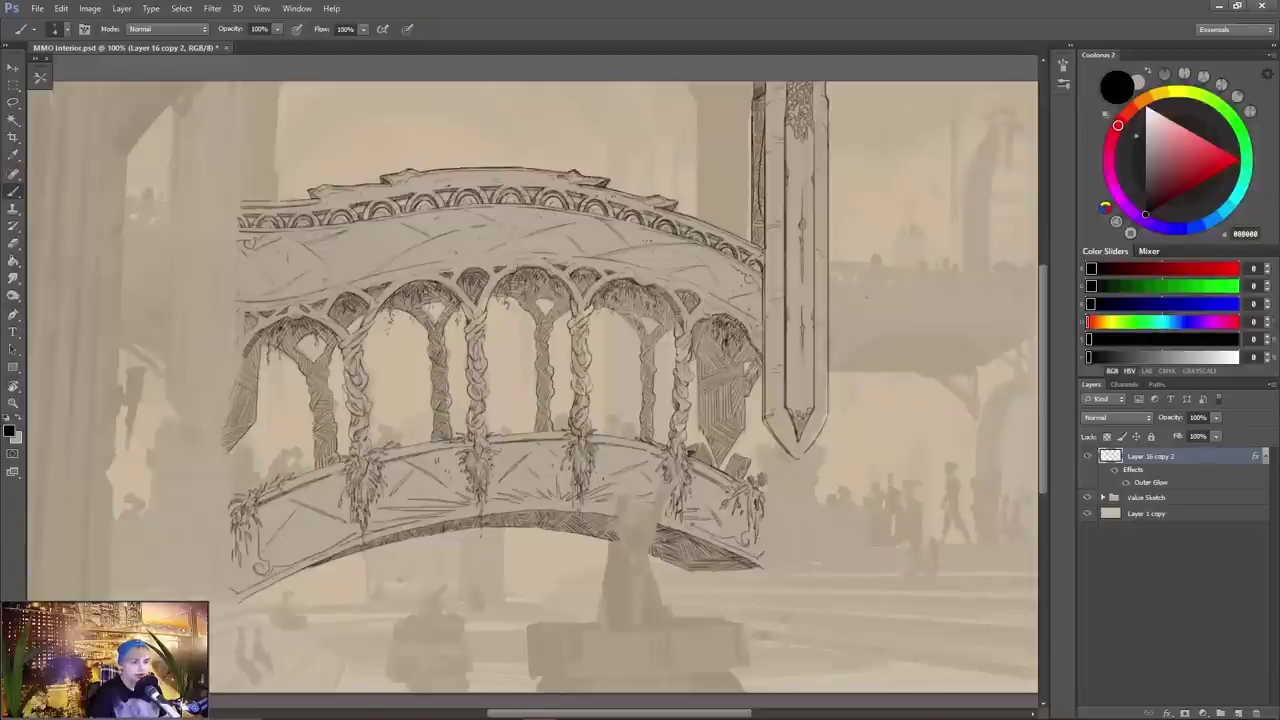
- Hide the Value Sketch group to review the foliage line art, and show the group again
{"action": "left_click_drag", "start_coordinate": [243, 599], "coordinate": [216, 558]}
{"action": "left_click_drag", "start_coordinate": [513, 354], "coordinate": [513, 374]}
{"action": "key", "text": "e"}
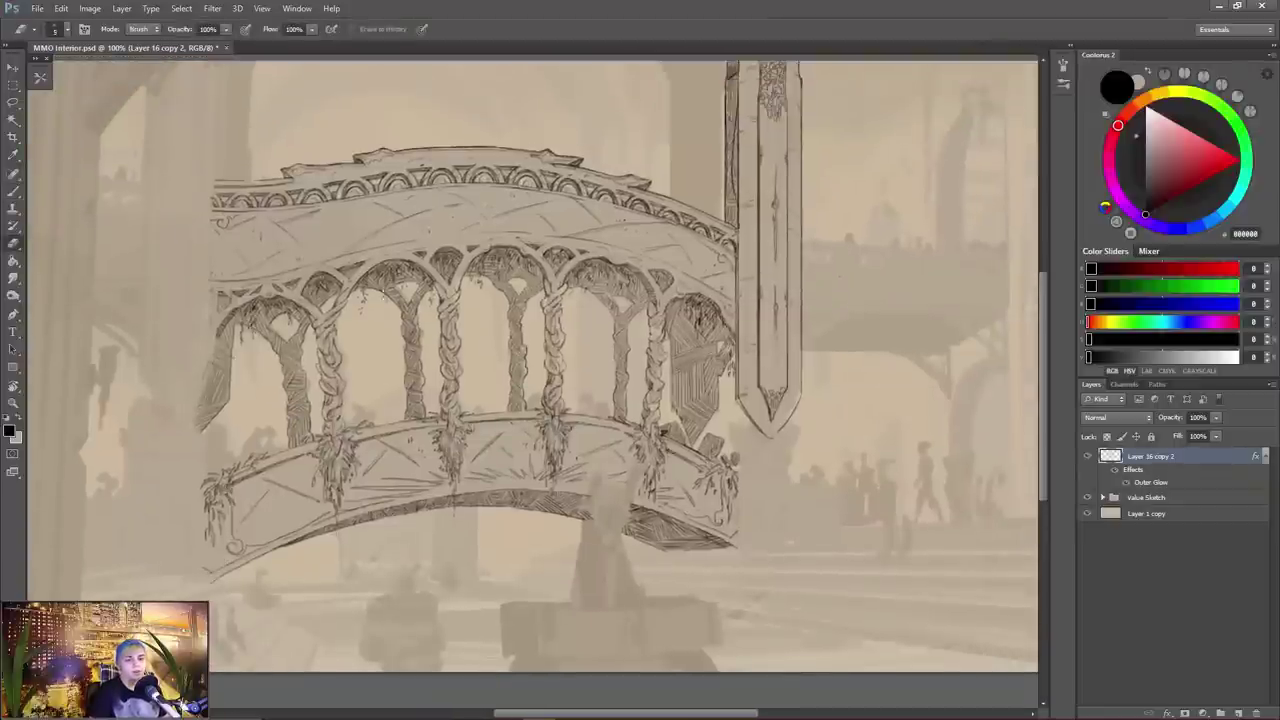
{"action": "left_click", "coordinate": [1088, 499]}
{"action": "left_click", "coordinate": [1088, 499]}
- Sketch a carved ornament with two leaf-shaped halves beneath the large pillar's pointed tip
{"action": "key", "text": "b"}
{"action": "mouse_move", "coordinate": [750, 450]}
{"action": "left_mouse_down"}
{"action": "mouse_move", "coordinate": [640, 373]}
{"action": "mouse_move", "coordinate": [625, 378]}
{"action": "left_mouse_up"}
{"action": "key", "text": "ctrl+plus"}
{"action": "mouse_move", "coordinate": [568, 323]}
{"action": "left_mouse_down"}
{"action": "mouse_move", "coordinate": [622, 365]}
{"action": "mouse_move", "coordinate": [696, 332]}
{"action": "mouse_move", "coordinate": [707, 300]}
{"action": "left_mouse_up"}
{"action": "left_click_drag", "start_coordinate": [620, 367], "coordinate": [655, 372]}
{"action": "left_click_drag", "start_coordinate": [581, 296], "coordinate": [595, 302]}
{"action": "key", "text": "e"}
{"action": "key", "text": "b"}
{"action": "mouse_move", "coordinate": [692, 299]}
{"action": "left_mouse_down"}
{"action": "mouse_move", "coordinate": [628, 309]}
{"action": "mouse_move", "coordinate": [622, 339]}
{"action": "mouse_move", "coordinate": [648, 337]}
{"action": "mouse_move", "coordinate": [675, 300]}
{"action": "left_mouse_up"}
{"action": "key", "text": "e"}
{"action": "key", "text": "b"}
{"action": "key", "text": "e"}
{"action": "key", "text": "b"}
- Refine the ornament beneath the pillar tip with inner contours, scalloped upper edges and a lower rim
{"action": "key", "text": "ctrl+minus"}
{"action": "key", "text": "ctrl+plus"}
{"action": "mouse_move", "coordinate": [645, 378]}
{"action": "left_mouse_down"}
{"action": "mouse_move", "coordinate": [670, 386]}
{"action": "mouse_move", "coordinate": [650, 372]}
{"action": "mouse_move", "coordinate": [674, 351]}
{"action": "left_mouse_up"}
{"action": "key", "text": "e"}
{"action": "key", "text": "b"}
{"action": "left_click_drag", "start_coordinate": [587, 331], "coordinate": [608, 325]}
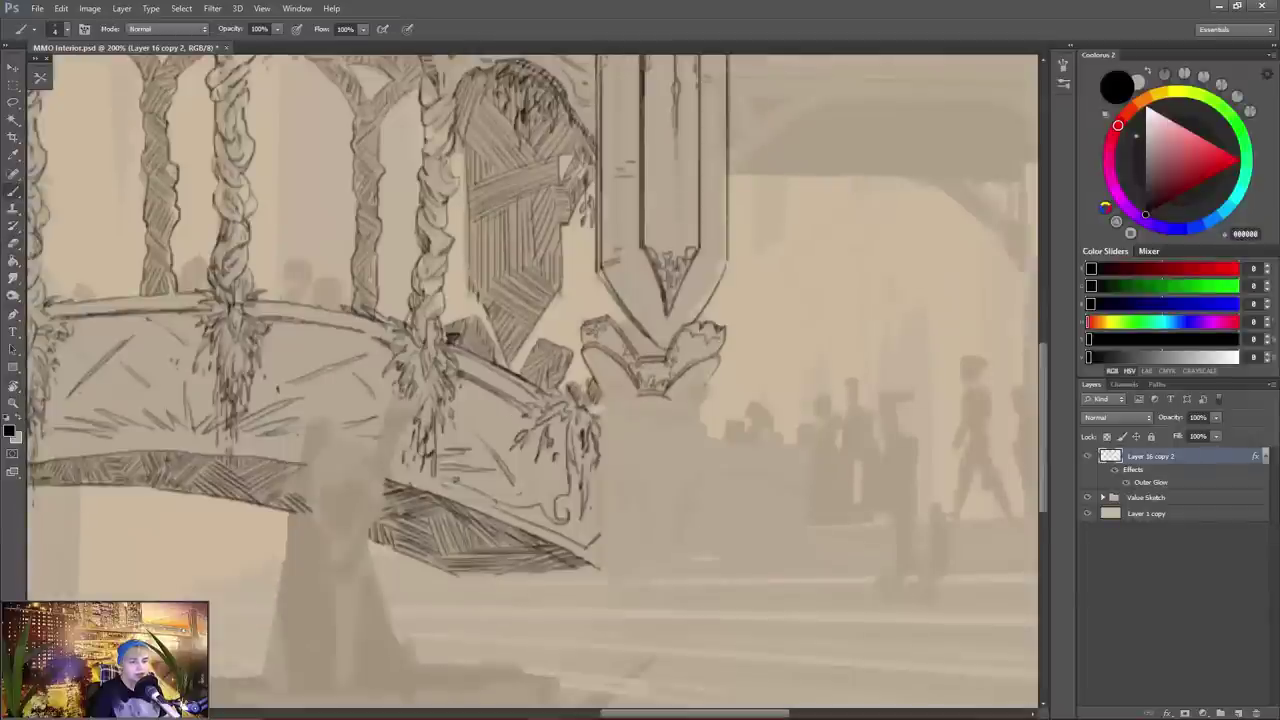
{"action": "left_click_drag", "start_coordinate": [724, 330], "coordinate": [704, 334]}
{"action": "left_click_drag", "start_coordinate": [704, 328], "coordinate": [690, 334]}
{"action": "left_click_drag", "start_coordinate": [586, 358], "coordinate": [668, 400]}
- Draw the walkway's vertical end edge, compare with the line art layer hidden and shown, and undo the last stroke
{"action": "mouse_move", "coordinate": [720, 360]}
{"action": "left_mouse_down"}
{"action": "mouse_move", "coordinate": [687, 405]}
{"action": "mouse_move", "coordinate": [631, 400]}
{"action": "mouse_move", "coordinate": [630, 580]}
{"action": "left_mouse_up"}
{"action": "left_click", "coordinate": [1087, 456]}
{"action": "left_click", "coordinate": [1087, 456]}
{"action": "key", "text": "ctrl+z"}
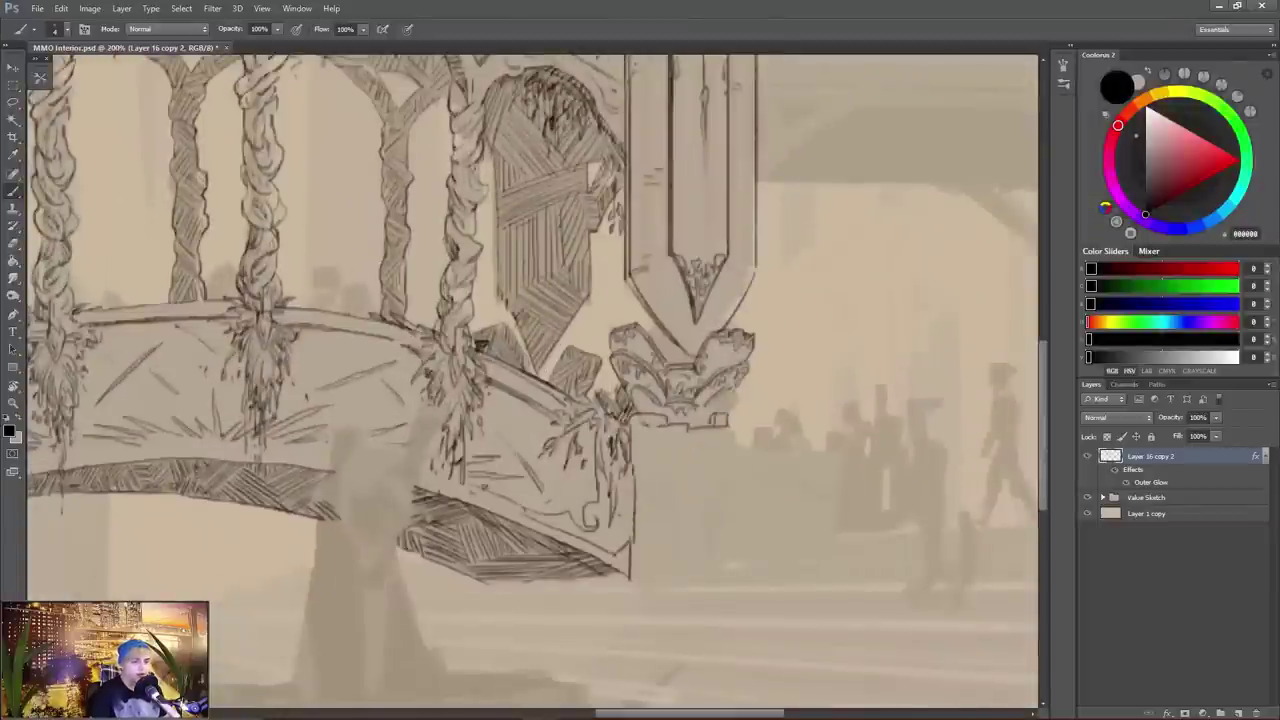
{"action": "key", "text": "e"}
{"action": "key", "text": "ctrl+minus"}
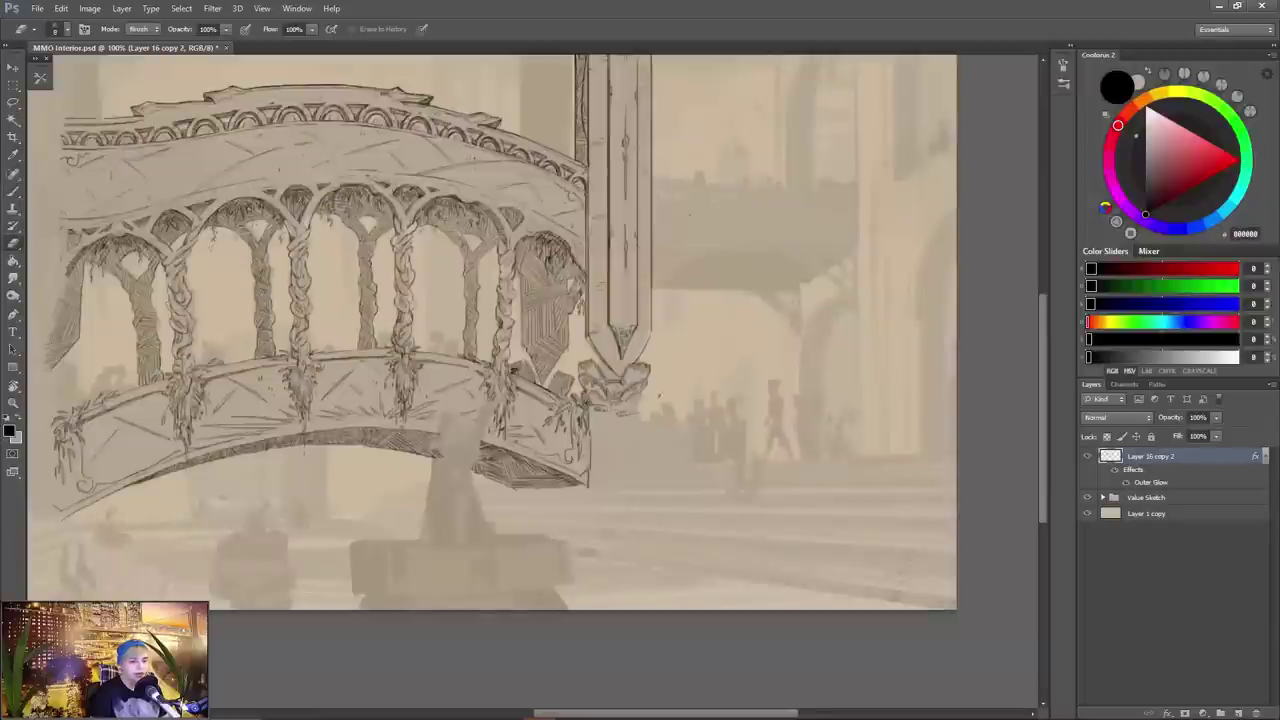
{"action": "key", "text": "b"}
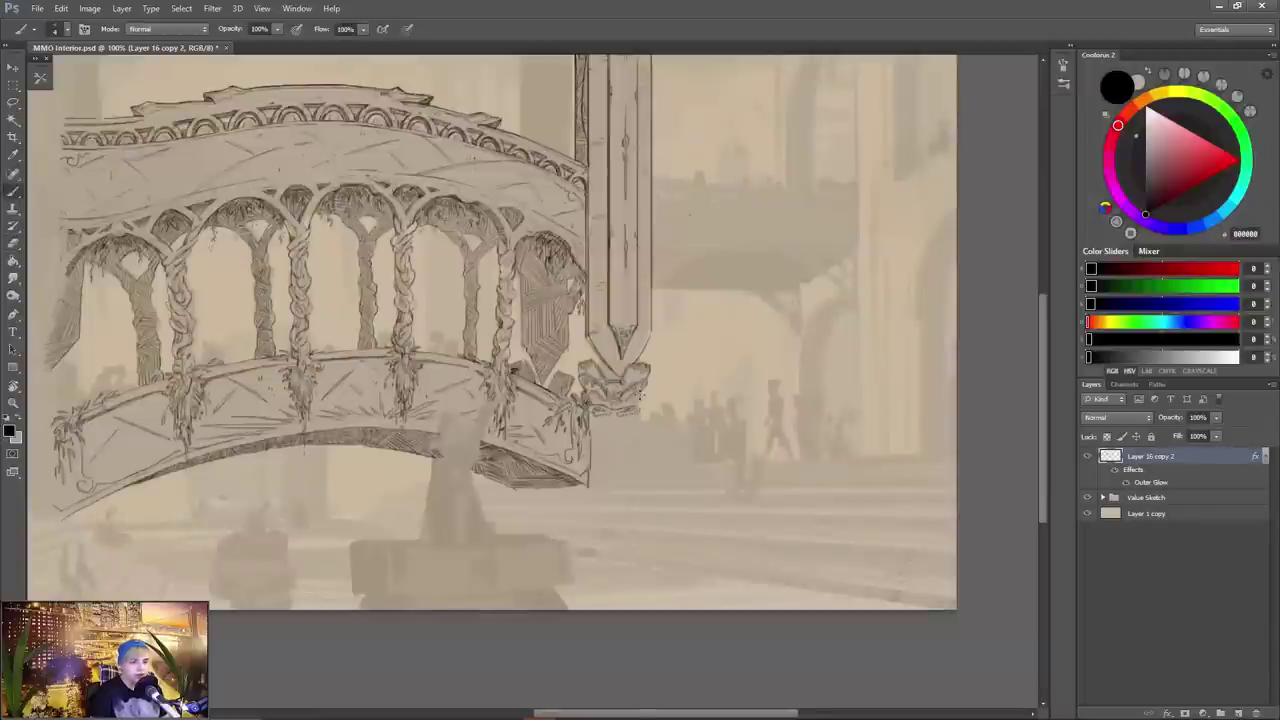
- Darken the gap between the pillar tip and the ornament with hatching, and strengthen the walkway's vertical end edge
{"action": "key", "text": "ctrl+plus"}
{"action": "mouse_move", "coordinate": [672, 350]}
{"action": "left_mouse_down"}
{"action": "mouse_move", "coordinate": [692, 380]}
{"action": "mouse_move", "coordinate": [717, 386]}
{"action": "left_mouse_up"}
{"action": "left_click_drag", "start_coordinate": [701, 316], "coordinate": [702, 336]}
{"action": "mouse_move", "coordinate": [712, 207]}
{"action": "left_mouse_down"}
{"action": "mouse_move", "coordinate": [688, 412]}
{"action": "mouse_move", "coordinate": [681, 308]}
{"action": "left_mouse_up"}
{"action": "key", "text": "bracketright"}
{"action": "left_click_drag", "start_coordinate": [613, 416], "coordinate": [613, 288]}
{"action": "left_click_drag", "start_coordinate": [656, 200], "coordinate": [632, 392]}
{"action": "left_click_drag", "start_coordinate": [633, 391], "coordinate": [633, 413]}
{"action": "left_click_drag", "start_coordinate": [589, 356], "coordinate": [589, 411]}
{"action": "left_click_drag", "start_coordinate": [587, 350], "coordinate": [603, 513]}
{"action": "mouse_move", "coordinate": [604, 423]}
{"action": "left_mouse_down"}
{"action": "mouse_move", "coordinate": [604, 510]}
{"action": "mouse_move", "coordinate": [680, 357]}
{"action": "mouse_move", "coordinate": [688, 309]}
{"action": "left_mouse_up"}
- Draw leafy scroll curves and a curled lower border on the pedestal block beneath the ornament
{"action": "key", "text": "ctrl+minus"}
{"action": "key", "text": "ctrl+plus"}
{"action": "left_click_drag", "start_coordinate": [735, 350], "coordinate": [805, 426]}
{"action": "mouse_move", "coordinate": [764, 393]}
{"action": "left_mouse_down"}
{"action": "mouse_move", "coordinate": [796, 420]}
{"action": "mouse_move", "coordinate": [735, 342]}
{"action": "left_mouse_up"}
{"action": "key", "text": "ctrl+minus"}
{"action": "left_click_drag", "start_coordinate": [764, 255], "coordinate": [884, 260]}
{"action": "key", "text": "ctrl+plus"}
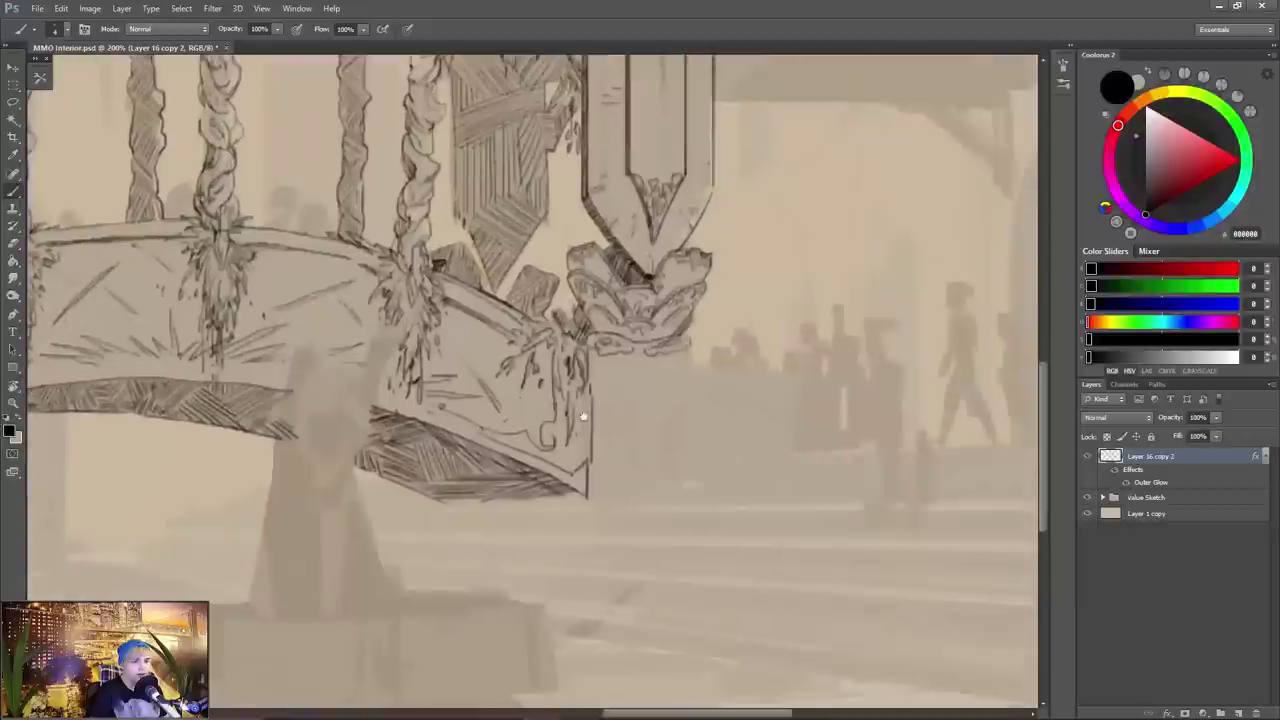
{"action": "left_click_drag", "start_coordinate": [598, 404], "coordinate": [610, 436]}
{"action": "left_click_drag", "start_coordinate": [618, 418], "coordinate": [628, 472]}
{"action": "left_click_drag", "start_coordinate": [603, 386], "coordinate": [622, 406]}
{"action": "left_click_drag", "start_coordinate": [620, 398], "coordinate": [633, 434]}
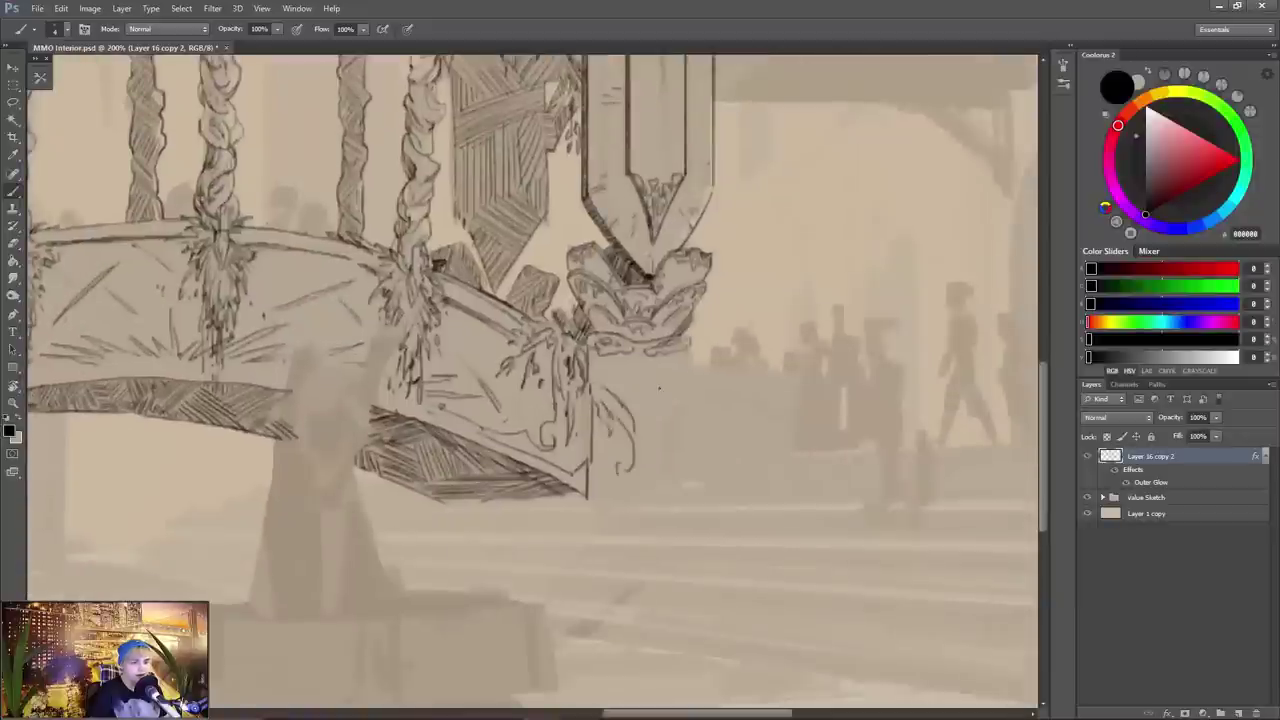
{"action": "mouse_move", "coordinate": [618, 462]}
{"action": "left_mouse_down"}
{"action": "mouse_move", "coordinate": [630, 490]}
{"action": "mouse_move", "coordinate": [693, 488]}
{"action": "left_mouse_up"}
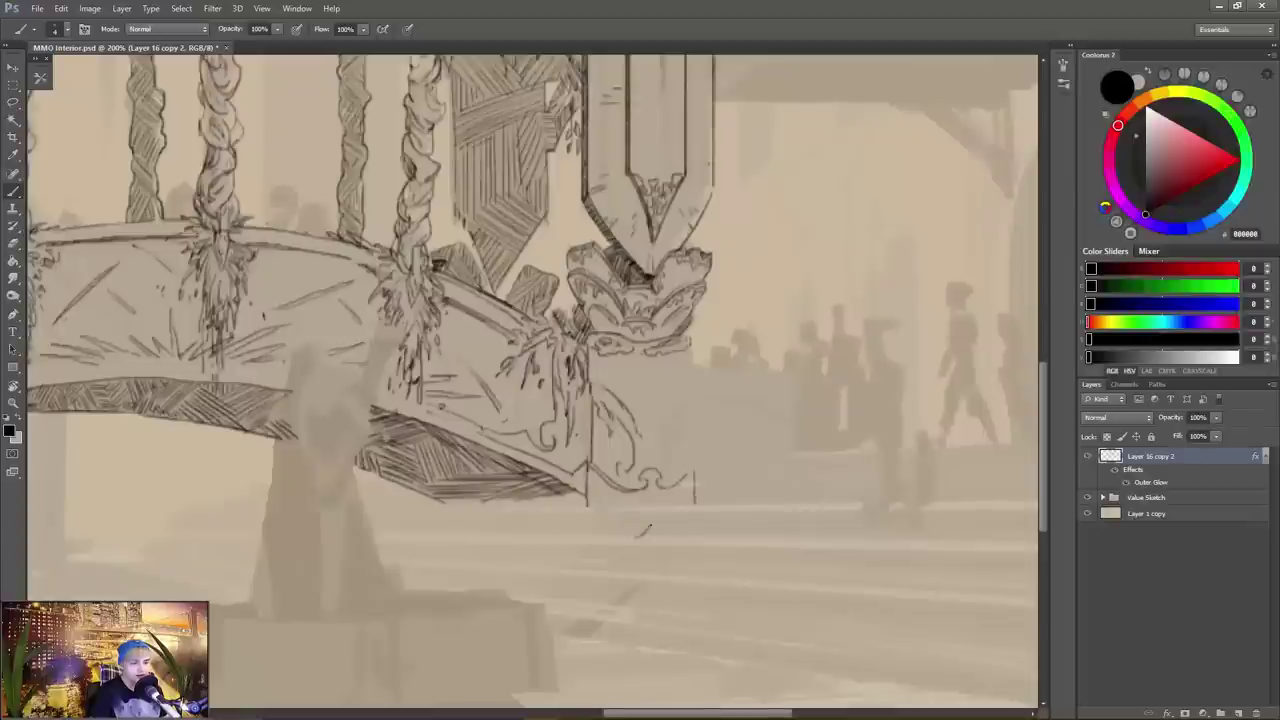
- Outline the pedestal's stepped base with a curved bracket, and extend the walkway's underside hatching to meet it
{"action": "left_click_drag", "start_coordinate": [645, 528], "coordinate": [617, 538]}
{"action": "left_click_drag", "start_coordinate": [561, 500], "coordinate": [561, 538]}
{"action": "left_click_drag", "start_coordinate": [562, 508], "coordinate": [594, 538]}
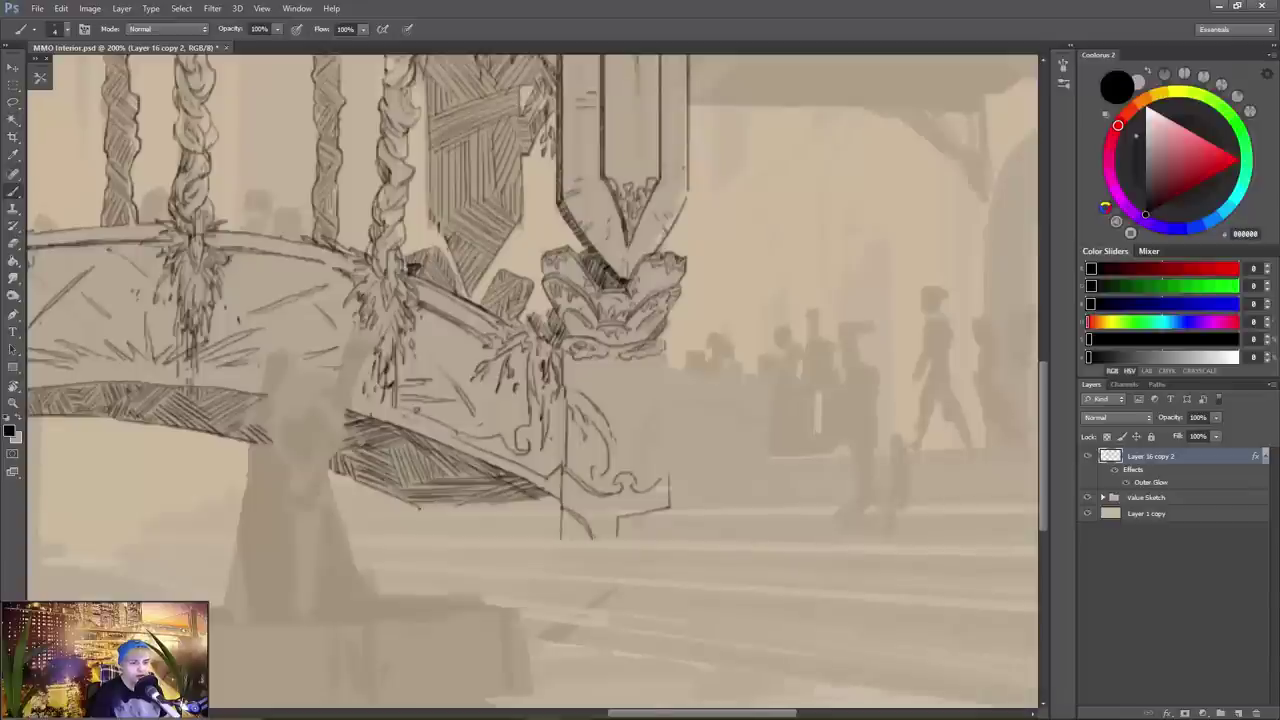
{"action": "left_click_drag", "start_coordinate": [422, 514], "coordinate": [562, 506]}
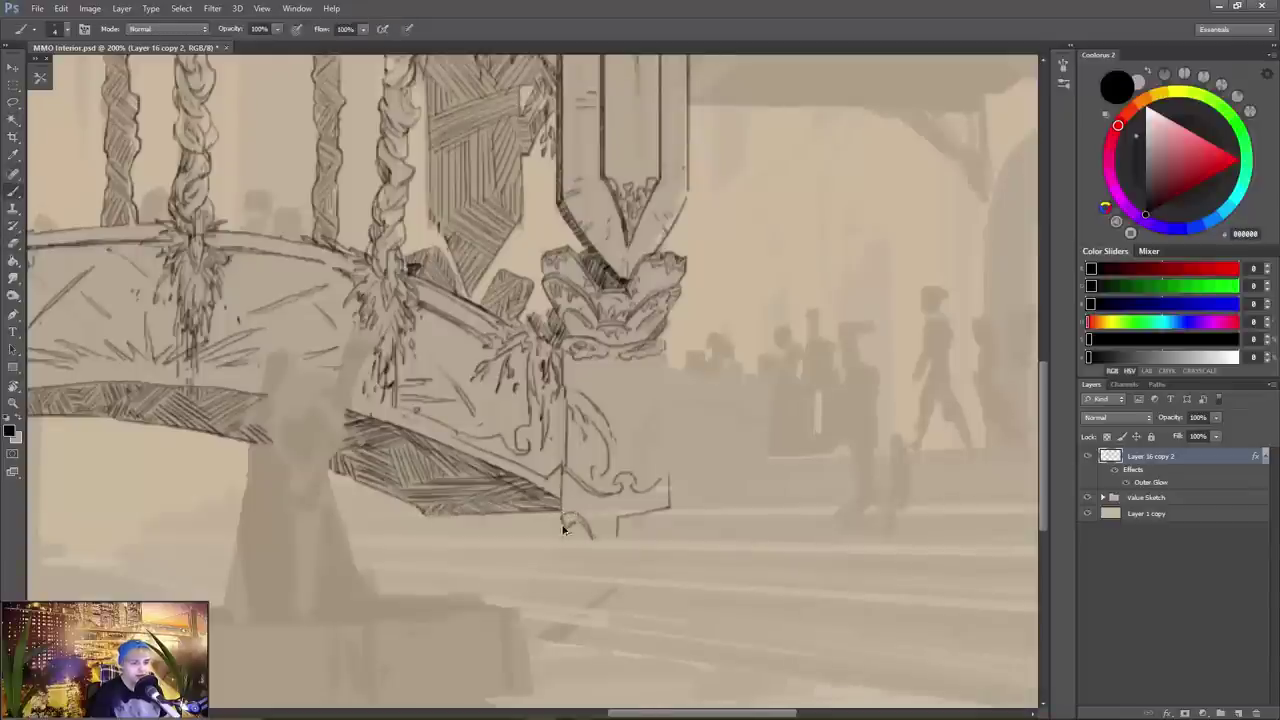
- Draw a long straight ground line from the pedestal's base across the background toward the canvas edge
{"action": "scroll", "coordinate": [820, 500], "scroll_direction": "right", "scroll_amount": 5}
{"action": "left_click", "coordinate": [820, 500], "text": "shift"}
{"action": "mouse_move", "coordinate": [798, 497]}
{"action": "left_mouse_down"}
{"action": "mouse_move", "coordinate": [837, 518]}
{"action": "mouse_move", "coordinate": [1086, 506]}
{"action": "left_mouse_up"}
{"action": "key", "text": "ctrl+minus"}
{"action": "key", "text": "ctrl+plus"}
- Draw the pedestal block's outer side edge and add a carved motif and scrollwork to its face
{"action": "key", "text": "e"}
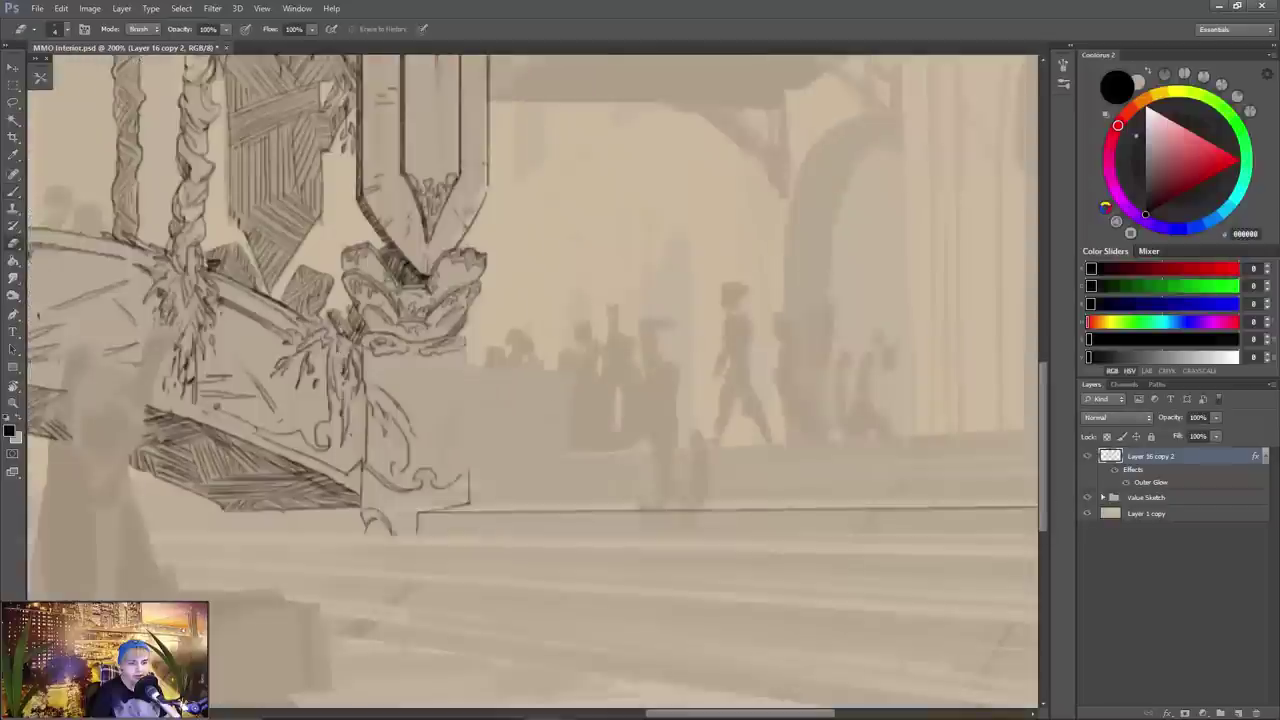
{"action": "left_click_drag", "start_coordinate": [470, 420], "coordinate": [577, 440]}
{"action": "key", "text": "b"}
{"action": "left_click_drag", "start_coordinate": [581, 362], "coordinate": [562, 478]}
{"action": "mouse_move", "coordinate": [580, 424]}
{"action": "left_mouse_down"}
{"action": "mouse_move", "coordinate": [582, 494]}
{"action": "mouse_move", "coordinate": [546, 498]}
{"action": "left_mouse_up"}
{"action": "left_click_drag", "start_coordinate": [523, 532], "coordinate": [518, 544]}
{"action": "mouse_move", "coordinate": [529, 391]}
{"action": "left_mouse_down"}
{"action": "mouse_move", "coordinate": [548, 442]}
{"action": "mouse_move", "coordinate": [554, 392]}
{"action": "mouse_move", "coordinate": [542, 404]}
{"action": "left_mouse_up"}
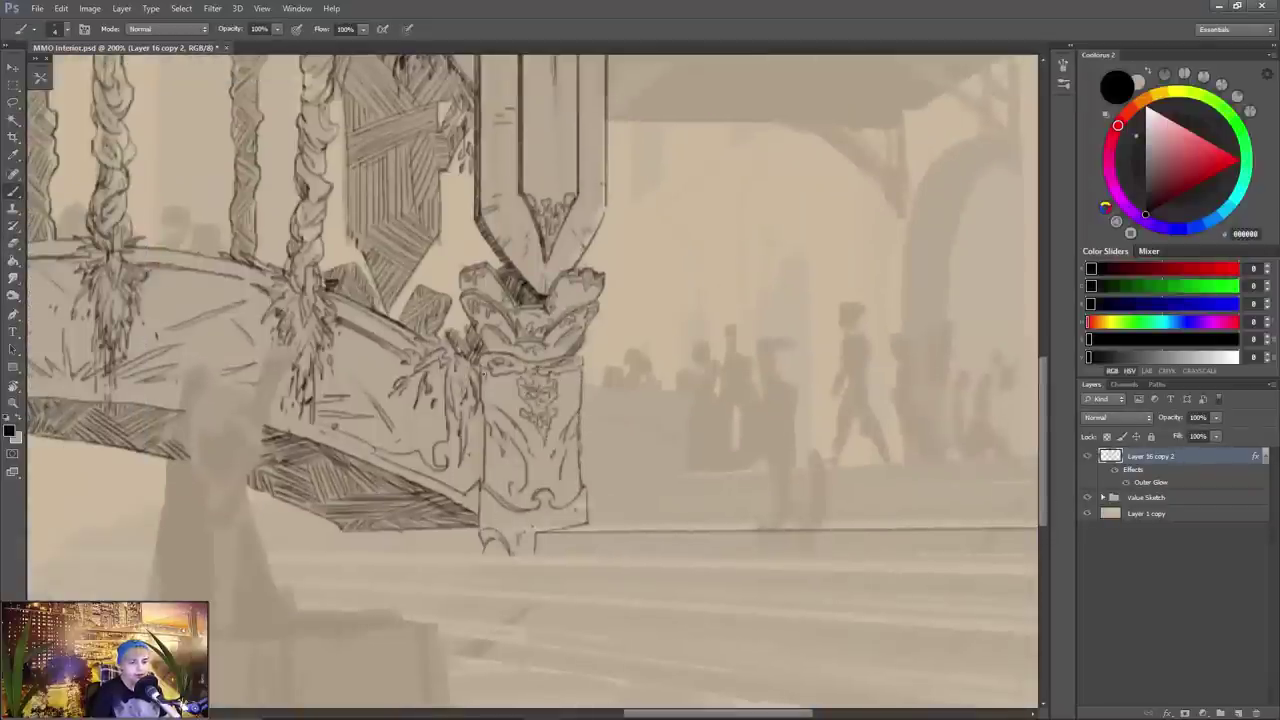
- Examine the whole bridge, pillar and pedestal line art in both normal and horizontally mirrored views
{"action": "scroll", "coordinate": [554, 389], "scroll_direction": "down", "scroll_amount": 1}
{"action": "key", "text": "e"}
{"action": "key", "text": "b"}
{"action": "scroll", "coordinate": [556, 400], "scroll_direction": "up", "scroll_amount": 1}
{"action": "mouse_move", "coordinate": [705, 445]}
{"action": "left_mouse_down"}
{"action": "mouse_move", "coordinate": [745, 485]}
{"action": "mouse_move", "coordinate": [812, 500]}
{"action": "left_mouse_up"}
{"action": "left_click_drag", "start_coordinate": [616, 464], "coordinate": [552, 469]}
{"action": "key", "text": "ctrl+z"}
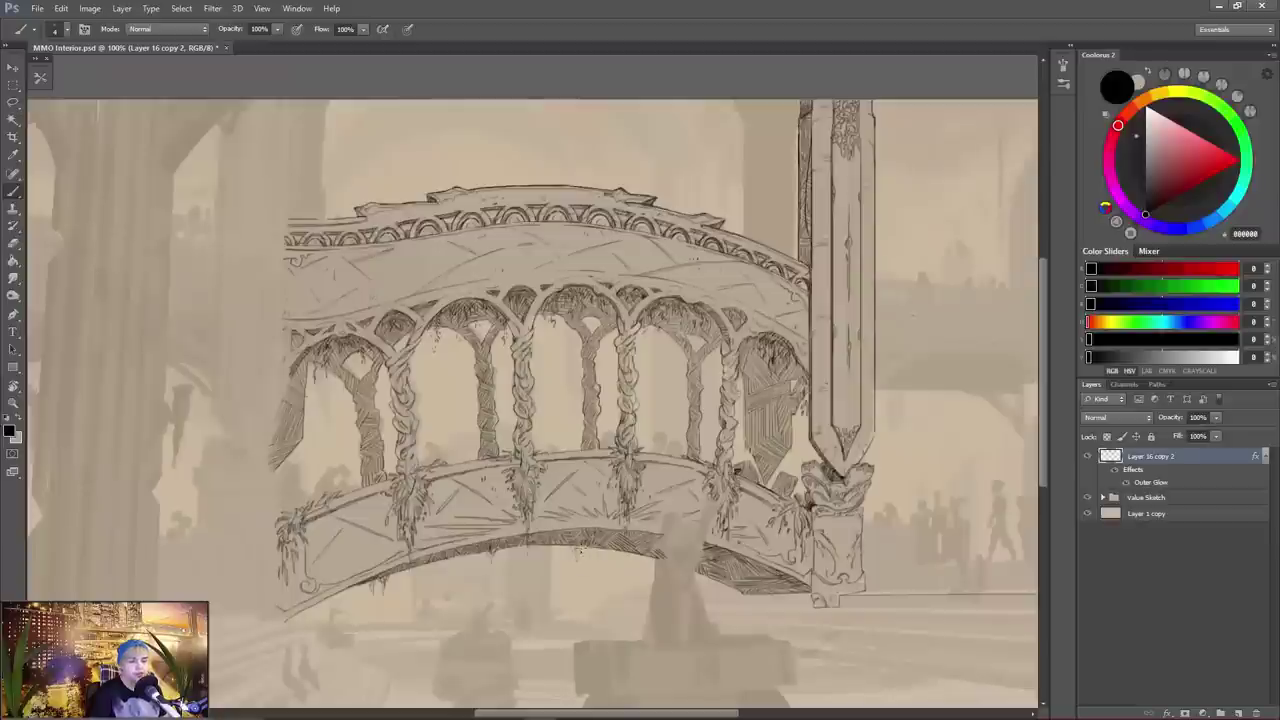
{"action": "key", "text": "e"}
{"action": "key", "text": "b"}
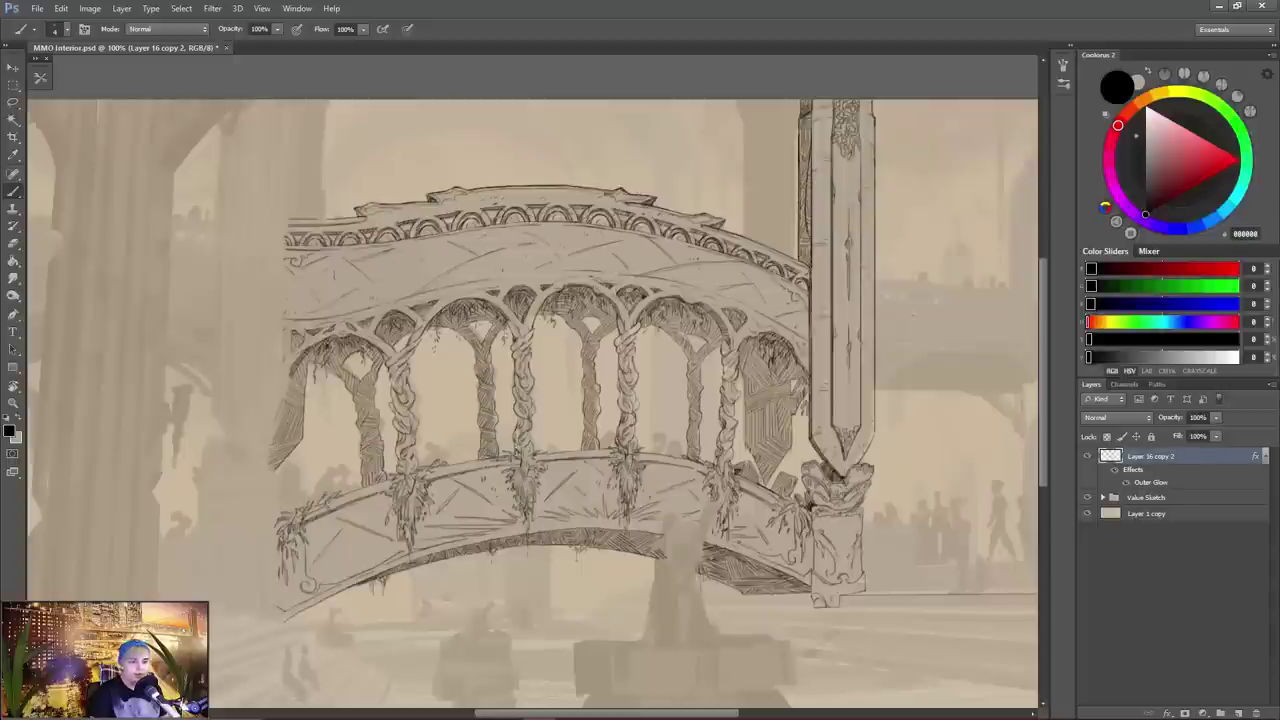
{"action": "key", "text": "e"}
{"action": "key", "text": "b"}
{"action": "mouse_move", "coordinate": [707, 503]}
{"action": "left_mouse_down"}
{"action": "mouse_move", "coordinate": [710, 475]}
{"action": "mouse_move", "coordinate": [764, 448]}
{"action": "left_mouse_up"}
{"action": "key", "text": "F2"}
{"action": "key", "text": "ctrl+shift+h"}
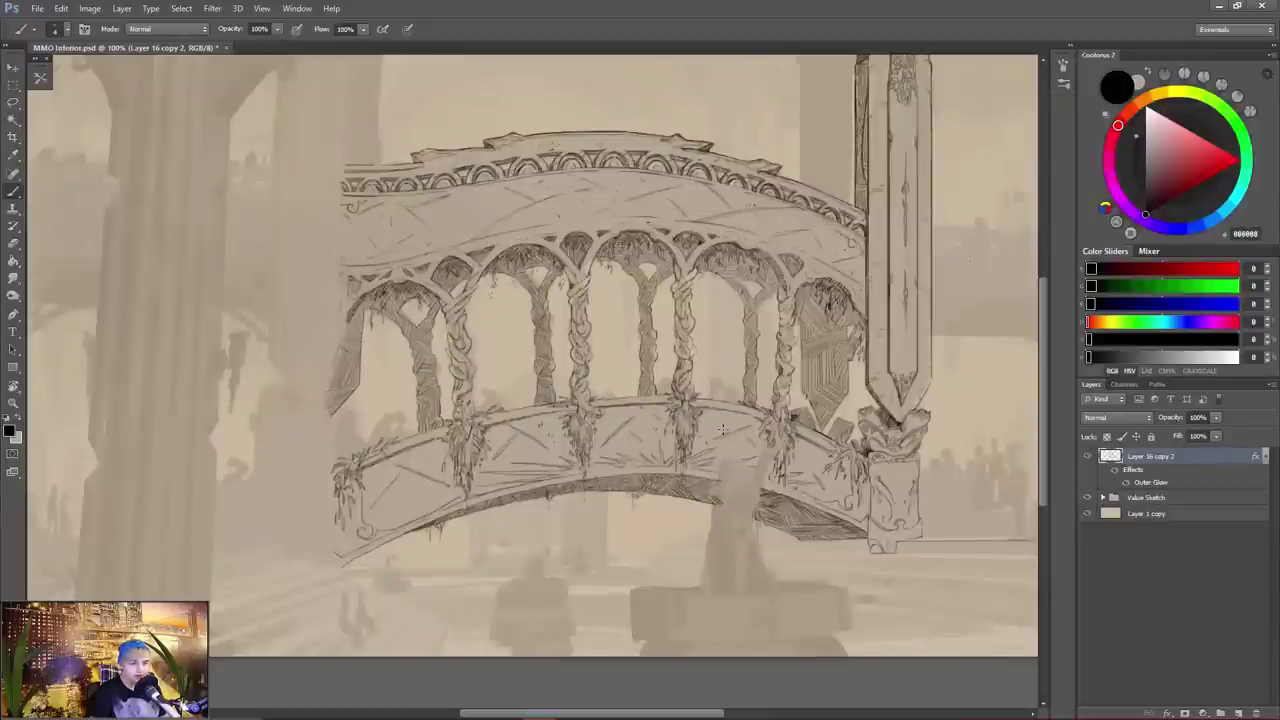
{"action": "key", "text": "ctrl+shift+h"}
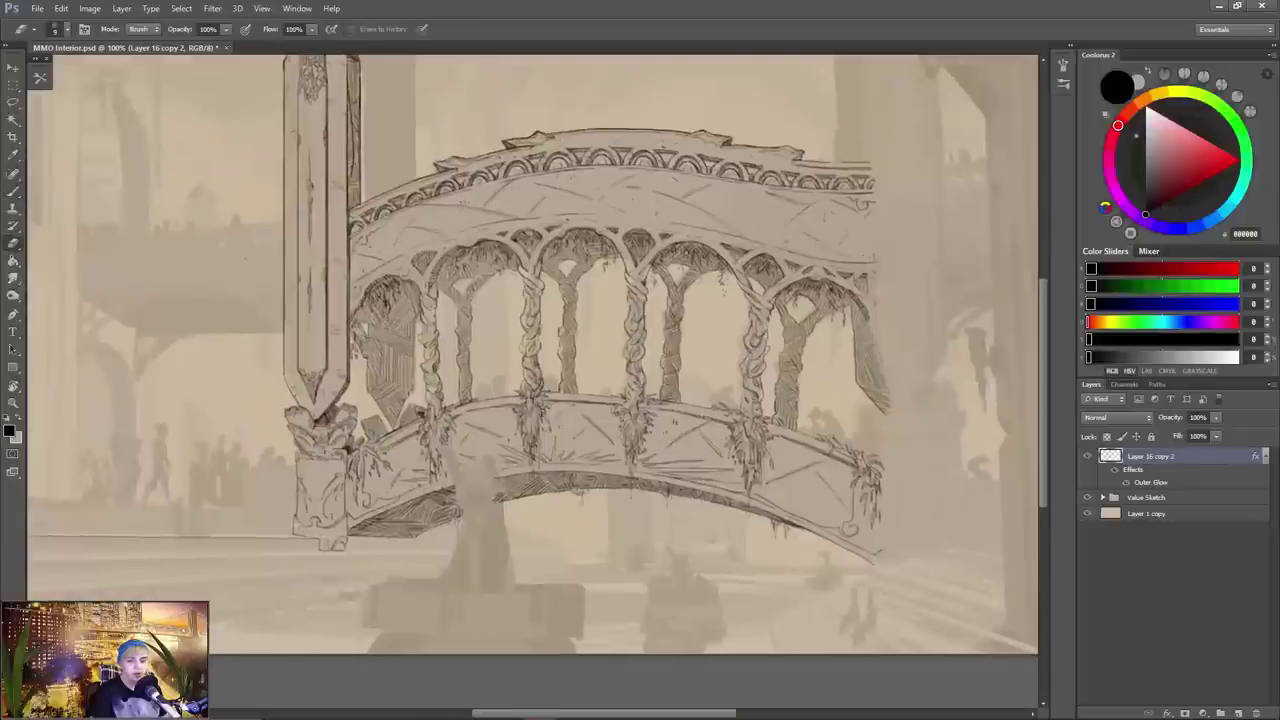
{"action": "key", "text": "e"}
{"action": "key", "text": "b"}
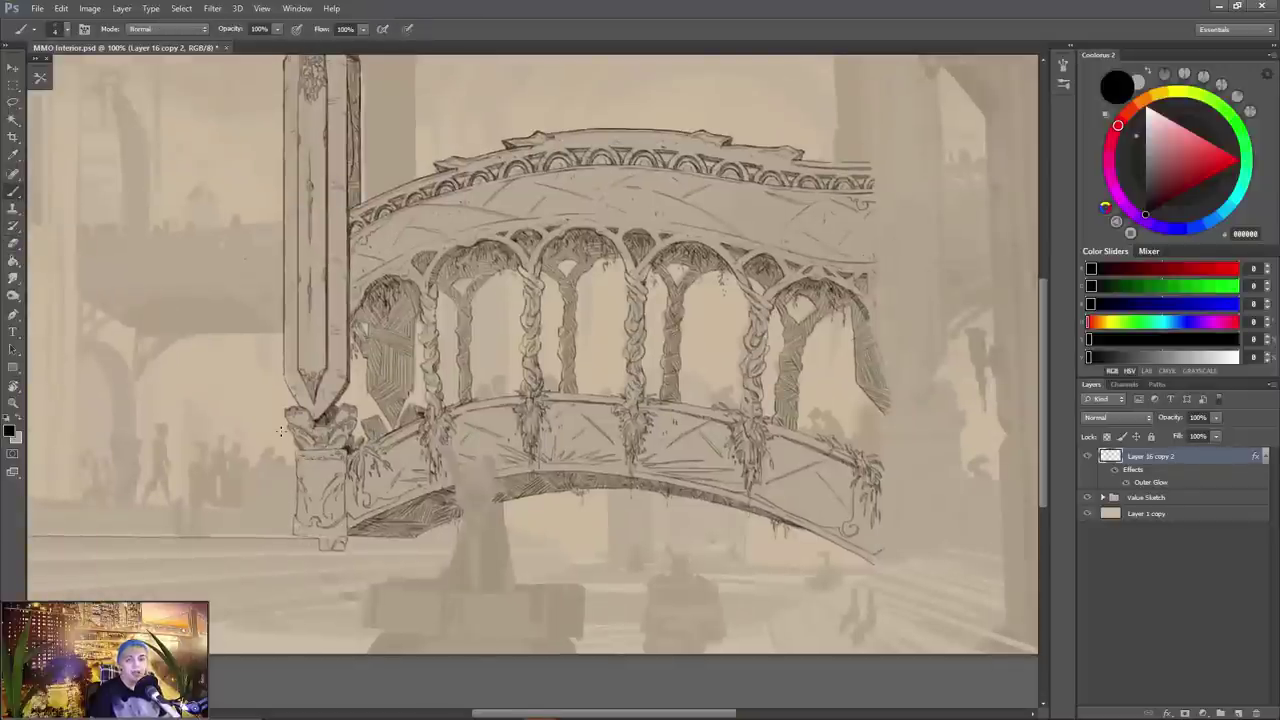
{"action": "key", "text": "ctrl+shift+h"}
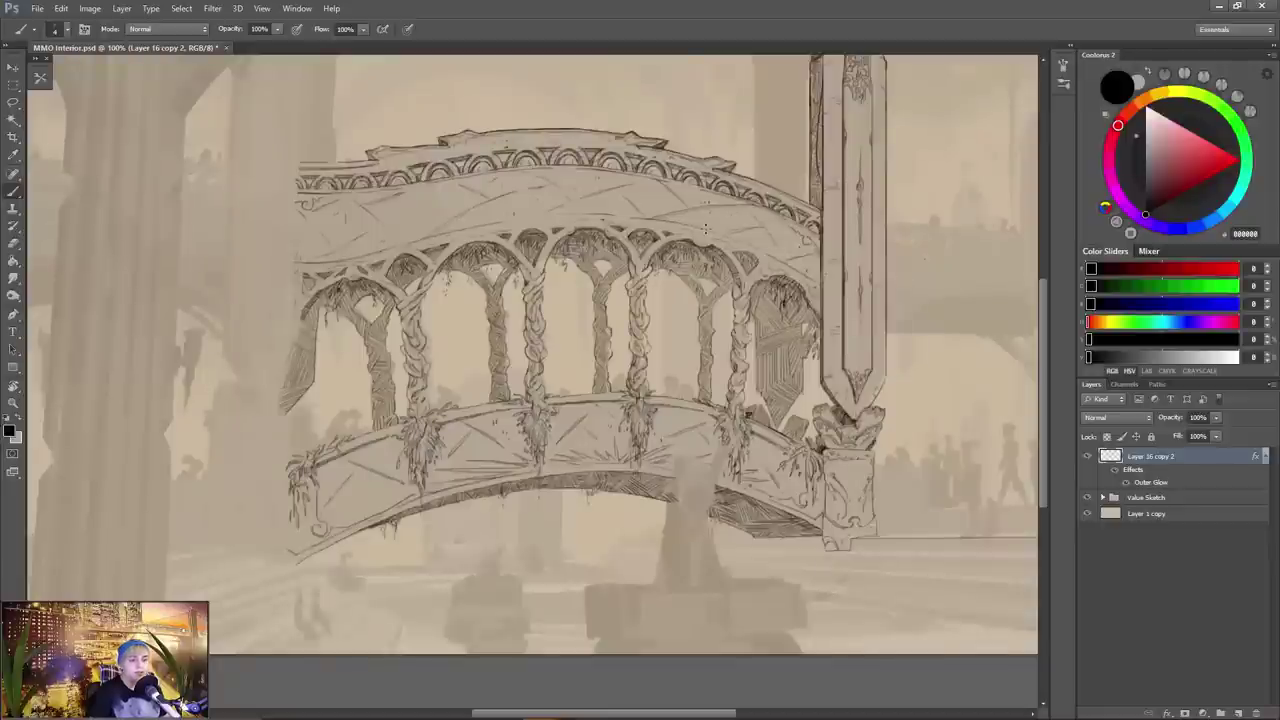
{"action": "left_click_drag", "start_coordinate": [706, 229], "coordinate": [616, 233]}
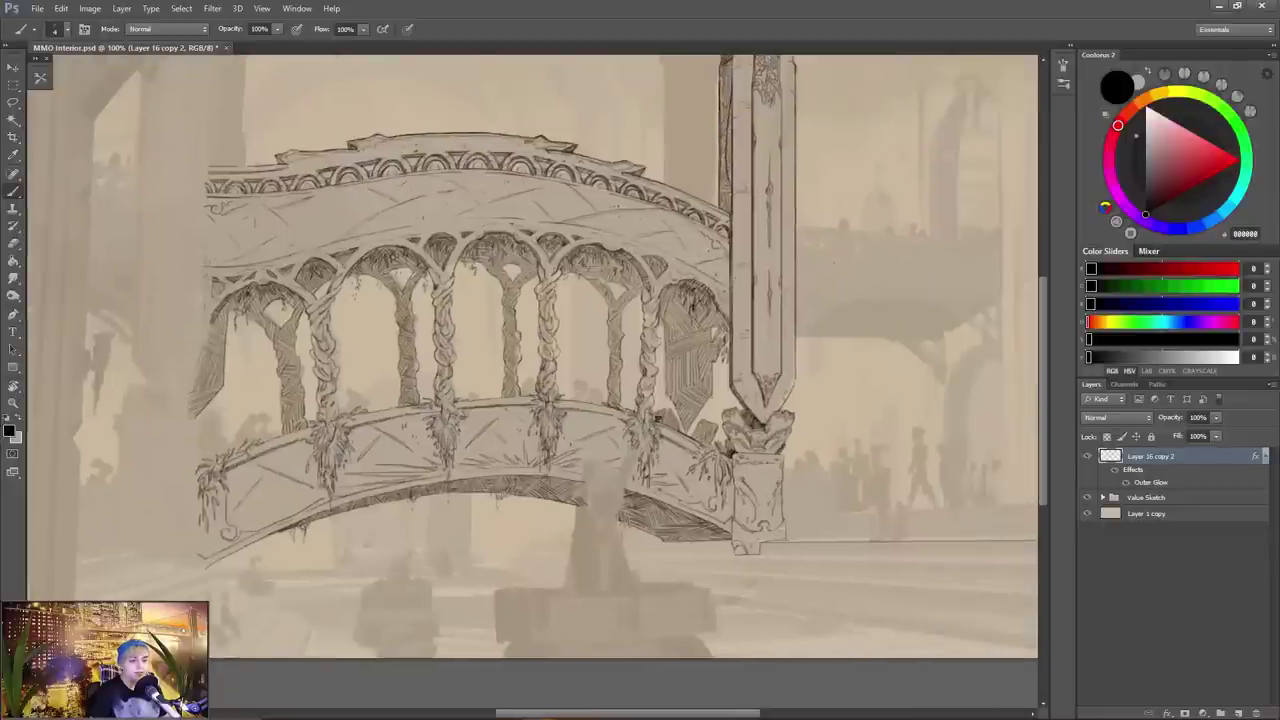
- Draw a small blocky stone ledge with ragged hanging growth beside the pedestal's outer side
{"action": "mouse_move", "coordinate": [786, 464]}
{"action": "left_mouse_down"}
{"action": "mouse_move", "coordinate": [796, 522]}
{"action": "mouse_move", "coordinate": [796, 490]}
{"action": "mouse_move", "coordinate": [838, 474]}
{"action": "mouse_move", "coordinate": [822, 489]}
{"action": "left_mouse_up"}
{"action": "key", "text": "ctrl+z"}
{"action": "key", "text": "e"}
{"action": "key", "text": "b"}
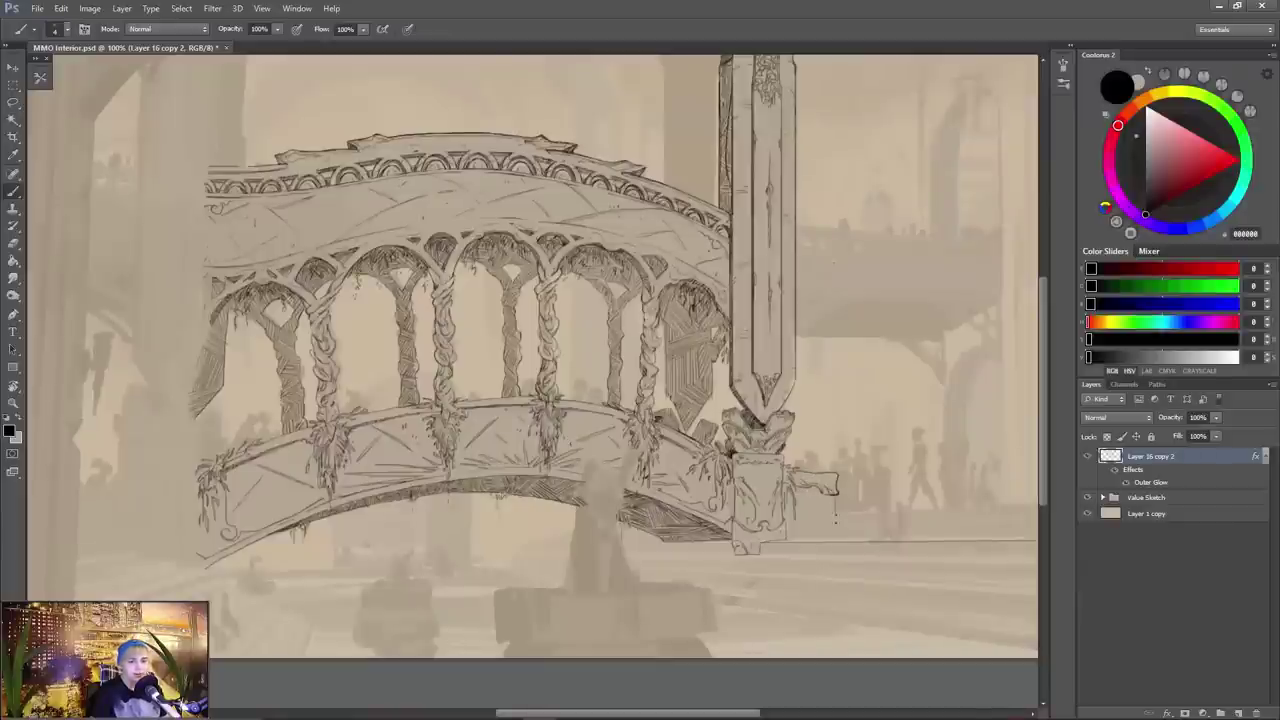
{"action": "key", "text": "e"}
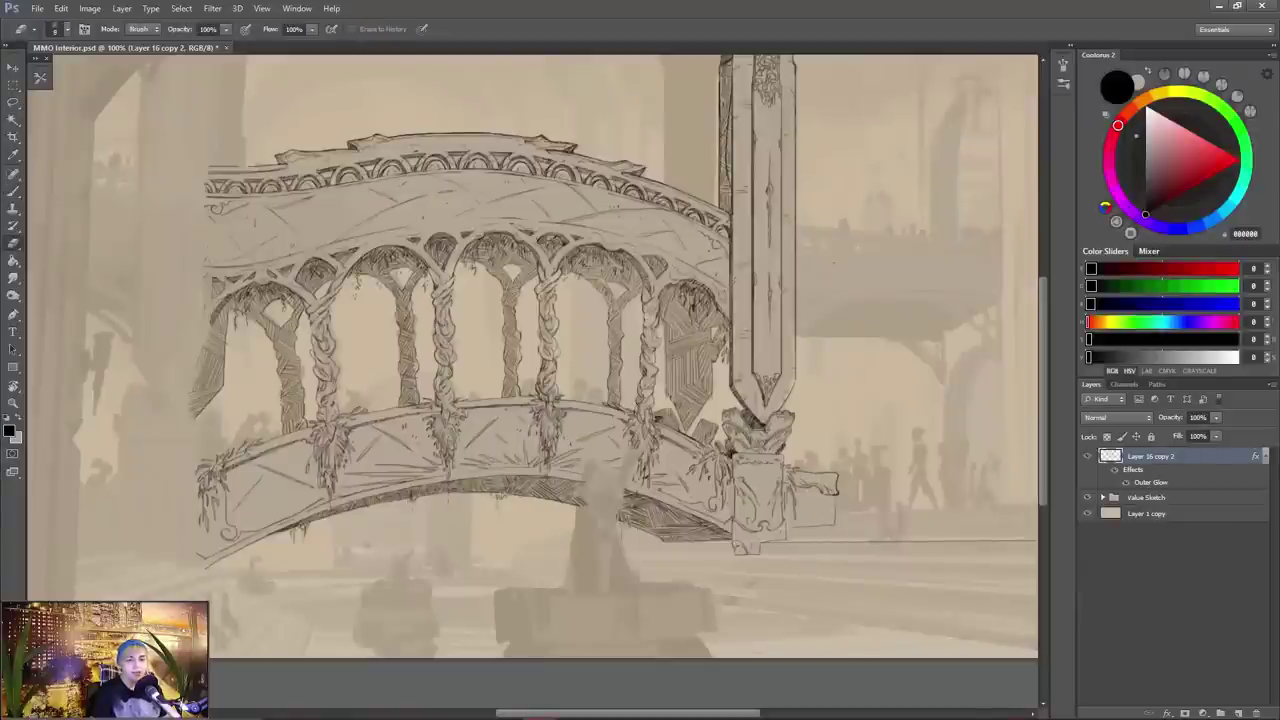
{"action": "key", "text": "b"}
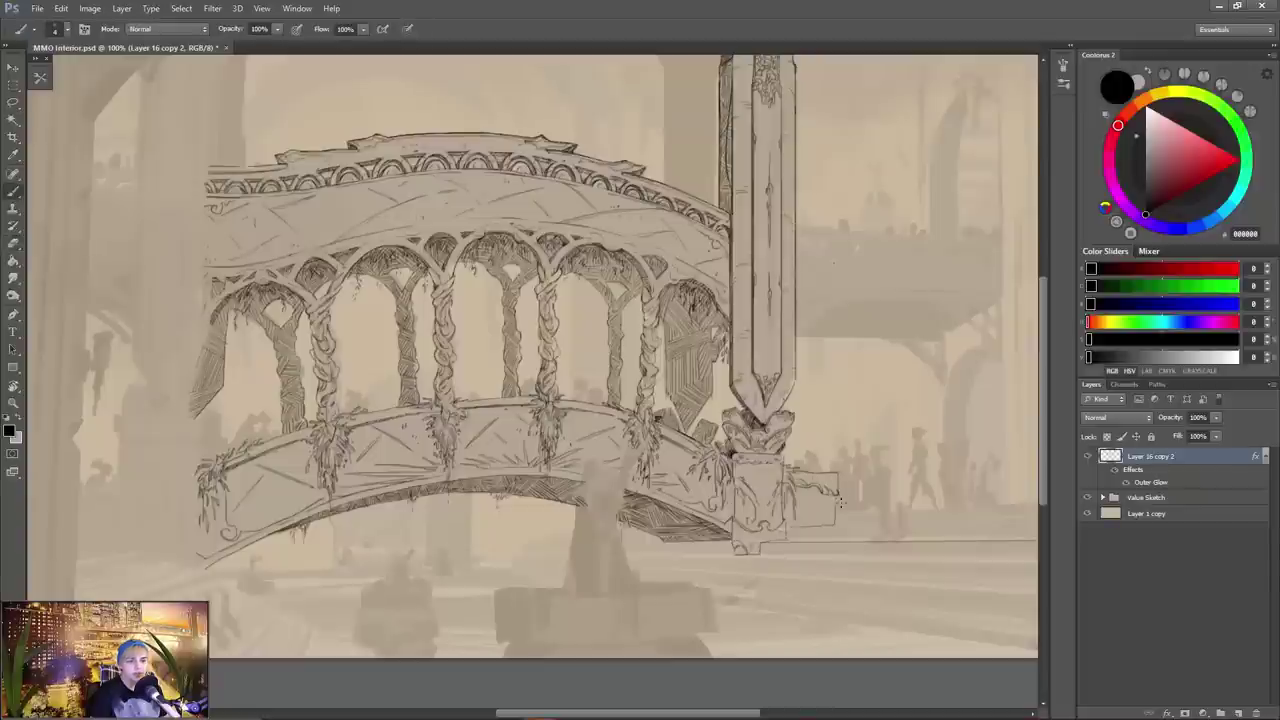
{"action": "key", "text": "e"}
{"action": "key", "text": "b"}
{"action": "key", "text": "e"}
{"action": "key", "text": "b"}
- Draw long converging step lines from the pedestal and ledge base to the canvas edge, and refine the ledge's lower part
{"action": "mouse_move", "coordinate": [860, 535]}
{"action": "left_mouse_down"}
{"action": "mouse_move", "coordinate": [697, 515]}
{"action": "mouse_move", "coordinate": [938, 514]}
{"action": "left_mouse_up"}
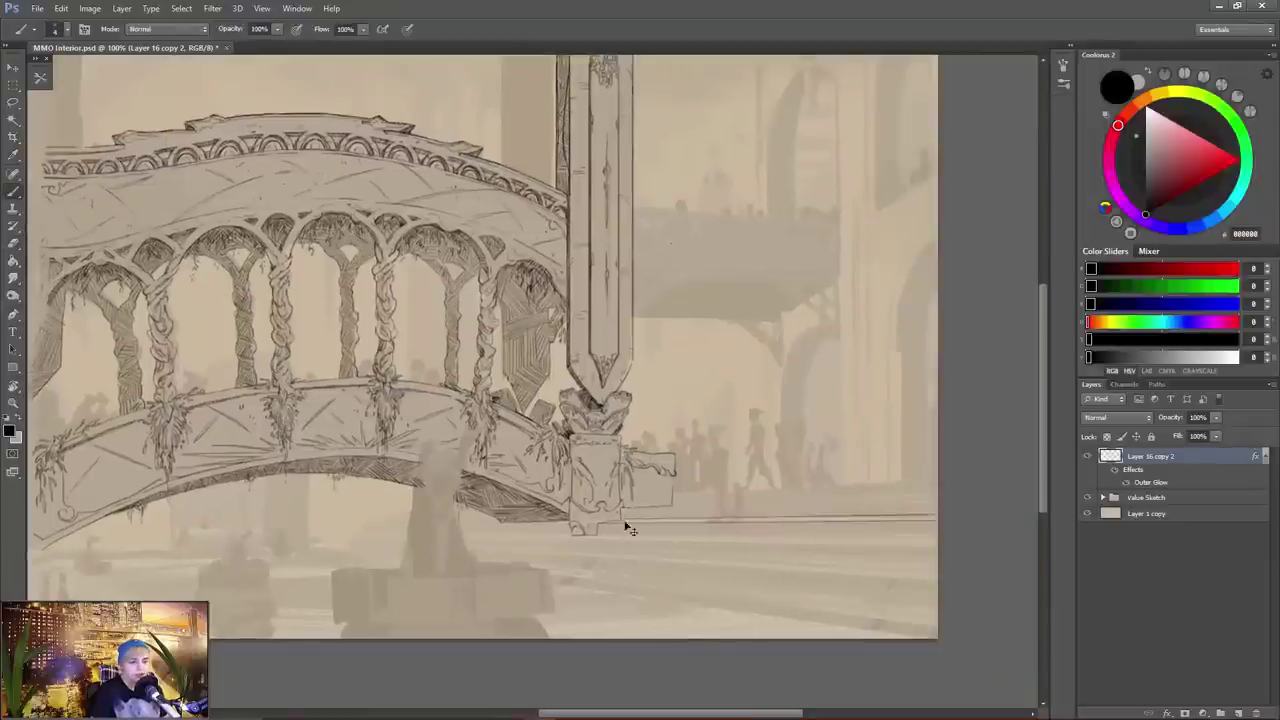
{"action": "left_click_drag", "start_coordinate": [621, 519], "coordinate": [936, 515]}
{"action": "left_click_drag", "start_coordinate": [621, 508], "coordinate": [938, 500]}
{"action": "mouse_move", "coordinate": [671, 505]}
{"action": "left_mouse_down"}
{"action": "mouse_move", "coordinate": [946, 493]}
{"action": "mouse_move", "coordinate": [707, 513]}
{"action": "mouse_move", "coordinate": [729, 494]}
{"action": "mouse_move", "coordinate": [689, 497]}
{"action": "mouse_move", "coordinate": [938, 479]}
{"action": "left_mouse_up"}
{"action": "key", "text": "ctrl+z"}
{"action": "key", "text": "e"}
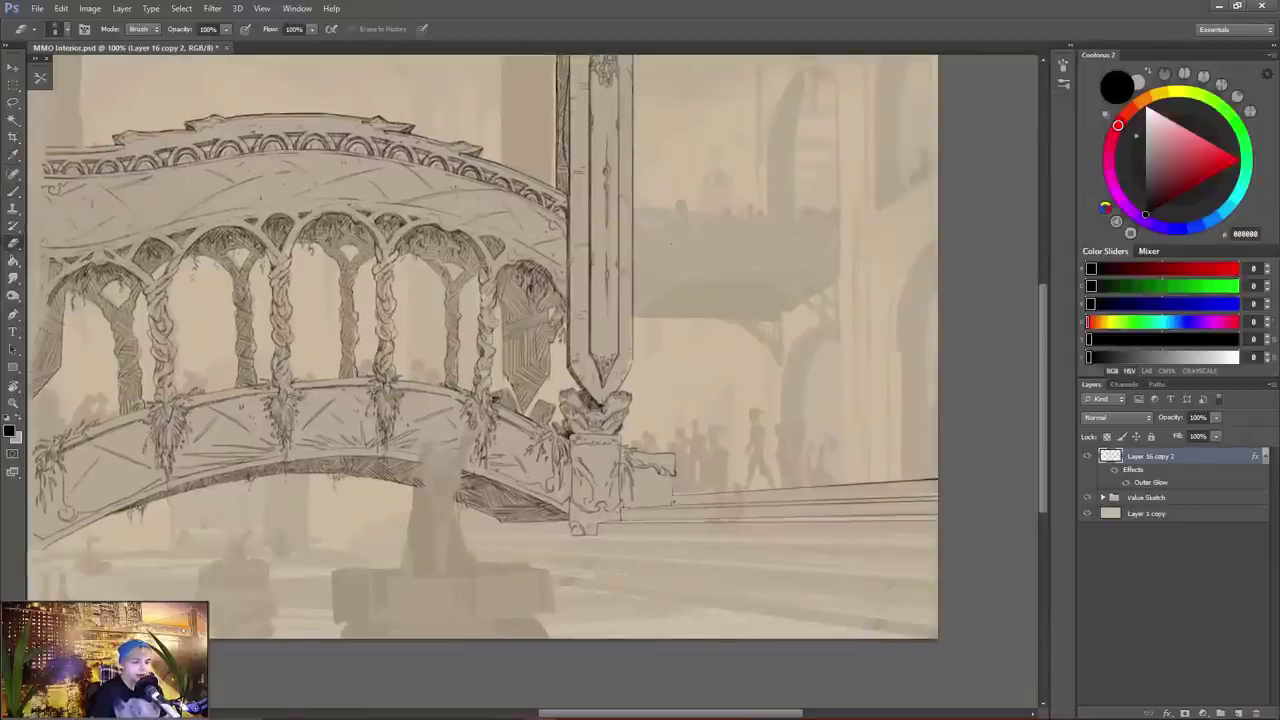
{"action": "key", "text": "b"}
{"action": "left_click_drag", "start_coordinate": [641, 497], "coordinate": [745, 479]}
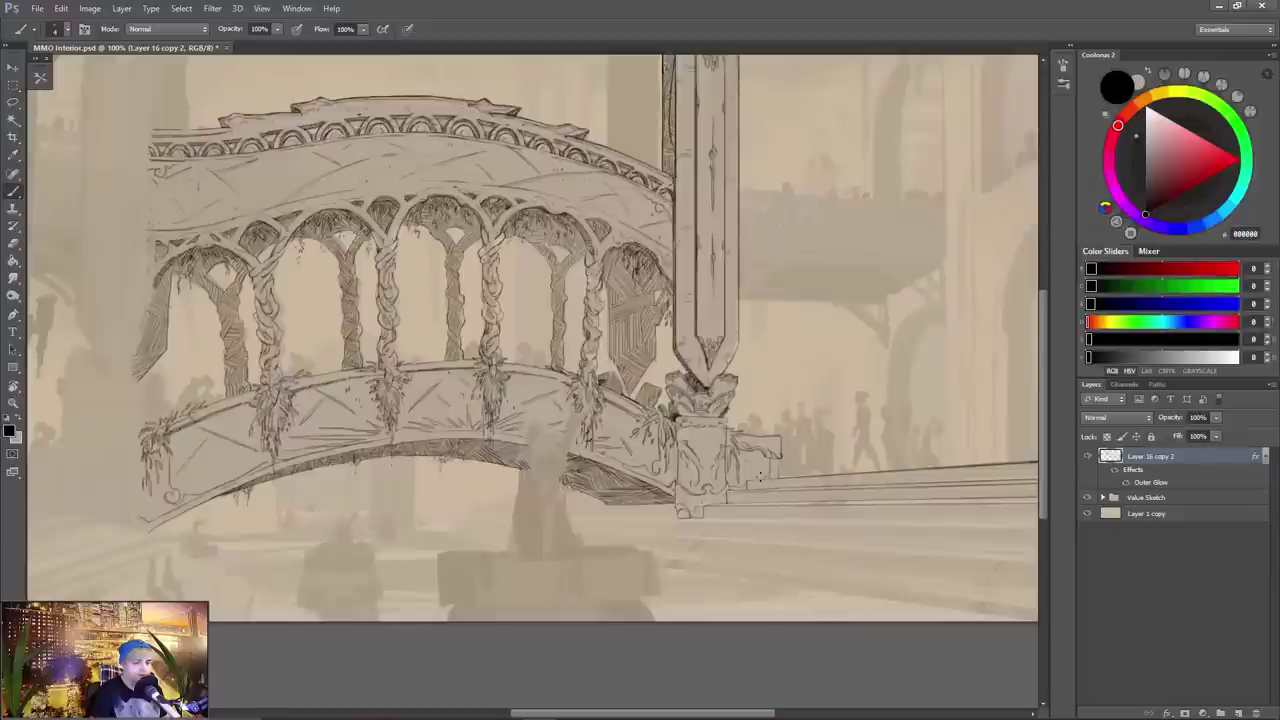
{"action": "left_click_drag", "start_coordinate": [752, 470], "coordinate": [780, 470]}
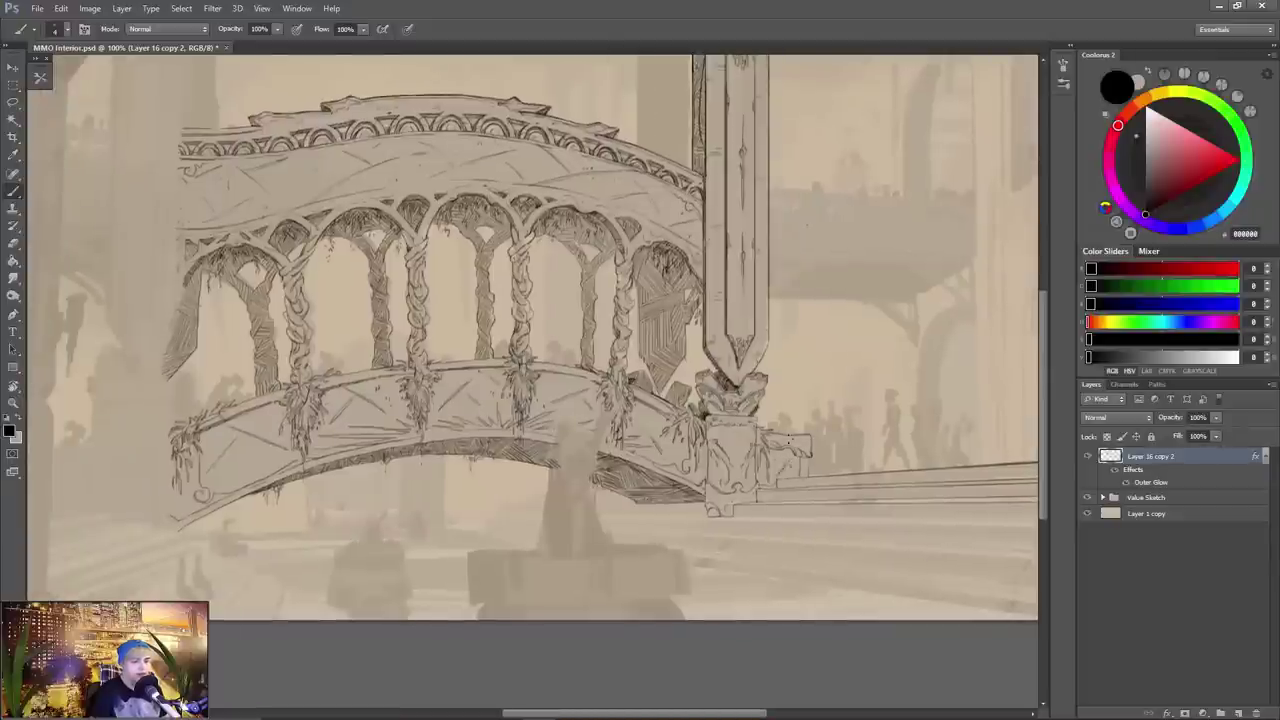
{"action": "left_click_drag", "start_coordinate": [784, 437], "coordinate": [832, 438]}
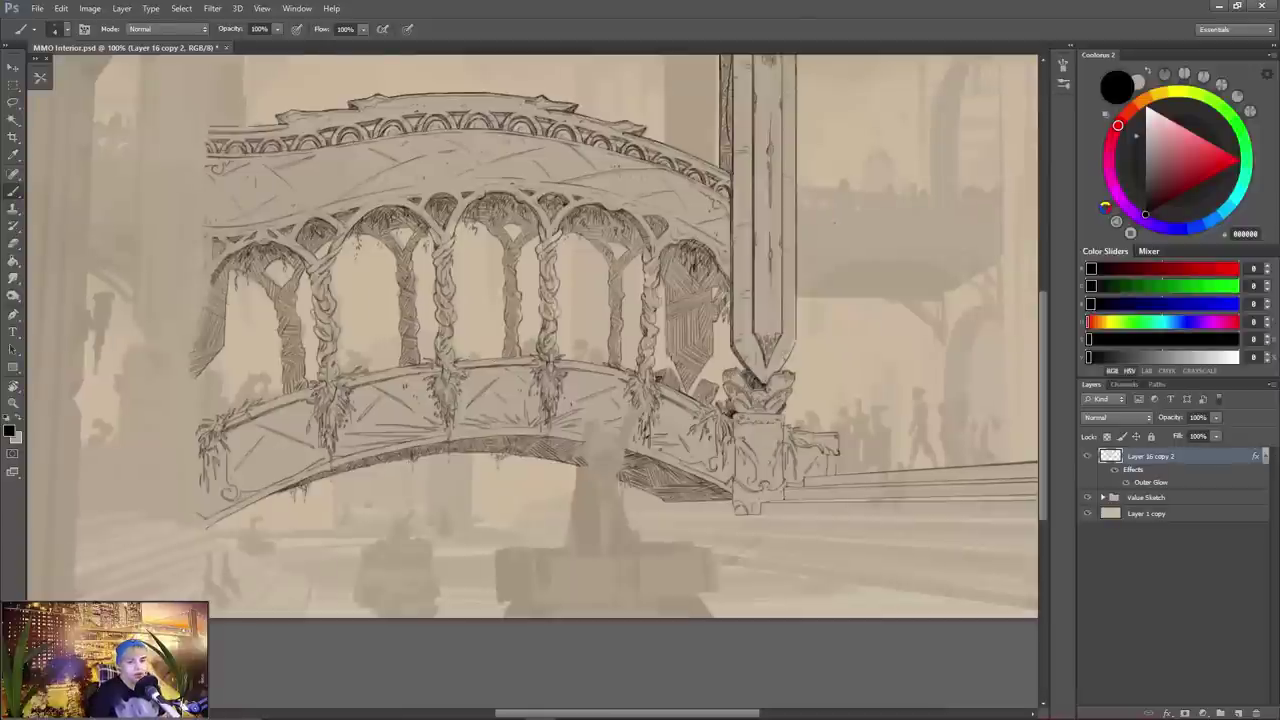
- Draw a draped cloth with a pointed lower end and layered curved folds over the background bridge beside the pillar
{"action": "left_click_drag", "start_coordinate": [845, 508], "coordinate": [774, 431]}
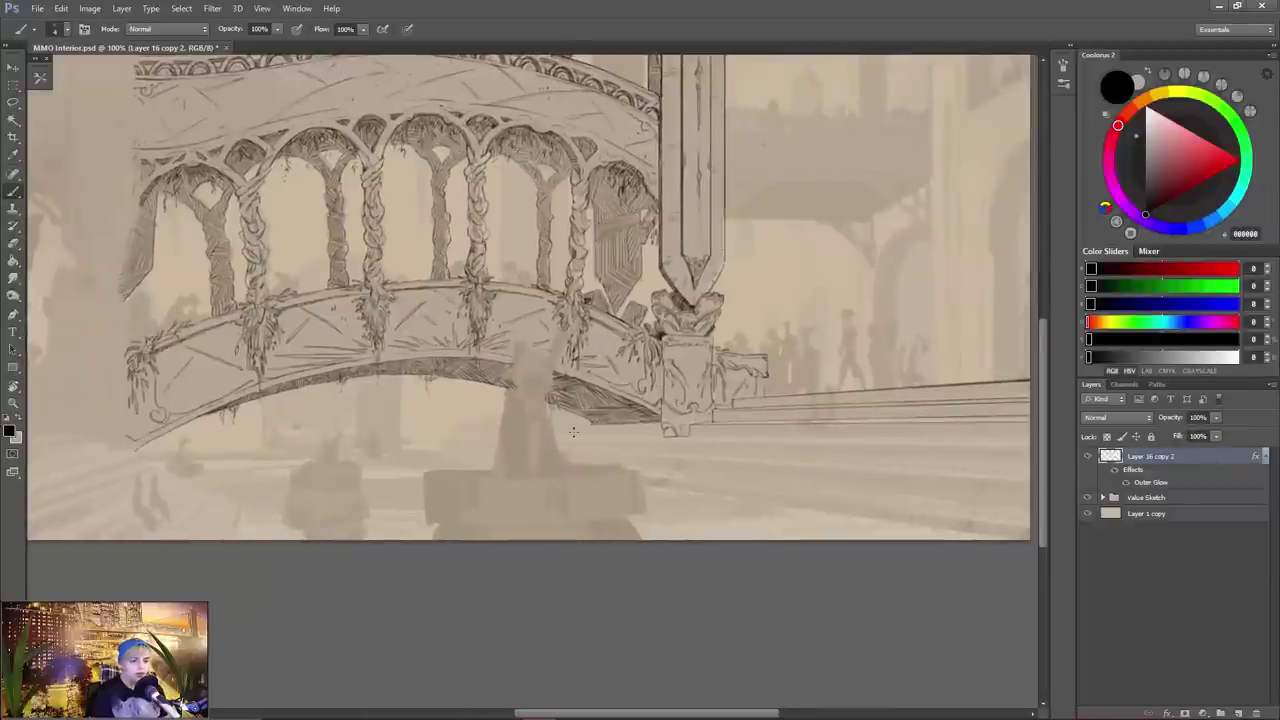
{"action": "scroll", "coordinate": [558, 430], "scroll_direction": "up", "scroll_amount": 3}
{"action": "scroll", "coordinate": [558, 430], "scroll_direction": "right", "scroll_amount": 1}
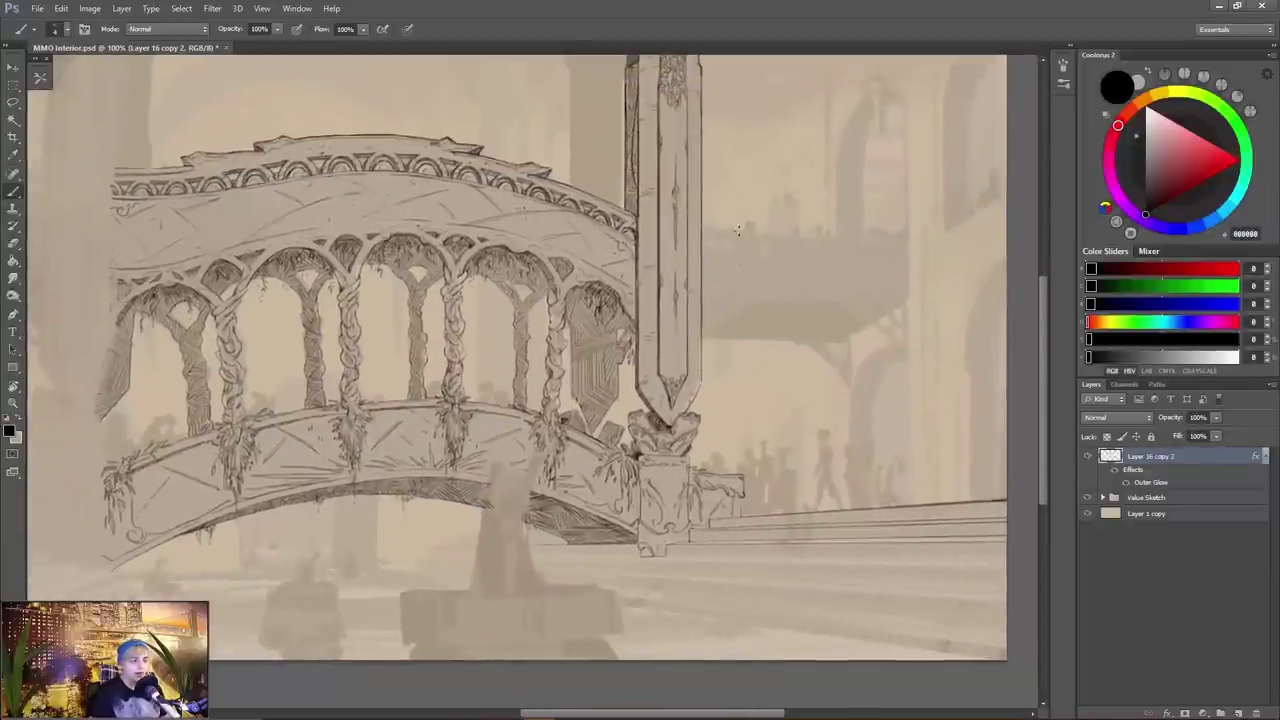
{"action": "mouse_move", "coordinate": [744, 232]}
{"action": "left_mouse_down"}
{"action": "mouse_move", "coordinate": [785, 336]}
{"action": "mouse_move", "coordinate": [856, 257]}
{"action": "mouse_move", "coordinate": [793, 314]}
{"action": "mouse_move", "coordinate": [835, 233]}
{"action": "left_mouse_up"}
{"action": "left_click_drag", "start_coordinate": [833, 236], "coordinate": [797, 296]}
{"action": "left_click_drag", "start_coordinate": [779, 281], "coordinate": [807, 270]}
{"action": "mouse_move", "coordinate": [741, 228]}
{"action": "left_mouse_down"}
{"action": "mouse_move", "coordinate": [762, 262]}
{"action": "mouse_move", "coordinate": [748, 230]}
{"action": "mouse_move", "coordinate": [778, 285]}
{"action": "mouse_move", "coordinate": [746, 228]}
{"action": "mouse_move", "coordinate": [803, 272]}
{"action": "mouse_move", "coordinate": [789, 262]}
{"action": "mouse_move", "coordinate": [831, 229]}
{"action": "mouse_move", "coordinate": [853, 237]}
{"action": "mouse_move", "coordinate": [814, 248]}
{"action": "mouse_move", "coordinate": [821, 234]}
{"action": "mouse_move", "coordinate": [751, 230]}
{"action": "mouse_move", "coordinate": [788, 252]}
{"action": "mouse_move", "coordinate": [812, 238]}
{"action": "mouse_move", "coordinate": [779, 234]}
{"action": "mouse_move", "coordinate": [831, 236]}
{"action": "left_mouse_up"}
{"action": "key", "text": "ctrl+z"}
{"action": "key", "text": "ctrl+z"}
{"action": "key", "text": "e"}
{"action": "key", "text": "b"}
{"action": "key", "text": "e"}
{"action": "key", "text": "b"}
{"action": "left_click_drag", "start_coordinate": [790, 334], "coordinate": [811, 324]}
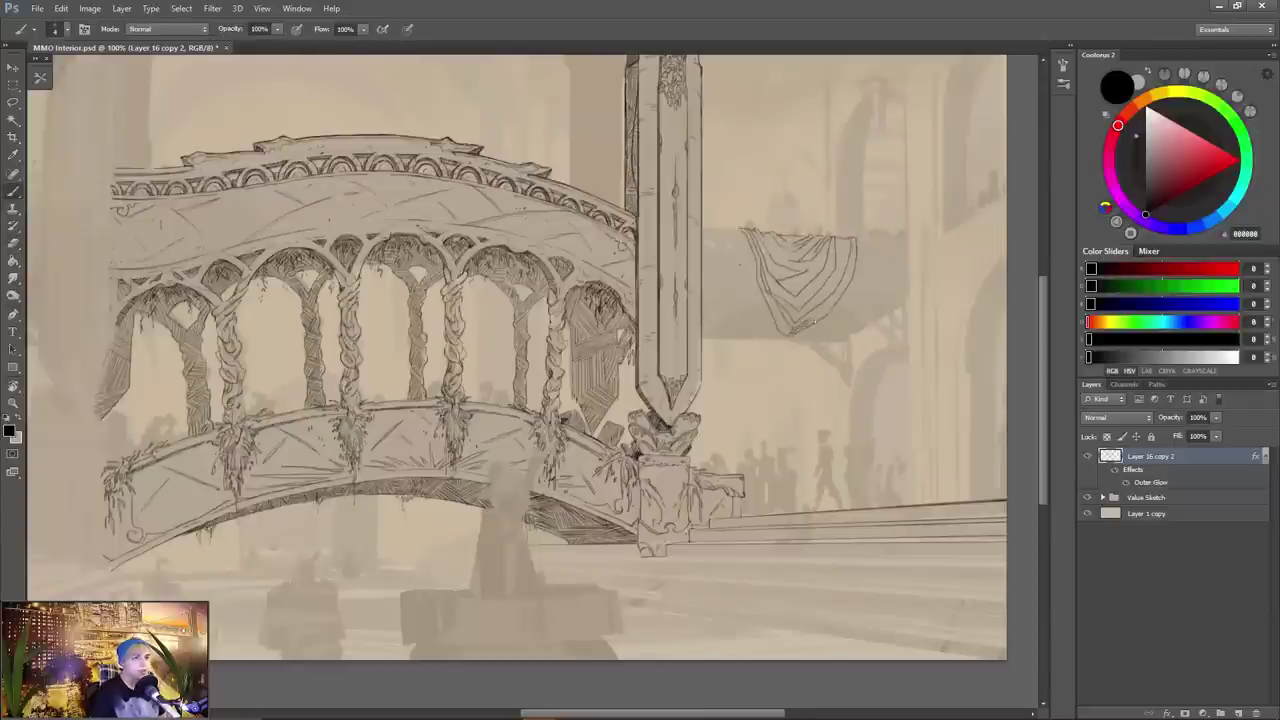
- Shade the inner folds of the draped cloth with darker hatching strokes
{"action": "mouse_move", "coordinate": [769, 267]}
{"action": "left_mouse_down"}
{"action": "mouse_move", "coordinate": [797, 273]}
{"action": "mouse_move", "coordinate": [759, 242]}
{"action": "mouse_move", "coordinate": [820, 248]}
{"action": "left_mouse_up"}
{"action": "mouse_move", "coordinate": [788, 294]}
{"action": "left_mouse_down"}
{"action": "mouse_move", "coordinate": [798, 282]}
{"action": "mouse_move", "coordinate": [782, 326]}
{"action": "mouse_move", "coordinate": [774, 302]}
{"action": "left_mouse_up"}
{"action": "left_click_drag", "start_coordinate": [822, 267], "coordinate": [810, 279]}
{"action": "left_click_drag", "start_coordinate": [768, 236], "coordinate": [832, 282]}
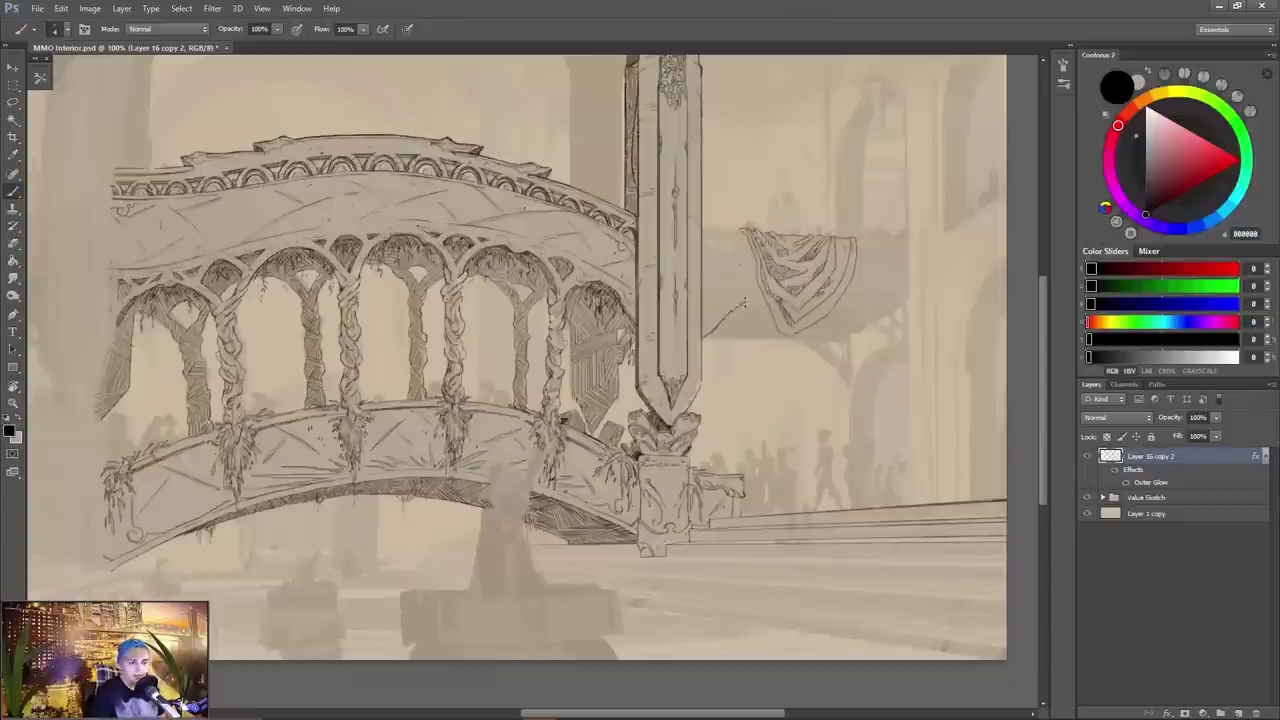
- Draw a curved openwork bracket against the pillar and the background bridge's lower edge on both sides of the cloth
{"action": "key", "text": "ctrl+z"}
{"action": "mouse_move", "coordinate": [706, 337]}
{"action": "left_mouse_down"}
{"action": "mouse_move", "coordinate": [748, 300]}
{"action": "mouse_move", "coordinate": [722, 313]}
{"action": "mouse_move", "coordinate": [711, 303]}
{"action": "left_mouse_up"}
{"action": "left_click_drag", "start_coordinate": [711, 302], "coordinate": [735, 299]}
{"action": "key", "text": "ctrl+z"}
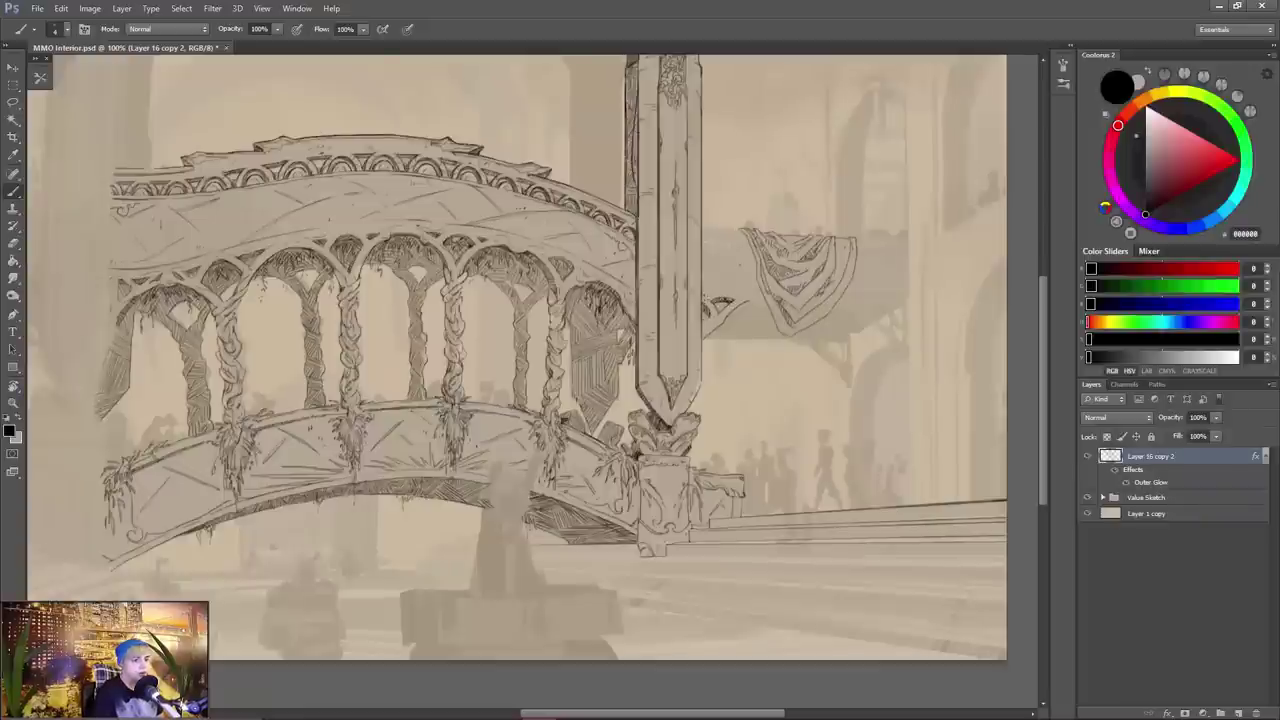
{"action": "left_click_drag", "start_coordinate": [735, 294], "coordinate": [759, 291]}
{"action": "left_click_drag", "start_coordinate": [844, 291], "coordinate": [907, 295]}
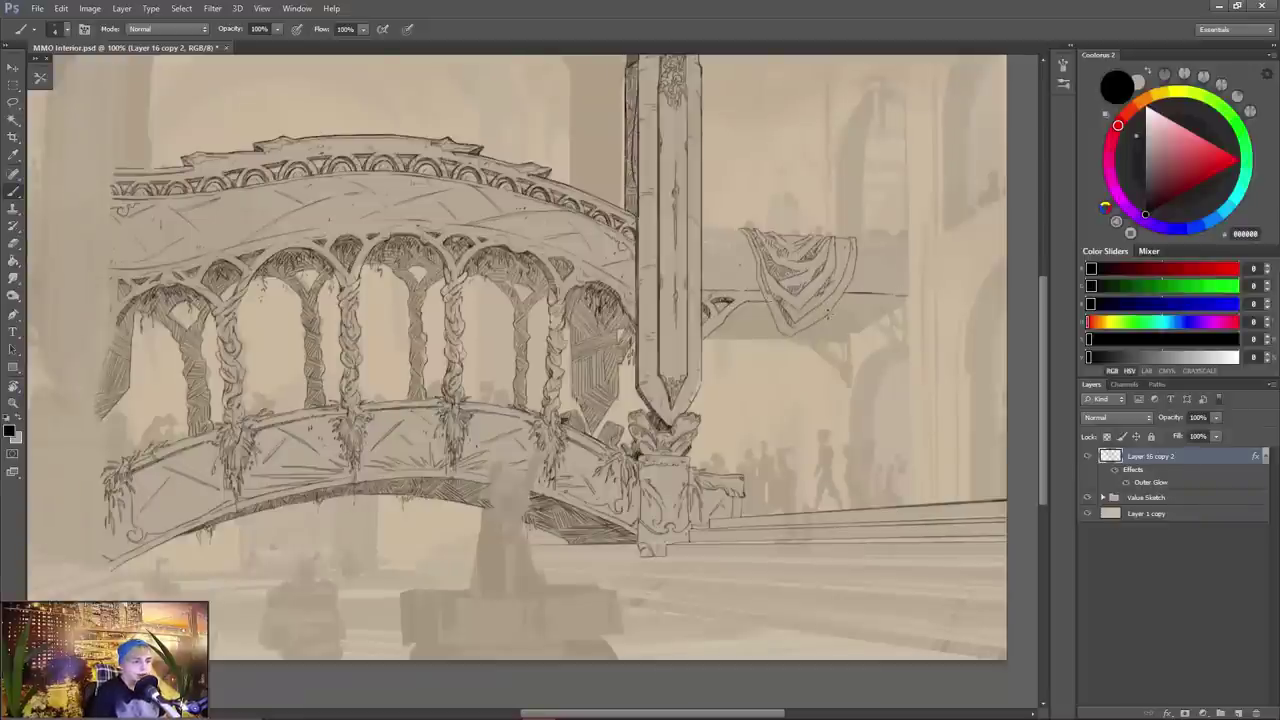
- Add hanging vines and leafy tufts along the draped cloth's lower edge and upper corner, working in a mirrored view
{"action": "key", "text": "F1"}
{"action": "mouse_move", "coordinate": [657, 348]}
{"action": "left_mouse_down"}
{"action": "mouse_move", "coordinate": [655, 377]}
{"action": "mouse_move", "coordinate": [460, 433]}
{"action": "mouse_move", "coordinate": [488, 444]}
{"action": "left_mouse_up"}
{"action": "left_click_drag", "start_coordinate": [180, 376], "coordinate": [191, 423]}
{"action": "mouse_move", "coordinate": [194, 394]}
{"action": "left_mouse_down"}
{"action": "mouse_move", "coordinate": [208, 458]}
{"action": "mouse_move", "coordinate": [217, 435]}
{"action": "left_mouse_up"}
{"action": "left_click_drag", "start_coordinate": [222, 421], "coordinate": [226, 456]}
{"action": "mouse_move", "coordinate": [262, 396]}
{"action": "left_mouse_down"}
{"action": "mouse_move", "coordinate": [264, 428]}
{"action": "mouse_move", "coordinate": [270, 414]}
{"action": "left_mouse_up"}
{"action": "left_click_drag", "start_coordinate": [286, 348], "coordinate": [290, 332]}
{"action": "left_click_drag", "start_coordinate": [280, 352], "coordinate": [298, 324]}
{"action": "mouse_move", "coordinate": [238, 470]}
{"action": "left_mouse_down"}
{"action": "mouse_move", "coordinate": [241, 486]}
{"action": "mouse_move", "coordinate": [240, 468]}
{"action": "left_mouse_up"}
{"action": "mouse_move", "coordinate": [236, 434]}
{"action": "left_mouse_down"}
{"action": "mouse_move", "coordinate": [238, 452]}
{"action": "mouse_move", "coordinate": [236, 440]}
{"action": "left_mouse_up"}
{"action": "left_click_drag", "start_coordinate": [244, 430], "coordinate": [250, 444]}
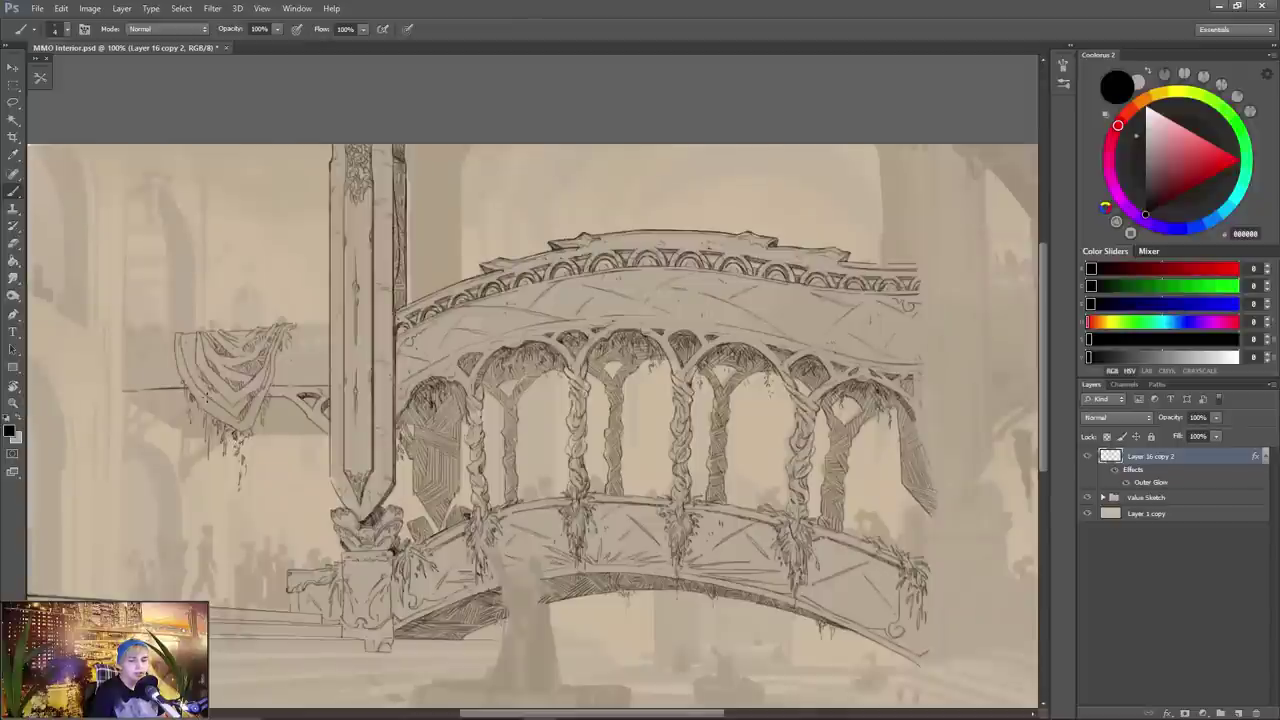
{"action": "left_click_drag", "start_coordinate": [204, 405], "coordinate": [210, 419]}
{"action": "key", "text": "ctrl+shift+h"}
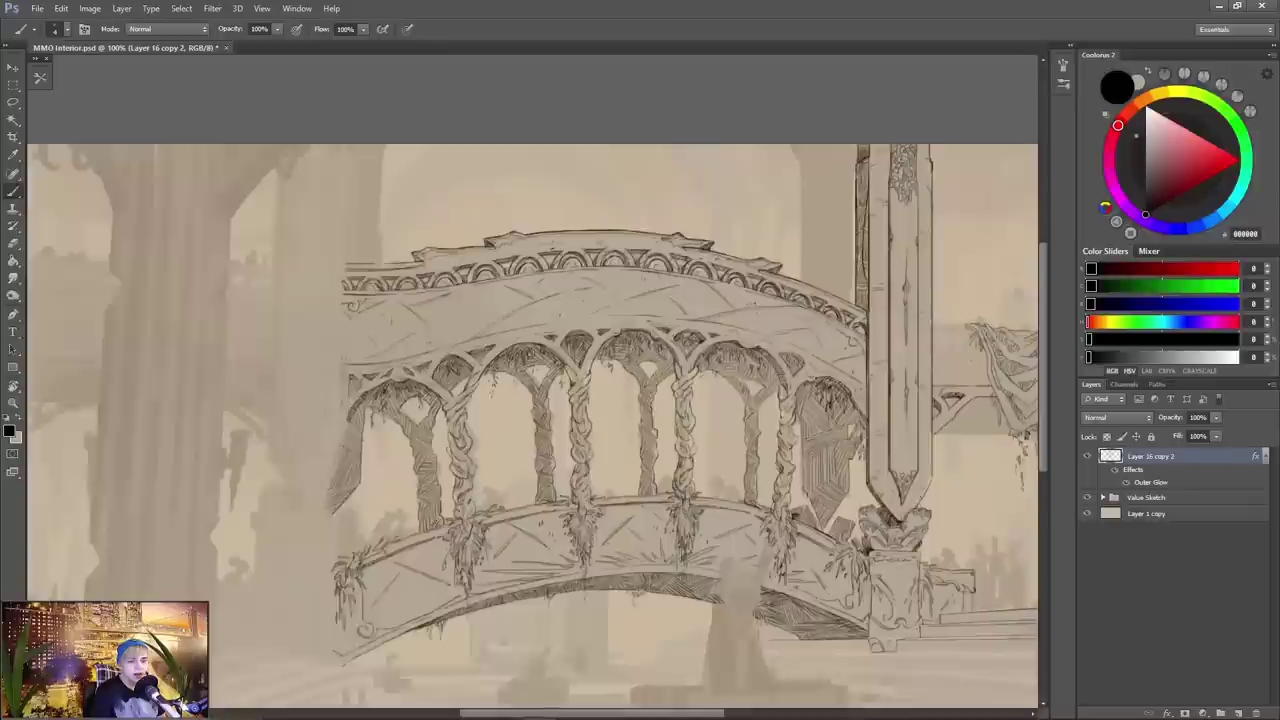
- Draw the background bridge's top railing on both sides of the cloth and decorate it with small arches
{"action": "left_click_drag", "start_coordinate": [1006, 420], "coordinate": [835, 409]}
{"action": "mouse_move", "coordinate": [777, 326]}
{"action": "left_mouse_down"}
{"action": "mouse_move", "coordinate": [766, 329]}
{"action": "mouse_move", "coordinate": [787, 330]}
{"action": "mouse_move", "coordinate": [774, 325]}
{"action": "left_mouse_up"}
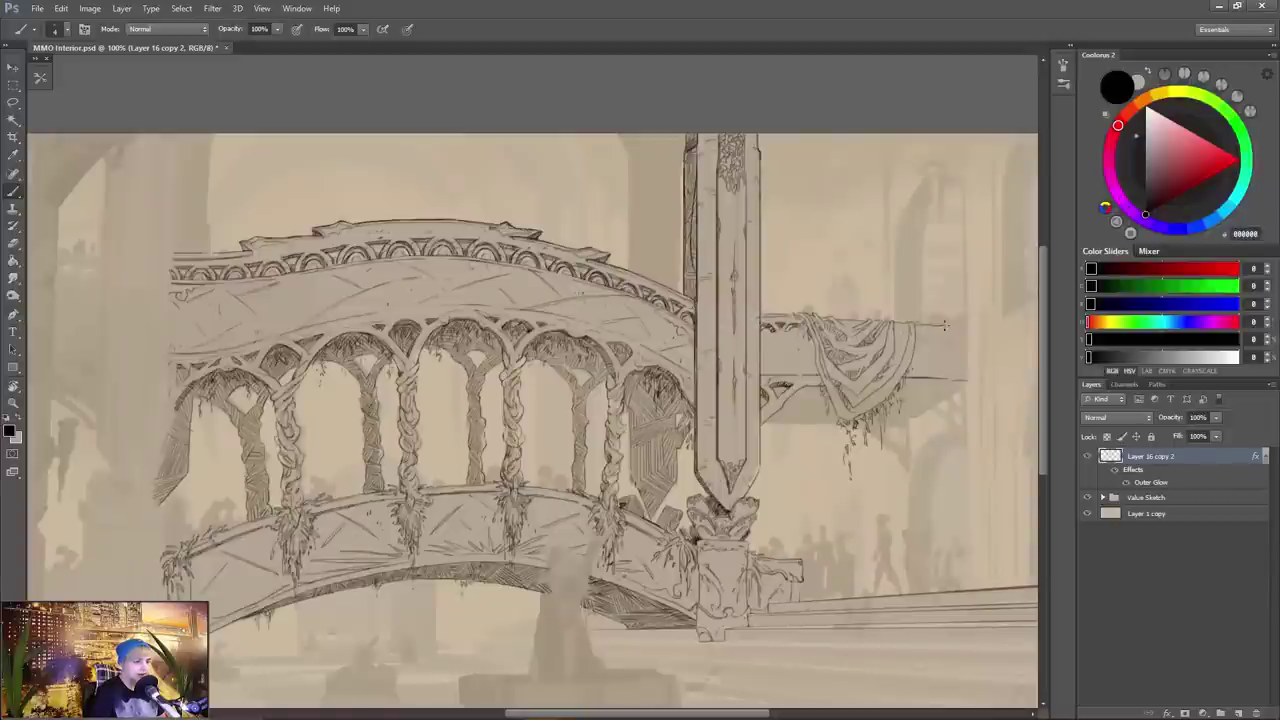
{"action": "key", "text": "ctrl+z"}
{"action": "left_click_drag", "start_coordinate": [916, 322], "coordinate": [966, 324]}
{"action": "left_click_drag", "start_coordinate": [920, 334], "coordinate": [958, 335]}
{"action": "key", "text": "e"}
{"action": "key", "text": "b"}
{"action": "key", "text": "e"}
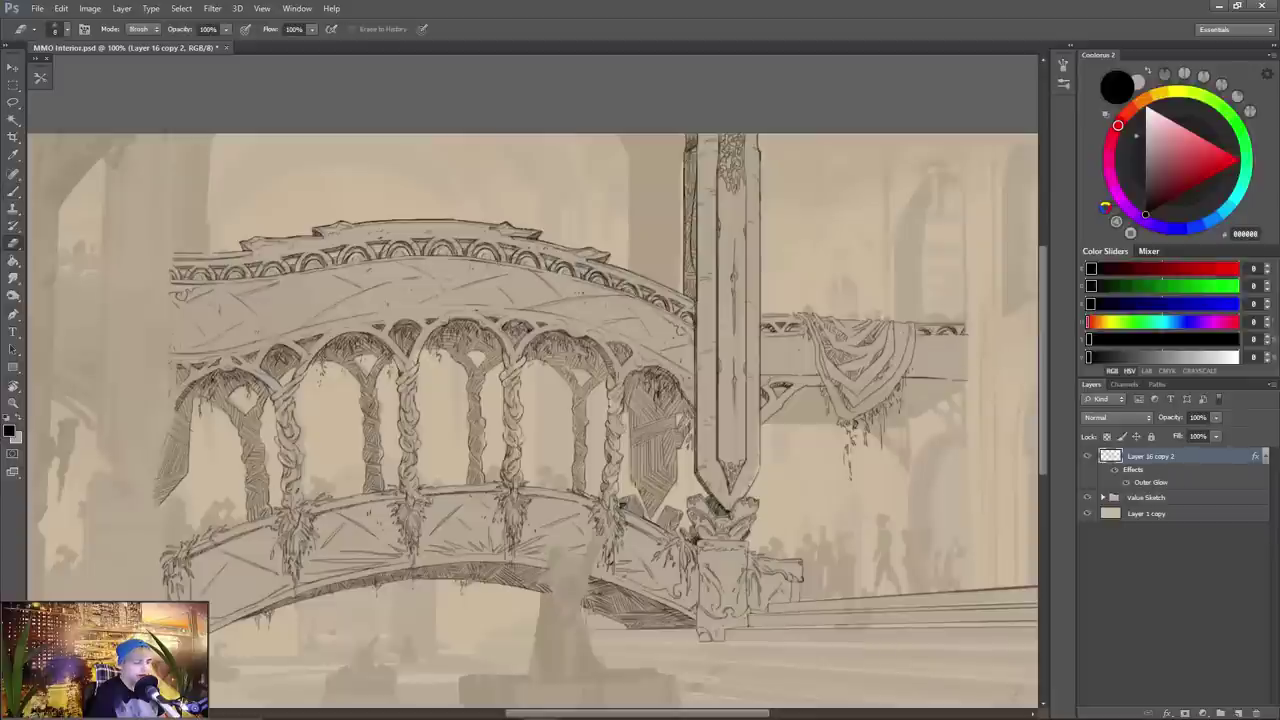
{"action": "key", "text": "b"}
{"action": "mouse_move", "coordinate": [918, 337]}
{"action": "left_mouse_down"}
{"action": "mouse_move", "coordinate": [963, 336]}
{"action": "mouse_move", "coordinate": [937, 333]}
{"action": "left_mouse_up"}
- Clean up the background railing's edge and add crossing diagonal panel lines to the bridge's face
{"action": "key", "text": "e"}
{"action": "key", "text": "b"}
{"action": "key", "text": "e"}
{"action": "left_click_drag", "start_coordinate": [766, 315], "coordinate": [798, 318]}
{"action": "key", "text": "b"}
{"action": "key", "text": "F2"}
{"action": "key", "text": "e"}
{"action": "left_click_drag", "start_coordinate": [150, 316], "coordinate": [590, 346]}
{"action": "key", "text": "b"}
{"action": "left_click_drag", "start_coordinate": [562, 347], "coordinate": [600, 346]}
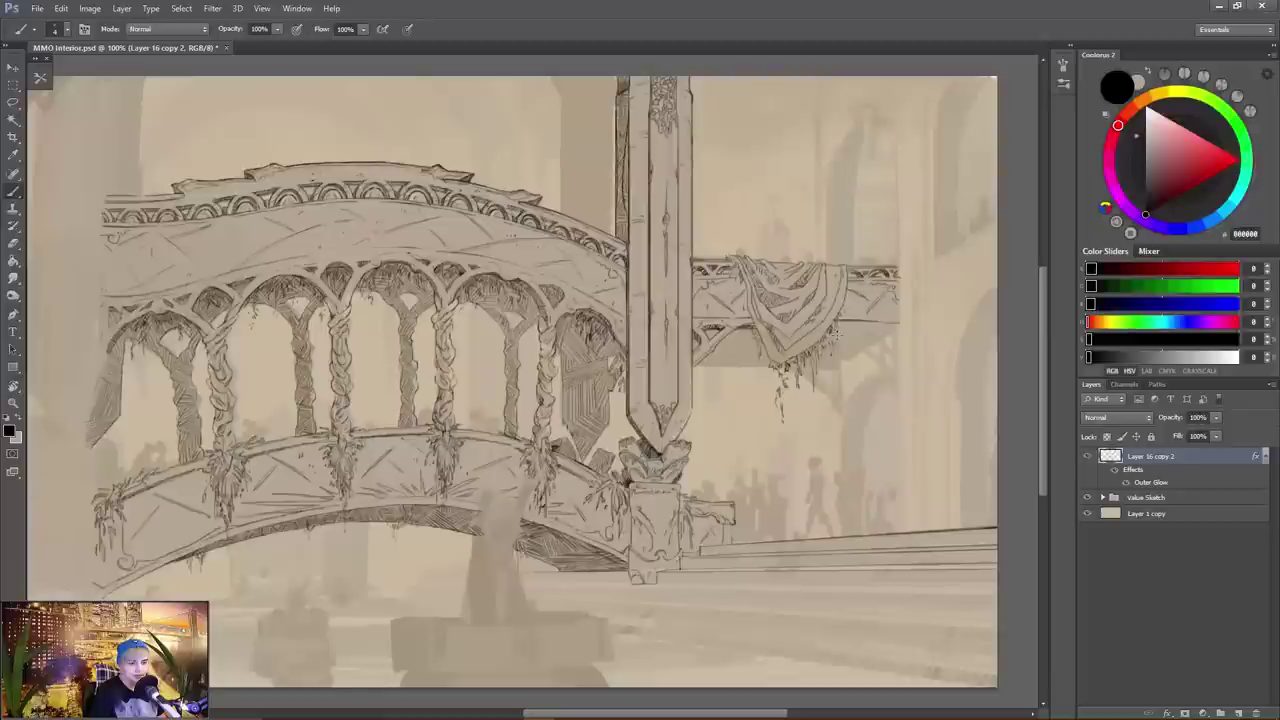
- Draw a curved support bracket with hatched openings beneath the background bridge's far end
{"action": "key", "text": "h"}
{"action": "left_click_drag", "start_coordinate": [889, 376], "coordinate": [900, 390]}
{"action": "mouse_move", "coordinate": [862, 330]}
{"action": "left_mouse_down"}
{"action": "mouse_move", "coordinate": [877, 354]}
{"action": "mouse_move", "coordinate": [854, 339]}
{"action": "mouse_move", "coordinate": [889, 337]}
{"action": "left_mouse_up"}
{"action": "left_click_drag", "start_coordinate": [878, 354], "coordinate": [893, 367]}
{"action": "left_click_drag", "start_coordinate": [836, 338], "coordinate": [901, 392]}
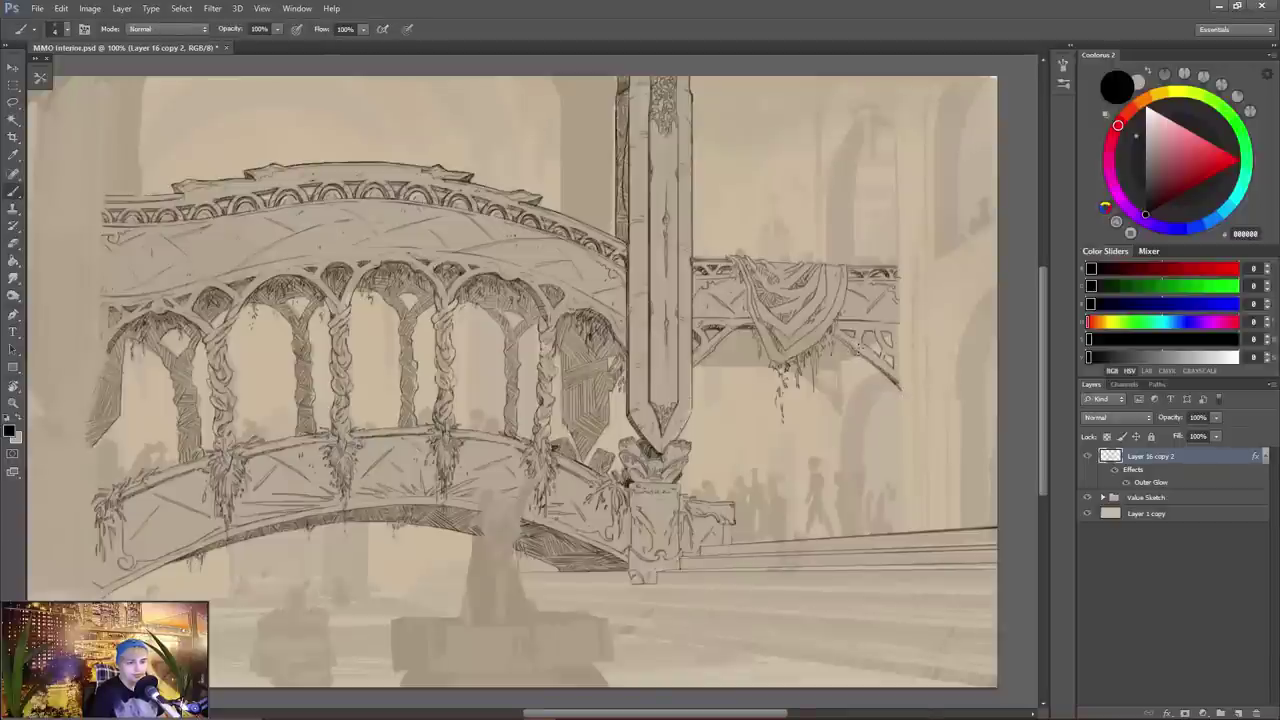
{"action": "left_click_drag", "start_coordinate": [838, 338], "coordinate": [892, 374]}
{"action": "key", "text": "e"}
{"action": "key", "text": "b"}
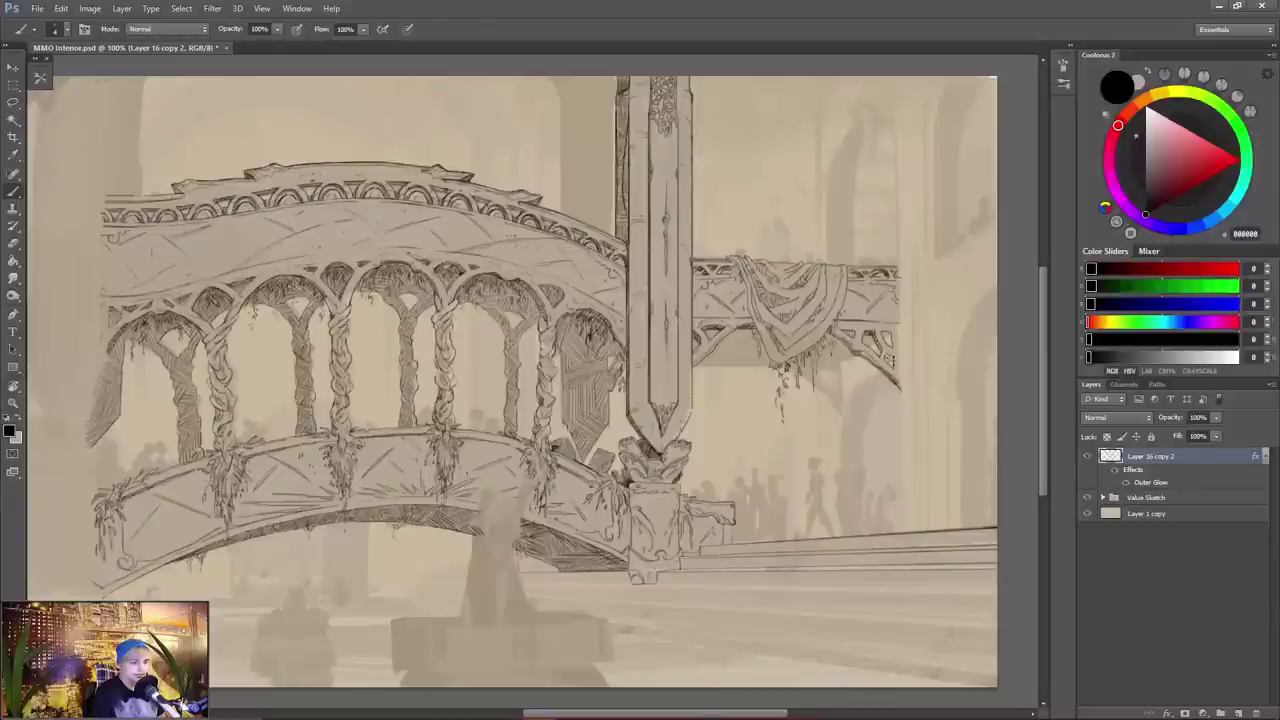
{"action": "left_click_drag", "start_coordinate": [880, 330], "coordinate": [893, 357]}
{"action": "key", "text": "e"}
{"action": "key", "text": "b"}
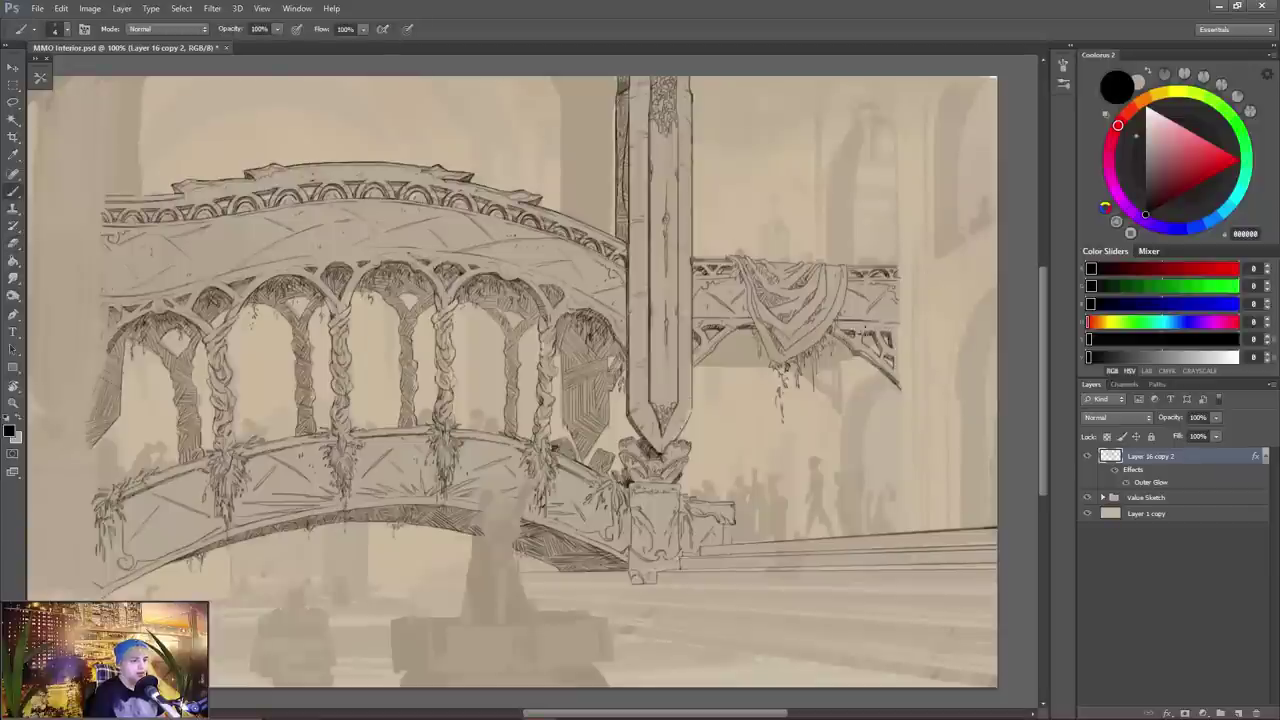
- Compare the drawing with the line art hidden, adjust the Value Sketch group's opacity, and reselect Layer 16 copy 2
{"action": "left_click_drag", "start_coordinate": [805, 349], "coordinate": [879, 321]}
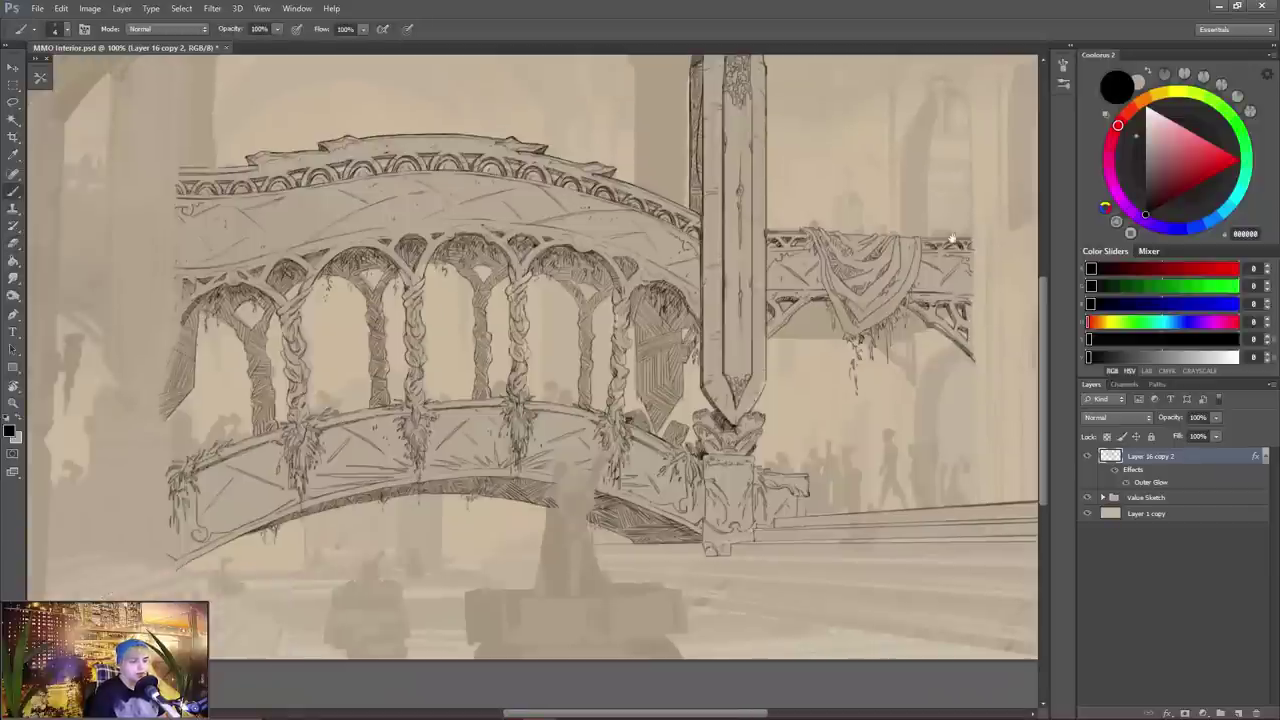
{"action": "left_click", "coordinate": [1087, 456]}
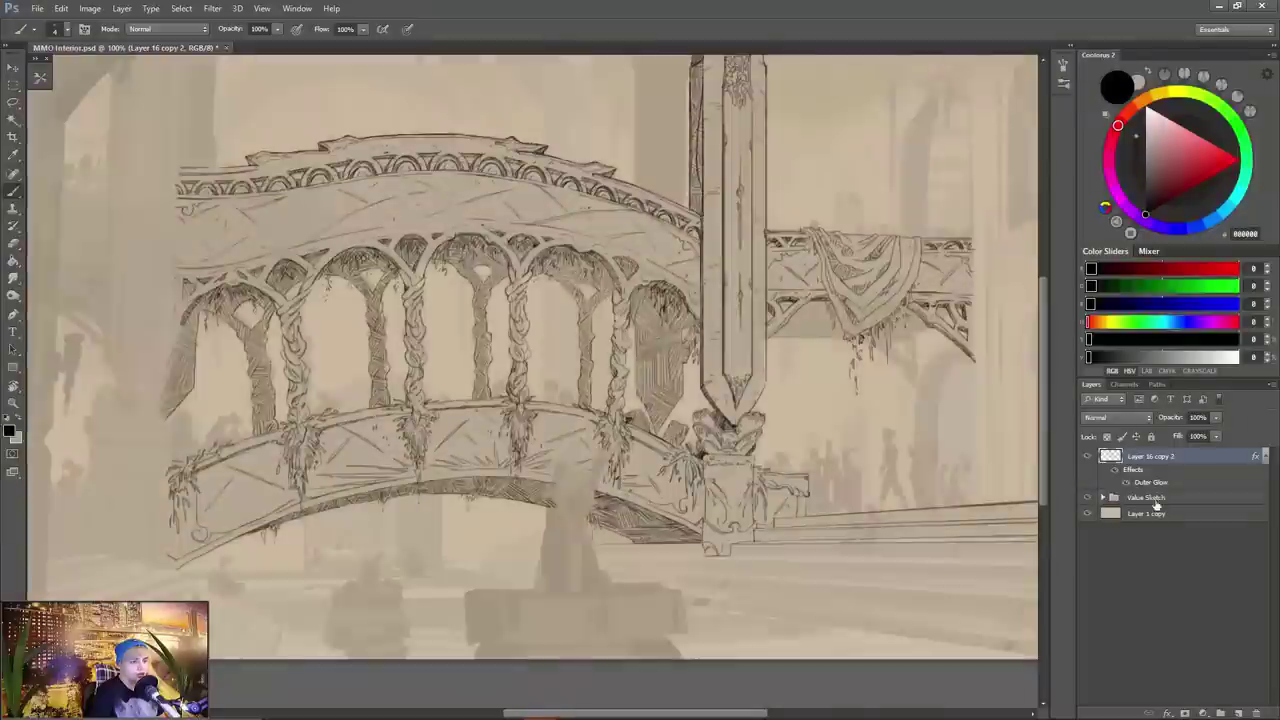
{"action": "left_click", "coordinate": [1087, 456]}
{"action": "left_click", "coordinate": [1158, 498]}
{"action": "mouse_move", "coordinate": [1168, 418]}
{"action": "left_mouse_down"}
{"action": "mouse_move", "coordinate": [1210, 418]}
{"action": "mouse_move", "coordinate": [1125, 418]}
{"action": "left_mouse_up"}
{"action": "left_click", "coordinate": [1150, 456]}
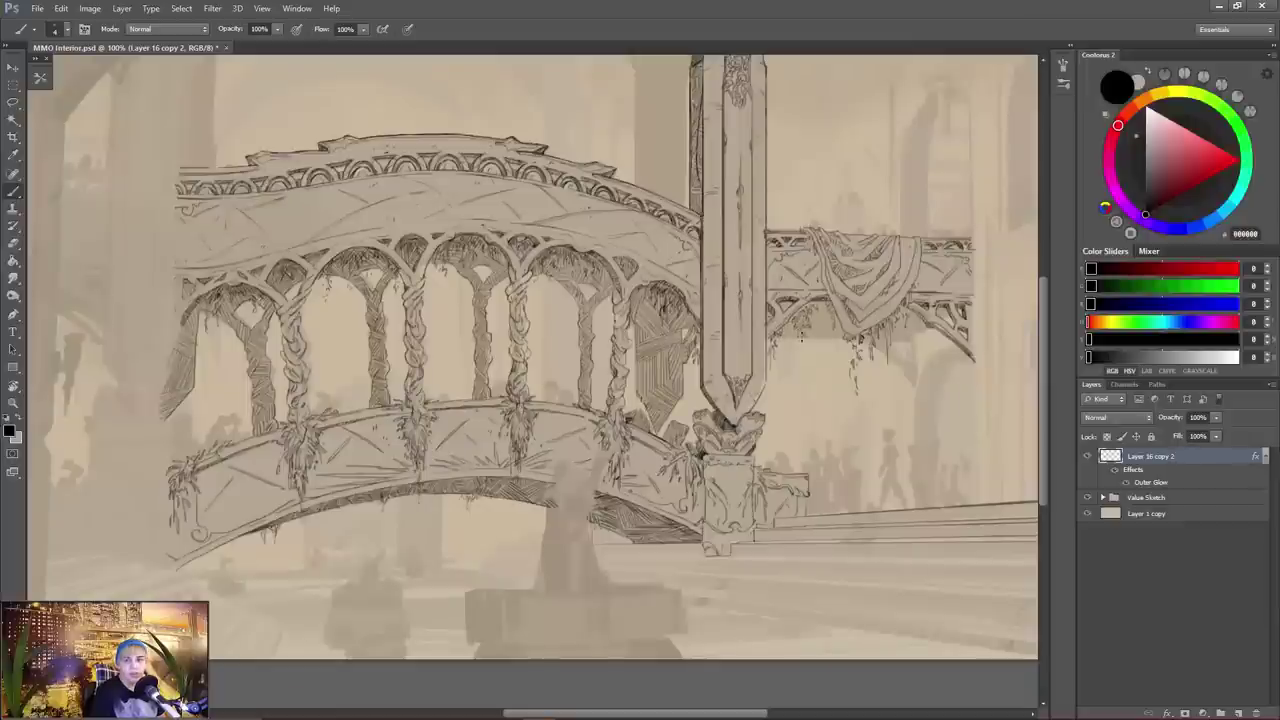
- Add hanging foliage and a small tattered, pointed drape beneath the background bridge on either side of the cloth
{"action": "key", "text": "e"}
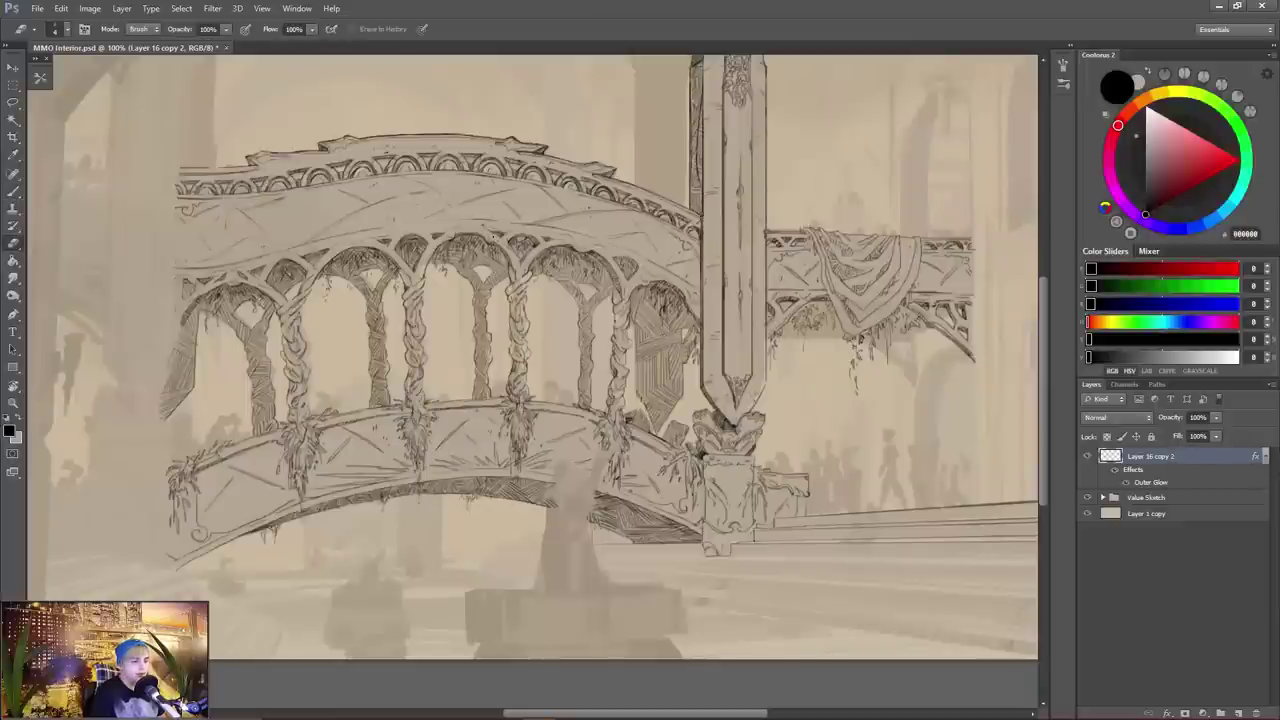
{"action": "key", "text": "b"}
{"action": "key", "text": "e"}
{"action": "key", "text": "b"}
{"action": "scroll", "coordinate": [837, 455], "scroll_direction": "right", "scroll_amount": 2}
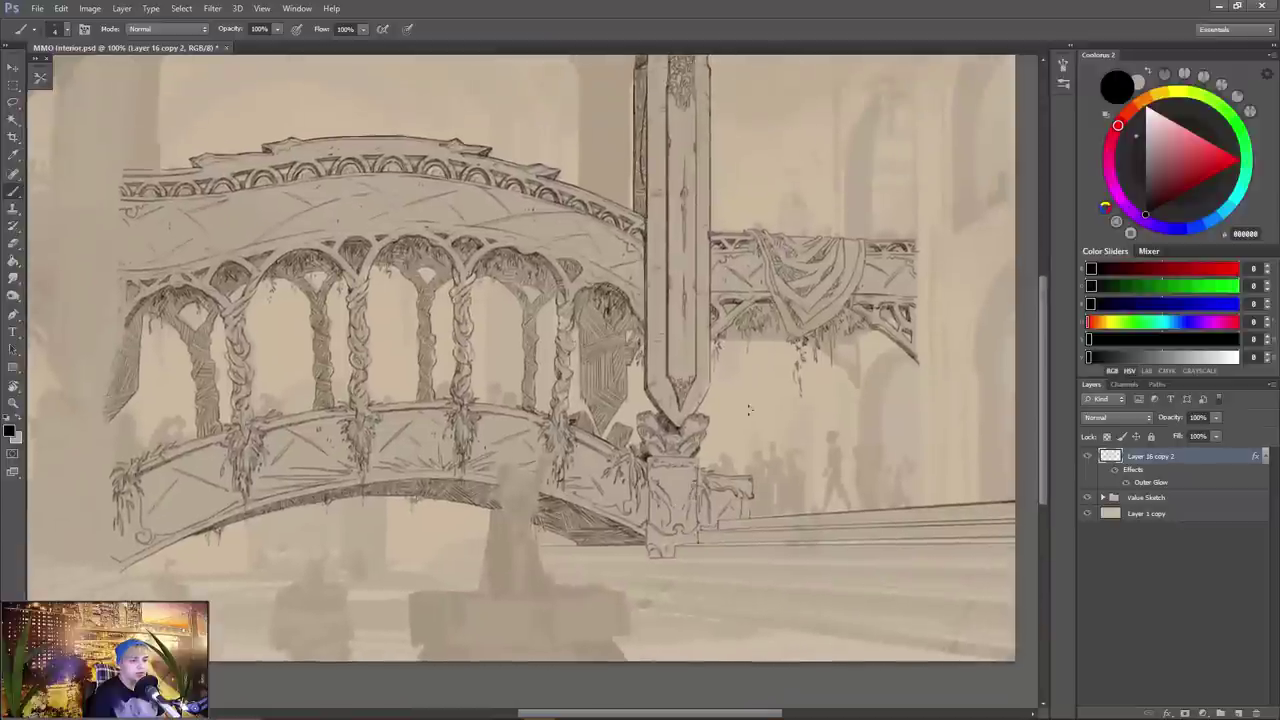
{"action": "key", "text": "e"}
{"action": "key", "text": "b"}
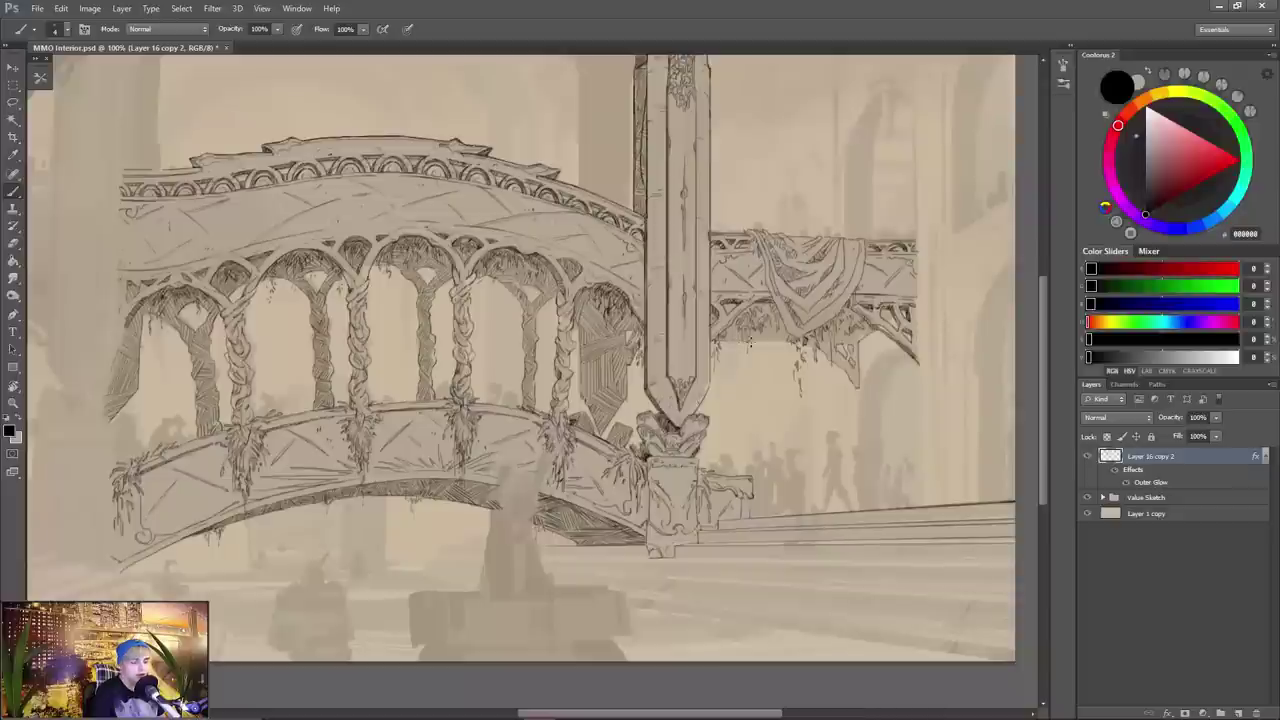
- Hatch the openings and underside of the background bridge between the large pillar and the draped cloth
{"action": "mouse_move", "coordinate": [728, 342]}
{"action": "left_mouse_down"}
{"action": "mouse_move", "coordinate": [800, 340]}
{"action": "mouse_move", "coordinate": [770, 306]}
{"action": "mouse_move", "coordinate": [786, 322]}
{"action": "mouse_move", "coordinate": [780, 302]}
{"action": "mouse_move", "coordinate": [762, 310]}
{"action": "mouse_move", "coordinate": [780, 326]}
{"action": "mouse_move", "coordinate": [727, 338]}
{"action": "left_mouse_up"}
{"action": "key", "text": "e"}
{"action": "key", "text": "b"}
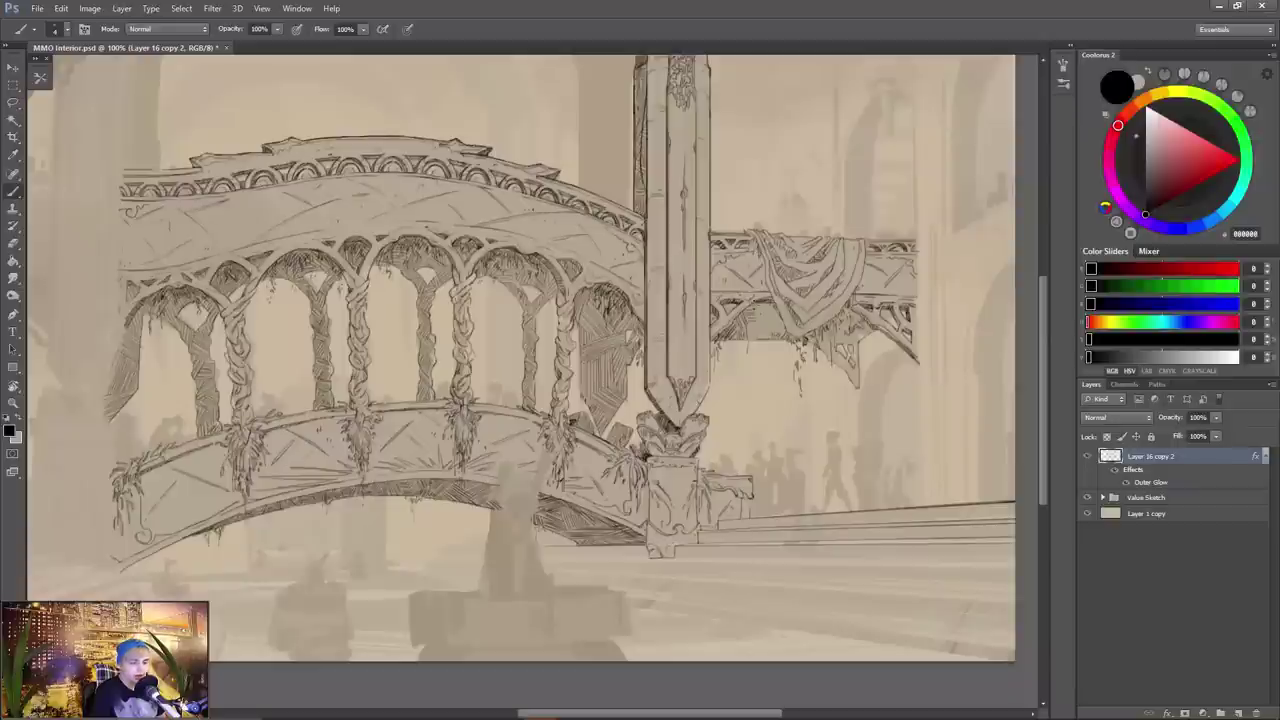
{"action": "left_click_drag", "start_coordinate": [762, 334], "coordinate": [776, 312]}
{"action": "mouse_move", "coordinate": [754, 342]}
{"action": "left_mouse_down"}
{"action": "mouse_move", "coordinate": [784, 320]}
{"action": "mouse_move", "coordinate": [775, 305]}
{"action": "left_mouse_up"}
- Darken the foliage and the tattered pointed drape beneath the cloth with dense strokes and added hanging strands
{"action": "mouse_move", "coordinate": [817, 349]}
{"action": "left_mouse_down"}
{"action": "mouse_move", "coordinate": [831, 329]}
{"action": "mouse_move", "coordinate": [835, 339]}
{"action": "left_mouse_up"}
{"action": "mouse_move", "coordinate": [831, 371]}
{"action": "left_mouse_down"}
{"action": "mouse_move", "coordinate": [843, 345]}
{"action": "mouse_move", "coordinate": [849, 361]}
{"action": "left_mouse_up"}
{"action": "mouse_move", "coordinate": [845, 375]}
{"action": "left_mouse_down"}
{"action": "mouse_move", "coordinate": [857, 365]}
{"action": "mouse_move", "coordinate": [858, 390]}
{"action": "mouse_move", "coordinate": [850, 318]}
{"action": "left_mouse_up"}
{"action": "left_click_drag", "start_coordinate": [842, 323], "coordinate": [855, 310]}
{"action": "mouse_move", "coordinate": [850, 326]}
{"action": "left_mouse_down"}
{"action": "mouse_move", "coordinate": [872, 312]}
{"action": "mouse_move", "coordinate": [846, 312]}
{"action": "mouse_move", "coordinate": [834, 342]}
{"action": "mouse_move", "coordinate": [808, 343]}
{"action": "left_mouse_up"}
{"action": "left_click_drag", "start_coordinate": [820, 331], "coordinate": [816, 345]}
{"action": "left_click_drag", "start_coordinate": [829, 361], "coordinate": [831, 373]}
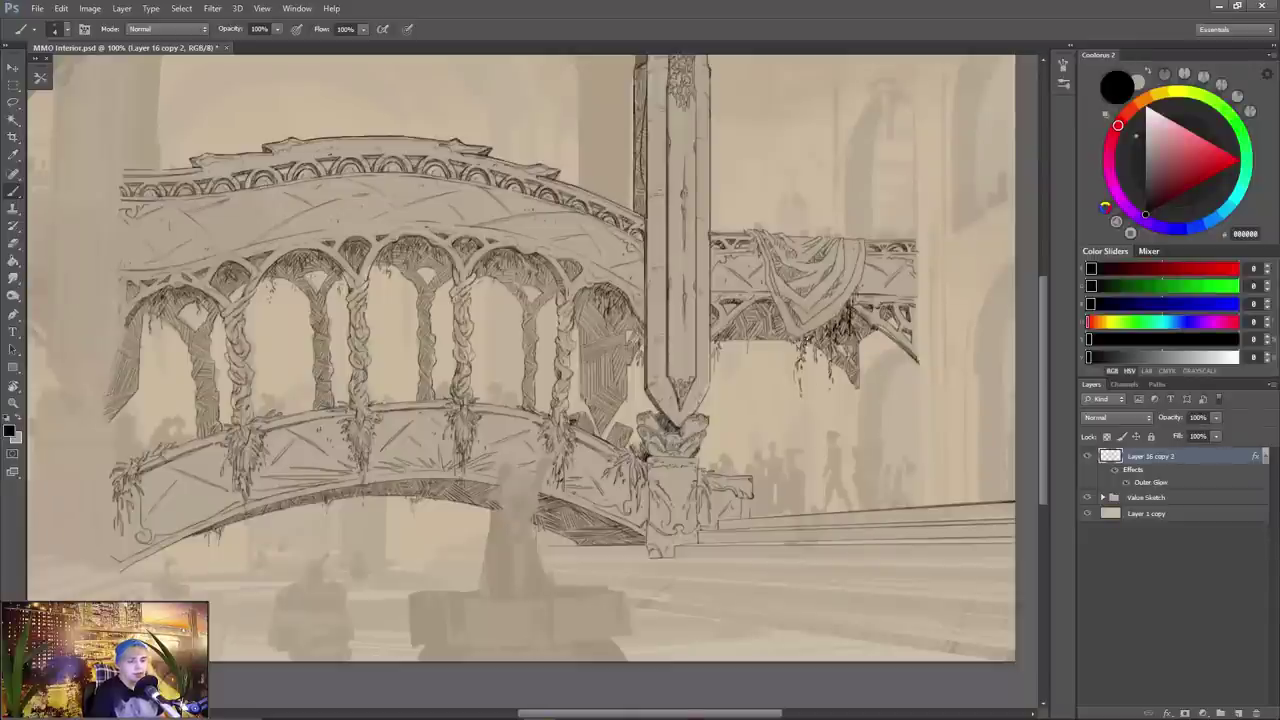
{"action": "left_click_drag", "start_coordinate": [856, 298], "coordinate": [851, 310]}
{"action": "left_click_drag", "start_coordinate": [860, 288], "coordinate": [856, 304]}
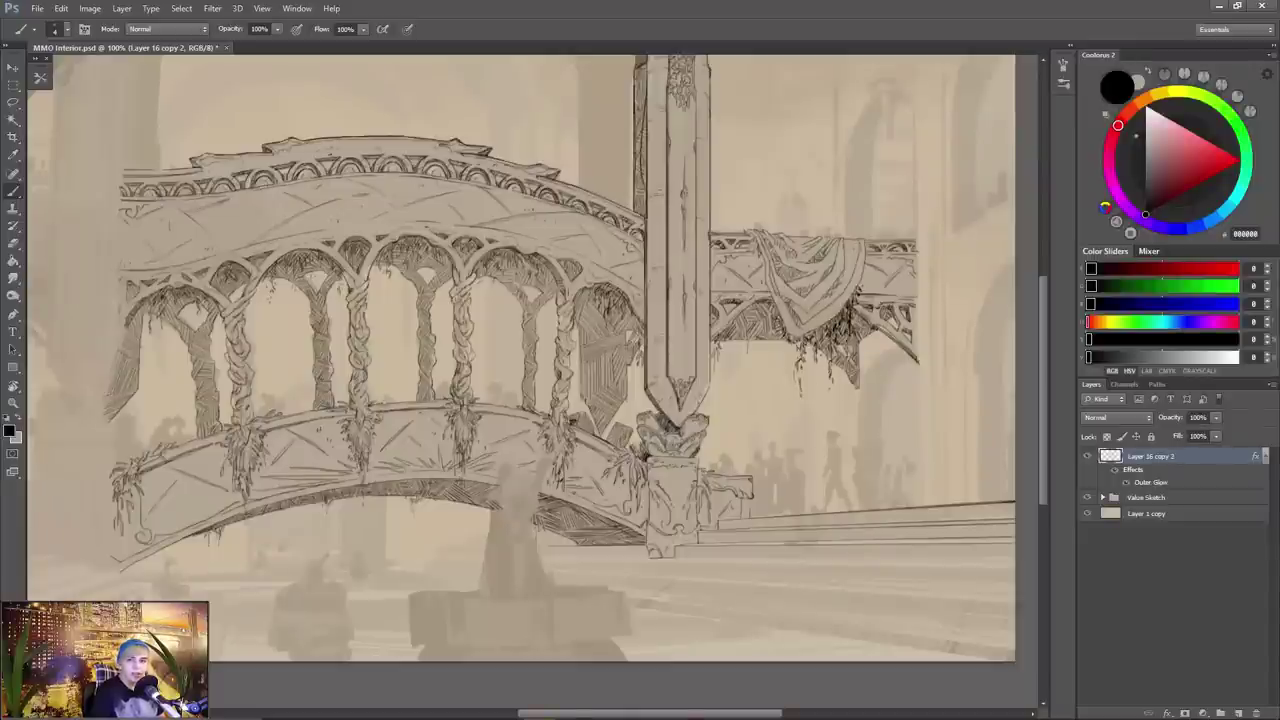
- Check the line art with Value Sketch and Layer 1 copy briefly hidden, and add a strand beneath the cloth
{"action": "key", "text": "e"}
{"action": "left_click", "coordinate": [1088, 498]}
{"action": "left_click", "coordinate": [1088, 513]}
{"action": "left_click", "coordinate": [1088, 513]}
{"action": "left_click", "coordinate": [1088, 498]}
{"action": "key", "text": "b"}
{"action": "left_click_drag", "start_coordinate": [824, 331], "coordinate": [819, 353]}
{"action": "key", "text": "e"}
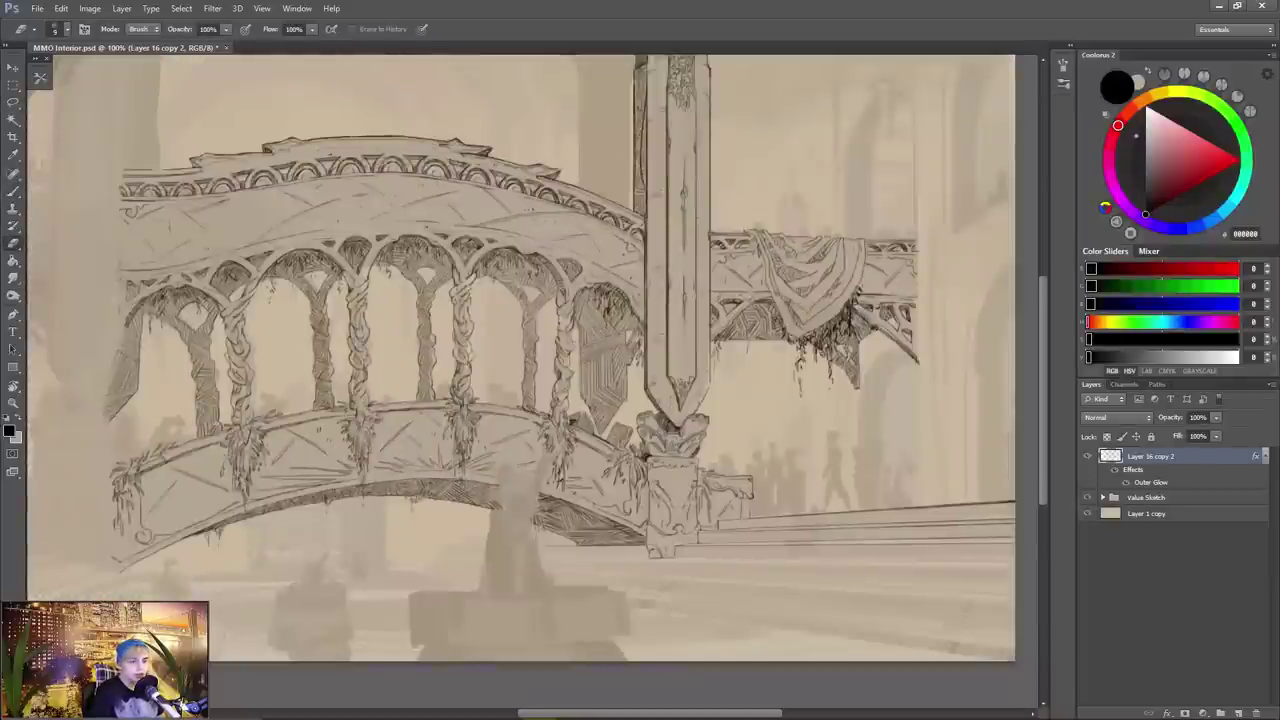
- Copy the pillar with its pedestal to a new layer and place it mirrored at the bridge's opposite end
{"action": "key", "text": "b"}
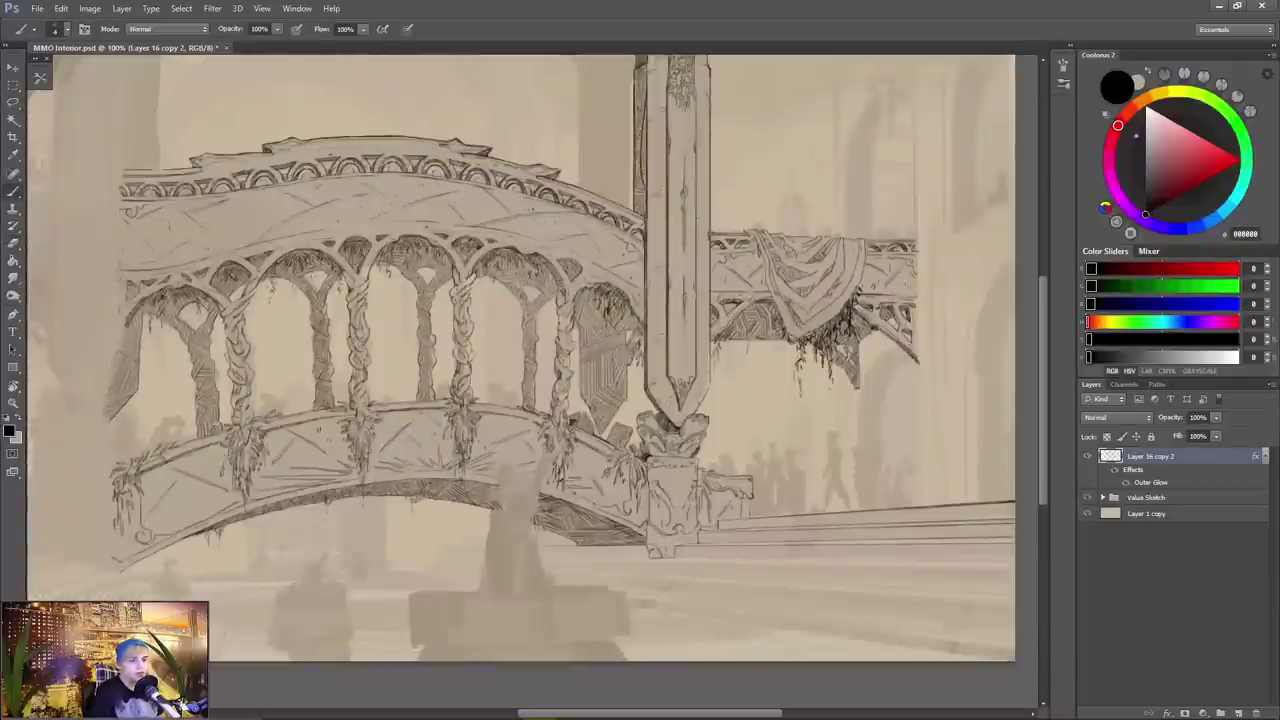
{"action": "key", "text": "ctrl+y"}
{"action": "left_click_drag", "start_coordinate": [433, 274], "coordinate": [586, 271]}
{"action": "key", "text": "ctrl+y"}
{"action": "left_click_drag", "start_coordinate": [943, 409], "coordinate": [769, 466]}
{"action": "left_click_drag", "start_coordinate": [732, 320], "coordinate": [820, 292]}
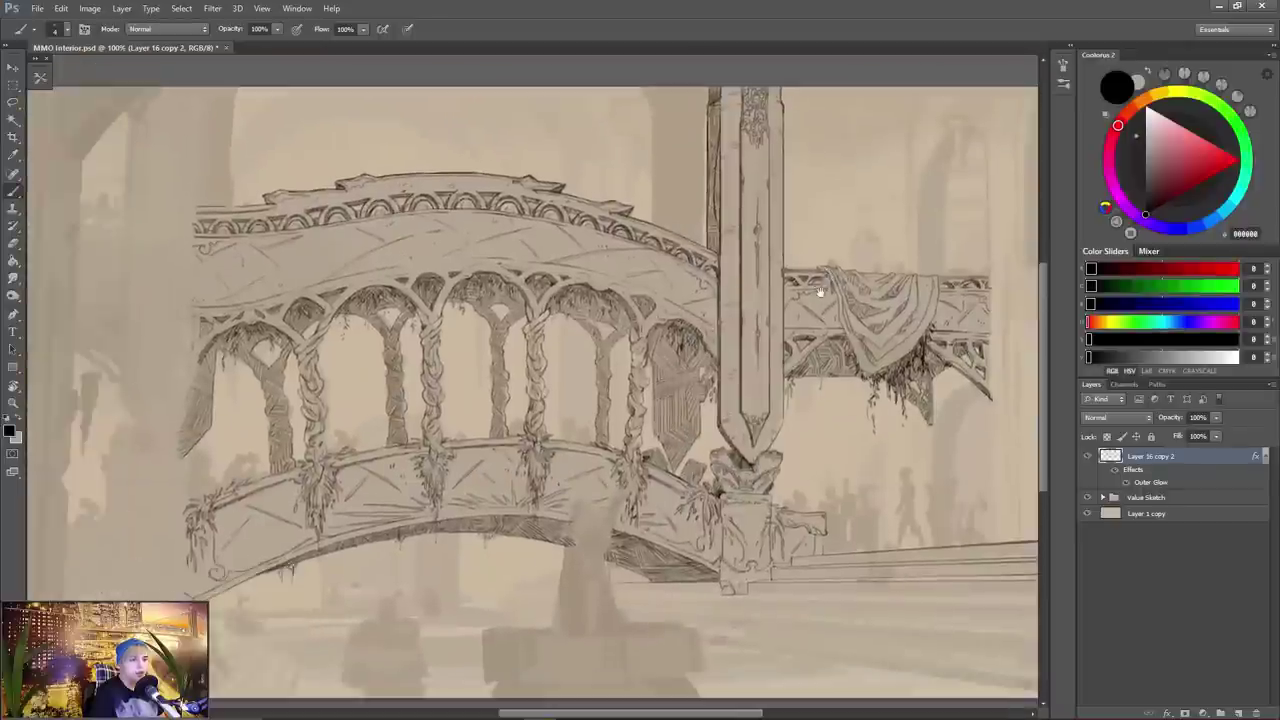
{"action": "key", "text": "l"}
{"action": "mouse_move", "coordinate": [693, 86]}
{"action": "left_mouse_down"}
{"action": "mouse_move", "coordinate": [703, 488]}
{"action": "mouse_move", "coordinate": [806, 241]}
{"action": "mouse_move", "coordinate": [700, 84]}
{"action": "left_mouse_up"}
{"action": "key", "text": "ctrl+j"}
{"action": "key", "text": "ctrl+t"}
{"action": "left_click_drag", "start_coordinate": [765, 340], "coordinate": [195, 337]}
{"action": "left_click_drag", "start_coordinate": [240, 407], "coordinate": [160, 407]}
{"action": "left_click_drag", "start_coordinate": [242, 390], "coordinate": [240, 396]}
{"action": "left_click_drag", "start_coordinate": [52, 335], "coordinate": [45, 335]}
{"action": "key", "text": "Return"}
{"action": "left_click", "coordinate": [1088, 457]}
{"action": "left_click", "coordinate": [1088, 457]}
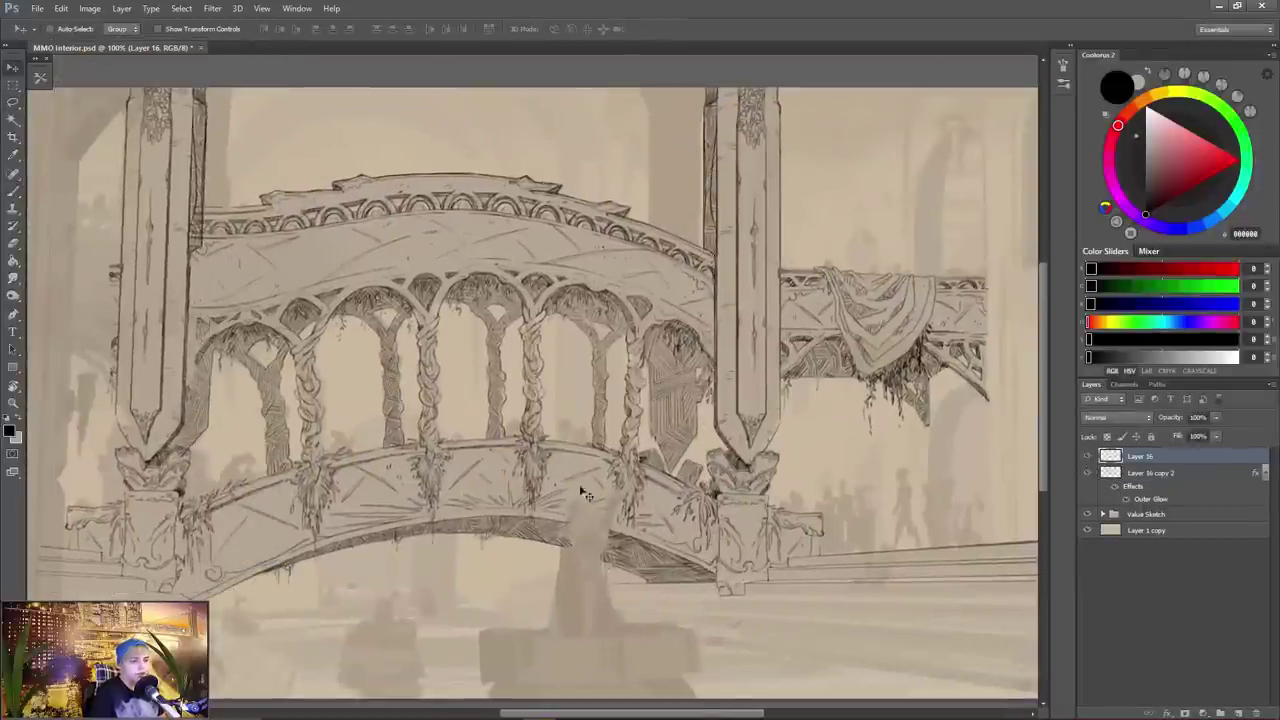
{"action": "left_click_drag", "start_coordinate": [366, 451], "coordinate": [537, 417]}
{"action": "left_click", "coordinate": [1088, 457]}
{"action": "left_click", "coordinate": [1088, 457]}
{"action": "left_click_drag", "start_coordinate": [326, 442], "coordinate": [335, 418]}
{"action": "key", "text": "ctrl+t"}
{"action": "left_click_drag", "start_coordinate": [208, 523], "coordinate": [189, 574]}
{"action": "left_click_drag", "start_coordinate": [384, 572], "coordinate": [394, 602]}
{"action": "key", "text": "Escape"}
- Cut the copied pillar shaft onto its own layer, separate from the pedestal, and move both back to the bridge's end
{"action": "left_click_drag", "start_coordinate": [331, 438], "coordinate": [632, 515]}
{"action": "key", "text": "l"}
{"action": "left_click_drag", "start_coordinate": [577, 448], "coordinate": [640, 80]}
{"action": "key", "text": "ctrl+shift+j"}
{"action": "key", "text": "v"}
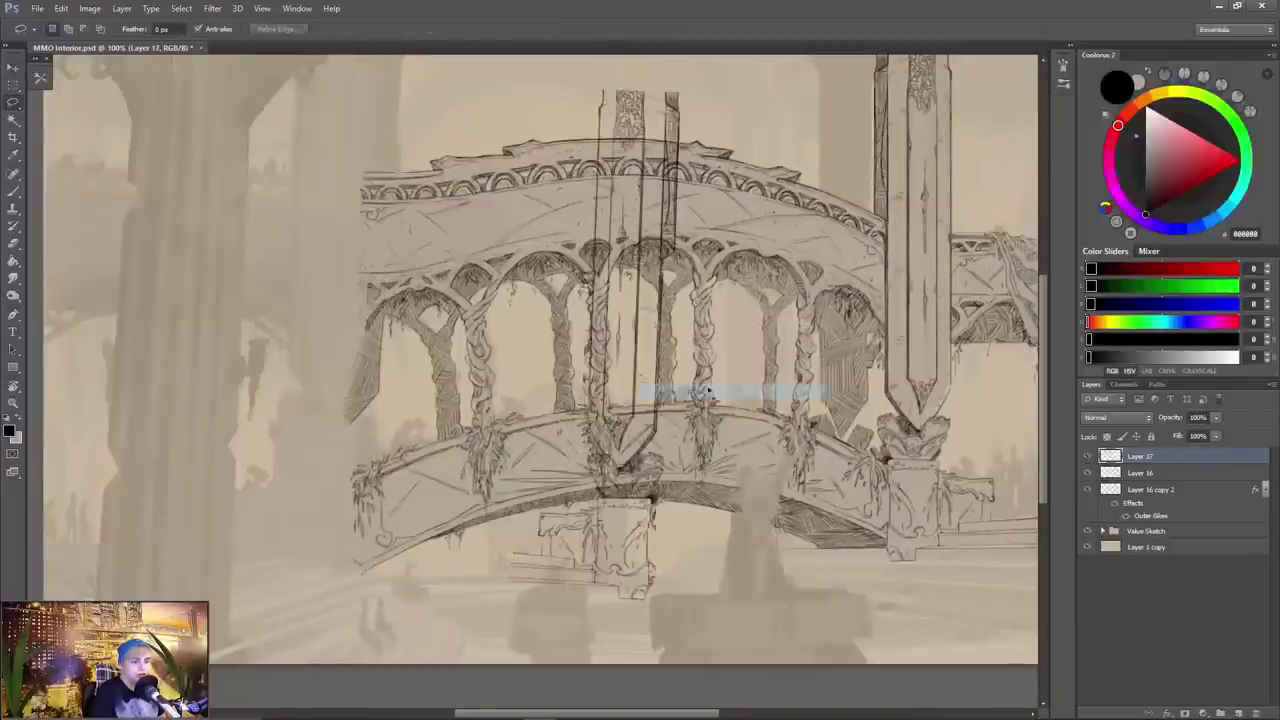
{"action": "left_click_drag", "start_coordinate": [640, 350], "coordinate": [334, 306]}
{"action": "left_click", "coordinate": [606, 517], "text": "ctrl"}
{"action": "left_click_drag", "start_coordinate": [606, 517], "coordinate": [302, 494]}
- Enlarge and reposition the copied pedestal with a free transform so it sits beneath the copied pillar's tip
{"action": "key", "text": "ctrl+t"}
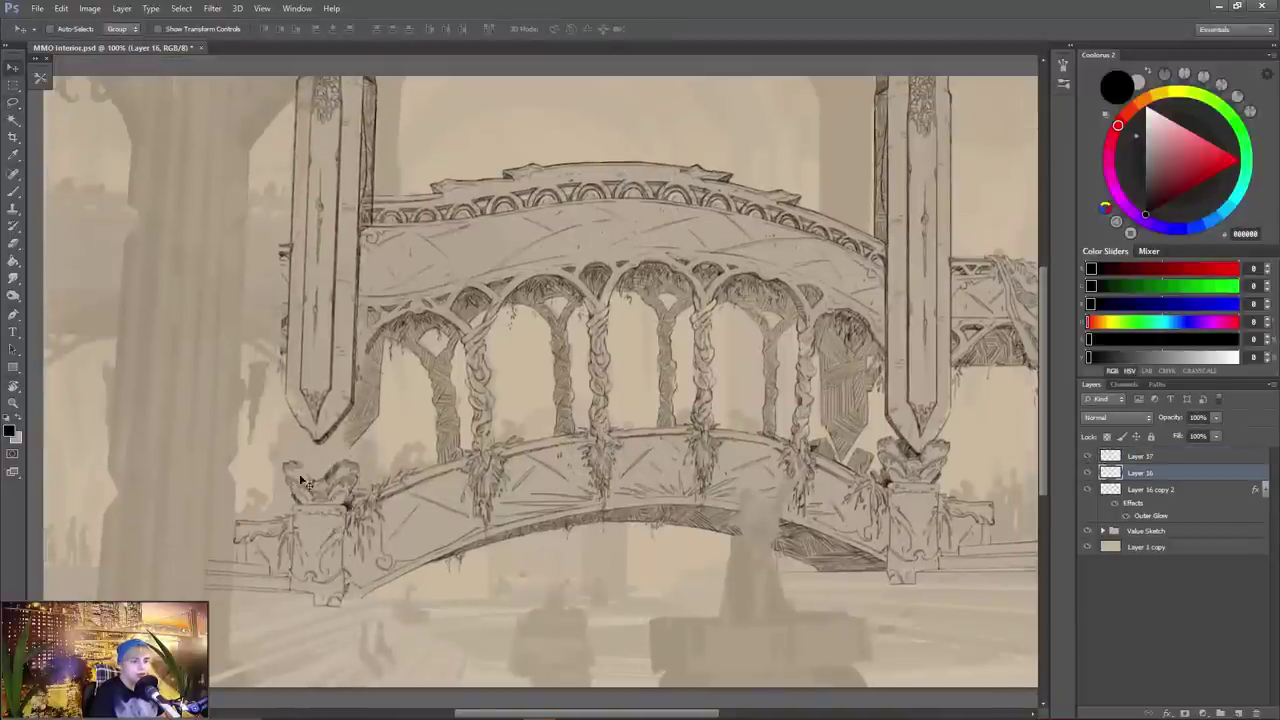
{"action": "left_click_drag", "start_coordinate": [205, 451], "coordinate": [164, 411]}
{"action": "left_click_drag", "start_coordinate": [329, 481], "coordinate": [319, 478]}
{"action": "left_click_drag", "start_coordinate": [298, 519], "coordinate": [315, 516]}
{"action": "left_click_drag", "start_coordinate": [176, 505], "coordinate": [174, 505]}
{"action": "left_click_drag", "start_coordinate": [371, 483], "coordinate": [376, 485]}
{"action": "key", "text": "Return"}
- Erase the unwanted step and ledge lines beside the copied pedestal, and compare the layers in a mirrored view
{"action": "key", "text": "e"}
{"action": "mouse_move", "coordinate": [192, 550]}
{"action": "left_mouse_down"}
{"action": "mouse_move", "coordinate": [257, 499]}
{"action": "mouse_move", "coordinate": [270, 508]}
{"action": "left_mouse_up"}
{"action": "key", "text": "bracketleft"}
{"action": "key", "text": "bracketleft"}
{"action": "key", "text": "F2"}
{"action": "left_click", "coordinate": [1087, 472]}
{"action": "left_click", "coordinate": [1087, 489]}
{"action": "left_click_drag", "start_coordinate": [1087, 472], "coordinate": [1087, 489]}
{"action": "left_click", "coordinate": [1087, 489]}
{"action": "left_click", "coordinate": [1087, 489]}
- Refine the copied pedestal's fit against the bridge's end with another free transform
{"action": "key", "text": "v"}
{"action": "left_click_drag", "start_coordinate": [780, 312], "coordinate": [843, 311]}
{"action": "key", "text": "ctrl+z"}
{"action": "key", "text": "ctrl+t"}
{"action": "left_click_drag", "start_coordinate": [870, 486], "coordinate": [912, 486]}
{"action": "key", "text": "Return"}
- Erase the bridge lines overlapping the copied pillar and pedestal, and undo the last two changes
{"action": "left_click", "coordinate": [1150, 489]}
{"action": "key", "text": "e"}
{"action": "left_click", "coordinate": [1140, 456]}
{"action": "left_click", "coordinate": [1087, 472]}
{"action": "left_click", "coordinate": [1087, 472]}
{"action": "left_click", "coordinate": [1150, 489]}
{"action": "mouse_move", "coordinate": [681, 402]}
{"action": "left_mouse_down"}
{"action": "mouse_move", "coordinate": [698, 422]}
{"action": "mouse_move", "coordinate": [743, 389]}
{"action": "left_mouse_up"}
{"action": "left_click", "coordinate": [1140, 456]}
{"action": "key", "text": "ctrl+alt+z"}
{"action": "key", "text": "ctrl+alt+z"}
- Redraw and clean up the copied pedestal's edge next to the bridge on Layer 16
{"action": "left_click", "coordinate": [1110, 475]}
{"action": "left_click", "coordinate": [1140, 456]}
{"action": "left_click", "coordinate": [1140, 473]}
{"action": "key", "text": "alt+["}
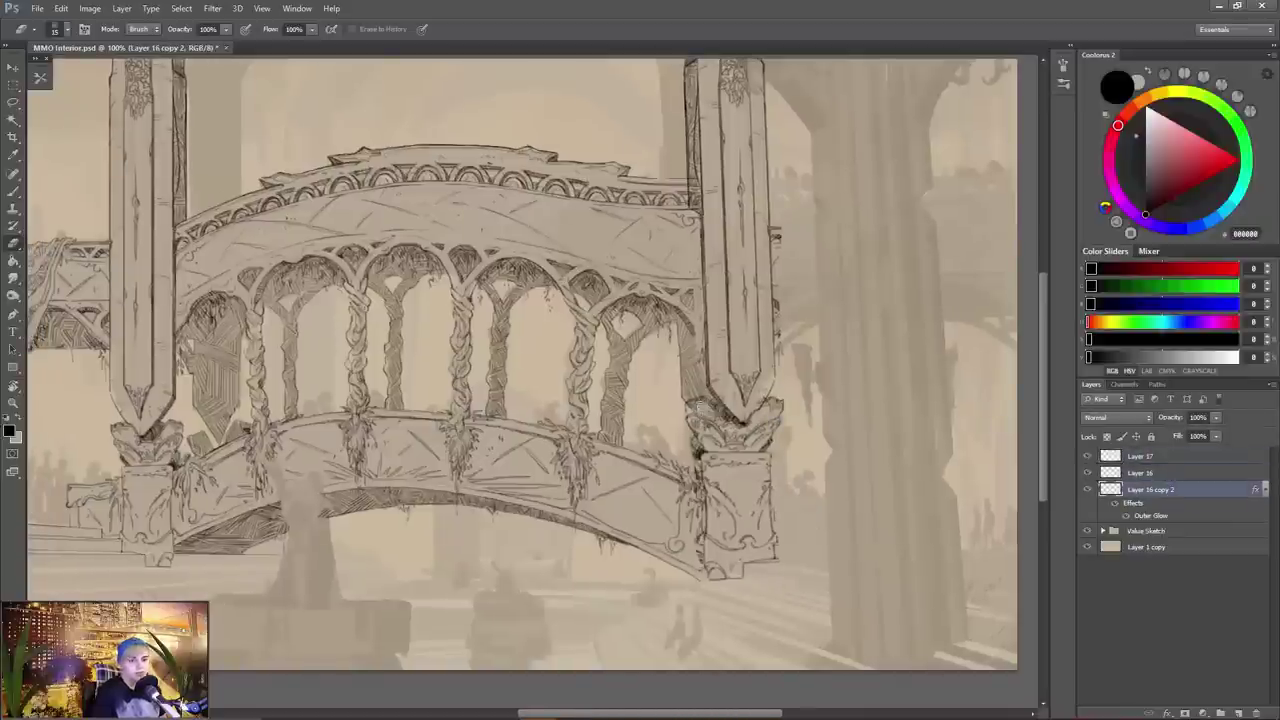
{"action": "key", "text": "alt+]"}
{"action": "key", "text": "alt+]"}
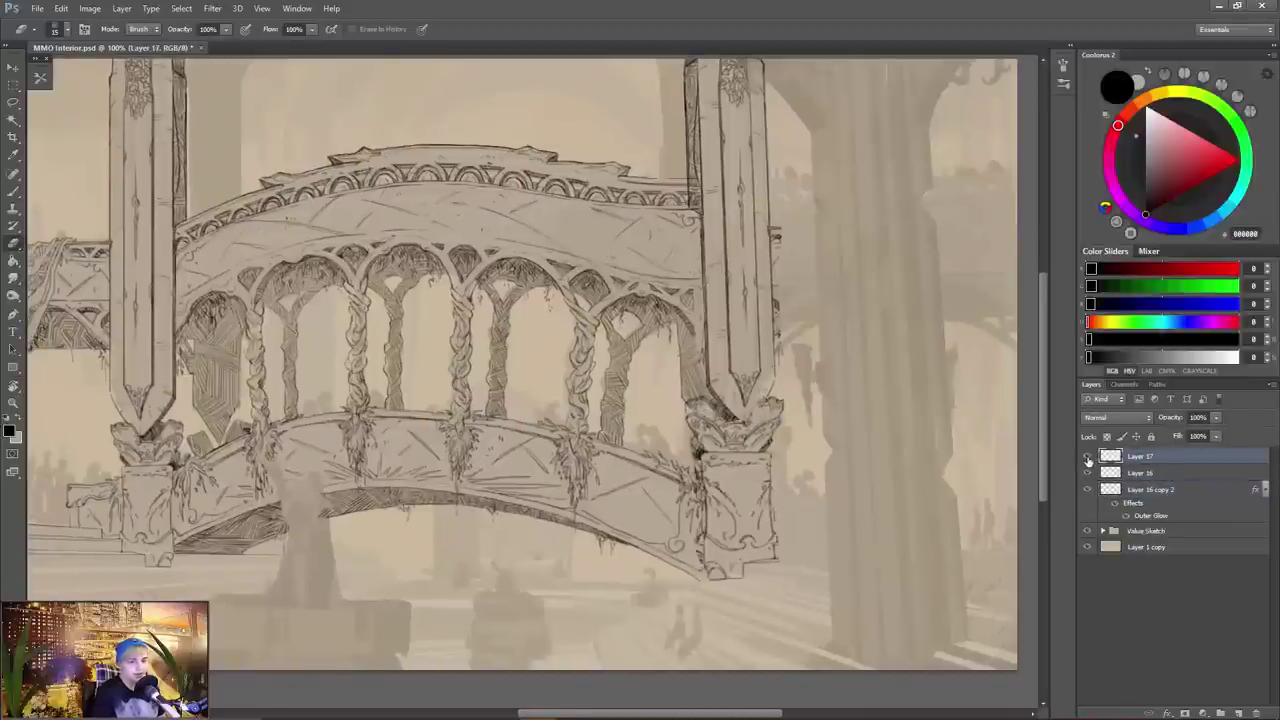
{"action": "left_click_drag", "start_coordinate": [683, 182], "coordinate": [678, 248]}
{"action": "key", "text": "alt+["}
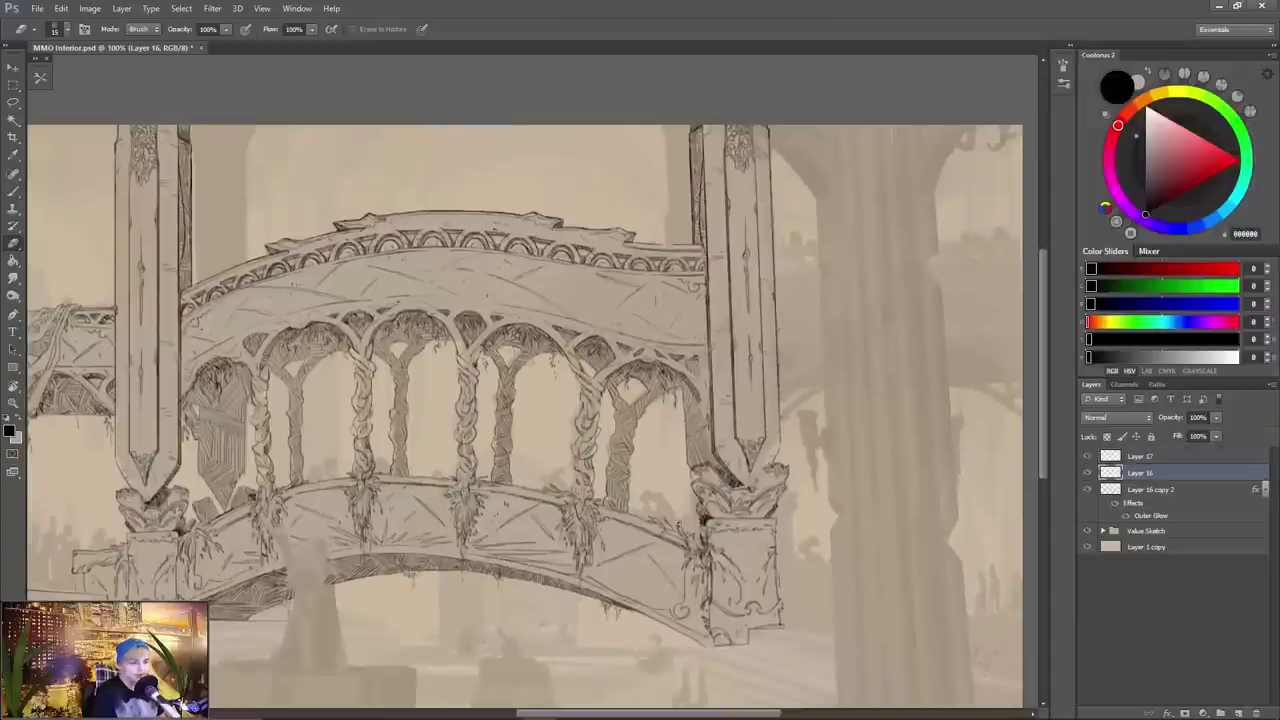
{"action": "key", "text": "b"}
{"action": "left_click_drag", "start_coordinate": [706, 517], "coordinate": [710, 562]}
{"action": "key", "text": "e"}
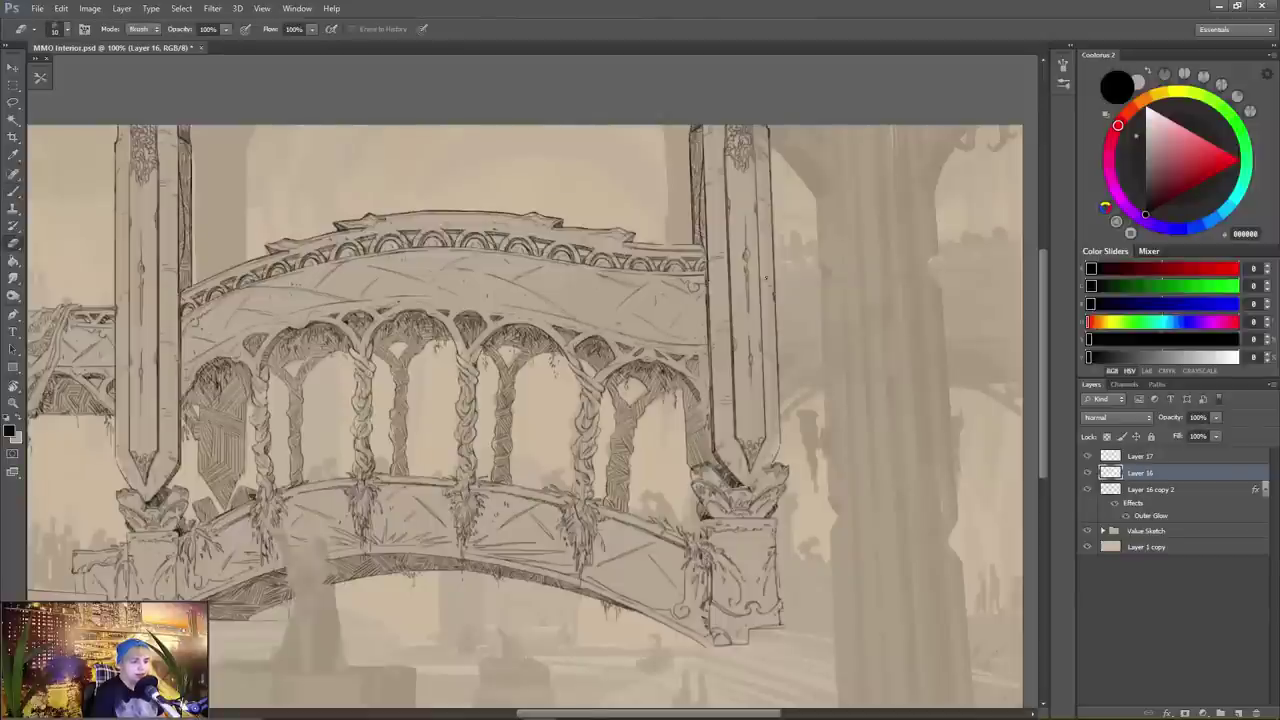
{"action": "key", "text": "b"}
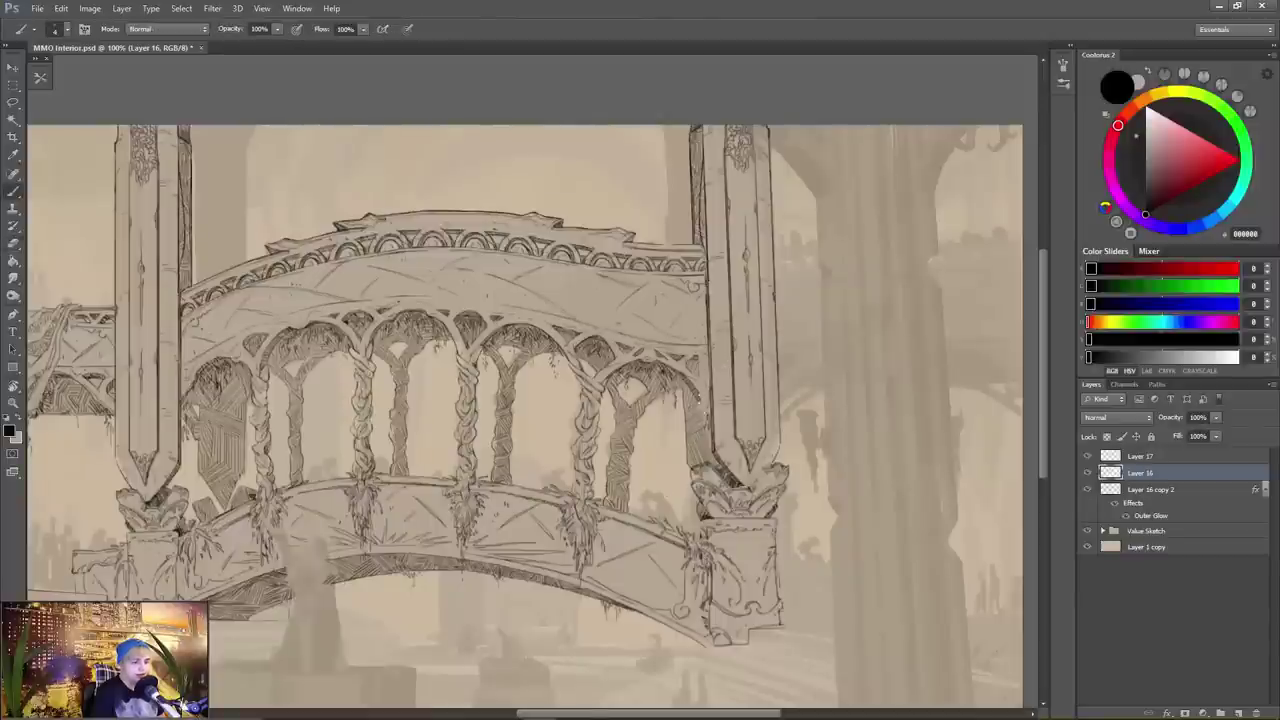
- Merge Layer 17 and Layer 16 down into Layer 16 copy 2
{"action": "key", "text": "alt+]"}
{"action": "left_click", "coordinate": [1088, 457]}
{"action": "left_click", "coordinate": [1089, 457]}
{"action": "key", "text": "ctrl+e"}
{"action": "key", "text": "r"}
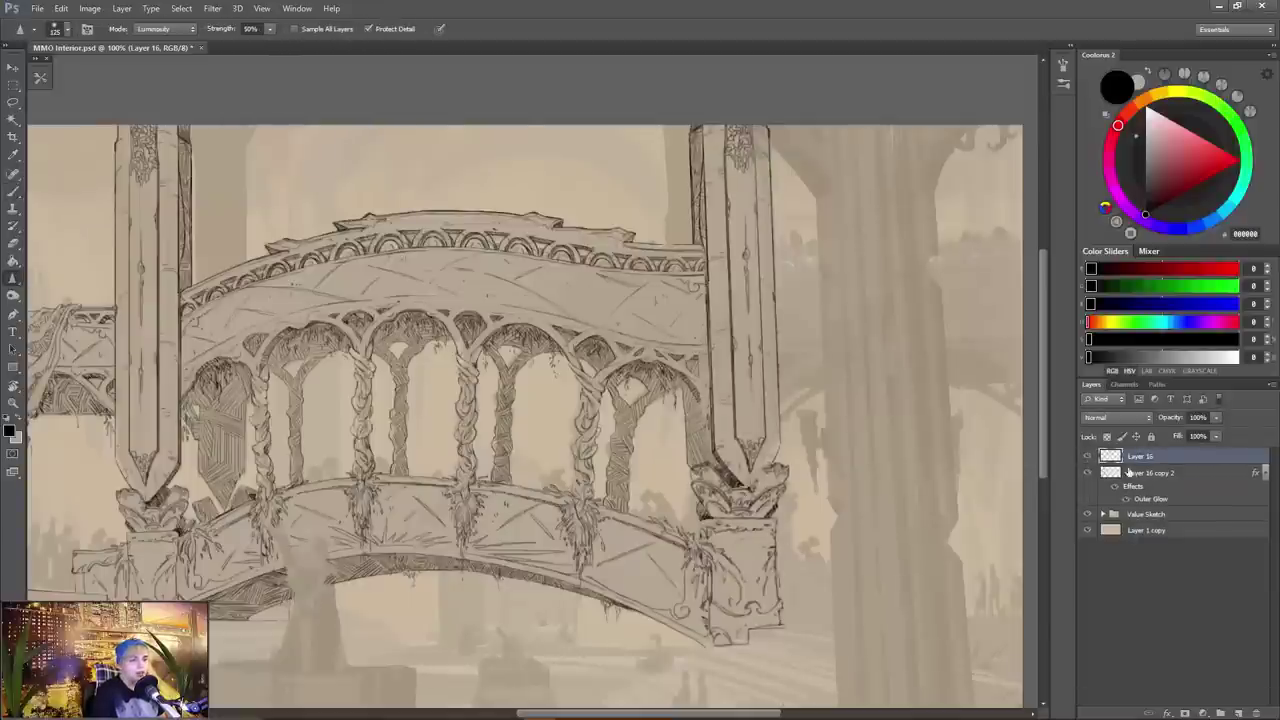
{"action": "key", "text": "ctrl+e"}
- Darken the shadow between the copied pillar's tip and the carved capital below it
{"action": "key", "text": "b"}
{"action": "mouse_move", "coordinate": [505, 504]}
{"action": "left_mouse_down"}
{"action": "mouse_move", "coordinate": [663, 497]}
{"action": "mouse_move", "coordinate": [708, 463]}
{"action": "left_mouse_up"}
{"action": "key", "text": "ctrl+shift+h"}
{"action": "mouse_move", "coordinate": [790, 370]}
{"action": "left_mouse_down"}
{"action": "mouse_move", "coordinate": [802, 430]}
{"action": "mouse_move", "coordinate": [790, 374]}
{"action": "mouse_move", "coordinate": [797, 416]}
{"action": "left_mouse_up"}
{"action": "left_click_drag", "start_coordinate": [260, 416], "coordinate": [285, 404]}
{"action": "left_click_drag", "start_coordinate": [277, 404], "coordinate": [325, 424]}
{"action": "key", "text": "e"}
{"action": "key", "text": "b"}
{"action": "key", "text": "ctrl+shift+h"}
- Draw a horizontal floor line and a sloping perspective line from the copied pedestal to the canvas edge
{"action": "left_click_drag", "start_coordinate": [700, 471], "coordinate": [573, 430]}
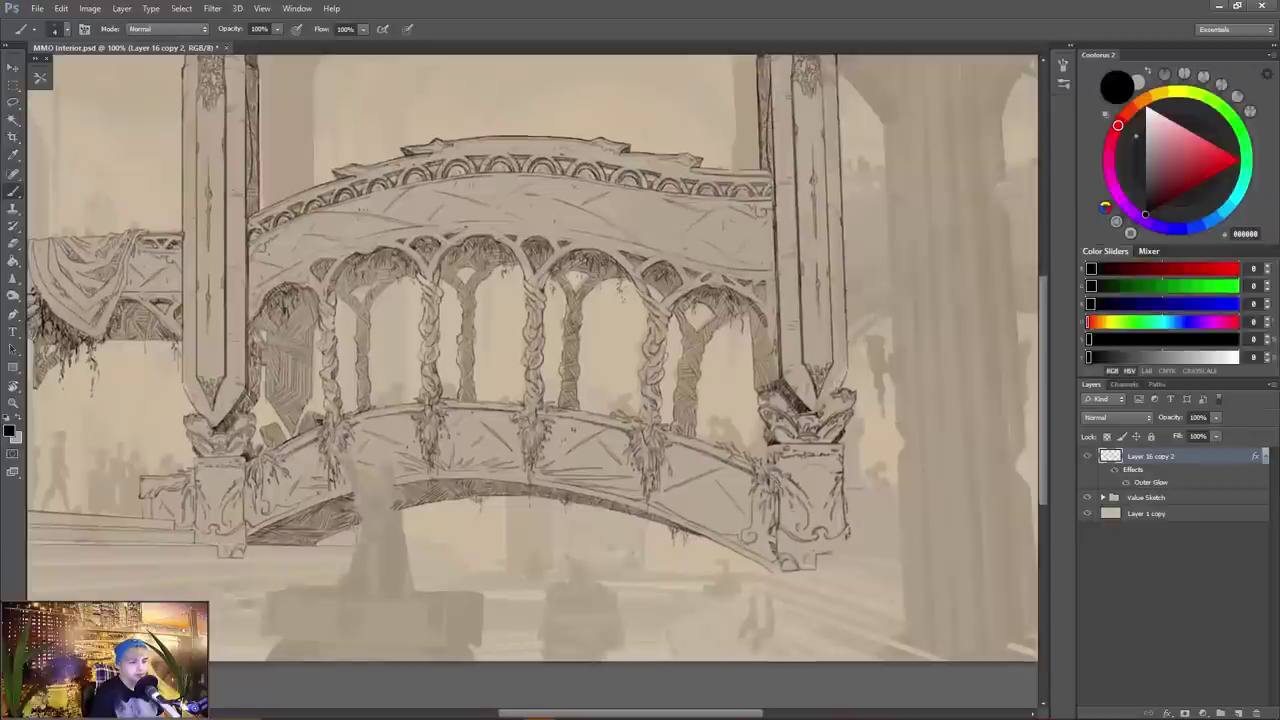
{"action": "mouse_move", "coordinate": [846, 491]}
{"action": "left_mouse_down"}
{"action": "mouse_move", "coordinate": [898, 488]}
{"action": "mouse_move", "coordinate": [850, 543]}
{"action": "mouse_move", "coordinate": [804, 518]}
{"action": "left_mouse_up"}
{"action": "key", "text": "ctrl+shift+h"}
{"action": "left_click_drag", "start_coordinate": [489, 511], "coordinate": [686, 511]}
{"action": "left_click_drag", "start_coordinate": [318, 484], "coordinate": [76, 483]}
{"action": "left_click_drag", "start_coordinate": [335, 497], "coordinate": [64, 508]}
{"action": "key", "text": "ctrl+z"}
{"action": "left_click_drag", "start_coordinate": [338, 499], "coordinate": [74, 534]}
{"action": "key", "text": "e"}
{"action": "key", "text": "b"}
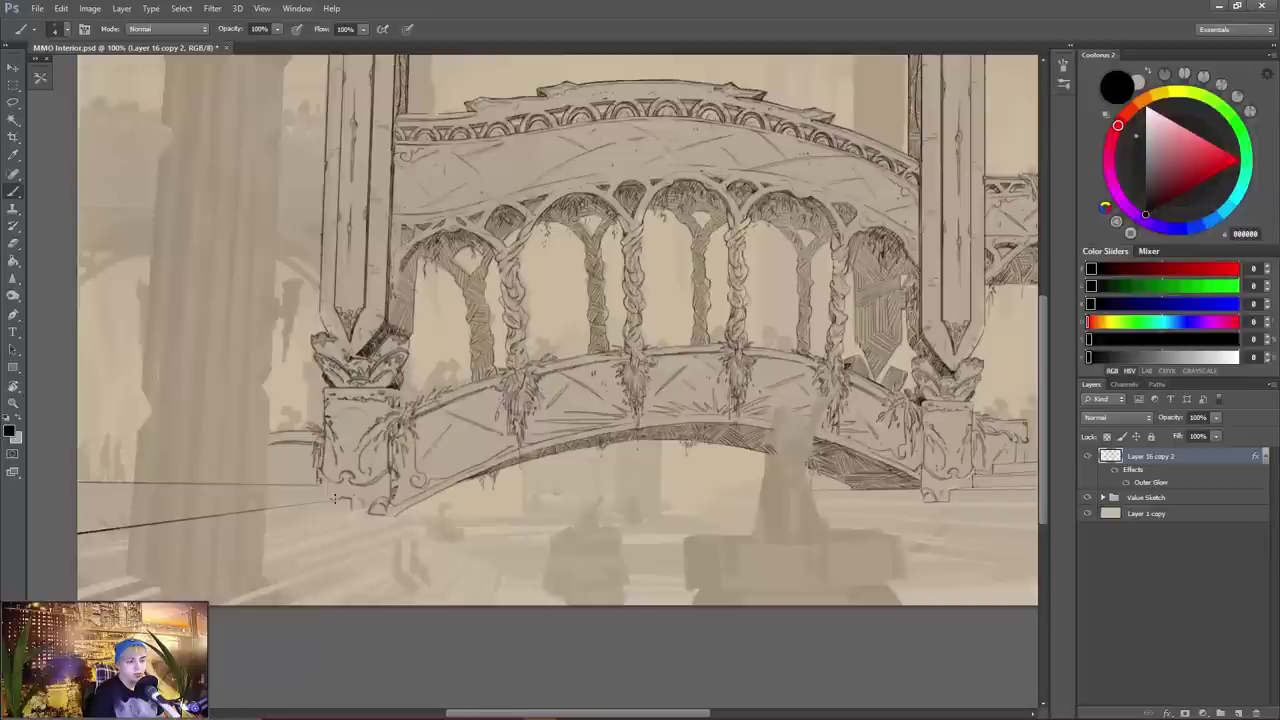
{"action": "key", "text": "e"}
{"action": "key", "text": "b"}
{"action": "key", "text": "e"}
- Outline and hatch the narrow background column beside the copied pillar above the bridge's railing
{"action": "mouse_move", "coordinate": [480, 506]}
{"action": "left_mouse_down"}
{"action": "mouse_move", "coordinate": [343, 552]}
{"action": "mouse_move", "coordinate": [322, 614]}
{"action": "left_mouse_up"}
{"action": "key", "text": "b"}
{"action": "left_click_drag", "start_coordinate": [275, 128], "coordinate": [276, 212]}
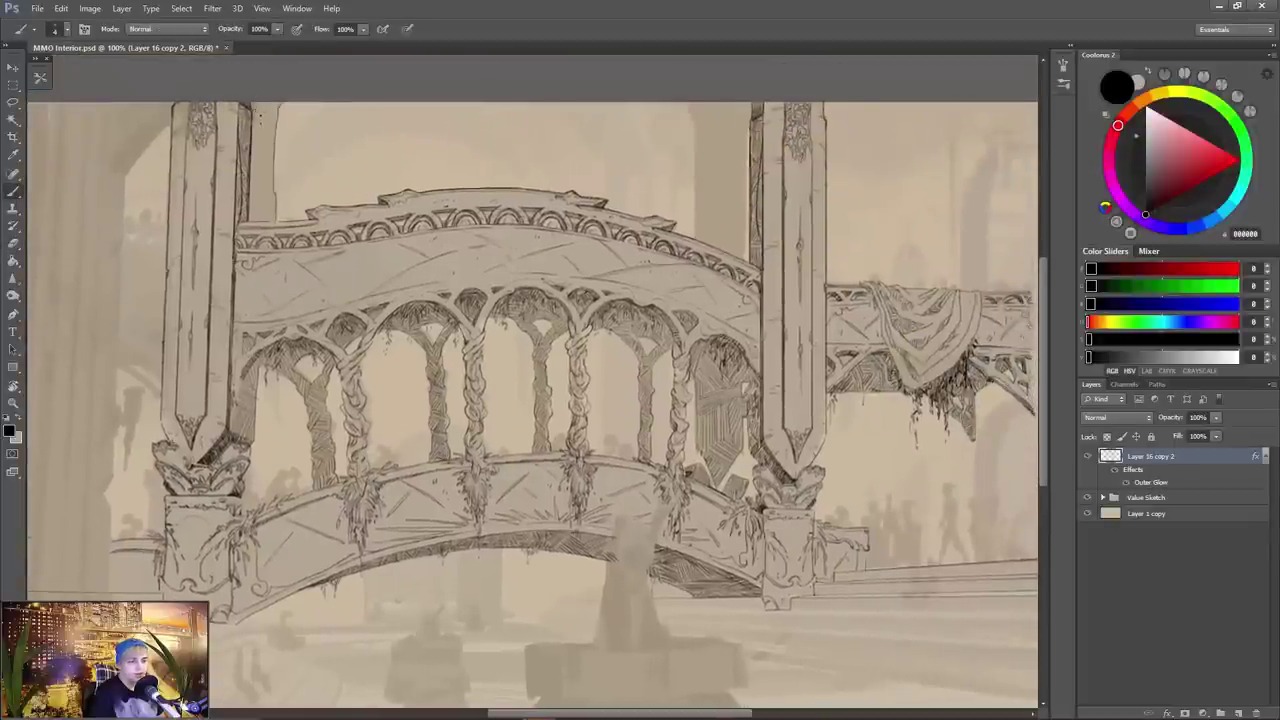
{"action": "left_click_drag", "start_coordinate": [257, 117], "coordinate": [271, 130]}
{"action": "mouse_move", "coordinate": [253, 128]}
{"action": "left_mouse_down"}
{"action": "mouse_move", "coordinate": [269, 158]}
{"action": "mouse_move", "coordinate": [251, 175]}
{"action": "left_mouse_up"}
{"action": "mouse_move", "coordinate": [267, 162]}
{"action": "left_mouse_down"}
{"action": "mouse_move", "coordinate": [249, 181]}
{"action": "mouse_move", "coordinate": [254, 212]}
{"action": "left_mouse_up"}
{"action": "left_click_drag", "start_coordinate": [271, 199], "coordinate": [251, 222]}
- Outline the background column beside the original pillar, down to the bridge's railing
{"action": "left_click_drag", "start_coordinate": [783, 236], "coordinate": [705, 281]}
{"action": "left_click_drag", "start_coordinate": [606, 149], "coordinate": [617, 283]}
{"action": "left_click_drag", "start_coordinate": [670, 164], "coordinate": [669, 308]}
{"action": "mouse_move", "coordinate": [669, 308]}
{"action": "left_mouse_down"}
{"action": "mouse_move", "coordinate": [721, 288]}
{"action": "mouse_move", "coordinate": [818, 206]}
{"action": "left_mouse_up"}
- Save the document and review the whole drawing with the Value Sketch group hidden, then show the group again
{"action": "key", "text": "ctrl+s"}
{"action": "left_click", "coordinate": [1087, 498]}
{"action": "key", "text": "ctrl+minus"}
{"action": "key", "text": "ctrl+plus"}
{"action": "key", "text": "ctrl+0"}
{"action": "left_click", "coordinate": [1087, 497]}
{"action": "key", "text": "ctrl+1"}
- Hatch the upper part of the background column beside the original pillar with angular strokes
{"action": "mouse_move", "coordinate": [626, 209]}
{"action": "left_mouse_down"}
{"action": "mouse_move", "coordinate": [654, 284]}
{"action": "mouse_move", "coordinate": [653, 250]}
{"action": "left_mouse_up"}
{"action": "mouse_move", "coordinate": [657, 227]}
{"action": "left_mouse_down"}
{"action": "mouse_move", "coordinate": [673, 247]}
{"action": "mouse_move", "coordinate": [671, 231]}
{"action": "left_mouse_up"}
{"action": "left_click_drag", "start_coordinate": [664, 224], "coordinate": [680, 232]}
{"action": "left_click_drag", "start_coordinate": [686, 226], "coordinate": [637, 304]}
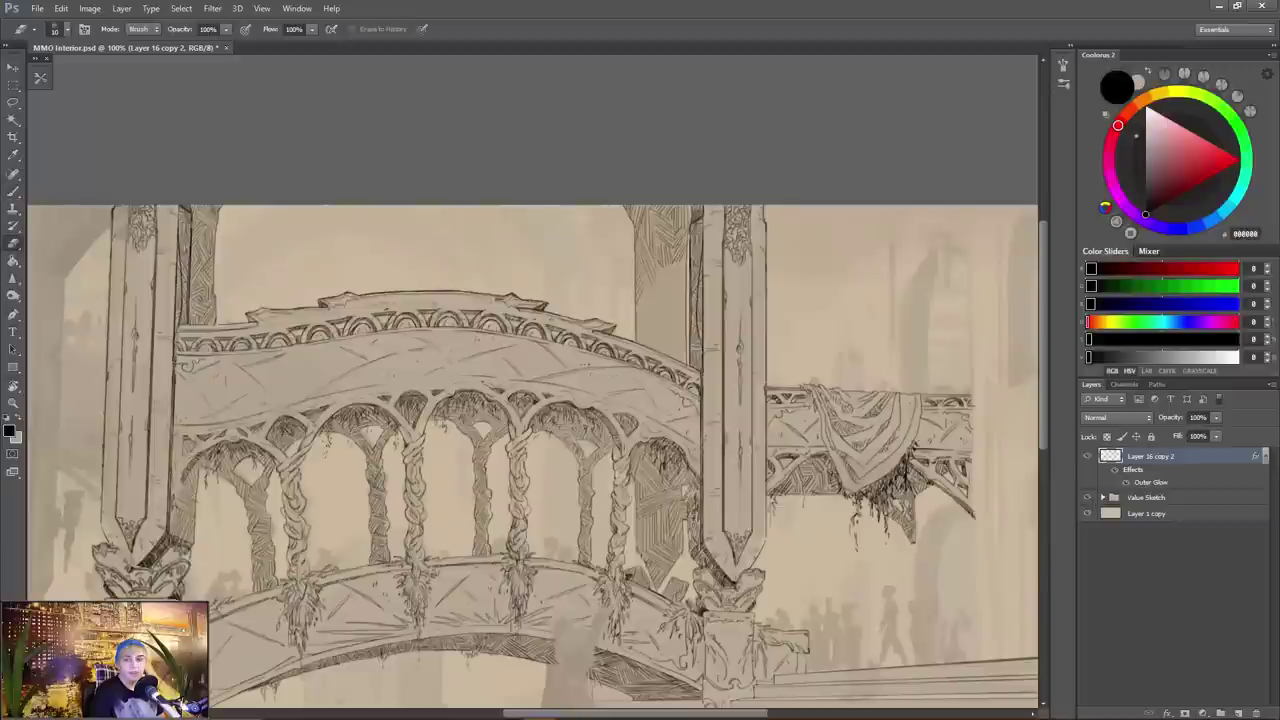
- Extend the angular hatching down the background column beside the original pillar, toward the bridge's railing
{"action": "key", "text": "e"}
{"action": "key", "text": "b"}
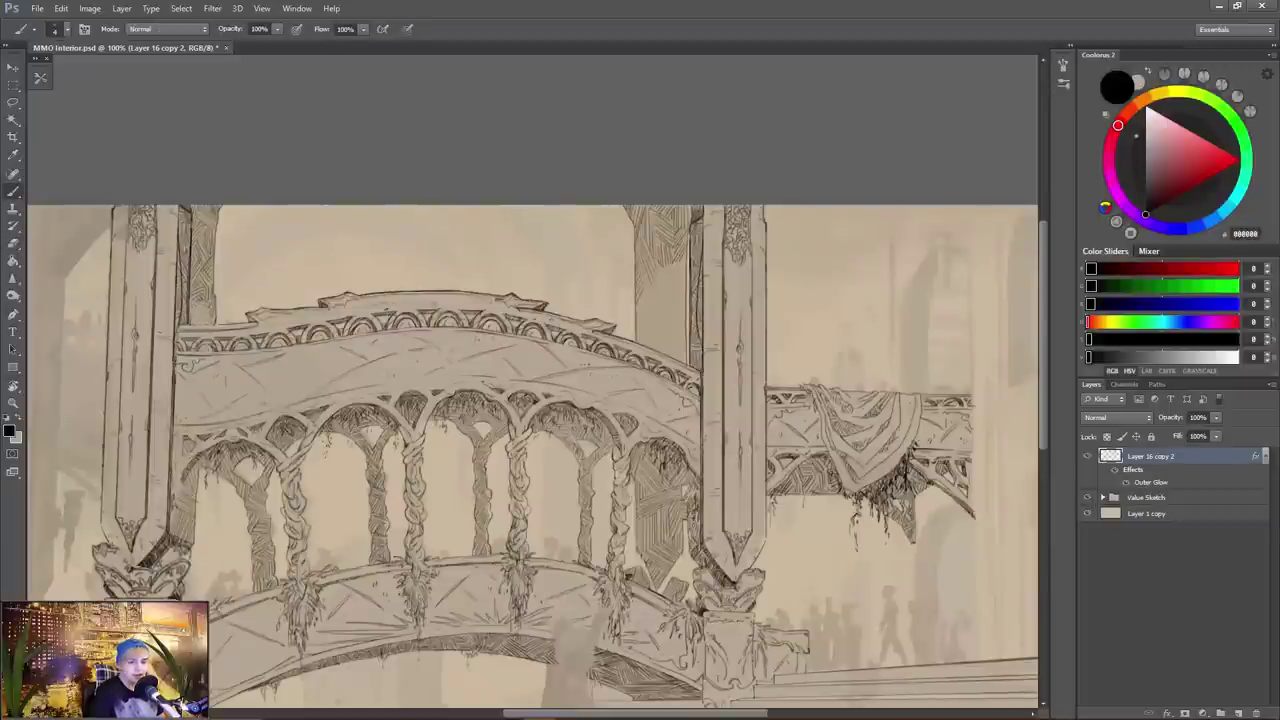
{"action": "left_click_drag", "start_coordinate": [670, 274], "coordinate": [654, 302]}
{"action": "mouse_move", "coordinate": [670, 286]}
{"action": "left_mouse_down"}
{"action": "mouse_move", "coordinate": [658, 303]}
{"action": "mouse_move", "coordinate": [669, 285]}
{"action": "left_mouse_up"}
{"action": "left_click_drag", "start_coordinate": [684, 264], "coordinate": [666, 304]}
{"action": "mouse_move", "coordinate": [667, 305]}
{"action": "left_mouse_down"}
{"action": "mouse_move", "coordinate": [661, 322]}
{"action": "mouse_move", "coordinate": [666, 313]}
{"action": "left_mouse_up"}
{"action": "mouse_move", "coordinate": [681, 305]}
{"action": "left_mouse_down"}
{"action": "mouse_move", "coordinate": [673, 322]}
{"action": "mouse_move", "coordinate": [677, 305]}
{"action": "left_mouse_up"}
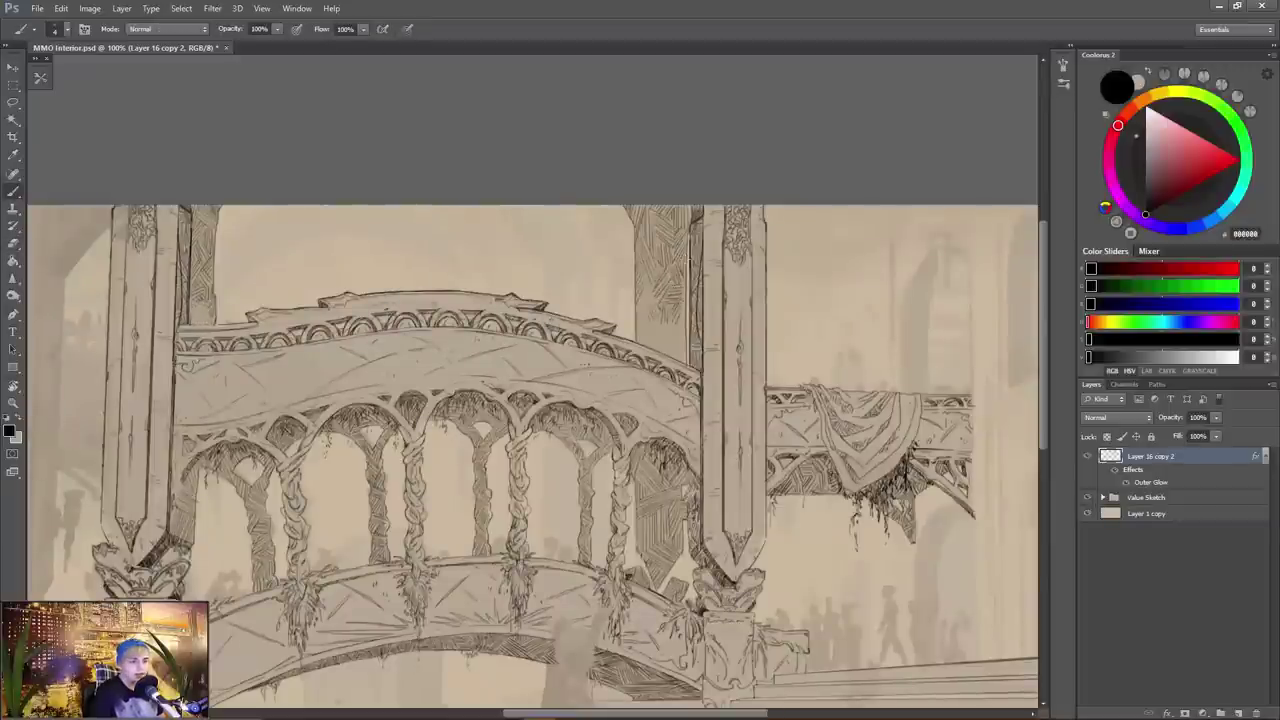
- Touch up the linework in the dark archway beside the original pillar with small erasing and hatching strokes
{"action": "key", "text": "e"}
{"action": "mouse_move", "coordinate": [637, 456]}
{"action": "left_mouse_down"}
{"action": "mouse_move", "coordinate": [662, 373]}
{"action": "mouse_move", "coordinate": [680, 402]}
{"action": "mouse_move", "coordinate": [670, 385]}
{"action": "mouse_move", "coordinate": [705, 388]}
{"action": "left_mouse_up"}
{"action": "key", "text": "b"}
{"action": "key", "text": "e"}
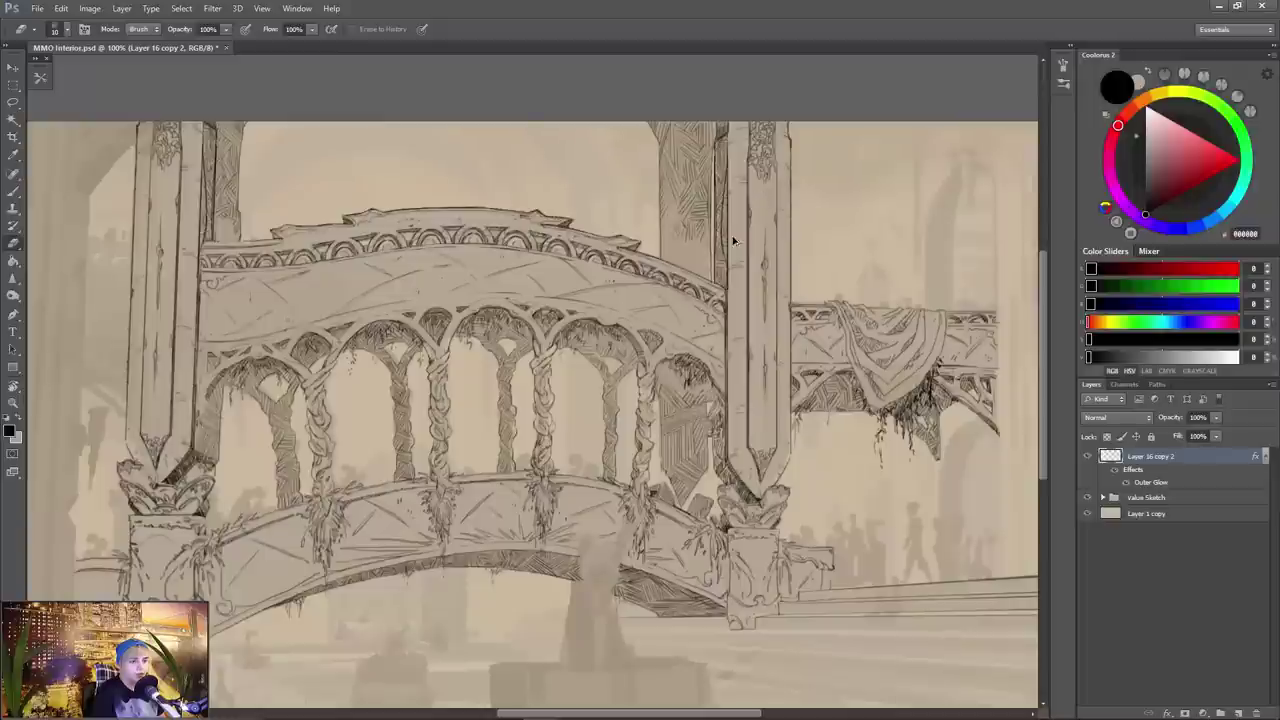
{"action": "key", "text": "b"}
{"action": "mouse_move", "coordinate": [668, 388]}
{"action": "left_mouse_down"}
{"action": "mouse_move", "coordinate": [690, 406]}
{"action": "mouse_move", "coordinate": [677, 391]}
{"action": "left_mouse_up"}
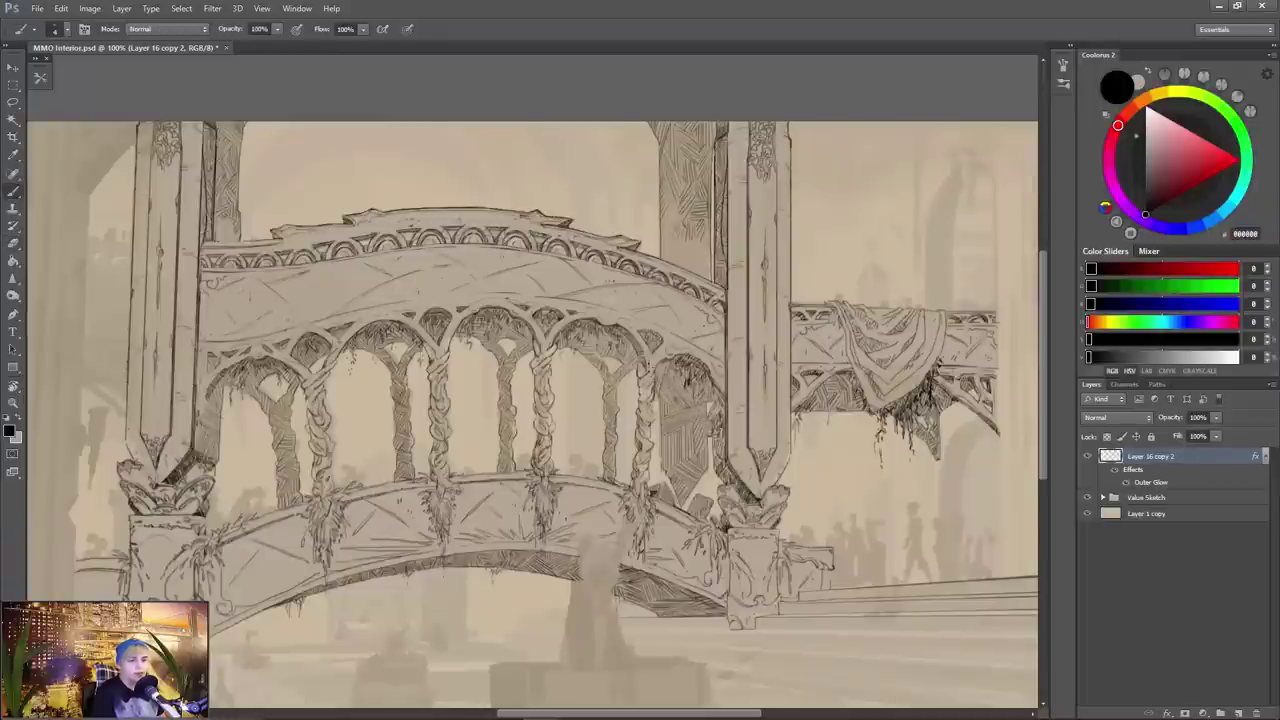
{"action": "mouse_move", "coordinate": [670, 213]}
{"action": "left_mouse_down"}
{"action": "mouse_move", "coordinate": [766, 243]}
{"action": "mouse_move", "coordinate": [860, 118]}
{"action": "left_mouse_up"}
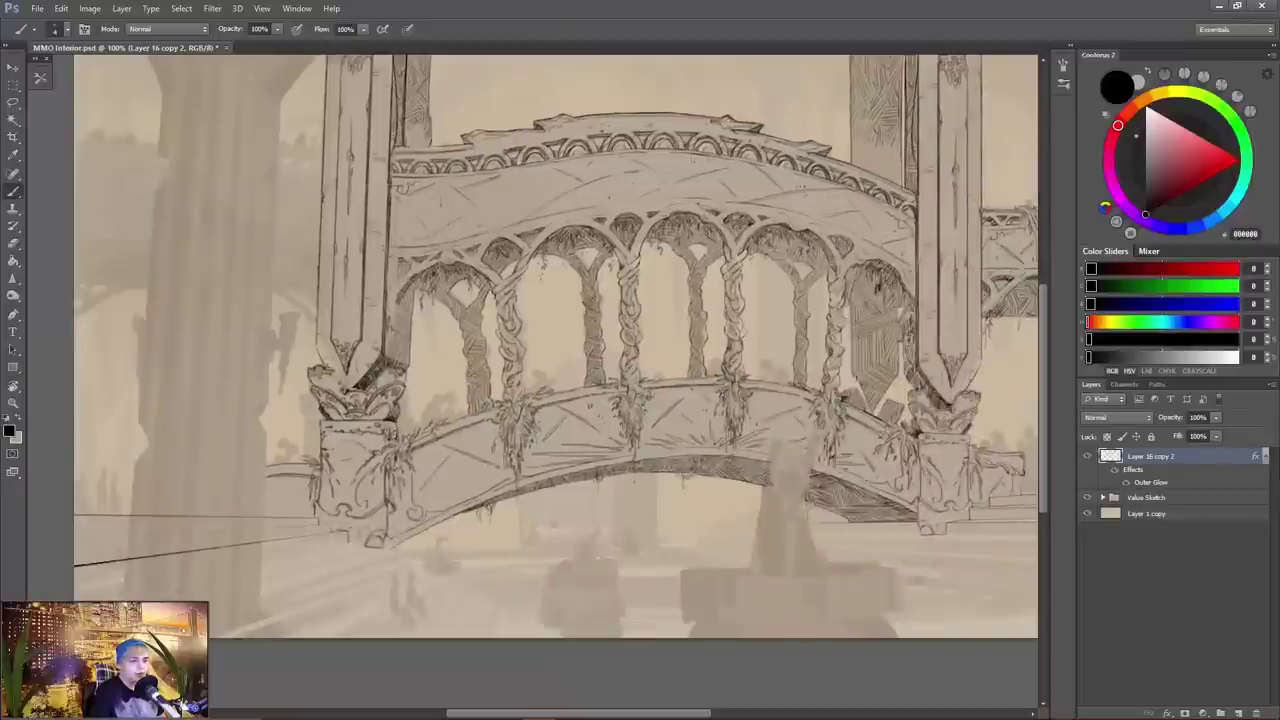
- Clean up and refine the lines of the copied pillar's pedestal and the low ledge beside it
{"action": "left_click_drag", "start_coordinate": [388, 424], "coordinate": [396, 440]}
{"action": "key", "text": "e"}
{"action": "left_click_drag", "start_coordinate": [348, 543], "coordinate": [347, 531]}
{"action": "key", "text": "b"}
{"action": "left_click_drag", "start_coordinate": [296, 482], "coordinate": [200, 458]}
{"action": "key", "text": "e"}
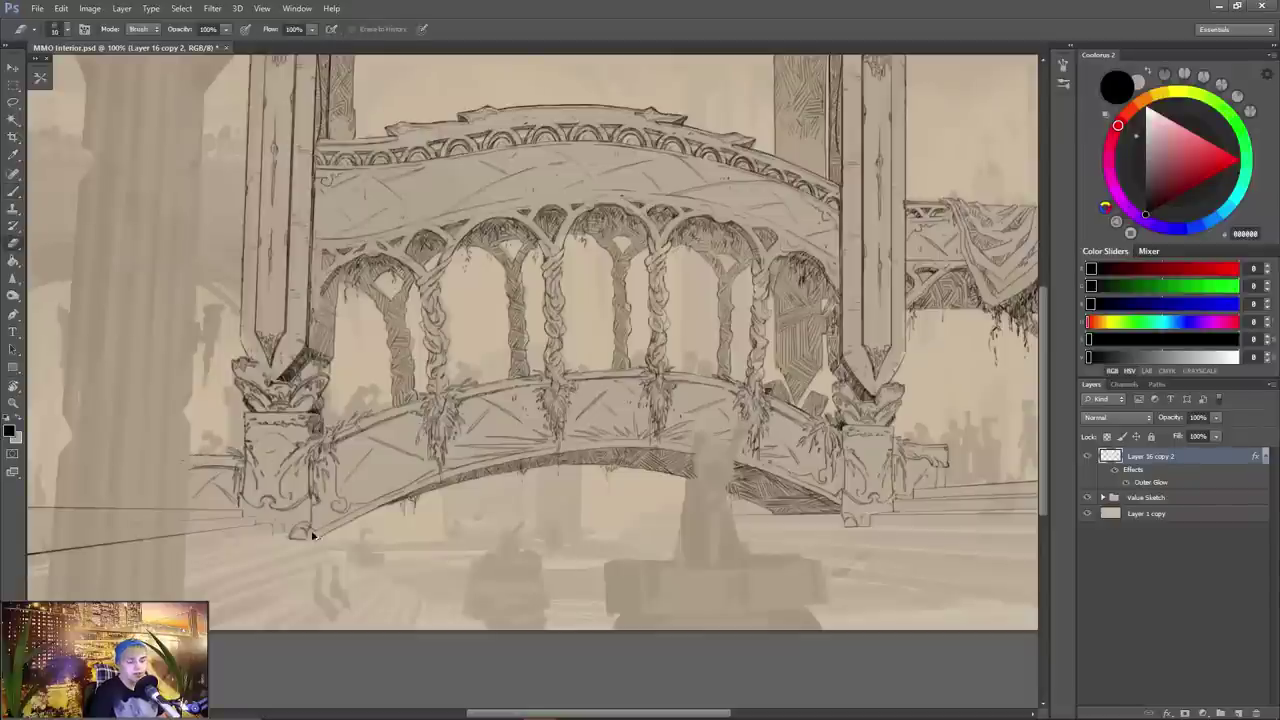
{"action": "key", "text": "b"}
{"action": "left_click_drag", "start_coordinate": [263, 433], "coordinate": [149, 486]}
{"action": "left_click_drag", "start_coordinate": [837, 495], "coordinate": [706, 538]}
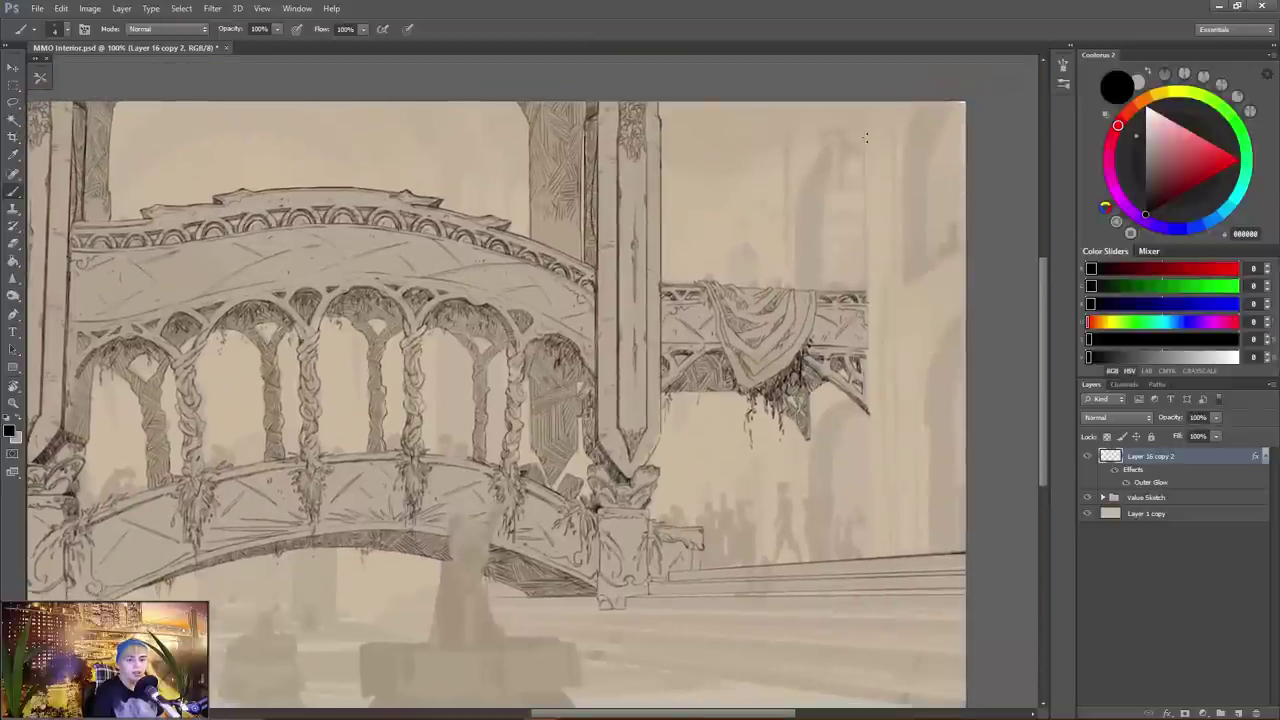
- Draw the long vertical edge of the tall background column at the far end of the cloth-draped bridge, down to the steps
{"action": "left_click_drag", "start_coordinate": [866, 123], "coordinate": [867, 320]}
{"action": "key", "text": "e"}
{"action": "key", "text": "b"}
{"action": "key", "text": "e"}
{"action": "key", "text": "b"}
{"action": "left_click_drag", "start_coordinate": [868, 372], "coordinate": [871, 558]}
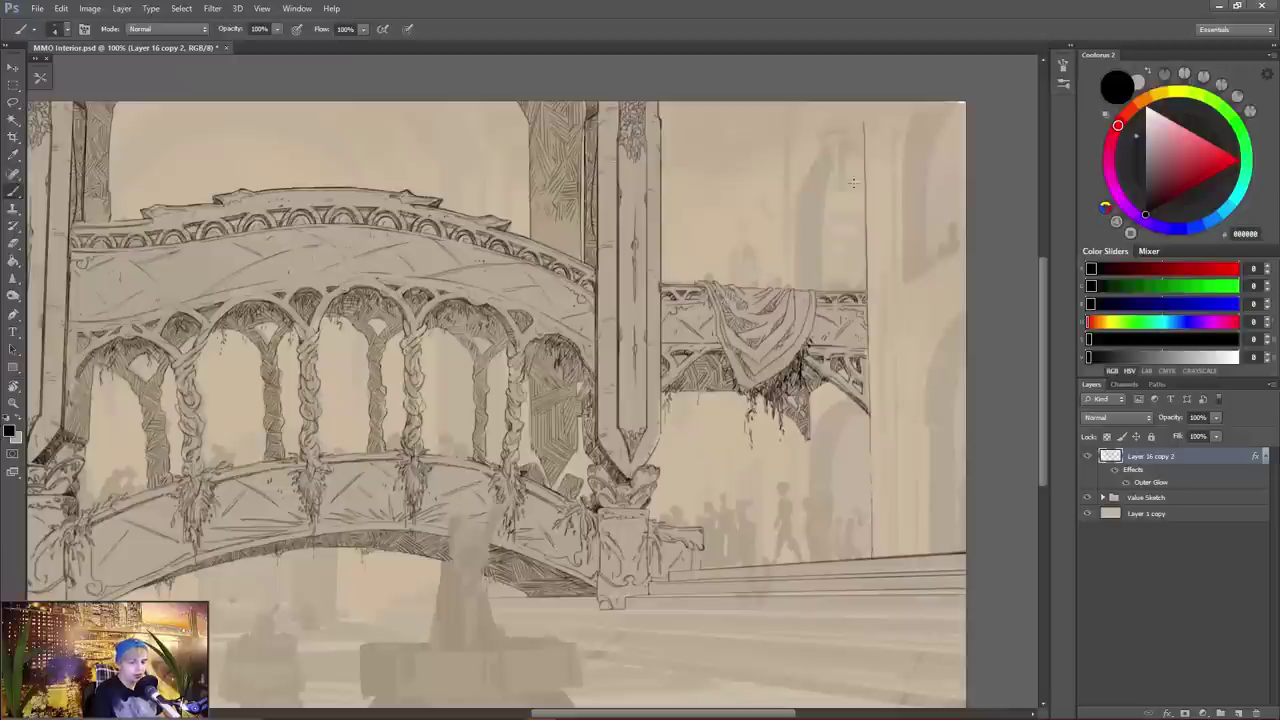
- Mirror the canvas and draw two more long vertical lines along the tall background column
{"action": "key", "text": "ctrl+shift+h"}
{"action": "left_click_drag", "start_coordinate": [540, 235], "coordinate": [846, 215]}
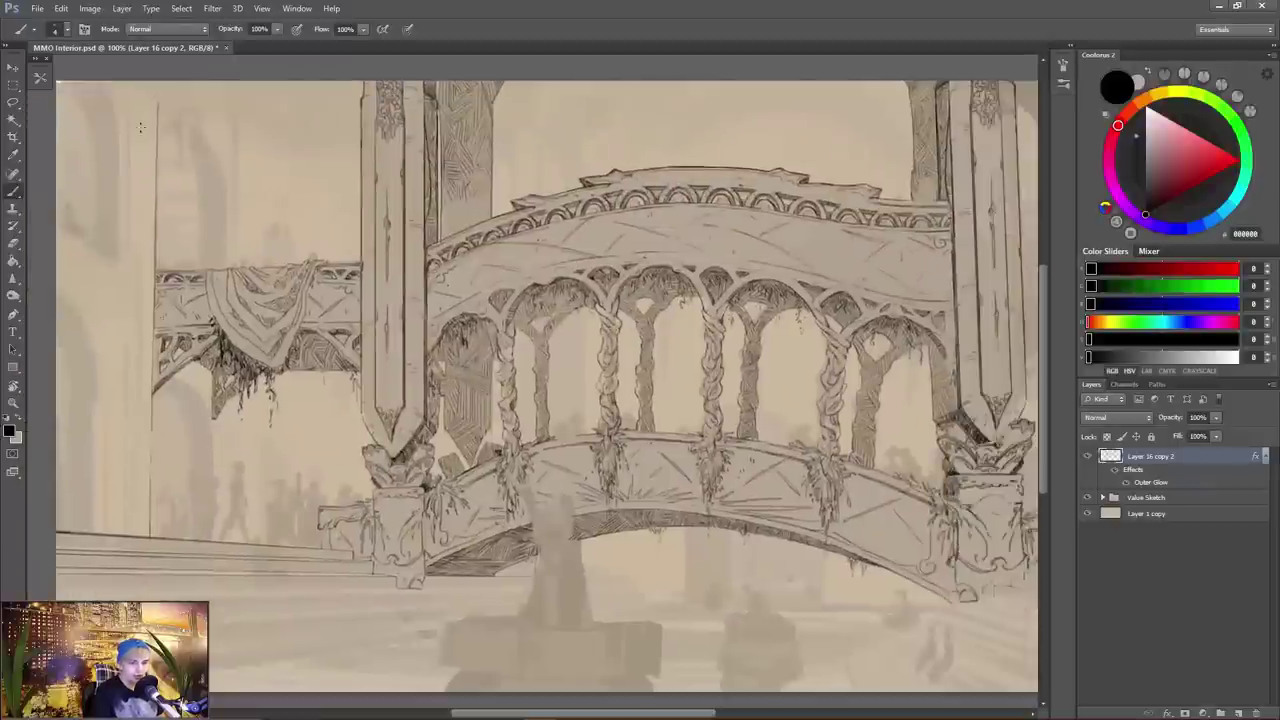
{"action": "mouse_move", "coordinate": [139, 252]}
{"action": "left_mouse_down"}
{"action": "mouse_move", "coordinate": [140, 532]}
{"action": "mouse_move", "coordinate": [138, 464]}
{"action": "left_mouse_up"}
{"action": "key", "text": "e"}
{"action": "key", "text": "b"}
{"action": "left_click_drag", "start_coordinate": [141, 245], "coordinate": [142, 318]}
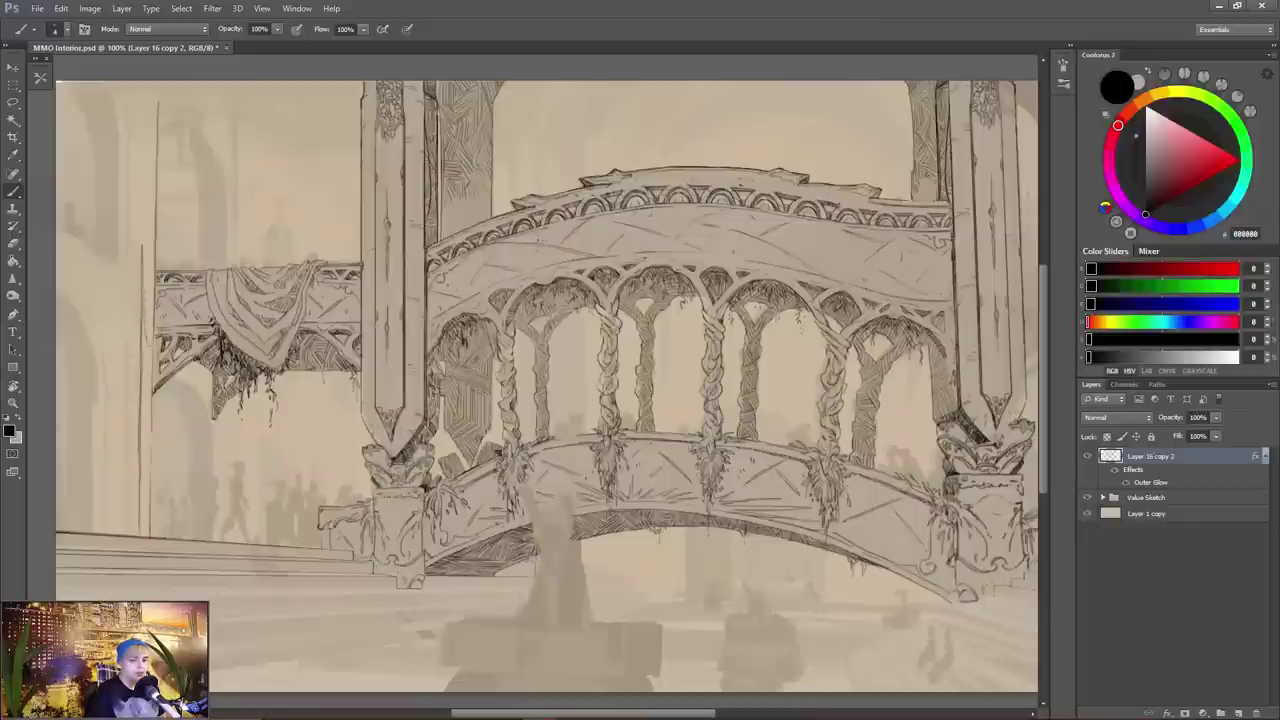
{"action": "left_click_drag", "start_coordinate": [145, 394], "coordinate": [146, 434]}
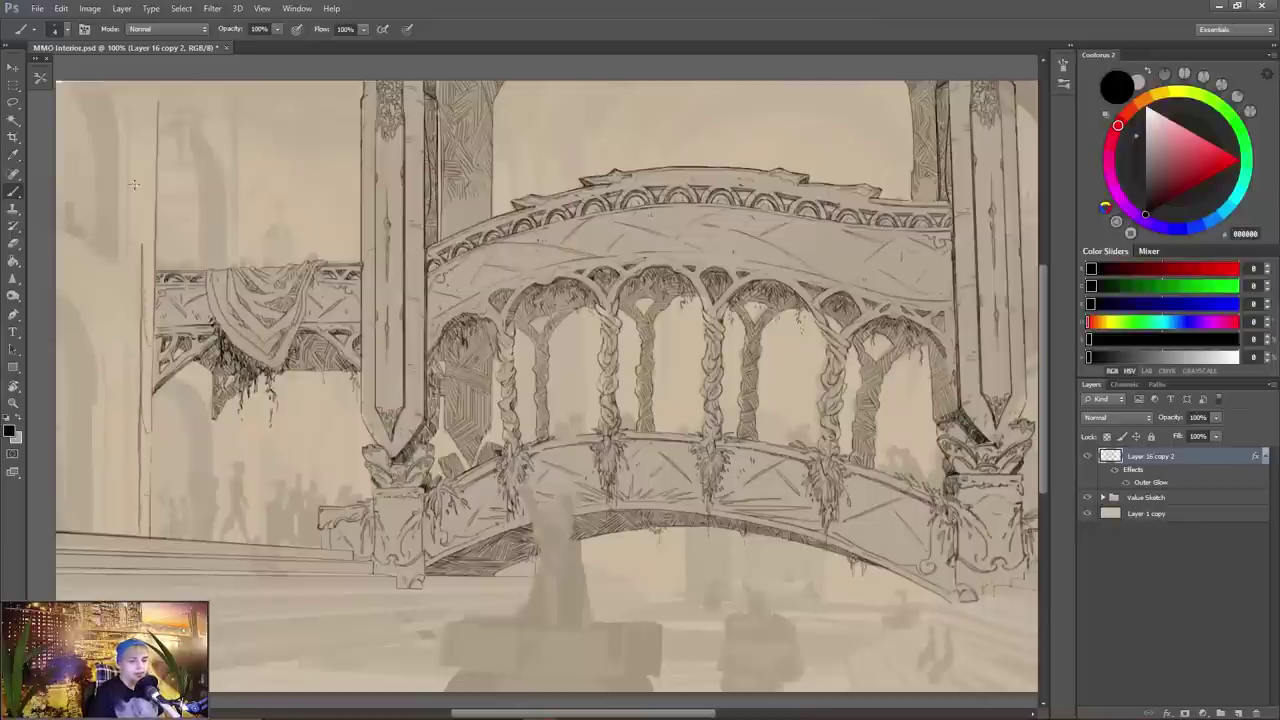
{"action": "left_click_drag", "start_coordinate": [138, 97], "coordinate": [131, 511]}
- Flip the canvas back and extend the tall background column's vertical lines up to the top of the image
{"action": "key", "text": "F2"}
{"action": "key", "text": "e"}
{"action": "key", "text": "b"}
{"action": "mouse_move", "coordinate": [734, 435]}
{"action": "left_mouse_down"}
{"action": "mouse_move", "coordinate": [738, 547]}
{"action": "mouse_move", "coordinate": [738, 404]}
{"action": "left_mouse_up"}
{"action": "left_click_drag", "start_coordinate": [742, 354], "coordinate": [745, 550]}
{"action": "mouse_move", "coordinate": [742, 320]}
{"action": "left_mouse_down"}
{"action": "mouse_move", "coordinate": [744, 482]}
{"action": "mouse_move", "coordinate": [822, 287]}
{"action": "left_mouse_up"}
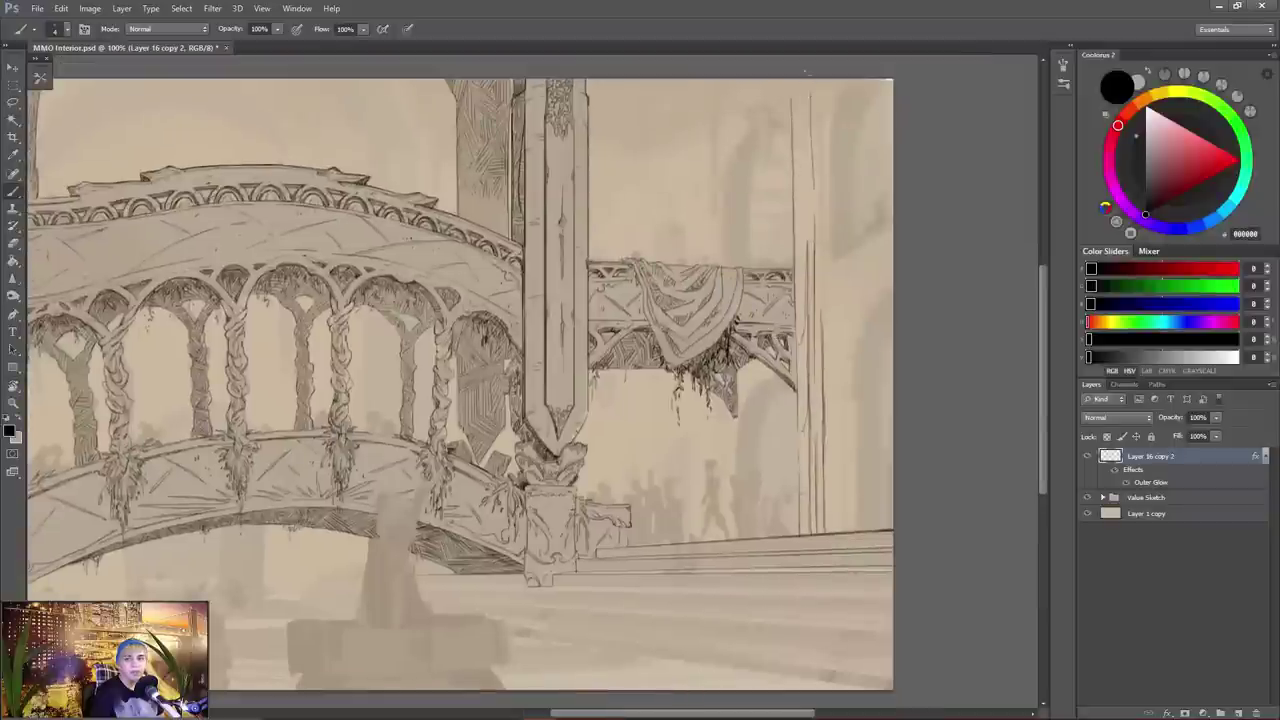
{"action": "left_click_drag", "start_coordinate": [801, 170], "coordinate": [800, 254]}
{"action": "left_click_drag", "start_coordinate": [801, 130], "coordinate": [802, 194]}
{"action": "key", "text": "ctrl+z"}
{"action": "left_click_drag", "start_coordinate": [810, 138], "coordinate": [810, 306]}
{"action": "left_click_drag", "start_coordinate": [814, 208], "coordinate": [813, 228]}
- Mirror the canvas, draw the outer edge of the tall background column down to the steps, and restore the view
{"action": "key", "text": "ctrl+shift+h"}
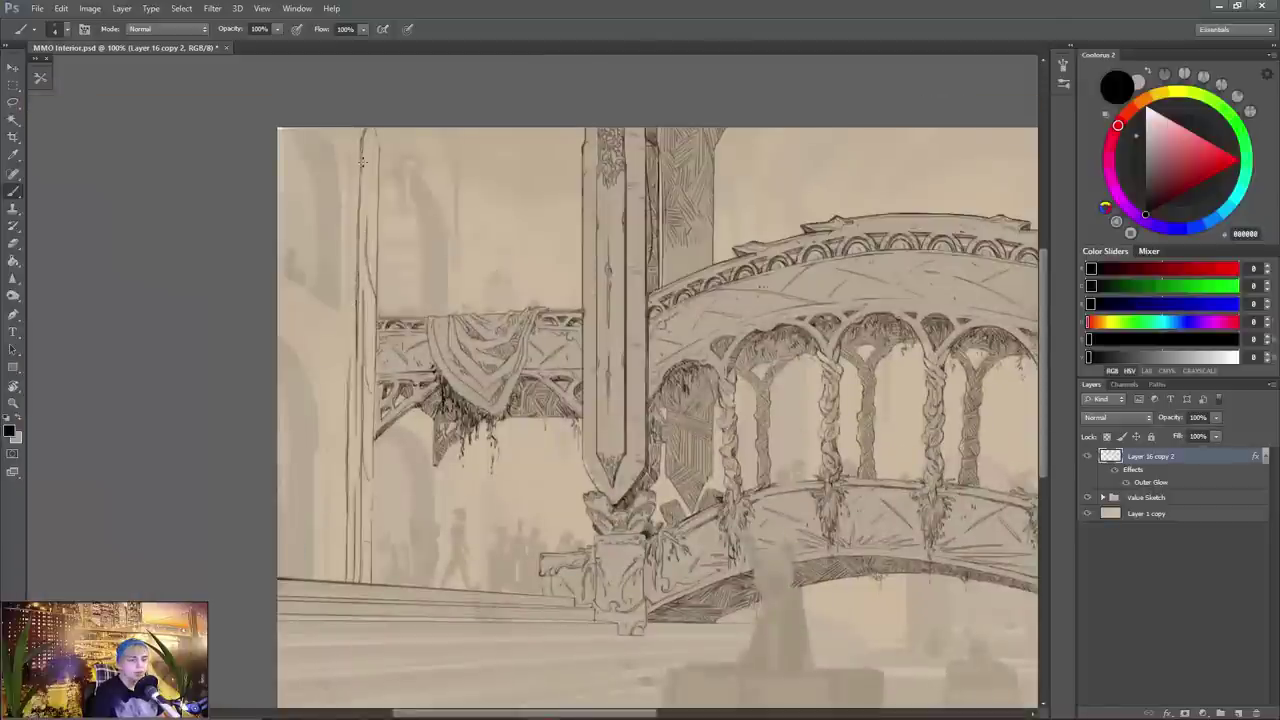
{"action": "key", "text": "e"}
{"action": "key", "text": "b"}
{"action": "left_click_drag", "start_coordinate": [350, 170], "coordinate": [350, 368]}
{"action": "key", "text": "e"}
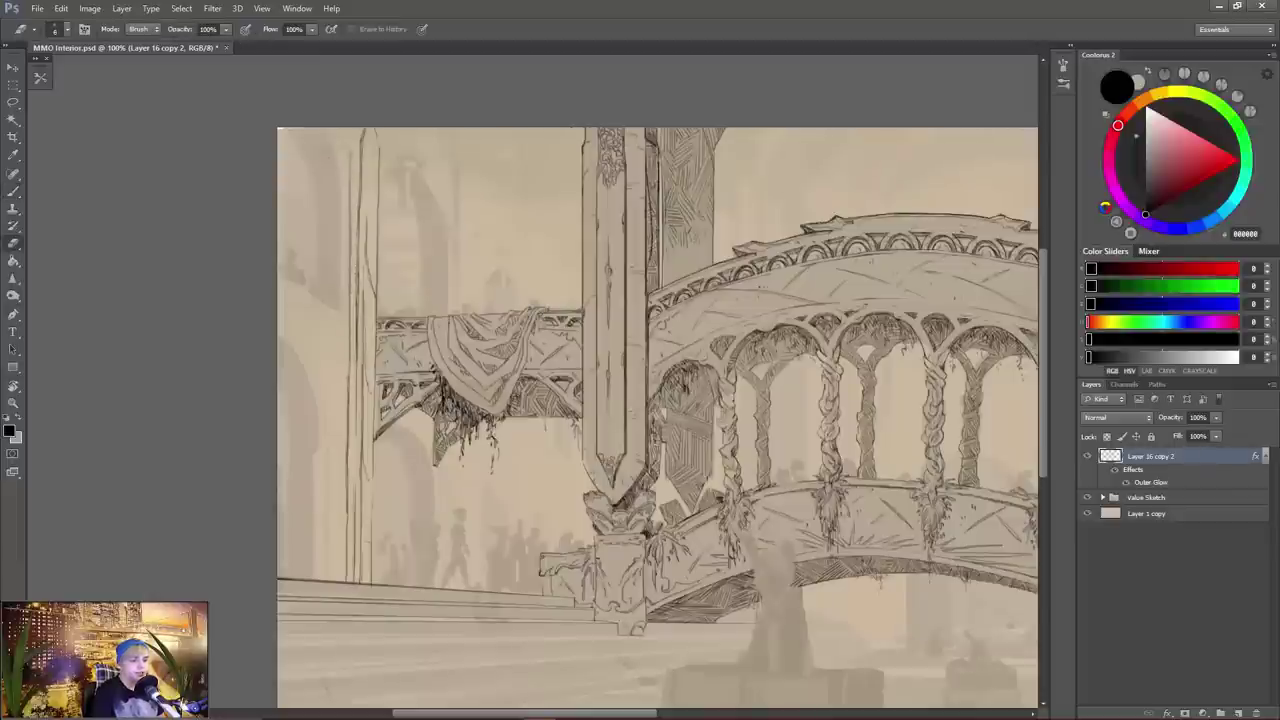
{"action": "key", "text": "b"}
{"action": "left_click_drag", "start_coordinate": [344, 126], "coordinate": [348, 208]}
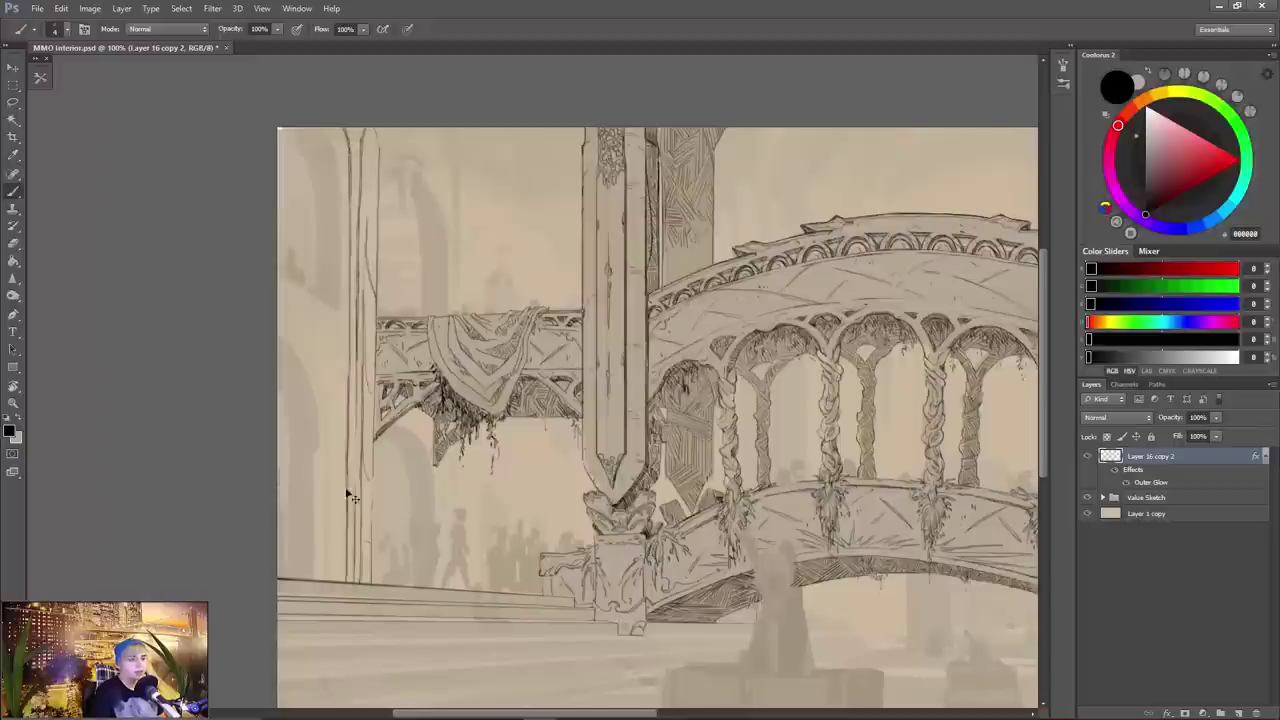
{"action": "left_click_drag", "start_coordinate": [346, 476], "coordinate": [346, 575]}
{"action": "key", "text": "ctrl+shift+h"}
{"action": "left_click_drag", "start_coordinate": [900, 540], "coordinate": [370, 483]}
{"action": "left_click_drag", "start_coordinate": [701, 494], "coordinate": [642, 542]}
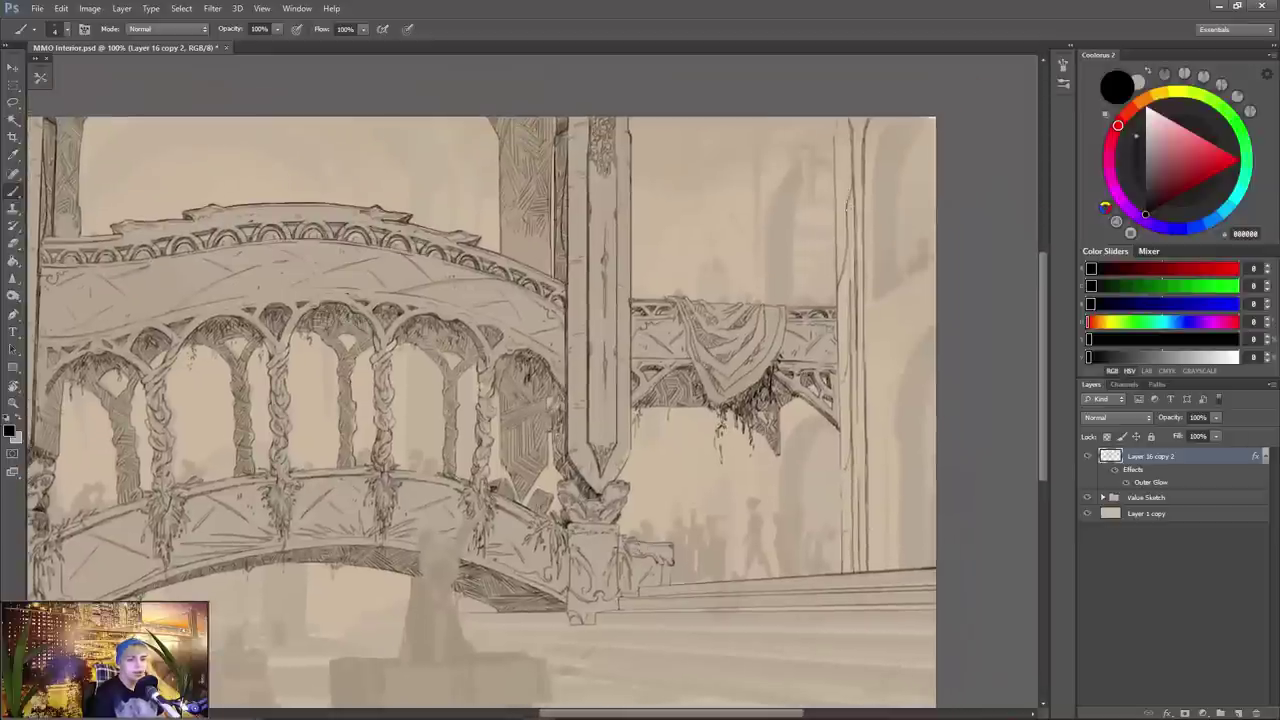
- Add line detail to the tall column and outline a background arch and narrow supports beneath the cloth-draped bridge
{"action": "left_click_drag", "start_coordinate": [852, 188], "coordinate": [851, 204]}
{"action": "key", "text": "e"}
{"action": "key", "text": "b"}
{"action": "left_click_drag", "start_coordinate": [841, 458], "coordinate": [841, 502]}
{"action": "left_click_drag", "start_coordinate": [837, 428], "coordinate": [801, 484]}
{"action": "mouse_move", "coordinate": [832, 408]}
{"action": "left_mouse_down"}
{"action": "mouse_move", "coordinate": [780, 480]}
{"action": "mouse_move", "coordinate": [770, 552]}
{"action": "left_mouse_up"}
{"action": "mouse_move", "coordinate": [760, 448]}
{"action": "left_mouse_down"}
{"action": "mouse_move", "coordinate": [759, 556]}
{"action": "mouse_move", "coordinate": [774, 512]}
{"action": "left_mouse_up"}
- Sketch thin vertical lines and small pointed shapes in the background beneath the hanging cloth, erasing stray marks
{"action": "key", "text": "e"}
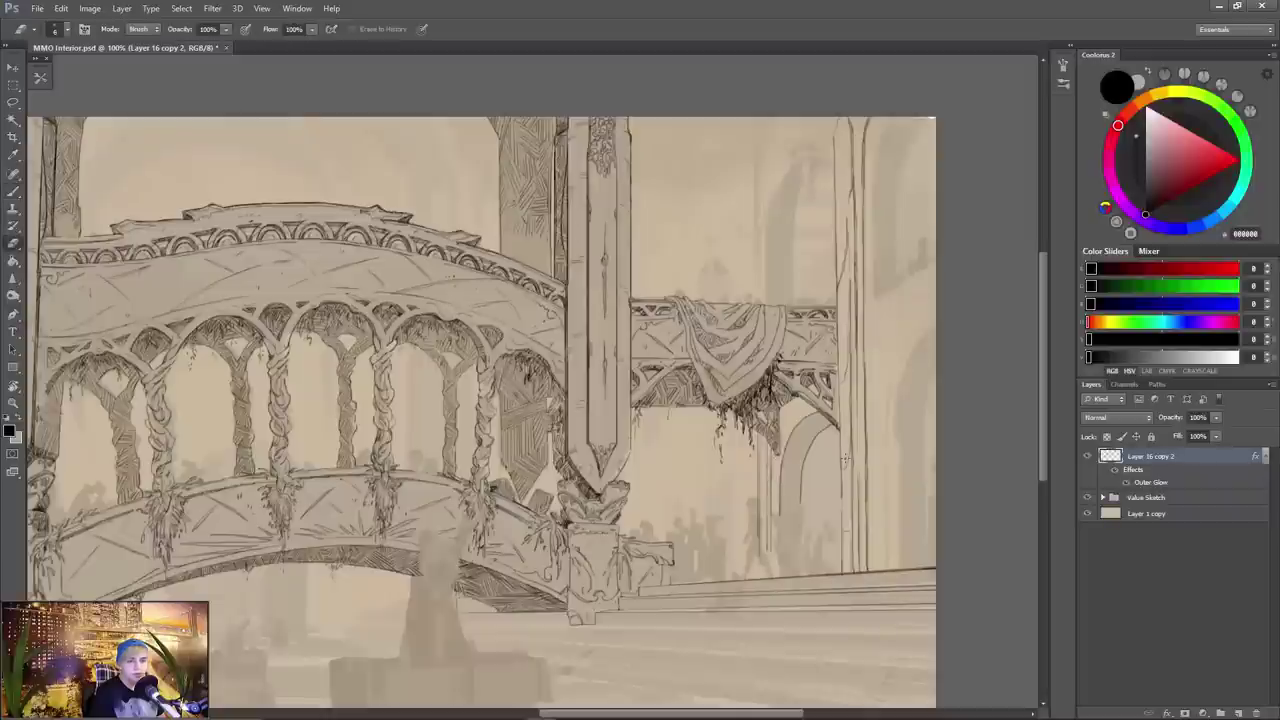
{"action": "left_click_drag", "start_coordinate": [863, 138], "coordinate": [867, 572]}
{"action": "key", "text": "ctrl+z"}
{"action": "key", "text": "b"}
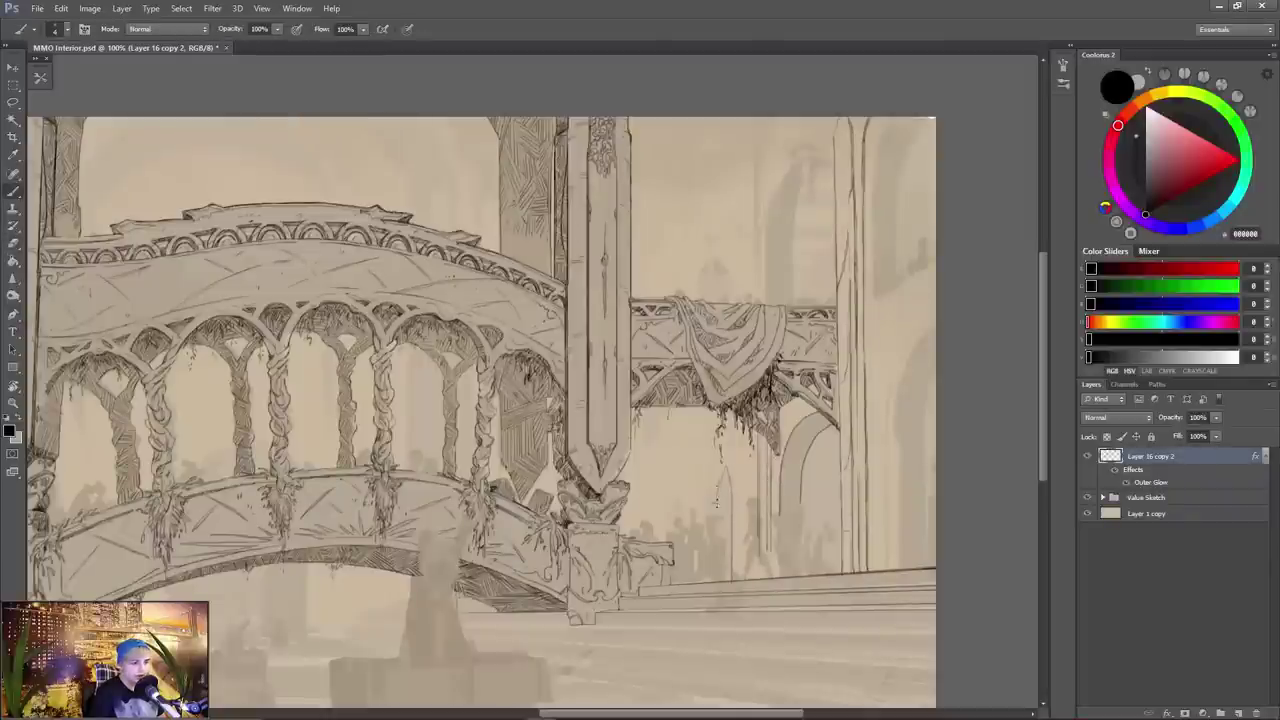
{"action": "key", "text": "e"}
{"action": "key", "text": "b"}
{"action": "key", "text": "e"}
{"action": "key", "text": "b"}
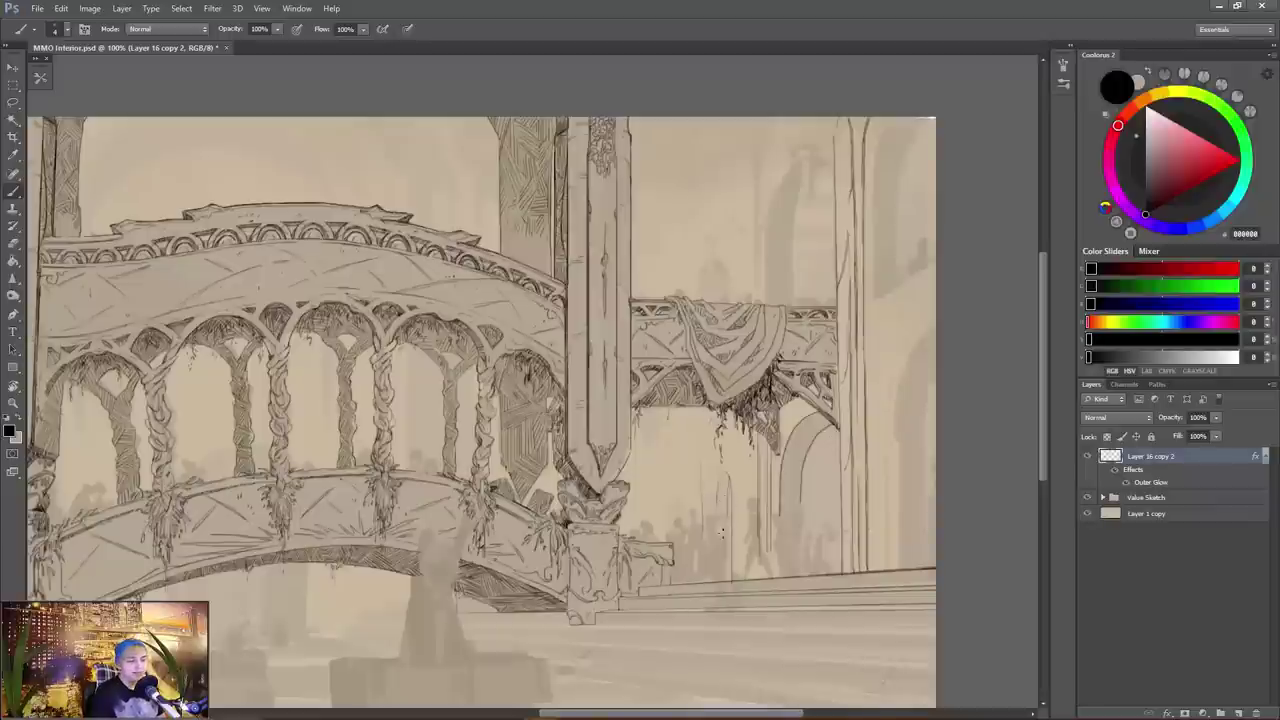
{"action": "mouse_move", "coordinate": [714, 465]}
{"action": "left_mouse_down"}
{"action": "mouse_move", "coordinate": [744, 458]}
{"action": "mouse_move", "coordinate": [743, 517]}
{"action": "left_mouse_up"}
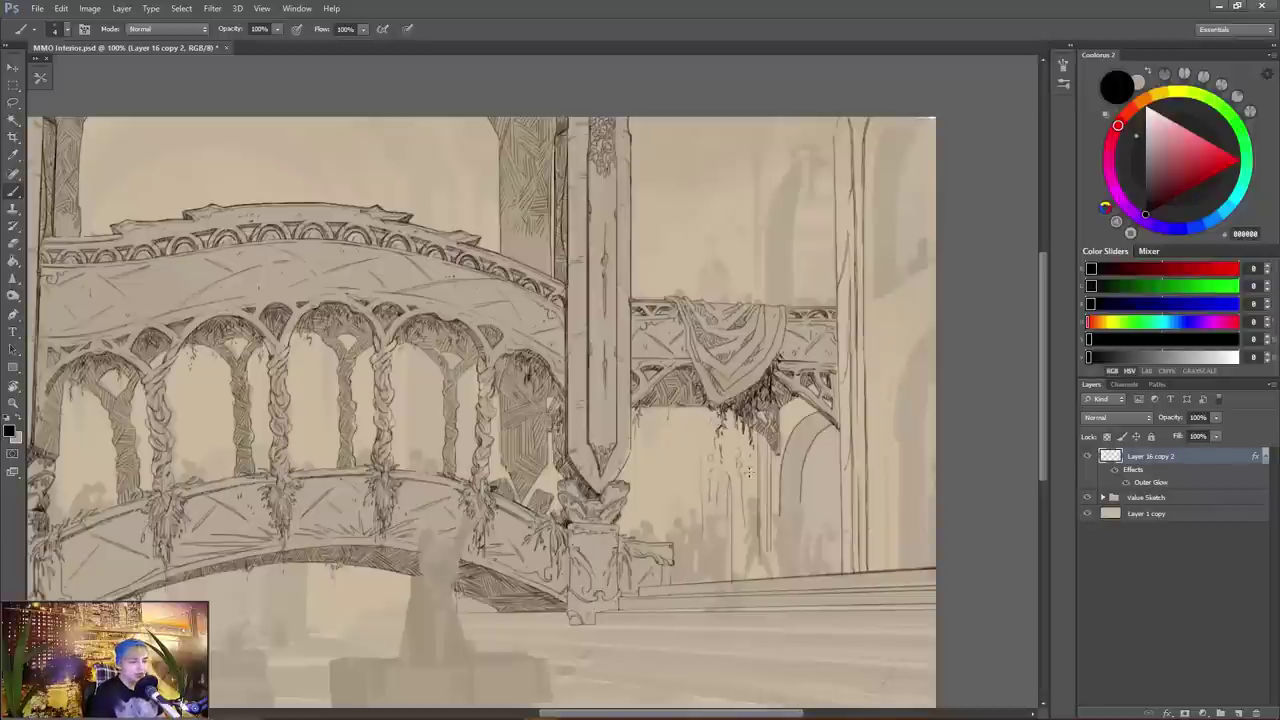
{"action": "key", "text": "e"}
{"action": "left_click_drag", "start_coordinate": [744, 465], "coordinate": [741, 479]}
{"action": "key", "text": "b"}
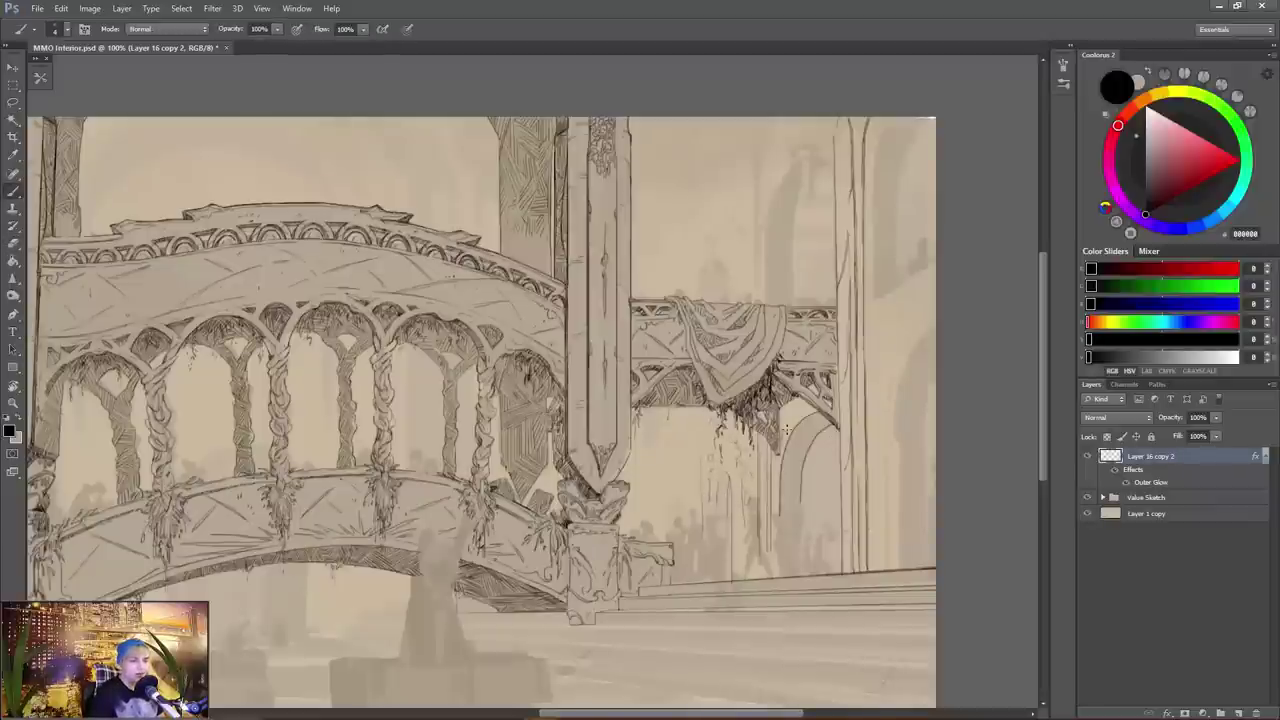
- Draw the upper details of the background arch beneath the draped bridge, next to the tall column
{"action": "mouse_move", "coordinate": [791, 410]}
{"action": "left_mouse_down"}
{"action": "mouse_move", "coordinate": [785, 433]}
{"action": "mouse_move", "coordinate": [806, 424]}
{"action": "left_mouse_up"}
{"action": "key", "text": "e"}
{"action": "key", "text": "b"}
{"action": "key", "text": "e"}
{"action": "key", "text": "b"}
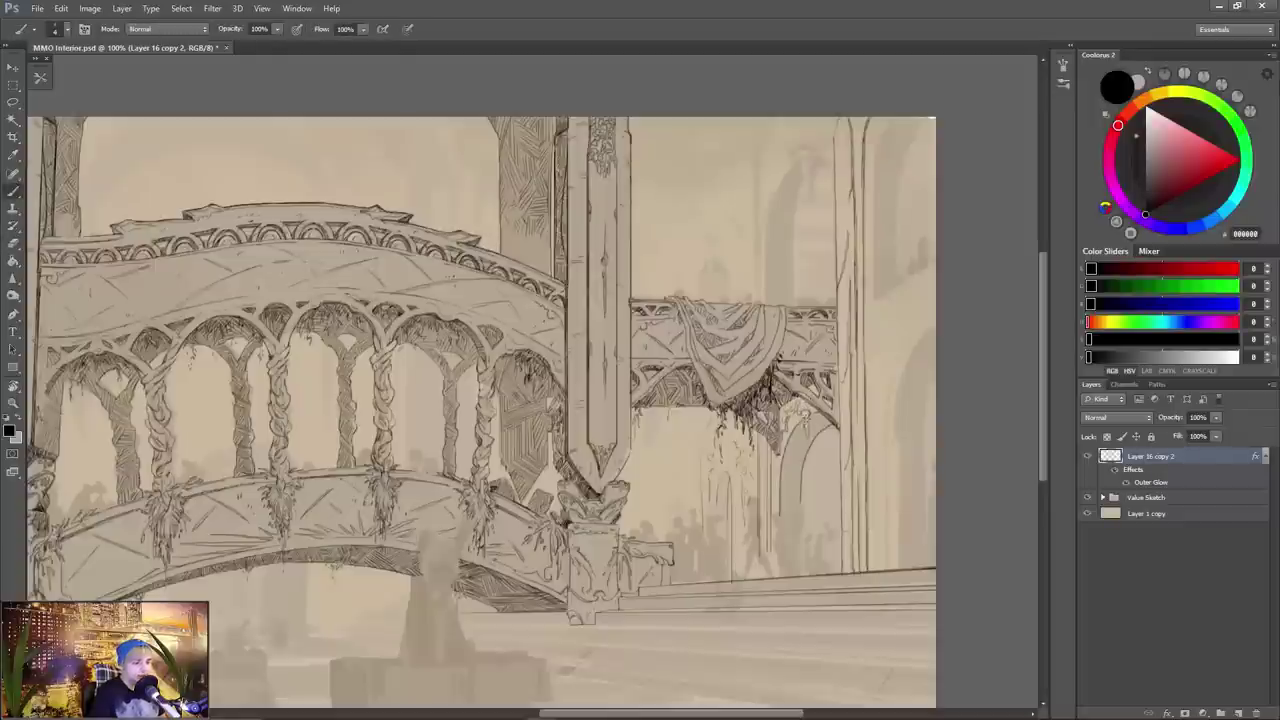
{"action": "key", "text": "e"}
{"action": "key", "text": "b"}
- Hatch the curved side of the background arch beneath the draped bridge and clean up the lines around it
{"action": "mouse_move", "coordinate": [716, 479]}
{"action": "left_mouse_down"}
{"action": "mouse_move", "coordinate": [820, 466]}
{"action": "mouse_move", "coordinate": [720, 482]}
{"action": "mouse_move", "coordinate": [733, 428]}
{"action": "mouse_move", "coordinate": [764, 398]}
{"action": "left_mouse_up"}
{"action": "key", "text": "e"}
{"action": "key", "text": "b"}
{"action": "key", "text": "e"}
{"action": "key", "text": "b"}
{"action": "key", "text": "e"}
{"action": "key", "text": "b"}
{"action": "mouse_move", "coordinate": [755, 402]}
{"action": "left_mouse_down"}
{"action": "mouse_move", "coordinate": [762, 387]}
{"action": "mouse_move", "coordinate": [737, 411]}
{"action": "left_mouse_up"}
{"action": "mouse_move", "coordinate": [741, 405]}
{"action": "left_mouse_down"}
{"action": "mouse_move", "coordinate": [729, 415]}
{"action": "mouse_move", "coordinate": [754, 390]}
{"action": "left_mouse_up"}
{"action": "key", "text": "e"}
{"action": "key", "text": "b"}
{"action": "key", "text": "e"}
{"action": "left_click_drag", "start_coordinate": [697, 475], "coordinate": [697, 523]}
{"action": "key", "text": "b"}
- Add light diagonal and vertical strokes beneath the draped bridge, close to the original pillar
{"action": "mouse_move", "coordinate": [647, 388]}
{"action": "left_mouse_down"}
{"action": "mouse_move", "coordinate": [570, 444]}
{"action": "mouse_move", "coordinate": [584, 385]}
{"action": "left_mouse_up"}
{"action": "key", "text": "e"}
{"action": "key", "text": "b"}
{"action": "left_click_drag", "start_coordinate": [598, 412], "coordinate": [598, 389]}
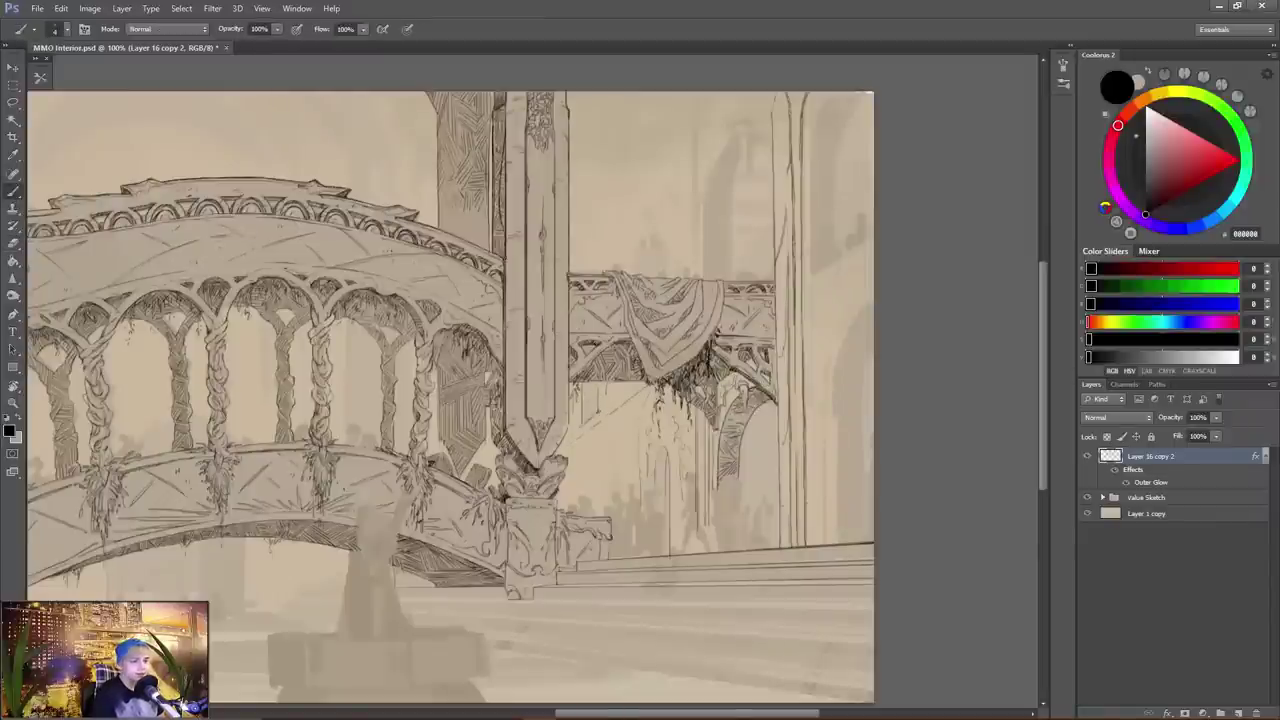
{"action": "left_click_drag", "start_coordinate": [585, 418], "coordinate": [584, 382]}
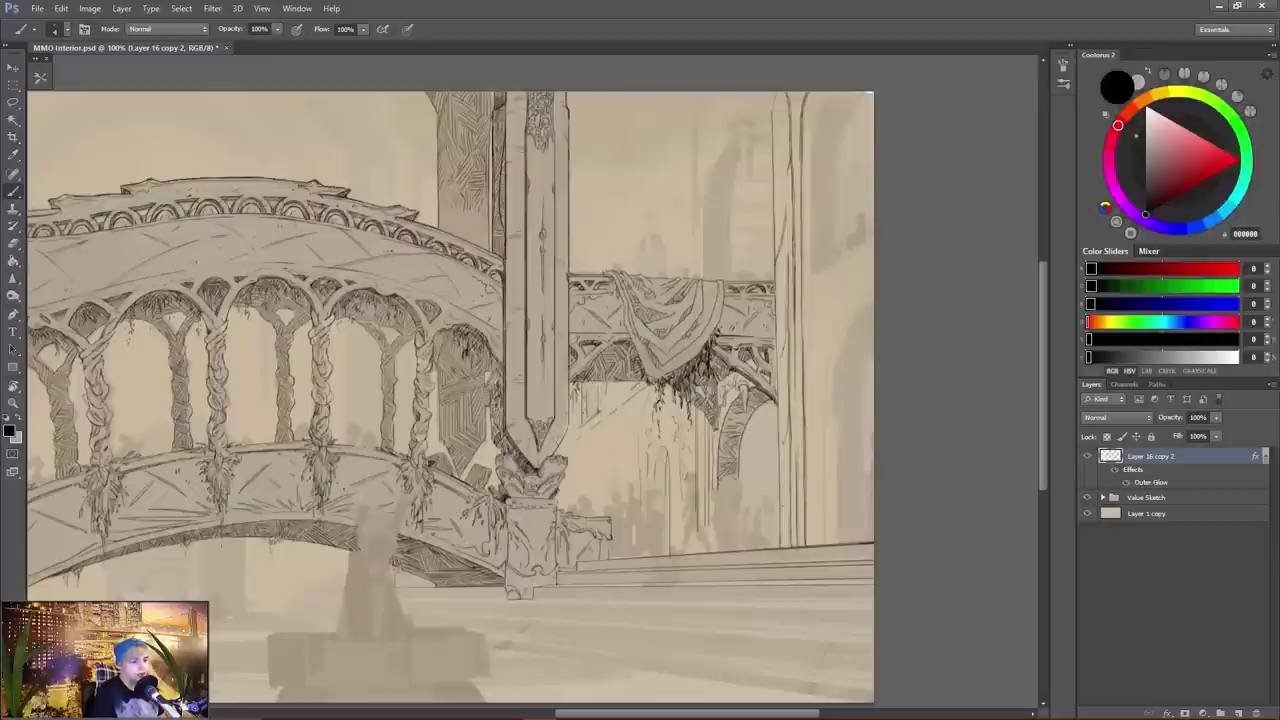
- Draw a small ornate spire with a rounded arch behind it, standing above the cloth-draped bridge
{"action": "mouse_move", "coordinate": [637, 240]}
{"action": "left_mouse_down"}
{"action": "mouse_move", "coordinate": [665, 243]}
{"action": "mouse_move", "coordinate": [666, 274]}
{"action": "left_mouse_up"}
{"action": "left_click_drag", "start_coordinate": [652, 226], "coordinate": [649, 250]}
{"action": "mouse_move", "coordinate": [640, 207]}
{"action": "left_mouse_down"}
{"action": "mouse_move", "coordinate": [643, 220]}
{"action": "mouse_move", "coordinate": [655, 208]}
{"action": "mouse_move", "coordinate": [644, 274]}
{"action": "mouse_move", "coordinate": [664, 246]}
{"action": "mouse_move", "coordinate": [638, 254]}
{"action": "left_mouse_up"}
{"action": "mouse_move", "coordinate": [644, 247]}
{"action": "left_mouse_down"}
{"action": "mouse_move", "coordinate": [638, 262]}
{"action": "mouse_move", "coordinate": [642, 252]}
{"action": "left_mouse_up"}
- Draw a larger pointed ornament near the top of the background, then select it, shift it slightly and deselect
{"action": "mouse_move", "coordinate": [734, 110]}
{"action": "left_mouse_down"}
{"action": "mouse_move", "coordinate": [729, 126]}
{"action": "mouse_move", "coordinate": [757, 112]}
{"action": "mouse_move", "coordinate": [740, 128]}
{"action": "mouse_move", "coordinate": [752, 142]}
{"action": "mouse_move", "coordinate": [746, 110]}
{"action": "left_mouse_up"}
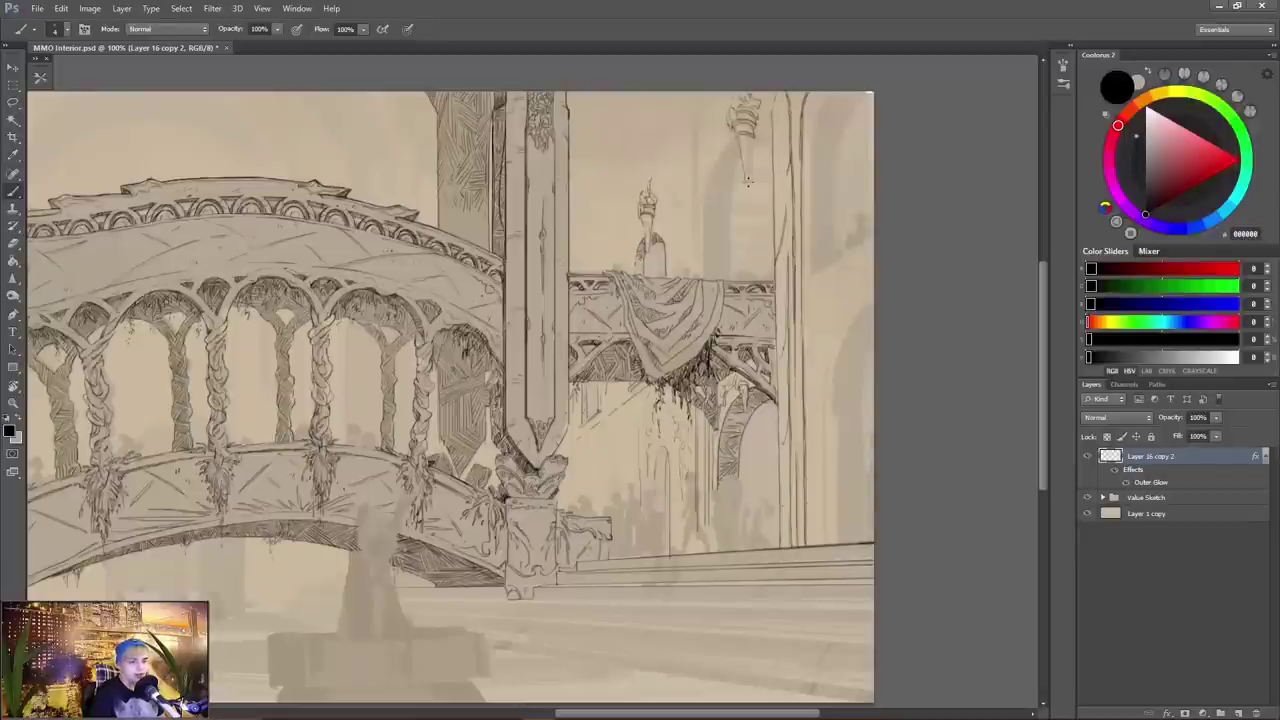
{"action": "left_click_drag", "start_coordinate": [747, 176], "coordinate": [760, 96]}
{"action": "key", "text": "l"}
{"action": "key", "text": "v"}
{"action": "key", "text": "ctrl+d"}
{"action": "key", "text": "b"}
- Outline the curved background arch running from the larger ornament down to the draped bridge
{"action": "mouse_move", "coordinate": [747, 150]}
{"action": "left_mouse_down"}
{"action": "mouse_move", "coordinate": [736, 118]}
{"action": "mouse_move", "coordinate": [703, 223]}
{"action": "mouse_move", "coordinate": [702, 279]}
{"action": "left_mouse_up"}
{"action": "left_click_drag", "start_coordinate": [736, 172], "coordinate": [728, 278]}
{"action": "left_click_drag", "start_coordinate": [750, 128], "coordinate": [770, 150]}
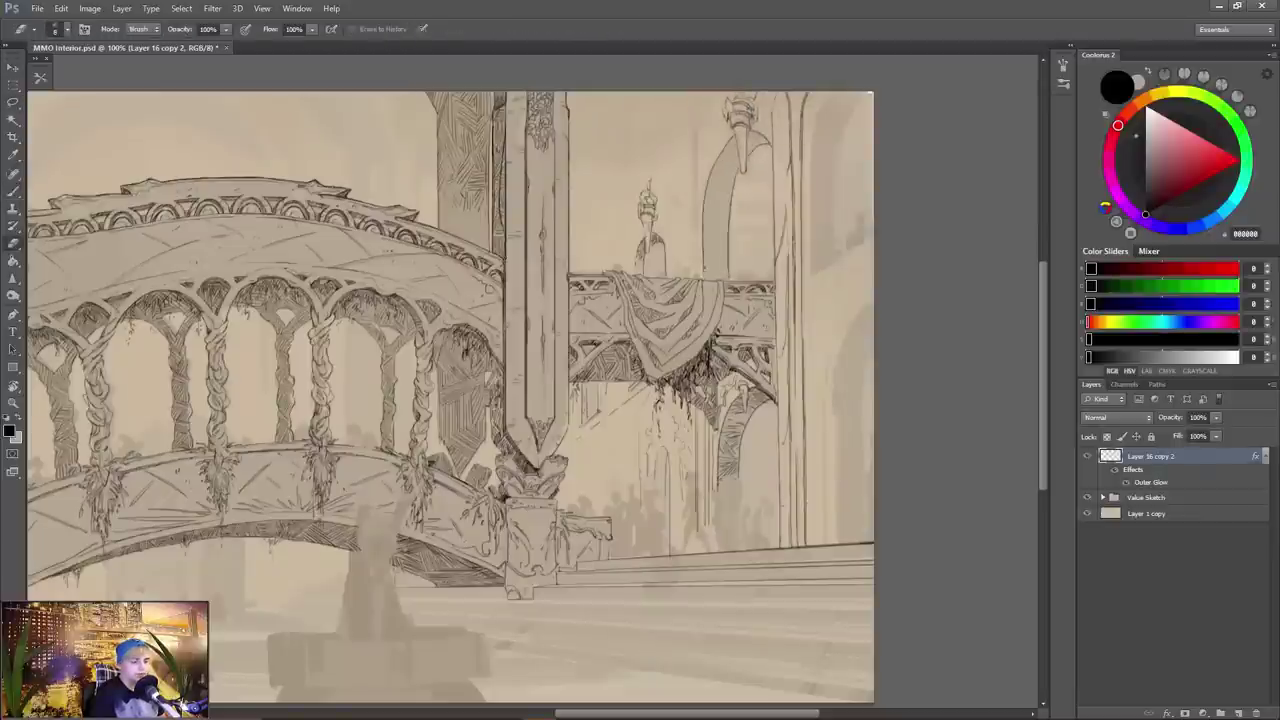
{"action": "key", "text": "e"}
{"action": "key", "text": "b"}
- Fill the curved side of the arch below the larger ornament with angular hatching
{"action": "left_click_drag", "start_coordinate": [727, 147], "coordinate": [717, 159]}
{"action": "key", "text": "e"}
{"action": "key", "text": "b"}
{"action": "mouse_move", "coordinate": [716, 230]}
{"action": "left_mouse_down"}
{"action": "mouse_move", "coordinate": [722, 191]}
{"action": "mouse_move", "coordinate": [708, 224]}
{"action": "left_mouse_up"}
{"action": "mouse_move", "coordinate": [712, 180]}
{"action": "left_mouse_down"}
{"action": "mouse_move", "coordinate": [706, 212]}
{"action": "mouse_move", "coordinate": [710, 190]}
{"action": "left_mouse_up"}
{"action": "left_click_drag", "start_coordinate": [728, 168], "coordinate": [714, 195]}
{"action": "left_click_drag", "start_coordinate": [725, 185], "coordinate": [719, 199]}
{"action": "left_click_drag", "start_coordinate": [668, 224], "coordinate": [714, 282]}
{"action": "mouse_move", "coordinate": [783, 233]}
{"action": "left_mouse_down"}
{"action": "mouse_move", "coordinate": [773, 249]}
{"action": "mouse_move", "coordinate": [758, 232]}
{"action": "mouse_move", "coordinate": [794, 212]}
{"action": "left_mouse_up"}
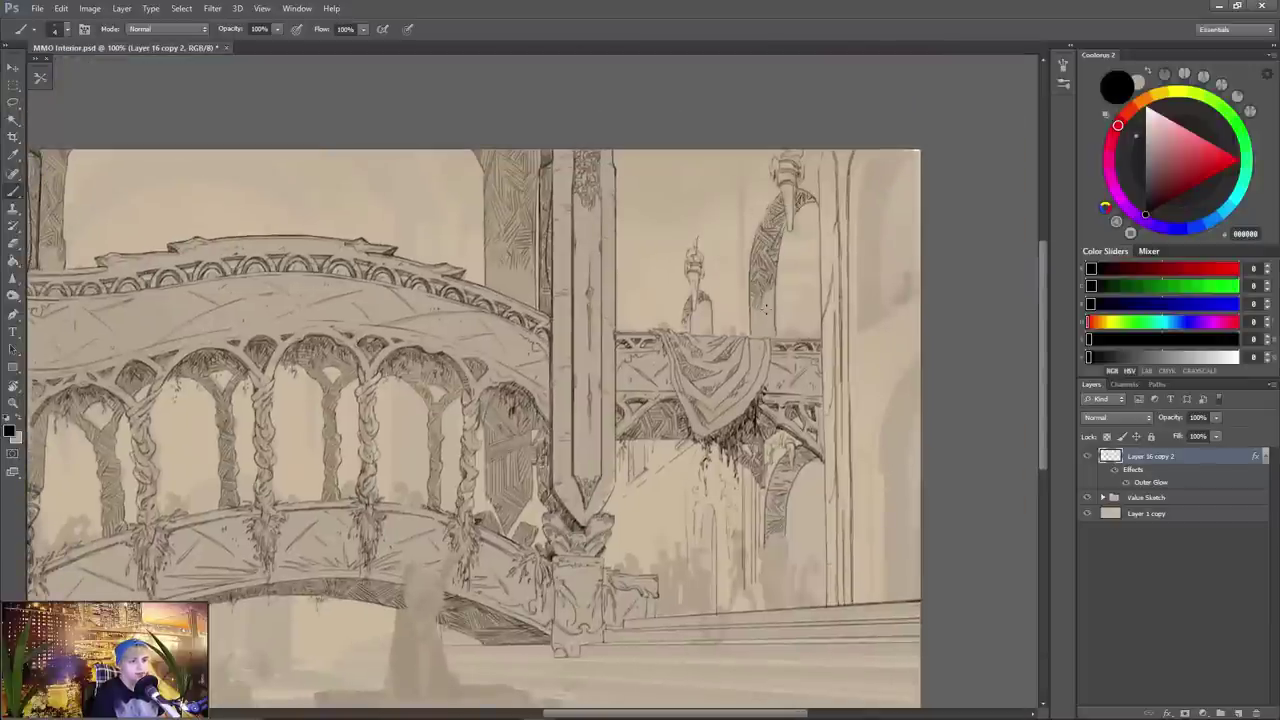
{"action": "left_click_drag", "start_coordinate": [774, 290], "coordinate": [762, 316]}
- Check the line art with the Value Sketch group hidden and shown again, and add crossing strokes beside the small spire
{"action": "left_click", "coordinate": [1088, 498]}
{"action": "left_click", "coordinate": [1088, 498]}
{"action": "key", "text": "e"}
{"action": "key", "text": "b"}
{"action": "left_click_drag", "start_coordinate": [723, 247], "coordinate": [708, 265]}
{"action": "mouse_move", "coordinate": [715, 219]}
{"action": "left_mouse_down"}
{"action": "mouse_move", "coordinate": [734, 248]}
{"action": "mouse_move", "coordinate": [721, 240]}
{"action": "left_mouse_up"}
- Outline and hatch the narrow curved column beside the larger ornament, and toggle the line art layer's visibility to compare
{"action": "left_click_drag", "start_coordinate": [740, 161], "coordinate": [741, 329]}
{"action": "left_click_drag", "start_coordinate": [746, 208], "coordinate": [763, 151]}
{"action": "left_click_drag", "start_coordinate": [746, 195], "coordinate": [741, 334]}
{"action": "left_click_drag", "start_coordinate": [742, 222], "coordinate": [749, 184]}
{"action": "left_click_drag", "start_coordinate": [742, 190], "coordinate": [753, 164]}
{"action": "left_click_drag", "start_coordinate": [741, 163], "coordinate": [754, 162]}
{"action": "left_click_drag", "start_coordinate": [741, 154], "coordinate": [750, 167]}
{"action": "left_click_drag", "start_coordinate": [826, 113], "coordinate": [1011, 72]}
{"action": "left_click_drag", "start_coordinate": [889, 425], "coordinate": [769, 440]}
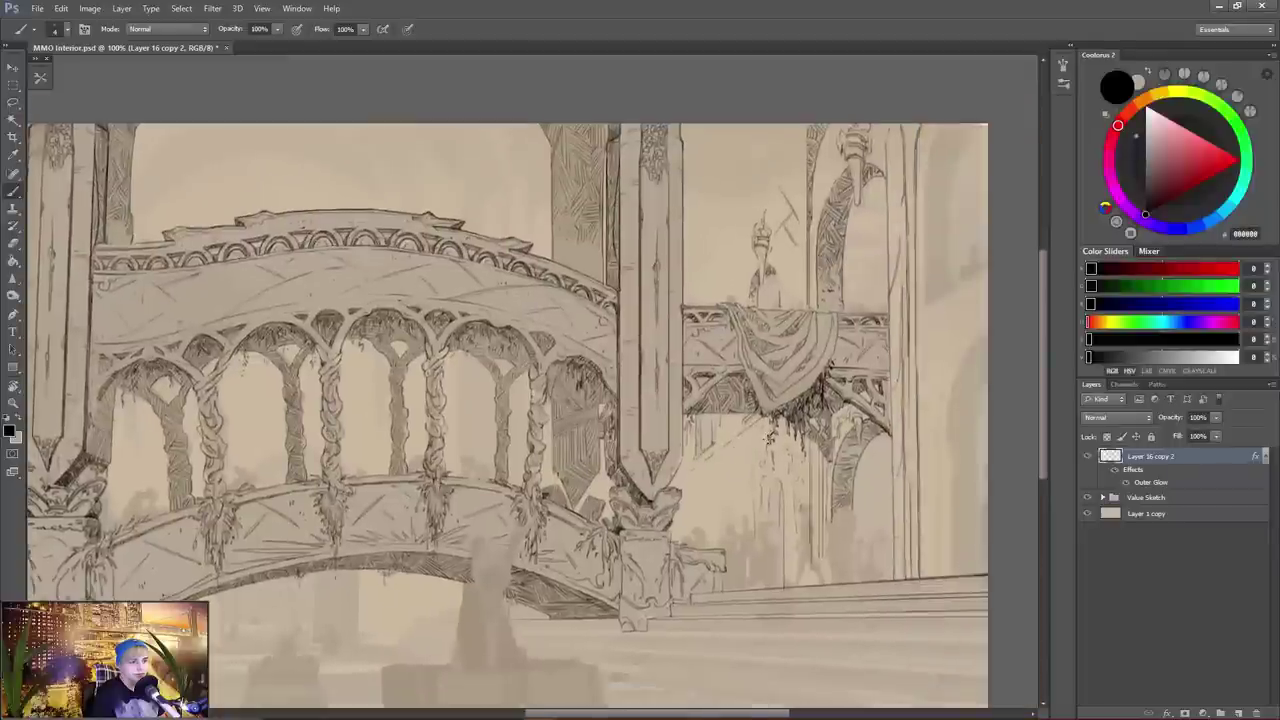
{"action": "left_click", "coordinate": [1086, 457]}
{"action": "left_click", "coordinate": [1085, 458]}
- Draw short horizontal stone lines inside the arch opening below the larger ornament, clean them up, and save the document
{"action": "key", "text": "e"}
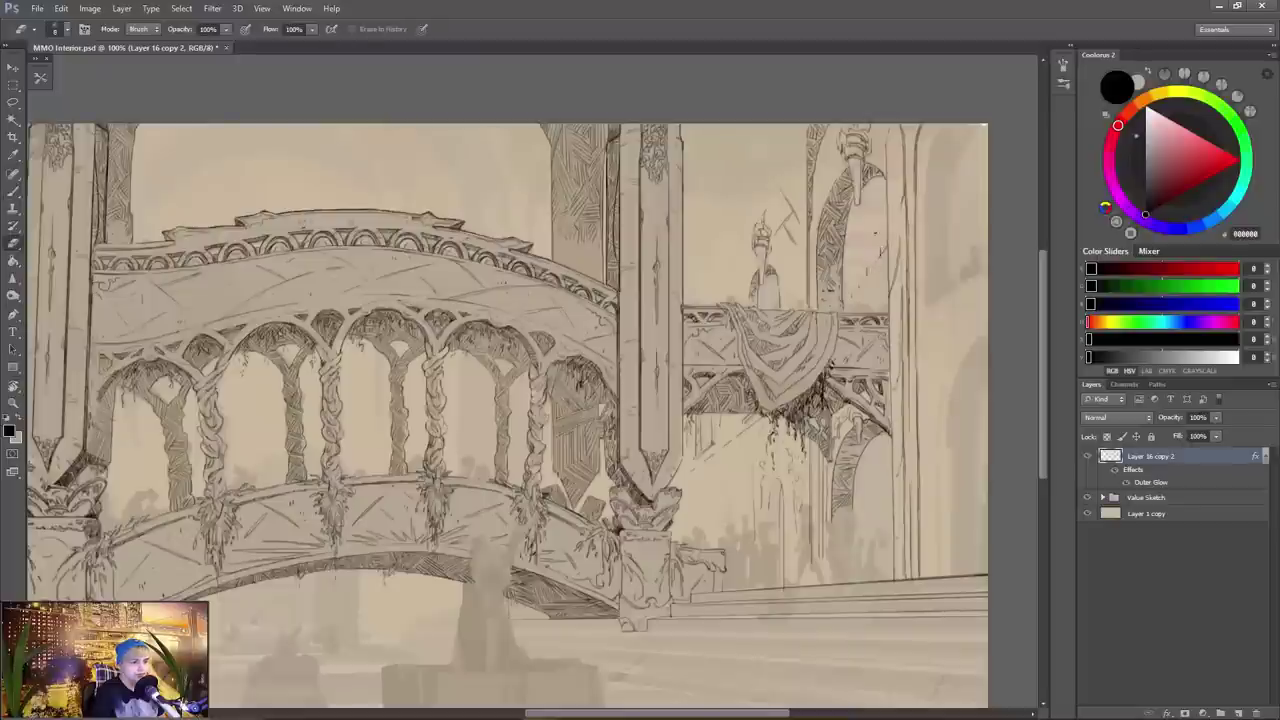
{"action": "key", "text": "b"}
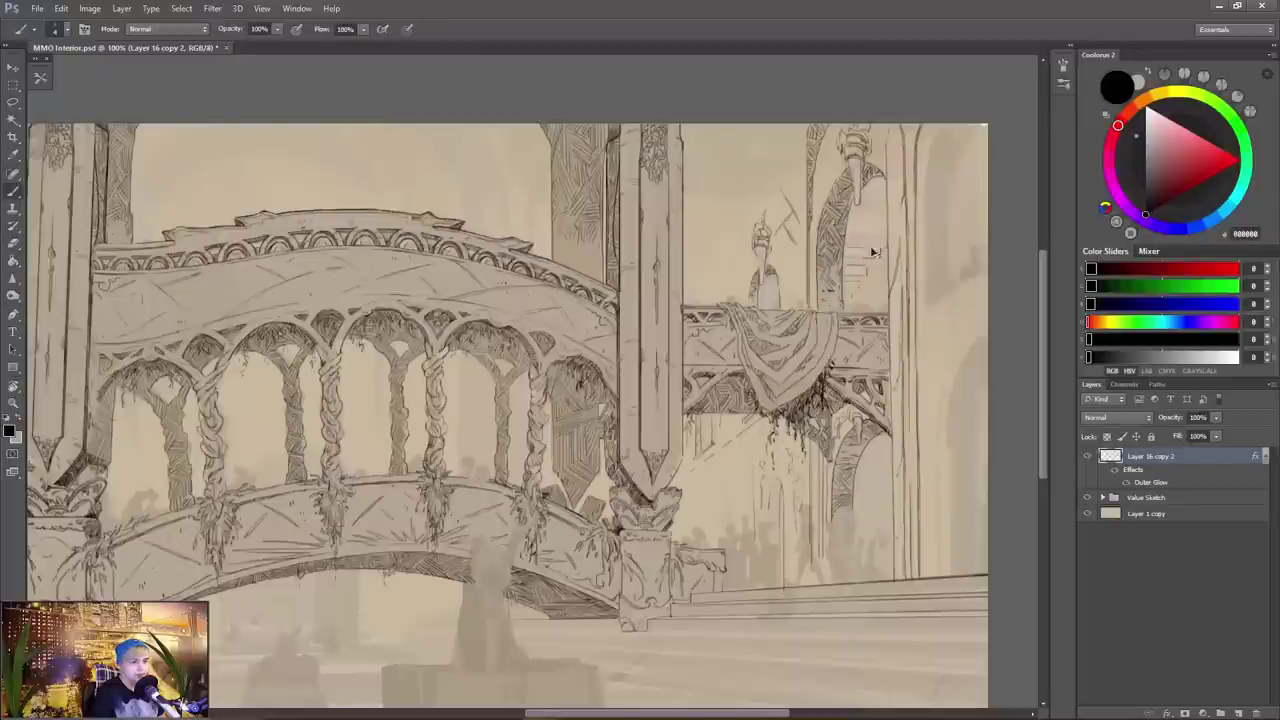
{"action": "key", "text": "ctrl+s"}
{"action": "key", "text": "e"}
{"action": "left_click_drag", "start_coordinate": [870, 215], "coordinate": [862, 266]}
{"action": "key", "text": "b"}
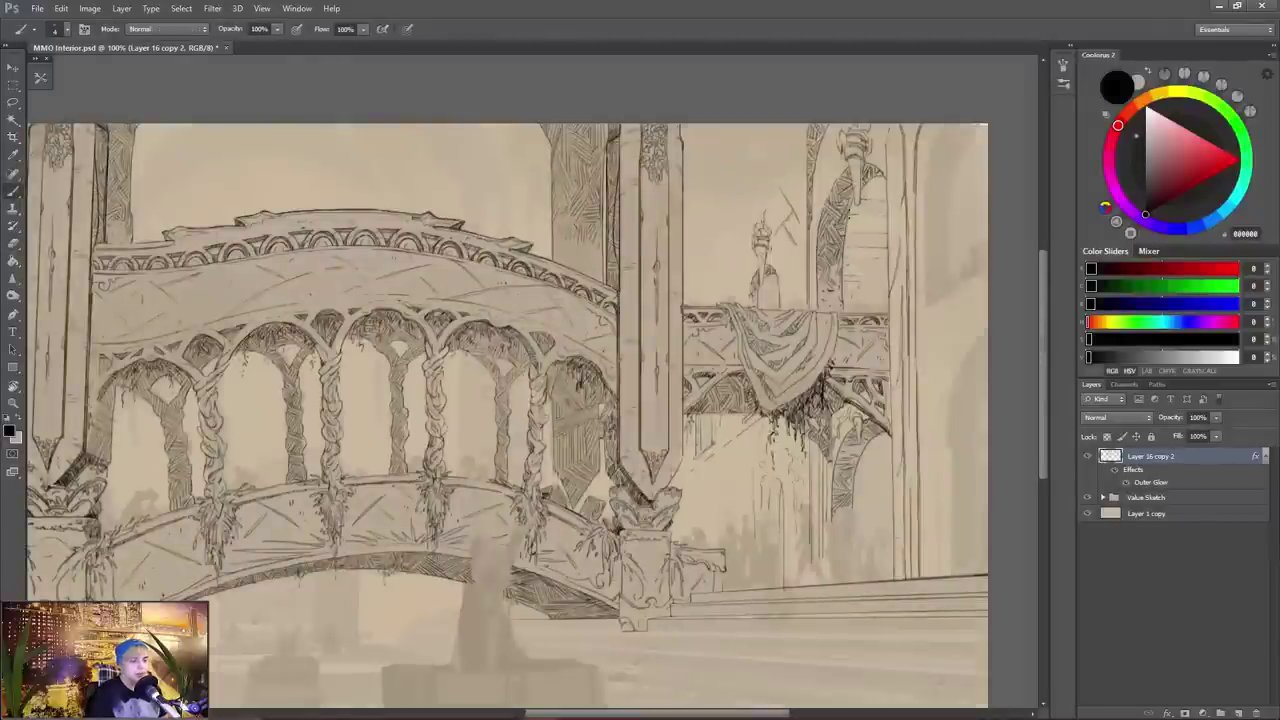
{"action": "key", "text": "e"}
{"action": "key", "text": "b"}
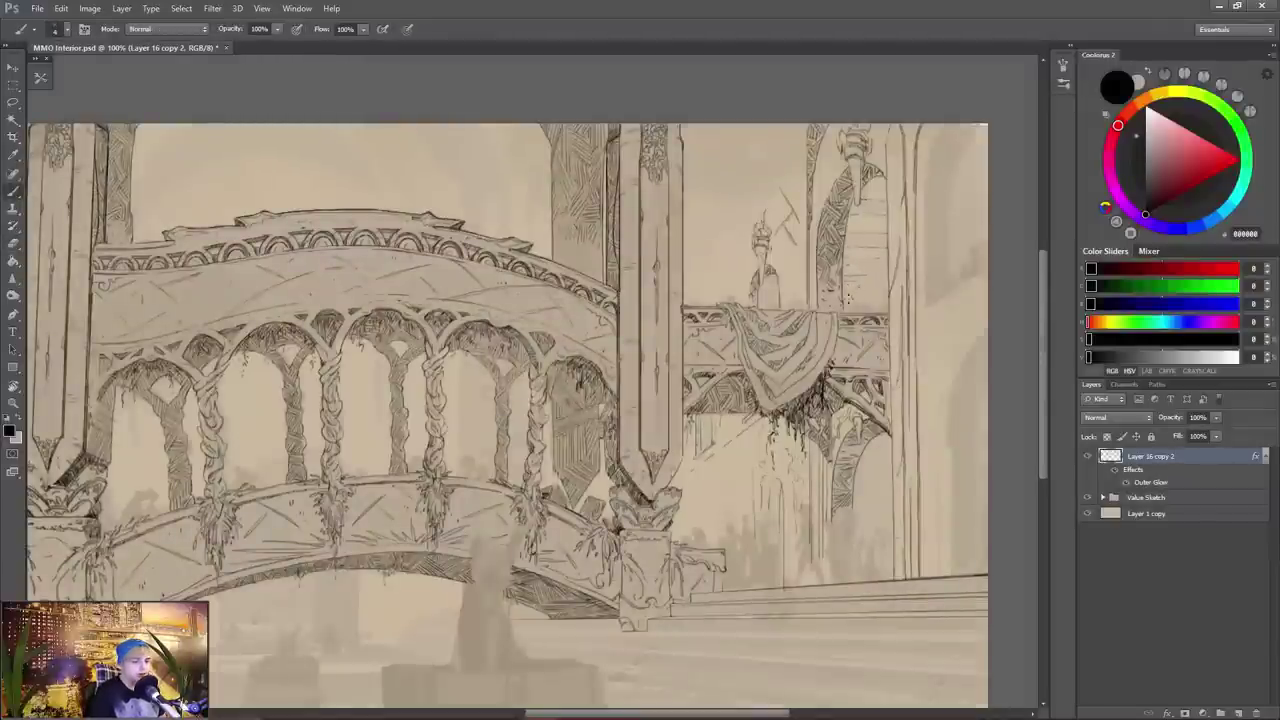
{"action": "key", "text": "e"}
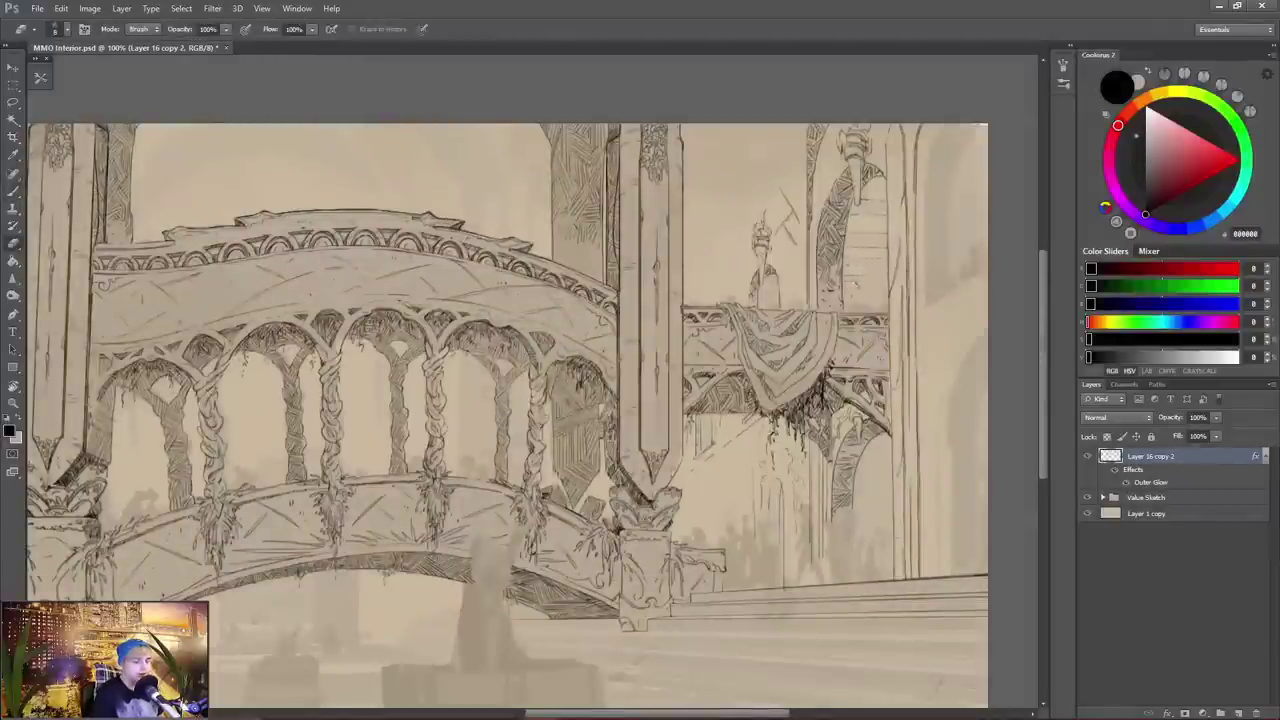
- Add strokes beneath the draped bridge, outline the arch beyond the tall column, and fit the whole drawing in view
{"action": "key", "text": "b"}
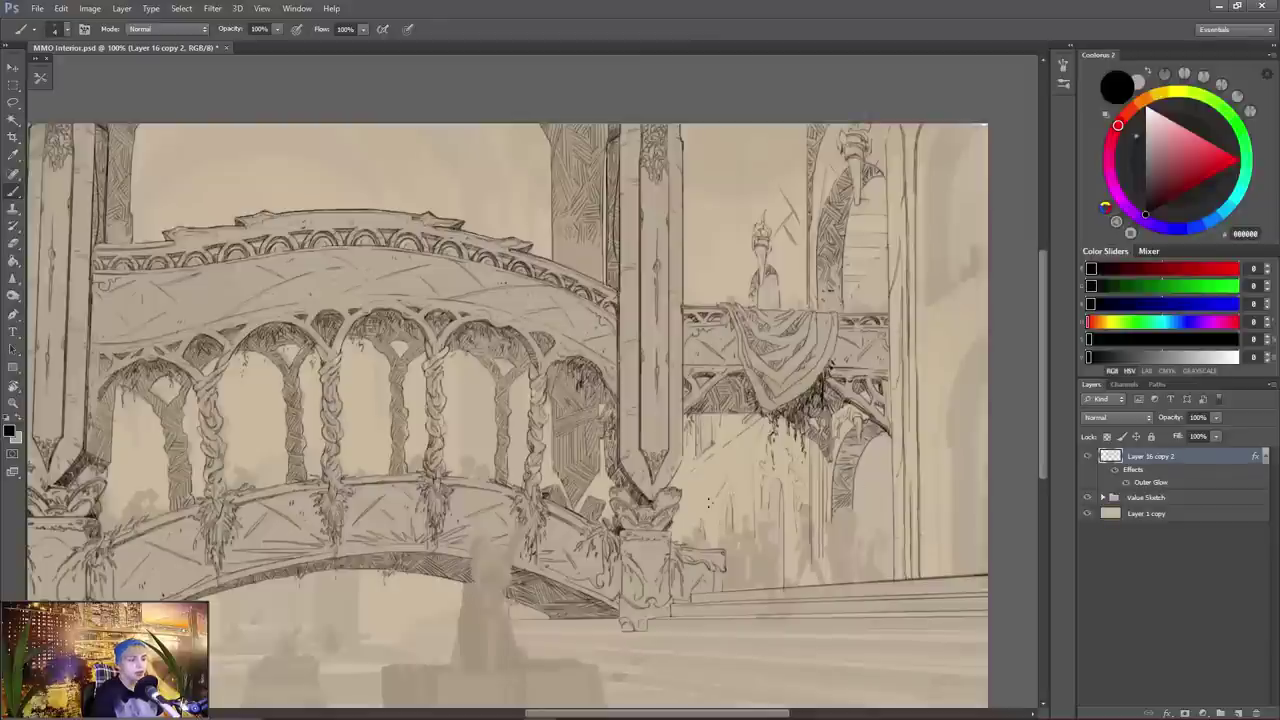
{"action": "left_click_drag", "start_coordinate": [982, 330], "coordinate": [948, 450]}
{"action": "key", "text": "ctrl+0"}
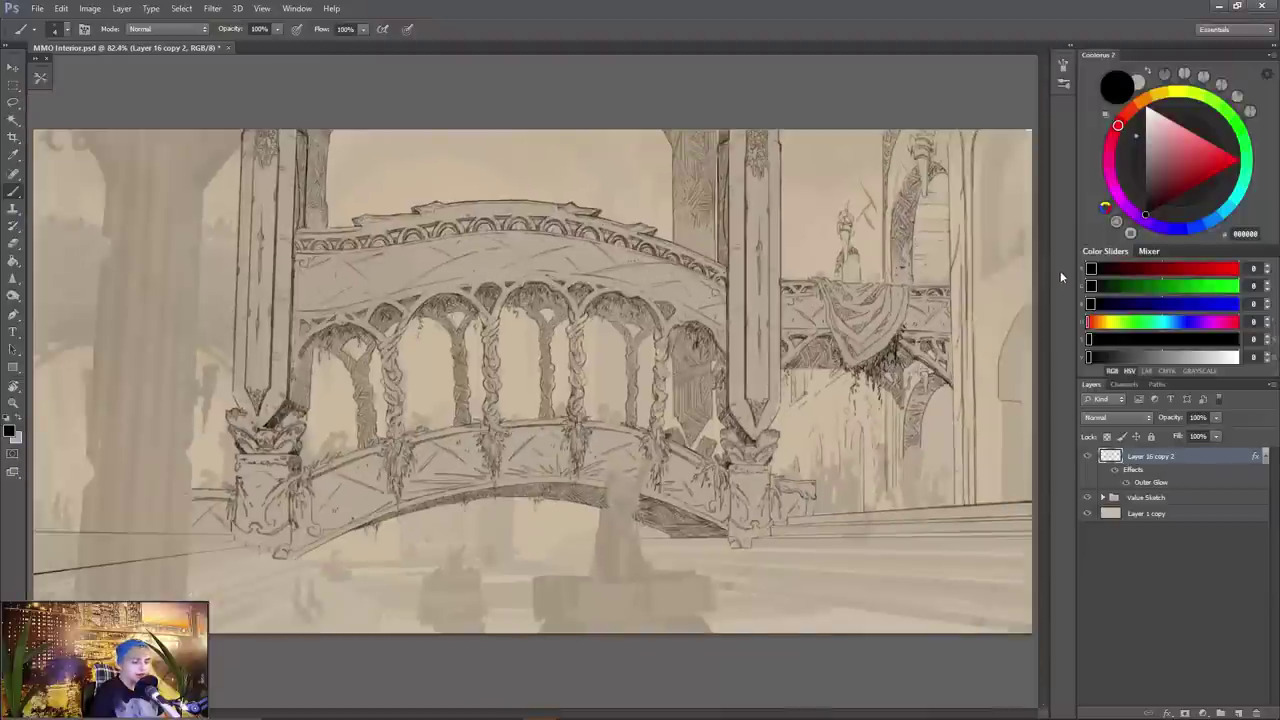
- Add a vertical stroke beneath the draped bridge, draw straight upper stair edges beside the main bridge, and erase their overlapping ends
{"action": "key", "text": "ctrl+1"}
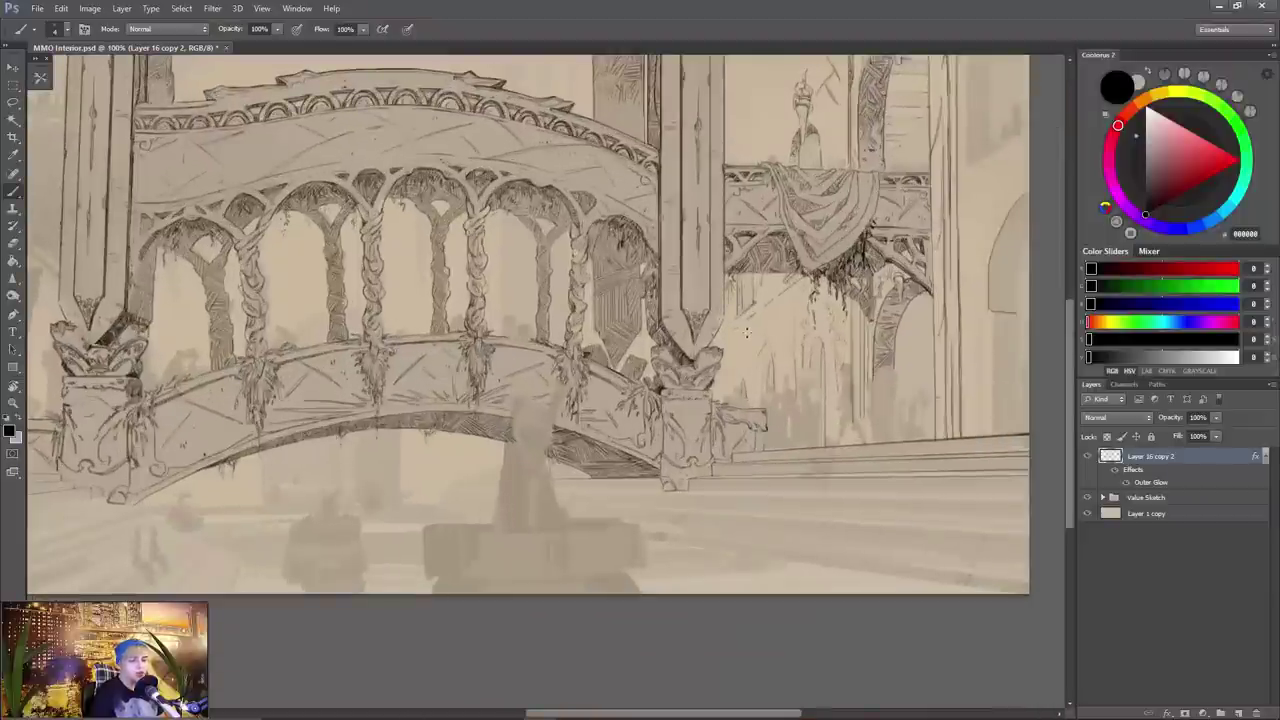
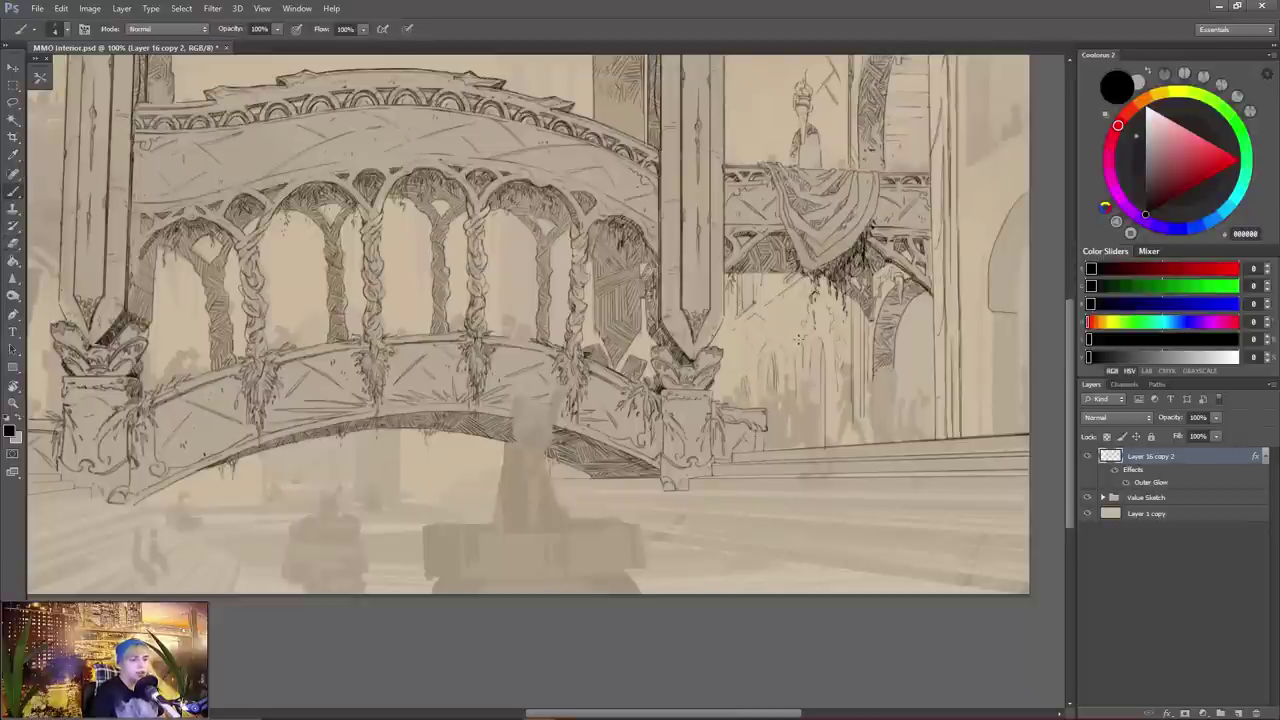
{"action": "left_click_drag", "start_coordinate": [829, 360], "coordinate": [829, 436]}
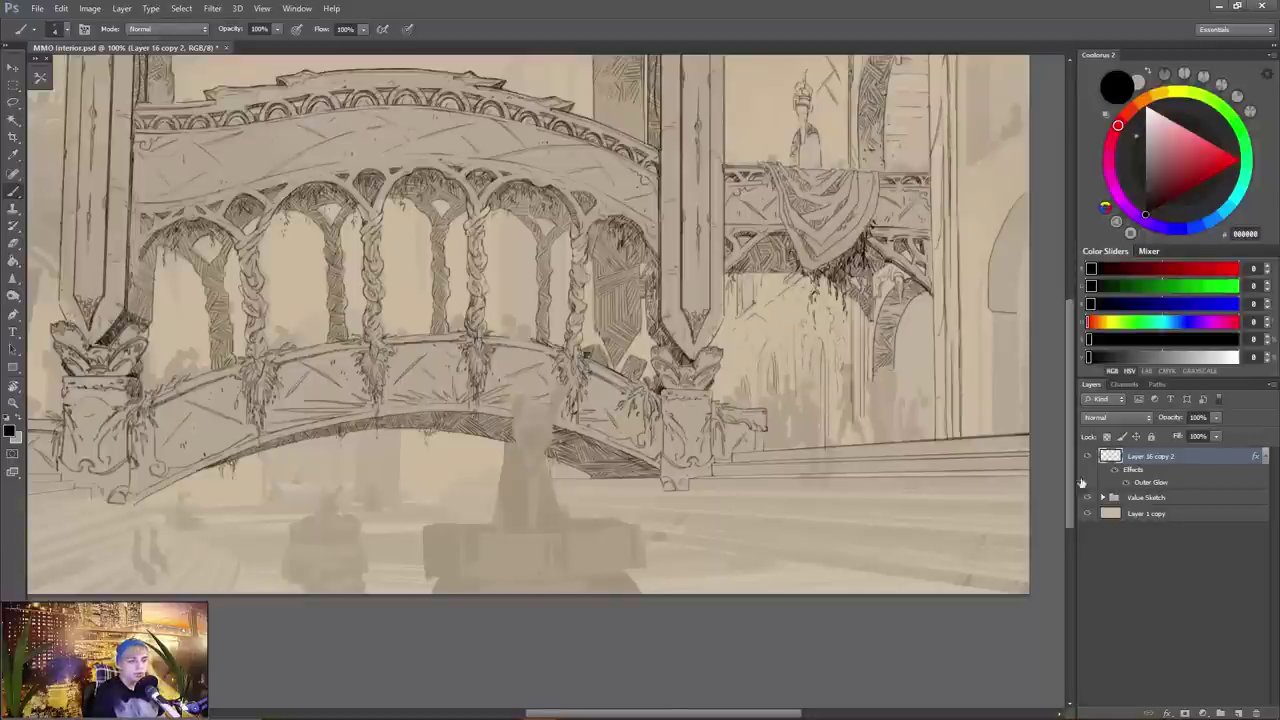
{"action": "left_click", "coordinate": [1036, 492], "text": "shift"}
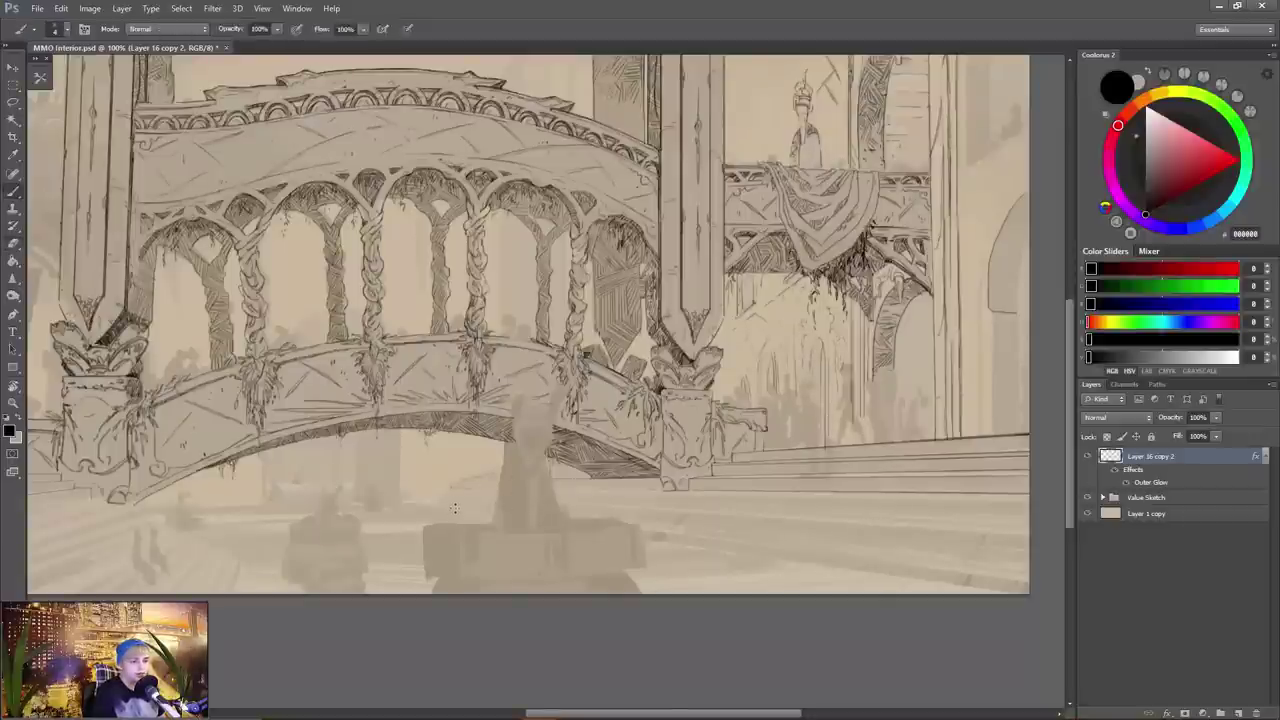
{"action": "left_click_drag", "start_coordinate": [450, 492], "coordinate": [1031, 497]}
{"action": "key", "text": "e"}
{"action": "left_click_drag", "start_coordinate": [447, 491], "coordinate": [553, 491]}
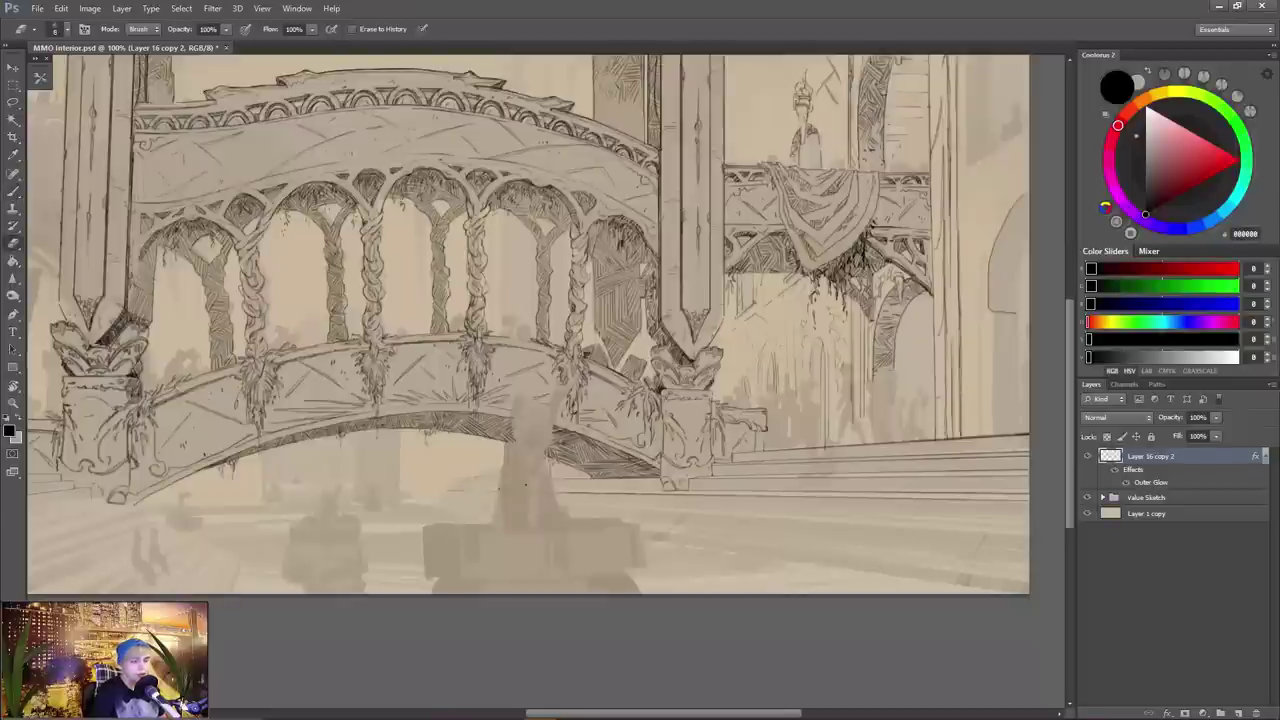
- Draw the lower stair edges as long straight lines fanning out from beneath the main bridge to the canvas edge
{"action": "key", "text": "b"}
{"action": "left_click_drag", "start_coordinate": [615, 505], "coordinate": [1028, 536]}
{"action": "key", "text": "e"}
{"action": "key", "text": "b"}
{"action": "left_click_drag", "start_coordinate": [450, 488], "coordinate": [1029, 520]}
{"action": "key", "text": "ctrl+z"}
{"action": "key", "text": "ctrl+z"}
{"action": "key", "text": "ctrl+z"}
{"action": "left_click_drag", "start_coordinate": [490, 490], "coordinate": [1030, 520]}
{"action": "key", "text": "e"}
{"action": "key", "text": "b"}
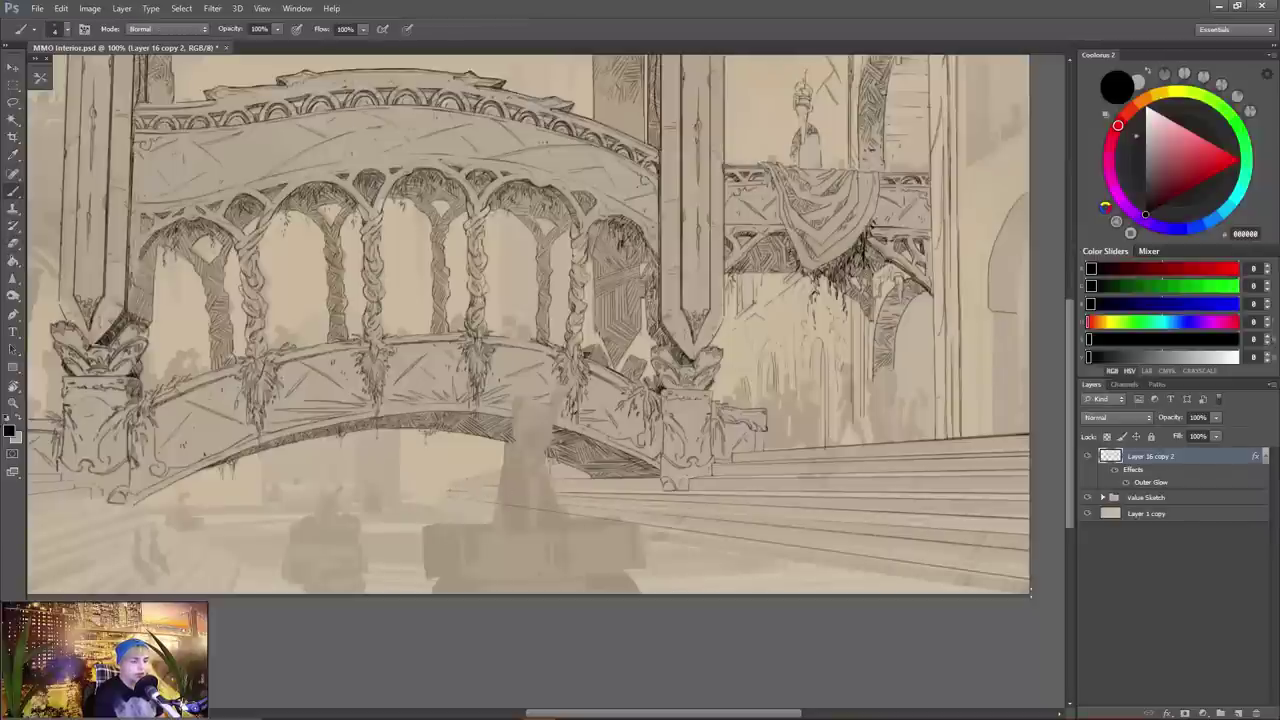
- Add the remaining short stair lines near the bridge base and erase the overshooting ends of the stair lines
{"action": "key", "text": "e"}
{"action": "key", "text": "b"}
{"action": "key", "text": "e"}
{"action": "left_click_drag", "start_coordinate": [567, 490], "coordinate": [650, 492]}
{"action": "key", "text": "b"}
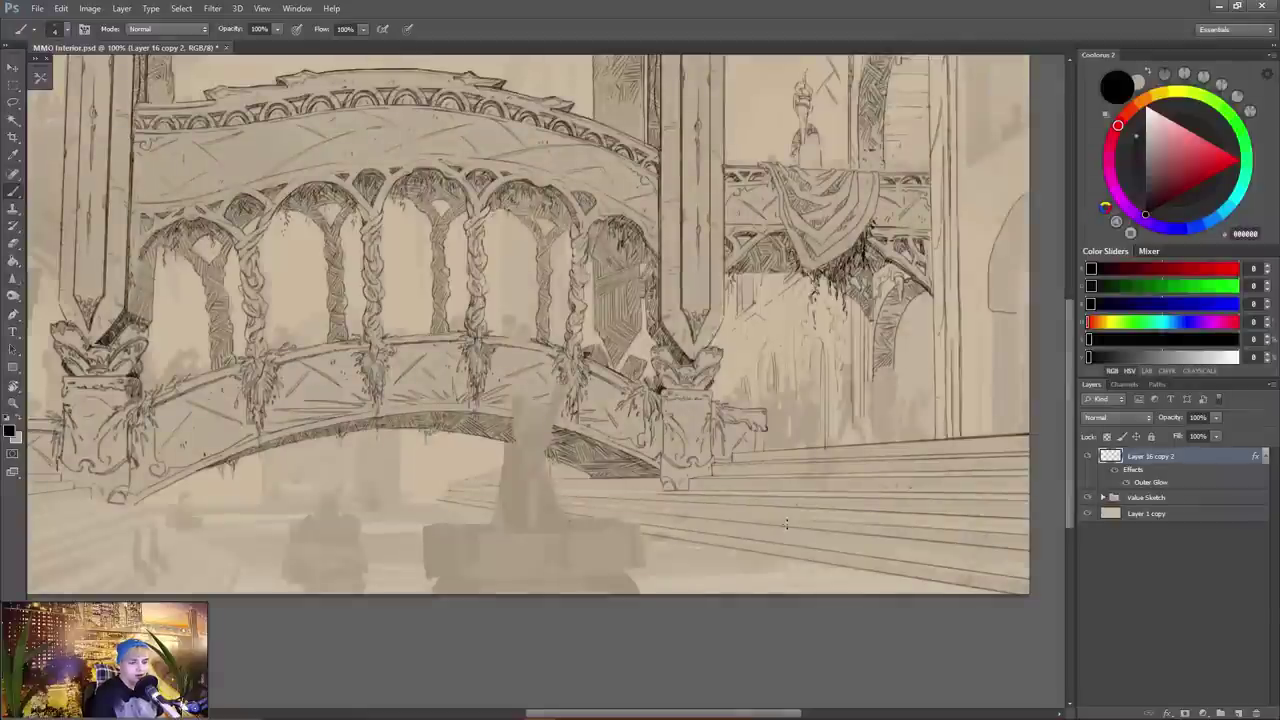
{"action": "left_click_drag", "start_coordinate": [562, 501], "coordinate": [676, 508]}
{"action": "key", "text": "e"}
{"action": "key", "text": "b"}
{"action": "key", "text": "e"}
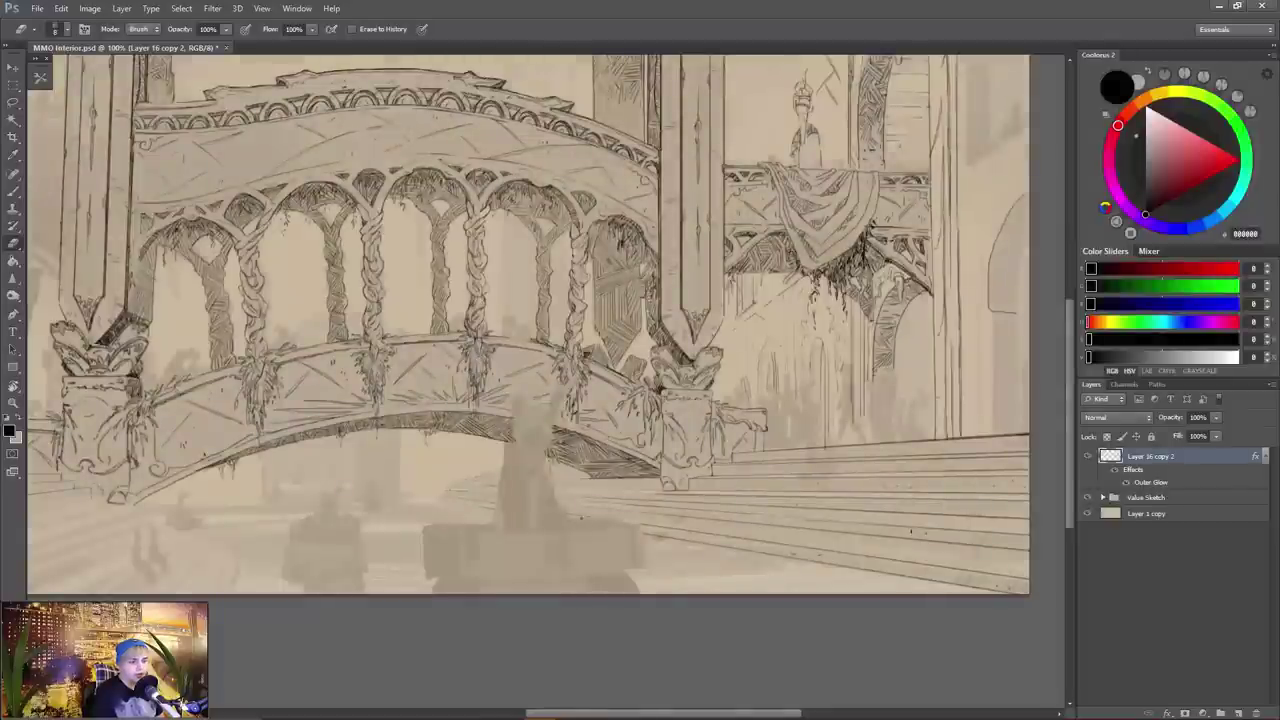
{"action": "mouse_move", "coordinate": [732, 440]}
{"action": "left_mouse_down"}
{"action": "mouse_move", "coordinate": [809, 523]}
{"action": "mouse_move", "coordinate": [728, 414]}
{"action": "mouse_move", "coordinate": [740, 416]}
{"action": "left_mouse_up"}
- Erase parts of the crossing strokes beside the small spire and draw curved, tapering lines rising on its other side
{"action": "key", "text": "b"}
{"action": "scroll", "coordinate": [604, 488], "scroll_direction": "up", "scroll_amount": 2}
{"action": "scroll", "coordinate": [833, 288], "scroll_direction": "up", "scroll_amount": 2}
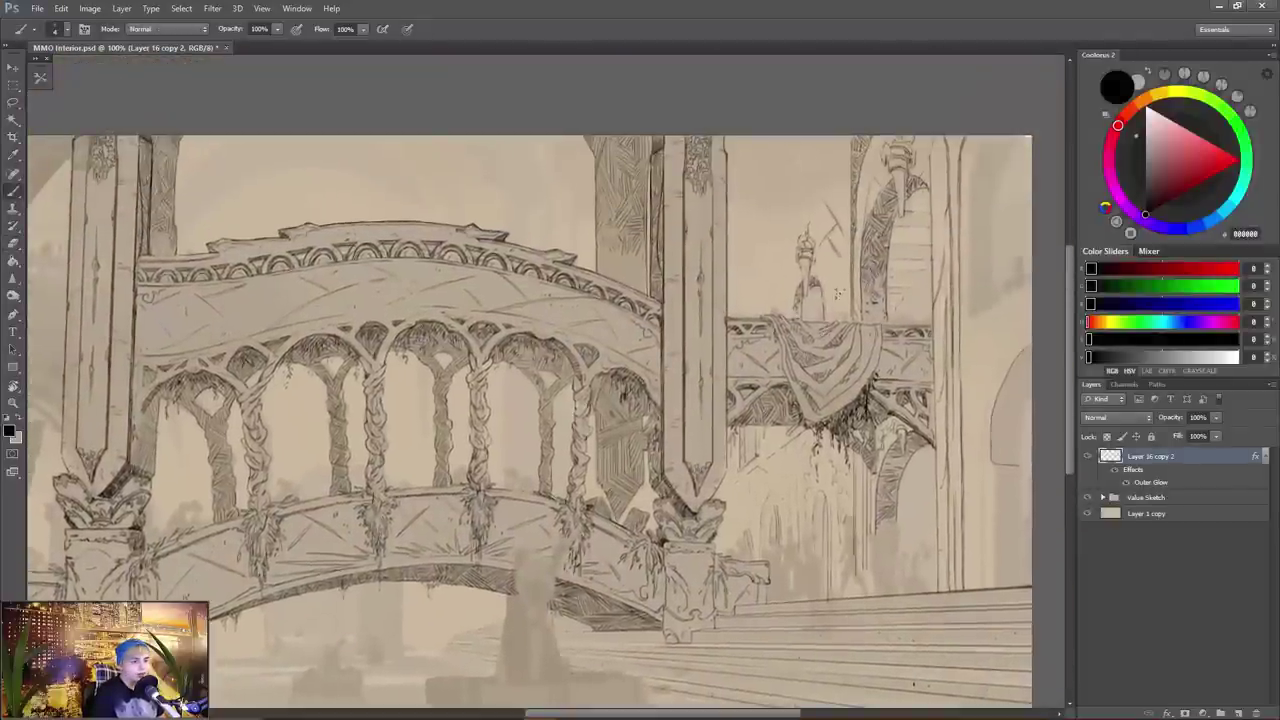
{"action": "key", "text": "e"}
{"action": "left_click_drag", "start_coordinate": [820, 244], "coordinate": [836, 226]}
{"action": "key", "text": "b"}
{"action": "left_click_drag", "start_coordinate": [766, 315], "coordinate": [795, 205]}
{"action": "left_click_drag", "start_coordinate": [782, 257], "coordinate": [791, 222]}
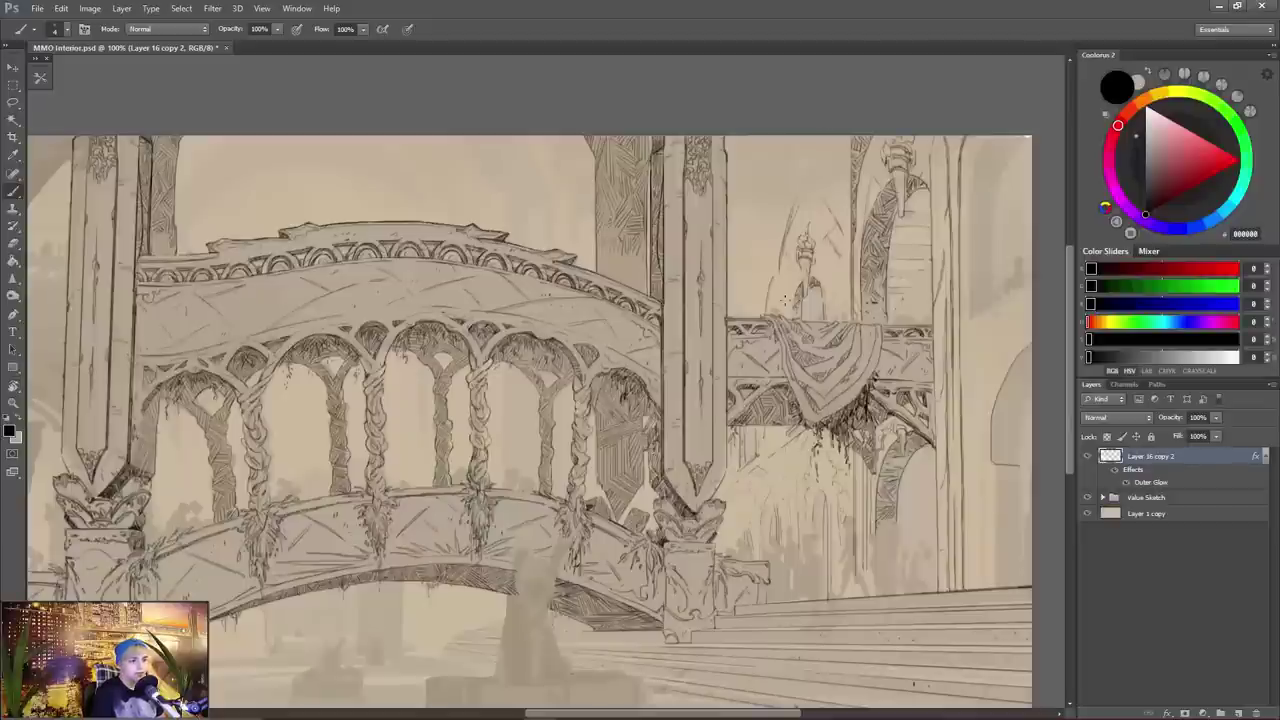
{"action": "left_click_drag", "start_coordinate": [778, 220], "coordinate": [768, 238]}
- Compare with the Value Sketch group hidden and shown, then outline and texture the pointed arch next to the main pillar
{"action": "left_click", "coordinate": [1088, 498]}
{"action": "left_click", "coordinate": [1088, 498]}
{"action": "left_click_drag", "start_coordinate": [788, 152], "coordinate": [784, 219]}
{"action": "mouse_move", "coordinate": [758, 138]}
{"action": "left_mouse_down"}
{"action": "mouse_move", "coordinate": [726, 184]}
{"action": "mouse_move", "coordinate": [756, 136]}
{"action": "left_mouse_up"}
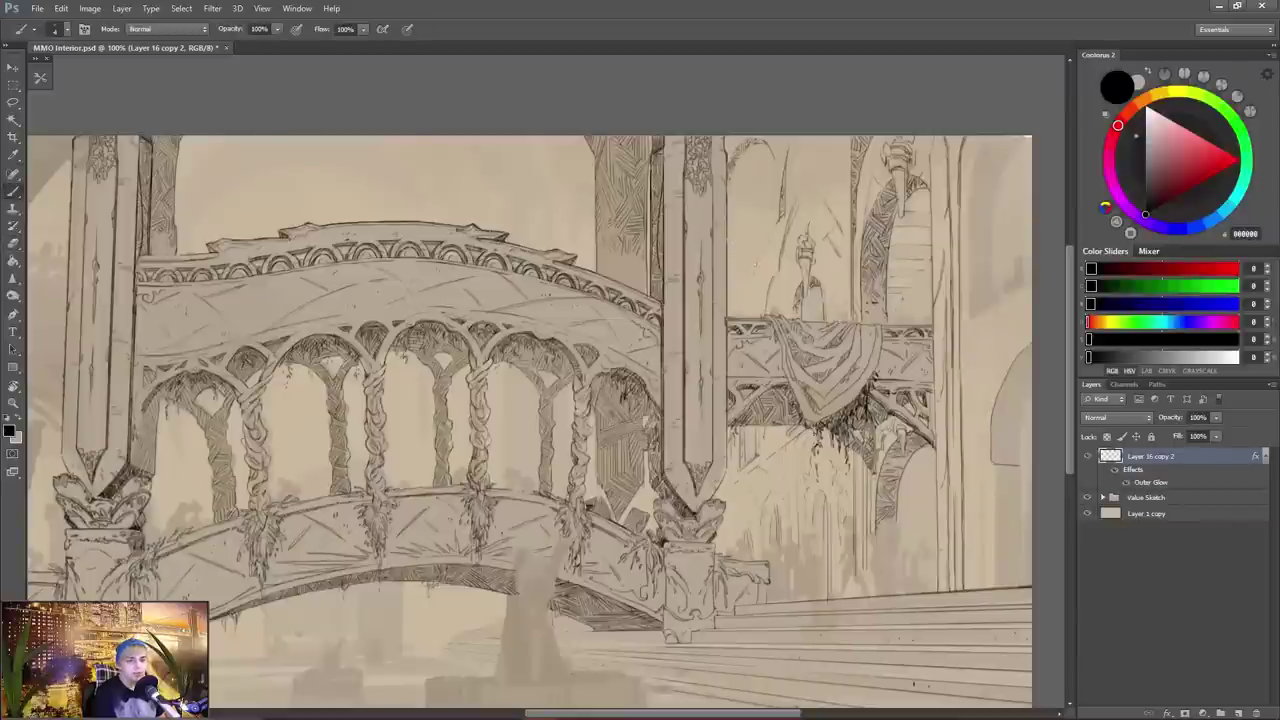
{"action": "key", "text": "F2"}
{"action": "mouse_move", "coordinate": [112, 260]}
{"action": "left_mouse_down"}
{"action": "mouse_move", "coordinate": [342, 274]}
{"action": "mouse_move", "coordinate": [329, 257]}
{"action": "left_mouse_up"}
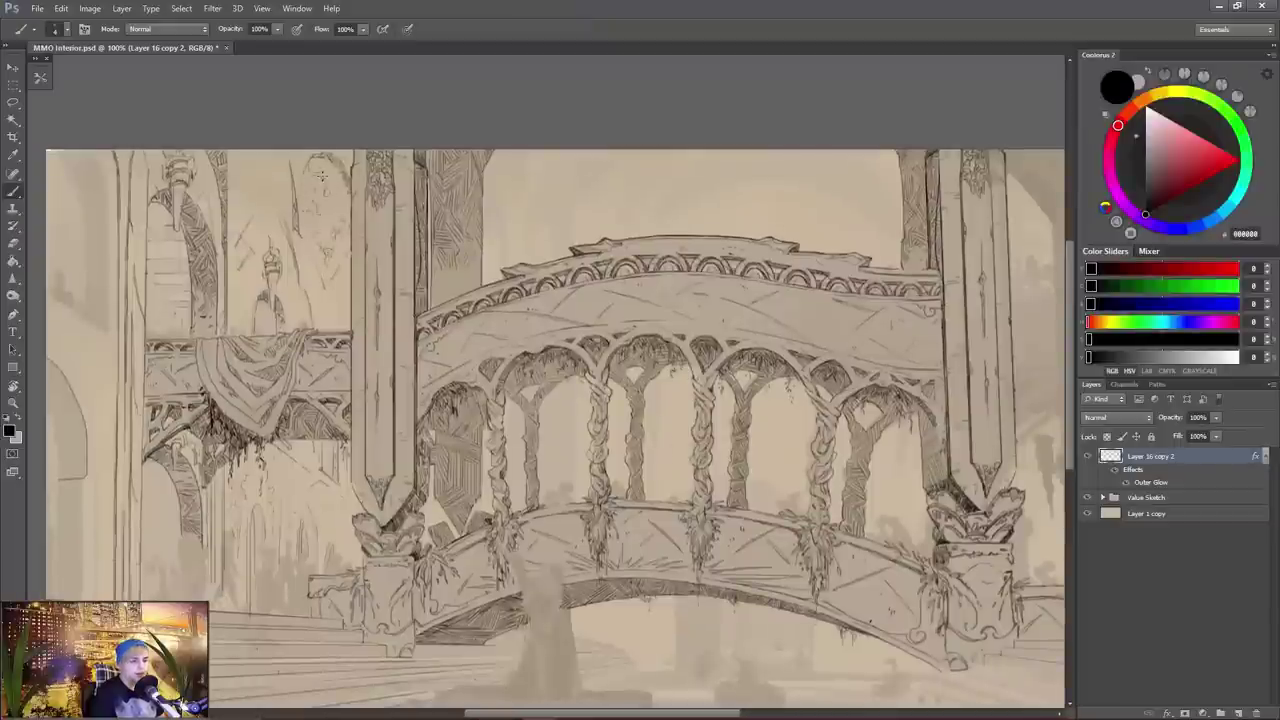
{"action": "key", "text": "ctrl+shift+h"}
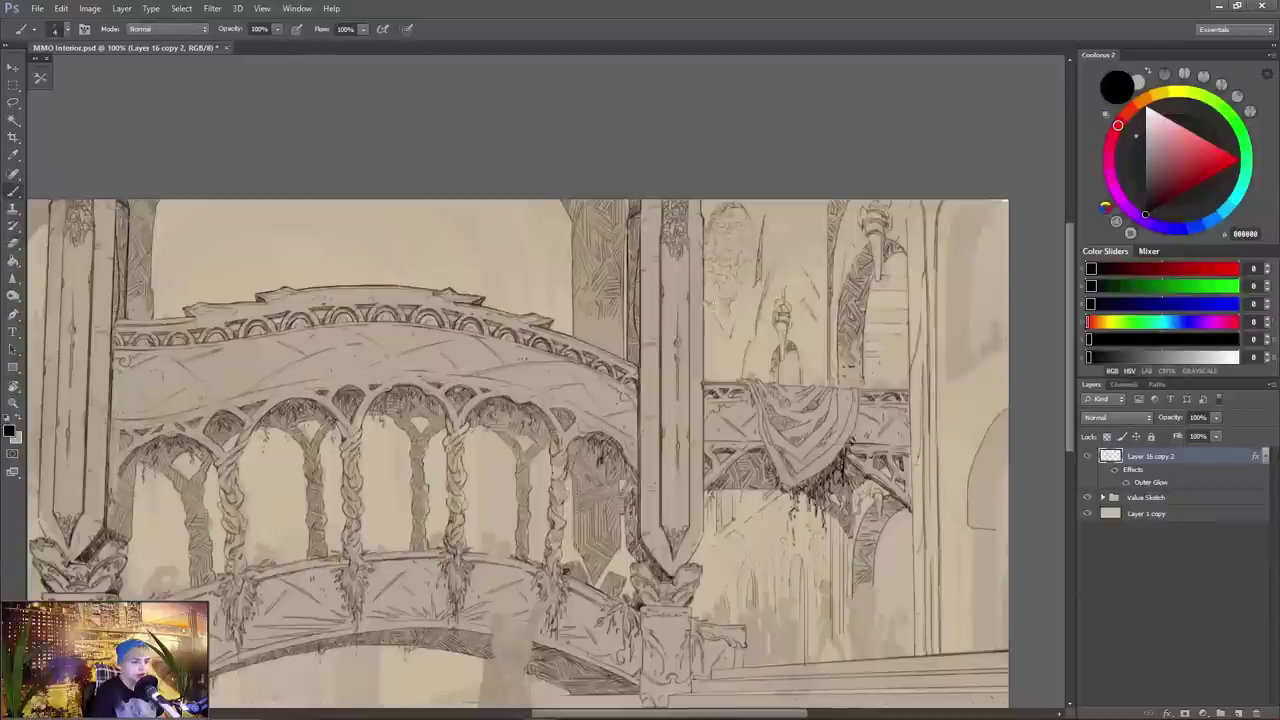
- Draw the tapering lines below the textured arch and thin them with the eraser, checking in a mirrored view
{"action": "mouse_move", "coordinate": [711, 309]}
{"action": "left_mouse_down"}
{"action": "mouse_move", "coordinate": [717, 320]}
{"action": "mouse_move", "coordinate": [756, 286]}
{"action": "left_mouse_up"}
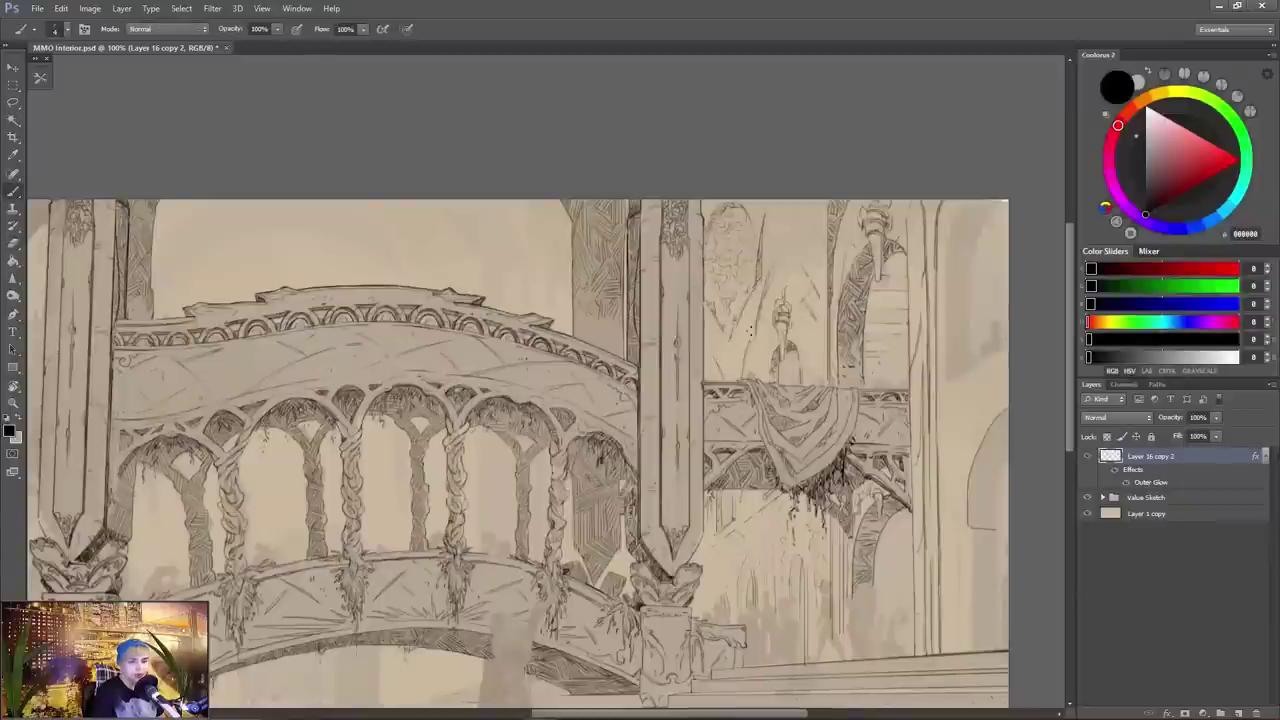
{"action": "left_click_drag", "start_coordinate": [754, 339], "coordinate": [737, 375]}
{"action": "key", "text": "ctrl+z"}
{"action": "key", "text": "ctrl+shift+h"}
{"action": "key", "text": "e"}
{"action": "left_click_drag", "start_coordinate": [433, 283], "coordinate": [425, 297]}
{"action": "key", "text": "b"}
{"action": "key", "text": "e"}
{"action": "left_click_drag", "start_coordinate": [378, 226], "coordinate": [380, 243]}
{"action": "key", "text": "b"}
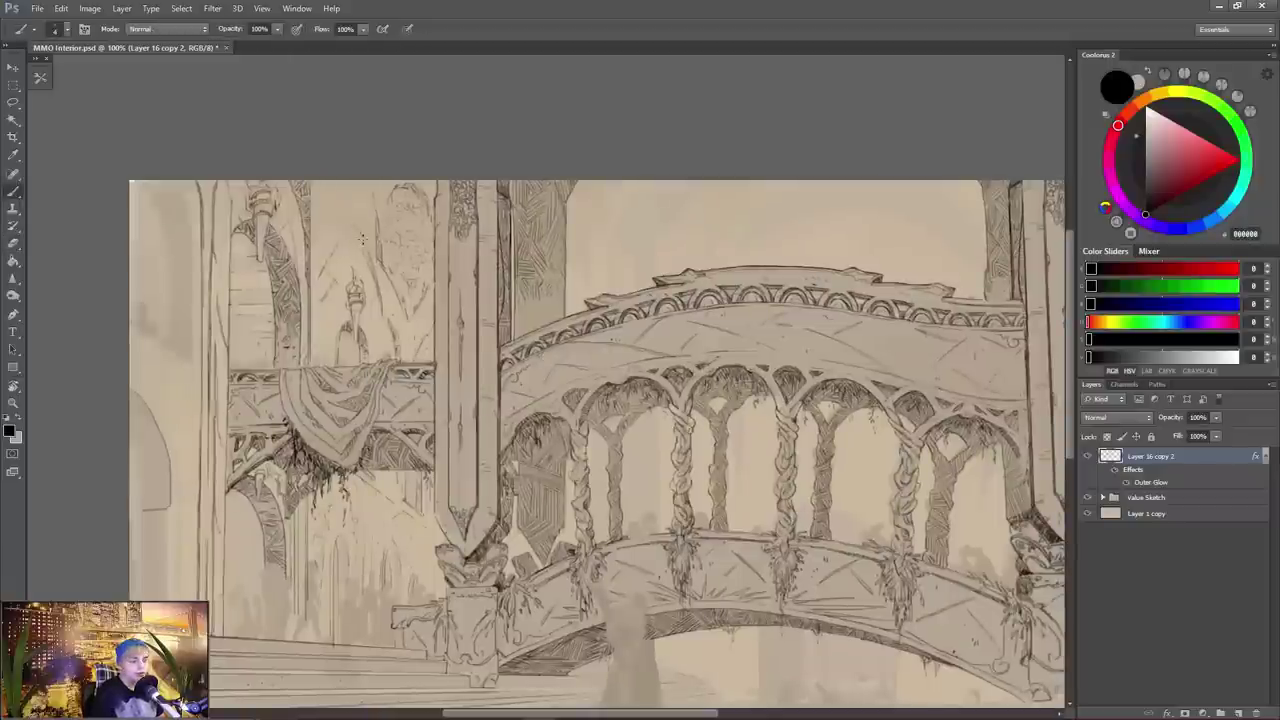
- Draw a tall pointed arch around the small spire with long vertical side lines, and clean up its edge
{"action": "key", "text": "ctrl+shift+h"}
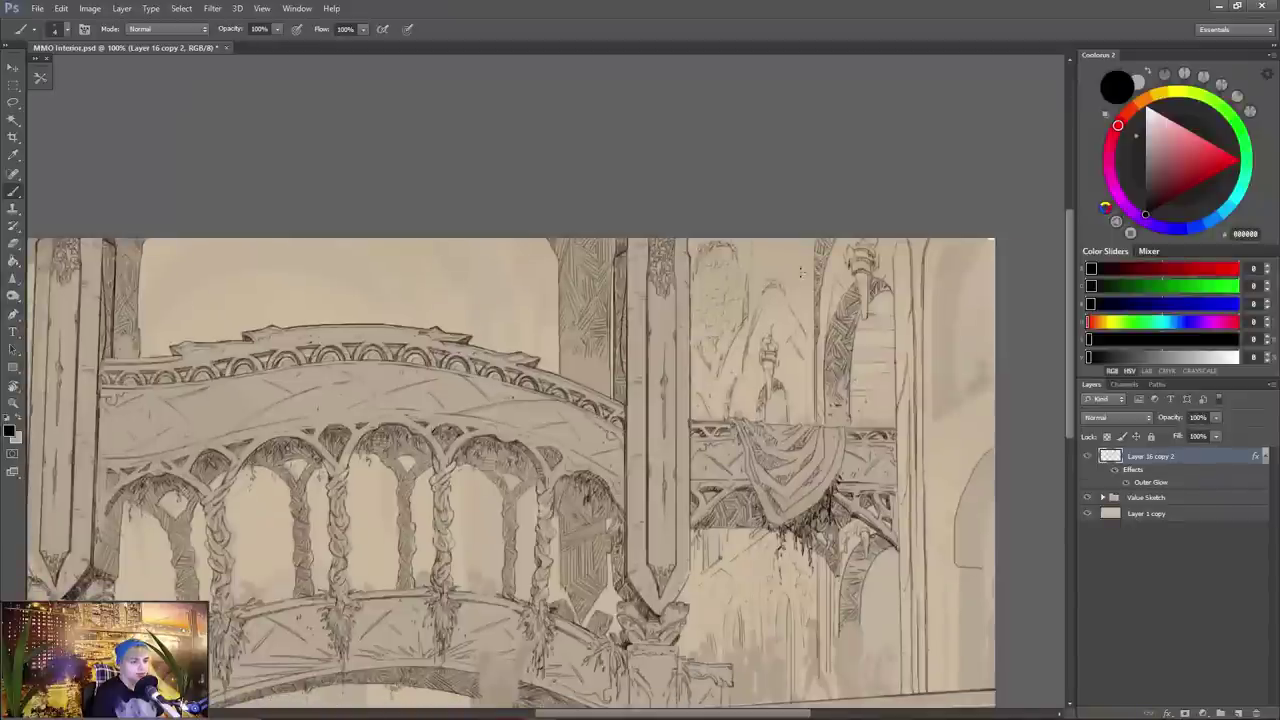
{"action": "left_click_drag", "start_coordinate": [804, 344], "coordinate": [805, 408]}
{"action": "left_click_drag", "start_coordinate": [797, 245], "coordinate": [804, 326]}
{"action": "key", "text": "e"}
{"action": "key", "text": "b"}
{"action": "mouse_move", "coordinate": [685, 648]}
{"action": "left_mouse_down"}
{"action": "mouse_move", "coordinate": [690, 558]}
{"action": "mouse_move", "coordinate": [718, 584]}
{"action": "left_mouse_up"}
{"action": "key", "text": "e"}
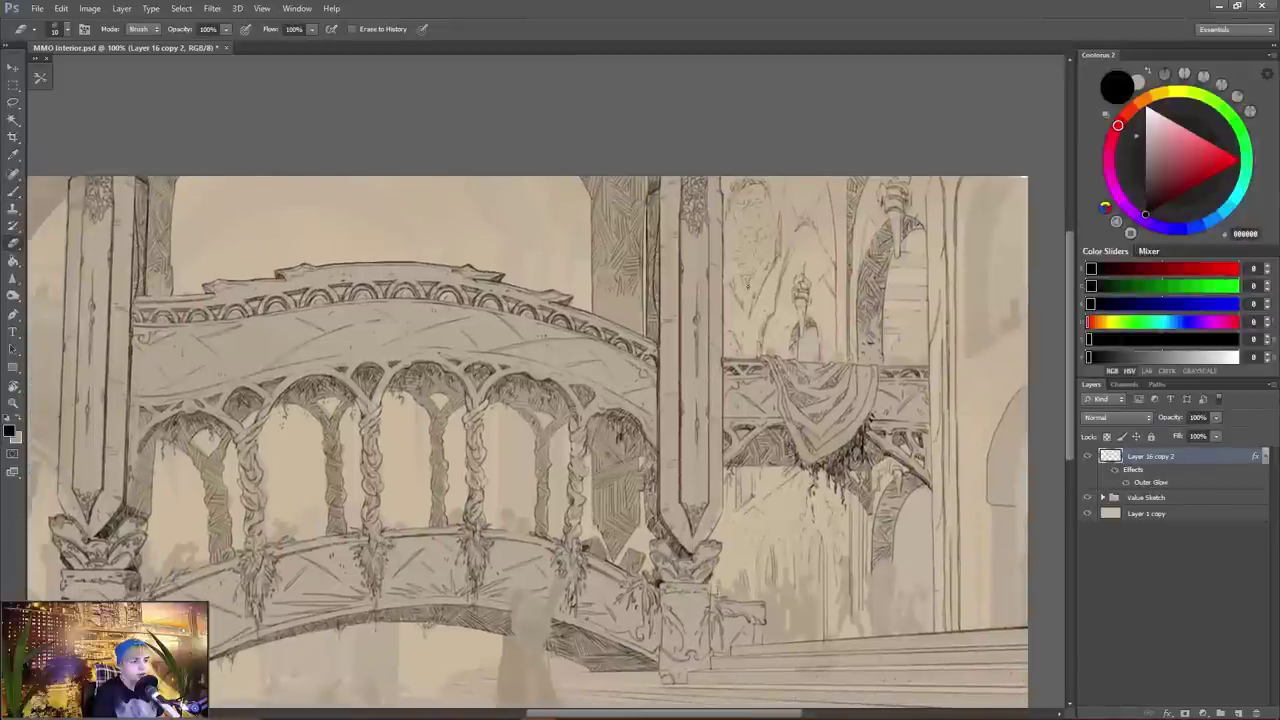
{"action": "left_click_drag", "start_coordinate": [777, 214], "coordinate": [778, 258]}
{"action": "key", "text": "b"}
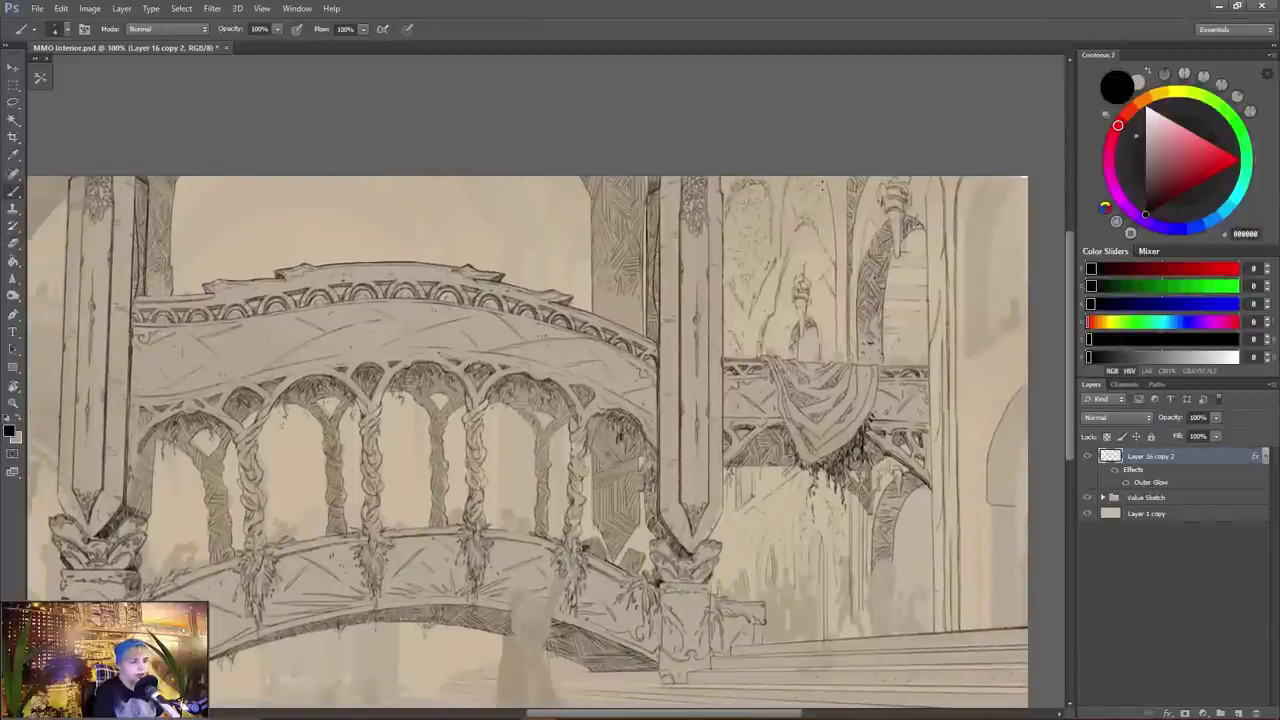
- Erase stray lines around the small spire, transform the spire to adjust its tilt, and add a short stroke beside it
{"action": "key", "text": "e"}
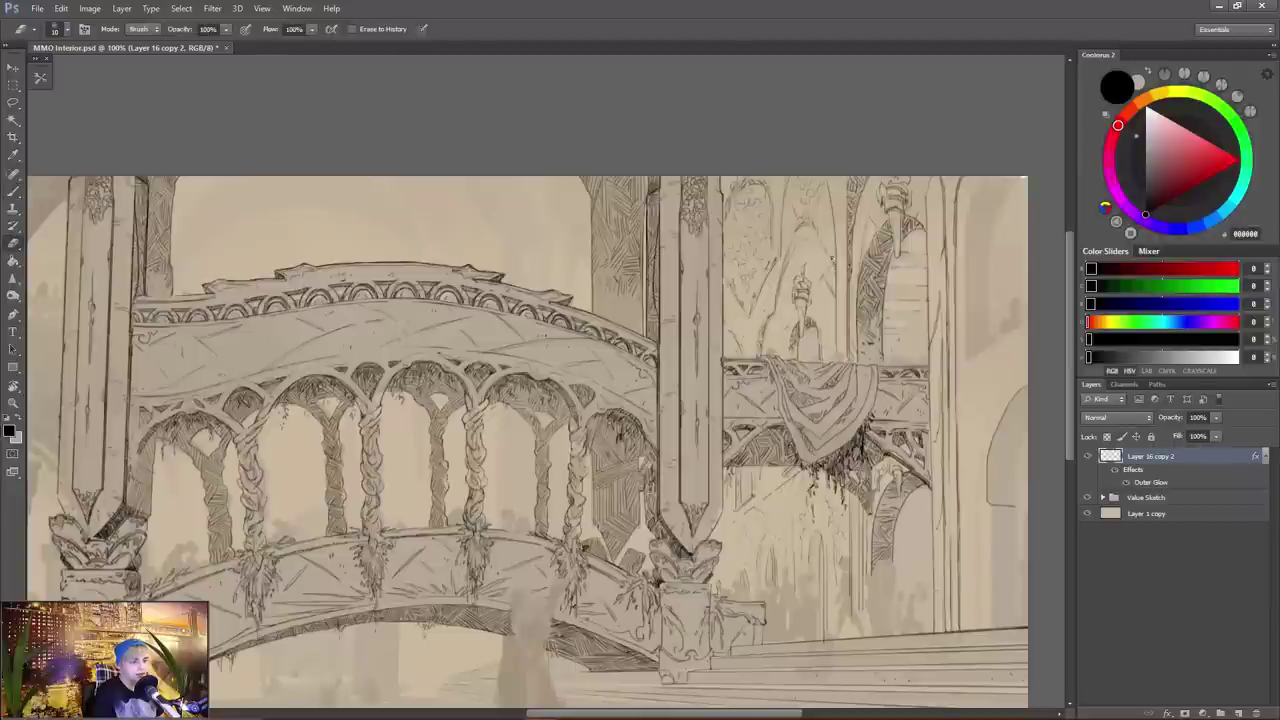
{"action": "left_click_drag", "start_coordinate": [778, 270], "coordinate": [780, 358]}
{"action": "key", "text": "b"}
{"action": "key", "text": "e"}
{"action": "key", "text": "]"}
{"action": "key", "text": "F2"}
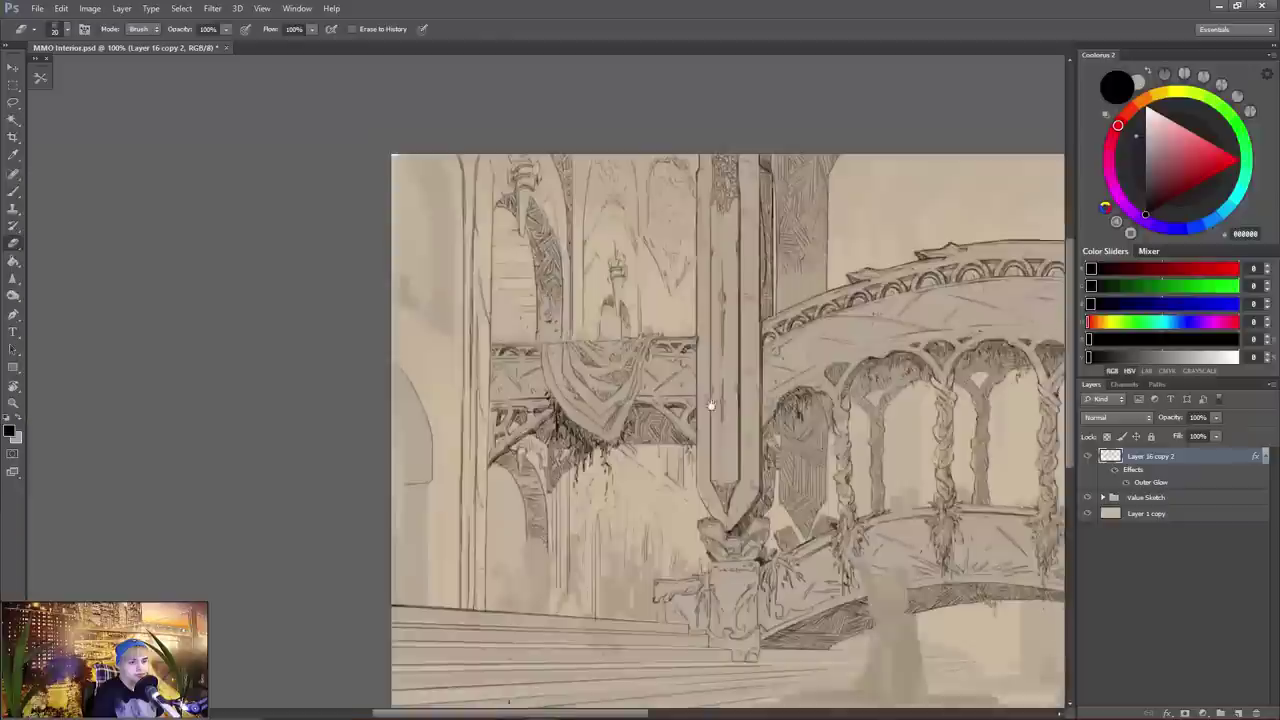
{"action": "key", "text": "b"}
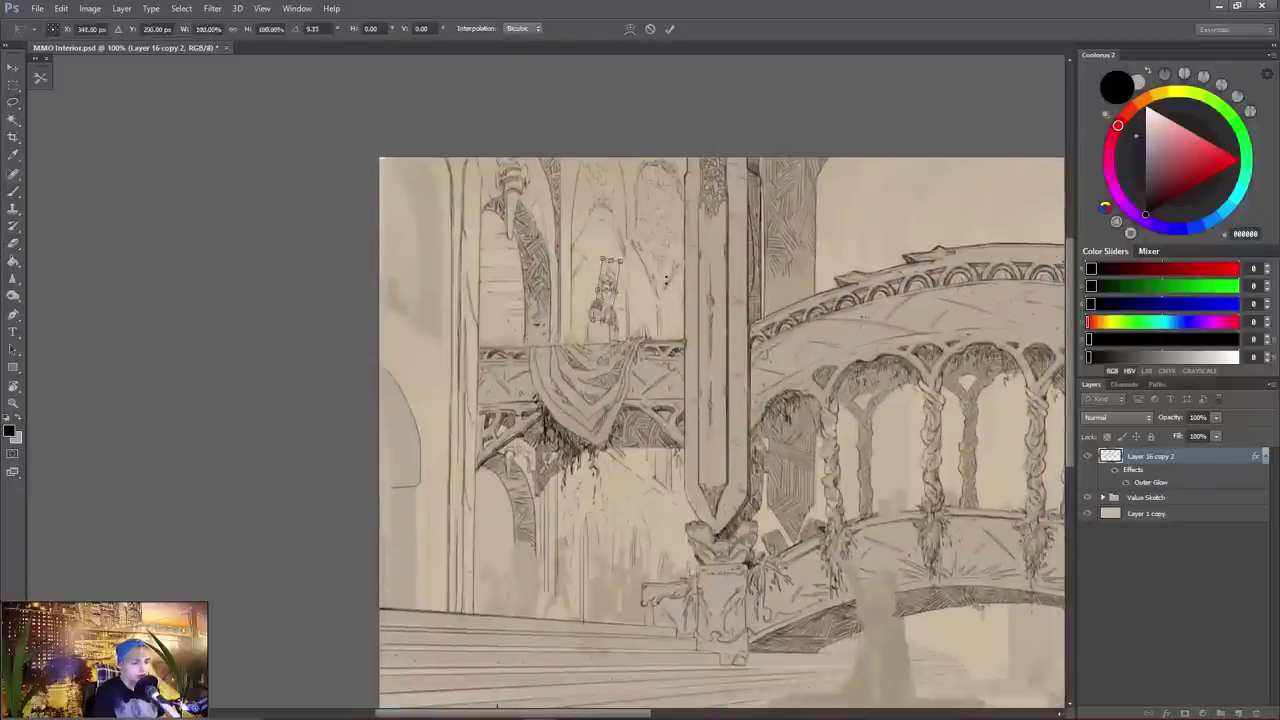
{"action": "key", "text": "v"}
{"action": "key", "text": "h"}
{"action": "left_click_drag", "start_coordinate": [629, 379], "coordinate": [514, 371]}
{"action": "key", "text": "b"}
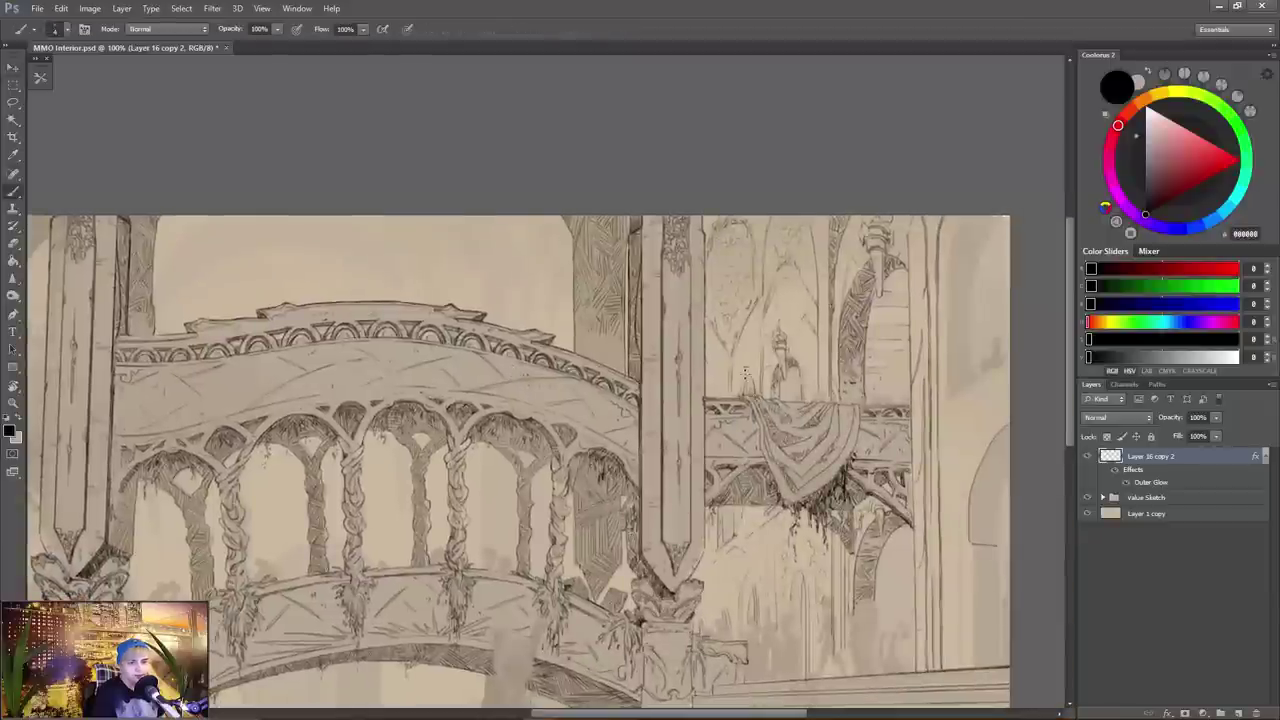
{"action": "left_click_drag", "start_coordinate": [746, 373], "coordinate": [750, 388]}
{"action": "key", "text": "h"}
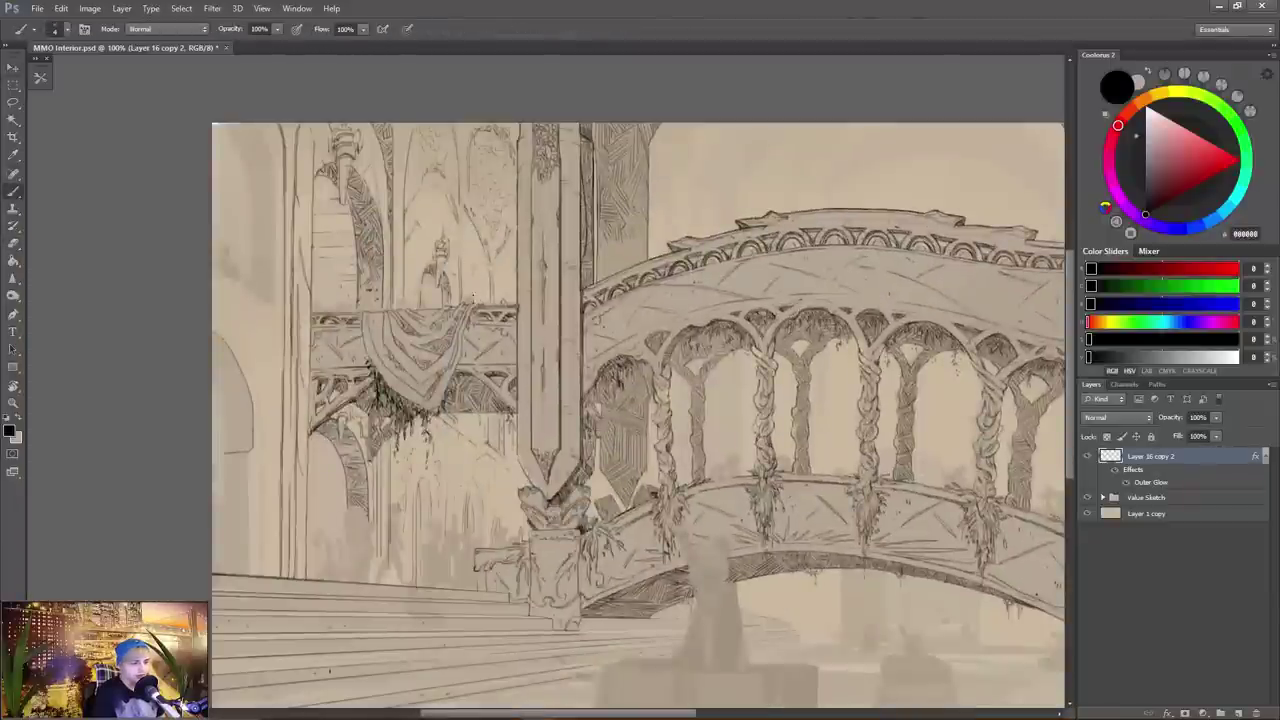
- Draw the vertical side lines of the arched doorway at the far-right edge of the drawing and clean them up
{"action": "key", "text": "h"}
{"action": "mouse_move", "coordinate": [861, 435]}
{"action": "left_mouse_down"}
{"action": "mouse_move", "coordinate": [863, 552]}
{"action": "mouse_move", "coordinate": [876, 552]}
{"action": "mouse_move", "coordinate": [869, 542]}
{"action": "left_mouse_up"}
{"action": "key", "text": "ctrl+z"}
{"action": "left_click_drag", "start_coordinate": [868, 440], "coordinate": [868, 532]}
{"action": "key", "text": "e"}
{"action": "key", "text": "b"}
{"action": "left_click_drag", "start_coordinate": [863, 466], "coordinate": [864, 528]}
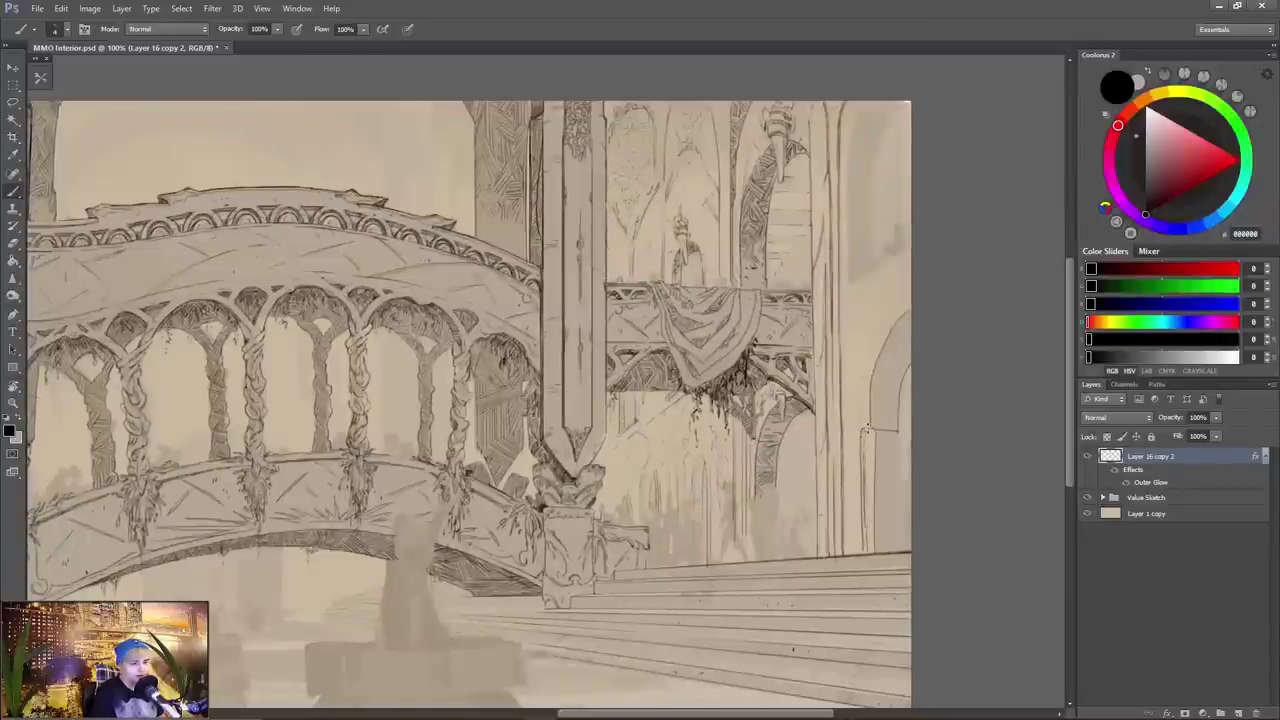
{"action": "key", "text": "e"}
{"action": "left_click_drag", "start_coordinate": [868, 452], "coordinate": [863, 553]}
{"action": "key", "text": "b"}
{"action": "key", "text": "e"}
{"action": "key", "text": "b"}
- Extend the doorway's vertical line upward, then outline the curved arch above it and the tall arch over that
{"action": "mouse_move", "coordinate": [873, 439]}
{"action": "left_mouse_down"}
{"action": "mouse_move", "coordinate": [873, 503]}
{"action": "mouse_move", "coordinate": [871, 357]}
{"action": "left_mouse_up"}
{"action": "key", "text": "e"}
{"action": "key", "text": "b"}
{"action": "mouse_move", "coordinate": [841, 307]}
{"action": "left_mouse_down"}
{"action": "mouse_move", "coordinate": [890, 283]}
{"action": "mouse_move", "coordinate": [866, 283]}
{"action": "mouse_move", "coordinate": [905, 301]}
{"action": "left_mouse_up"}
{"action": "key", "text": "ctrl+z"}
{"action": "mouse_move", "coordinate": [840, 305]}
{"action": "left_mouse_down"}
{"action": "mouse_move", "coordinate": [868, 282]}
{"action": "mouse_move", "coordinate": [906, 297]}
{"action": "mouse_move", "coordinate": [910, 244]}
{"action": "left_mouse_up"}
{"action": "mouse_move", "coordinate": [850, 278]}
{"action": "left_mouse_down"}
{"action": "mouse_move", "coordinate": [850, 162]}
{"action": "mouse_move", "coordinate": [880, 114]}
{"action": "left_mouse_up"}
- Hatch the inner thickness of the tall upper arch with short crossing strokes
{"action": "left_click_drag", "start_coordinate": [850, 162], "coordinate": [866, 102]}
{"action": "mouse_move", "coordinate": [850, 206]}
{"action": "left_mouse_down"}
{"action": "mouse_move", "coordinate": [868, 238]}
{"action": "mouse_move", "coordinate": [864, 280]}
{"action": "left_mouse_up"}
{"action": "mouse_move", "coordinate": [850, 184]}
{"action": "left_mouse_down"}
{"action": "mouse_move", "coordinate": [868, 210]}
{"action": "mouse_move", "coordinate": [866, 182]}
{"action": "left_mouse_up"}
{"action": "left_click_drag", "start_coordinate": [852, 150], "coordinate": [872, 162]}
{"action": "mouse_move", "coordinate": [854, 128]}
{"action": "left_mouse_down"}
{"action": "mouse_move", "coordinate": [874, 150]}
{"action": "mouse_move", "coordinate": [886, 136]}
{"action": "left_mouse_up"}
{"action": "mouse_move", "coordinate": [852, 108]}
{"action": "left_mouse_down"}
{"action": "mouse_move", "coordinate": [876, 126]}
{"action": "mouse_move", "coordinate": [865, 131]}
{"action": "left_mouse_up"}
{"action": "left_click_drag", "start_coordinate": [875, 100], "coordinate": [885, 111]}
{"action": "mouse_move", "coordinate": [866, 118]}
{"action": "left_mouse_down"}
{"action": "mouse_move", "coordinate": [886, 102]}
{"action": "mouse_move", "coordinate": [852, 123]}
{"action": "left_mouse_up"}
{"action": "key", "text": "e"}
{"action": "key", "text": "b"}
{"action": "left_click_drag", "start_coordinate": [847, 163], "coordinate": [846, 191]}
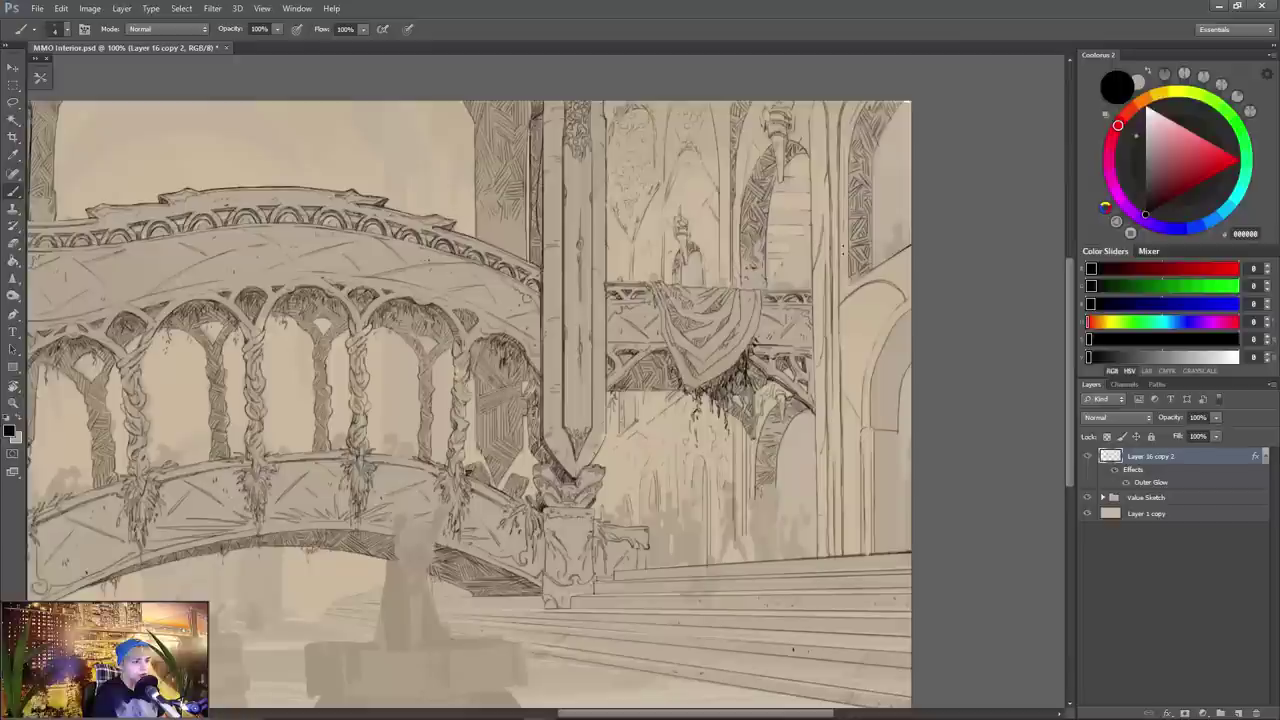
- Draw the sloped edge beneath the tall upper arch and texture the top of the arch below it
{"action": "left_click_drag", "start_coordinate": [908, 248], "coordinate": [852, 286]}
{"action": "left_click_drag", "start_coordinate": [882, 304], "coordinate": [924, 296]}
{"action": "mouse_move", "coordinate": [940, 272]}
{"action": "left_mouse_down"}
{"action": "mouse_move", "coordinate": [928, 292]}
{"action": "mouse_move", "coordinate": [938, 286]}
{"action": "left_mouse_up"}
{"action": "left_click_drag", "start_coordinate": [916, 276], "coordinate": [922, 286]}
{"action": "mouse_move", "coordinate": [898, 268]}
{"action": "left_mouse_down"}
{"action": "mouse_move", "coordinate": [908, 282]}
{"action": "mouse_move", "coordinate": [930, 262]}
{"action": "left_mouse_up"}
{"action": "left_click_drag", "start_coordinate": [902, 278], "coordinate": [894, 286]}
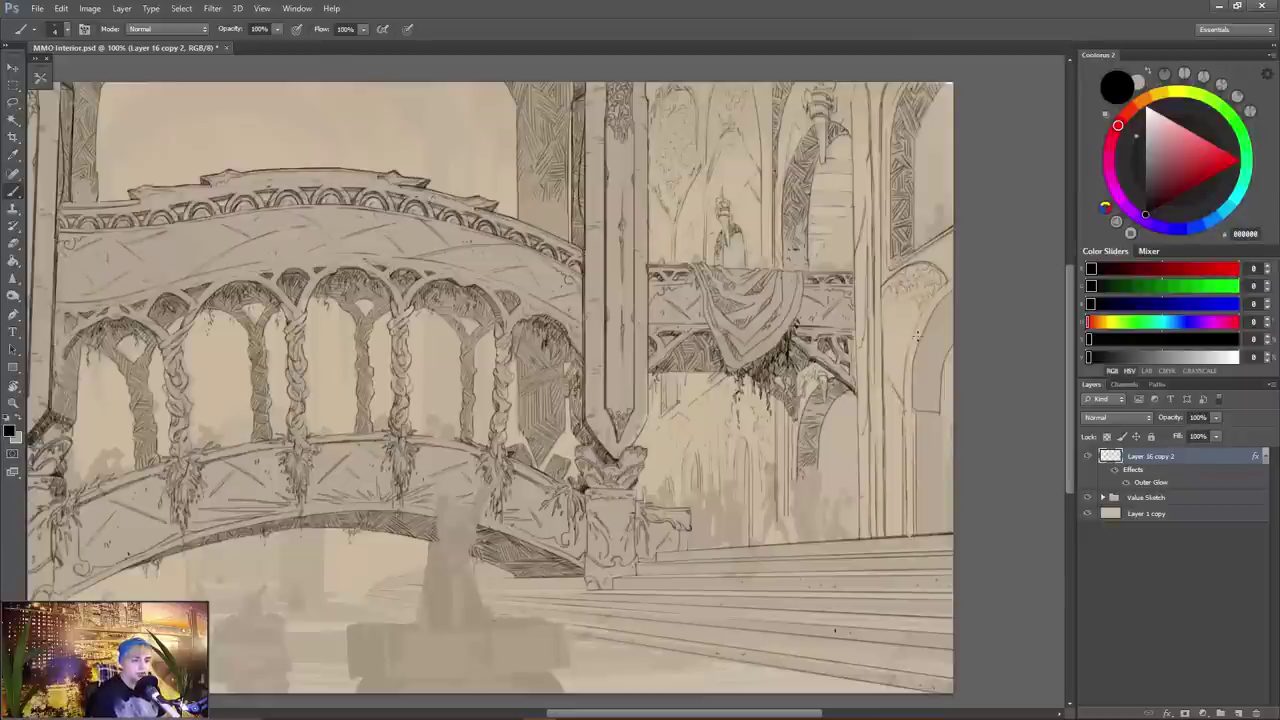
- Outline the inner edge of the lower right-hand archway and hatch its thickness from the curve down to the stairs
{"action": "mouse_move", "coordinate": [908, 392]}
{"action": "left_mouse_down"}
{"action": "mouse_move", "coordinate": [921, 318]}
{"action": "mouse_move", "coordinate": [951, 284]}
{"action": "left_mouse_up"}
{"action": "left_click_drag", "start_coordinate": [908, 380], "coordinate": [921, 338]}
{"action": "left_click_drag", "start_coordinate": [942, 414], "coordinate": [944, 530]}
{"action": "key", "text": "e"}
{"action": "left_click_drag", "start_coordinate": [909, 241], "coordinate": [897, 257]}
{"action": "key", "text": "b"}
{"action": "mouse_move", "coordinate": [914, 402]}
{"action": "left_mouse_down"}
{"action": "mouse_move", "coordinate": [928, 387]}
{"action": "mouse_move", "coordinate": [927, 401]}
{"action": "mouse_move", "coordinate": [938, 396]}
{"action": "mouse_move", "coordinate": [933, 409]}
{"action": "mouse_move", "coordinate": [914, 400]}
{"action": "left_mouse_up"}
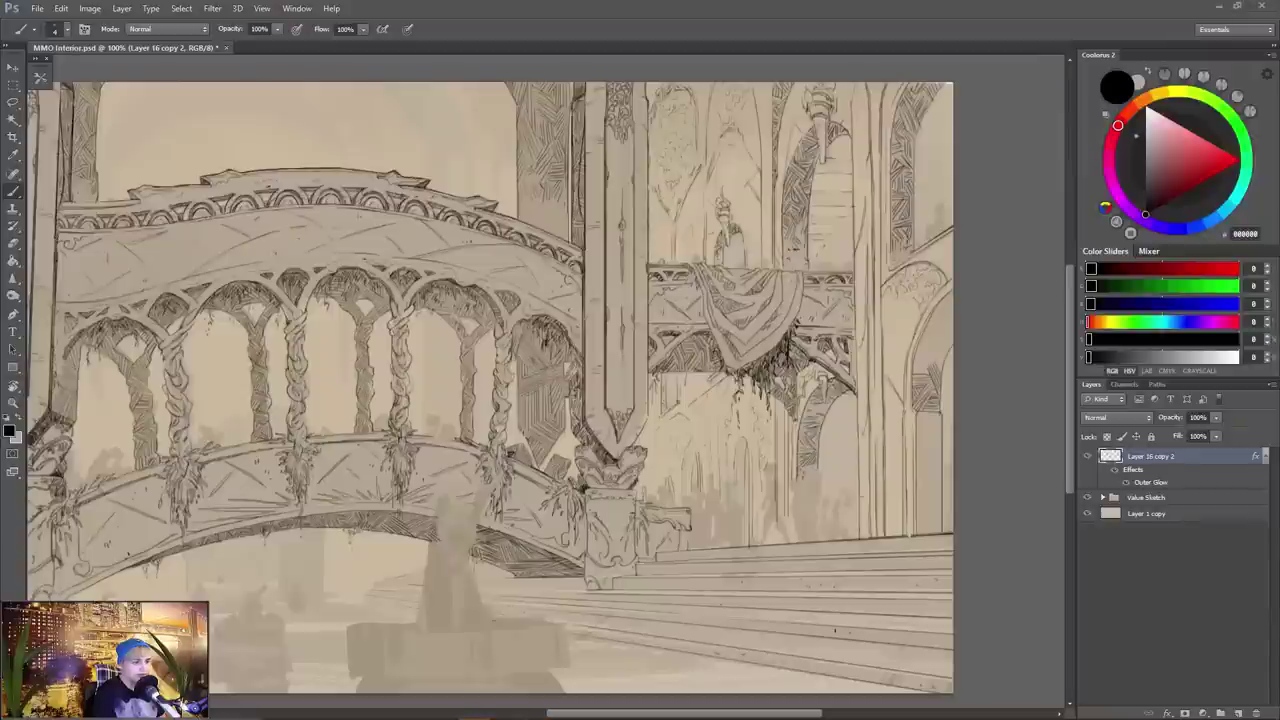
{"action": "mouse_move", "coordinate": [930, 348]}
{"action": "left_mouse_down"}
{"action": "mouse_move", "coordinate": [915, 372]}
{"action": "mouse_move", "coordinate": [930, 372]}
{"action": "mouse_move", "coordinate": [914, 350]}
{"action": "mouse_move", "coordinate": [932, 348]}
{"action": "left_mouse_up"}
{"action": "left_click_drag", "start_coordinate": [952, 294], "coordinate": [941, 331]}
{"action": "mouse_move", "coordinate": [917, 519]}
{"action": "left_mouse_down"}
{"action": "mouse_move", "coordinate": [942, 525]}
{"action": "mouse_move", "coordinate": [916, 514]}
{"action": "mouse_move", "coordinate": [918, 482]}
{"action": "mouse_move", "coordinate": [930, 484]}
{"action": "left_mouse_up"}
{"action": "mouse_move", "coordinate": [940, 440]}
{"action": "left_mouse_down"}
{"action": "mouse_move", "coordinate": [918, 454]}
{"action": "mouse_move", "coordinate": [918, 428]}
{"action": "left_mouse_up"}
- Outline the base and vertical edges of the background walls seen beneath the main bridge's lower arch
{"action": "mouse_move", "coordinate": [361, 595]}
{"action": "left_mouse_down"}
{"action": "mouse_move", "coordinate": [469, 578]}
{"action": "mouse_move", "coordinate": [178, 587]}
{"action": "left_mouse_up"}
{"action": "key", "text": "ctrl+z"}
{"action": "left_click_drag", "start_coordinate": [471, 581], "coordinate": [427, 582]}
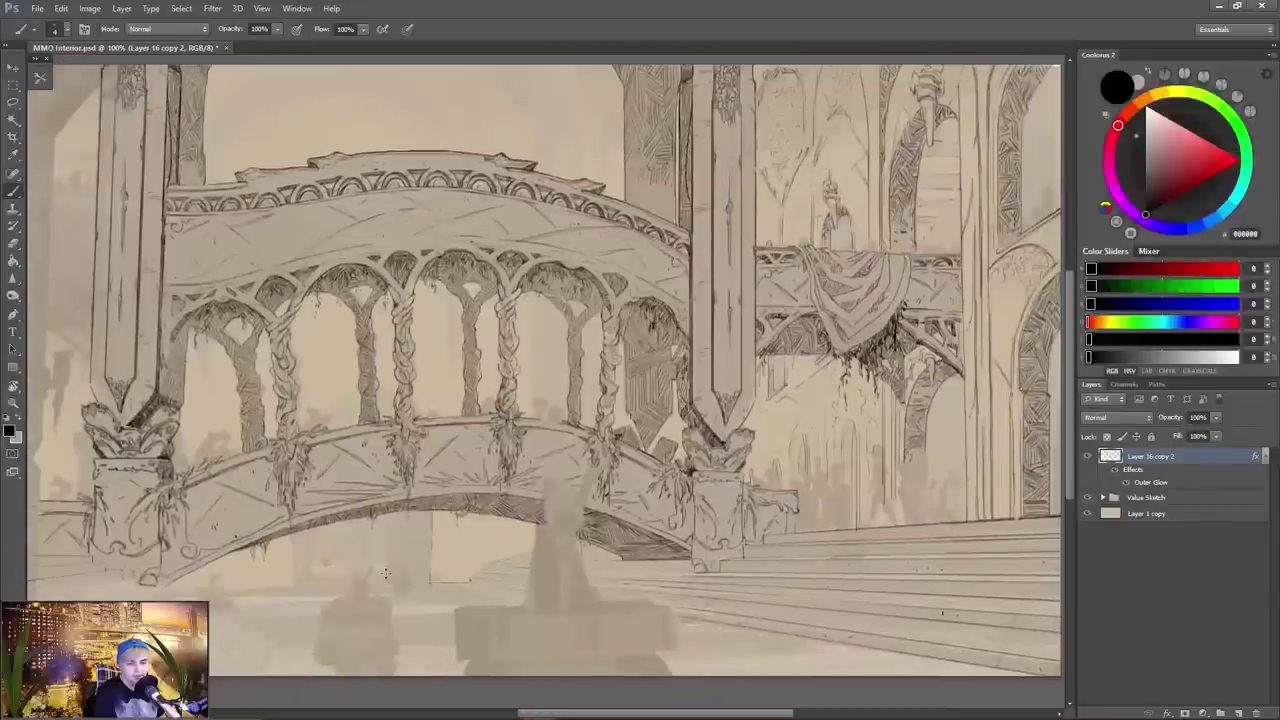
{"action": "left_click", "coordinate": [1103, 497]}
{"action": "left_click", "coordinate": [1103, 497]}
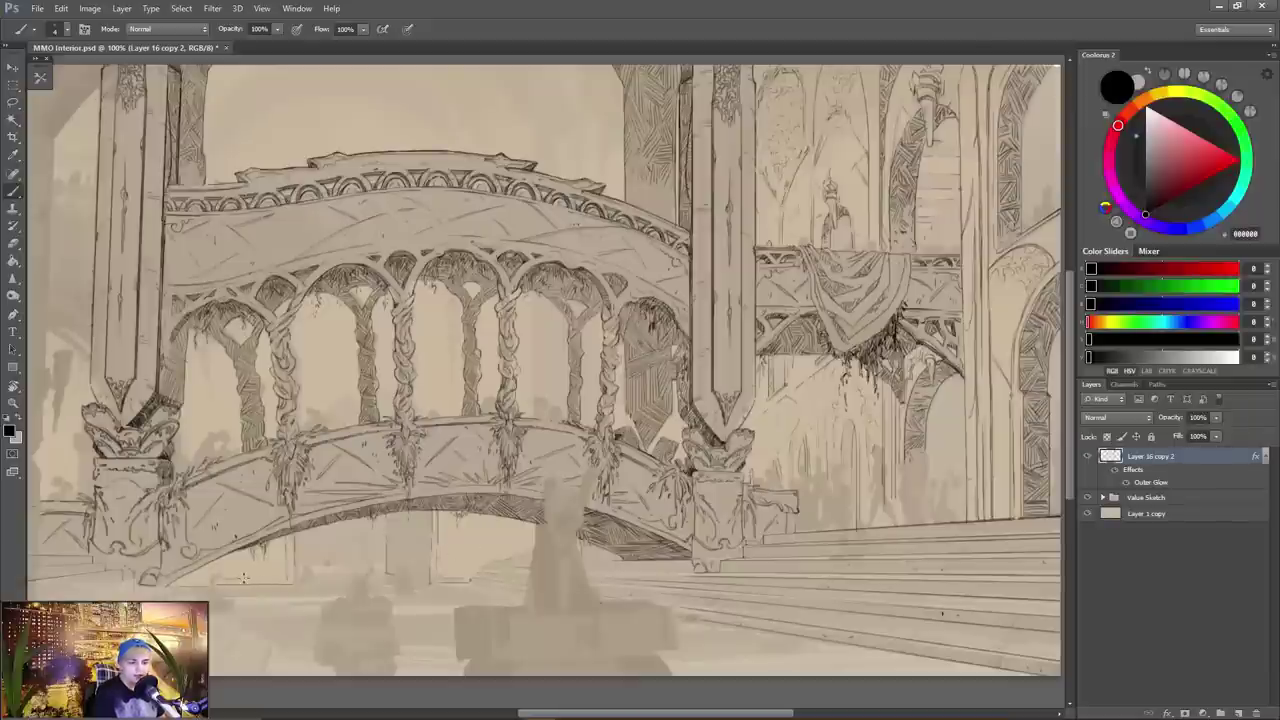
{"action": "key", "text": "e"}
{"action": "key", "text": "b"}
- Hatch the background column beneath the main bridge, draw a small arch beside it, and tidy the strokes
{"action": "left_click_drag", "start_coordinate": [392, 515], "coordinate": [400, 556]}
{"action": "key", "text": "e"}
{"action": "key", "text": "b"}
{"action": "mouse_move", "coordinate": [411, 539]}
{"action": "left_mouse_down"}
{"action": "mouse_move", "coordinate": [392, 564]}
{"action": "mouse_move", "coordinate": [428, 562]}
{"action": "mouse_move", "coordinate": [420, 528]}
{"action": "mouse_move", "coordinate": [425, 566]}
{"action": "mouse_move", "coordinate": [406, 532]}
{"action": "mouse_move", "coordinate": [362, 568]}
{"action": "mouse_move", "coordinate": [331, 551]}
{"action": "mouse_move", "coordinate": [368, 546]}
{"action": "left_mouse_up"}
{"action": "key", "text": "e"}
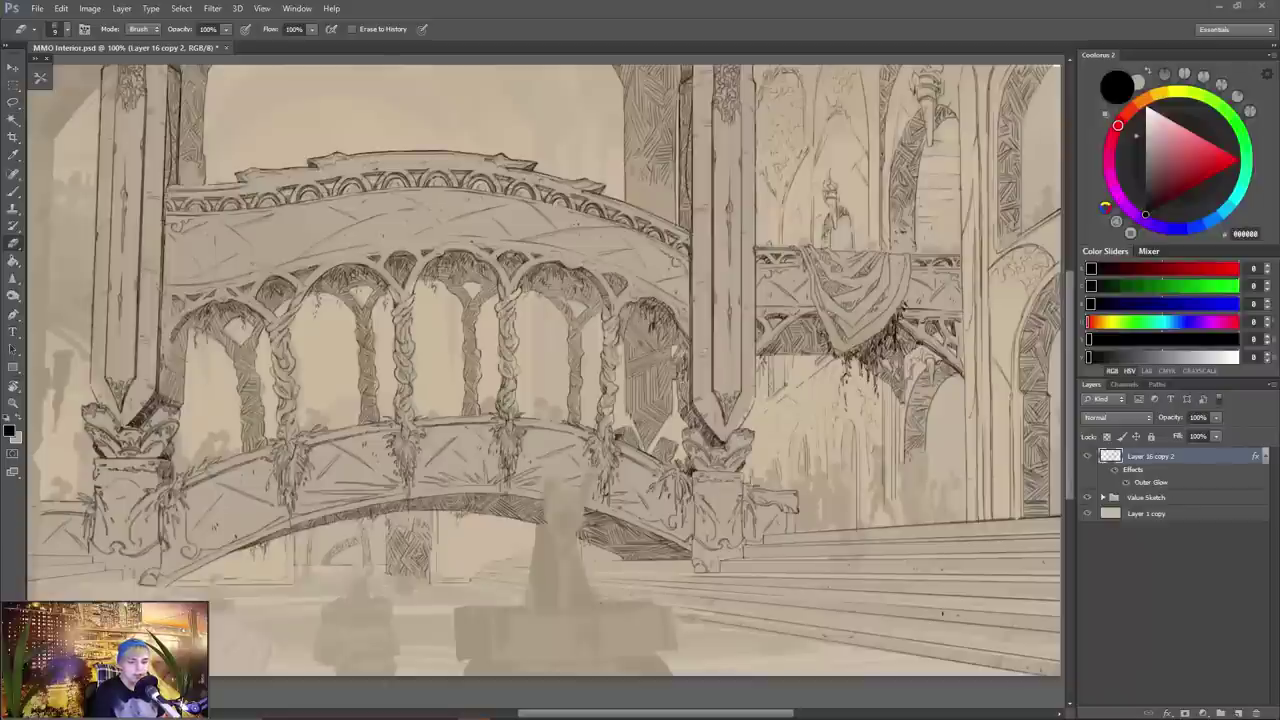
{"action": "key", "text": "b"}
{"action": "key", "text": "e"}
{"action": "key", "text": "b"}
{"action": "key", "text": "e"}
{"action": "key", "text": "b"}
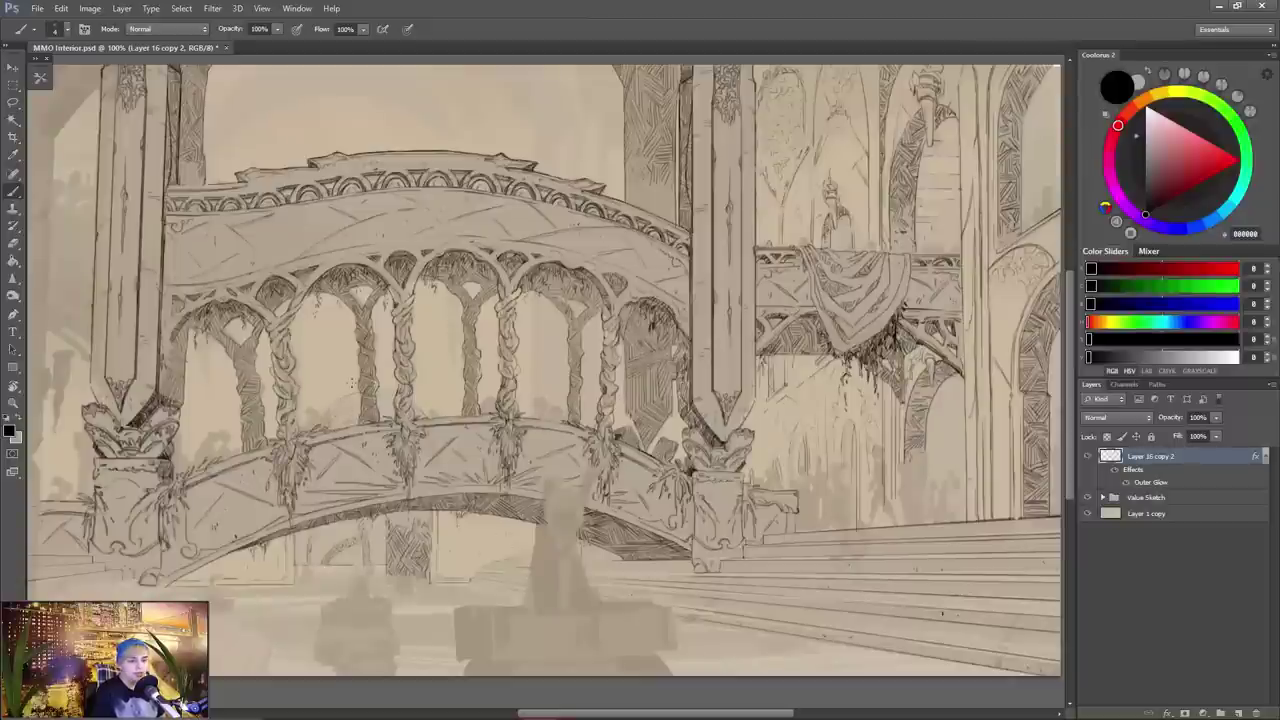
- Refine small background marks around the main bridge and compare the line art with the Value Sketch group hidden and shown
{"action": "key", "text": "e"}
{"action": "key", "text": "b"}
{"action": "key", "text": "e"}
{"action": "key", "text": "b"}
{"action": "key", "text": "e"}
{"action": "key", "text": "b"}
{"action": "left_click_drag", "start_coordinate": [506, 384], "coordinate": [693, 468]}
{"action": "left_click", "coordinate": [1087, 498]}
{"action": "left_click", "coordinate": [1087, 498]}
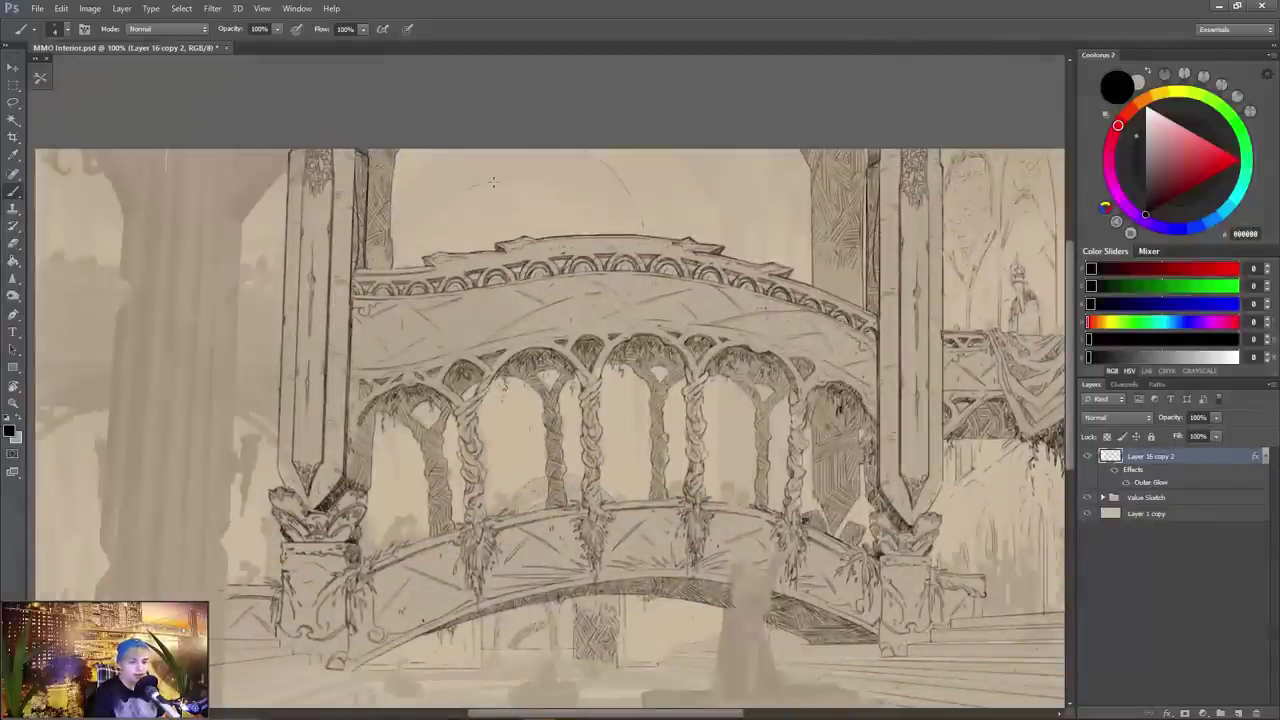
- Draw large sweeping background arcs above the main bridge between the two pillars, with curved lines near the hatched column
{"action": "key", "text": "e"}
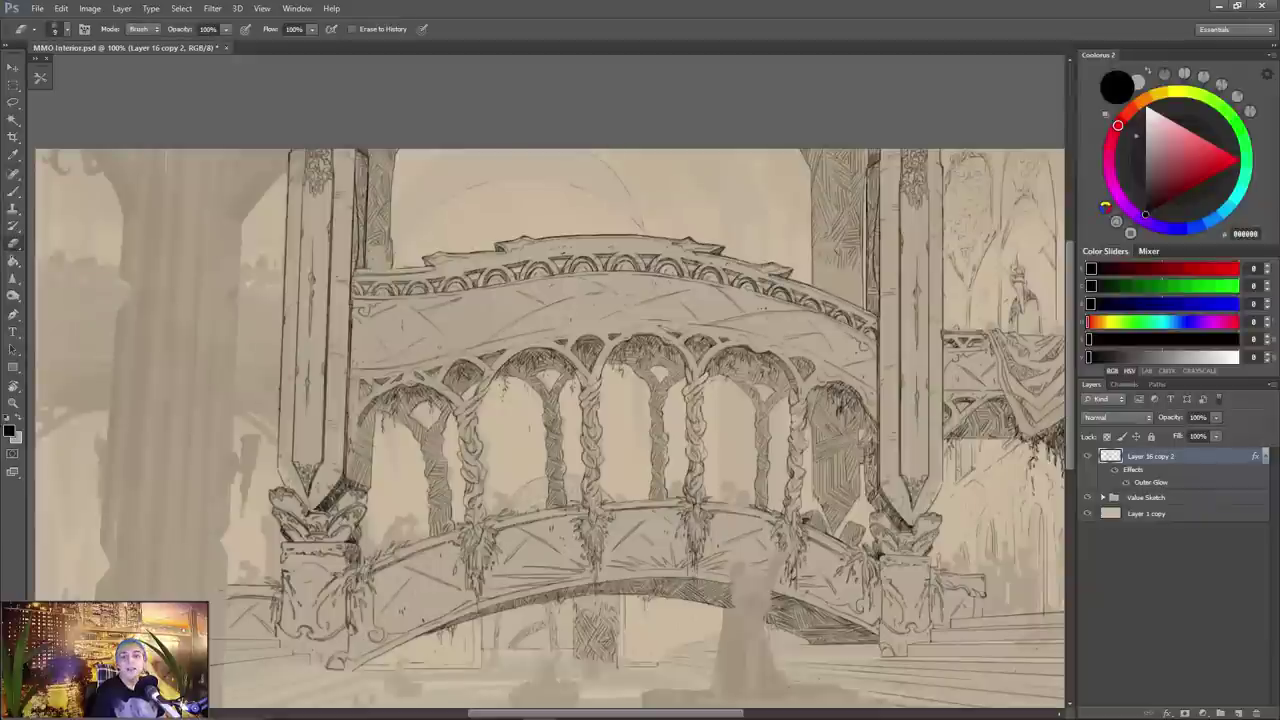
{"action": "key", "text": "b"}
{"action": "key", "text": "e"}
{"action": "key", "text": "b"}
{"action": "key", "text": "e"}
{"action": "key", "text": "b"}
{"action": "left_click_drag", "start_coordinate": [243, 248], "coordinate": [433, 302]}
{"action": "mouse_move", "coordinate": [909, 259]}
{"action": "left_mouse_down"}
{"action": "mouse_move", "coordinate": [696, 262]}
{"action": "mouse_move", "coordinate": [732, 322]}
{"action": "left_mouse_up"}
{"action": "left_click_drag", "start_coordinate": [744, 272], "coordinate": [744, 304]}
{"action": "left_click_drag", "start_coordinate": [720, 213], "coordinate": [736, 246]}
{"action": "left_click_drag", "start_coordinate": [786, 222], "coordinate": [763, 318]}
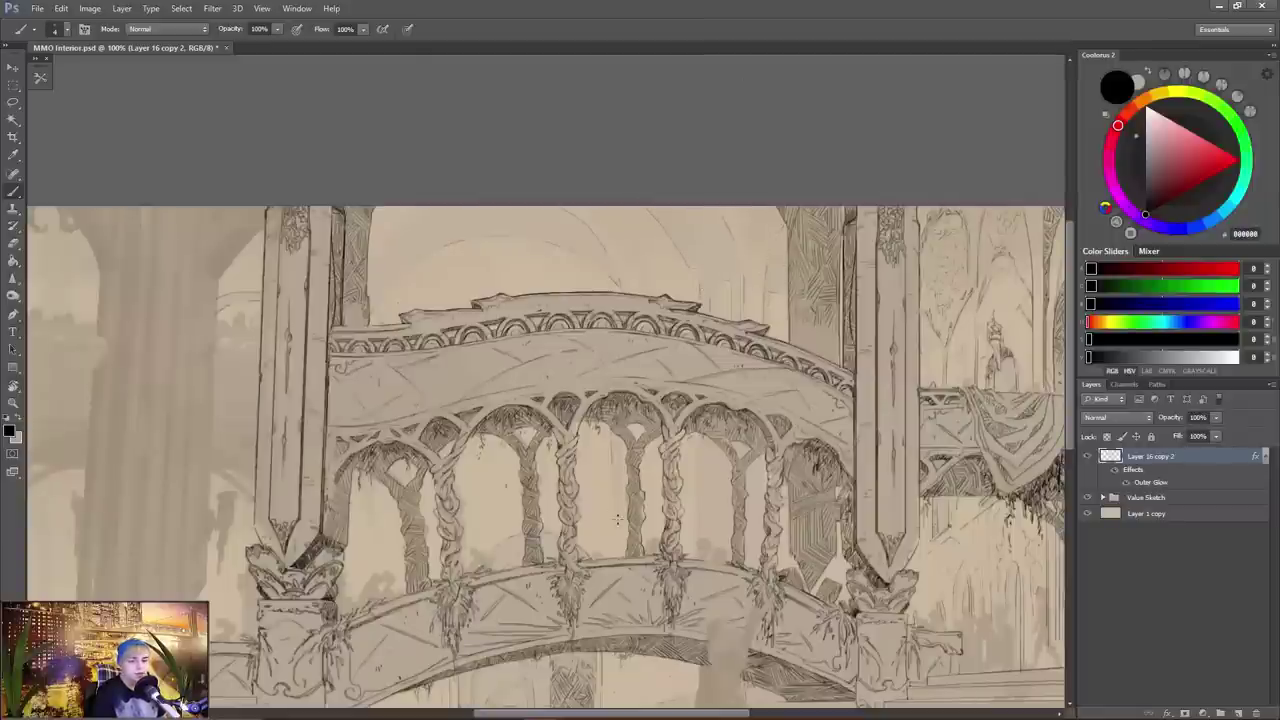
- Draw the background marks and railing of the side bridge section between the left pillar and the large foreground column
{"action": "left_click_drag", "start_coordinate": [520, 446], "coordinate": [734, 440]}
{"action": "left_click_drag", "start_coordinate": [272, 237], "coordinate": [272, 287]}
{"action": "left_click_drag", "start_coordinate": [262, 237], "coordinate": [260, 311]}
{"action": "left_click_drag", "start_coordinate": [255, 259], "coordinate": [248, 303]}
{"action": "left_click_drag", "start_coordinate": [699, 513], "coordinate": [435, 439]}
{"action": "mouse_move", "coordinate": [188, 354]}
{"action": "left_mouse_down"}
{"action": "mouse_move", "coordinate": [203, 373]}
{"action": "mouse_move", "coordinate": [183, 362]}
{"action": "left_mouse_up"}
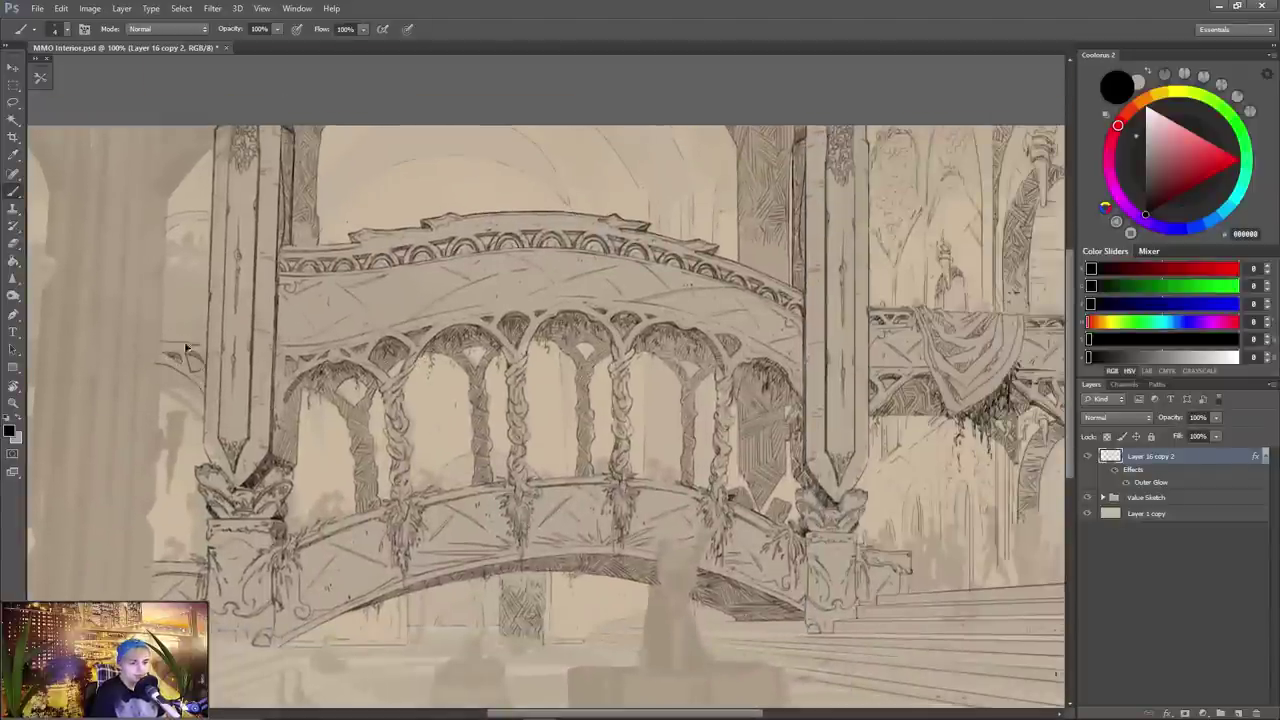
{"action": "mouse_move", "coordinate": [164, 300]}
{"action": "left_mouse_down"}
{"action": "mouse_move", "coordinate": [276, 280]}
{"action": "mouse_move", "coordinate": [319, 246]}
{"action": "left_mouse_up"}
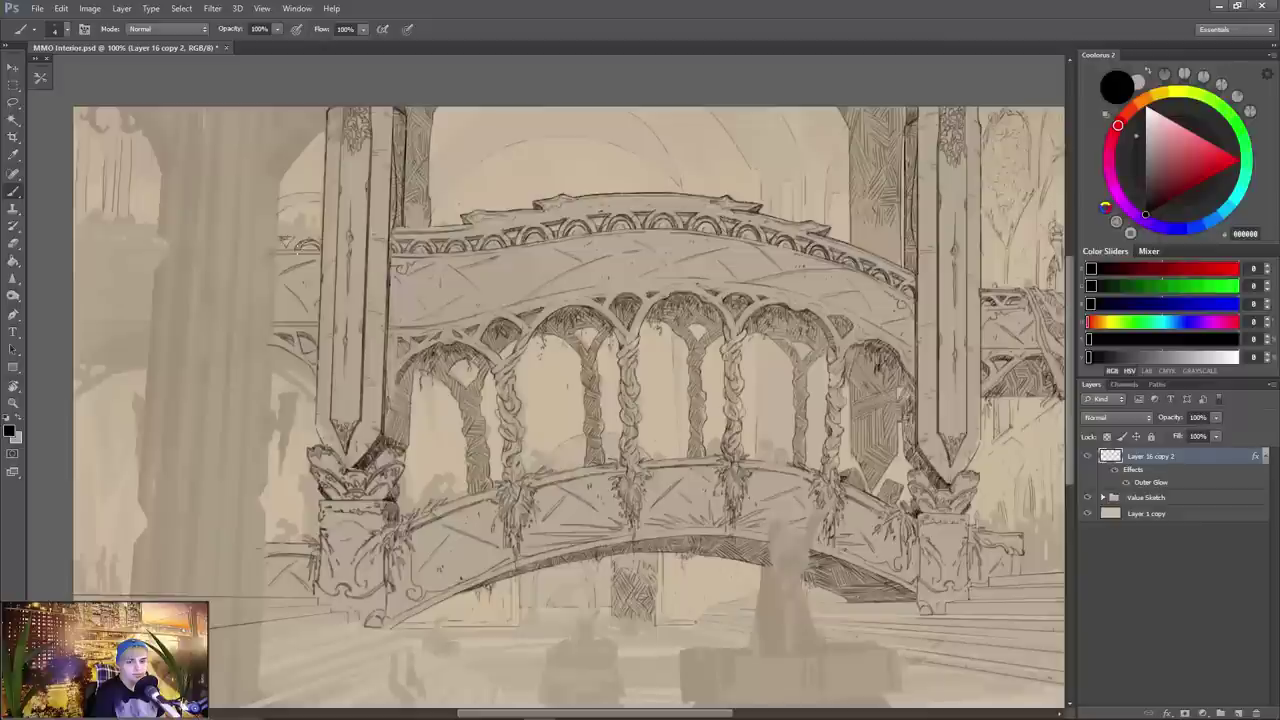
{"action": "left_click_drag", "start_coordinate": [277, 236], "coordinate": [321, 227]}
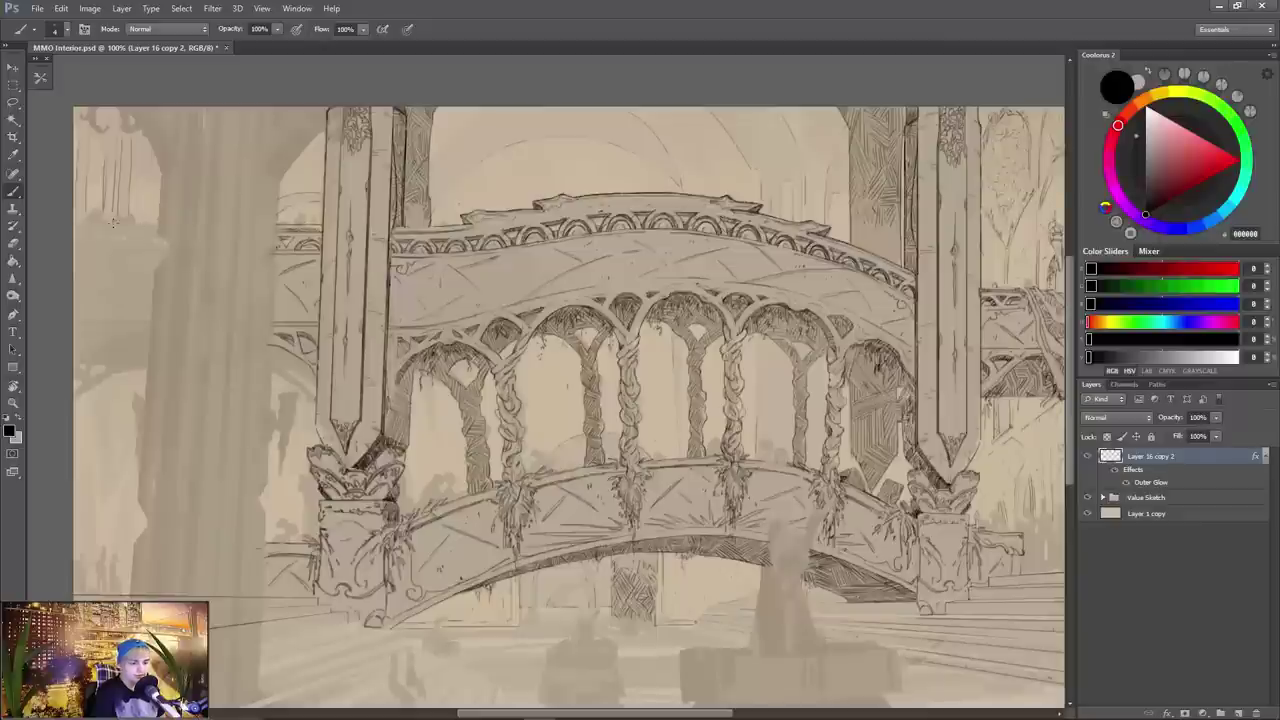
- Continue the side bridge's railing lines past the large column to the canvas edge, adding small arch ornaments and panel creases
{"action": "left_click_drag", "start_coordinate": [160, 224], "coordinate": [80, 228]}
{"action": "mouse_move", "coordinate": [270, 250]}
{"action": "left_mouse_down"}
{"action": "mouse_move", "coordinate": [80, 250]}
{"action": "mouse_move", "coordinate": [172, 247]}
{"action": "left_mouse_up"}
{"action": "left_click_drag", "start_coordinate": [322, 252], "coordinate": [274, 254]}
{"action": "left_click_drag", "start_coordinate": [168, 250], "coordinate": [95, 252]}
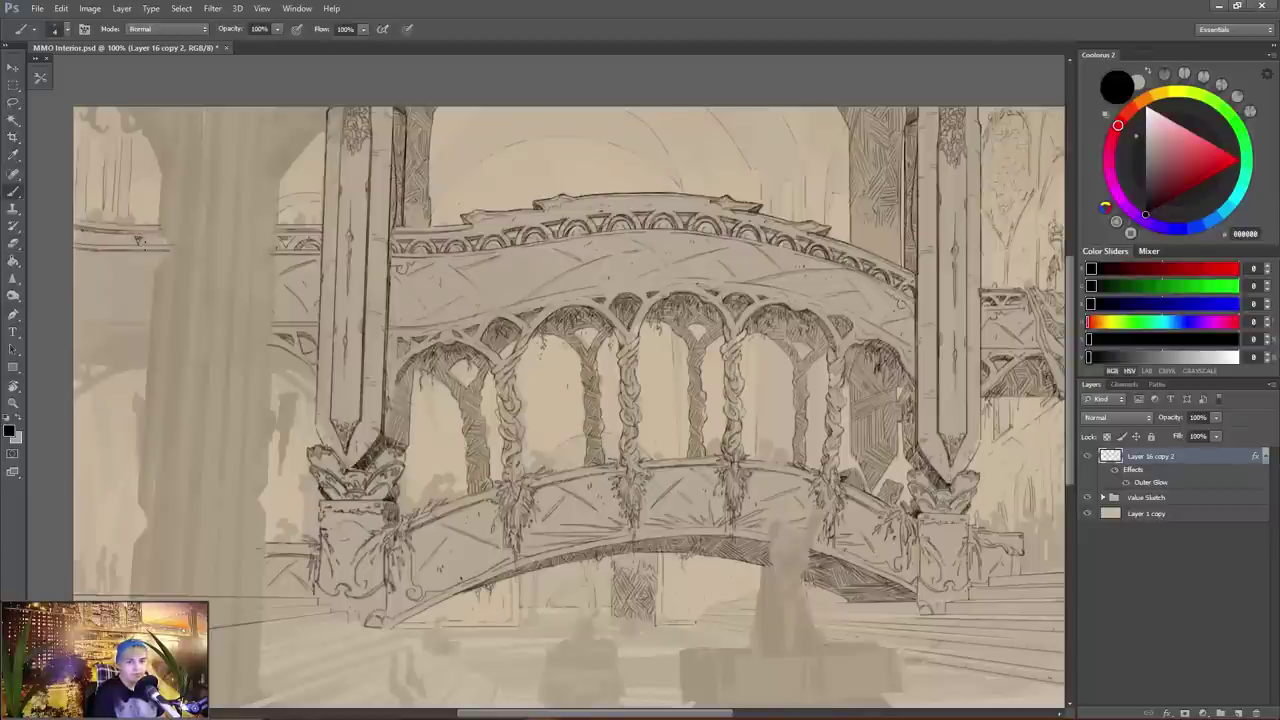
{"action": "mouse_move", "coordinate": [157, 238]}
{"action": "left_mouse_down"}
{"action": "mouse_move", "coordinate": [167, 246]}
{"action": "mouse_move", "coordinate": [113, 240]}
{"action": "mouse_move", "coordinate": [147, 233]}
{"action": "mouse_move", "coordinate": [75, 244]}
{"action": "mouse_move", "coordinate": [127, 317]}
{"action": "left_mouse_up"}
{"action": "key", "text": "e"}
{"action": "key", "text": "b"}
{"action": "key", "text": "e"}
{"action": "key", "text": "b"}
- Draw the lower edge and arched openings of the side bridge on both sides of the large column
{"action": "mouse_move", "coordinate": [105, 275]}
{"action": "left_mouse_down"}
{"action": "mouse_move", "coordinate": [119, 287]}
{"action": "mouse_move", "coordinate": [76, 322]}
{"action": "mouse_move", "coordinate": [134, 324]}
{"action": "mouse_move", "coordinate": [72, 353]}
{"action": "left_mouse_up"}
{"action": "key", "text": "e"}
{"action": "key", "text": "b"}
{"action": "mouse_move", "coordinate": [156, 338]}
{"action": "left_mouse_down"}
{"action": "mouse_move", "coordinate": [94, 346]}
{"action": "mouse_move", "coordinate": [152, 328]}
{"action": "mouse_move", "coordinate": [70, 325]}
{"action": "left_mouse_up"}
{"action": "mouse_move", "coordinate": [98, 322]}
{"action": "left_mouse_down"}
{"action": "mouse_move", "coordinate": [74, 330]}
{"action": "mouse_move", "coordinate": [149, 372]}
{"action": "mouse_move", "coordinate": [145, 411]}
{"action": "left_mouse_up"}
{"action": "left_click_drag", "start_coordinate": [144, 410], "coordinate": [122, 409]}
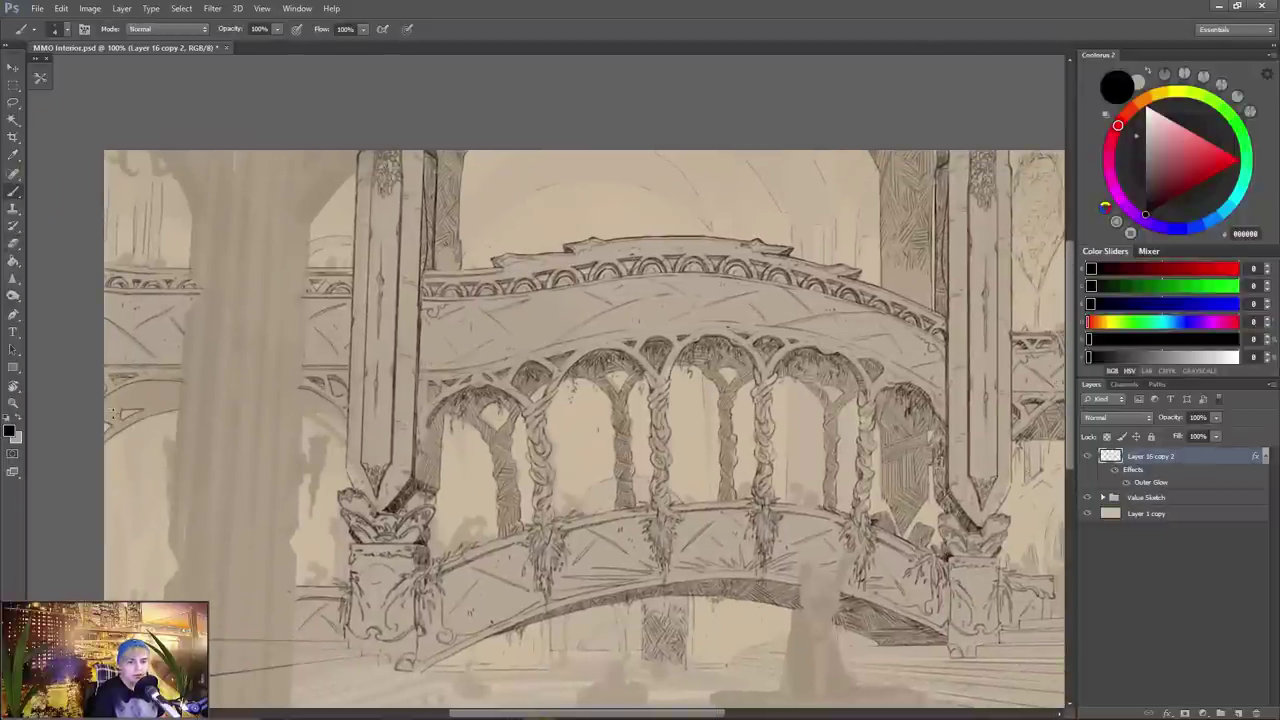
{"action": "mouse_move", "coordinate": [306, 419]}
{"action": "left_mouse_down"}
{"action": "mouse_move", "coordinate": [232, 393]}
{"action": "mouse_move", "coordinate": [262, 404]}
{"action": "left_mouse_up"}
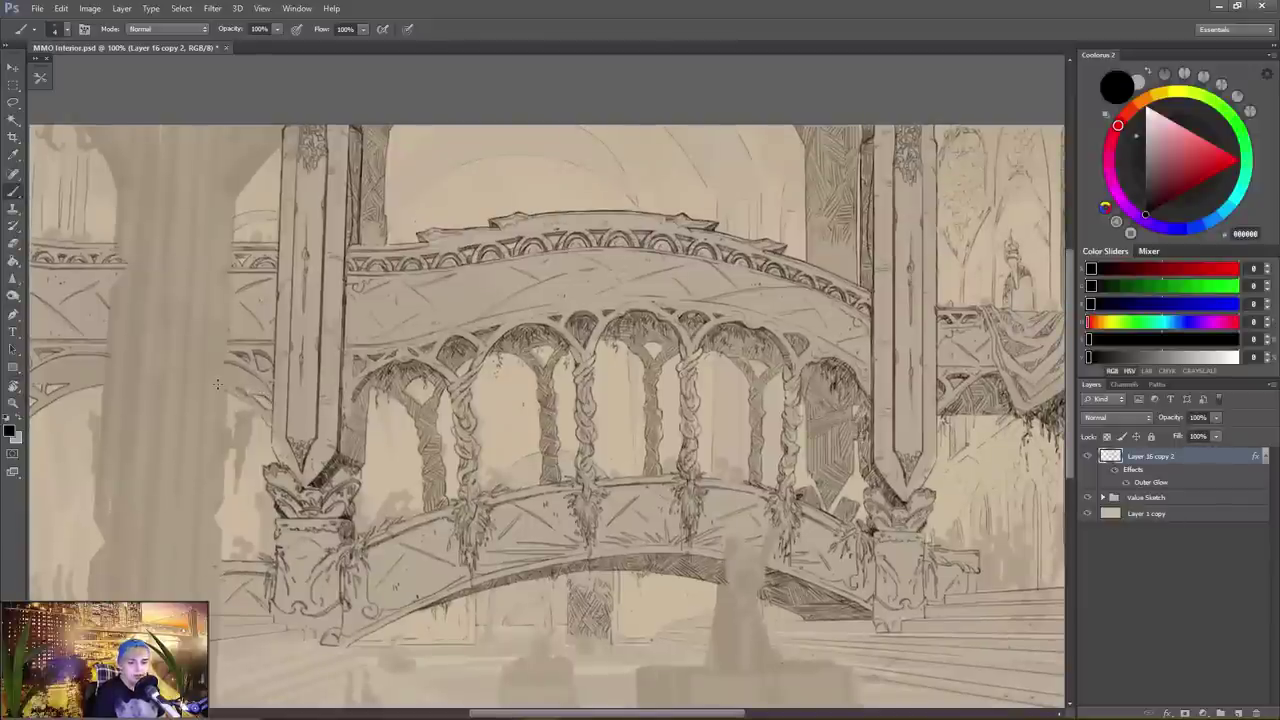
- Draw converging perspective lines on the floor from the canvas edge to the left pillar's base, erasing stray ends
{"action": "left_click_drag", "start_coordinate": [286, 655], "coordinate": [341, 538]}
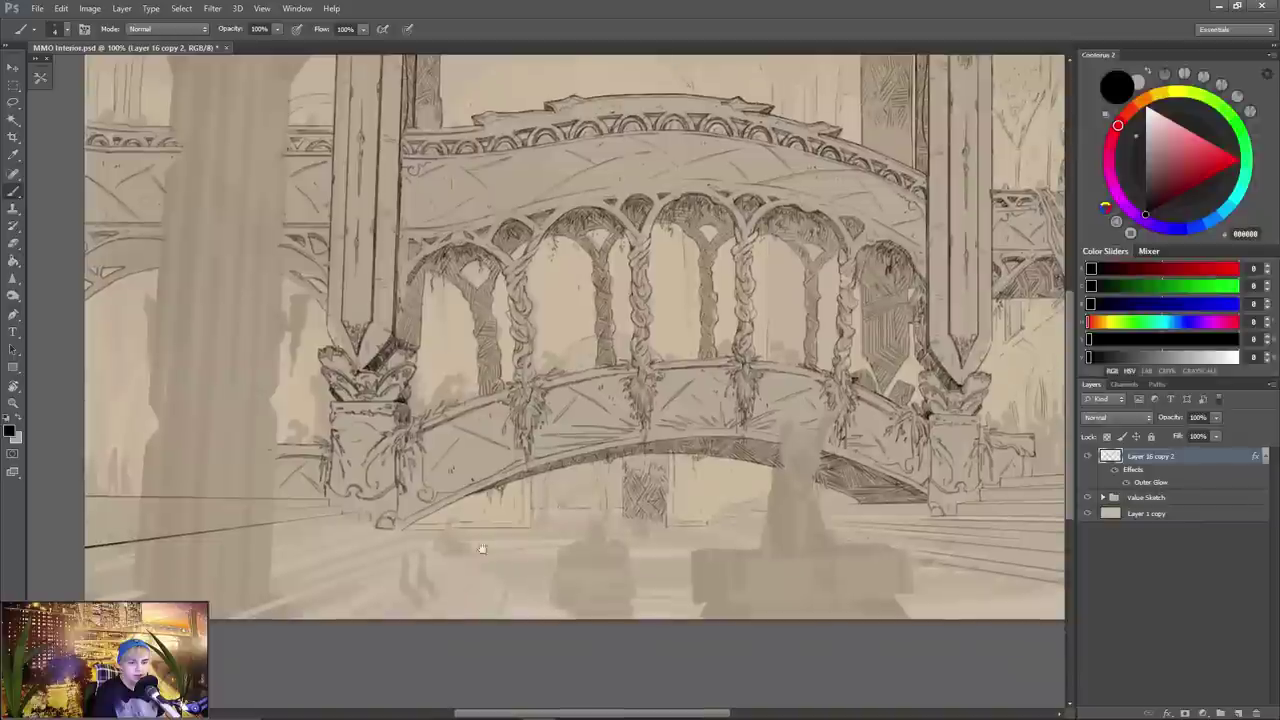
{"action": "left_click_drag", "start_coordinate": [86, 576], "coordinate": [258, 547]}
{"action": "left_click_drag", "start_coordinate": [101, 600], "coordinate": [284, 552]}
{"action": "left_click_drag", "start_coordinate": [202, 589], "coordinate": [374, 524]}
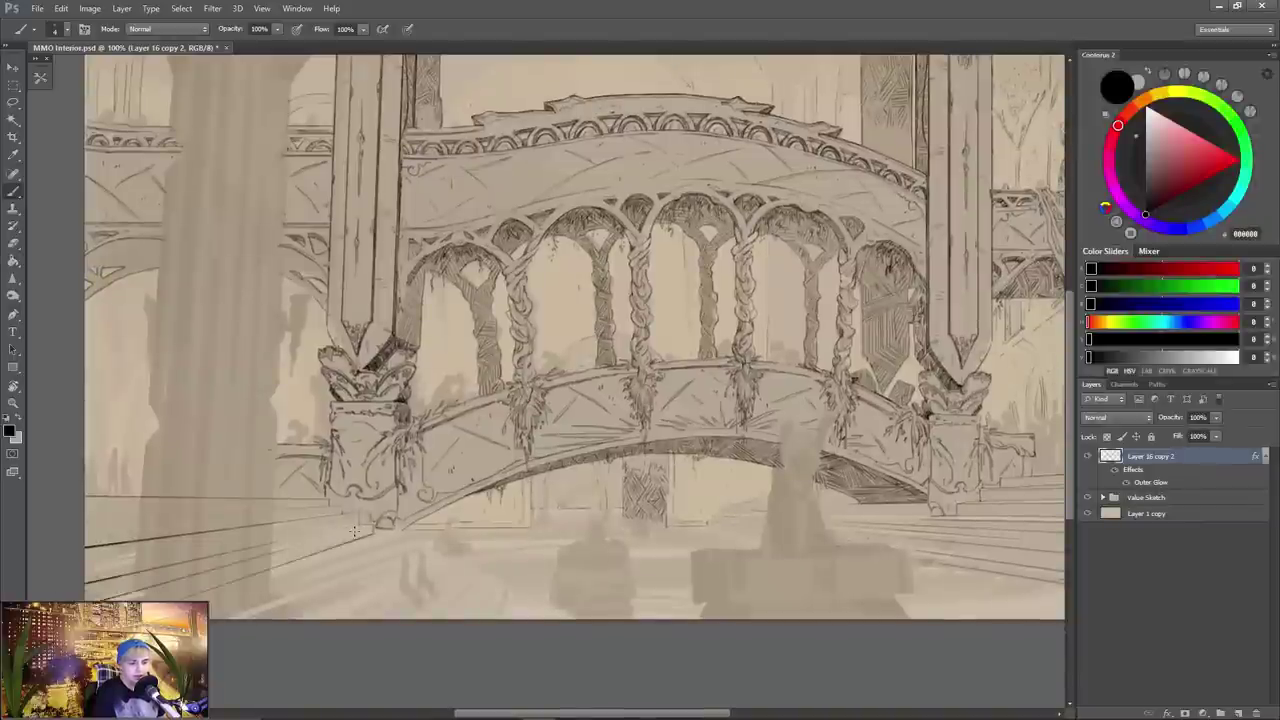
{"action": "left_click_drag", "start_coordinate": [209, 606], "coordinate": [374, 536]}
{"action": "left_click_drag", "start_coordinate": [229, 618], "coordinate": [374, 540]}
{"action": "left_click_drag", "start_coordinate": [270, 618], "coordinate": [374, 552]}
{"action": "left_click_drag", "start_coordinate": [338, 618], "coordinate": [376, 563]}
{"action": "key", "text": "e"}
{"action": "mouse_move", "coordinate": [284, 604]}
{"action": "left_mouse_down"}
{"action": "mouse_move", "coordinate": [232, 616]}
{"action": "mouse_move", "coordinate": [262, 602]}
{"action": "left_mouse_up"}
{"action": "key", "text": "b"}
- Flip the canvas and fan more floor lines out from the pillar's base, trimming them with the eraser
{"action": "key", "text": "F2"}
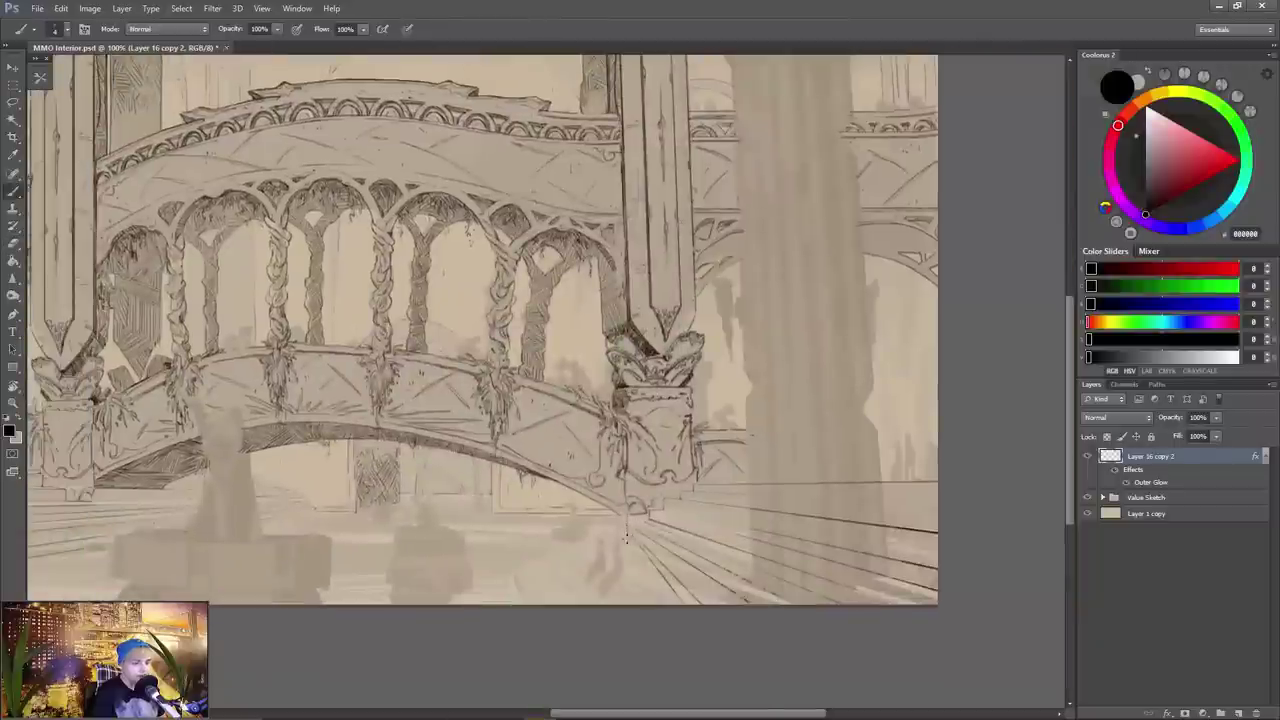
{"action": "left_click_drag", "start_coordinate": [646, 606], "coordinate": [629, 540]}
{"action": "left_click_drag", "start_coordinate": [621, 604], "coordinate": [623, 545]}
{"action": "left_click_drag", "start_coordinate": [583, 604], "coordinate": [612, 535]}
{"action": "left_click_drag", "start_coordinate": [600, 545], "coordinate": [800, 525]}
{"action": "key", "text": "e"}
{"action": "mouse_move", "coordinate": [710, 584]}
{"action": "left_mouse_down"}
{"action": "mouse_move", "coordinate": [788, 524]}
{"action": "mouse_move", "coordinate": [768, 578]}
{"action": "mouse_move", "coordinate": [724, 574]}
{"action": "left_mouse_up"}
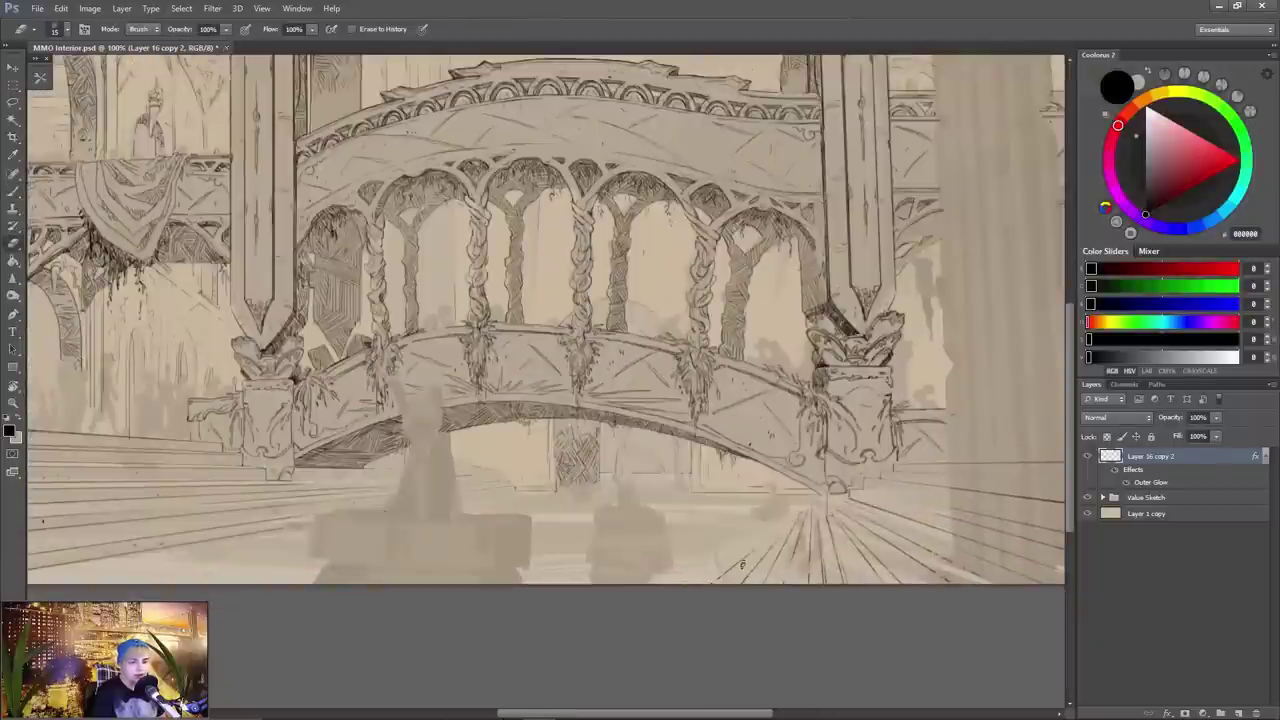
- Finish and clean up the fanned floor lines, checking them with the Value Sketch group hidden, and flip the canvas back
{"action": "key", "text": "b"}
{"action": "left_click", "coordinate": [1087, 497]}
{"action": "left_click", "coordinate": [1087, 497]}
{"action": "key", "text": "e"}
{"action": "key", "text": "b"}
{"action": "left_click_drag", "start_coordinate": [716, 575], "coordinate": [749, 538]}
{"action": "left_click_drag", "start_coordinate": [740, 545], "coordinate": [744, 607]}
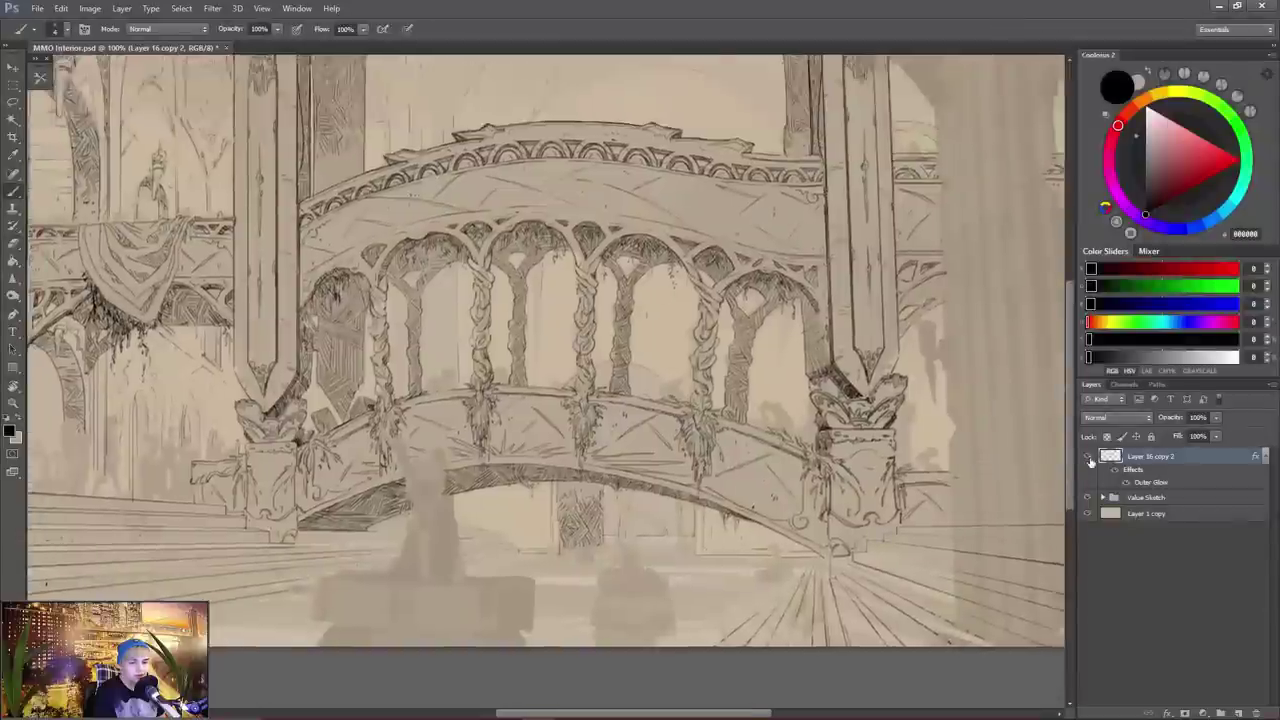
{"action": "key", "text": "F2"}
{"action": "left_click_drag", "start_coordinate": [400, 520], "coordinate": [630, 529]}
{"action": "key", "text": "e"}
{"action": "mouse_move", "coordinate": [340, 566]}
{"action": "left_mouse_down"}
{"action": "mouse_move", "coordinate": [254, 581]}
{"action": "mouse_move", "coordinate": [212, 608]}
{"action": "left_mouse_up"}
{"action": "left_click_drag", "start_coordinate": [238, 618], "coordinate": [214, 628]}
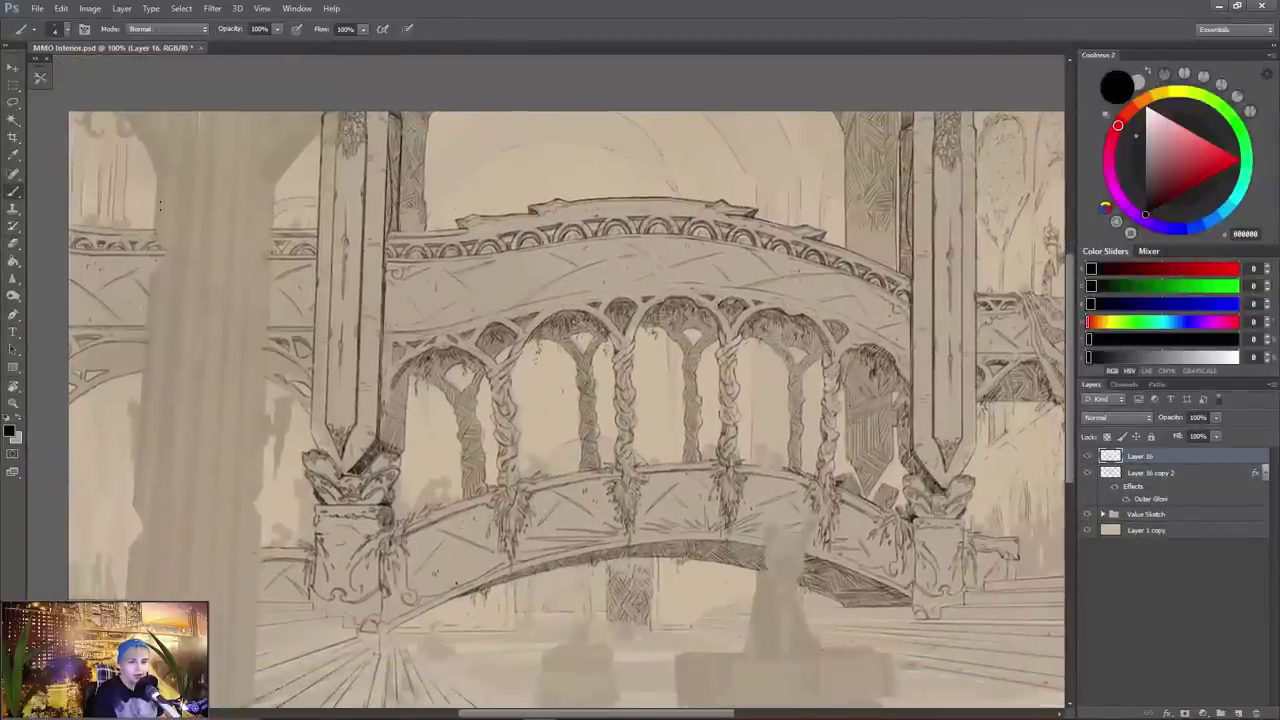
- Draw the large foreground column's two long edges on a new layer, transform them to widen toward the base, and erase parts
{"action": "left_click_drag", "start_coordinate": [154, 112], "coordinate": [154, 606]}
{"action": "left_click_drag", "start_coordinate": [268, 112], "coordinate": [268, 692]}
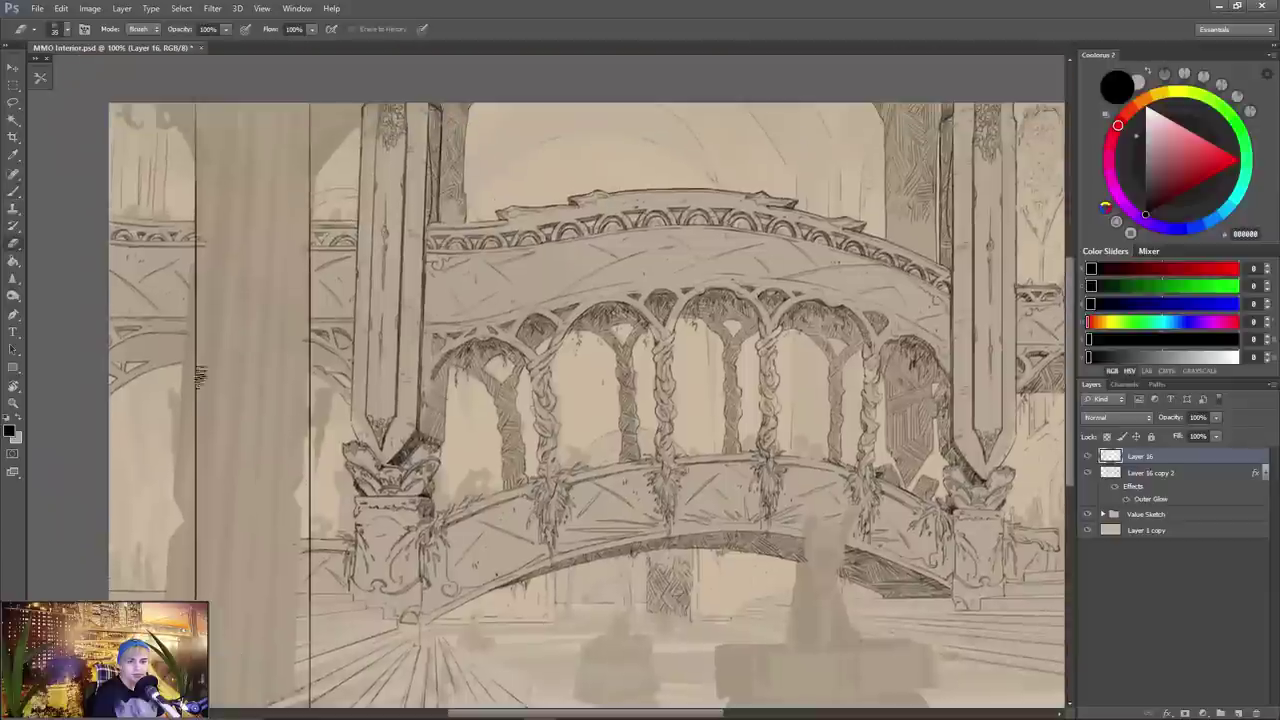
{"action": "left_click_drag", "start_coordinate": [203, 371], "coordinate": [201, 385]}
{"action": "key", "text": "ctrl+t"}
{"action": "left_click_drag", "start_coordinate": [322, 374], "coordinate": [320, 382]}
{"action": "mouse_move", "coordinate": [288, 350]}
{"action": "left_mouse_down"}
{"action": "mouse_move", "coordinate": [268, 340]}
{"action": "mouse_move", "coordinate": [280, 345]}
{"action": "left_mouse_up"}
{"action": "left_click_drag", "start_coordinate": [371, 442], "coordinate": [377, 334]}
{"action": "left_click_drag", "start_coordinate": [326, 486], "coordinate": [367, 650]}
{"action": "left_click_drag", "start_coordinate": [380, 188], "coordinate": [378, 182]}
{"action": "key", "text": "Return"}
{"action": "left_click_drag", "start_coordinate": [446, 516], "coordinate": [461, 374]}
{"action": "left_click_drag", "start_coordinate": [361, 380], "coordinate": [356, 606]}
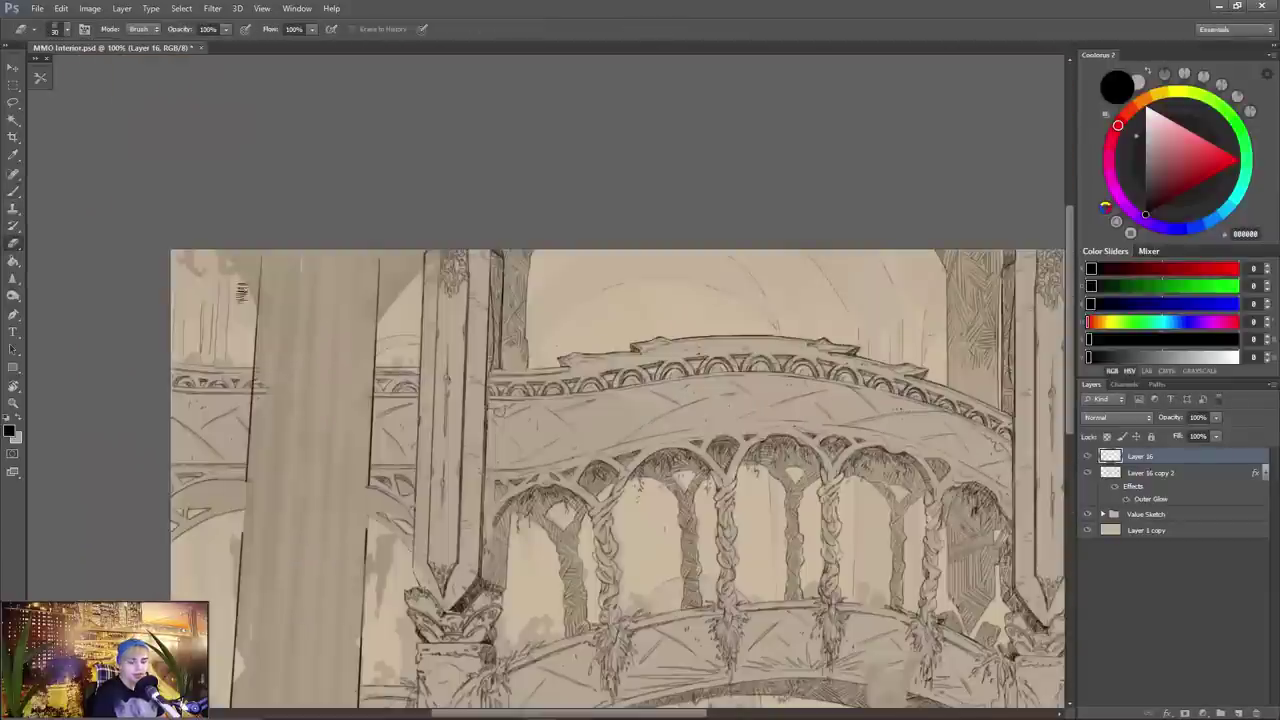
- Draw hanging leaves and foliage around the top of the large foreground column
{"action": "key", "text": "b"}
{"action": "left_click_drag", "start_coordinate": [232, 251], "coordinate": [202, 296]}
{"action": "left_click_drag", "start_coordinate": [236, 278], "coordinate": [246, 300]}
{"action": "mouse_move", "coordinate": [278, 252]}
{"action": "left_mouse_down"}
{"action": "mouse_move", "coordinate": [196, 262]}
{"action": "mouse_move", "coordinate": [262, 276]}
{"action": "left_mouse_up"}
{"action": "left_click_drag", "start_coordinate": [270, 318], "coordinate": [265, 293]}
{"action": "mouse_move", "coordinate": [330, 263]}
{"action": "left_mouse_down"}
{"action": "mouse_move", "coordinate": [334, 286]}
{"action": "mouse_move", "coordinate": [398, 278]}
{"action": "left_mouse_up"}
{"action": "left_click_drag", "start_coordinate": [398, 282], "coordinate": [400, 314]}
{"action": "left_click_drag", "start_coordinate": [412, 250], "coordinate": [388, 270]}
{"action": "left_click_drag", "start_coordinate": [390, 288], "coordinate": [380, 320]}
{"action": "left_click_drag", "start_coordinate": [355, 274], "coordinate": [346, 287]}
{"action": "left_click_drag", "start_coordinate": [374, 274], "coordinate": [366, 291]}
{"action": "left_click_drag", "start_coordinate": [288, 252], "coordinate": [282, 292]}
- Draw a curved double ring line across the lower part of the large column, redoing the first stroke
{"action": "mouse_move", "coordinate": [305, 679]}
{"action": "left_mouse_down"}
{"action": "mouse_move", "coordinate": [340, 478]}
{"action": "mouse_move", "coordinate": [269, 447]}
{"action": "left_mouse_up"}
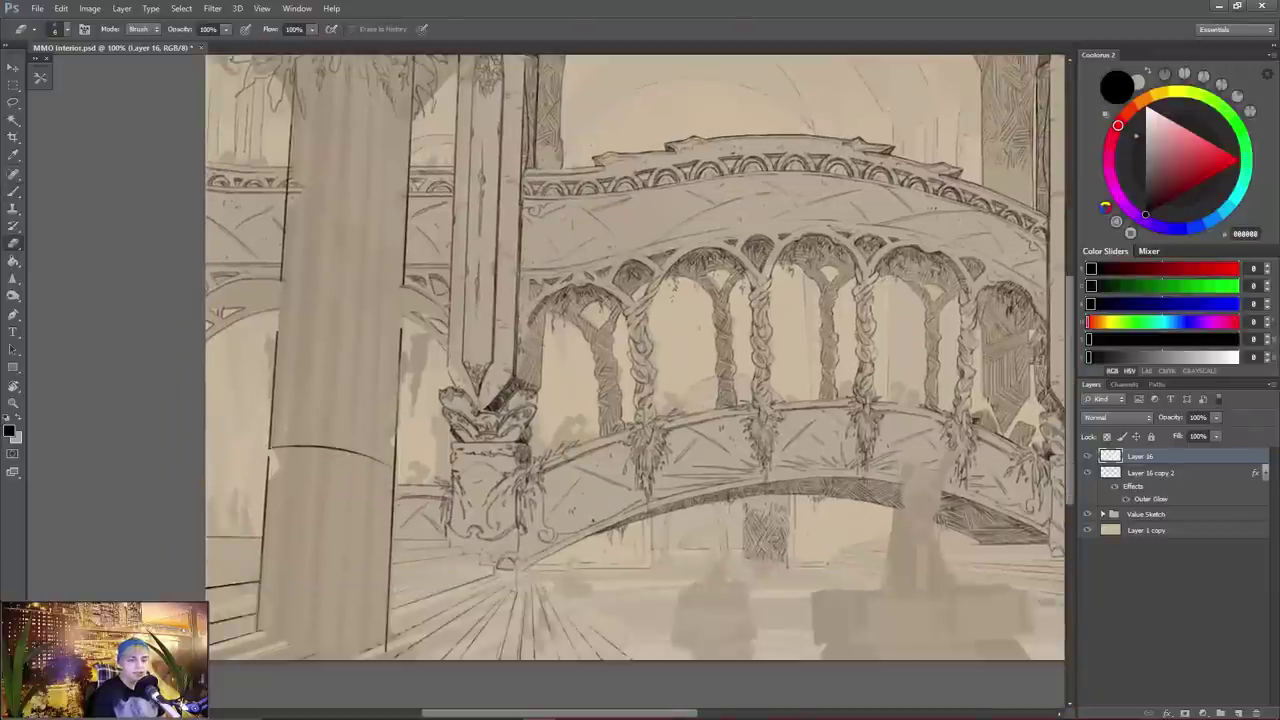
{"action": "key", "text": "ctrl+z"}
{"action": "left_click_drag", "start_coordinate": [269, 457], "coordinate": [395, 474]}
{"action": "left_click_drag", "start_coordinate": [269, 457], "coordinate": [315, 452]}
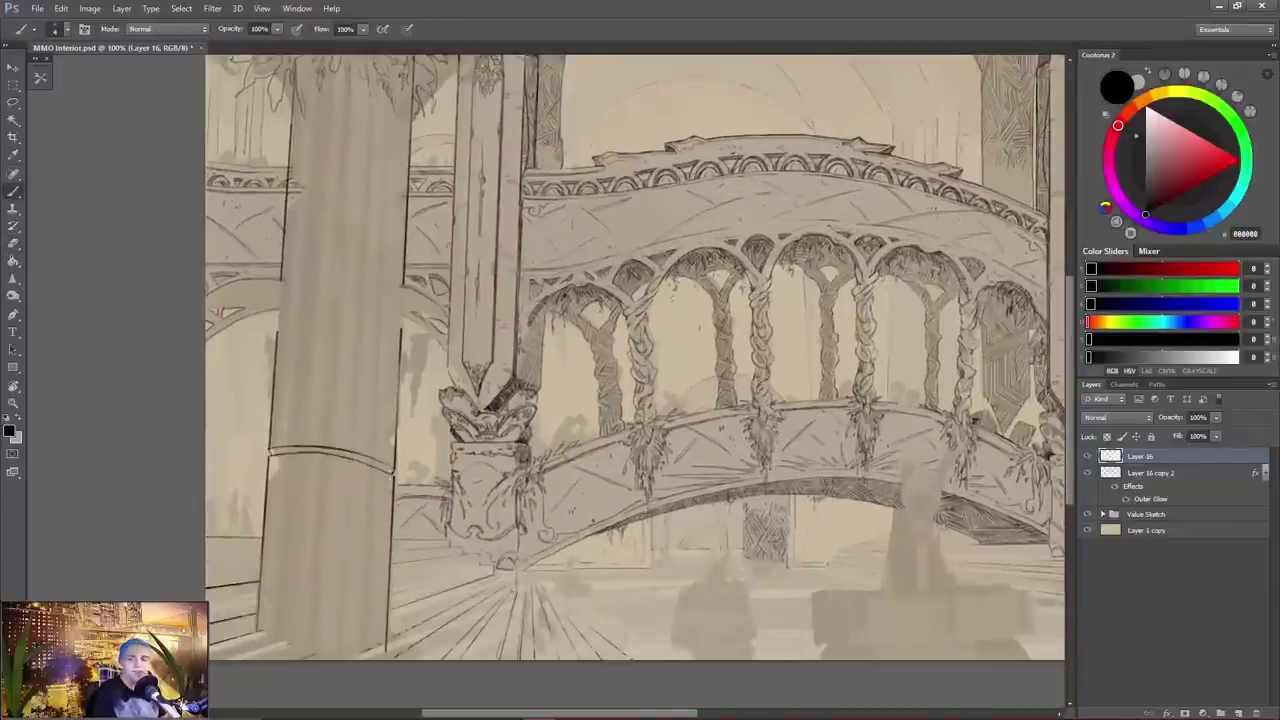
- Erase and redraw the side edges of the column's middle section between the upper and lower rings
{"action": "key", "text": "e"}
{"action": "left_click_drag", "start_coordinate": [406, 257], "coordinate": [403, 286]}
{"action": "key", "text": "b"}
{"action": "left_click_drag", "start_coordinate": [284, 249], "coordinate": [270, 445]}
{"action": "left_click_drag", "start_coordinate": [406, 256], "coordinate": [394, 466]}
{"action": "left_click_drag", "start_coordinate": [406, 253], "coordinate": [399, 403]}
{"action": "mouse_move", "coordinate": [283, 245]}
{"action": "left_mouse_down"}
{"action": "mouse_move", "coordinate": [403, 250]}
{"action": "mouse_move", "coordinate": [283, 248]}
{"action": "left_mouse_up"}
{"action": "key", "text": "e"}
{"action": "key", "text": "b"}
- Lasso the upper section's two side edges one at a time and nudge each into line with the upper ring
{"action": "key", "text": "l"}
{"action": "left_click_drag", "start_coordinate": [405, 252], "coordinate": [418, 57]}
{"action": "key", "text": "v"}
{"action": "left_click_drag", "start_coordinate": [408, 235], "coordinate": [411, 238]}
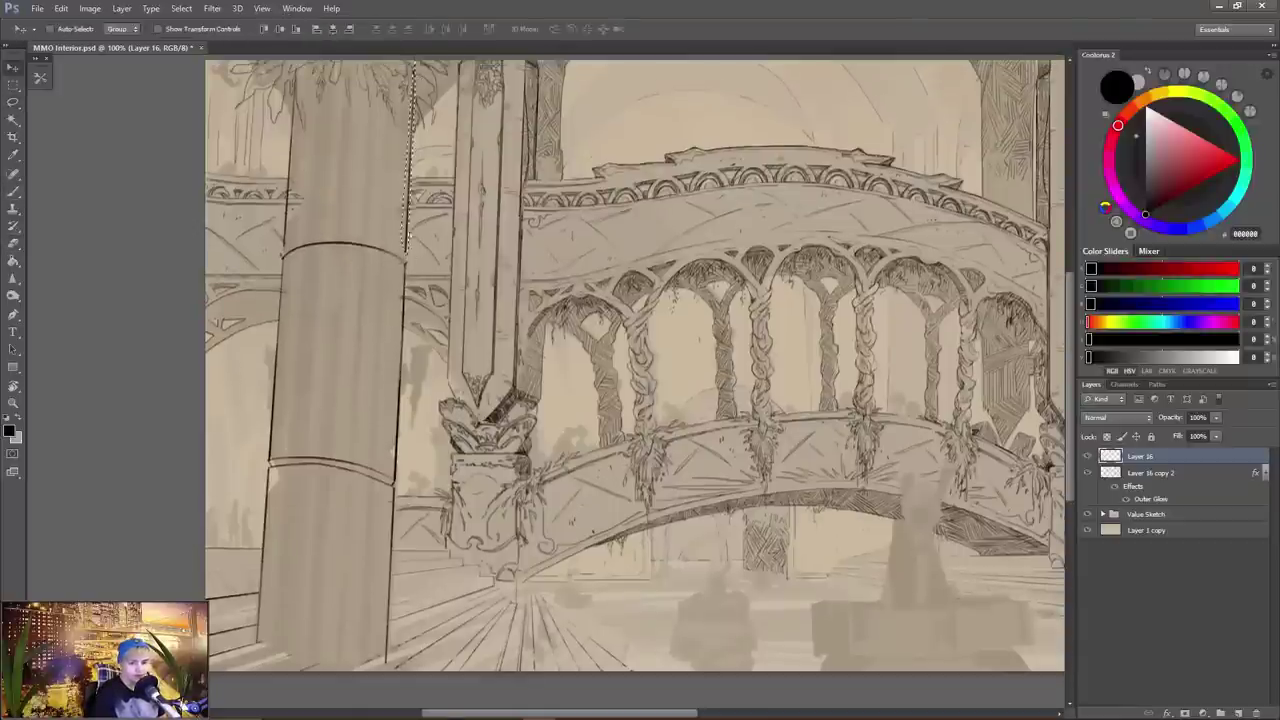
{"action": "key", "text": "ctrl+d"}
{"action": "key", "text": "l"}
{"action": "left_click_drag", "start_coordinate": [283, 250], "coordinate": [290, 75]}
{"action": "key", "text": "v"}
{"action": "left_click_drag", "start_coordinate": [283, 238], "coordinate": [281, 241]}
{"action": "key", "text": "ctrl+d"}
- Rework the column's lower ring on a new layer, transform it into a curve fitting the column, and merge it into Layer 16
{"action": "key", "text": "e"}
{"action": "key", "text": "l"}
{"action": "mouse_move", "coordinate": [272, 467]}
{"action": "left_mouse_down"}
{"action": "mouse_move", "coordinate": [258, 640]}
{"action": "mouse_move", "coordinate": [390, 660]}
{"action": "mouse_move", "coordinate": [270, 462]}
{"action": "left_mouse_up"}
{"action": "key", "text": "v"}
{"action": "key", "text": "ctrl+d"}
{"action": "key", "text": "b"}
{"action": "key", "text": "ctrl+shift+alt+n"}
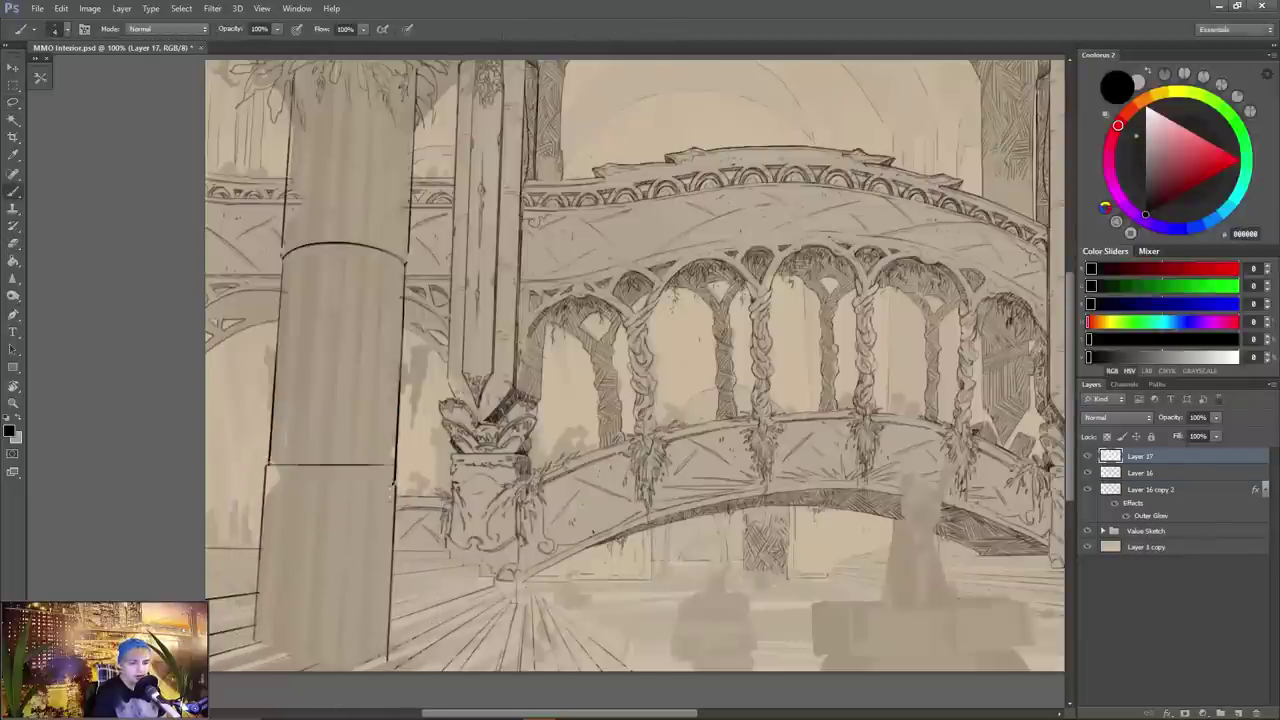
{"action": "key", "text": "ctrl+t"}
{"action": "right_click", "coordinate": [350, 462]}
{"action": "left_click", "coordinate": [390, 565]}
{"action": "scroll", "coordinate": [269, 416], "scroll_direction": "up", "scroll_amount": 1}
{"action": "left_click_drag", "start_coordinate": [386, 507], "coordinate": [391, 487]}
{"action": "left_click_drag", "start_coordinate": [520, 514], "coordinate": [517, 549]}
{"action": "key", "text": "Return"}
{"action": "scroll", "coordinate": [466, 447], "scroll_direction": "down", "scroll_amount": 1}
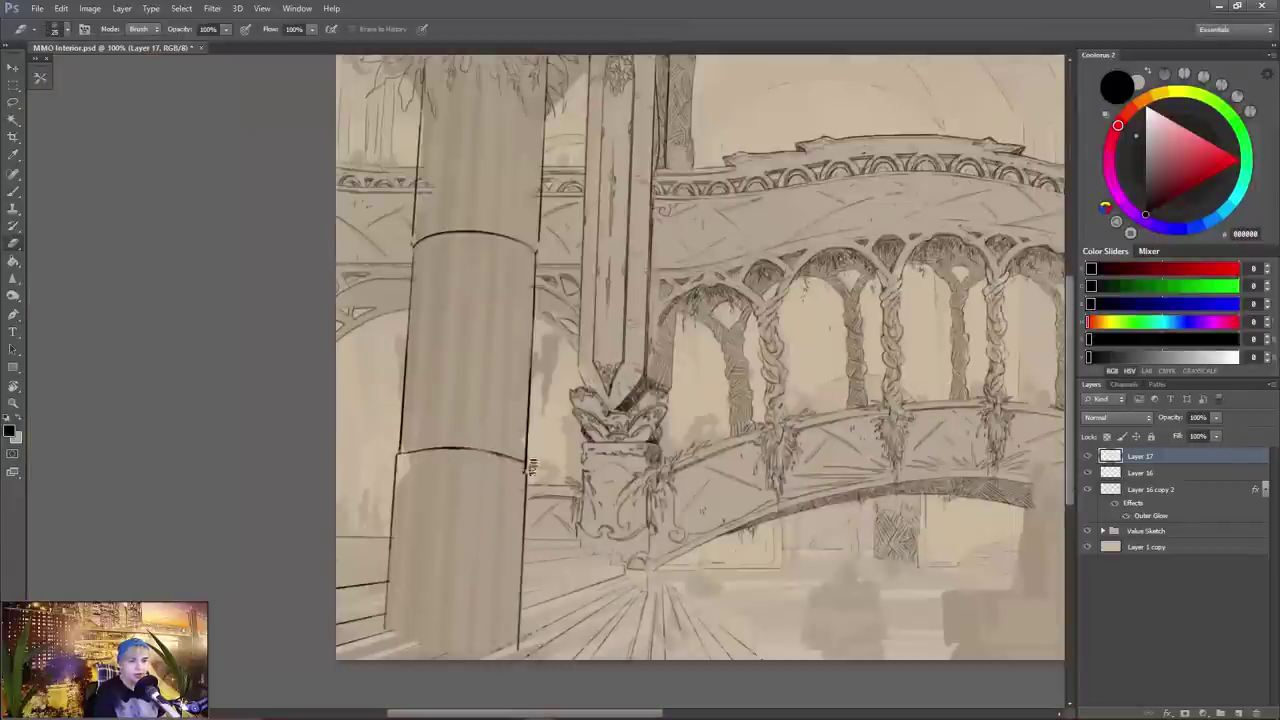
{"action": "key", "text": "ctrl+e"}
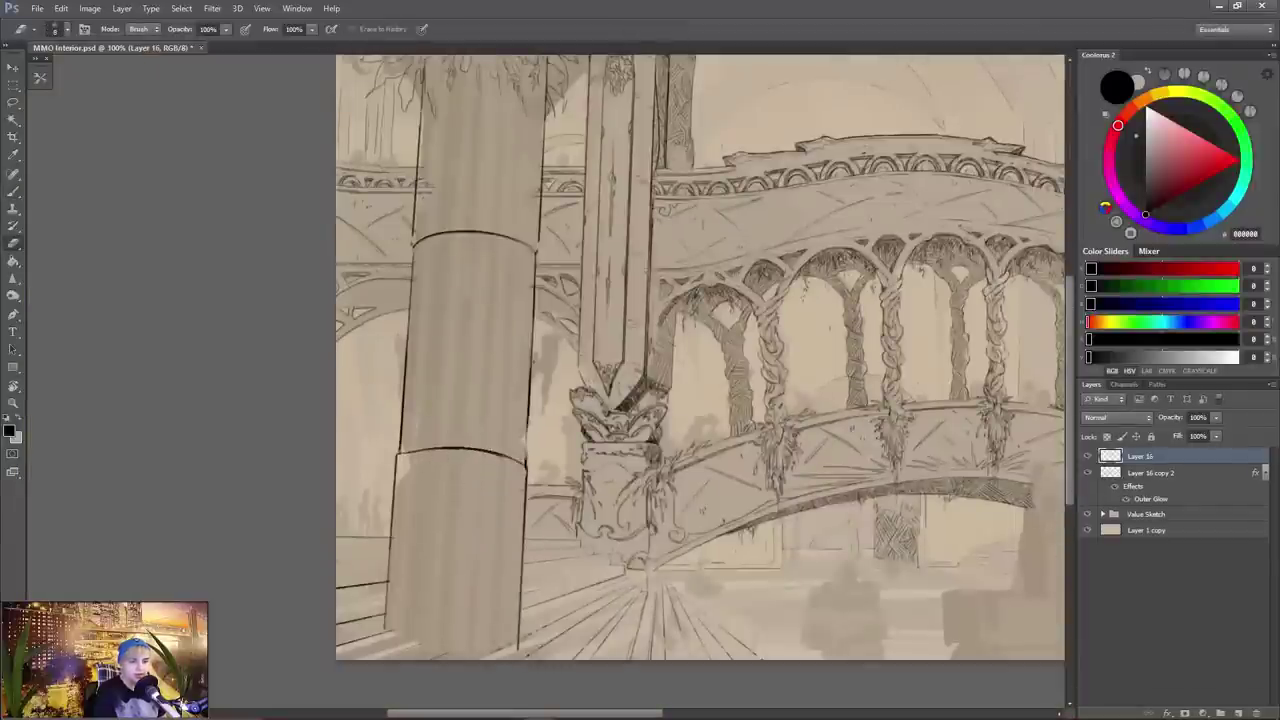
- Touch up the side edge of the column's lower section just below the ring
{"action": "key", "text": "b"}
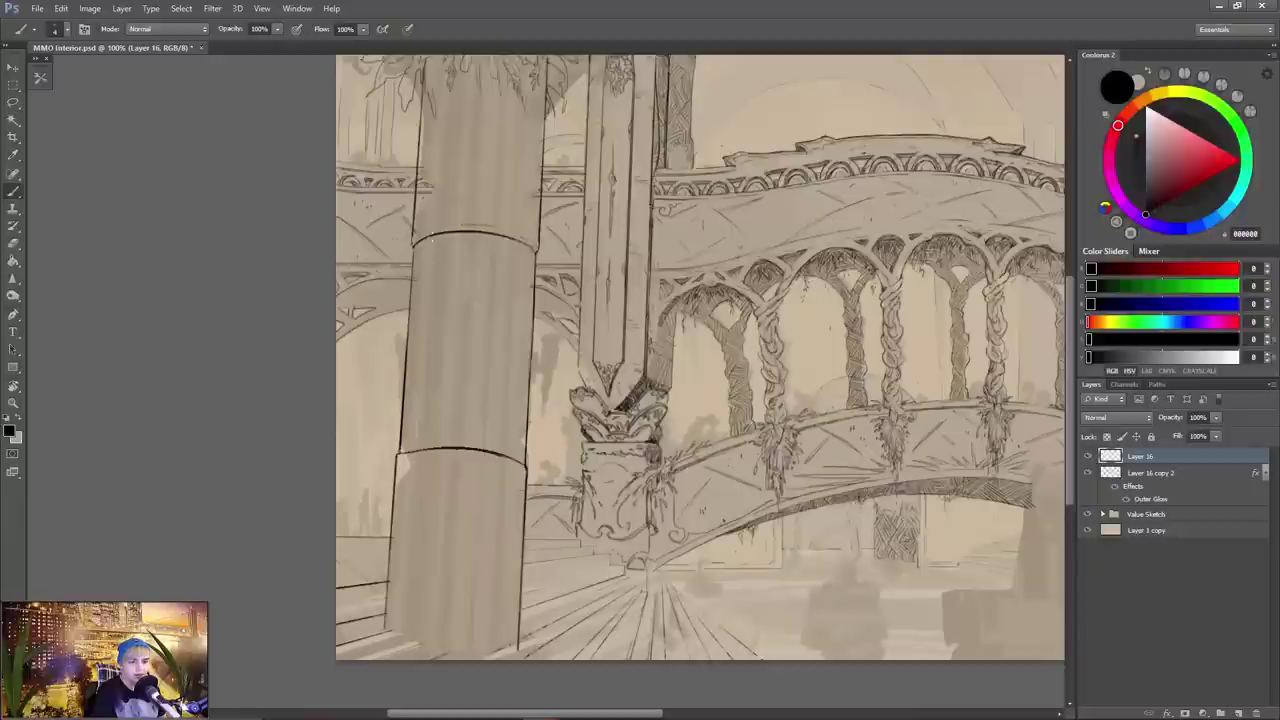
{"action": "key", "text": "e"}
{"action": "key", "text": "b"}
{"action": "left_click_drag", "start_coordinate": [526, 472], "coordinate": [522, 546]}
{"action": "key", "text": "e"}
{"action": "key", "text": "b"}
- Draw a dense leaf ornament filling the column's middle section on a new layer
{"action": "left_click", "coordinate": [1238, 713]}
{"action": "left_click_drag", "start_coordinate": [462, 236], "coordinate": [446, 254]}
{"action": "mouse_move", "coordinate": [424, 278]}
{"action": "left_mouse_down"}
{"action": "mouse_move", "coordinate": [446, 280]}
{"action": "mouse_move", "coordinate": [430, 350]}
{"action": "mouse_move", "coordinate": [440, 410]}
{"action": "mouse_move", "coordinate": [485, 425]}
{"action": "mouse_move", "coordinate": [440, 440]}
{"action": "mouse_move", "coordinate": [518, 442]}
{"action": "left_mouse_up"}
{"action": "mouse_move", "coordinate": [458, 330]}
{"action": "left_mouse_down"}
{"action": "mouse_move", "coordinate": [506, 355]}
{"action": "mouse_move", "coordinate": [460, 378]}
{"action": "mouse_move", "coordinate": [498, 332]}
{"action": "mouse_move", "coordinate": [520, 272]}
{"action": "mouse_move", "coordinate": [496, 238]}
{"action": "left_mouse_up"}
{"action": "mouse_move", "coordinate": [462, 300]}
{"action": "left_mouse_down"}
{"action": "mouse_move", "coordinate": [494, 284]}
{"action": "mouse_move", "coordinate": [466, 238]}
{"action": "mouse_move", "coordinate": [460, 270]}
{"action": "left_mouse_up"}
{"action": "key", "text": "e"}
{"action": "key", "text": "b"}
{"action": "mouse_move", "coordinate": [452, 240]}
{"action": "left_mouse_down"}
{"action": "mouse_move", "coordinate": [478, 260]}
{"action": "mouse_move", "coordinate": [510, 256]}
{"action": "left_mouse_up"}
{"action": "left_click_drag", "start_coordinate": [498, 250], "coordinate": [514, 262]}
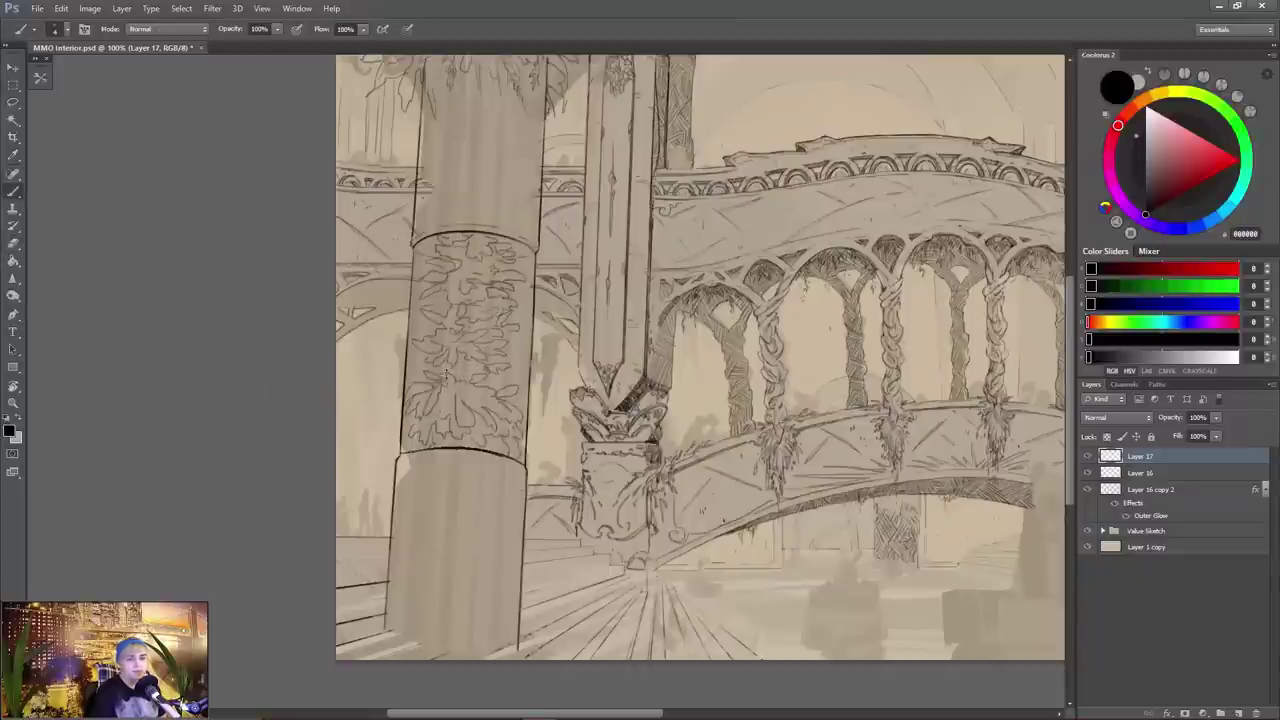
- Hide the Value Sketch group and hatch the gaps between the leaves of the column's ornament
{"action": "left_click", "coordinate": [1089, 533]}
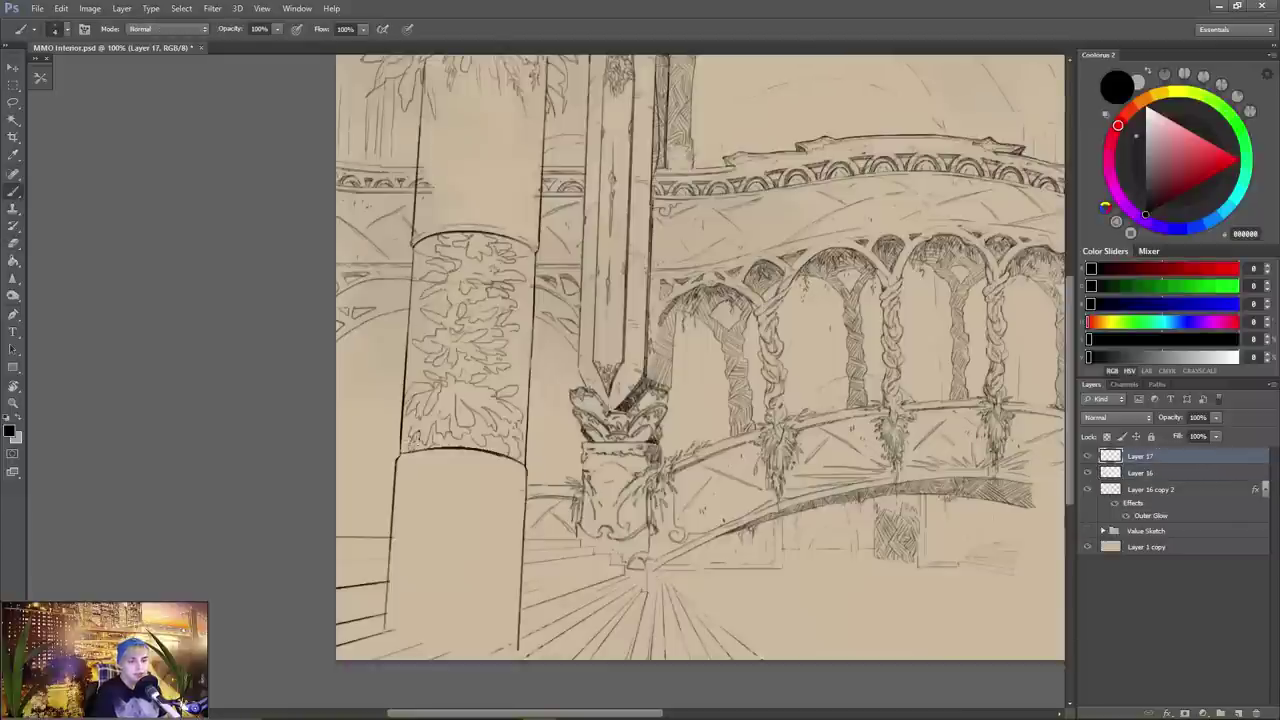
{"action": "mouse_move", "coordinate": [430, 362]}
{"action": "left_mouse_down"}
{"action": "mouse_move", "coordinate": [446, 378]}
{"action": "mouse_move", "coordinate": [470, 374]}
{"action": "left_mouse_up"}
{"action": "left_click_drag", "start_coordinate": [446, 288], "coordinate": [466, 306]}
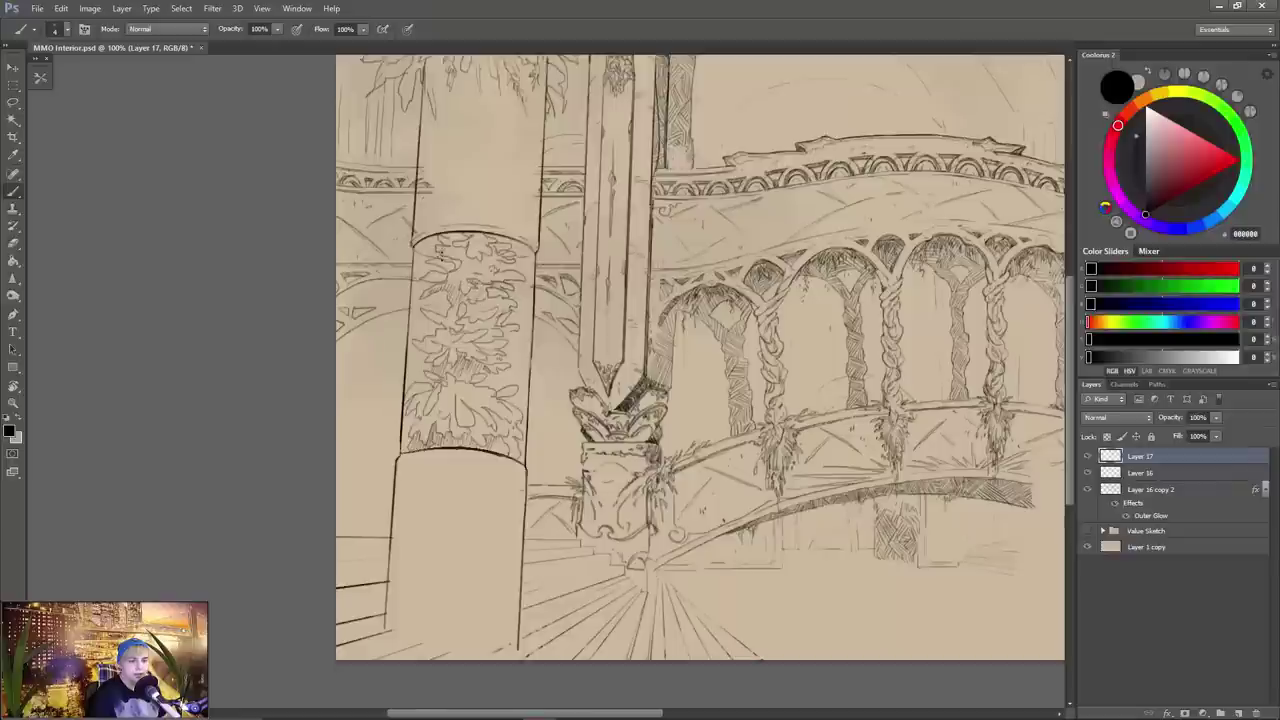
{"action": "left_click_drag", "start_coordinate": [444, 252], "coordinate": [464, 257]}
{"action": "mouse_move", "coordinate": [410, 416]}
{"action": "left_mouse_down"}
{"action": "mouse_move", "coordinate": [420, 402]}
{"action": "mouse_move", "coordinate": [486, 401]}
{"action": "mouse_move", "coordinate": [462, 405]}
{"action": "left_mouse_up"}
{"action": "left_click_drag", "start_coordinate": [490, 393], "coordinate": [502, 379]}
- Merge the leaf ornament layer into Layer 16 and keep Layer 16 active
{"action": "left_click_drag", "start_coordinate": [779, 290], "coordinate": [547, 318]}
{"action": "key", "text": "e"}
{"action": "key", "text": "ctrl+e"}
{"action": "left_click", "coordinate": [1152, 473]}
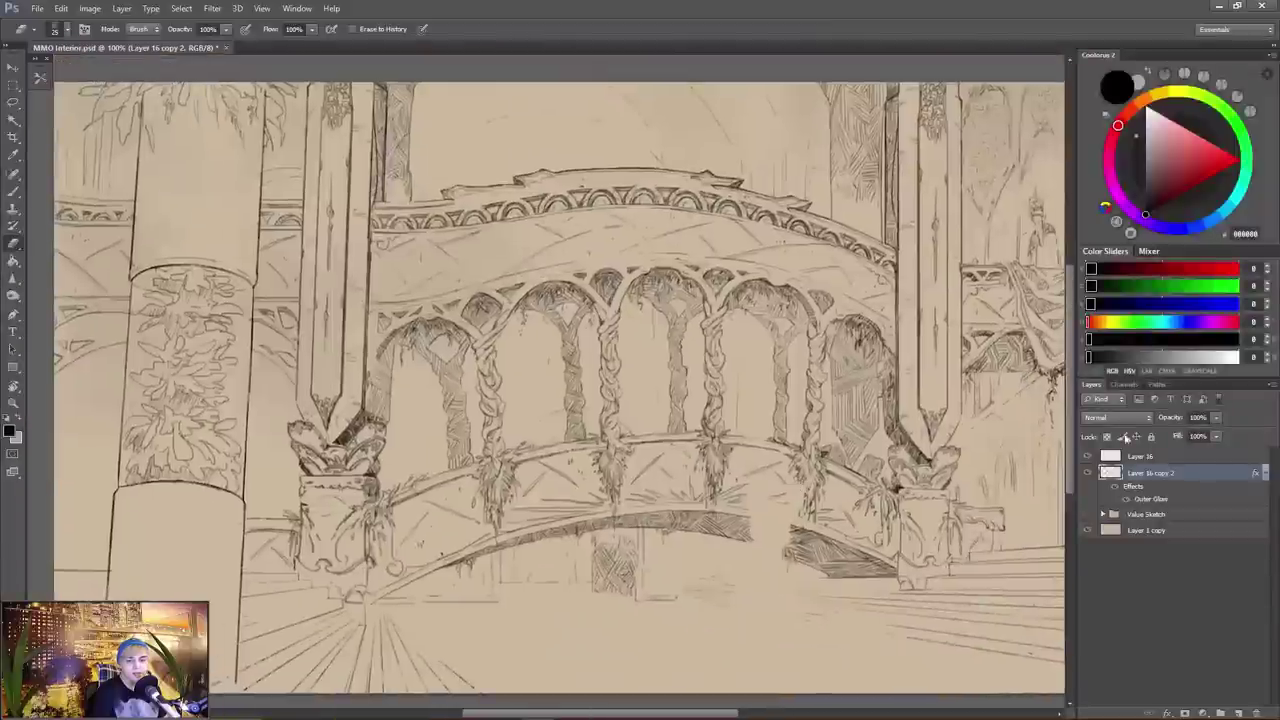
{"action": "left_click", "coordinate": [1150, 457]}
- Strengthen the side edges of the column's ornamented middle section and undo a trial curve across the upper section
{"action": "key", "text": "b"}
{"action": "left_click_drag", "start_coordinate": [247, 344], "coordinate": [245, 430]}
{"action": "left_click_drag", "start_coordinate": [130, 320], "coordinate": [122, 464]}
{"action": "left_click_drag", "start_coordinate": [145, 180], "coordinate": [231, 177]}
{"action": "key", "text": "ctrl+z"}
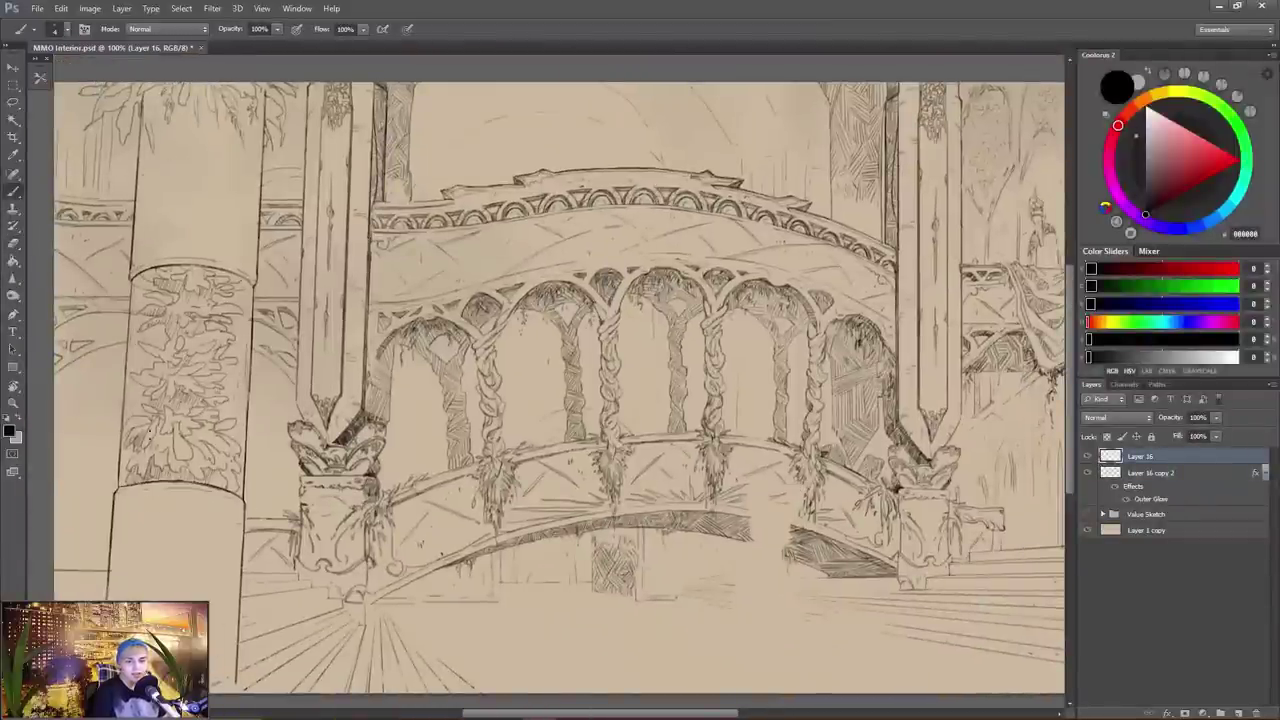
- Draw curved band lines across the column's lower and upper sections and fill the upper band with leaf ornament
{"action": "left_click_drag", "start_coordinate": [128, 552], "coordinate": [216, 550]}
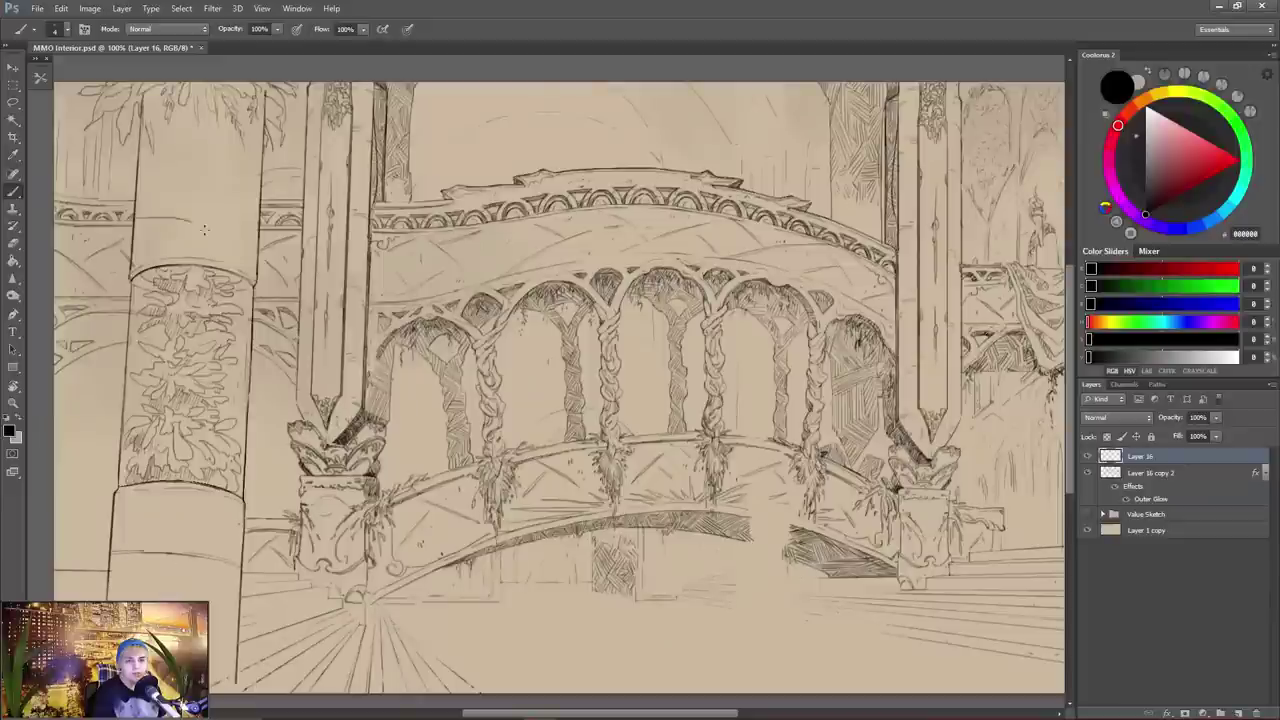
{"action": "left_click_drag", "start_coordinate": [162, 214], "coordinate": [230, 204]}
{"action": "left_click_drag", "start_coordinate": [142, 176], "coordinate": [218, 162]}
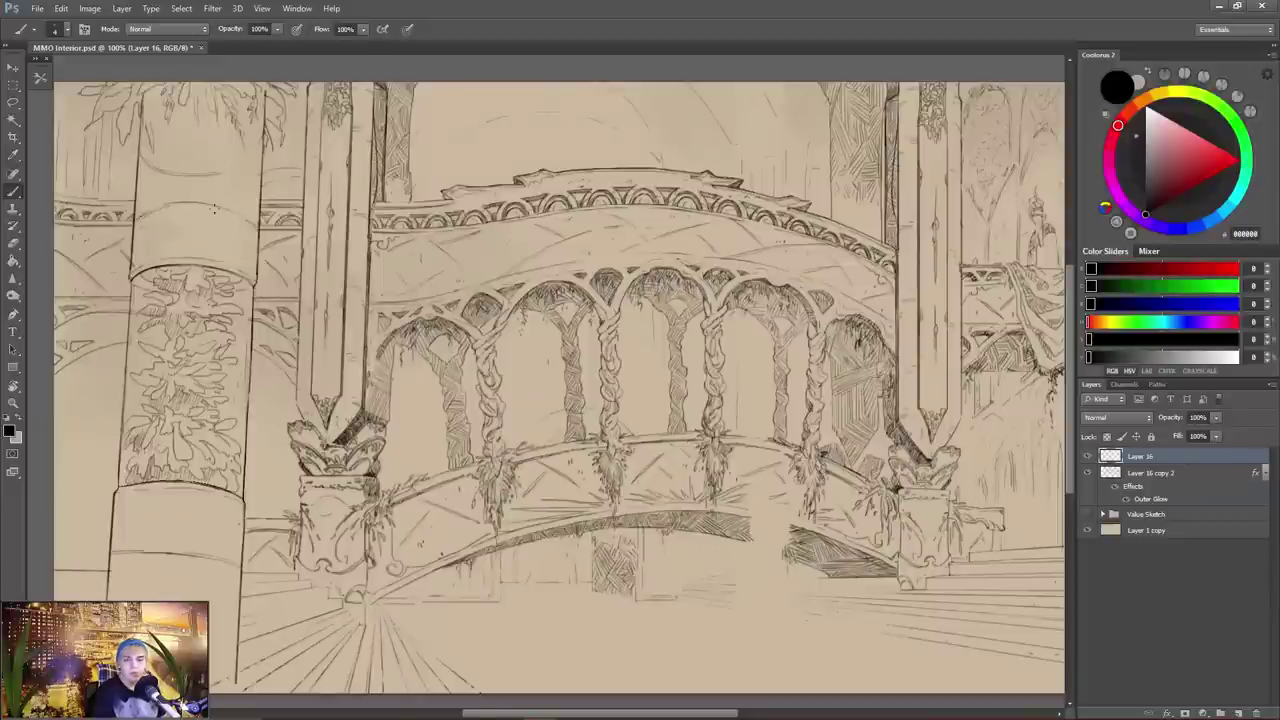
{"action": "mouse_move", "coordinate": [136, 178]}
{"action": "left_mouse_down"}
{"action": "mouse_move", "coordinate": [166, 190]}
{"action": "mouse_move", "coordinate": [260, 168]}
{"action": "left_mouse_up"}
{"action": "mouse_move", "coordinate": [138, 168]}
{"action": "left_mouse_down"}
{"action": "mouse_move", "coordinate": [142, 180]}
{"action": "mouse_move", "coordinate": [190, 182]}
{"action": "mouse_move", "coordinate": [250, 166]}
{"action": "mouse_move", "coordinate": [266, 144]}
{"action": "left_mouse_up"}
{"action": "left_click_drag", "start_coordinate": [138, 218], "coordinate": [262, 178]}
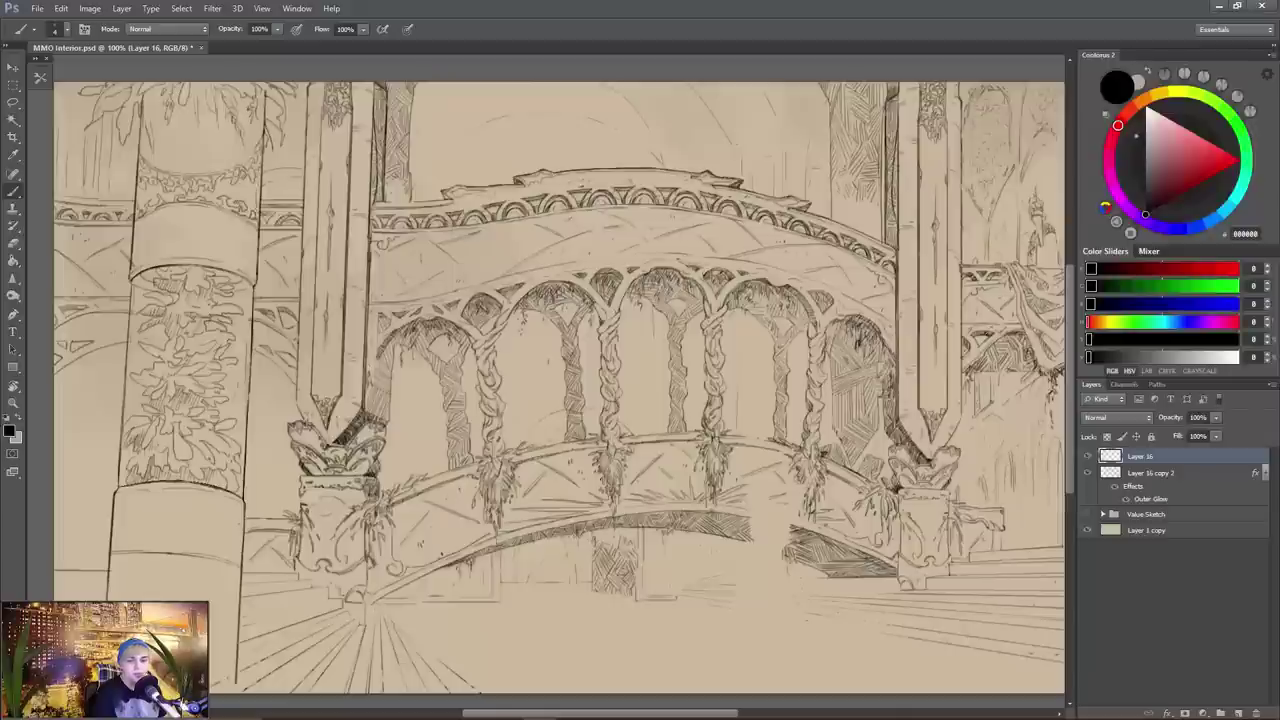
- Add hatching at the ends of the column's upper ring and draw leaf ornament beneath the lower section's band line
{"action": "mouse_move", "coordinate": [134, 266]}
{"action": "left_mouse_down"}
{"action": "mouse_move", "coordinate": [146, 250]}
{"action": "mouse_move", "coordinate": [162, 256]}
{"action": "left_mouse_up"}
{"action": "left_click_drag", "start_coordinate": [240, 274], "coordinate": [256, 258]}
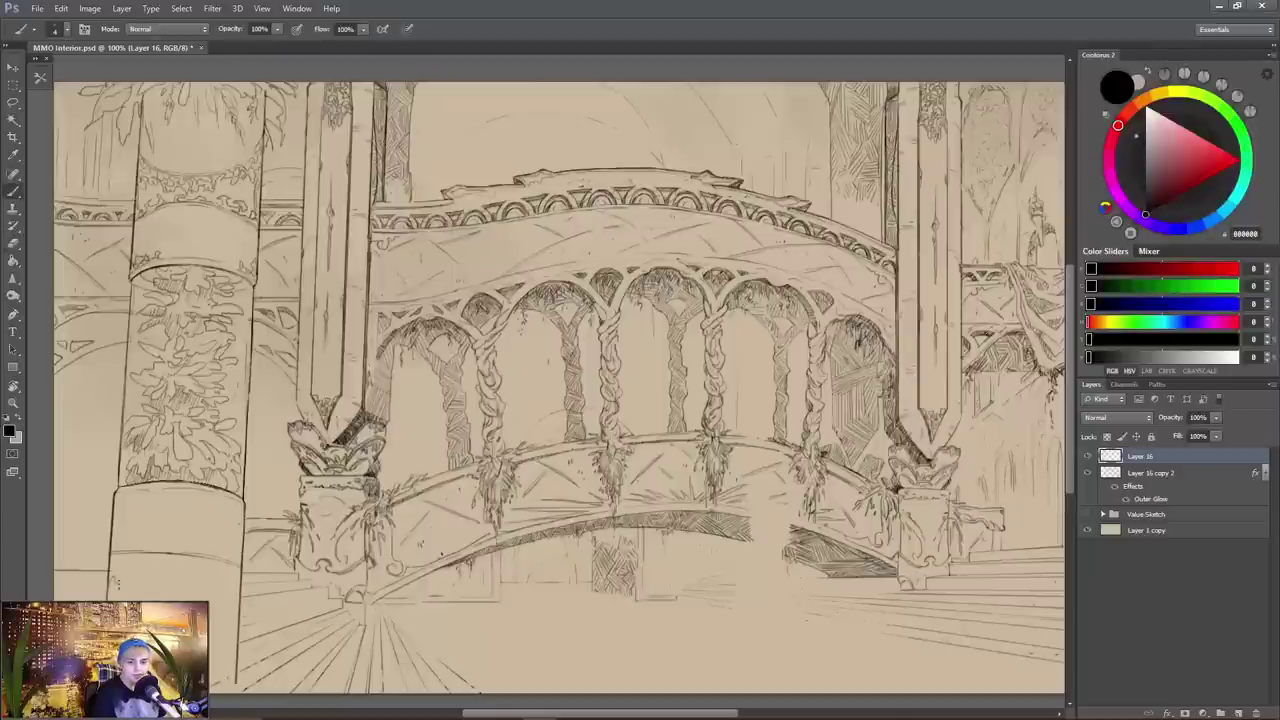
{"action": "mouse_move", "coordinate": [125, 587]}
{"action": "left_mouse_down"}
{"action": "mouse_move", "coordinate": [200, 582]}
{"action": "mouse_move", "coordinate": [236, 622]}
{"action": "mouse_move", "coordinate": [206, 570]}
{"action": "mouse_move", "coordinate": [156, 558]}
{"action": "left_mouse_up"}
{"action": "mouse_move", "coordinate": [172, 578]}
{"action": "left_mouse_down"}
{"action": "mouse_move", "coordinate": [140, 554]}
{"action": "mouse_move", "coordinate": [110, 574]}
{"action": "left_mouse_up"}
{"action": "mouse_move", "coordinate": [130, 584]}
{"action": "left_mouse_down"}
{"action": "mouse_move", "coordinate": [106, 566]}
{"action": "mouse_move", "coordinate": [120, 554]}
{"action": "left_mouse_up"}
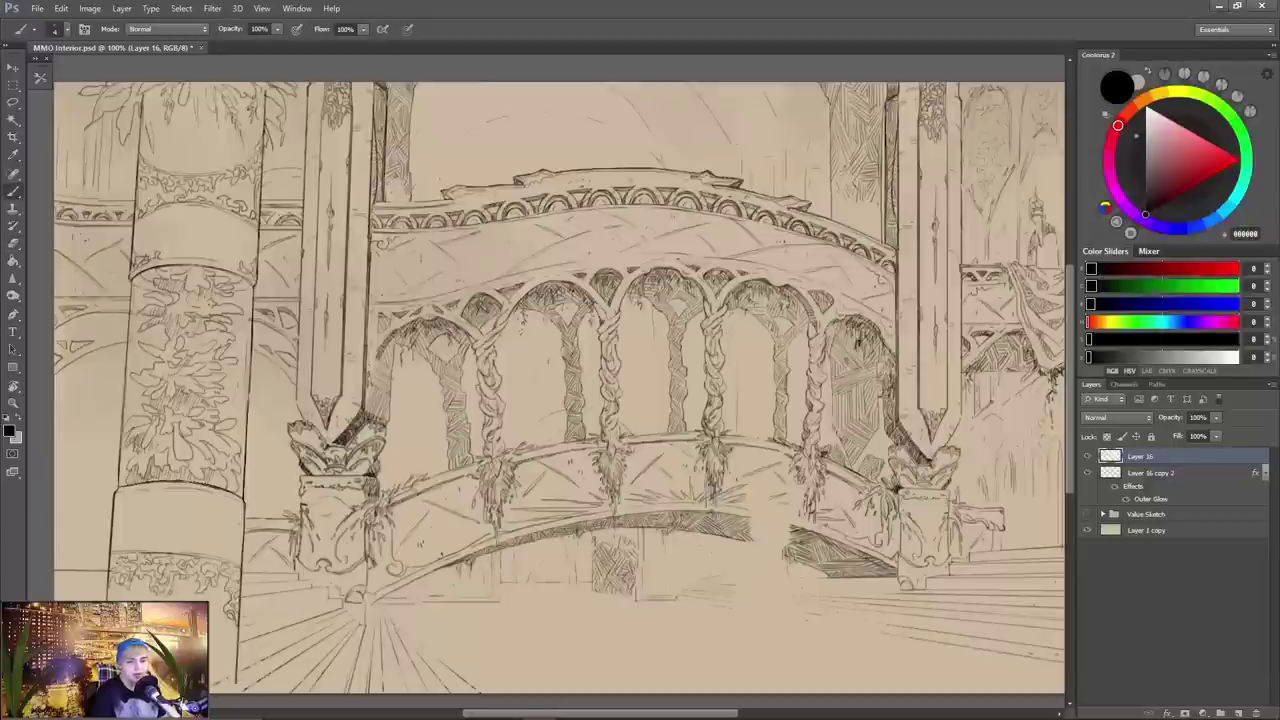
{"action": "key", "text": "e"}
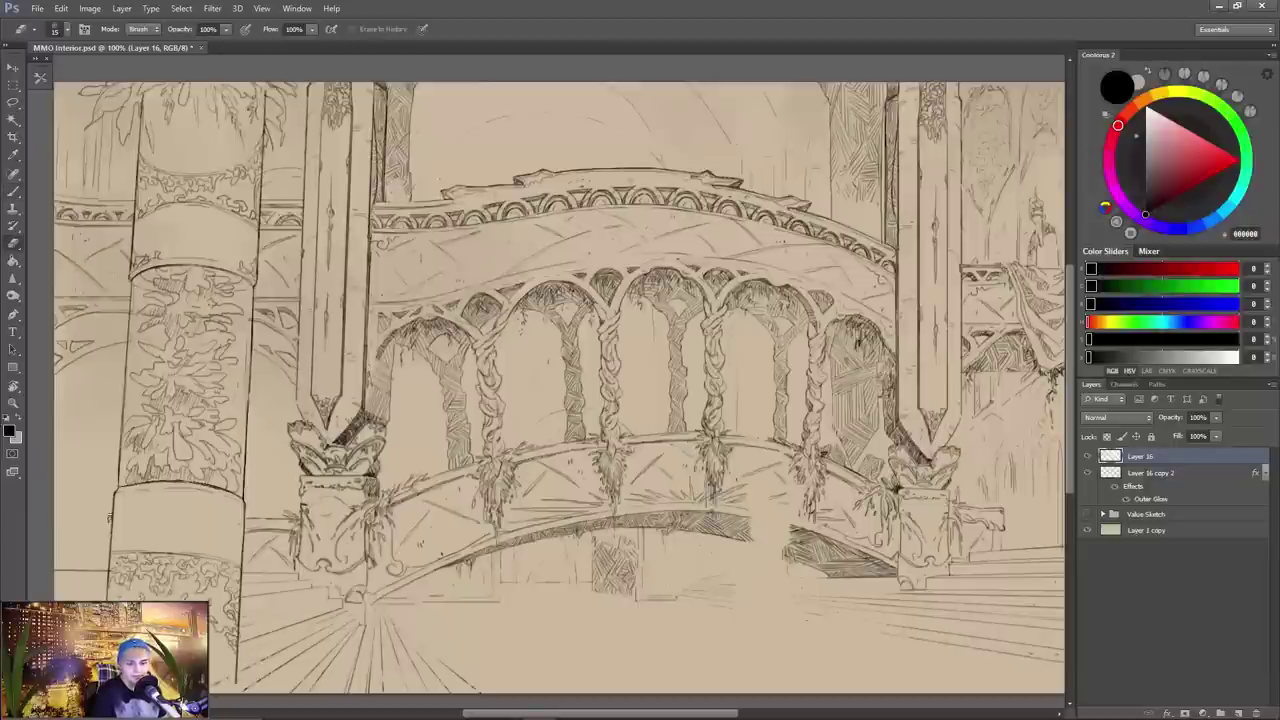
- Extend the foreground column's side edge down to the floor and sketch a low stepped outline at its base
{"action": "mouse_move", "coordinate": [152, 482]}
{"action": "left_mouse_down"}
{"action": "mouse_move", "coordinate": [222, 492]}
{"action": "mouse_move", "coordinate": [152, 482]}
{"action": "left_mouse_up"}
{"action": "mouse_move", "coordinate": [256, 298]}
{"action": "left_mouse_down"}
{"action": "mouse_move", "coordinate": [252, 356]}
{"action": "mouse_move", "coordinate": [256, 300]}
{"action": "left_mouse_up"}
{"action": "key", "text": "b"}
{"action": "mouse_move", "coordinate": [169, 673]}
{"action": "left_mouse_down"}
{"action": "mouse_move", "coordinate": [119, 583]}
{"action": "mouse_move", "coordinate": [236, 646]}
{"action": "left_mouse_up"}
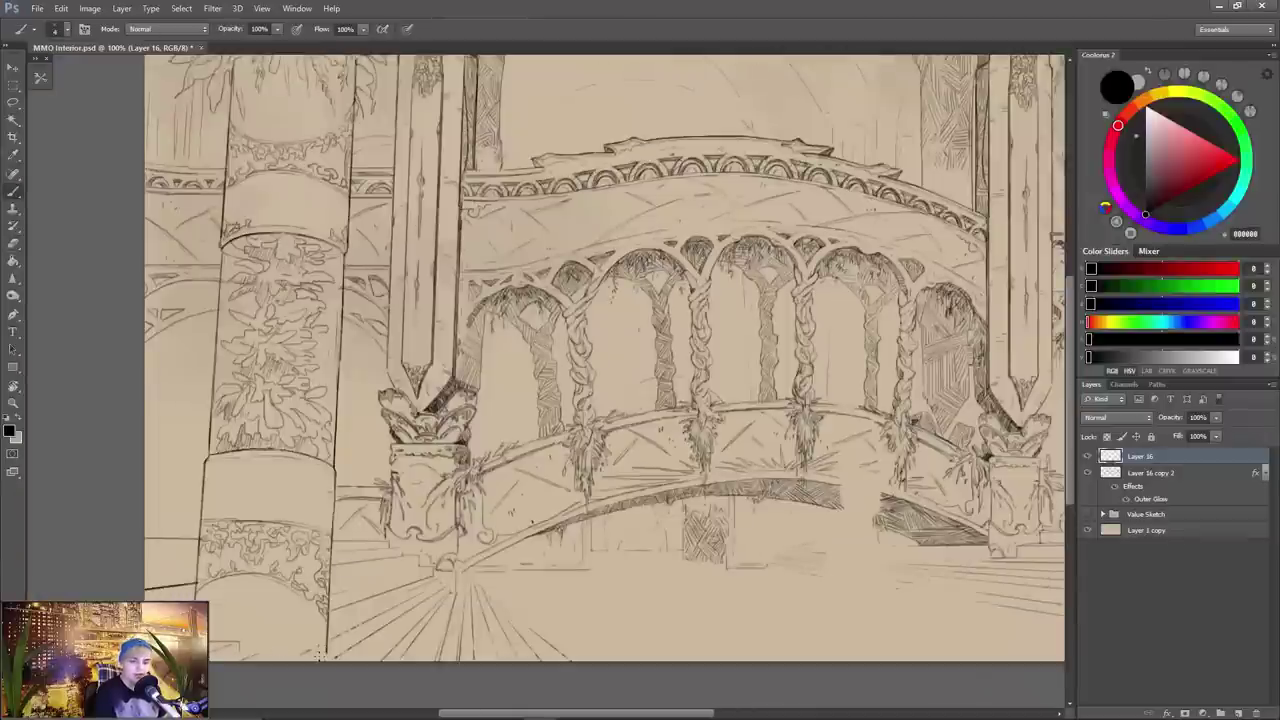
{"action": "left_click_drag", "start_coordinate": [327, 655], "coordinate": [268, 648]}
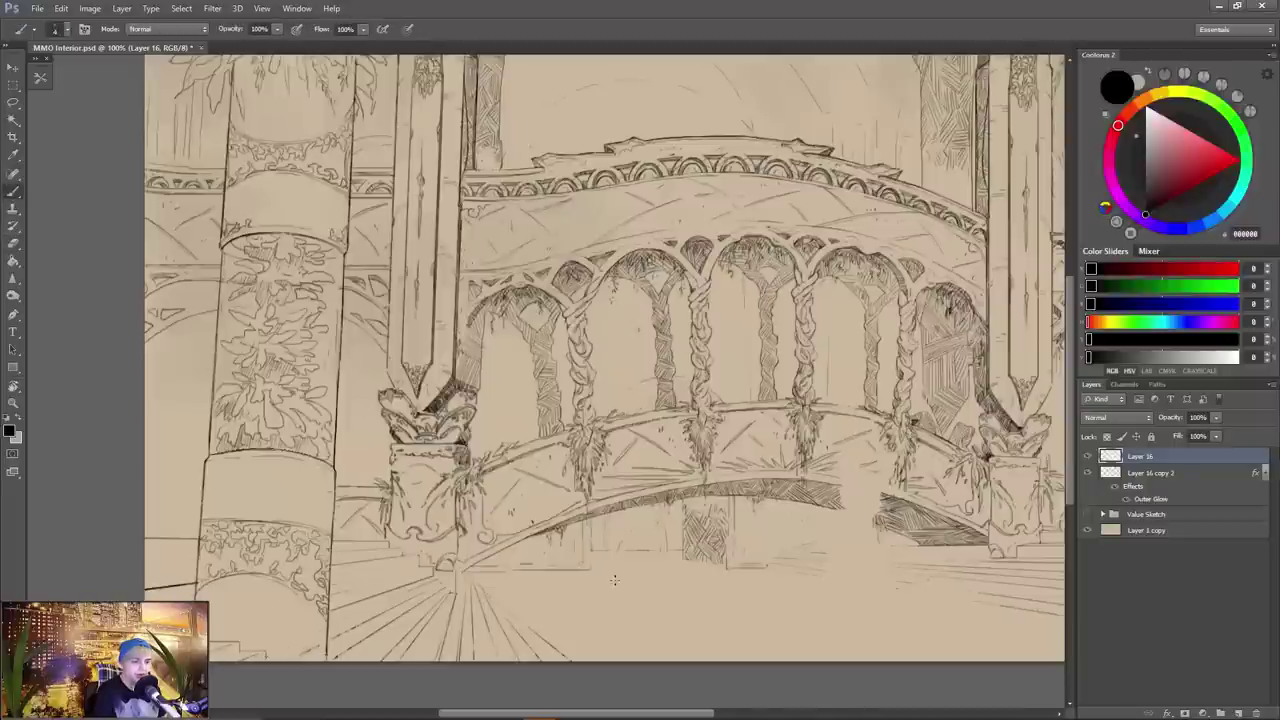
- Merge Layer 16 into Layer 16 copy 2 and compare the line art with the value sketch briefly shown
{"action": "key", "text": "e"}
{"action": "key", "text": "b"}
{"action": "key", "text": "e"}
{"action": "key", "text": "ctrl+e"}
{"action": "mouse_move", "coordinate": [860, 440]}
{"action": "left_mouse_down"}
{"action": "mouse_move", "coordinate": [660, 485]}
{"action": "mouse_move", "coordinate": [700, 467]}
{"action": "left_mouse_up"}
{"action": "left_click", "coordinate": [1088, 498]}
{"action": "left_click", "coordinate": [1088, 498]}
{"action": "key", "text": "b"}
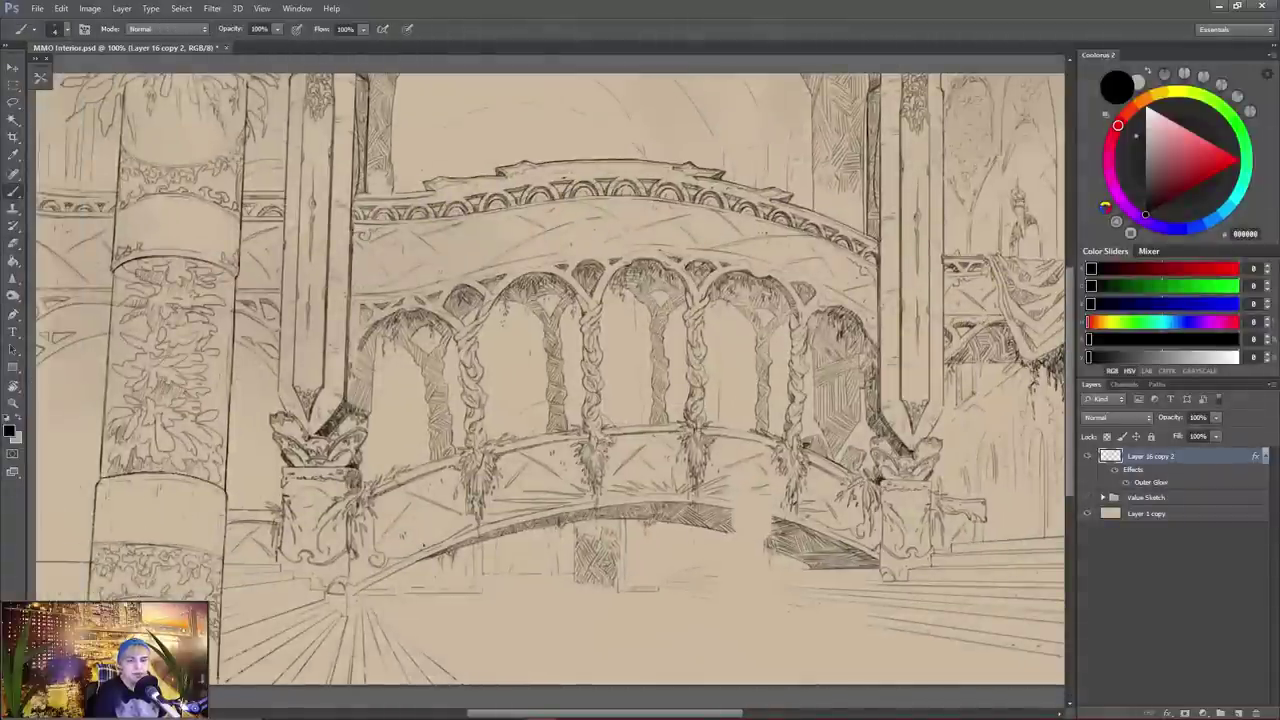
- Texture the column's plain sections with short vertical strokes and clean up stray marks with the eraser
{"action": "left_click_drag", "start_coordinate": [181, 213], "coordinate": [191, 333]}
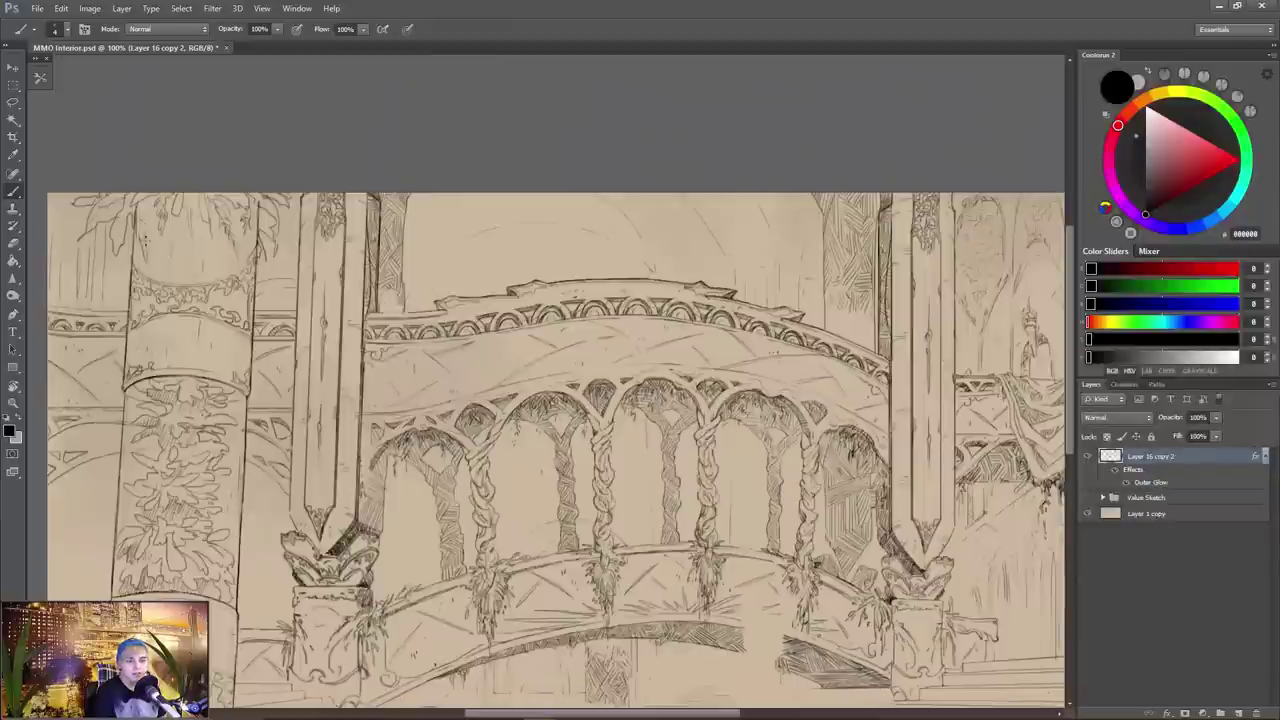
{"action": "left_click_drag", "start_coordinate": [180, 211], "coordinate": [194, 235]}
{"action": "left_click_drag", "start_coordinate": [250, 336], "coordinate": [250, 376]}
{"action": "mouse_move", "coordinate": [155, 602]}
{"action": "left_mouse_down"}
{"action": "mouse_move", "coordinate": [165, 555]}
{"action": "mouse_move", "coordinate": [135, 510]}
{"action": "mouse_move", "coordinate": [102, 524]}
{"action": "left_mouse_up"}
{"action": "key", "text": "e"}
{"action": "key", "text": "b"}
{"action": "key", "text": "e"}
{"action": "left_click_drag", "start_coordinate": [227, 314], "coordinate": [228, 402]}
{"action": "key", "text": "b"}
{"action": "mouse_move", "coordinate": [222, 480]}
{"action": "left_mouse_down"}
{"action": "mouse_move", "coordinate": [199, 400]}
{"action": "mouse_move", "coordinate": [247, 442]}
{"action": "left_mouse_up"}
- Darken the background between the leaves in the column's lower ornament band
{"action": "left_click", "coordinate": [13, 278]}
{"action": "left_click_drag", "start_coordinate": [140, 550], "coordinate": [215, 570]}
{"action": "mouse_move", "coordinate": [203, 69]}
{"action": "left_mouse_down"}
{"action": "mouse_move", "coordinate": [225, 146]}
{"action": "mouse_move", "coordinate": [287, 62]}
{"action": "left_mouse_up"}
{"action": "key", "text": "b"}
{"action": "key", "text": "e"}
{"action": "key", "text": "b"}
{"action": "key", "text": "e"}
{"action": "key", "text": "b"}
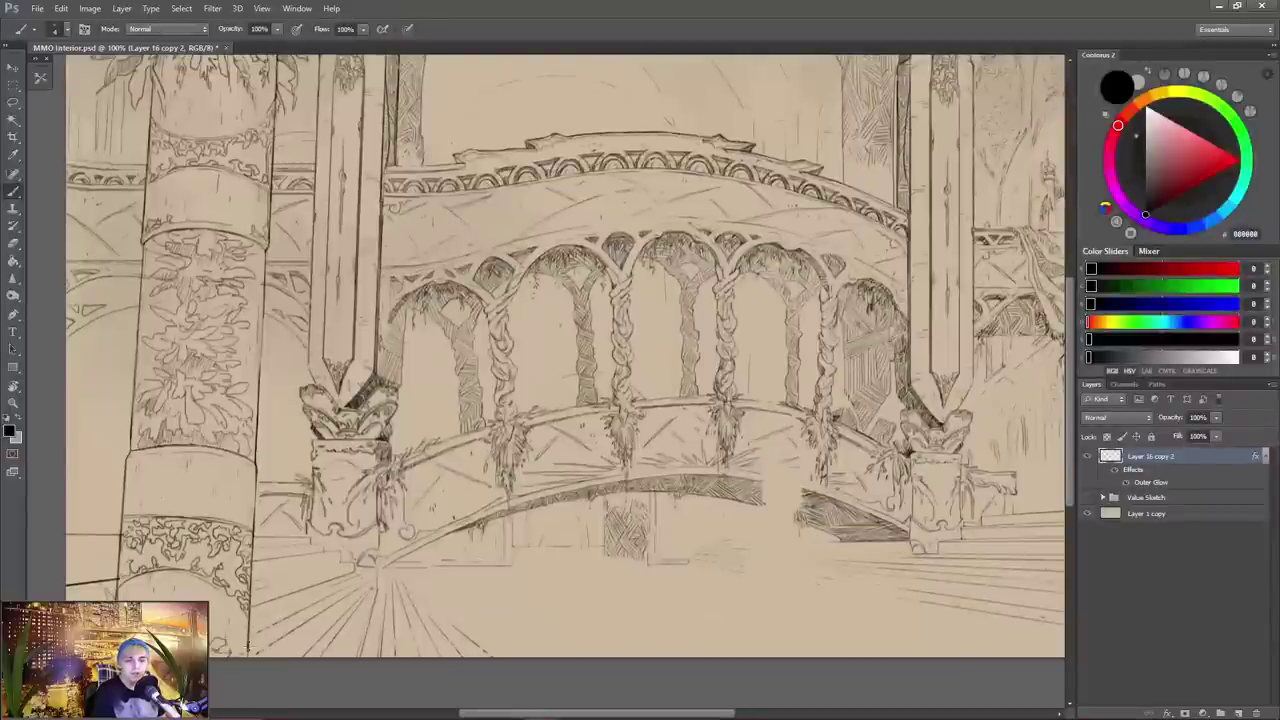
- Draw leaf ornament around the foreground column's base and trim its lines with the eraser
{"action": "left_click_drag", "start_coordinate": [258, 626], "coordinate": [249, 651]}
{"action": "key", "text": "e"}
{"action": "key", "text": "b"}
{"action": "key", "text": "e"}
{"action": "key", "text": "b"}
{"action": "left_click_drag", "start_coordinate": [191, 321], "coordinate": [155, 323]}
{"action": "key", "text": "e"}
{"action": "mouse_move", "coordinate": [115, 532]}
{"action": "left_mouse_down"}
{"action": "mouse_move", "coordinate": [125, 519]}
{"action": "mouse_move", "coordinate": [172, 520]}
{"action": "left_mouse_up"}
{"action": "left_click_drag", "start_coordinate": [183, 590], "coordinate": [212, 597]}
{"action": "key", "text": "b"}
{"action": "key", "text": "e"}
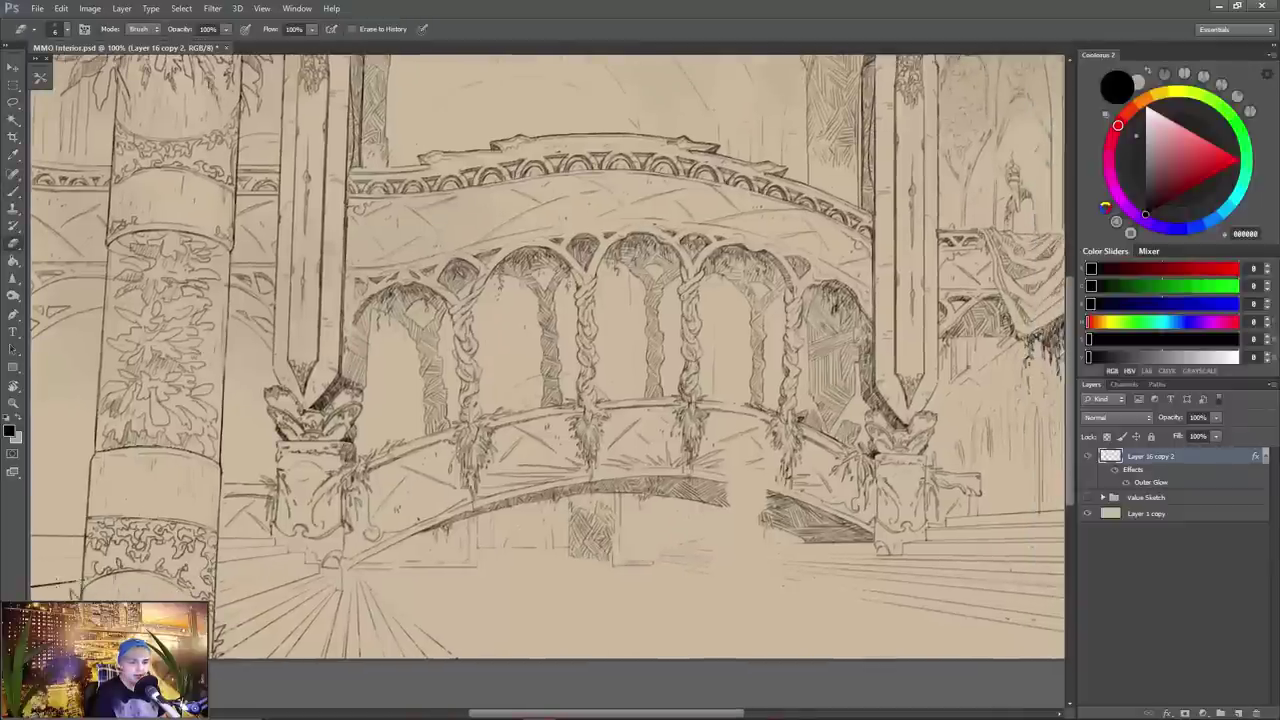
{"action": "key", "text": "b"}
{"action": "key", "text": "e"}
{"action": "mouse_move", "coordinate": [412, 449]}
{"action": "left_mouse_down"}
{"action": "mouse_move", "coordinate": [448, 448]}
{"action": "mouse_move", "coordinate": [415, 509]}
{"action": "mouse_move", "coordinate": [499, 509]}
{"action": "left_mouse_up"}
- Show the Value Sketch group and add a new layer above the line art
{"action": "key", "text": "b"}
{"action": "left_click", "coordinate": [1087, 497]}
{"action": "left_click", "coordinate": [1238, 713]}
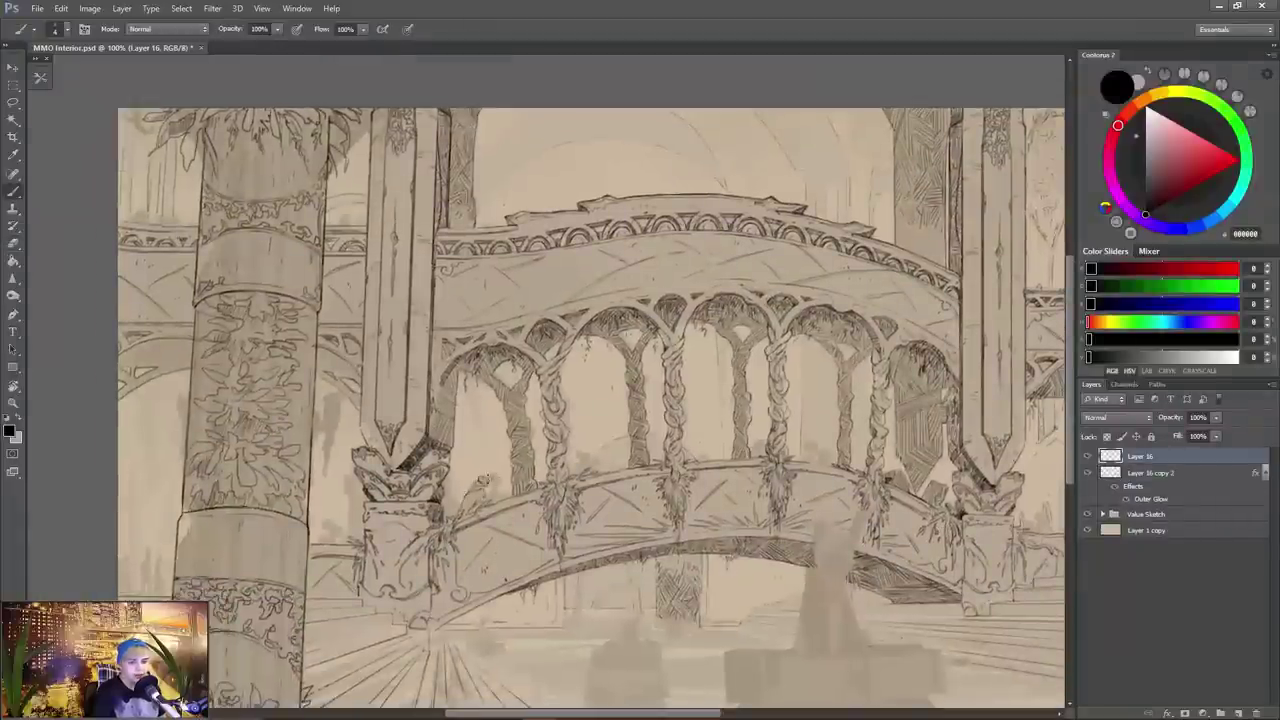
- Outline small foliage and figure silhouettes along the lower bridge's railing and beside the foreground column
{"action": "left_click_drag", "start_coordinate": [468, 301], "coordinate": [448, 287]}
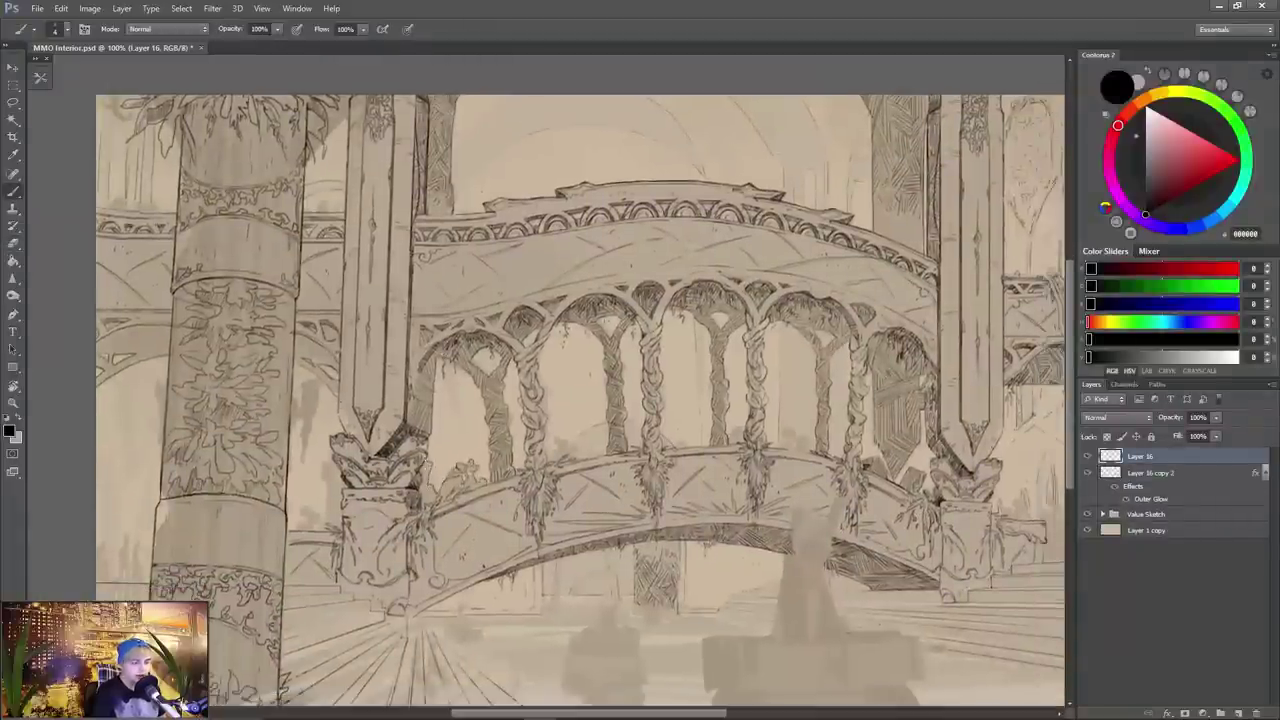
{"action": "left_click_drag", "start_coordinate": [310, 512], "coordinate": [322, 518]}
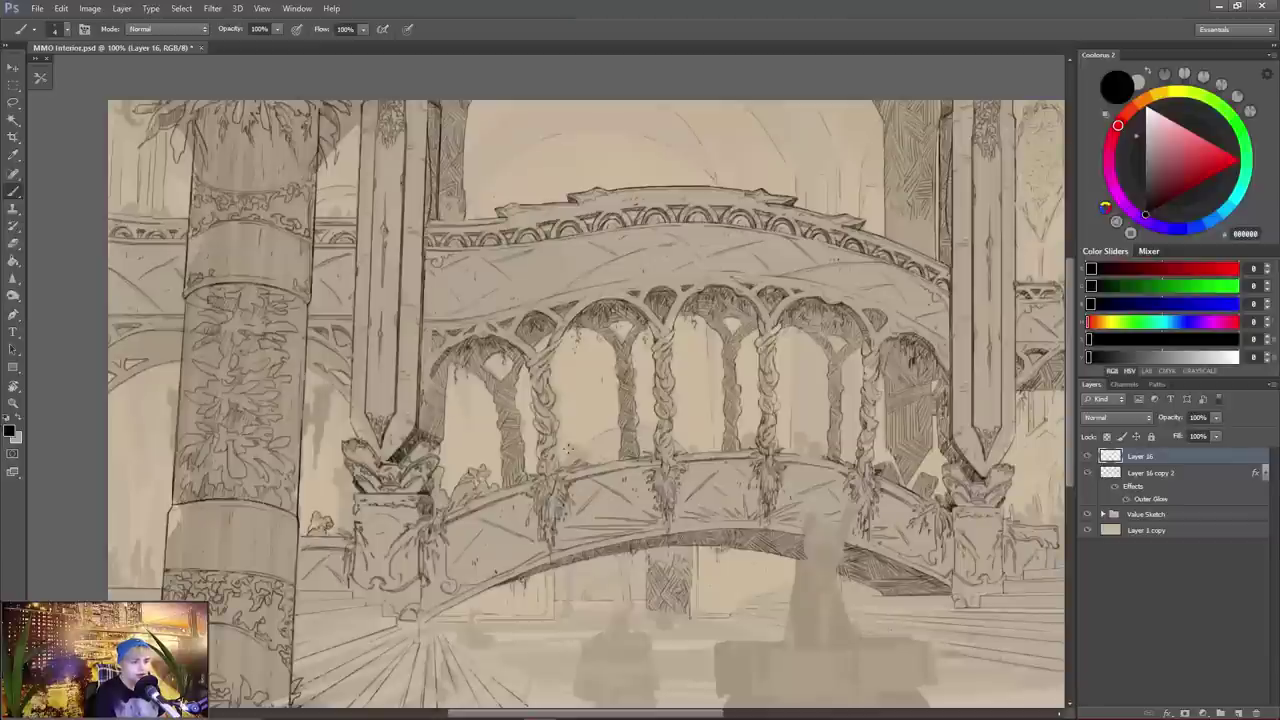
{"action": "mouse_move", "coordinate": [797, 433]}
{"action": "left_mouse_down"}
{"action": "mouse_move", "coordinate": [803, 447]}
{"action": "mouse_move", "coordinate": [912, 419]}
{"action": "left_mouse_up"}
{"action": "left_click_drag", "start_coordinate": [231, 509], "coordinate": [233, 528]}
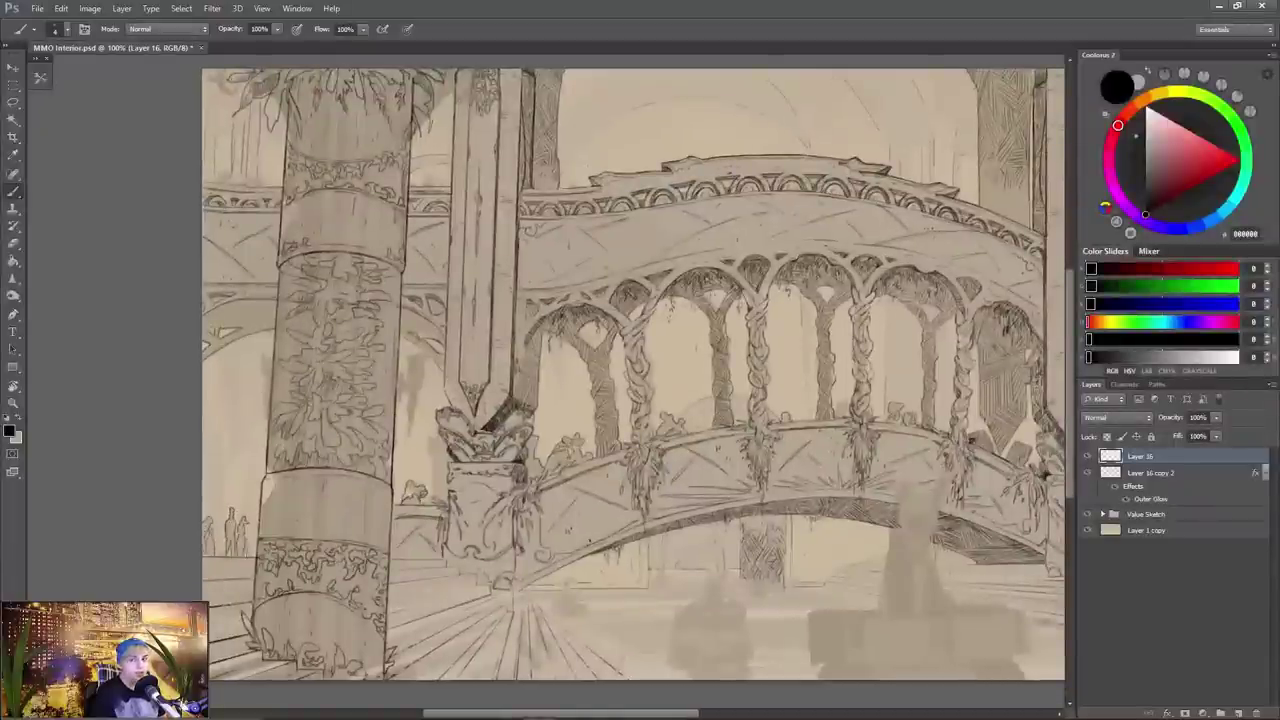
- Draw thin curved arch lines in the background behind the figures beside the foreground column
{"action": "left_click_drag", "start_coordinate": [205, 405], "coordinate": [221, 505]}
{"action": "left_click_drag", "start_coordinate": [209, 407], "coordinate": [227, 518]}
{"action": "left_click_drag", "start_coordinate": [221, 357], "coordinate": [232, 471]}
{"action": "left_click_drag", "start_coordinate": [231, 351], "coordinate": [233, 471]}
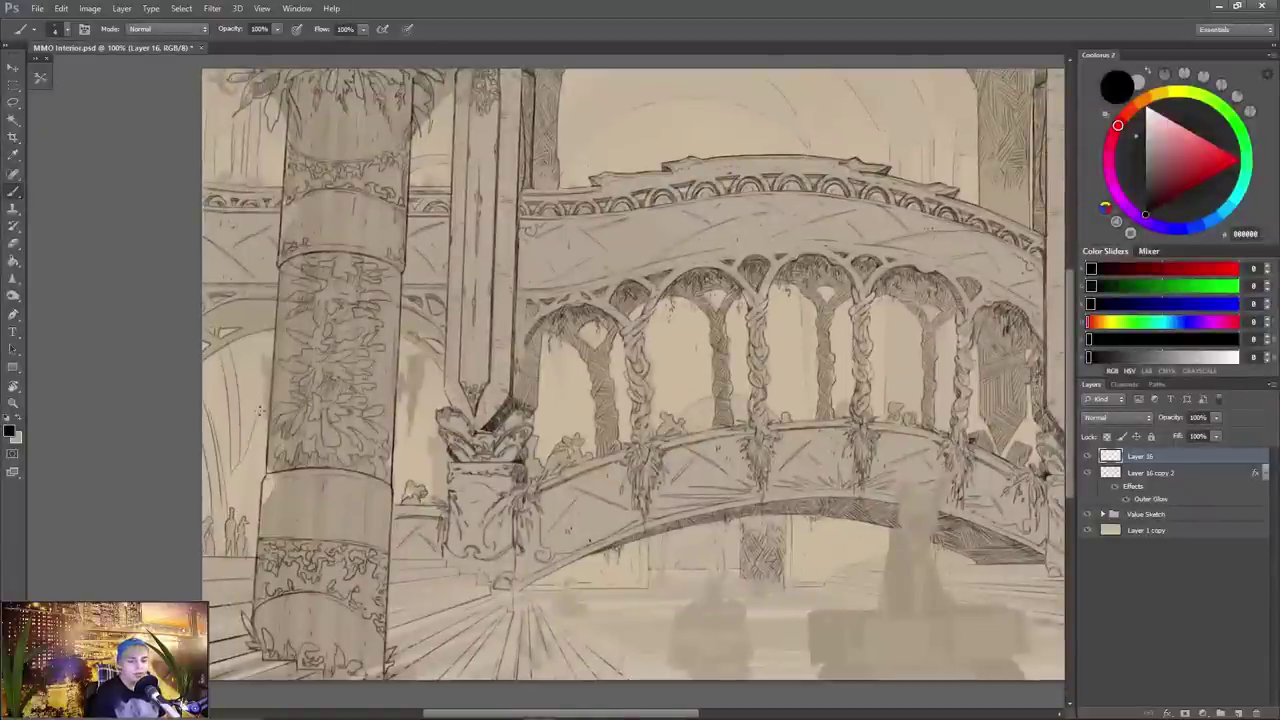
- Outline a group of standing and walking people at the top of the wide steps beyond the second pillar
{"action": "left_click_drag", "start_coordinate": [848, 476], "coordinate": [542, 472]}
{"action": "mouse_move", "coordinate": [810, 471]}
{"action": "left_mouse_down"}
{"action": "mouse_move", "coordinate": [817, 487]}
{"action": "mouse_move", "coordinate": [858, 490]}
{"action": "mouse_move", "coordinate": [874, 460]}
{"action": "mouse_move", "coordinate": [890, 486]}
{"action": "left_mouse_up"}
{"action": "left_click_drag", "start_coordinate": [878, 488], "coordinate": [896, 492]}
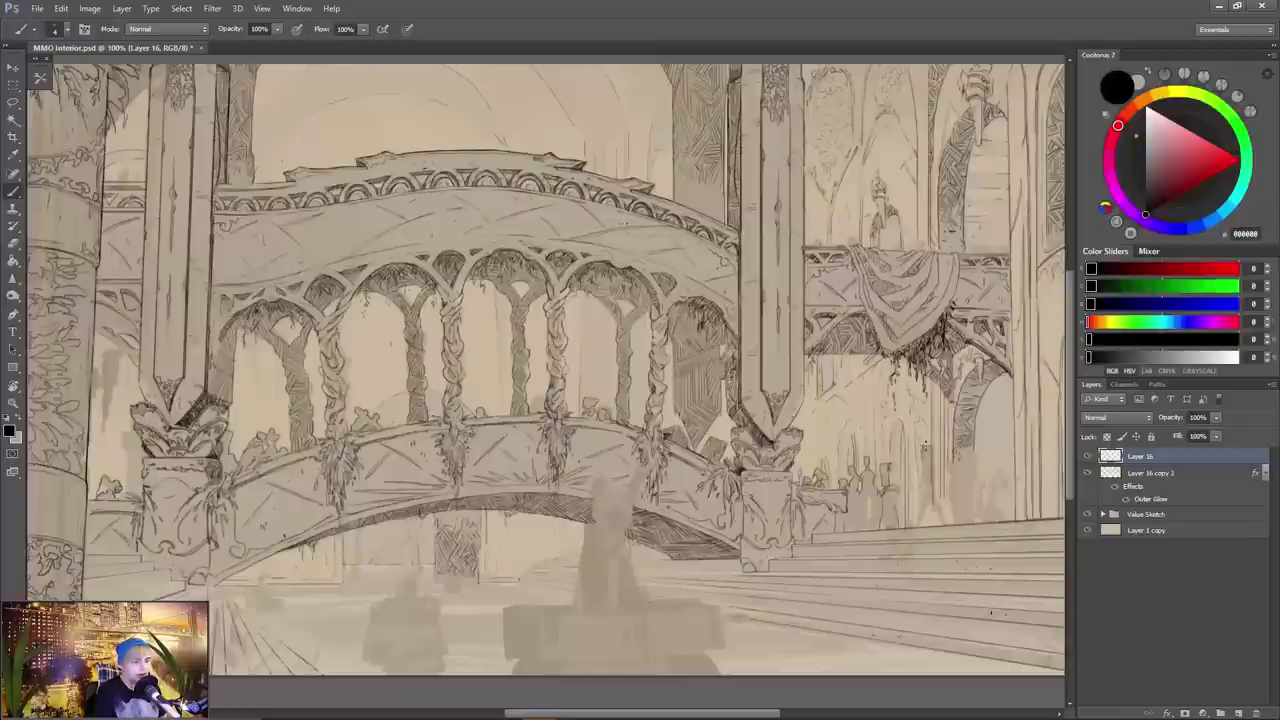
{"action": "left_click_drag", "start_coordinate": [928, 496], "coordinate": [918, 522]}
{"action": "mouse_move", "coordinate": [955, 462]}
{"action": "left_mouse_down"}
{"action": "mouse_move", "coordinate": [952, 515]}
{"action": "mouse_move", "coordinate": [960, 522]}
{"action": "mouse_move", "coordinate": [981, 488]}
{"action": "mouse_move", "coordinate": [1005, 518]}
{"action": "mouse_move", "coordinate": [974, 478]}
{"action": "left_mouse_up"}
{"action": "mouse_move", "coordinate": [972, 486]}
{"action": "left_mouse_down"}
{"action": "mouse_move", "coordinate": [975, 522]}
{"action": "mouse_move", "coordinate": [962, 493]}
{"action": "left_mouse_up"}
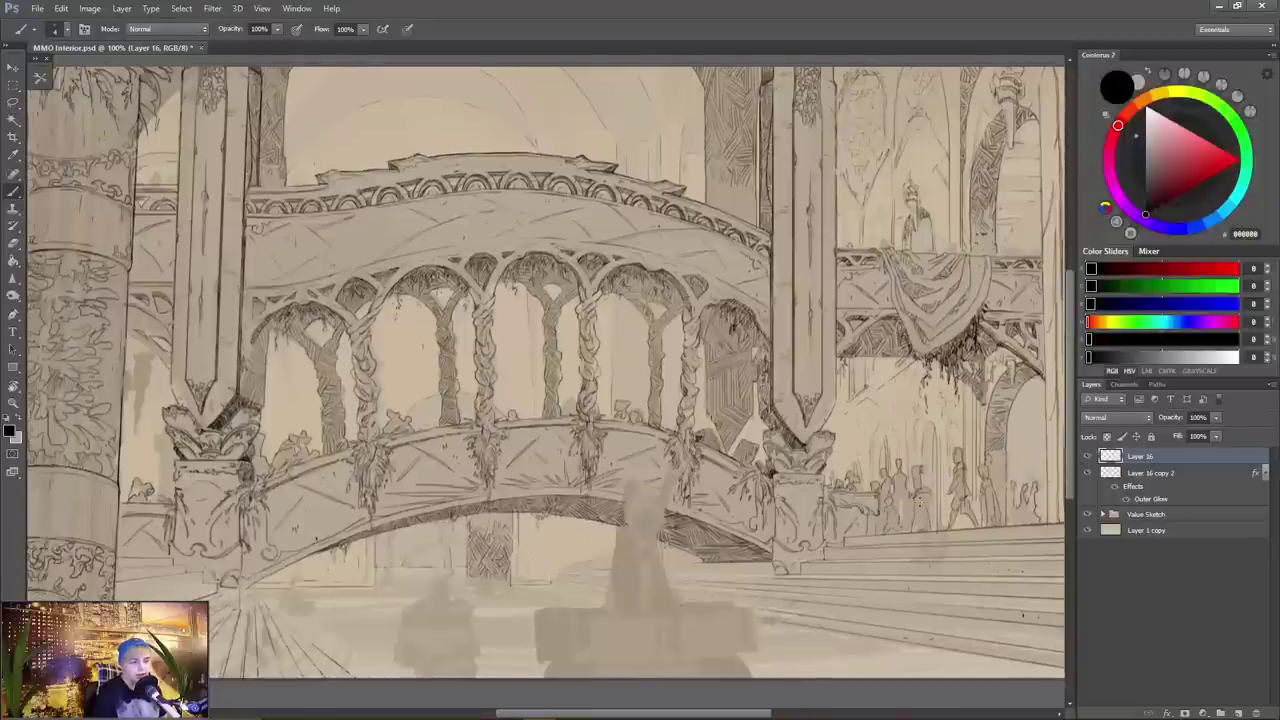
- Erase the background lines running through the people on Layer 16 copy 2, using a larger eraser, and reselect Layer 16
{"action": "left_click_drag", "start_coordinate": [887, 513], "coordinate": [801, 497]}
{"action": "left_click", "coordinate": [1150, 473]}
{"action": "key", "text": "e"}
{"action": "key", "text": "bracketright"}
{"action": "key", "text": "bracketright"}
{"action": "key", "text": "bracketright"}
{"action": "left_click_drag", "start_coordinate": [879, 431], "coordinate": [888, 486]}
{"action": "left_click", "coordinate": [1140, 456]}
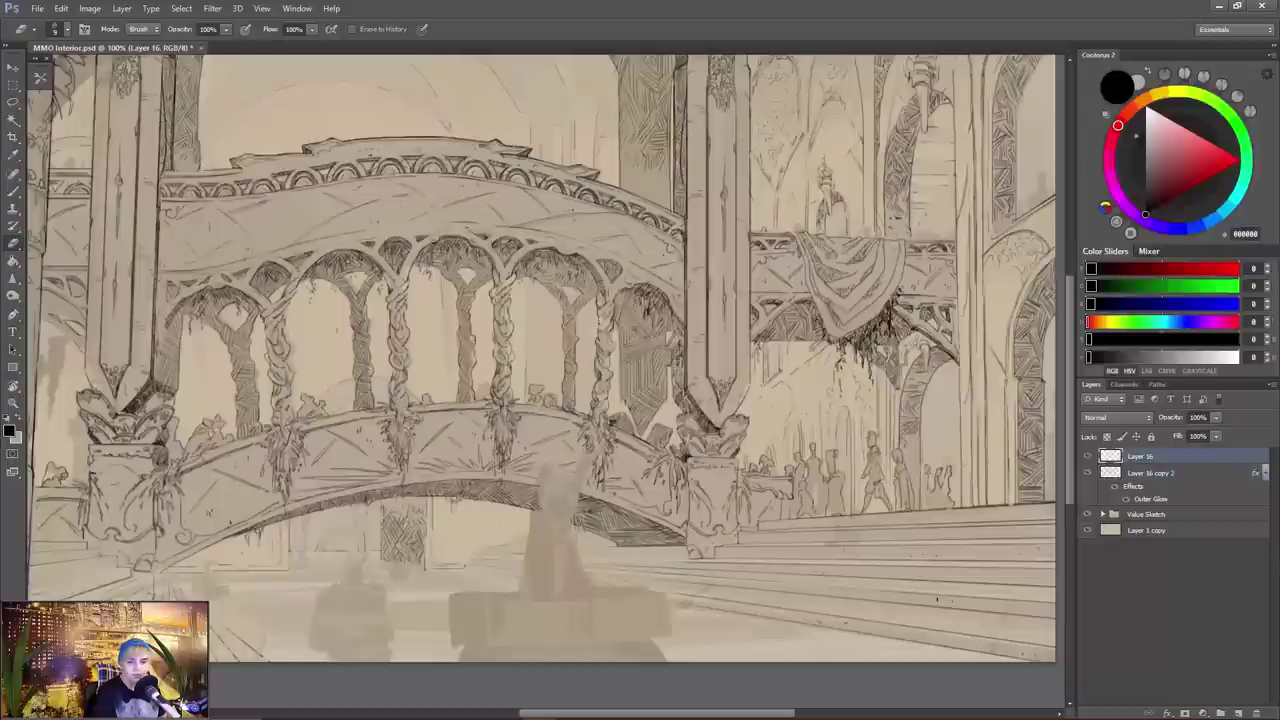
- Touch up the line art beside the bridge pillar and merge the figures layer into Layer 16 copy 2
{"action": "left_click_drag", "start_coordinate": [690, 490], "coordinate": [948, 498]}
{"action": "key", "text": "b"}
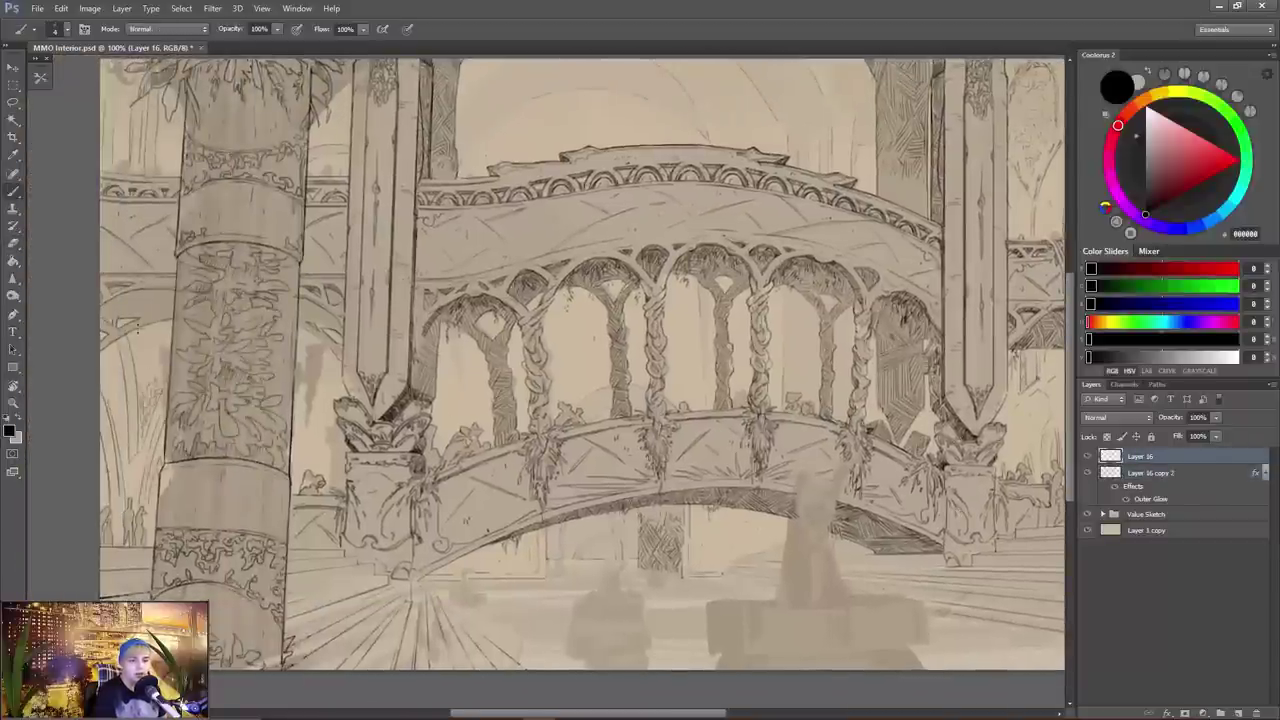
{"action": "left_click_drag", "start_coordinate": [372, 525], "coordinate": [366, 534]}
{"action": "left_click_drag", "start_coordinate": [824, 506], "coordinate": [692, 486]}
{"action": "right_click", "coordinate": [1152, 457]}
{"action": "right_click", "coordinate": [1182, 473]}
{"action": "left_click", "coordinate": [1020, 428]}
{"action": "right_click", "coordinate": [1166, 460]}
{"action": "left_click", "coordinate": [1020, 443]}
{"action": "key", "text": "ctrl+e"}
{"action": "key", "text": "ctrl+minus"}
{"action": "key", "text": "ctrl+plus"}
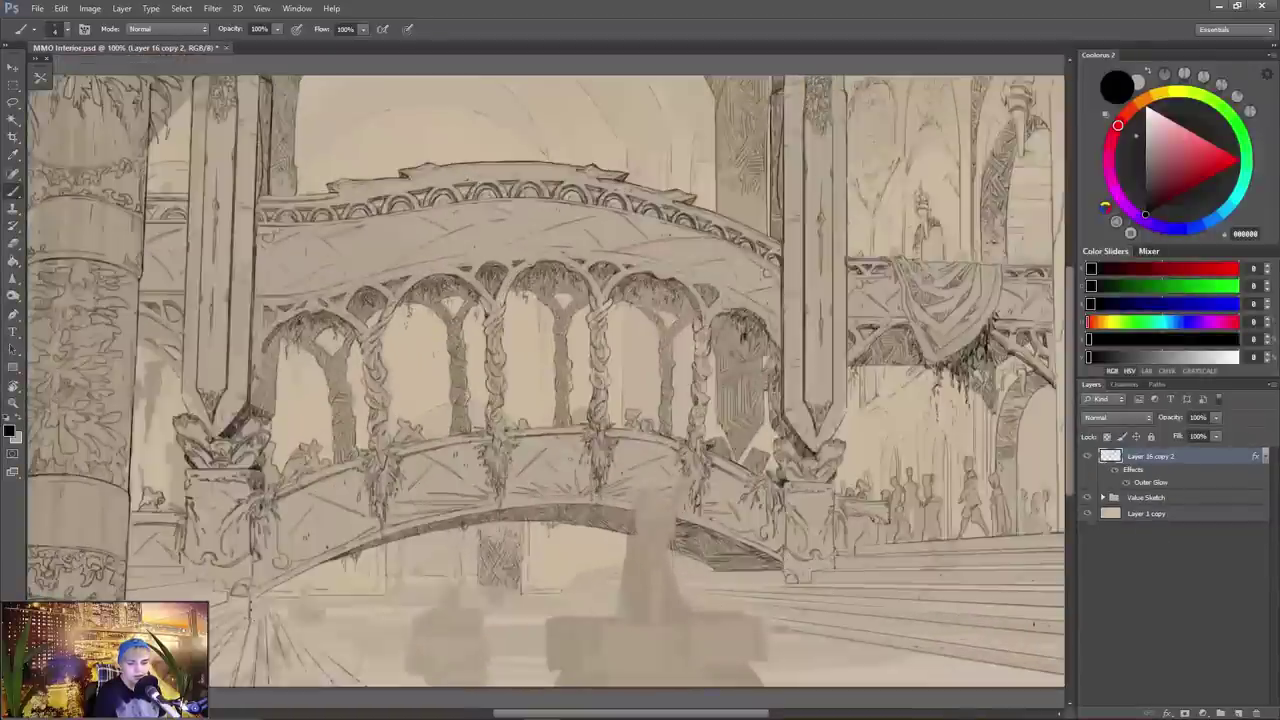
- Sketch small figures along the upper bridge railing on both sides of the foreground column
{"action": "left_click_drag", "start_coordinate": [250, 616], "coordinate": [349, 589]}
{"action": "left_click_drag", "start_coordinate": [101, 532], "coordinate": [95, 610]}
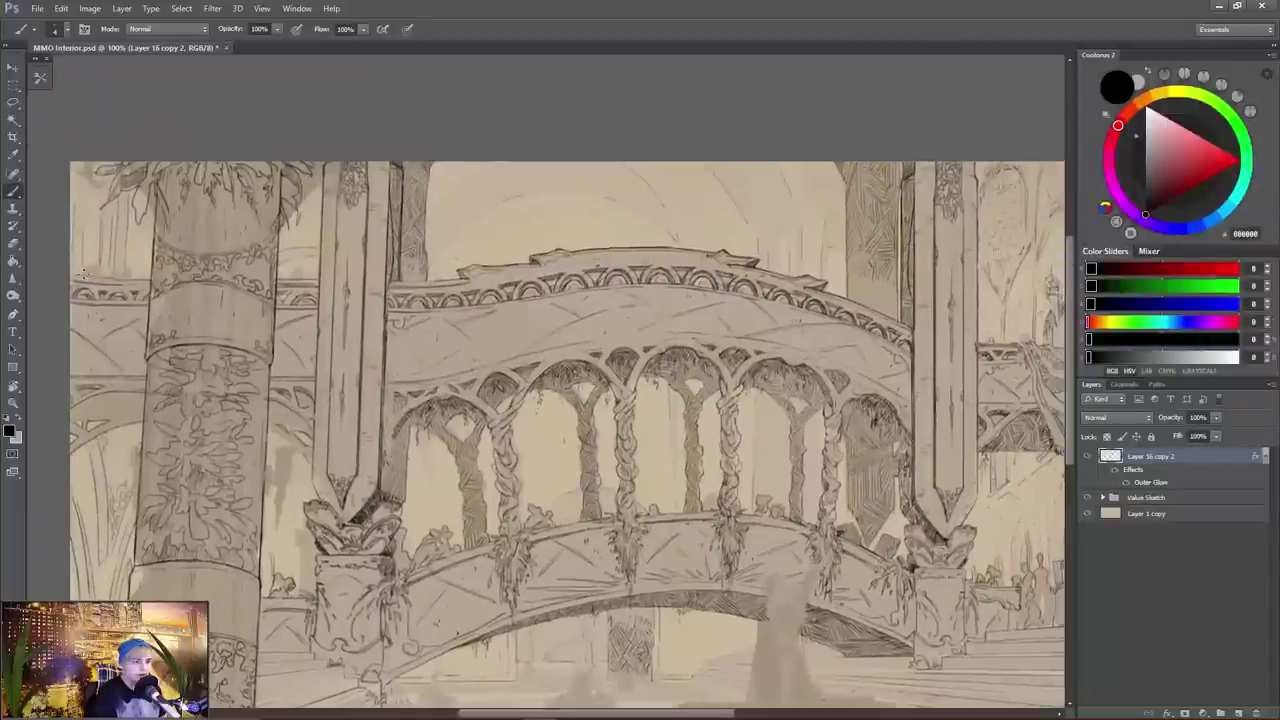
{"action": "left_click_drag", "start_coordinate": [82, 274], "coordinate": [133, 278]}
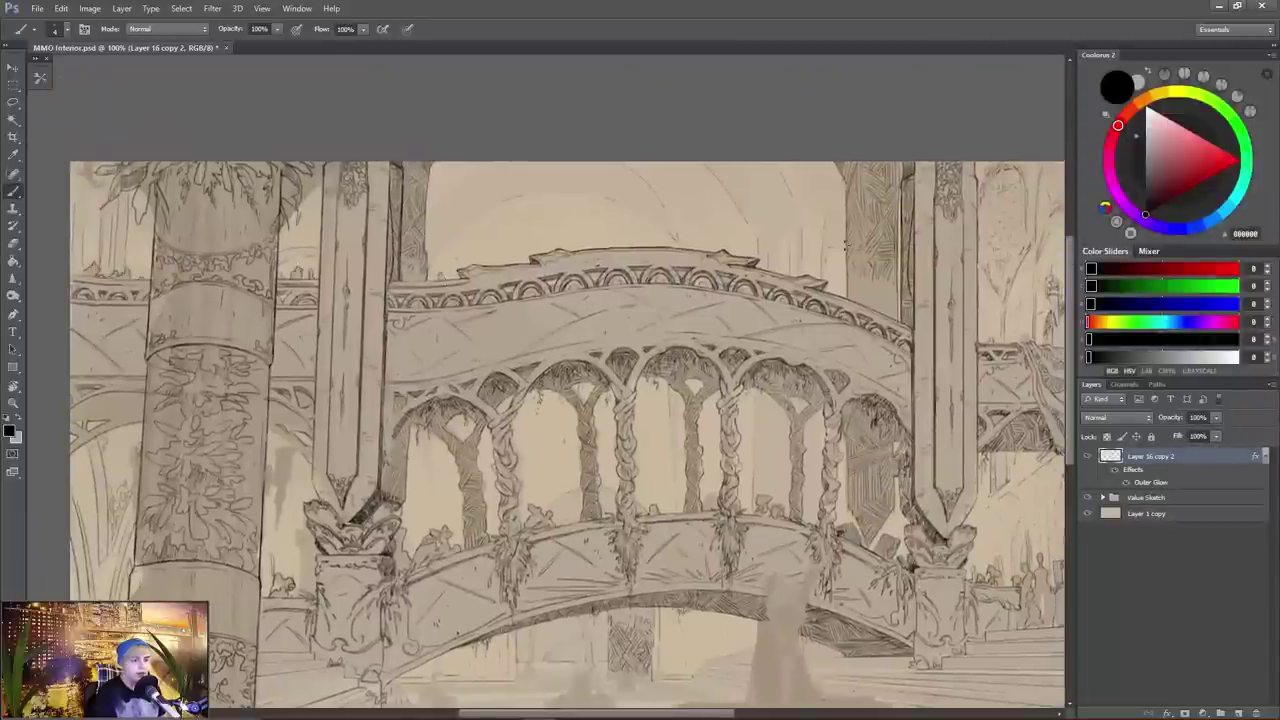
- Add small figure silhouettes along the railings of the draped balcony and the upper walkways
{"action": "mouse_move", "coordinate": [766, 268]}
{"action": "left_mouse_down"}
{"action": "mouse_move", "coordinate": [716, 276]}
{"action": "mouse_move", "coordinate": [808, 307]}
{"action": "left_mouse_up"}
{"action": "left_click_drag", "start_coordinate": [823, 312], "coordinate": [841, 320]}
{"action": "mouse_move", "coordinate": [940, 340]}
{"action": "left_mouse_down"}
{"action": "mouse_move", "coordinate": [747, 348]}
{"action": "mouse_move", "coordinate": [790, 358]}
{"action": "left_mouse_up"}
{"action": "left_click_drag", "start_coordinate": [823, 360], "coordinate": [832, 360]}
{"action": "left_click_drag", "start_coordinate": [463, 524], "coordinate": [473, 525]}
{"action": "left_click_drag", "start_coordinate": [897, 366], "coordinate": [930, 366]}
{"action": "mouse_move", "coordinate": [1014, 325]}
{"action": "left_mouse_down"}
{"action": "mouse_move", "coordinate": [1028, 302]}
{"action": "mouse_move", "coordinate": [1031, 318]}
{"action": "left_mouse_up"}
{"action": "left_click_drag", "start_coordinate": [1003, 338], "coordinate": [1014, 327]}
- Outline the octagonal fountain basin's rim, side edges and lower edge on a new layer in front of the bridge
{"action": "left_click_drag", "start_coordinate": [793, 477], "coordinate": [1128, 462]}
{"action": "left_click_drag", "start_coordinate": [750, 400], "coordinate": [460, 210]}
{"action": "key", "text": "ctrl+alt+shift+n"}
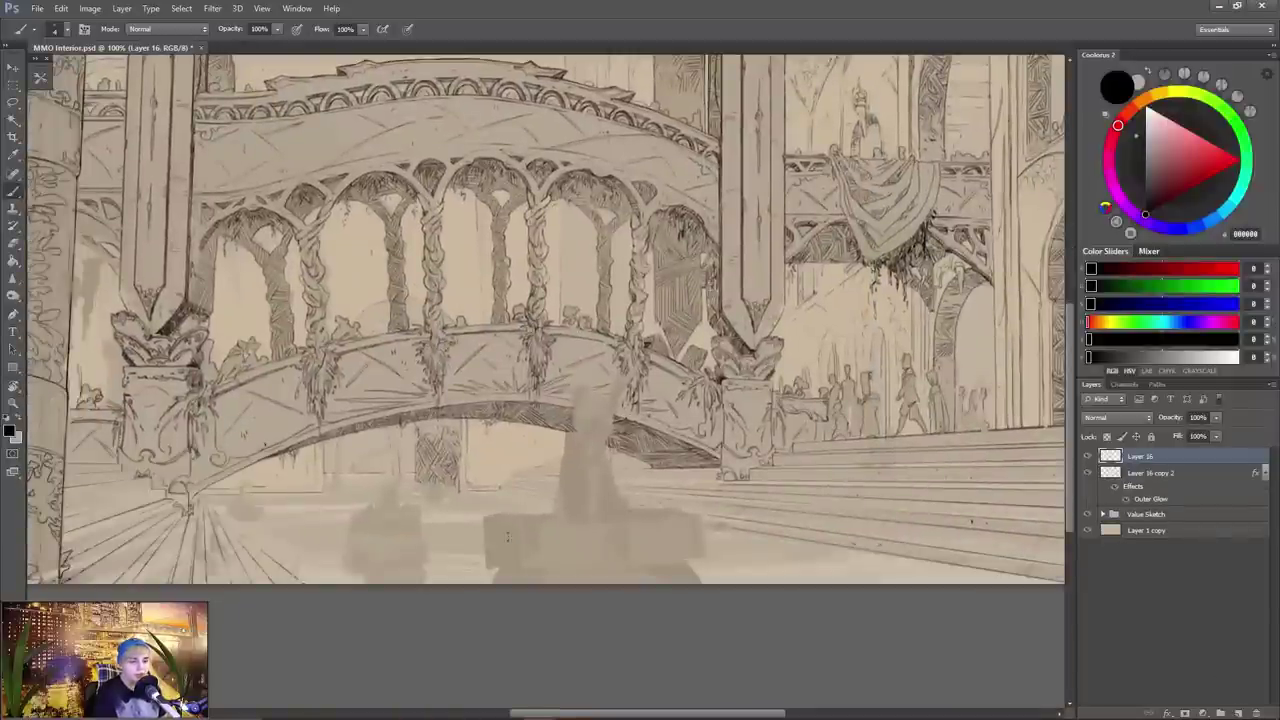
{"action": "mouse_move", "coordinate": [511, 514]}
{"action": "left_mouse_down"}
{"action": "mouse_move", "coordinate": [697, 516]}
{"action": "mouse_move", "coordinate": [642, 512]}
{"action": "left_mouse_up"}
{"action": "left_click_drag", "start_coordinate": [486, 515], "coordinate": [556, 514]}
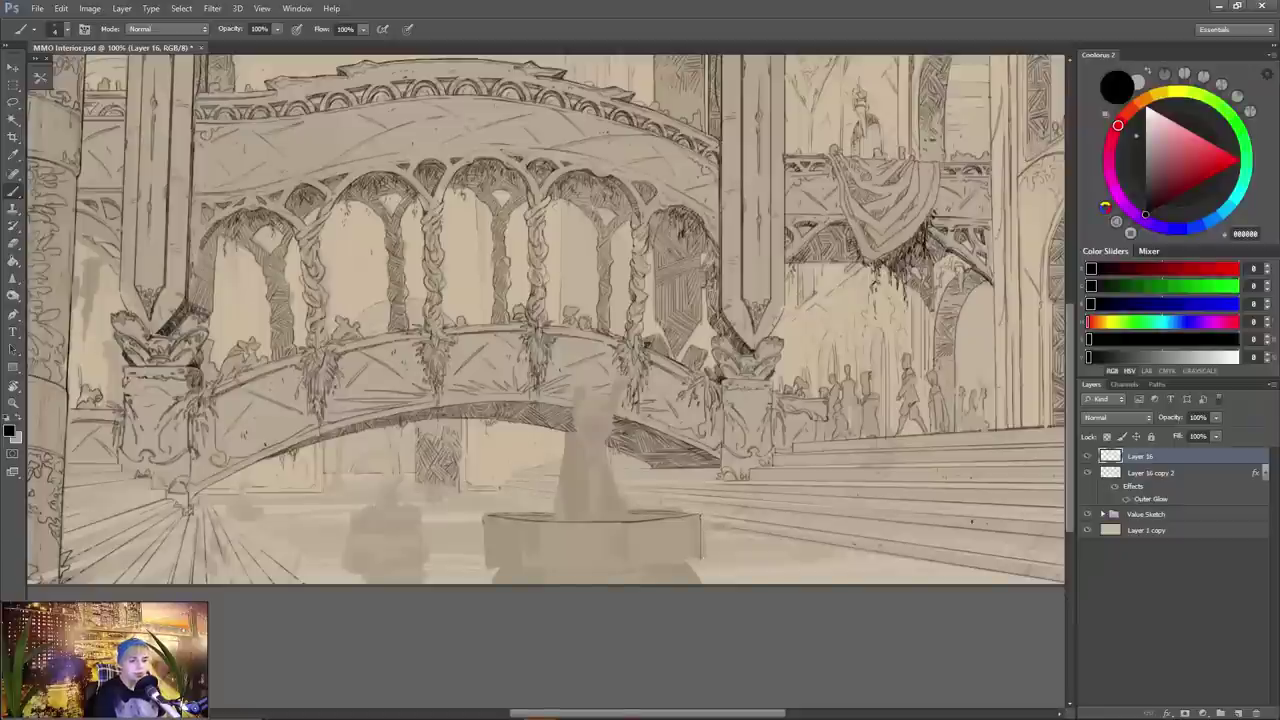
{"action": "left_click_drag", "start_coordinate": [700, 517], "coordinate": [701, 558]}
{"action": "left_click_drag", "start_coordinate": [522, 569], "coordinate": [684, 567]}
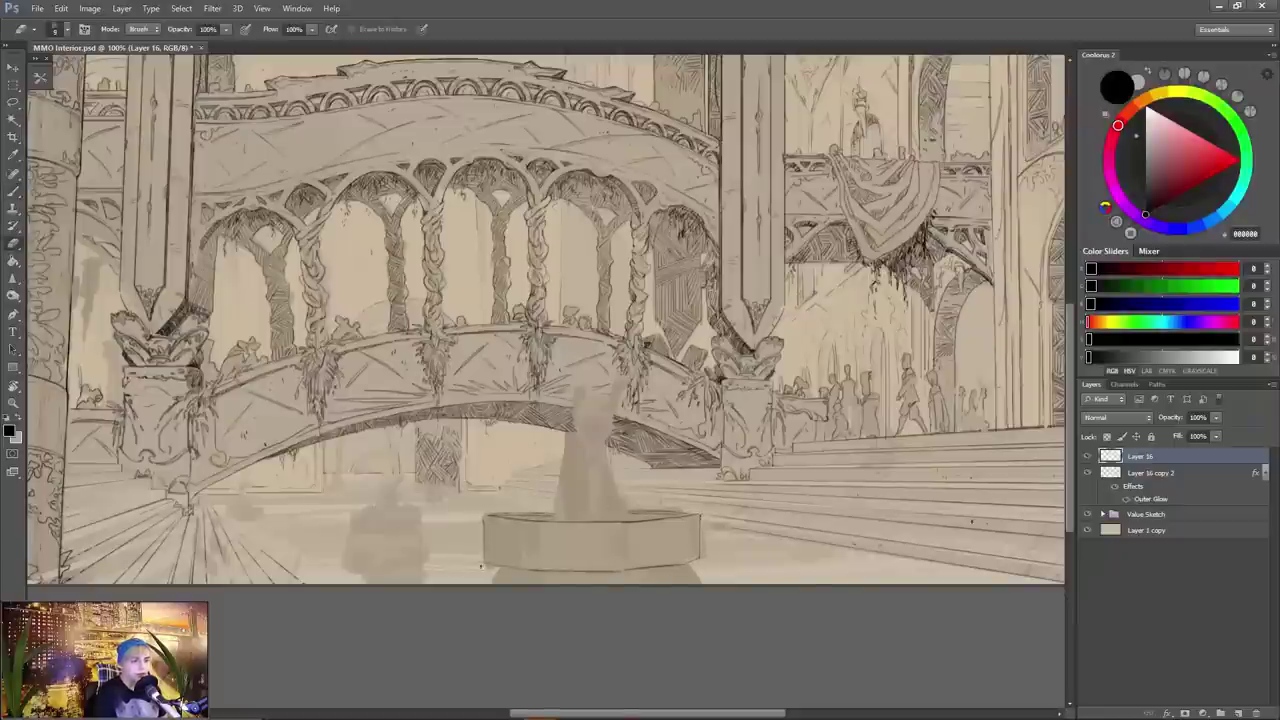
- Outline the robe of the fountain statue and add inner contour lines along the basin's upper and lower rims
{"action": "left_click_drag", "start_coordinate": [571, 410], "coordinate": [553, 499]}
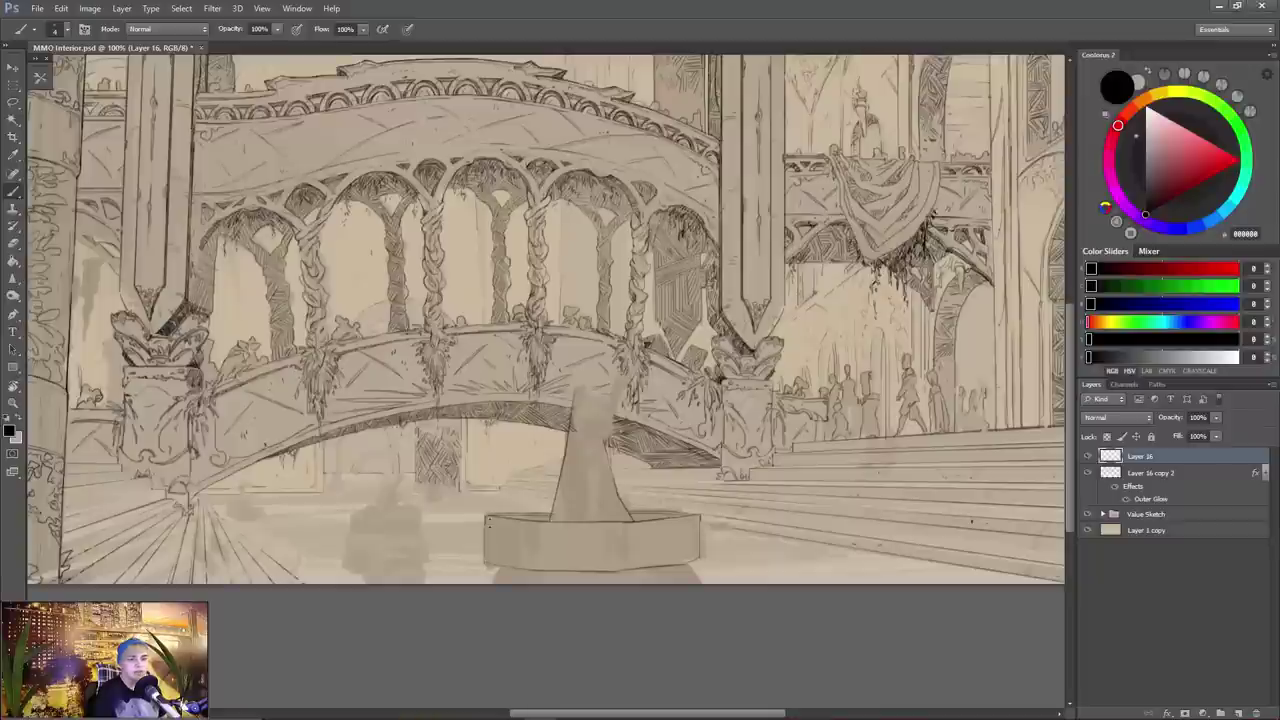
{"action": "left_click_drag", "start_coordinate": [486, 519], "coordinate": [640, 523]}
{"action": "left_click_drag", "start_coordinate": [486, 558], "coordinate": [687, 558]}
{"action": "key", "text": "e"}
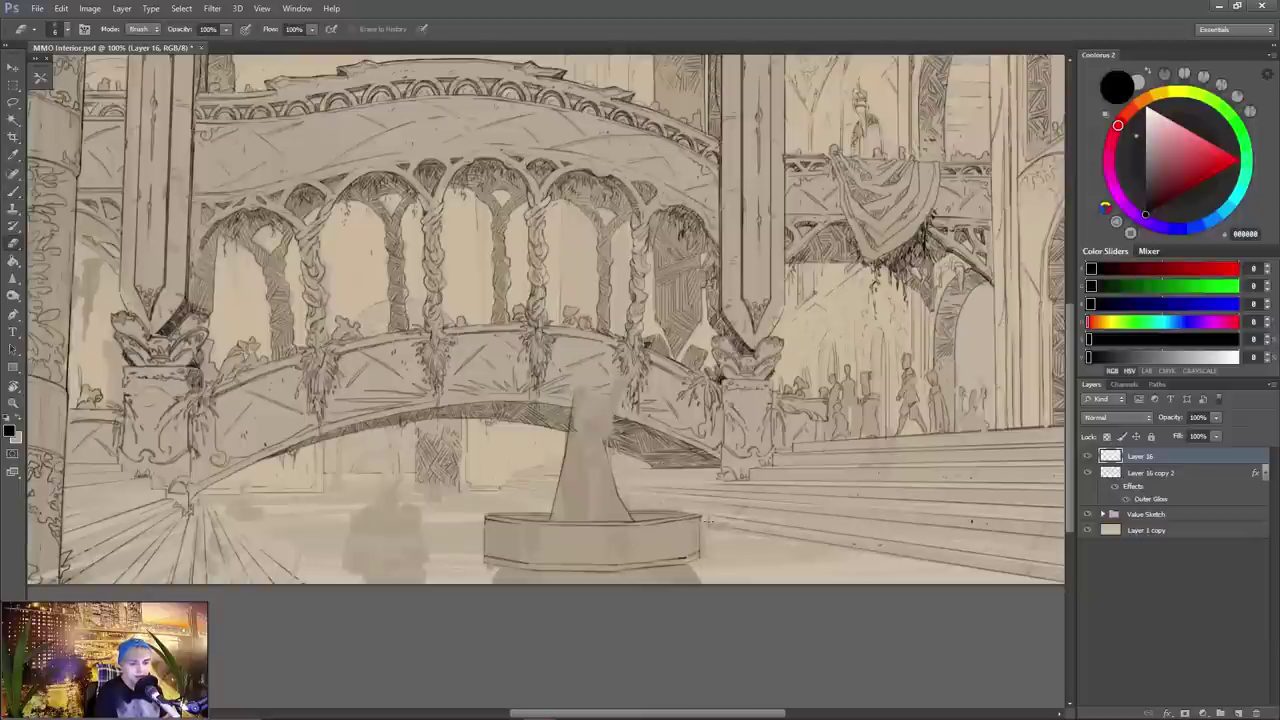
- Hatch the basin's narrow side face with vertical strokes, adjust it with a larger eraser and darken the hatching
{"action": "key", "text": "b"}
{"action": "left_click_drag", "start_coordinate": [488, 520], "coordinate": [488, 544]}
{"action": "left_click_drag", "start_coordinate": [494, 521], "coordinate": [503, 552]}
{"action": "mouse_move", "coordinate": [515, 525]}
{"action": "left_mouse_down"}
{"action": "mouse_move", "coordinate": [515, 559]}
{"action": "mouse_move", "coordinate": [534, 544]}
{"action": "left_mouse_up"}
{"action": "key", "text": "e"}
{"action": "key", "text": "bracketright"}
{"action": "key", "text": "bracketright"}
{"action": "key", "text": "bracketright"}
{"action": "key", "text": "bracketright"}
{"action": "key", "text": "b"}
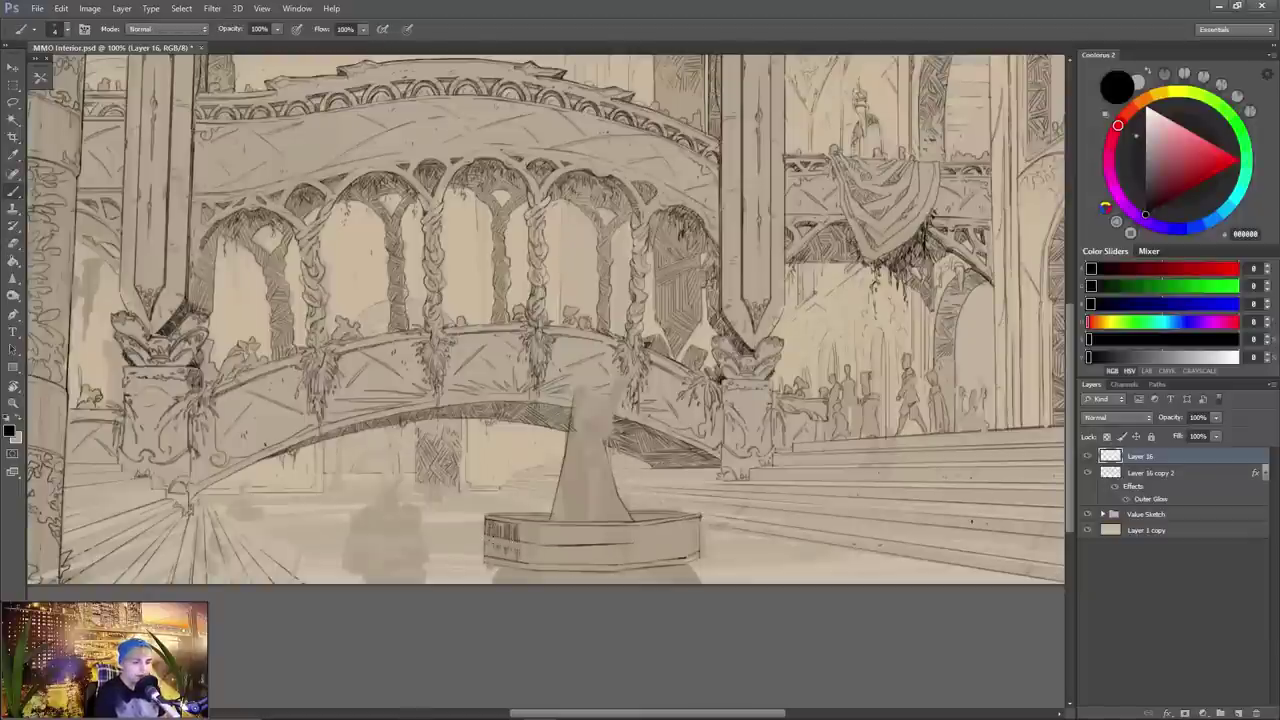
{"action": "left_click_drag", "start_coordinate": [506, 540], "coordinate": [489, 536]}
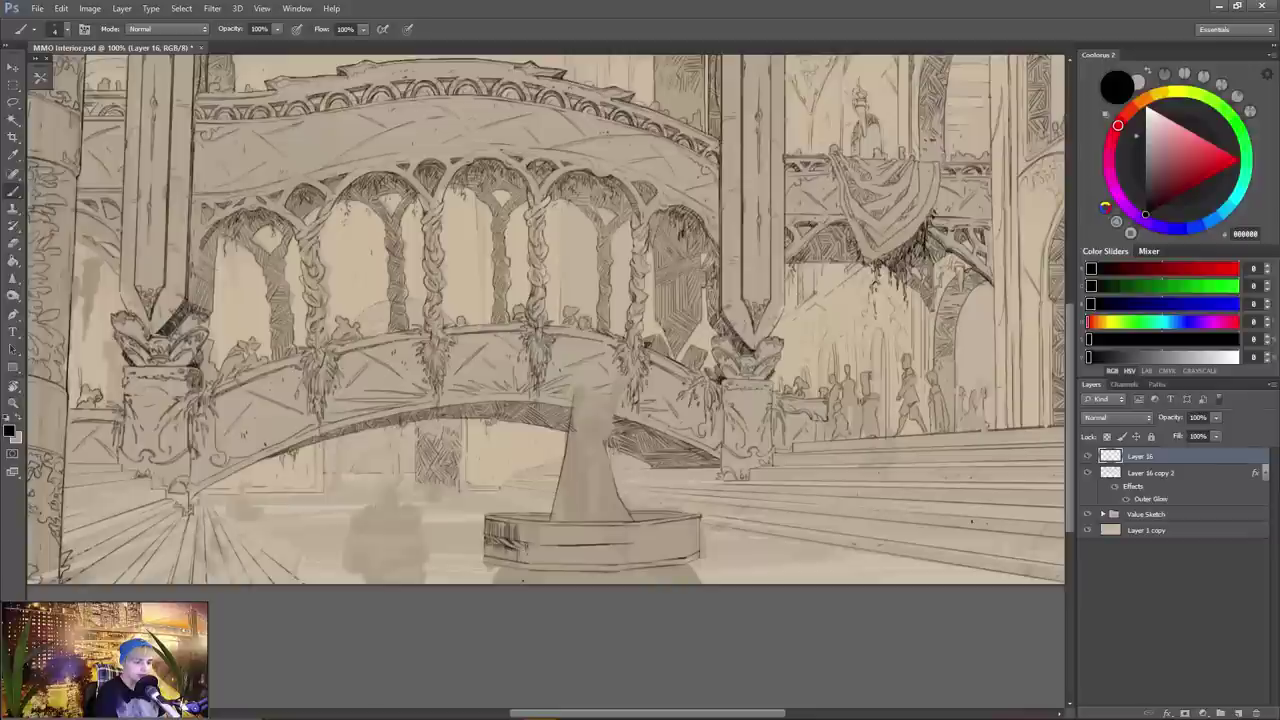
- Draw a dark ornamental band along the basin's front face, refining its edges with the eraser
{"action": "mouse_move", "coordinate": [638, 548]}
{"action": "left_mouse_down"}
{"action": "mouse_move", "coordinate": [541, 553]}
{"action": "mouse_move", "coordinate": [593, 548]}
{"action": "left_mouse_up"}
{"action": "key", "text": "e"}
{"action": "key", "text": "b"}
{"action": "key", "text": "e"}
{"action": "key", "text": "b"}
{"action": "key", "text": "e"}
{"action": "key", "text": "b"}
{"action": "key", "text": "e"}
{"action": "key", "text": "b"}
{"action": "key", "text": "e"}
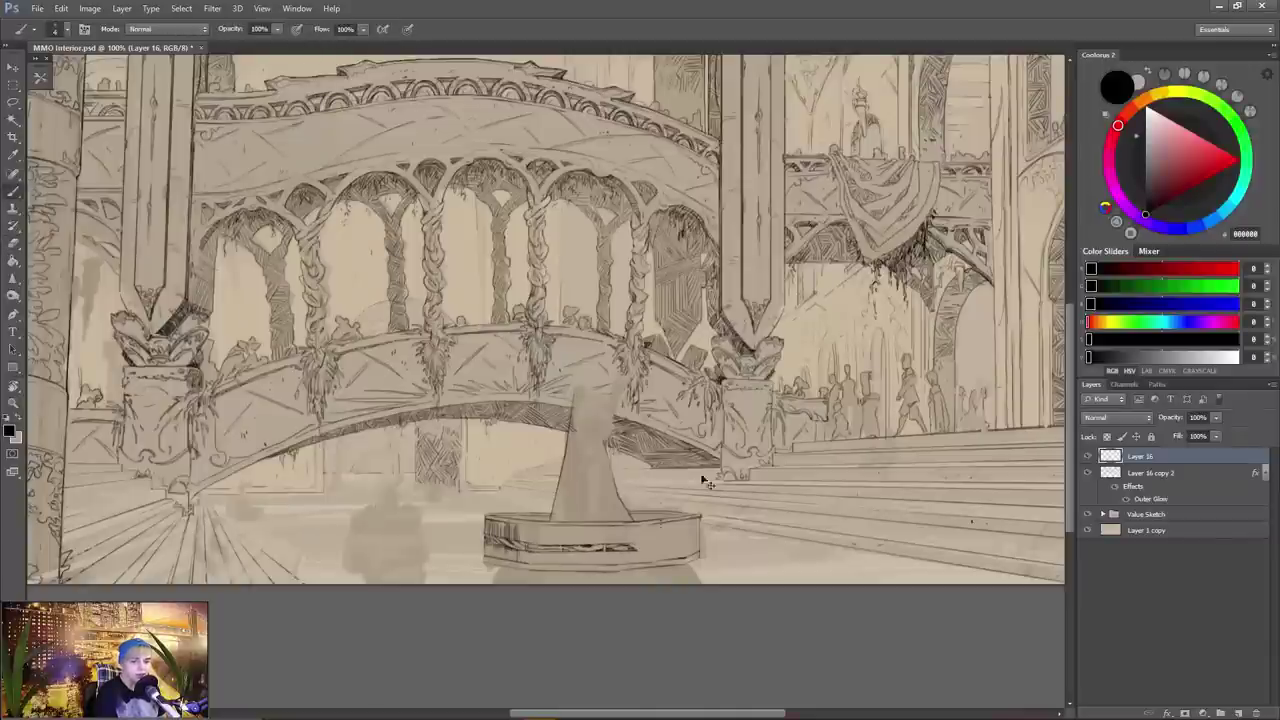
- Continue the dark band around the basin in a mirrored view and add dark vertical dividers at its corners
{"action": "key", "text": "b"}
{"action": "key", "text": "ctrl+shift+h"}
{"action": "left_click_drag", "start_coordinate": [287, 540], "coordinate": [382, 549]}
{"action": "key", "text": "h"}
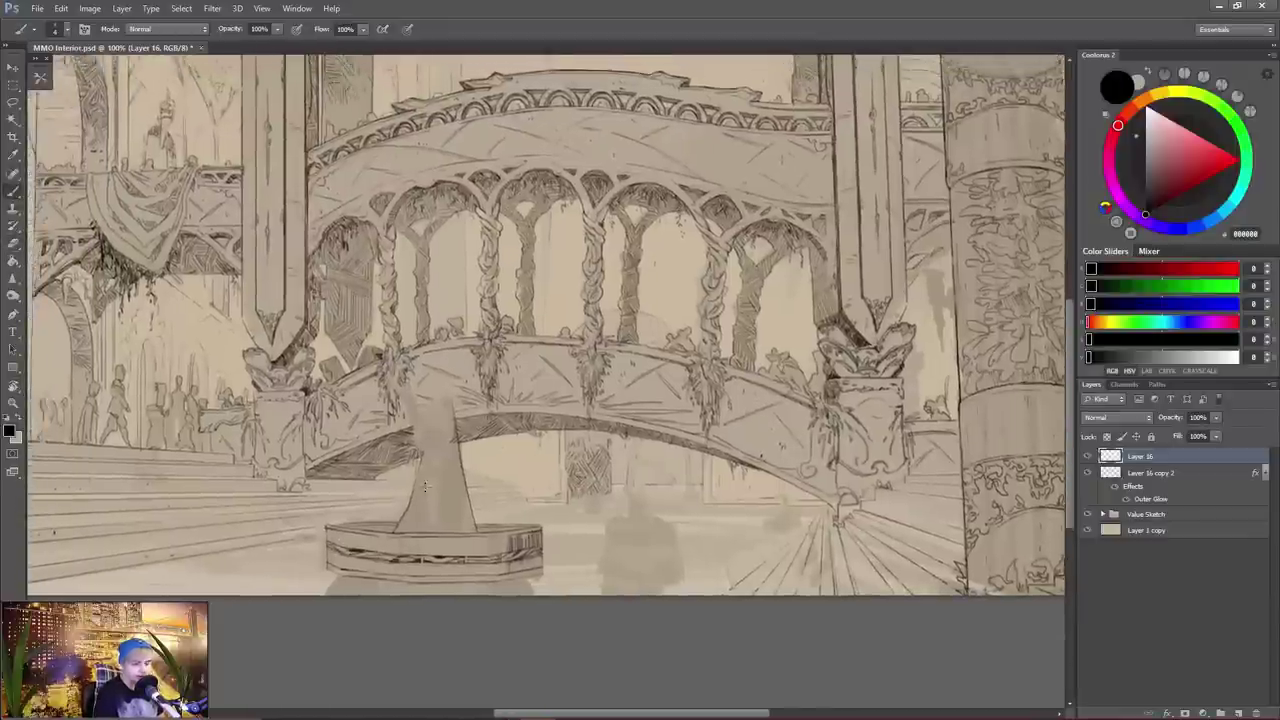
{"action": "left_click_drag", "start_coordinate": [575, 540], "coordinate": [595, 558]}
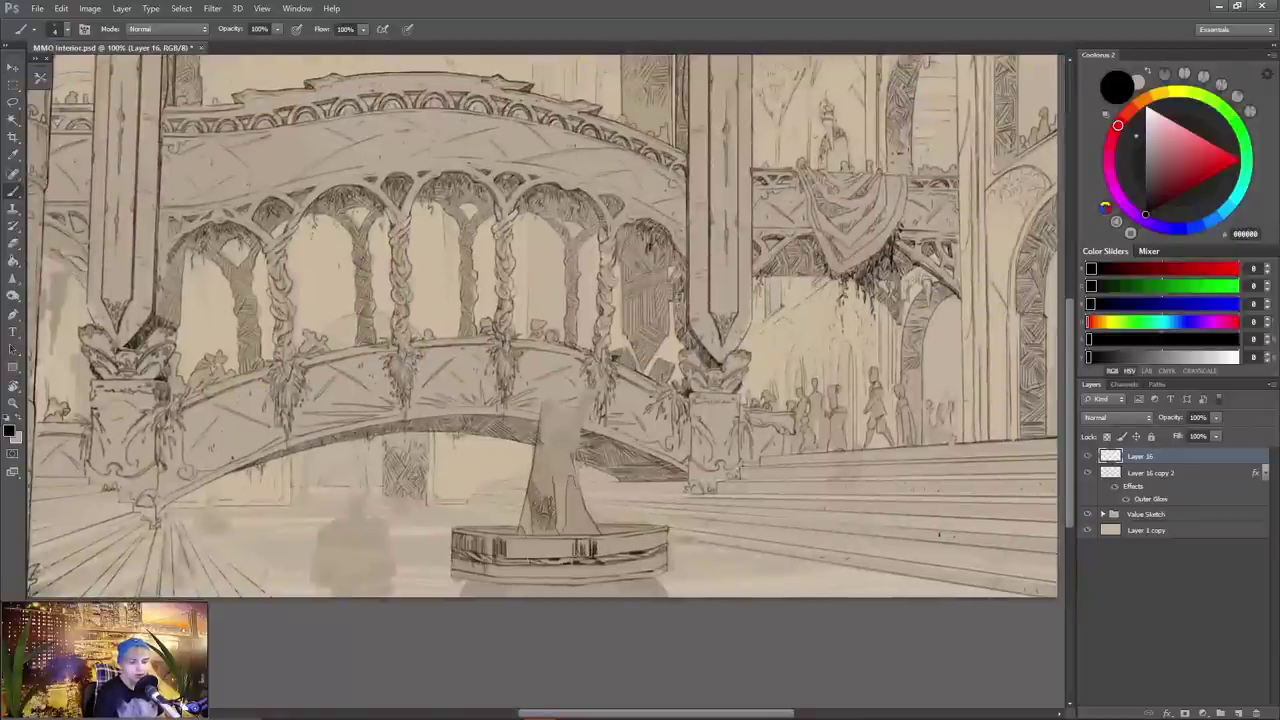
- Hatch the statue's robe, draw its curved head detail and add vertical dividers to the basin's lower rim
{"action": "left_click_drag", "start_coordinate": [532, 468], "coordinate": [544, 494]}
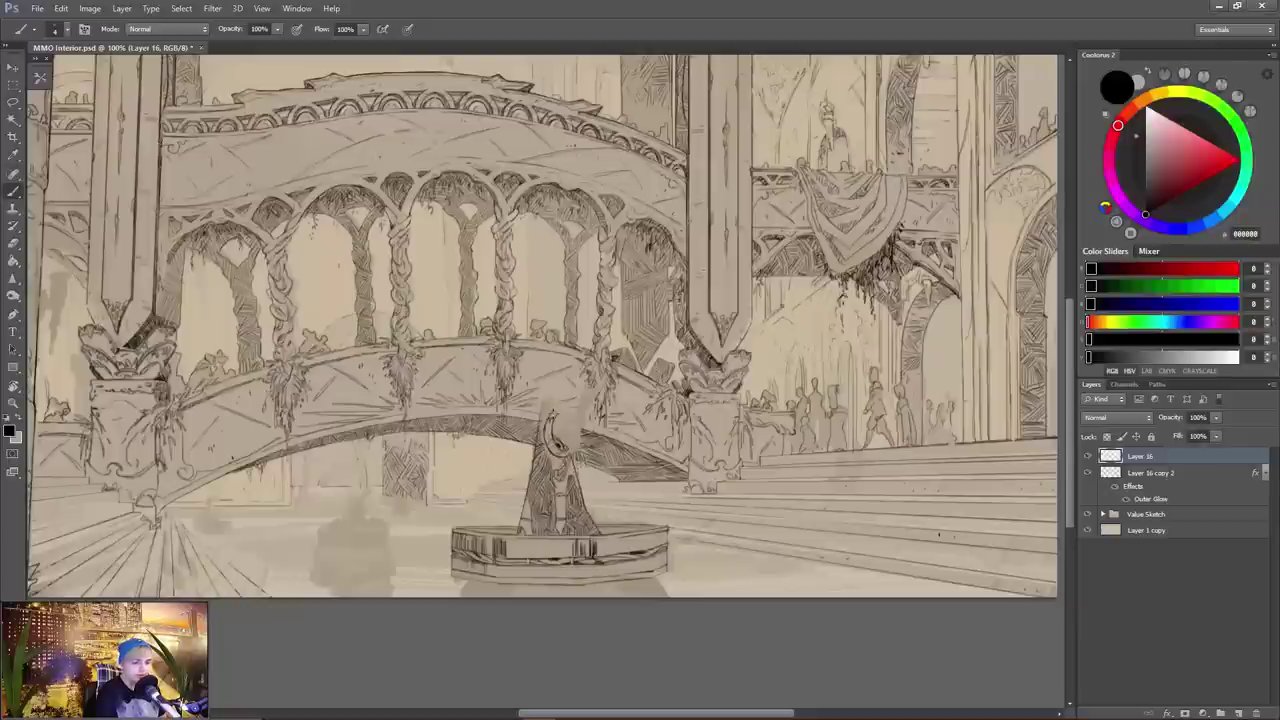
{"action": "left_click_drag", "start_coordinate": [463, 558], "coordinate": [463, 577]}
{"action": "left_click_drag", "start_coordinate": [475, 563], "coordinate": [475, 579]}
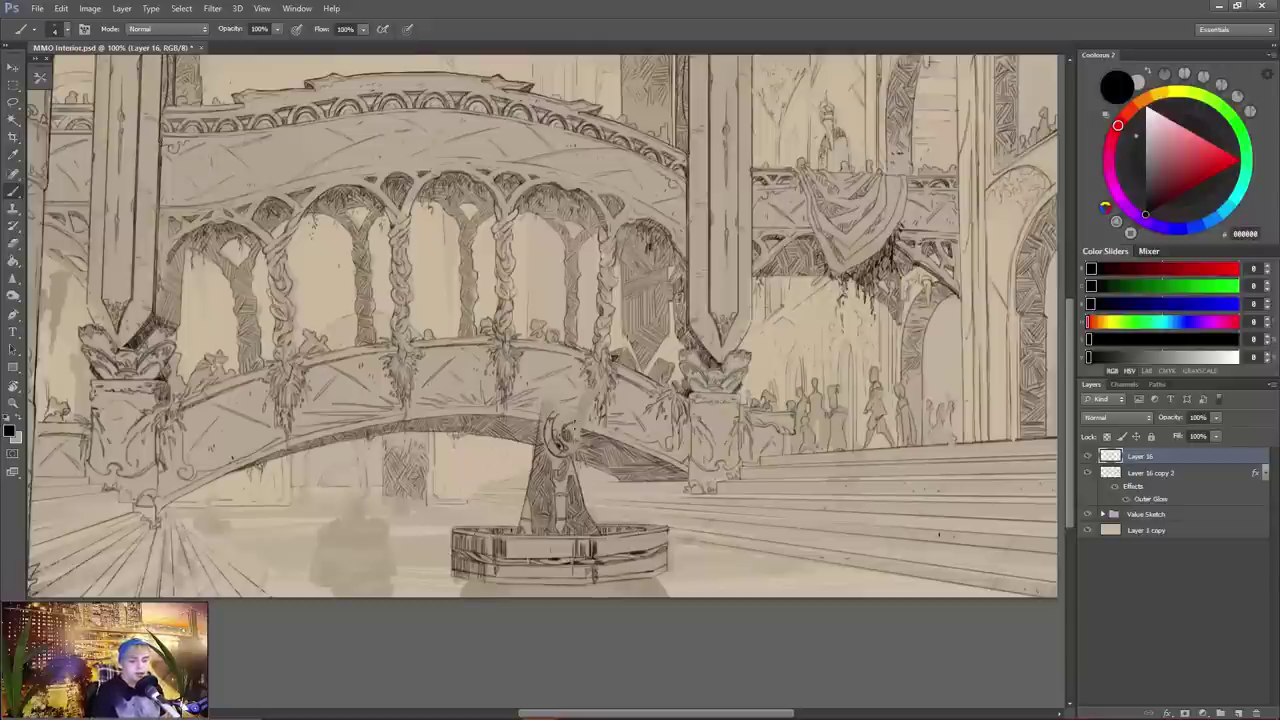
- Erase the bridge lines overlapping the statue on Layer 16 copy 2 and draw the statue's head and horn on Layer 16
{"action": "key", "text": "alt+bracketleft"}
{"action": "key", "text": "e"}
{"action": "key", "text": "alt+bracketright"}
{"action": "key", "text": "b"}
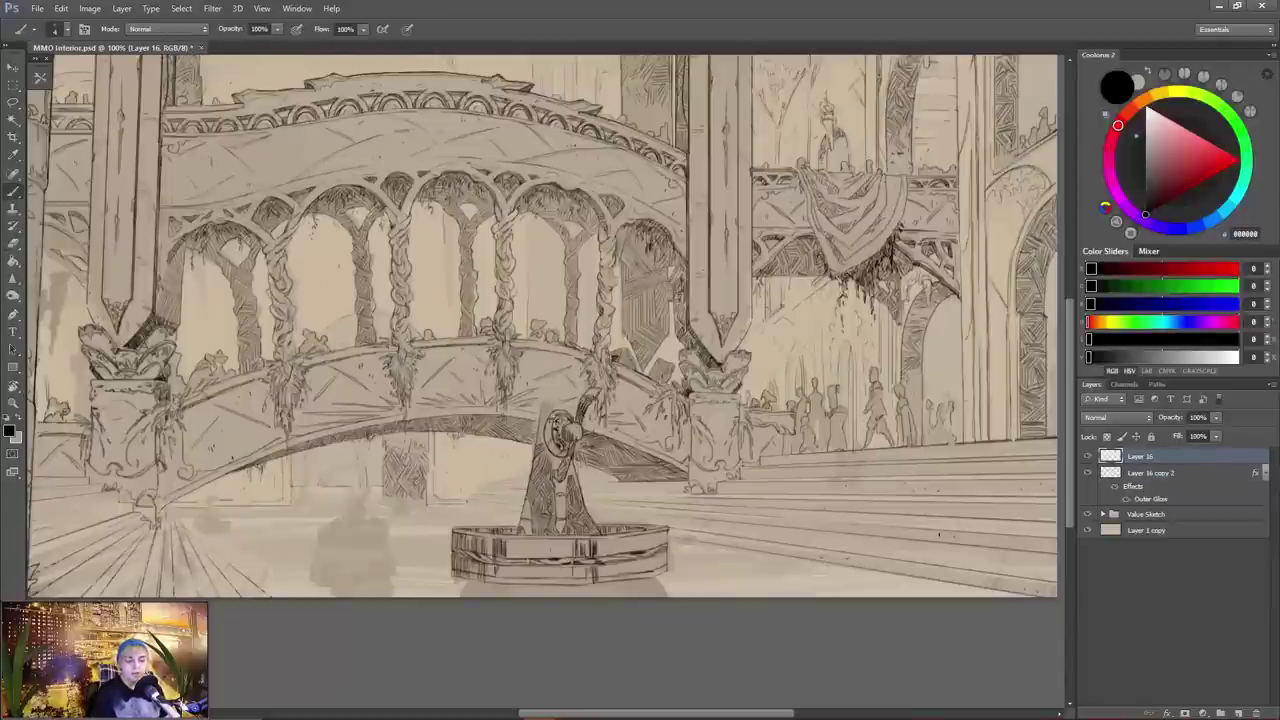
{"action": "left_click_drag", "start_coordinate": [543, 404], "coordinate": [556, 408]}
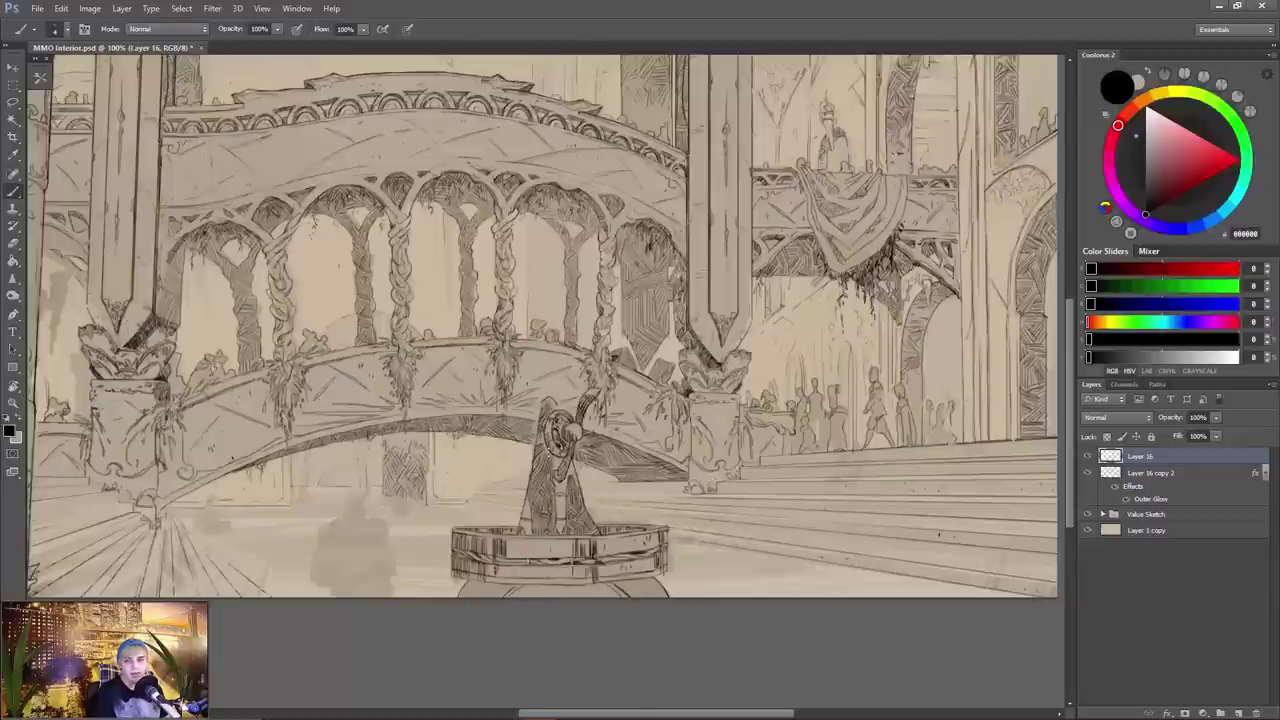
- Clear the lines behind the smaller fountain on the layer below and draw its basin and statue on Layer 16
{"action": "key", "text": "e"}
{"action": "key", "text": "alt+bracketleft"}
{"action": "left_click_drag", "start_coordinate": [318, 531], "coordinate": [446, 513]}
{"action": "key", "text": "b"}
{"action": "key", "text": "alt+bracketright"}
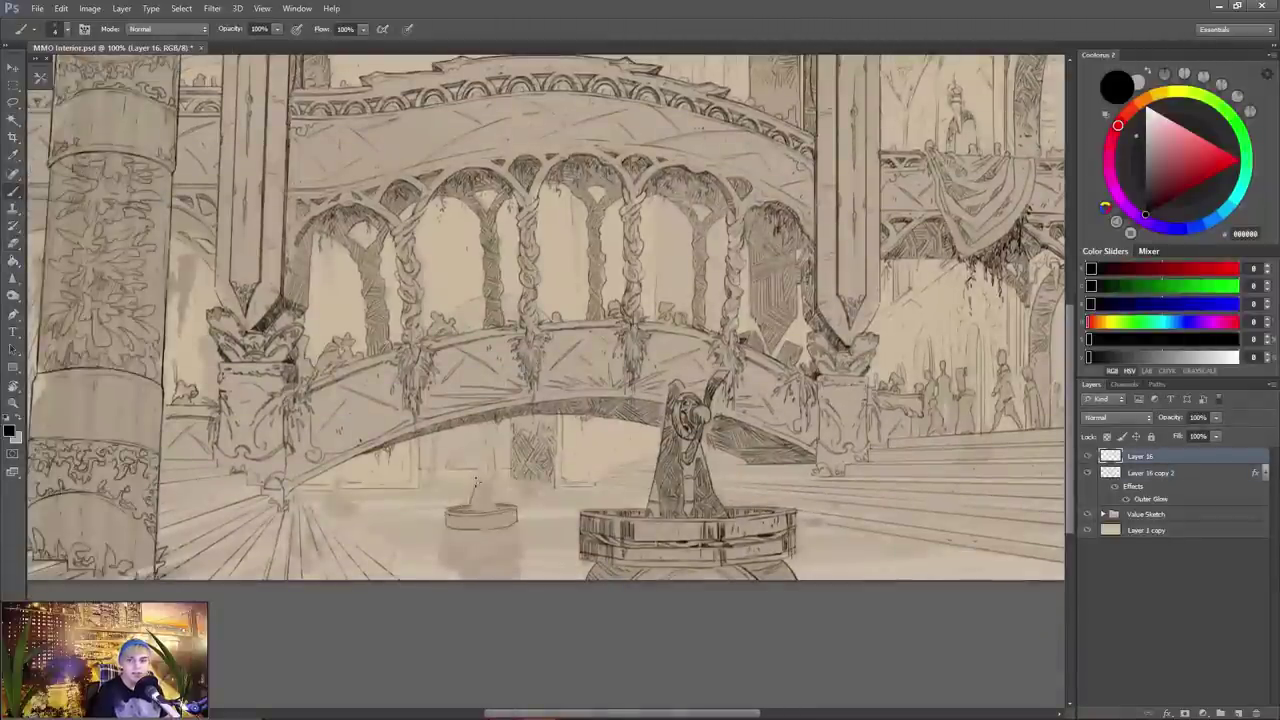
{"action": "left_click_drag", "start_coordinate": [490, 482], "coordinate": [497, 509]}
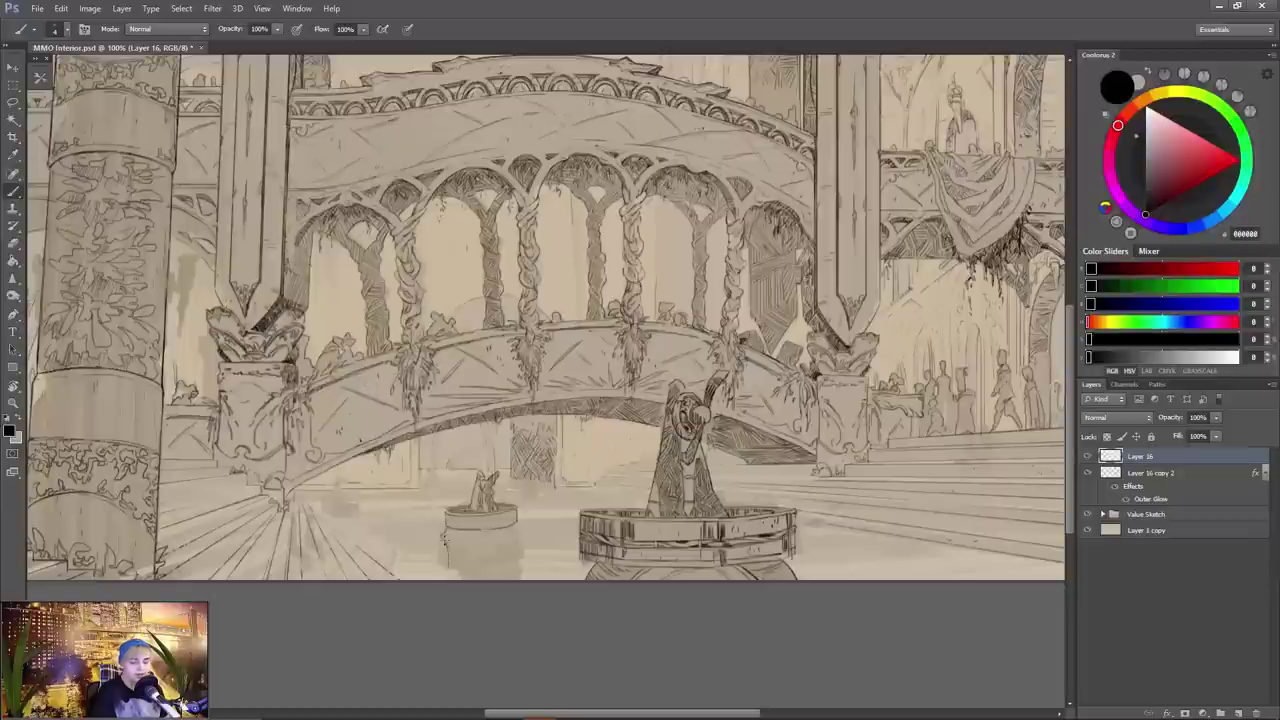
- Draw the smaller fountain's banded lower body with a round ornament and side scrolls beneath its basin
{"action": "key", "text": "e"}
{"action": "mouse_move", "coordinate": [499, 549]}
{"action": "left_mouse_down"}
{"action": "mouse_move", "coordinate": [520, 568]}
{"action": "mouse_move", "coordinate": [485, 575]}
{"action": "left_mouse_up"}
{"action": "key", "text": "b"}
{"action": "key", "text": "e"}
{"action": "key", "text": "b"}
{"action": "left_click_drag", "start_coordinate": [484, 556], "coordinate": [498, 569]}
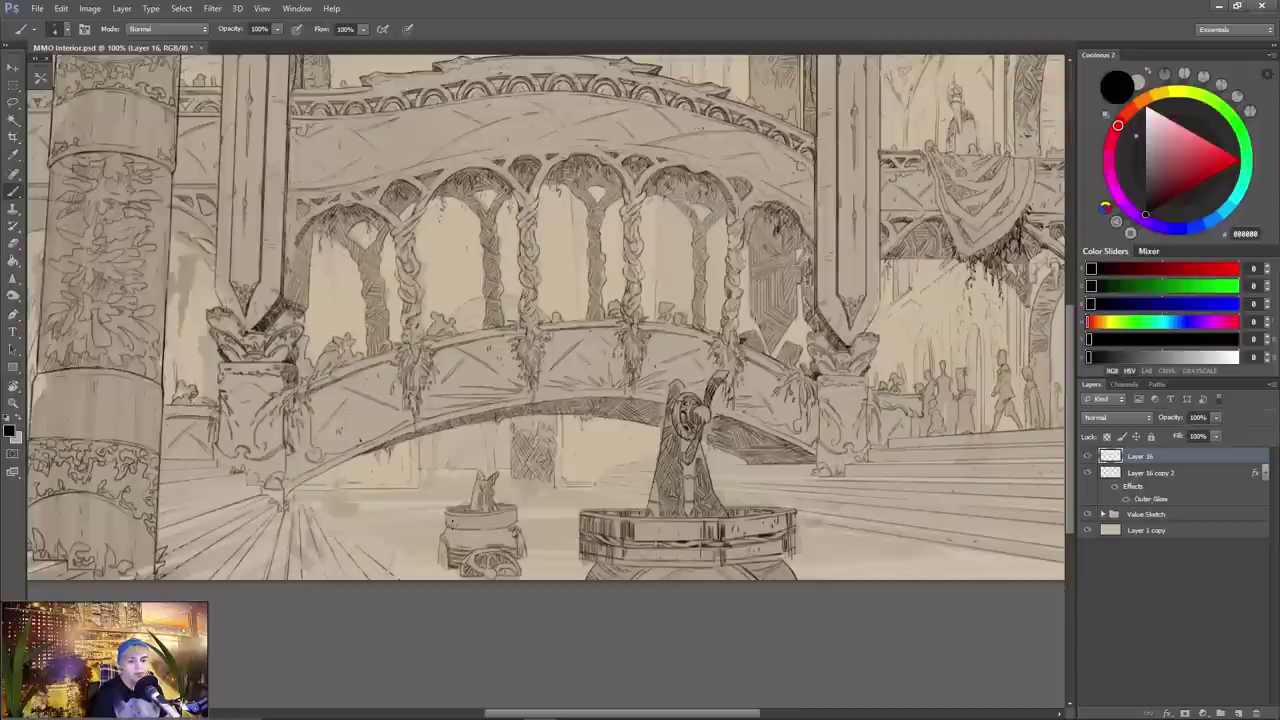
- Finish the smaller fountain's round base ornament and draw a tiny distant fountain behind it near the stairs
{"action": "key", "text": "e"}
{"action": "key", "text": "b"}
{"action": "left_click_drag", "start_coordinate": [497, 551], "coordinate": [477, 570]}
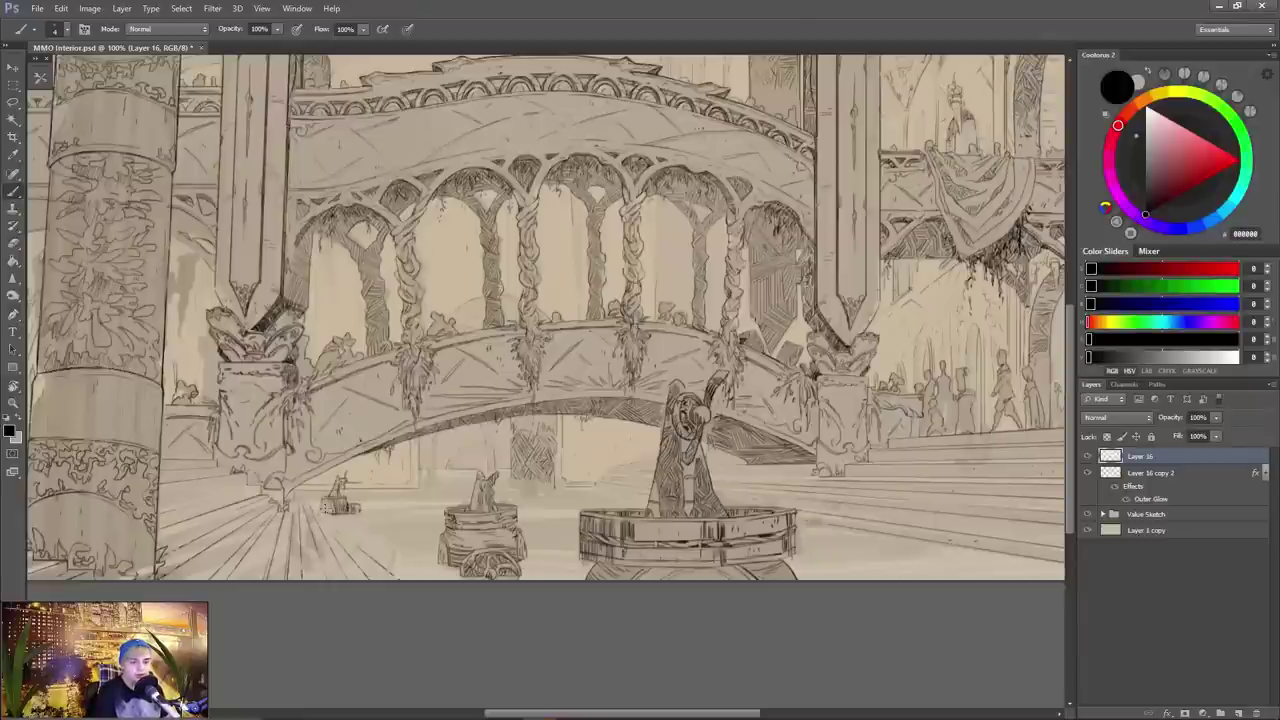
- Draw two more tiny distant fountain statues beneath the lower bridge on Layer 16
{"action": "left_click_drag", "start_coordinate": [529, 482], "coordinate": [523, 496]}
{"action": "key", "text": "e"}
{"action": "key", "text": "b"}
{"action": "left_click_drag", "start_coordinate": [432, 469], "coordinate": [433, 483]}
{"action": "key", "text": "e"}
{"action": "key", "text": "b"}
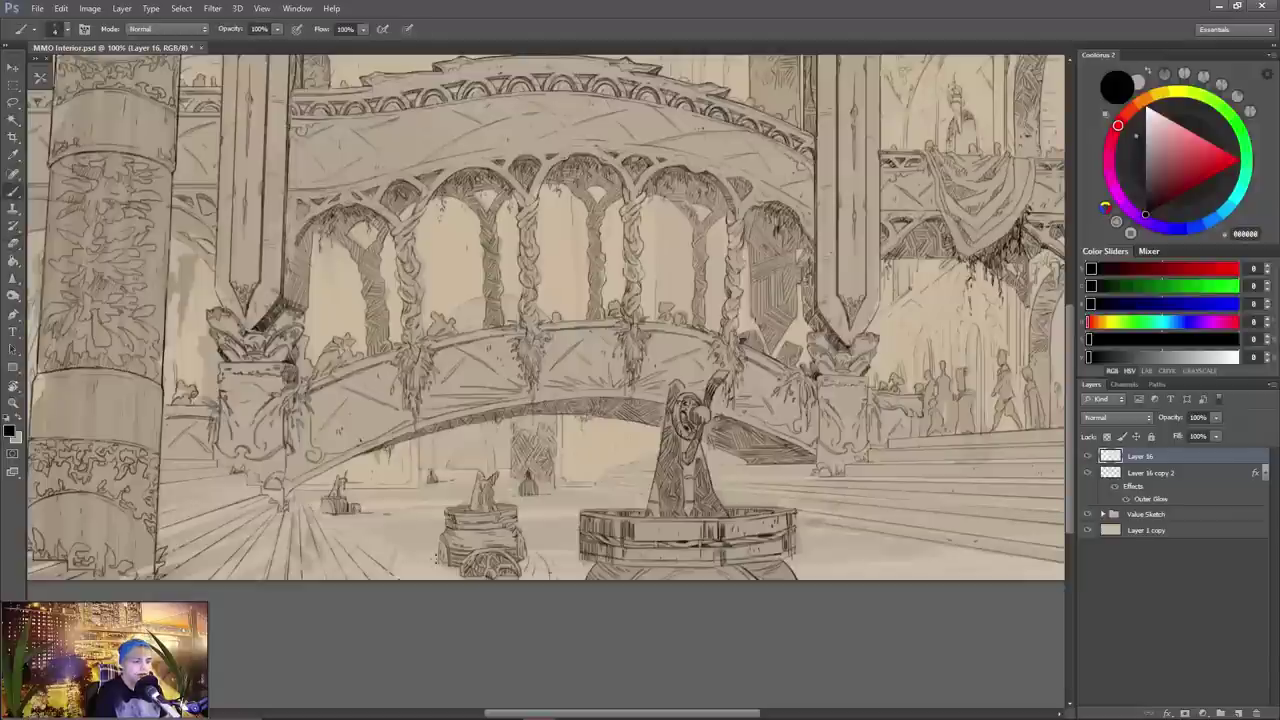
- Draw thin perspective floor lines beside the large fountain on Layer 16 copy 2
{"action": "key", "text": "alt+bracketleft"}
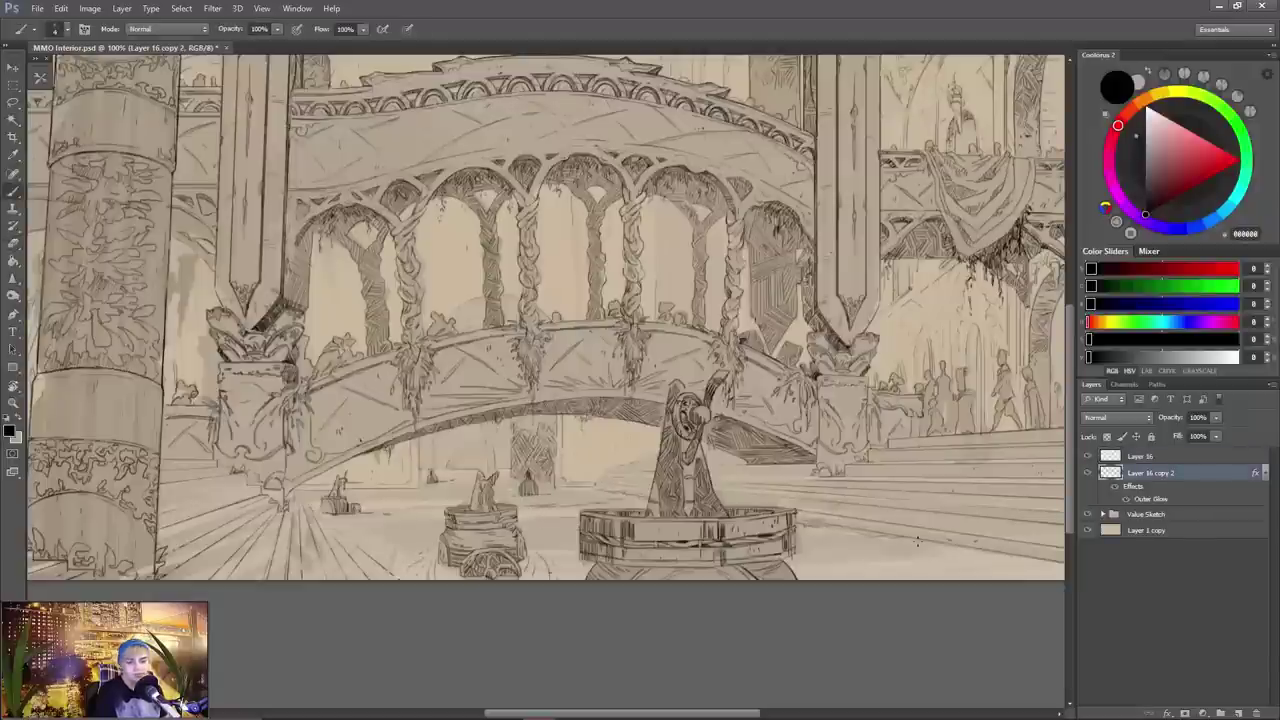
{"action": "left_click_drag", "start_coordinate": [942, 550], "coordinate": [1039, 568]}
{"action": "mouse_move", "coordinate": [1040, 562]}
{"action": "left_mouse_down"}
{"action": "mouse_move", "coordinate": [963, 553]}
{"action": "mouse_move", "coordinate": [1047, 571]}
{"action": "left_mouse_up"}
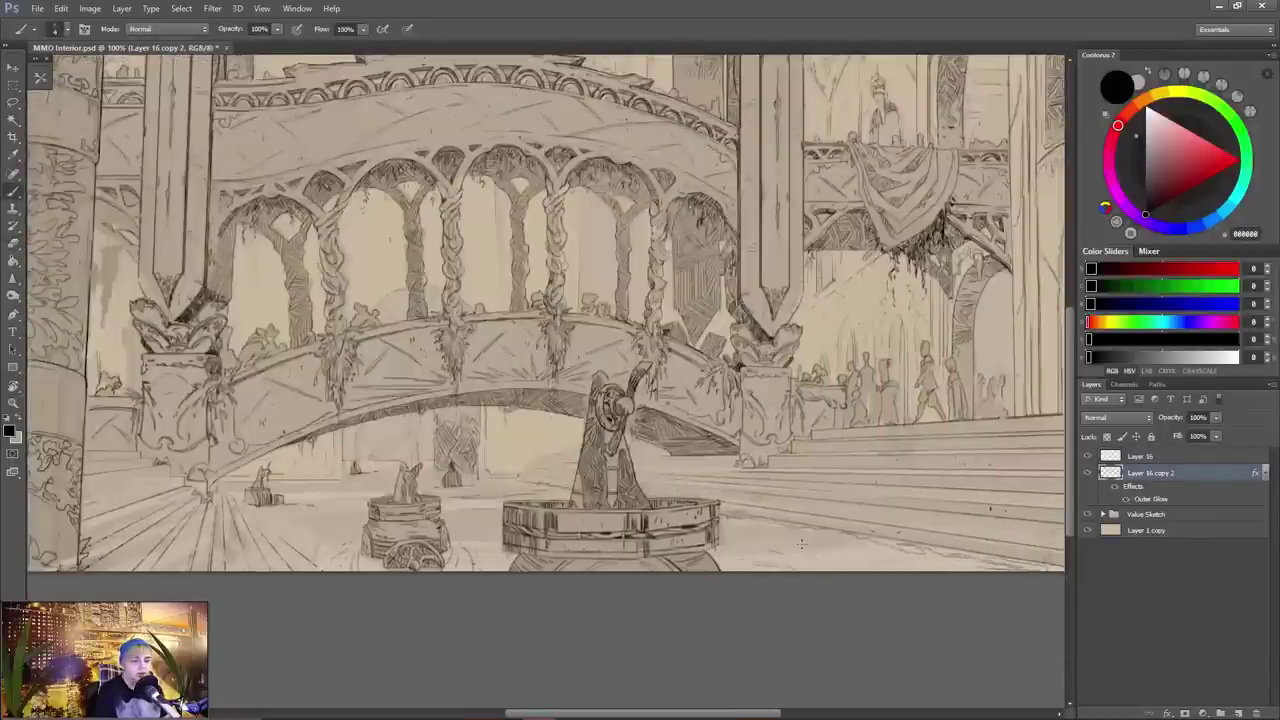
{"action": "key", "text": "e"}
{"action": "key", "text": "alt+bracketright"}
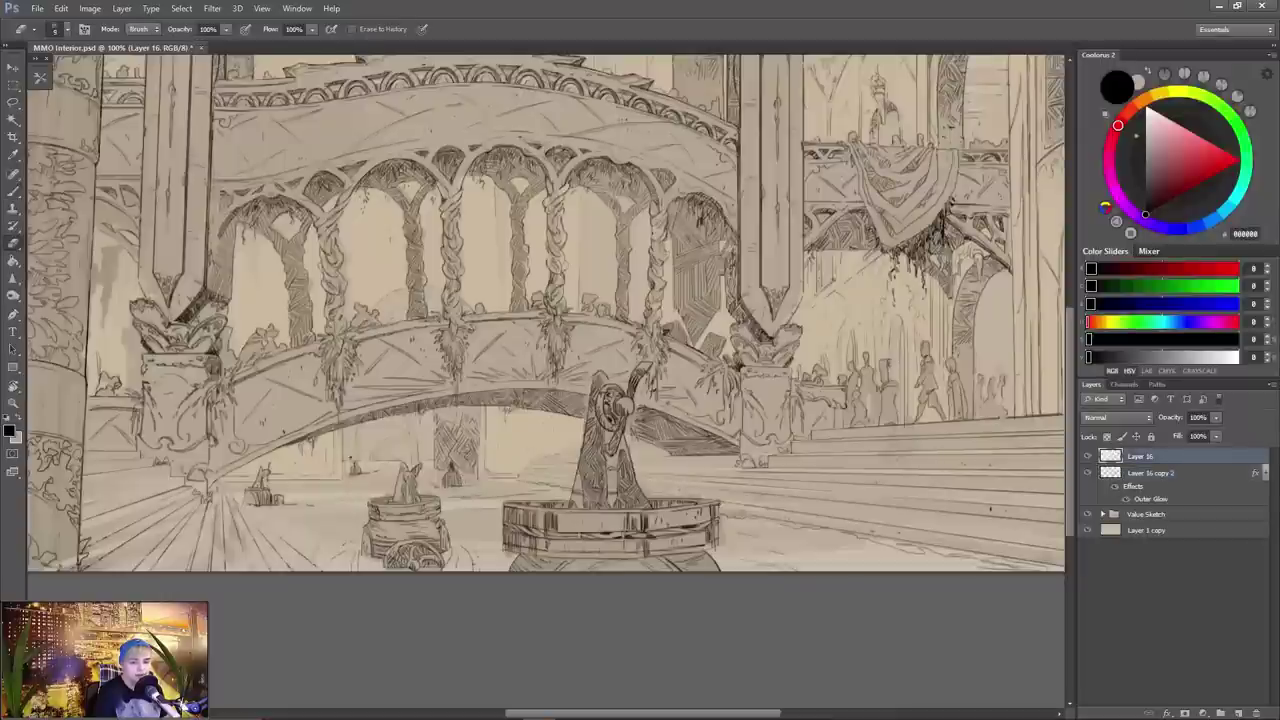
{"action": "key", "text": "b"}
{"action": "key", "text": "alt+bracketleft"}
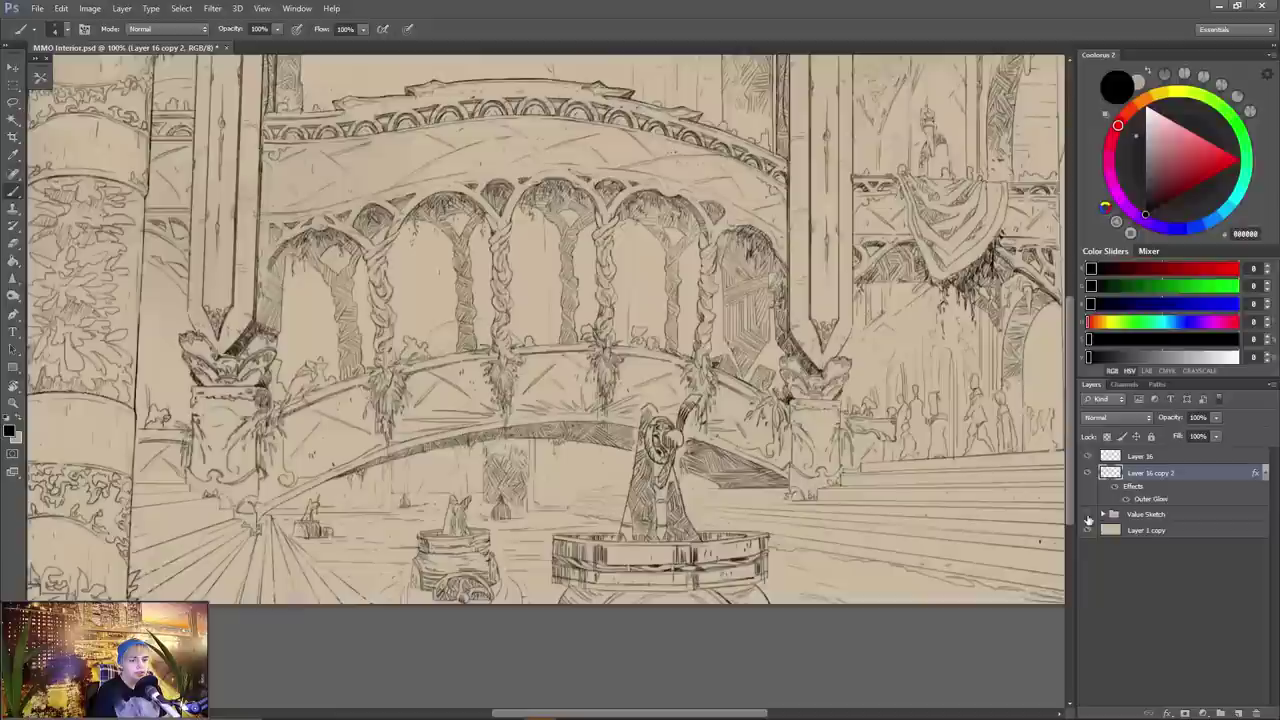
- Review the line art with the Value Sketch group hidden
{"action": "key", "text": "ctrl+minus"}
{"action": "left_click", "coordinate": [1088, 515]}
{"action": "key", "text": "ctrl+plus"}
{"action": "key", "text": "e"}
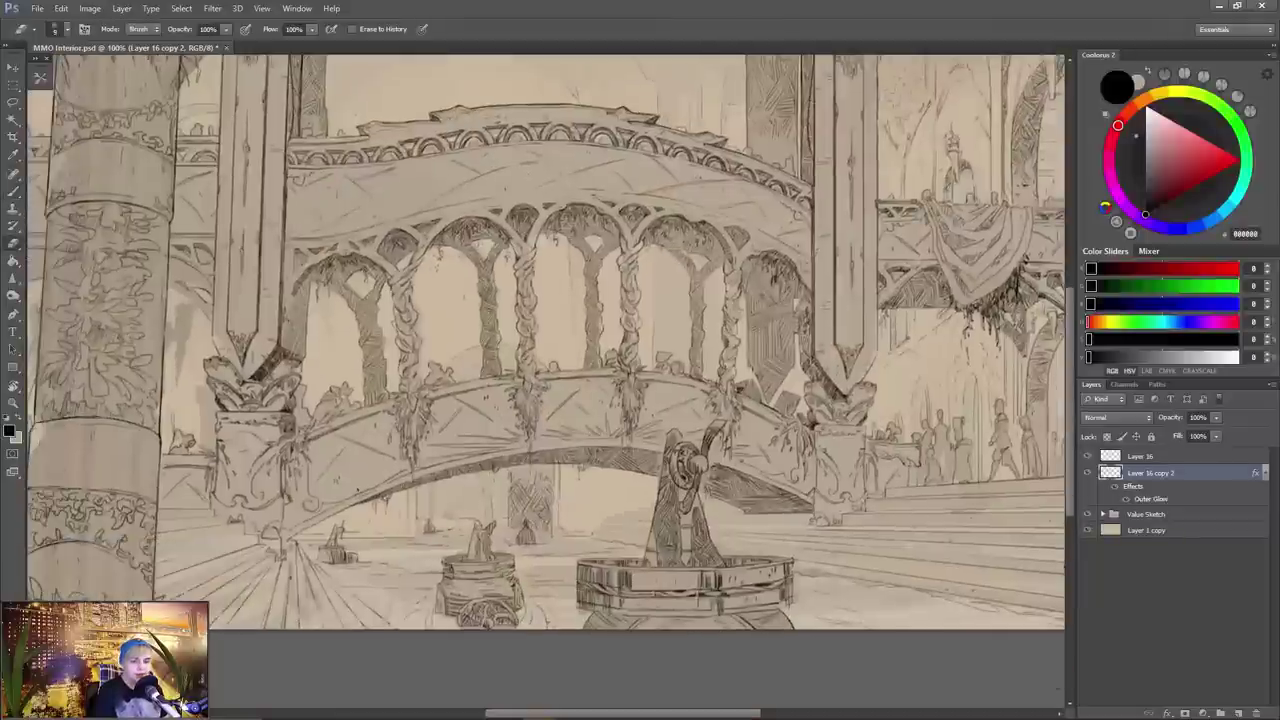
{"action": "key", "text": "b"}
{"action": "key", "text": "alt+bracketright"}
{"action": "key", "text": "alt+bracketleft"}
{"action": "left_click_drag", "start_coordinate": [480, 440], "coordinate": [560, 475]}
- Merge Layer 16 down into Layer 16 copy 2 and save the file
{"action": "right_click", "coordinate": [1179, 456]}
{"action": "left_click", "coordinate": [1180, 510]}
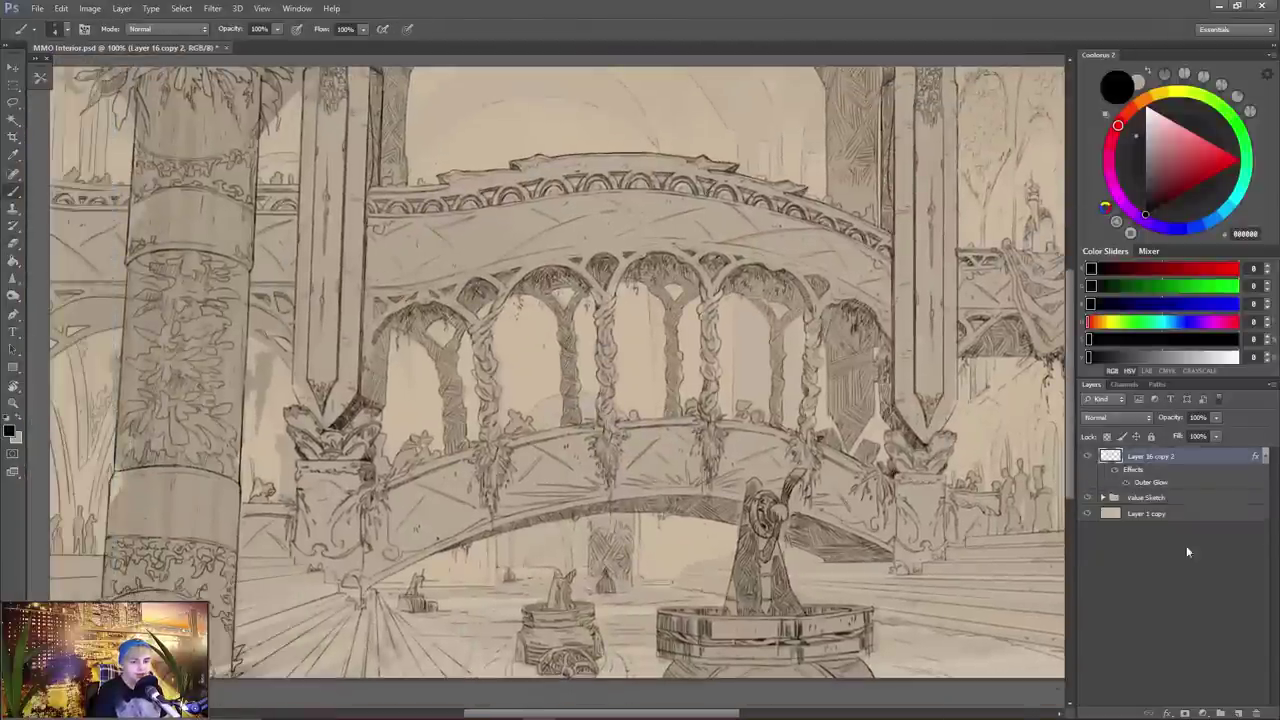
{"action": "key", "text": "ctrl+0"}
{"action": "key", "text": "e"}
{"action": "key", "text": "ctrl+s"}
- Expand the Value Sketch group and set the group's opacity to 100%
{"action": "left_click", "coordinate": [1103, 497]}
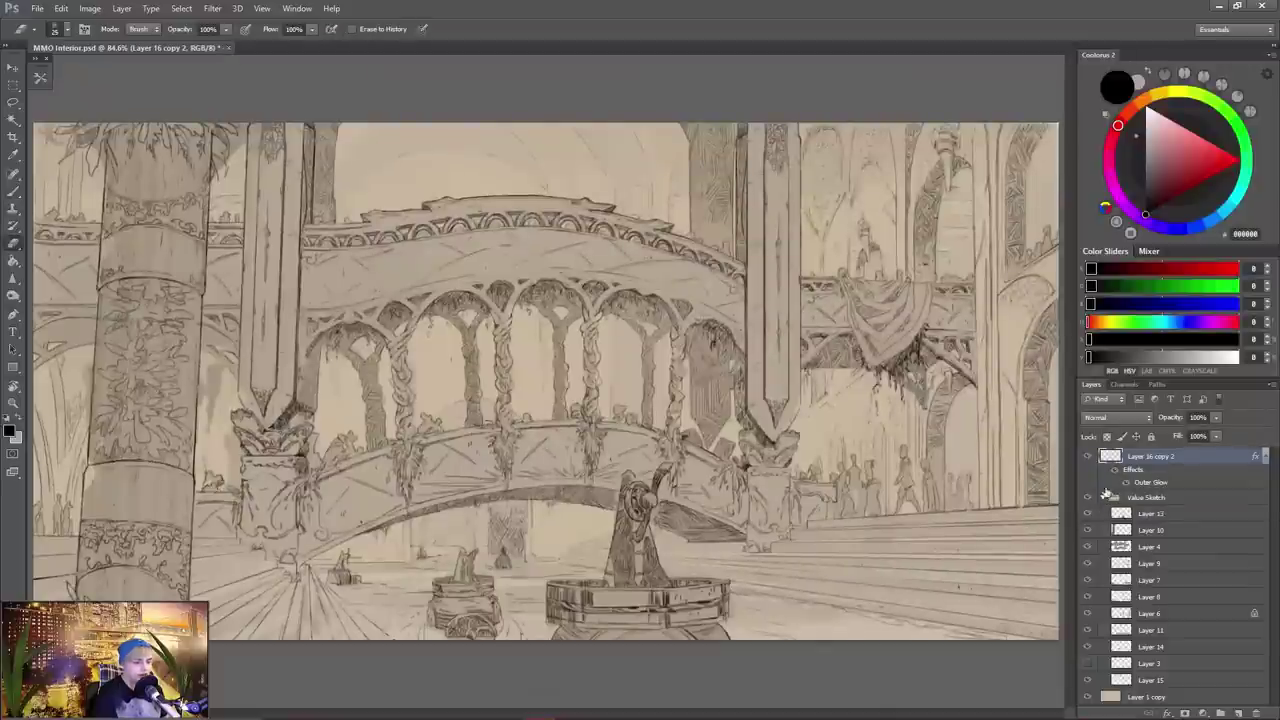
{"action": "left_click", "coordinate": [1151, 680]}
{"action": "key", "text": "ctrl+t"}
{"action": "key", "text": "Return"}
{"action": "left_click", "coordinate": [1150, 514]}
{"action": "key", "text": "b"}
{"action": "left_click", "coordinate": [1146, 497]}
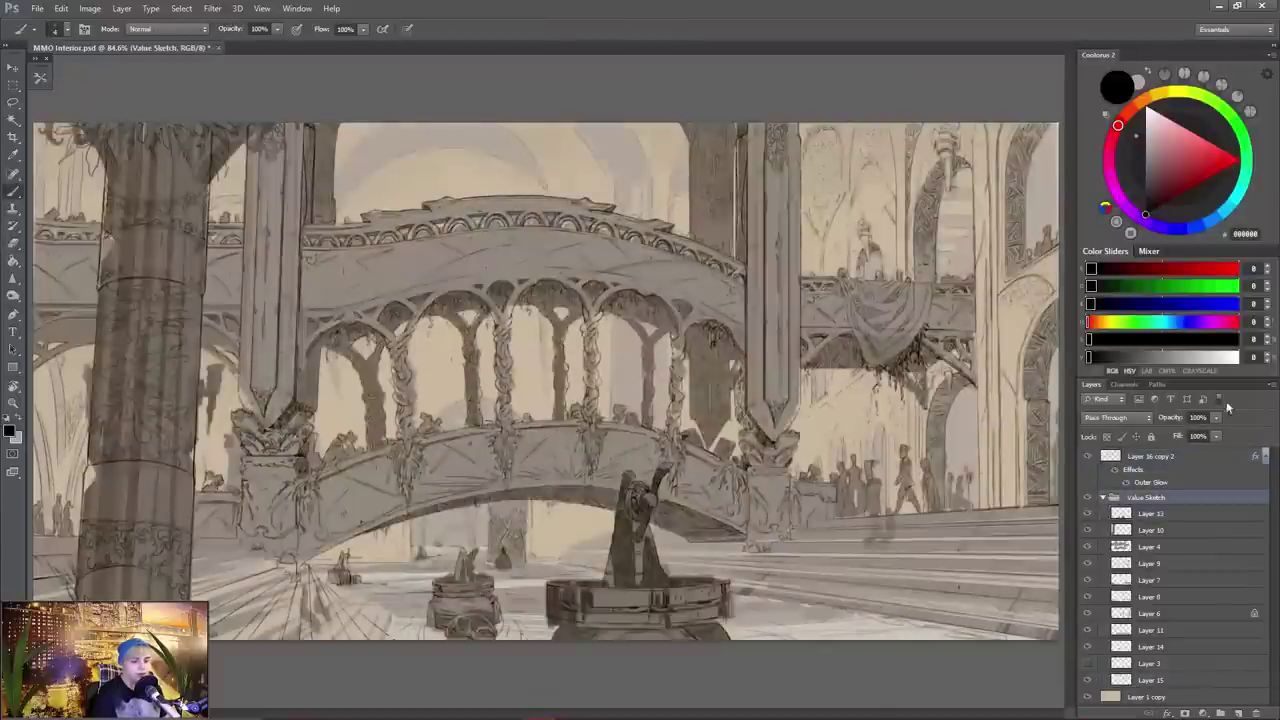
- Paint the large fountain's basin on Layer 13 with tones sampled from the sketch, following the line art
{"action": "left_click", "coordinate": [1150, 513]}
{"action": "left_click", "coordinate": [610, 545], "text": "alt"}
{"action": "left_click", "coordinate": [592, 597], "text": "alt"}
{"action": "right_click", "coordinate": [592, 595]}
{"action": "left_click_drag", "start_coordinate": [874, 472], "coordinate": [876, 499]}
{"action": "double_click", "coordinate": [645, 606]}
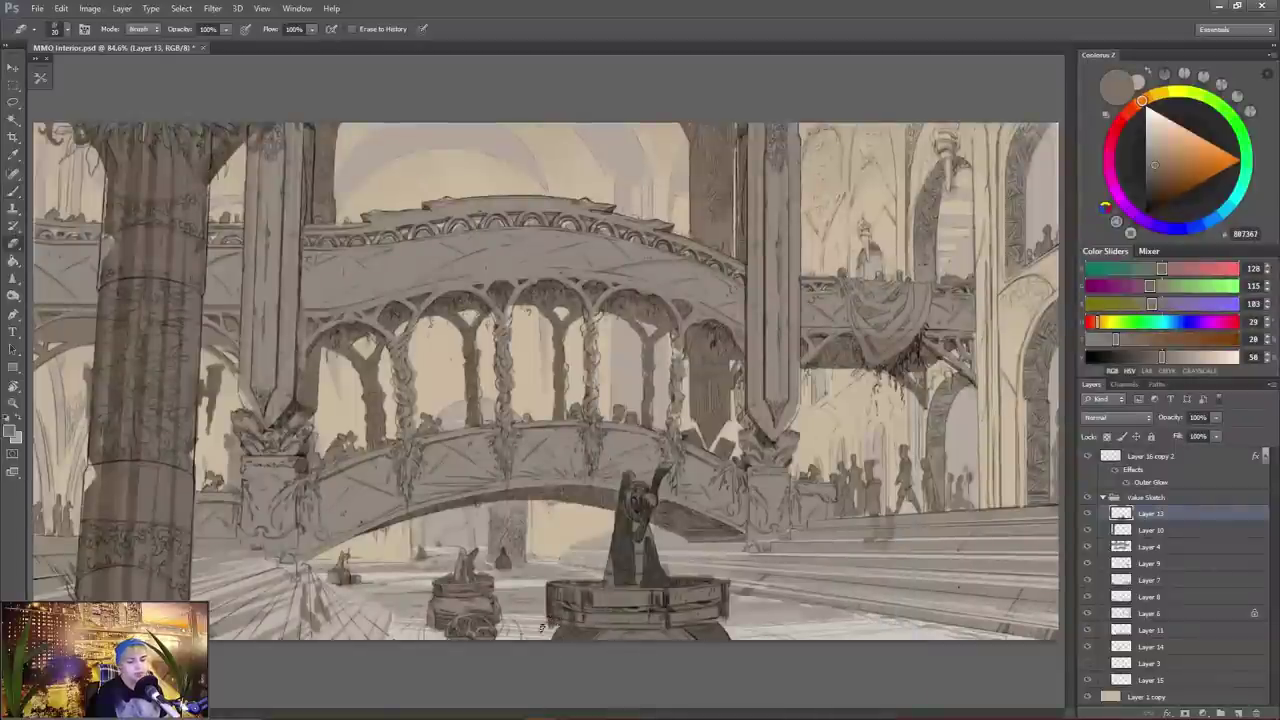
{"action": "left_click", "coordinate": [689, 607], "text": "alt"}
{"action": "left_click_drag", "start_coordinate": [554, 605], "coordinate": [654, 611]}
- Fill the large fountain's statue with its sampled dark tone and erase paint spilling past the outline
{"action": "left_click", "coordinate": [637, 536], "text": "alt"}
{"action": "left_click_drag", "start_coordinate": [636, 490], "coordinate": [640, 585]}
{"action": "key", "text": "ctrl+plus"}
{"action": "key", "text": "e"}
{"action": "left_click_drag", "start_coordinate": [625, 530], "coordinate": [676, 618]}
{"action": "key", "text": "b"}
{"action": "left_click", "coordinate": [667, 523], "text": "alt"}
- Turn on the grayscale values proof, lock Layer 13's transparent pixels and adjust the statue's and smaller fountains' tones
{"action": "key", "text": "ctrl+minus"}
{"action": "key", "text": "ctrl+y"}
{"action": "key", "text": "slash"}
{"action": "left_click_drag", "start_coordinate": [616, 470], "coordinate": [620, 570]}
{"action": "left_click_drag", "start_coordinate": [482, 525], "coordinate": [482, 575]}
{"action": "left_click", "coordinate": [1152, 172]}
{"action": "left_click_drag", "start_coordinate": [385, 530], "coordinate": [388, 541]}
- Paint the foreground column's shaft and leafy capital on Layer 10 with a sampled dark brown tone
{"action": "left_click", "coordinate": [1151, 530]}
{"action": "left_click", "coordinate": [235, 400], "text": "alt"}
{"action": "left_click_drag", "start_coordinate": [236, 332], "coordinate": [240, 545]}
{"action": "left_click_drag", "start_coordinate": [245, 580], "coordinate": [251, 452]}
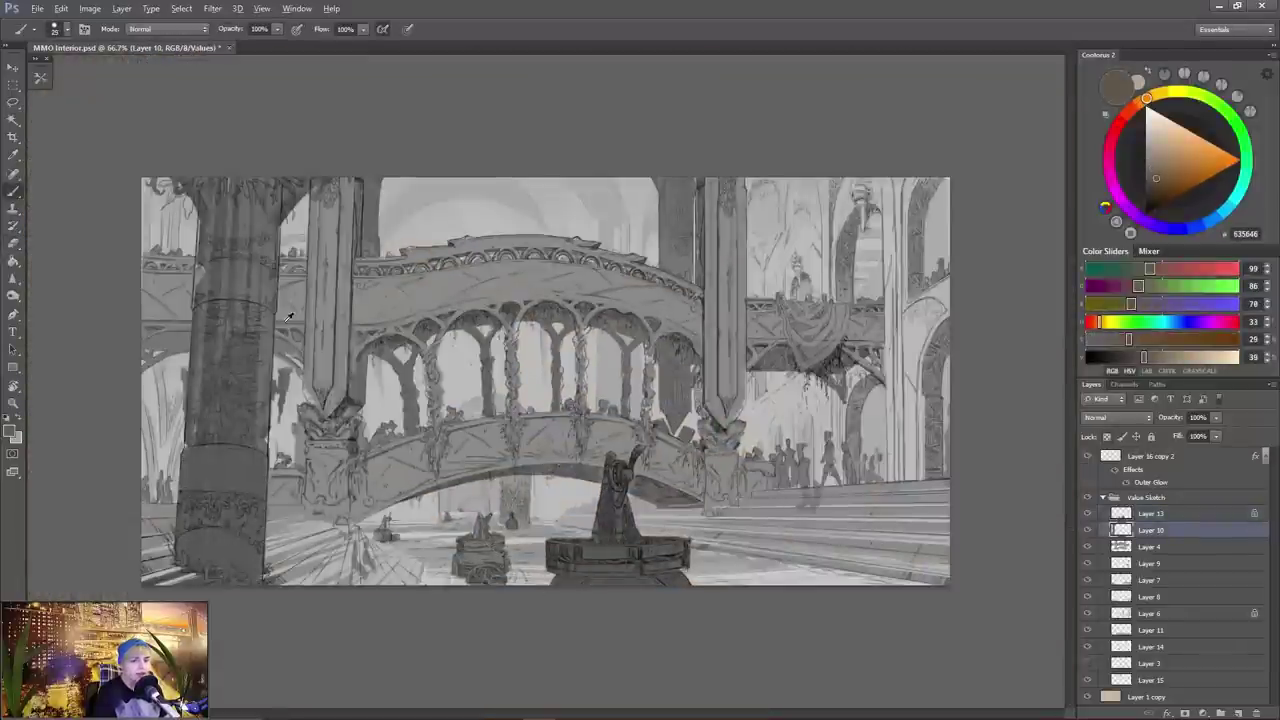
{"action": "left_click_drag", "start_coordinate": [257, 182], "coordinate": [257, 290]}
{"action": "left_click_drag", "start_coordinate": [202, 180], "coordinate": [202, 304]}
{"action": "key", "text": "F5"}
{"action": "left_click_drag", "start_coordinate": [186, 184], "coordinate": [160, 196]}
- Clean the foreground column's edges on Layer 10 and erase the fill from its middle section between the bands
{"action": "key", "text": "ctrl+plus"}
{"action": "left_click_drag", "start_coordinate": [390, 560], "coordinate": [410, 346]}
{"action": "key", "text": "e"}
{"action": "mouse_move", "coordinate": [285, 310]}
{"action": "left_mouse_down"}
{"action": "mouse_move", "coordinate": [320, 391]}
{"action": "mouse_move", "coordinate": [345, 310]}
{"action": "left_mouse_up"}
{"action": "key", "text": "b"}
{"action": "key", "text": "e"}
{"action": "mouse_move", "coordinate": [662, 500]}
{"action": "left_mouse_down"}
{"action": "mouse_move", "coordinate": [666, 516]}
{"action": "mouse_move", "coordinate": [576, 553]}
{"action": "left_mouse_up"}
{"action": "key", "text": "b"}
{"action": "left_click", "coordinate": [270, 510], "text": "alt"}
{"action": "left_click_drag", "start_coordinate": [310, 386], "coordinate": [320, 399]}
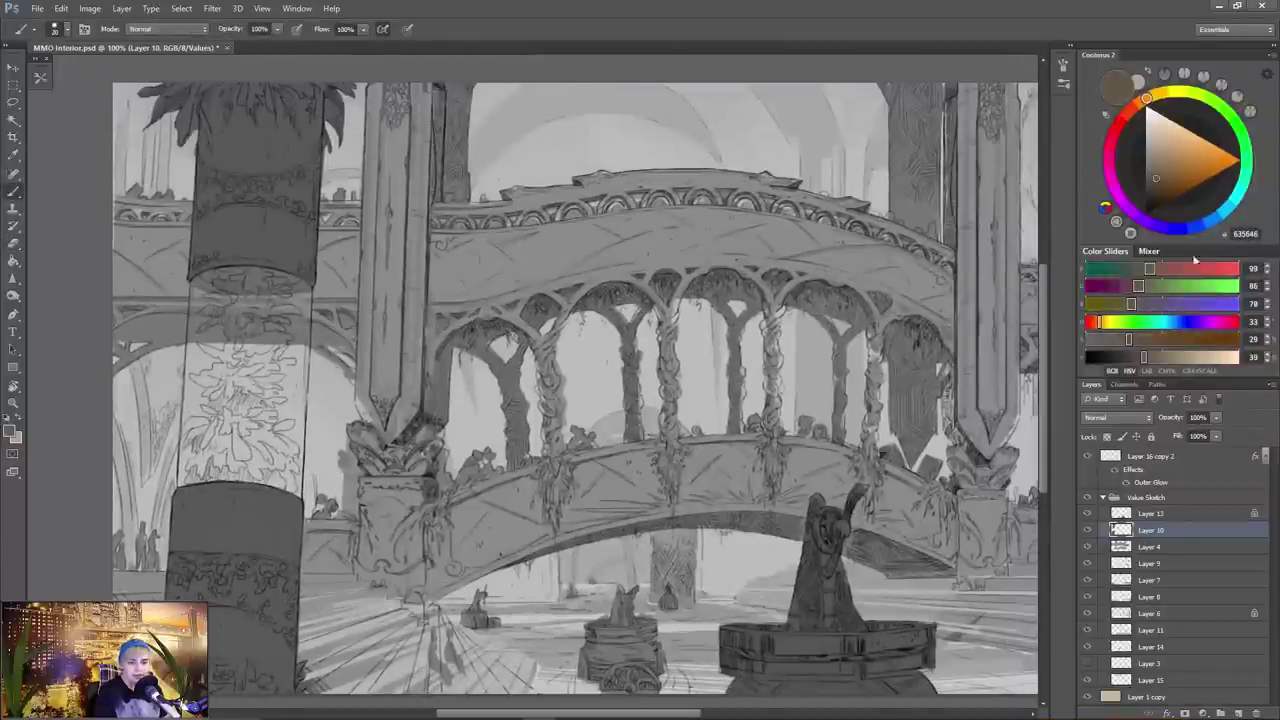
- Paint a dark leafy plant silhouette inside the column's cleared middle section, varying the brush size
{"action": "left_click_drag", "start_coordinate": [1157, 189], "coordinate": [1145, 186]}
{"action": "mouse_move", "coordinate": [218, 271]}
{"action": "left_mouse_down"}
{"action": "mouse_move", "coordinate": [284, 290]}
{"action": "mouse_move", "coordinate": [240, 350]}
{"action": "mouse_move", "coordinate": [238, 468]}
{"action": "left_mouse_up"}
{"action": "mouse_move", "coordinate": [234, 315]}
{"action": "left_mouse_down"}
{"action": "mouse_move", "coordinate": [202, 352]}
{"action": "mouse_move", "coordinate": [295, 362]}
{"action": "left_mouse_up"}
{"action": "key", "text": "bracketleft"}
{"action": "key", "text": "bracketleft"}
{"action": "left_click_drag", "start_coordinate": [200, 378], "coordinate": [236, 402]}
{"action": "key", "text": "bracketright"}
{"action": "key", "text": "bracketright"}
{"action": "left_click_drag", "start_coordinate": [236, 412], "coordinate": [246, 472]}
{"action": "mouse_move", "coordinate": [256, 392]}
{"action": "left_mouse_down"}
{"action": "mouse_move", "coordinate": [284, 402]}
{"action": "mouse_move", "coordinate": [294, 426]}
{"action": "left_mouse_up"}
{"action": "left_click_drag", "start_coordinate": [214, 412], "coordinate": [188, 446]}
{"action": "left_click_drag", "start_coordinate": [270, 478], "coordinate": [276, 430]}
{"action": "mouse_move", "coordinate": [206, 430]}
{"action": "left_mouse_down"}
{"action": "mouse_move", "coordinate": [284, 434]}
{"action": "mouse_move", "coordinate": [302, 414]}
{"action": "left_mouse_up"}
{"action": "left_click_drag", "start_coordinate": [300, 420], "coordinate": [330, 462]}
- Add thin light vertical highlights over the plant with the swapped colour, making the column's middle section read as glass
{"action": "key", "text": "x"}
{"action": "key", "text": "bracketleft"}
{"action": "key", "text": "bracketleft"}
{"action": "left_click_drag", "start_coordinate": [236, 414], "coordinate": [238, 478]}
{"action": "left_click_drag", "start_coordinate": [347, 278], "coordinate": [347, 342]}
{"action": "key", "text": "x"}
{"action": "left_click_drag", "start_coordinate": [431, 377], "coordinate": [398, 360]}
- Select Layer 4, sample the upper bridge's light tone and enlarge the brush for painting the bridge
{"action": "left_click", "coordinate": [250, 500], "text": "alt"}
{"action": "left_click_drag", "start_coordinate": [874, 450], "coordinate": [802, 461]}
{"action": "left_click", "coordinate": [802, 461], "text": "ctrl"}
{"action": "left_click", "coordinate": [802, 461], "text": "alt"}
{"action": "mouse_move", "coordinate": [938, 556]}
{"action": "left_mouse_down"}
{"action": "mouse_move", "coordinate": [785, 473]}
{"action": "mouse_move", "coordinate": [797, 572]}
{"action": "left_mouse_up"}
{"action": "key", "text": "bracketright"}
{"action": "key", "text": "bracketright"}
{"action": "key", "text": "bracketright"}
{"action": "key", "text": "bracketright"}
{"action": "key", "text": "bracketright"}
{"action": "key", "text": "bracketright"}
{"action": "key", "text": "bracketright"}
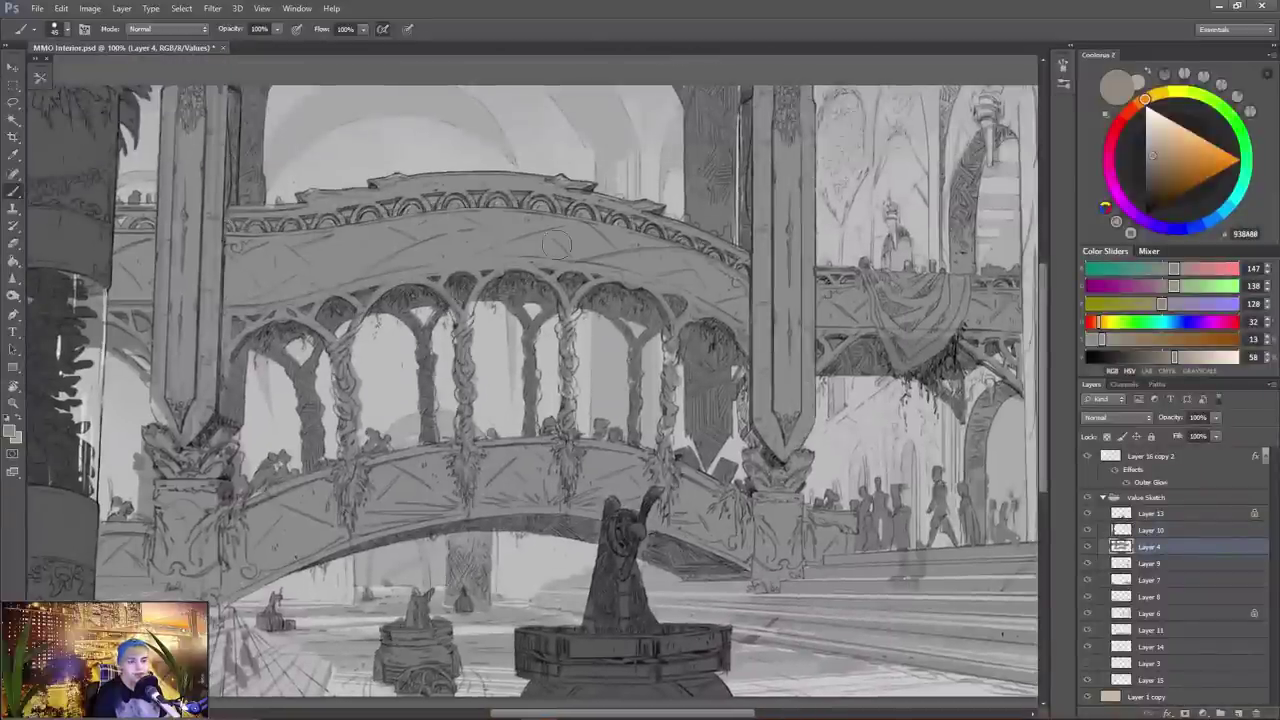
- Tidy the upper bridge's and arcade's value shapes on Layer 4 by alternately erasing and repainting
{"action": "left_click_drag", "start_coordinate": [478, 361], "coordinate": [596, 345]}
{"action": "key", "text": "e"}
{"action": "right_click", "coordinate": [598, 346]}
{"action": "key", "text": "Escape"}
{"action": "key", "text": "b"}
{"action": "key", "text": "e"}
{"action": "key", "text": "b"}
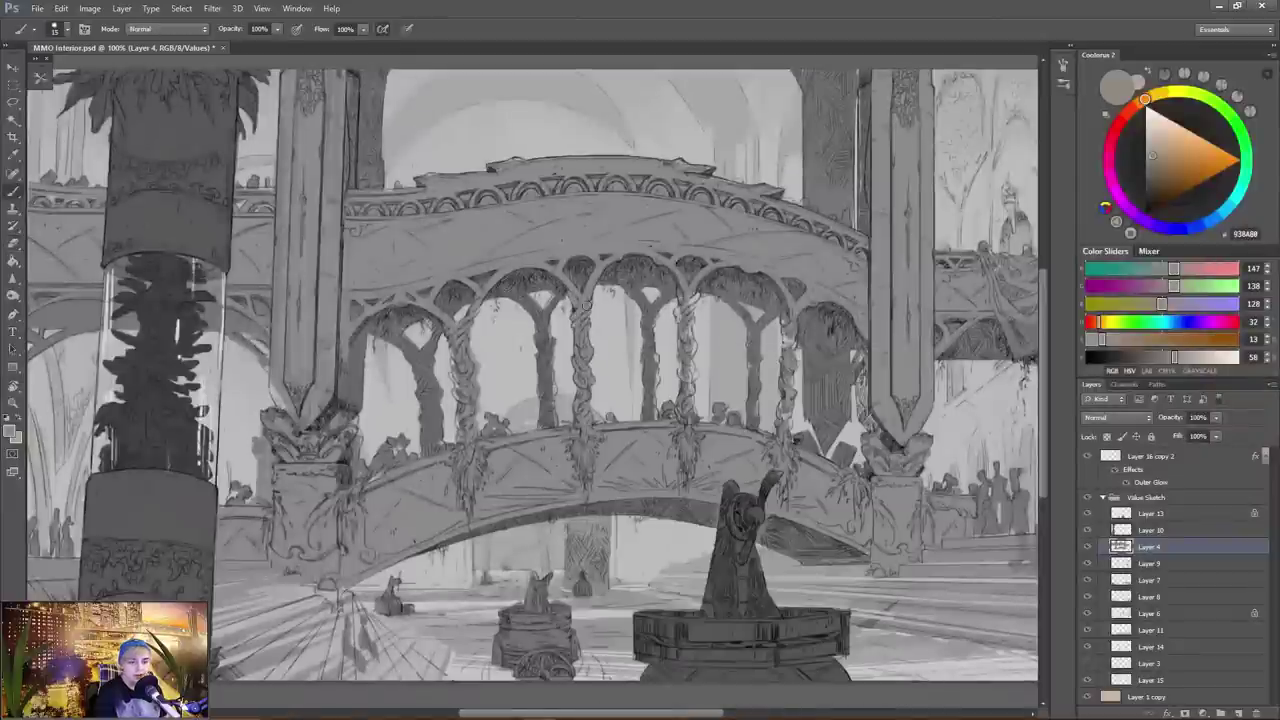
{"action": "key", "text": "e"}
{"action": "key", "text": "b"}
- Refine the arcade columns on Layer 4 with a smaller brush, using sampled bridge and shadow tones
{"action": "left_click_drag", "start_coordinate": [456, 384], "coordinate": [530, 408]}
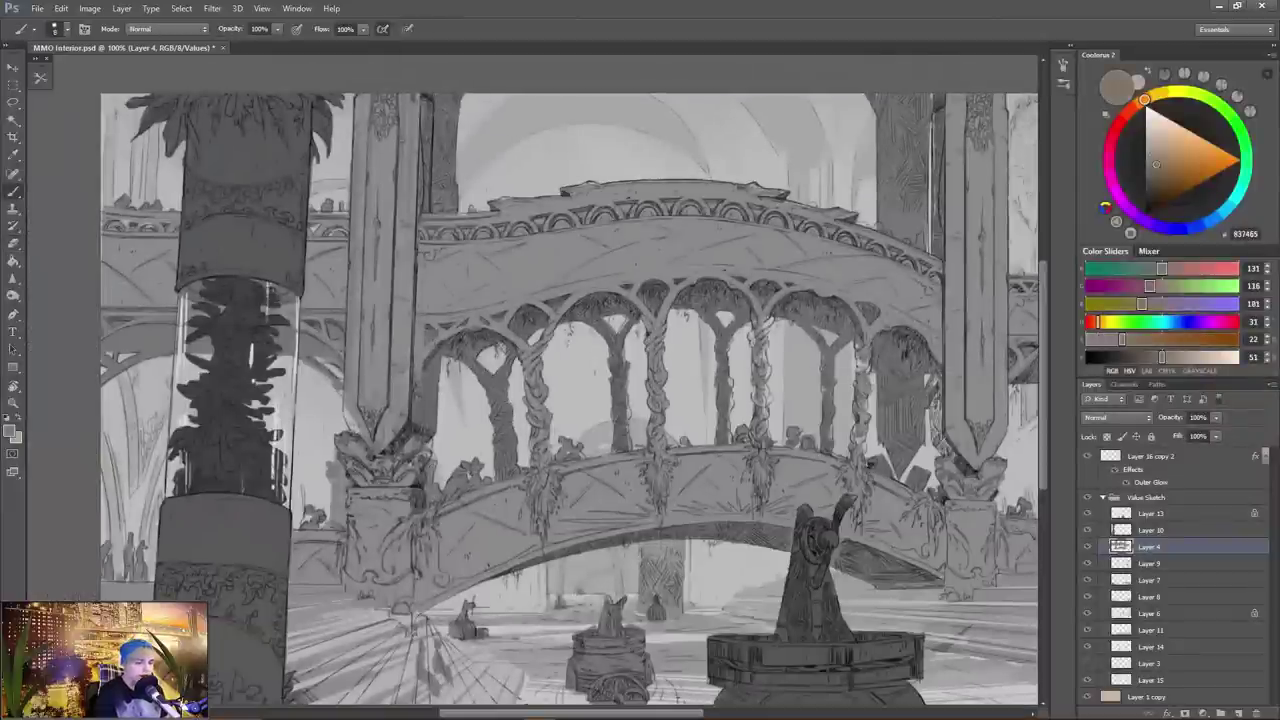
{"action": "key", "text": "bracketleft"}
{"action": "key", "text": "bracketleft"}
{"action": "key", "text": "bracketleft"}
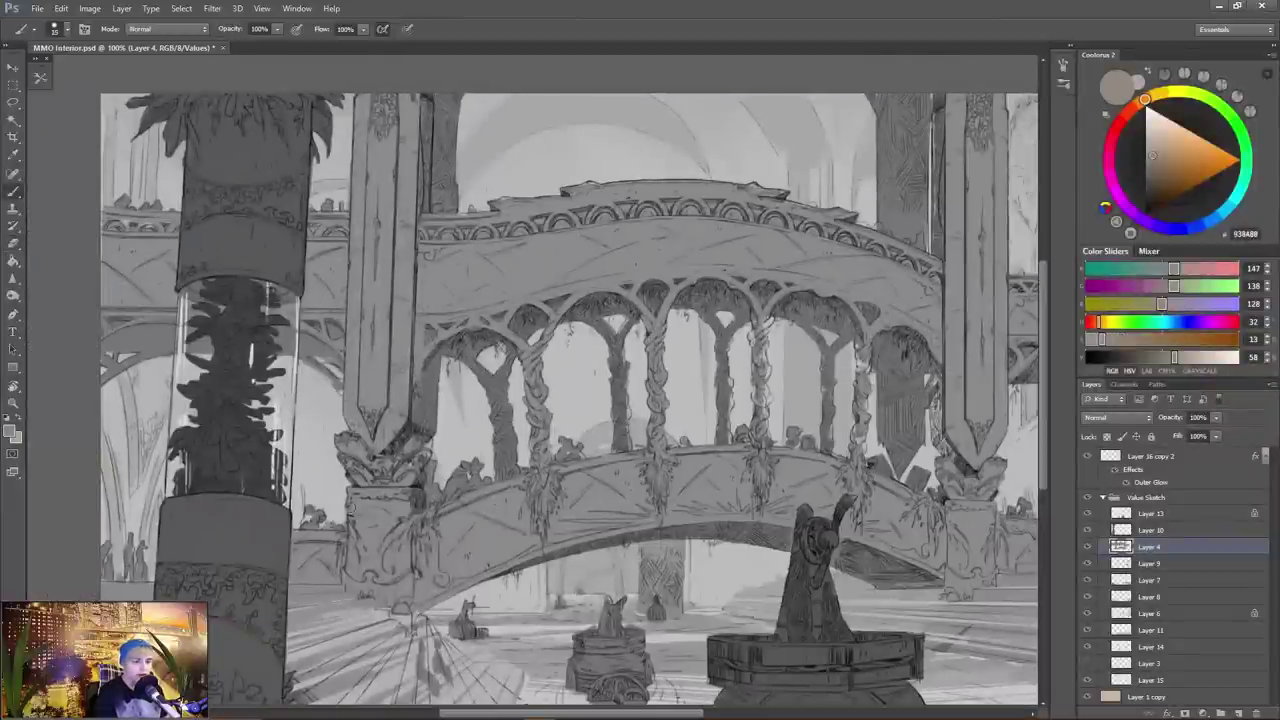
{"action": "left_click_drag", "start_coordinate": [611, 328], "coordinate": [453, 366]}
{"action": "key", "text": "e"}
{"action": "key", "text": "b"}
{"action": "left_click", "coordinate": [463, 366], "text": "alt"}
{"action": "key", "text": "bracketleft"}
{"action": "key", "text": "bracketleft"}
{"action": "key", "text": "bracketleft"}
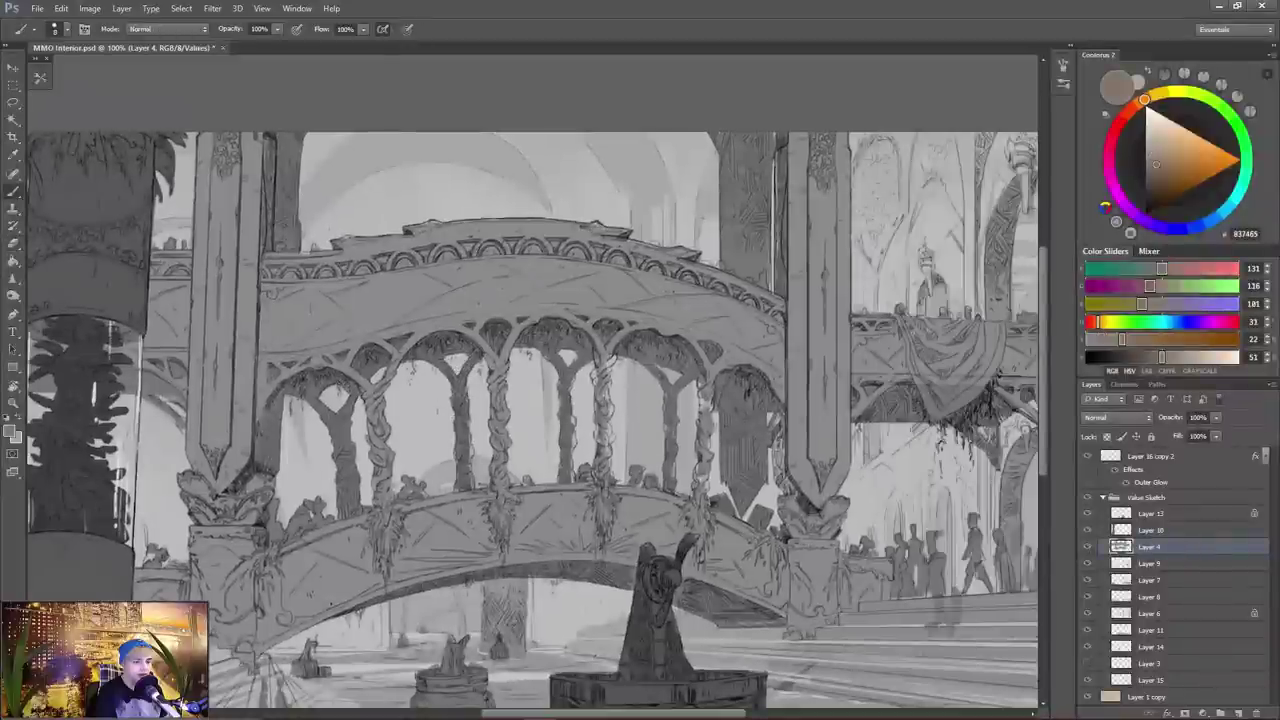
- Erase overspill beside the twisted columns and repaint their shafts with a sampled tone
{"action": "key", "text": "e"}
{"action": "mouse_move", "coordinate": [572, 373]}
{"action": "left_mouse_down"}
{"action": "mouse_move", "coordinate": [572, 391]}
{"action": "mouse_move", "coordinate": [602, 399]}
{"action": "mouse_move", "coordinate": [599, 482]}
{"action": "left_mouse_up"}
{"action": "key", "text": "b"}
{"action": "left_click", "coordinate": [600, 362], "text": "alt"}
{"action": "key", "text": "bracketright"}
{"action": "key", "text": "bracketright"}
{"action": "left_click_drag", "start_coordinate": [704, 372], "coordinate": [701, 494]}
- Fill the rear columns behind the arcade with a sampled darker tone
{"action": "left_click", "coordinate": [674, 412], "text": "alt"}
{"action": "left_click_drag", "start_coordinate": [674, 424], "coordinate": [675, 480]}
{"action": "left_click_drag", "start_coordinate": [783, 434], "coordinate": [786, 496]}
{"action": "left_click_drag", "start_coordinate": [772, 450], "coordinate": [803, 460]}
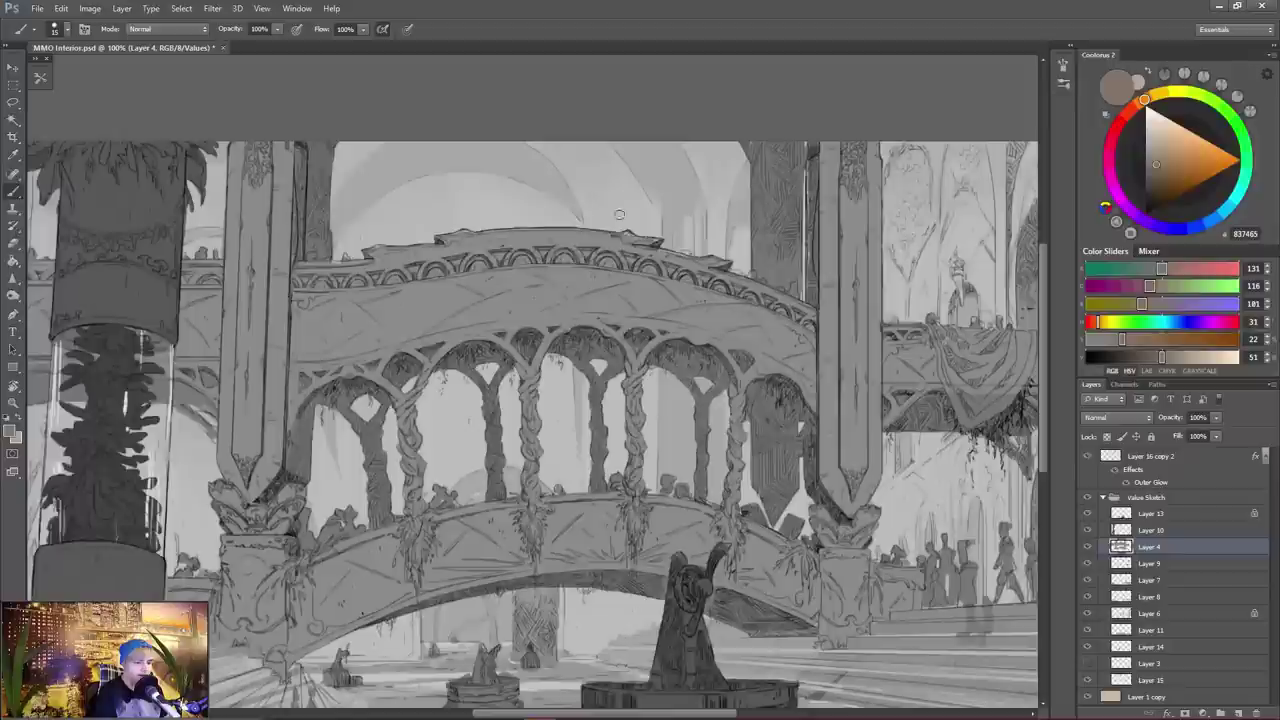
- Fill the light gaps between the dark rear pillar and the front pillar with the rear pillar's sampled tone
{"action": "left_click", "coordinate": [492, 266], "text": "alt"}
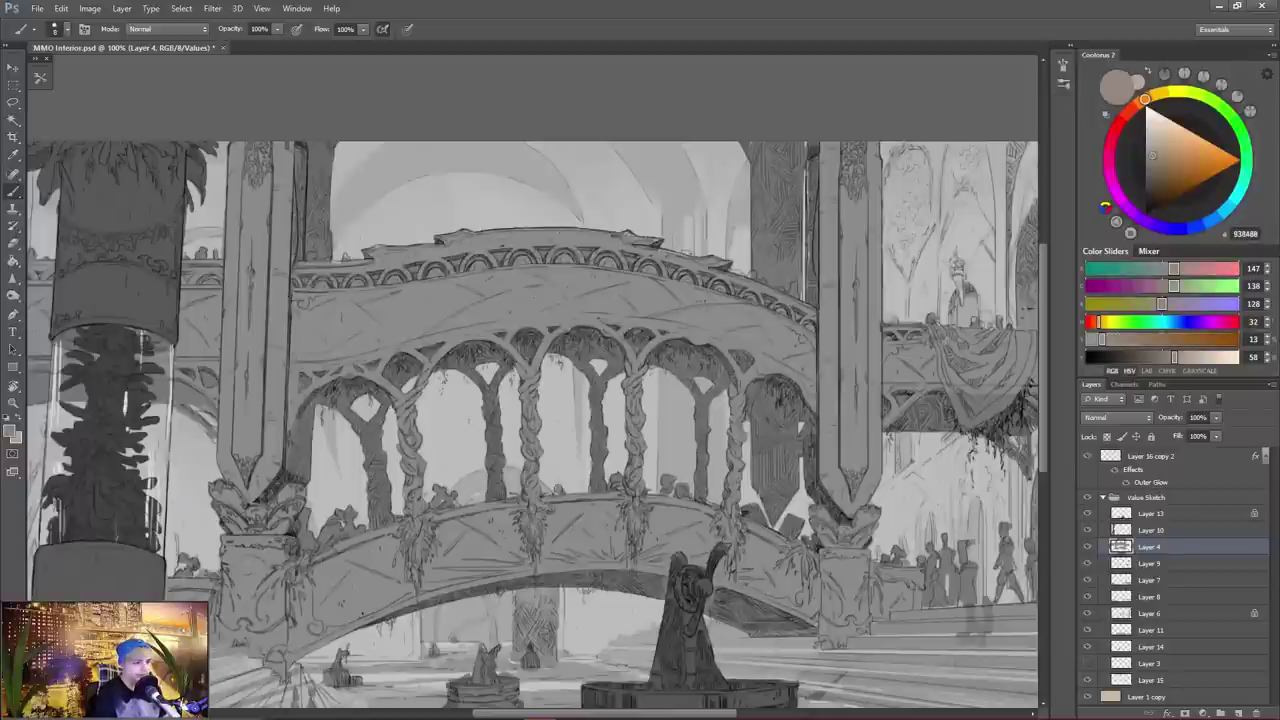
{"action": "left_click", "coordinate": [785, 215], "text": "alt"}
{"action": "left_click_drag", "start_coordinate": [807, 162], "coordinate": [807, 202]}
{"action": "left_click_drag", "start_coordinate": [801, 276], "coordinate": [801, 298]}
{"action": "left_click_drag", "start_coordinate": [905, 350], "coordinate": [804, 322]}
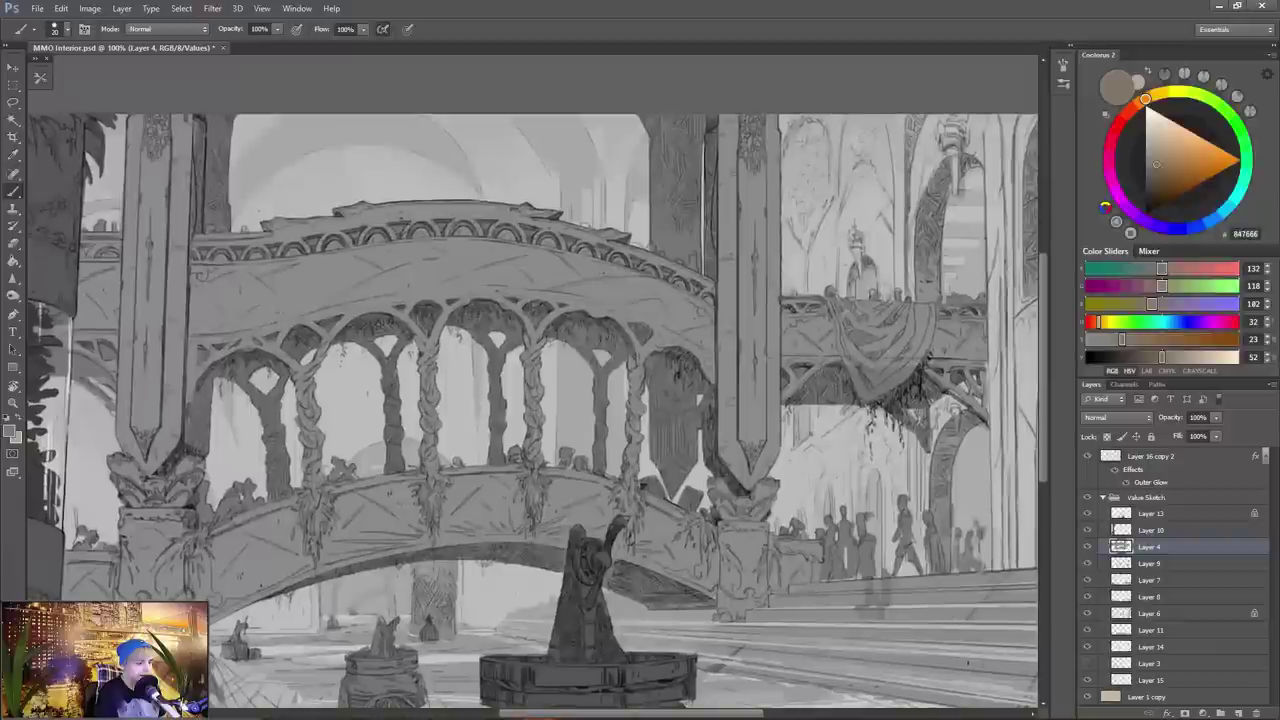
- Paint the side balcony's hanging drape with its sampled tone and erase excess paint around the foliage below
{"action": "left_click", "coordinate": [880, 335], "text": "alt"}
{"action": "key", "text": "bracketright"}
{"action": "key", "text": "bracketright"}
{"action": "left_click_drag", "start_coordinate": [928, 322], "coordinate": [874, 364]}
{"action": "left_click_drag", "start_coordinate": [826, 298], "coordinate": [896, 362]}
{"action": "key", "text": "e"}
{"action": "mouse_move", "coordinate": [960, 386]}
{"action": "left_mouse_down"}
{"action": "mouse_move", "coordinate": [844, 417]}
{"action": "mouse_move", "coordinate": [923, 380]}
{"action": "left_mouse_up"}
- Repaint the side balcony's underside with sampled tones and erase the overspill beside the front pillar
{"action": "key", "text": "b"}
{"action": "left_click", "coordinate": [866, 406], "text": "alt"}
{"action": "left_click", "coordinate": [926, 382], "text": "alt"}
{"action": "key", "text": "e"}
{"action": "left_click_drag", "start_coordinate": [770, 395], "coordinate": [814, 395]}
{"action": "key", "text": "b"}
{"action": "left_click_drag", "start_coordinate": [560, 420], "coordinate": [889, 420]}
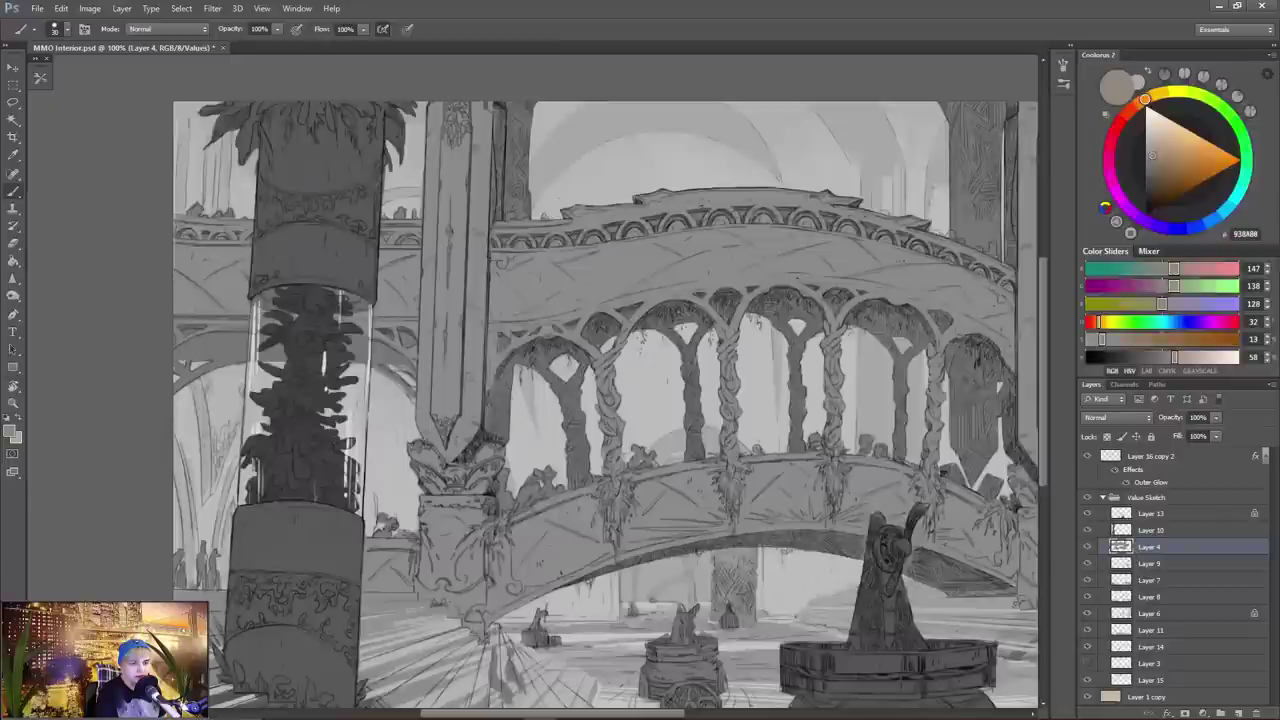
- Clean up the value shapes on Layer 9 around the bridge by painting missing areas and erasing overspill
{"action": "key", "text": "ctrl+minus"}
{"action": "left_click", "coordinate": [1149, 563]}
{"action": "key", "text": "ctrl+plus"}
{"action": "left_click_drag", "start_coordinate": [1022, 616], "coordinate": [720, 595]}
{"action": "left_click_drag", "start_coordinate": [728, 470], "coordinate": [708, 504]}
{"action": "key", "text": "e"}
{"action": "key", "text": "b"}
{"action": "mouse_move", "coordinate": [664, 466]}
{"action": "left_mouse_down"}
{"action": "mouse_move", "coordinate": [660, 492]}
{"action": "mouse_move", "coordinate": [590, 511]}
{"action": "left_mouse_up"}
{"action": "key", "text": "e"}
{"action": "key", "text": "b"}
{"action": "mouse_move", "coordinate": [321, 398]}
{"action": "left_mouse_down"}
{"action": "mouse_move", "coordinate": [541, 455]}
{"action": "mouse_move", "coordinate": [929, 382]}
{"action": "mouse_move", "coordinate": [891, 366]}
{"action": "mouse_move", "coordinate": [491, 411]}
{"action": "mouse_move", "coordinate": [462, 436]}
{"action": "mouse_move", "coordinate": [574, 413]}
{"action": "left_mouse_up"}
{"action": "key", "text": "e"}
{"action": "key", "text": "b"}
{"action": "key", "text": "bracketleft"}
{"action": "key", "text": "bracketleft"}
{"action": "key", "text": "bracketleft"}
- Darken Layer 9 by lowering its lightness with Hue/Saturation
{"action": "key", "text": "ctrl+minus"}
{"action": "key", "text": "ctrl+u"}
{"action": "left_click_drag", "start_coordinate": [1075, 398], "coordinate": [1059, 400]}
{"action": "key", "text": "Return"}
- Touch up the paint edges on Layer 13 with a short brush stroke
{"action": "left_click", "coordinate": [1150, 547]}
{"action": "key", "text": "e"}
{"action": "key", "text": "b"}
{"action": "key", "text": "ctrl+plus"}
{"action": "left_click", "coordinate": [1150, 513]}
{"action": "mouse_move", "coordinate": [727, 468]}
{"action": "left_mouse_down"}
{"action": "mouse_move", "coordinate": [723, 442]}
{"action": "mouse_move", "coordinate": [785, 455]}
{"action": "left_mouse_up"}
{"action": "key", "text": "e"}
- Add short vertical brush strokes to the bridge values on Layer 4
{"action": "left_click", "coordinate": [1150, 547]}
{"action": "key", "text": "b"}
{"action": "left_click_drag", "start_coordinate": [646, 392], "coordinate": [648, 446]}
{"action": "left_click_drag", "start_coordinate": [548, 402], "coordinate": [548, 446]}
{"action": "left_click_drag", "start_coordinate": [425, 420], "coordinate": [426, 480]}
{"action": "left_click_drag", "start_coordinate": [820, 444], "coordinate": [822, 475]}
- Refine the floor around the base of the bridge by erasing stray paint and painting over gaps
{"action": "left_click_drag", "start_coordinate": [1030, 531], "coordinate": [900, 543]}
{"action": "left_click", "coordinate": [911, 543], "text": "ctrl"}
{"action": "key", "text": "e"}
{"action": "key", "text": "b"}
{"action": "key", "text": "e"}
{"action": "mouse_move", "coordinate": [140, 600]}
{"action": "left_mouse_down"}
{"action": "mouse_move", "coordinate": [348, 520]}
{"action": "mouse_move", "coordinate": [416, 582]}
{"action": "left_mouse_up"}
{"action": "key", "text": "b"}
{"action": "key", "text": "e"}
{"action": "key", "text": "b"}
{"action": "left_click_drag", "start_coordinate": [400, 515], "coordinate": [532, 533]}
- Sample nearby tones and repaint the floor patches beside the bridge's base
{"action": "left_click", "coordinate": [240, 486], "text": "alt"}
{"action": "mouse_move", "coordinate": [248, 482]}
{"action": "left_mouse_down"}
{"action": "mouse_move", "coordinate": [198, 546]}
{"action": "mouse_move", "coordinate": [198, 598]}
{"action": "left_mouse_up"}
{"action": "left_click", "coordinate": [440, 505], "text": "alt"}
{"action": "left_click", "coordinate": [400, 492], "text": "alt"}
{"action": "left_click_drag", "start_coordinate": [384, 498], "coordinate": [448, 500]}
{"action": "mouse_move", "coordinate": [438, 510]}
{"action": "left_mouse_down"}
{"action": "mouse_move", "coordinate": [482, 525]}
{"action": "mouse_move", "coordinate": [440, 522]}
{"action": "left_mouse_up"}
{"action": "key", "text": "o"}
{"action": "left_click", "coordinate": [1150, 547]}
{"action": "key", "text": "e"}
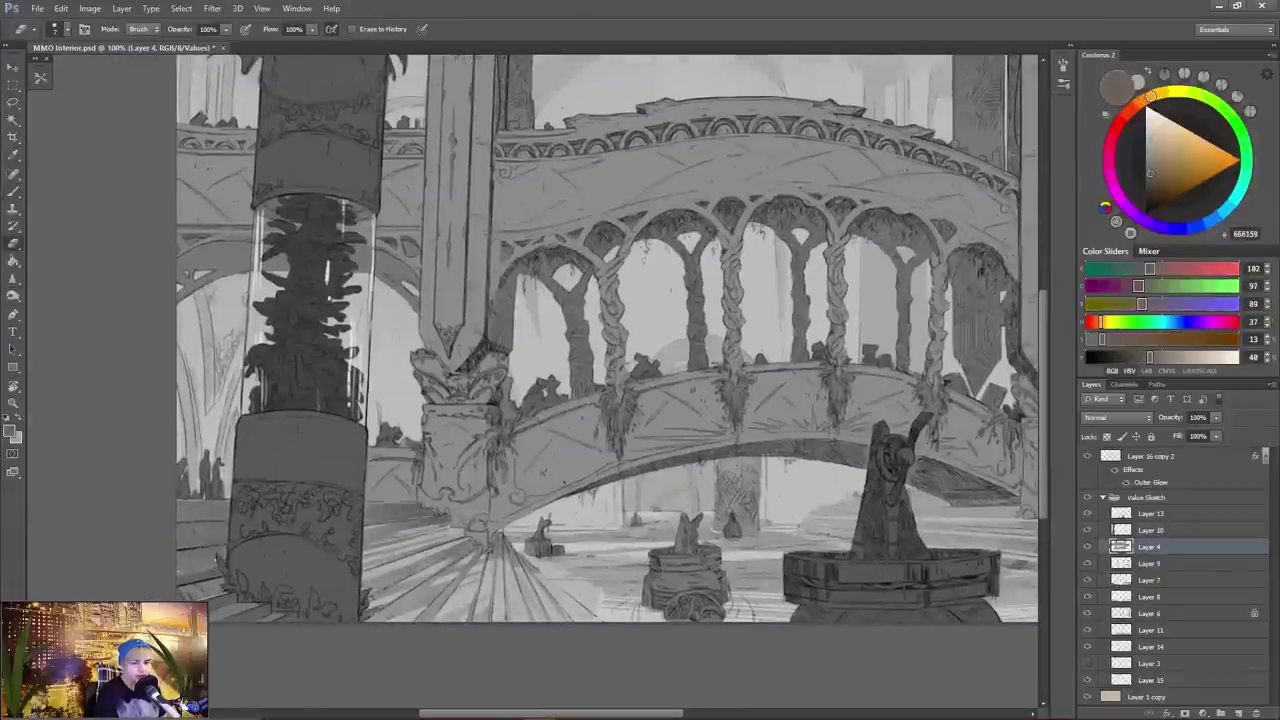
- Check the picture without the value proof and adjust Layer 6's saturation with Hue/Saturation
{"action": "key", "text": "ctrl+y"}
{"action": "key", "text": "ctrl+minus"}
{"action": "key", "text": "b"}
{"action": "left_click", "coordinate": [1150, 614]}
{"action": "key", "text": "ctrl+u"}
{"action": "mouse_move", "coordinate": [1077, 367]}
{"action": "left_mouse_down"}
{"action": "mouse_move", "coordinate": [1100, 370]}
{"action": "mouse_move", "coordinate": [1066, 400]}
{"action": "mouse_move", "coordinate": [1161, 430]}
{"action": "left_mouse_up"}
{"action": "left_click", "coordinate": [1235, 268]}
{"action": "left_click", "coordinate": [1150, 547]}
- Compare Layer 11 with the value proof toggled and adjust its colour
{"action": "left_click", "coordinate": [1150, 630]}
{"action": "key", "text": "ctrl+y"}
{"action": "left_click", "coordinate": [1150, 597]}
{"action": "key", "text": "e"}
{"action": "left_click", "coordinate": [1150, 630]}
{"action": "key", "text": "ctrl+u"}
{"action": "left_click", "coordinate": [1219, 157]}
- Slightly lower Layer 13's lightness with Hue/Saturation while checking it in the value proof, and return to the colour view
{"action": "left_click", "coordinate": [1150, 513]}
{"action": "key", "text": "ctrl+y"}
{"action": "key", "text": "ctrl+u"}
{"action": "left_click_drag", "start_coordinate": [1075, 397], "coordinate": [1073, 401]}
{"action": "left_click", "coordinate": [1235, 268]}
{"action": "left_click", "coordinate": [1150, 630]}
{"action": "key", "text": "b"}
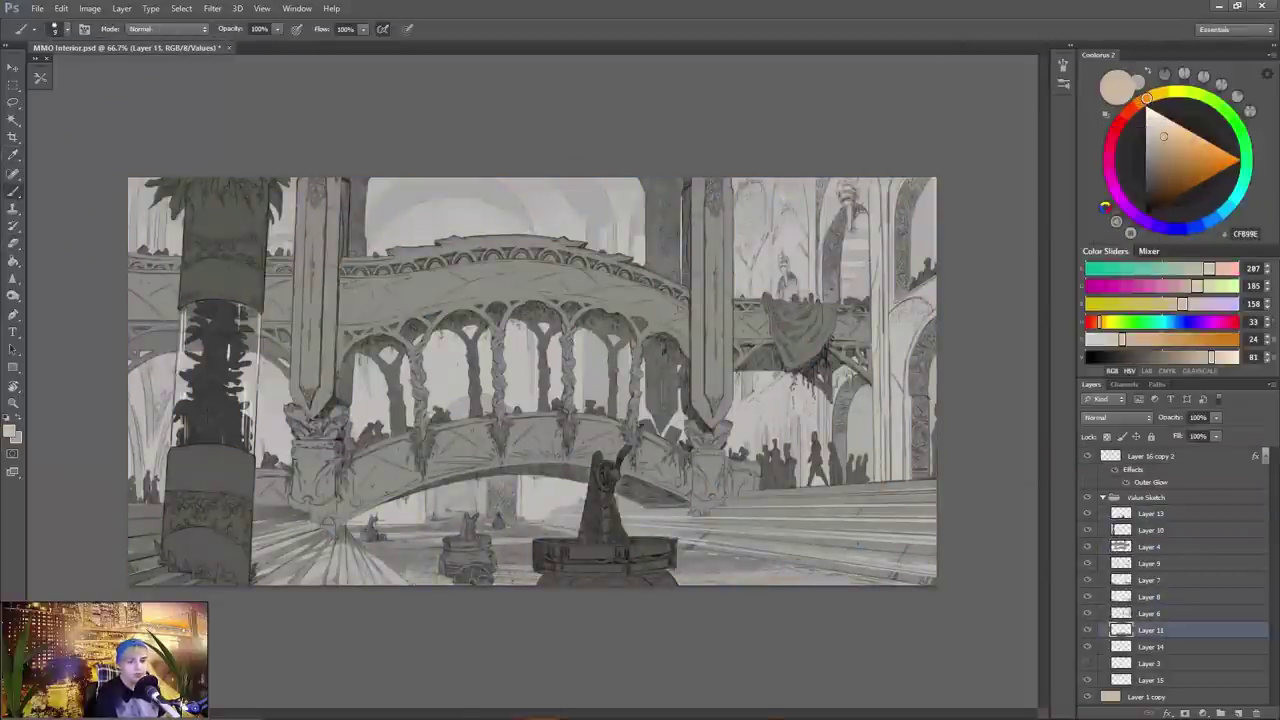
{"action": "key", "text": "ctrl+y"}
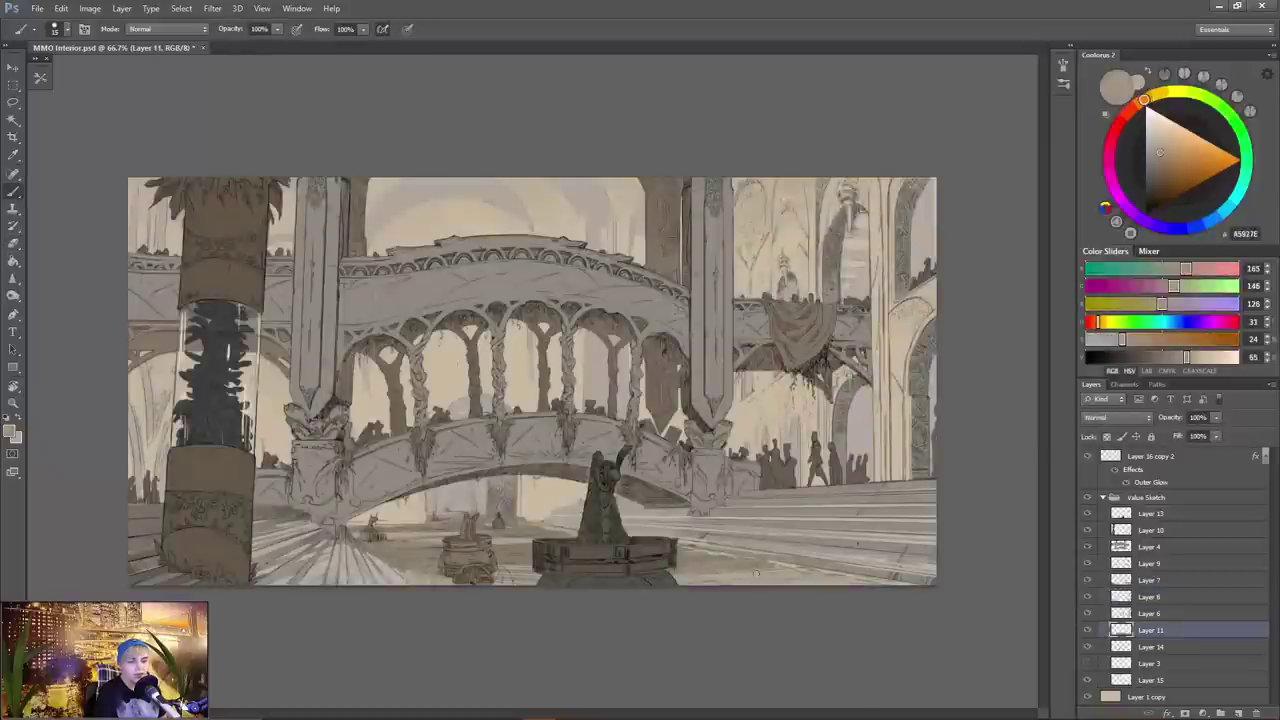
- Slightly raise the saturation of Layer 7's tones with Replace Color
{"action": "left_click", "coordinate": [757, 572], "text": "alt"}
{"action": "left_click", "coordinate": [1150, 580]}
{"action": "key", "text": "alt+i"}
{"action": "key", "text": "j"}
{"action": "key", "text": "r"}
{"action": "left_click_drag", "start_coordinate": [1119, 424], "coordinate": [1128, 429]}
{"action": "left_click", "coordinate": [1219, 157]}
- Adjust the colour of Layer 10 and Layer 14 with Hue/Saturation to suit the warm brown palette
{"action": "left_click", "coordinate": [1150, 530]}
{"action": "key", "text": "ctrl+u"}
{"action": "left_click", "coordinate": [1235, 268]}
{"action": "left_click", "coordinate": [1165, 647]}
{"action": "key", "text": "ctrl+u"}
{"action": "key", "text": "Return"}
- Slightly raise the saturation of Layer 14 with Hue/Saturation
{"action": "key", "text": "ctrl+plus"}
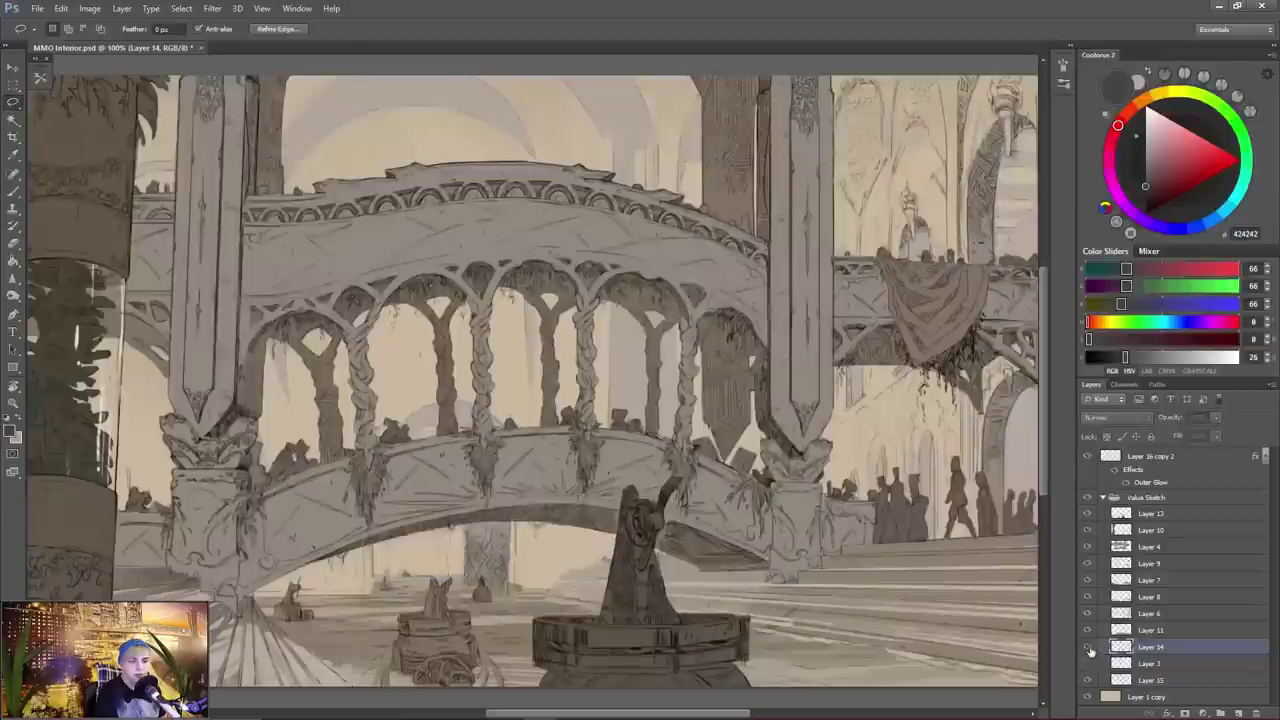
{"action": "key", "text": "ctrl+u"}
{"action": "left_click_drag", "start_coordinate": [1076, 363], "coordinate": [1085, 364]}
{"action": "left_click", "coordinate": [1235, 268]}
- Raise the saturation of Layer 6's tones with Replace Color
{"action": "left_click", "coordinate": [1150, 613]}
{"action": "key", "text": "alt+i"}
{"action": "key", "text": "j"}
{"action": "key", "text": "r"}
{"action": "left_click_drag", "start_coordinate": [1119, 424], "coordinate": [1150, 428]}
{"action": "left_click", "coordinate": [1219, 157]}
{"action": "key", "text": "b"}
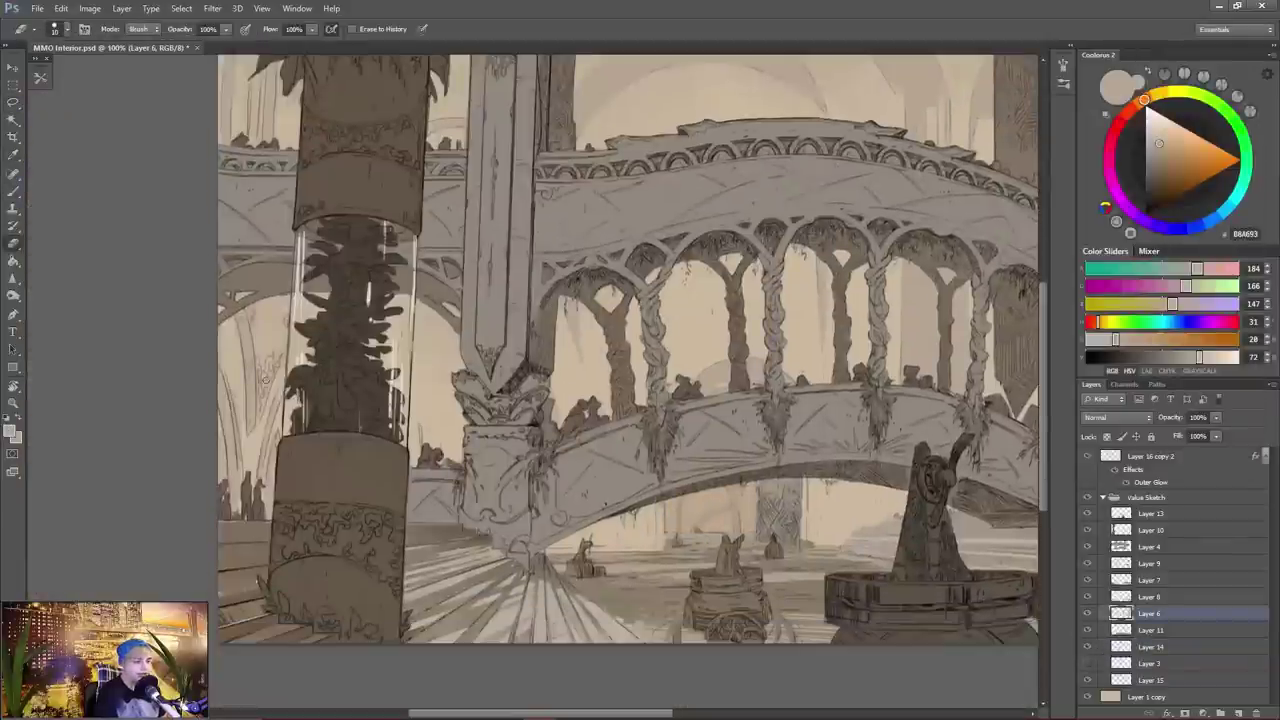
{"action": "key", "text": "e"}
{"action": "key", "text": "b"}
{"action": "key", "text": "e"}
{"action": "left_click", "coordinate": [1150, 580]}
{"action": "key", "text": "alt+i"}
{"action": "key", "text": "j"}
{"action": "key", "text": "r"}
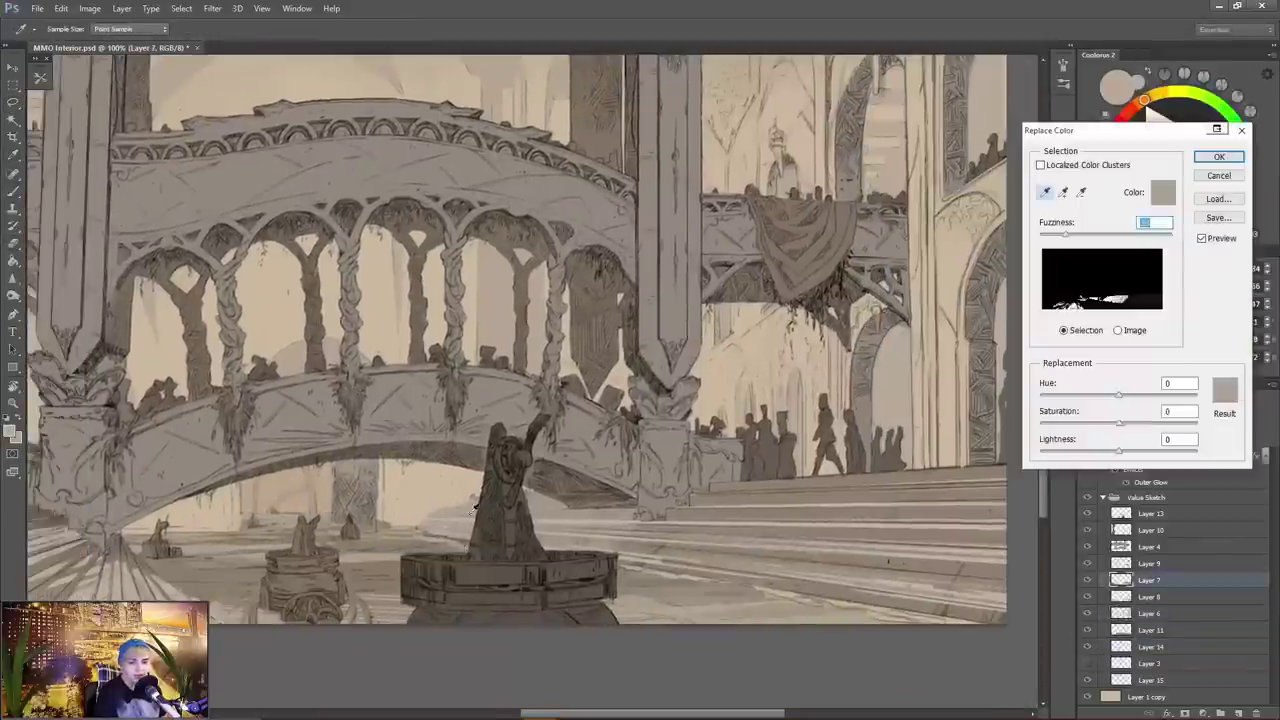
{"action": "key", "text": "Escape"}
- Paint the floor beside the glass column's base and behind the front fountain with sampled tones, and check the values in the proof
{"action": "key", "text": "ctrl+minus"}
{"action": "right_click", "coordinate": [455, 543]}
{"action": "left_click", "coordinate": [440, 479]}
{"action": "left_click", "coordinate": [270, 515], "text": "alt"}
{"action": "left_click_drag", "start_coordinate": [256, 508], "coordinate": [282, 530]}
{"action": "left_click", "coordinate": [650, 492], "text": "alt"}
{"action": "left_click_drag", "start_coordinate": [632, 506], "coordinate": [692, 534]}
{"action": "key", "text": "e"}
{"action": "key", "text": "b"}
{"action": "key", "text": "ctrl+y"}
{"action": "key", "text": "ctrl+y"}
- Paint the background wall and arches around the side balcony on Layer 6 with sampled tones
{"action": "key", "text": "ctrl+plus"}
{"action": "left_click", "coordinate": [1150, 613]}
{"action": "left_click_drag", "start_coordinate": [870, 300], "coordinate": [690, 409]}
{"action": "left_click", "coordinate": [800, 352], "text": "alt"}
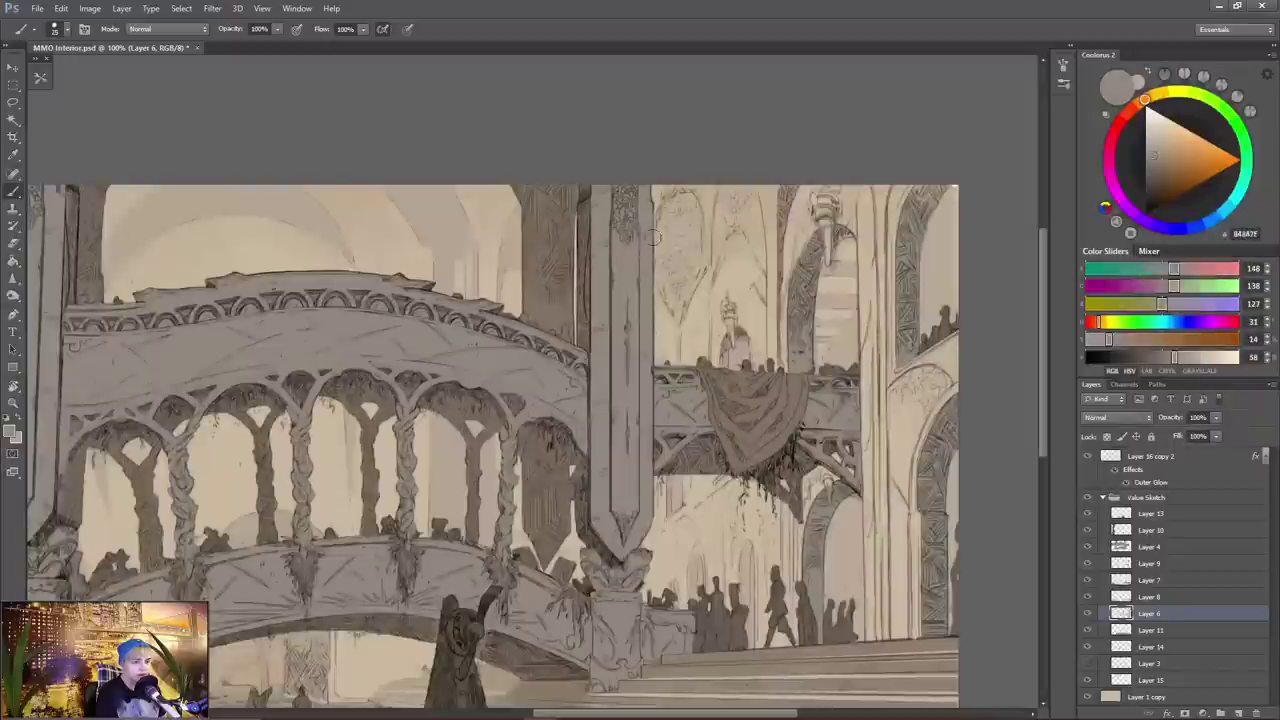
{"action": "left_click_drag", "start_coordinate": [803, 342], "coordinate": [803, 370]}
{"action": "left_click", "coordinate": [804, 350], "text": "alt"}
{"action": "left_click", "coordinate": [836, 262], "text": "alt"}
{"action": "left_click_drag", "start_coordinate": [832, 212], "coordinate": [836, 260]}
{"action": "left_click", "coordinate": [806, 300], "text": "alt"}
{"action": "left_click_drag", "start_coordinate": [790, 330], "coordinate": [820, 334]}
- Sample the background wall tone near the side balcony and reduce the brush size for detail touch-ups
{"action": "key", "text": "e"}
{"action": "key", "text": "b"}
{"action": "left_click", "coordinate": [764, 362], "text": "alt"}
{"action": "left_click", "coordinate": [763, 364], "text": "alt"}
{"action": "key", "text": "bracketleft"}
{"action": "key", "text": "bracketleft"}
{"action": "key", "text": "bracketleft"}
{"action": "key", "text": "bracketleft"}
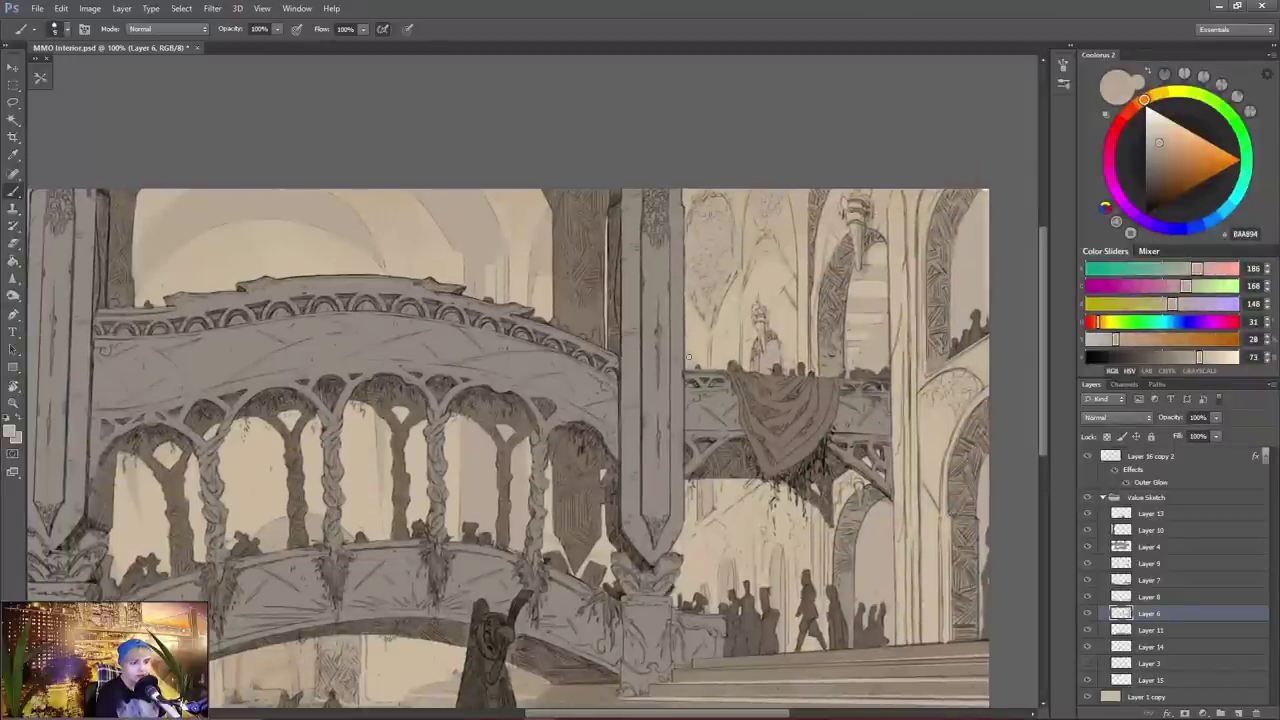
- Erase the excess paint below the side balcony and sample the surrounding background tones with a larger brush
{"action": "key", "text": "ctrl+minus"}
{"action": "left_click", "coordinate": [771, 280], "text": "alt"}
{"action": "key", "text": "bracketright"}
{"action": "key", "text": "bracketright"}
{"action": "left_click", "coordinate": [808, 384], "text": "alt"}
{"action": "key", "text": "e"}
{"action": "left_click_drag", "start_coordinate": [808, 388], "coordinate": [808, 428]}
{"action": "key", "text": "b"}
{"action": "left_click", "coordinate": [842, 375], "text": "ctrl"}
{"action": "key", "text": "ctrl+plus"}
{"action": "left_click", "coordinate": [580, 362], "text": "alt"}
{"action": "key", "text": "ctrl+minus"}
- Adjust the tones of Layer 13 with a Curves correction
{"action": "left_click", "coordinate": [1138, 515]}
{"action": "key", "text": "ctrl+m"}
{"action": "left_click_drag", "start_coordinate": [1150, 264], "coordinate": [1164, 250]}
{"action": "key", "text": "Return"}
- Sample the light background tone near the side balcony's crowd on Layer 6 and the darker tone beneath the bridge arches with Layer 4 active
{"action": "left_click", "coordinate": [1148, 613]}
{"action": "left_click", "coordinate": [780, 530], "text": "alt"}
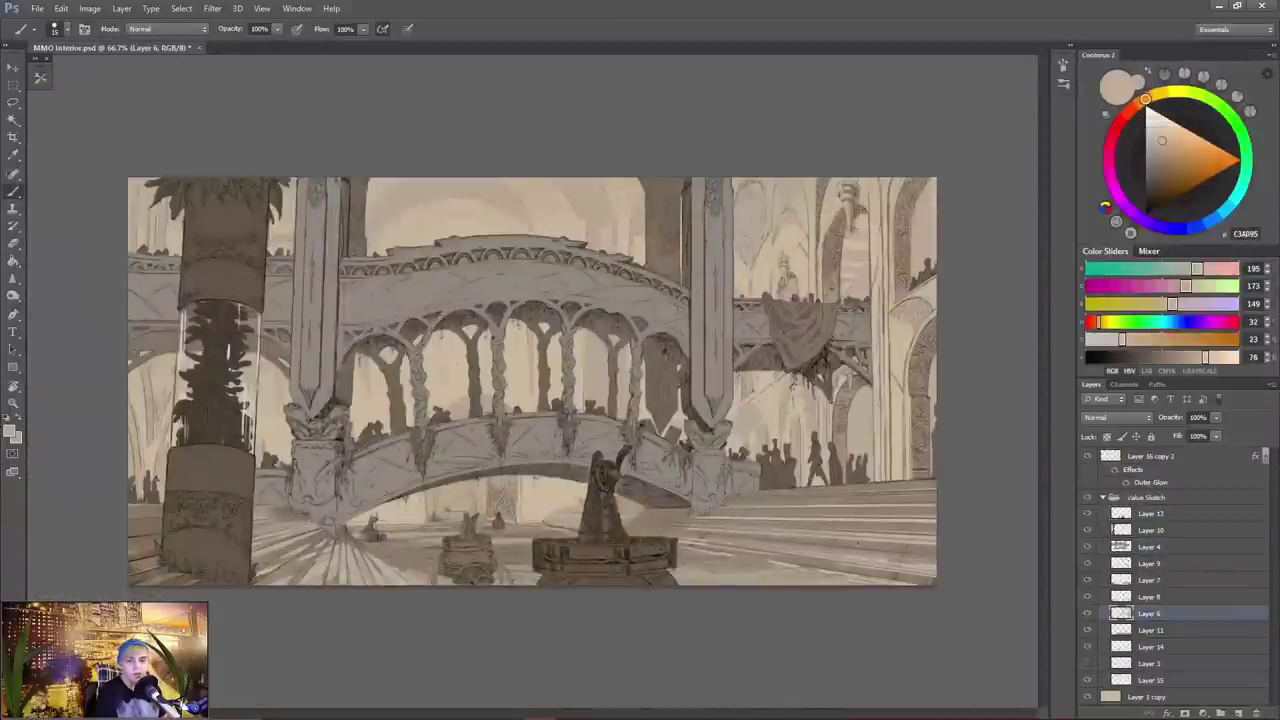
{"action": "left_click", "coordinate": [1148, 547]}
{"action": "left_click", "coordinate": [660, 425], "text": "alt"}
- Darken Layer 9 by lowering its lightness with a Hue/Saturation adjustment
{"action": "left_click", "coordinate": [1148, 564]}
{"action": "key", "text": "ctrl+u"}
{"action": "left_click_drag", "start_coordinate": [1077, 399], "coordinate": [1066, 400]}
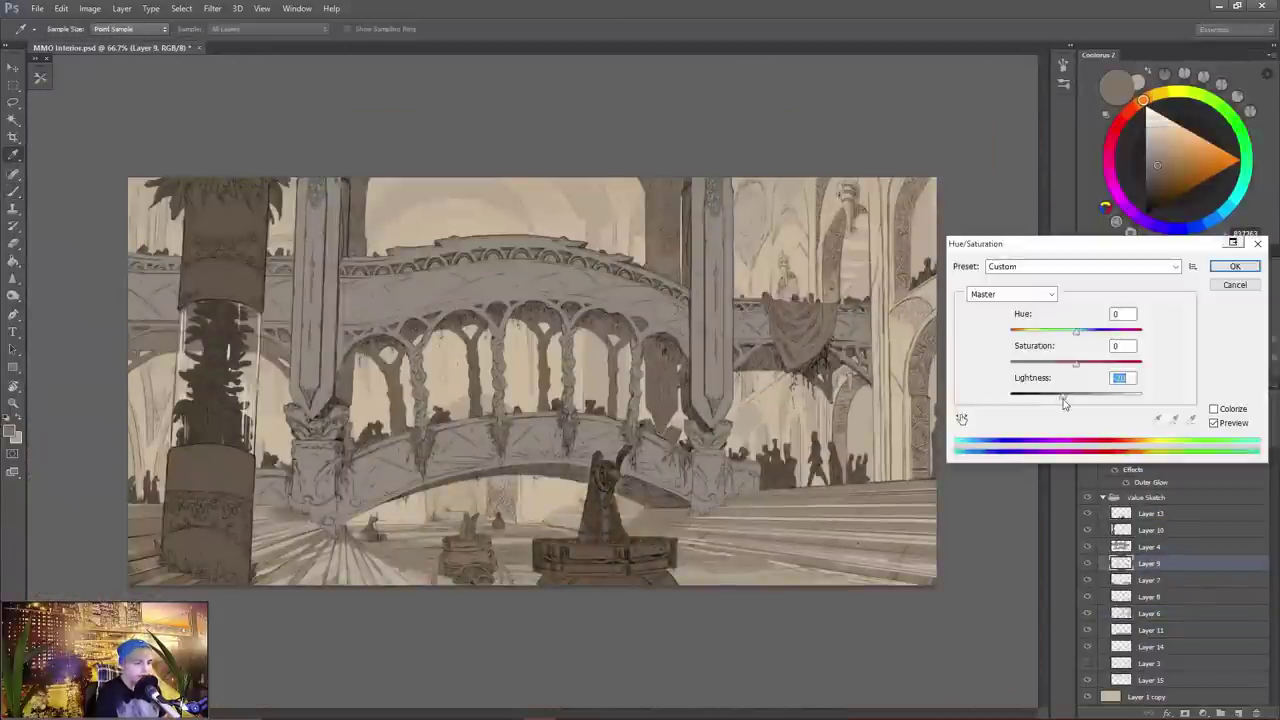
{"action": "key", "text": "Return"}
{"action": "key", "text": "ctrl+plus"}
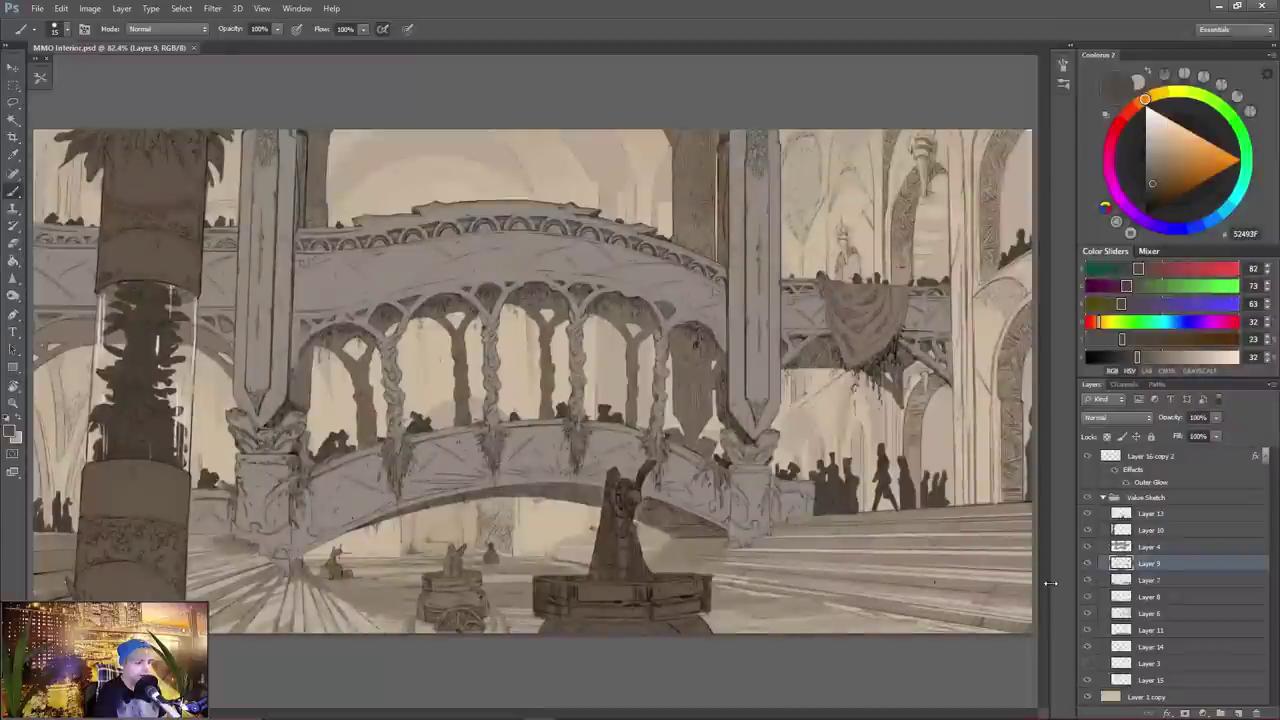
- Raise the contrast of Layer 4 with a Brightness/Contrast adjustment
{"action": "key", "text": "ctrl+u"}
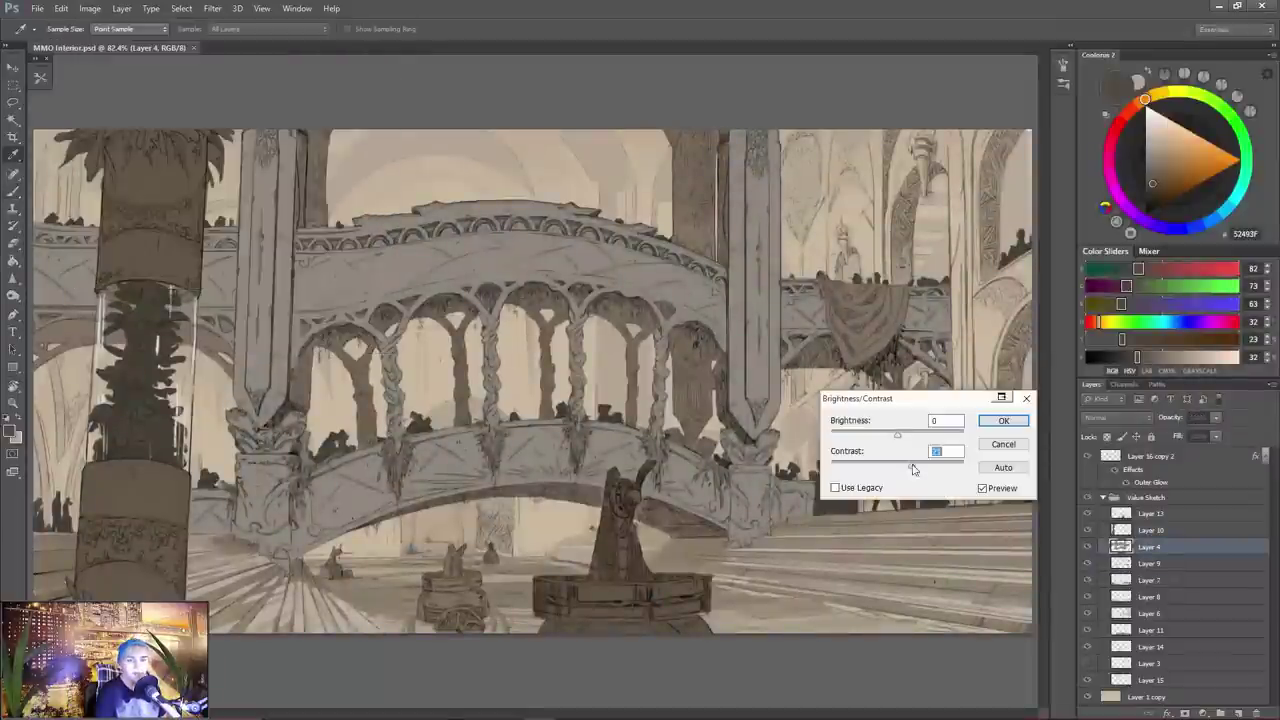